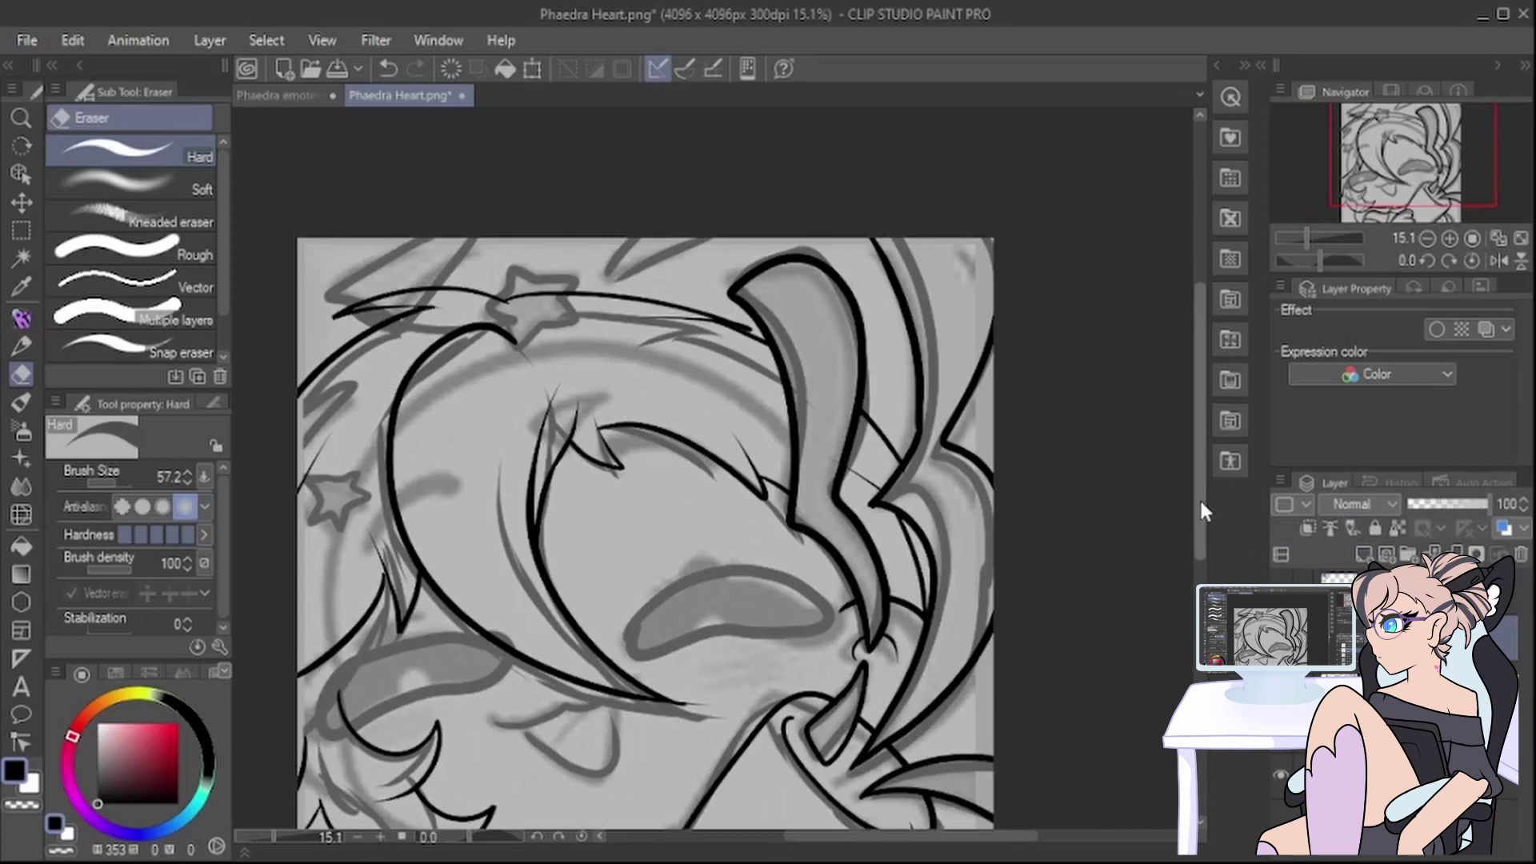
# Step: Ink the outline of the large star hair clip over its sketch with the Ri Lineart pen at size 58
pyautogui.scroll(-2, 878, 476)
pyautogui.scroll(7, 620, 361)
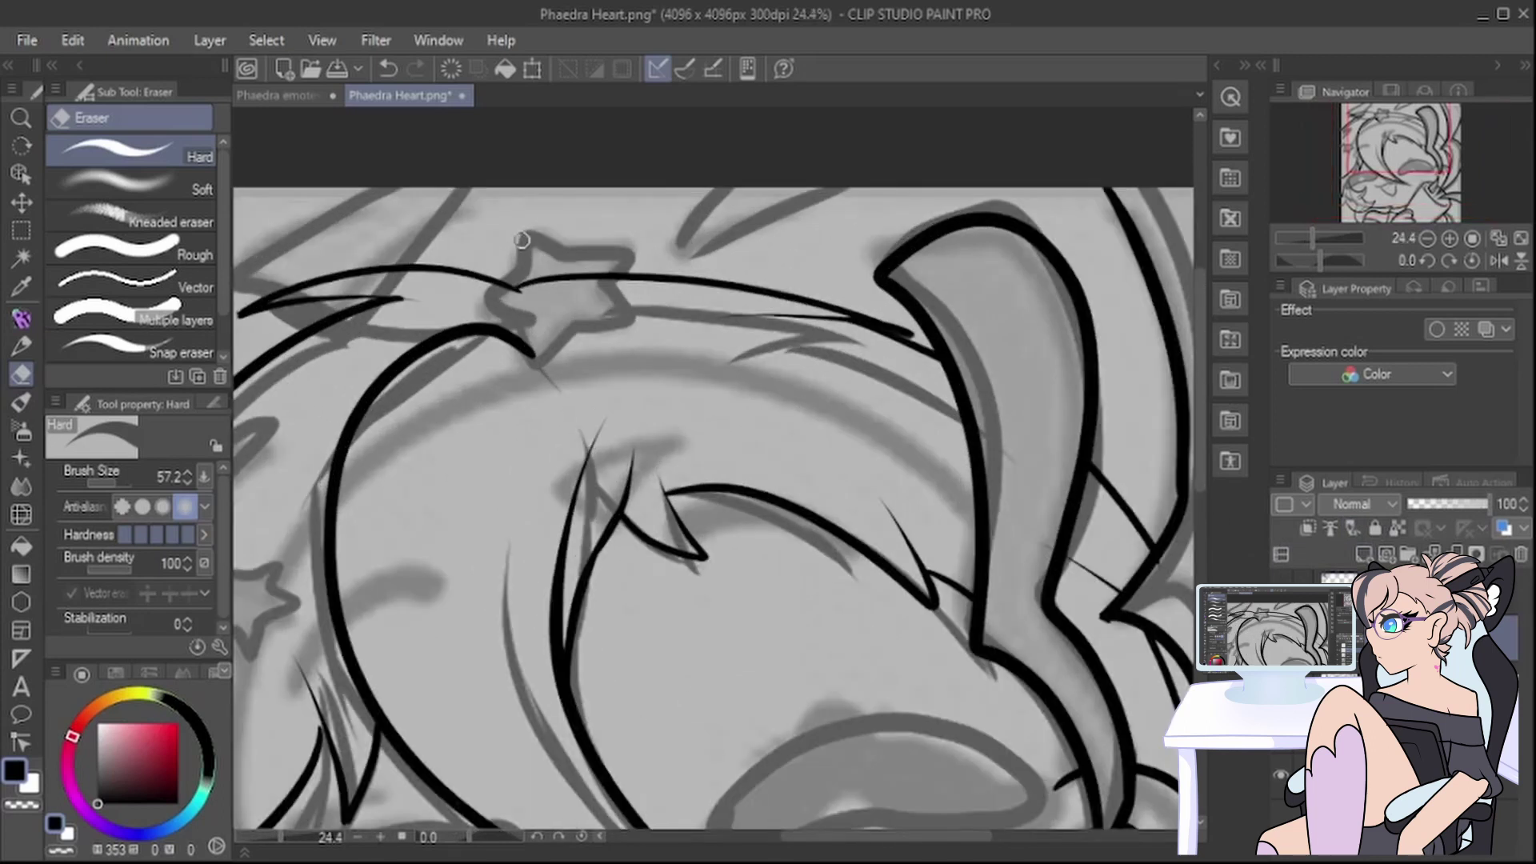
pyautogui.press('p')
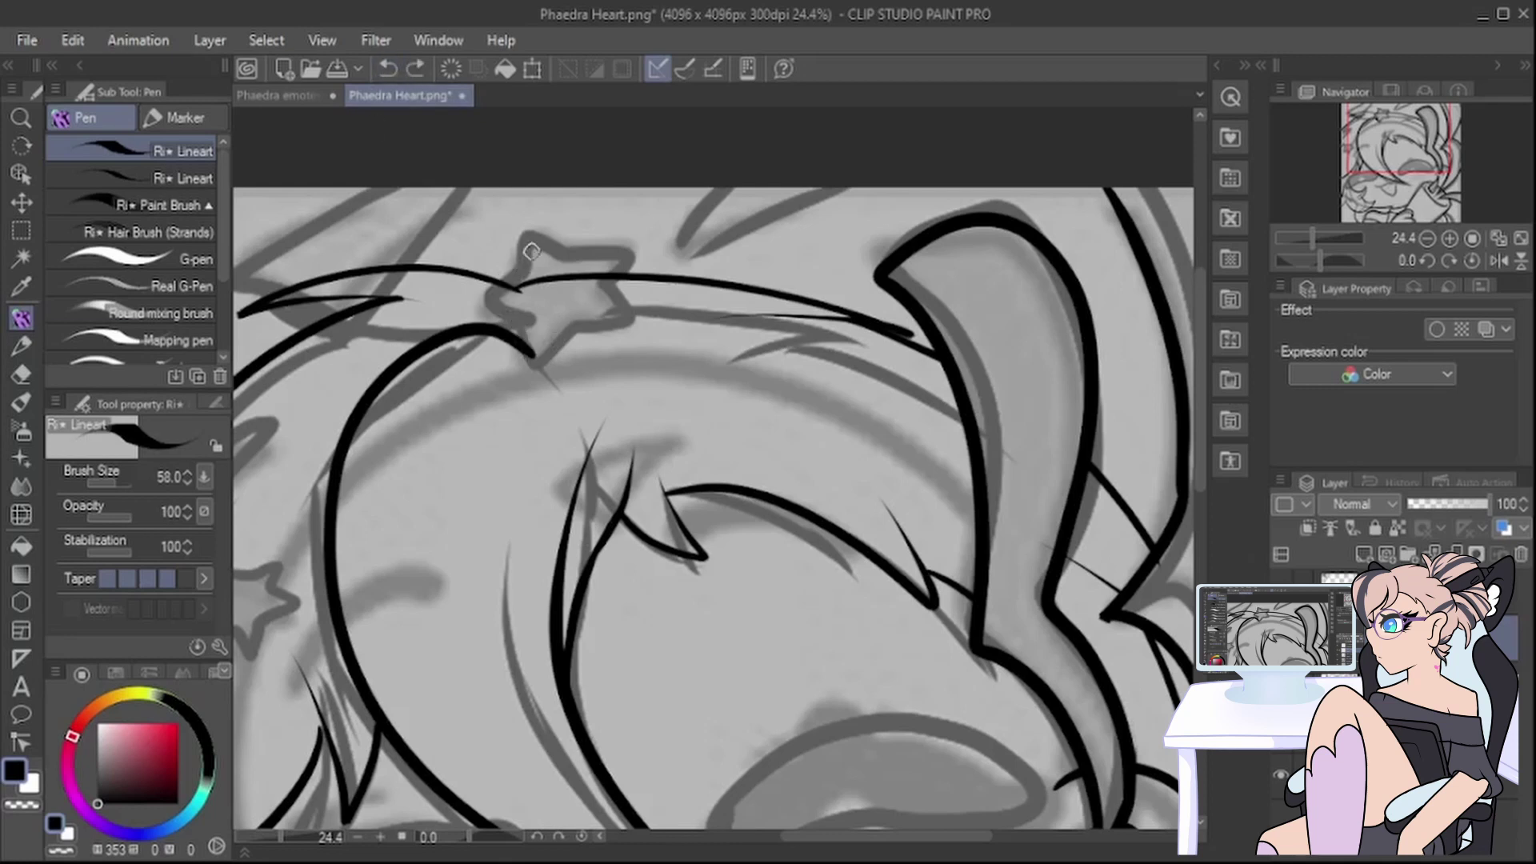
pyautogui.moveTo(544, 239)
pyautogui.mouseDown()
pyautogui.moveTo(635, 265)
pyautogui.moveTo(614, 296)
pyautogui.moveTo(665, 325)
pyautogui.moveTo(599, 336)
pyautogui.moveTo(527, 380)
pyautogui.moveTo(511, 323)
pyautogui.moveTo(456, 319)
pyautogui.moveTo(502, 270)
pyautogui.moveTo(517, 217)
pyautogui.moveTo(582, 254)
pyautogui.mouseUp()
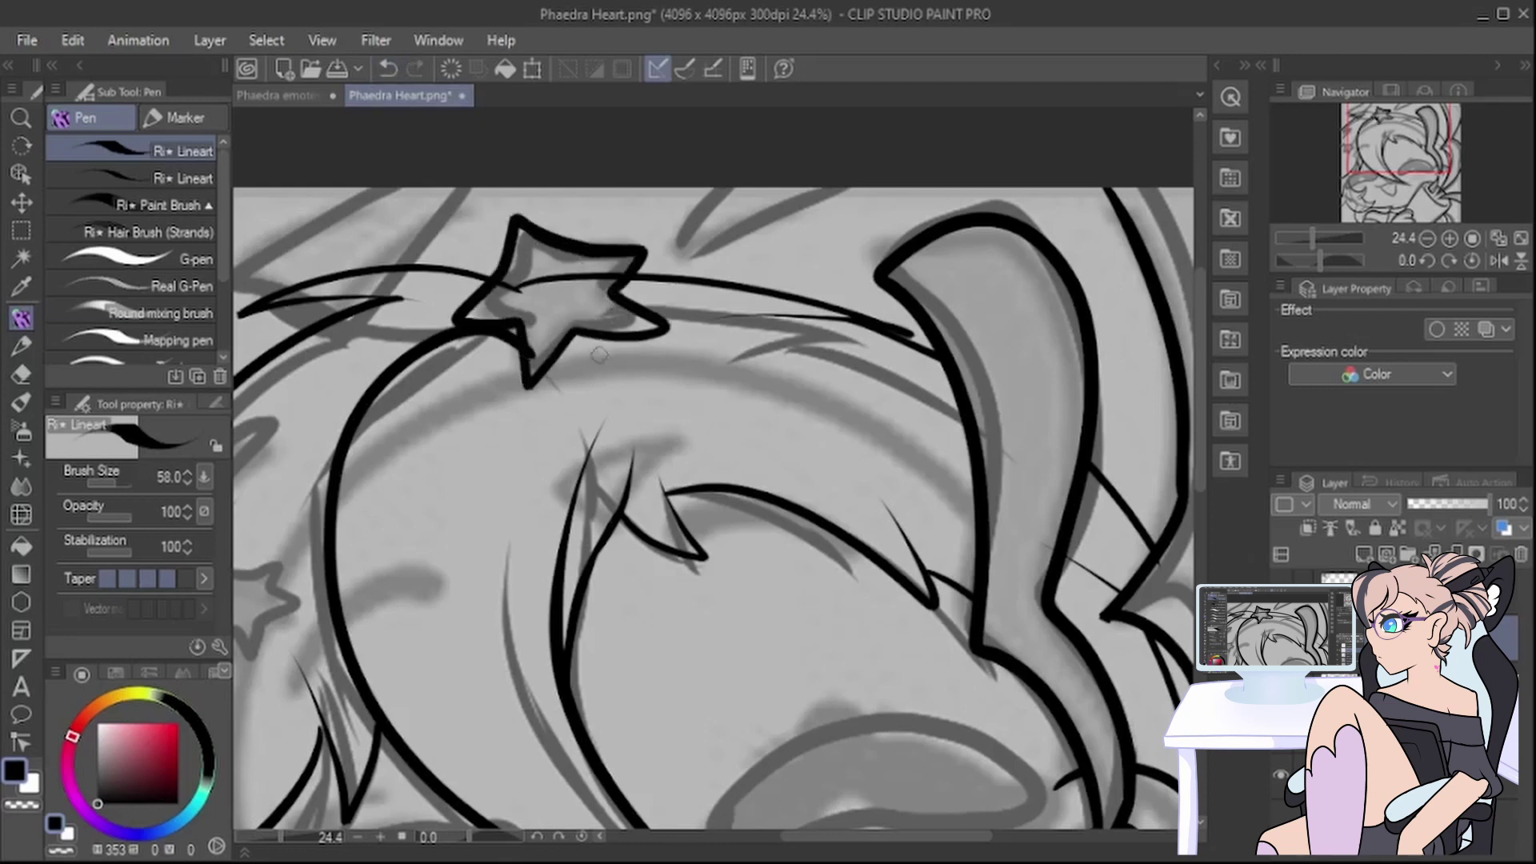
# Step: Transform the copied star to 63% width, rotate it and place it over the small star sketch beside the hair
pyautogui.scroll(-2, 620, 396)
pyautogui.scroll(1, 520, 416)
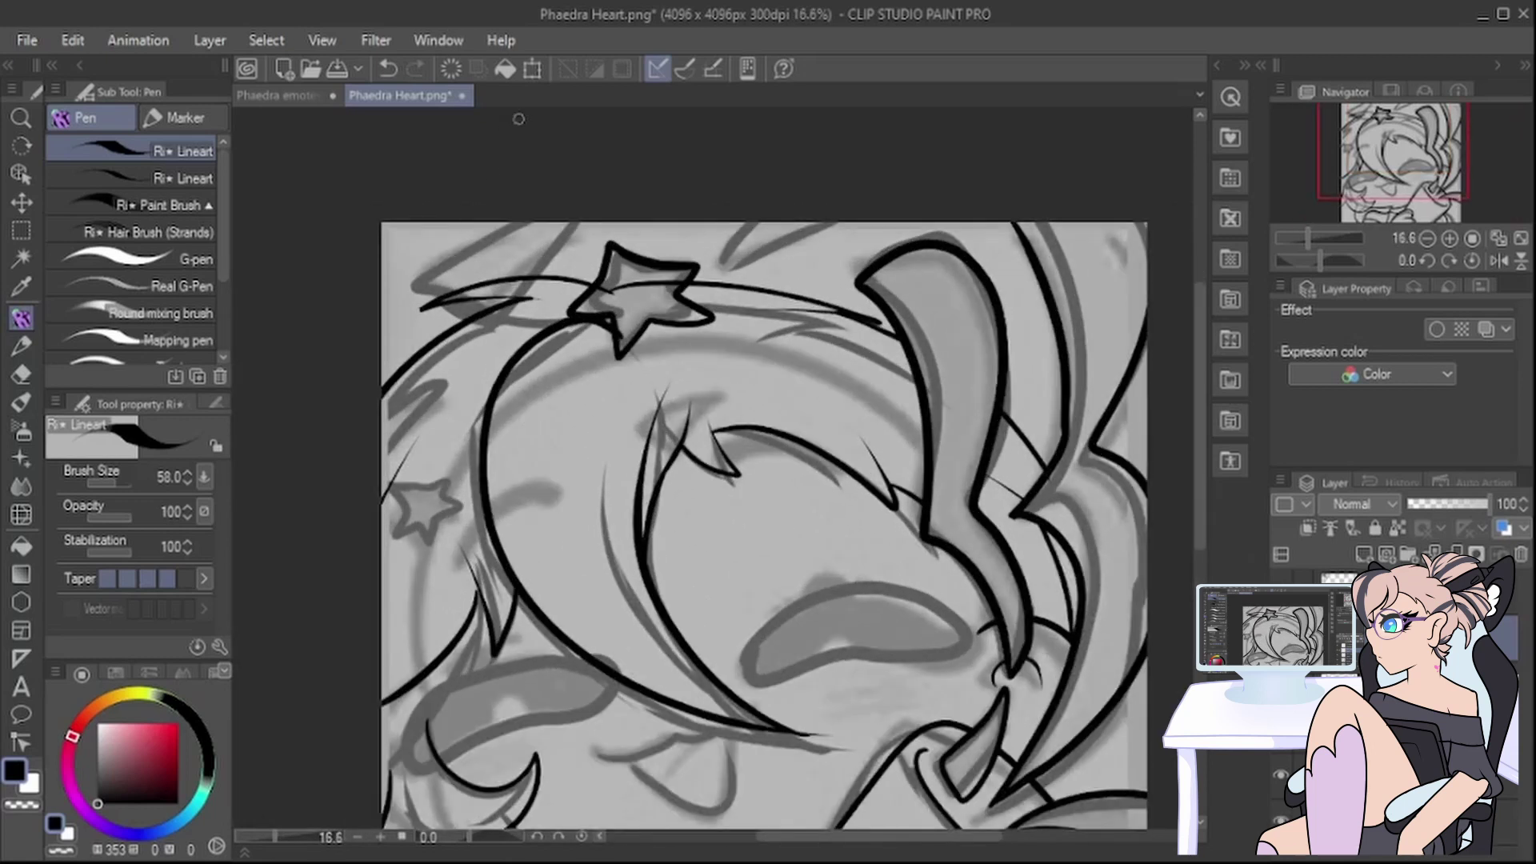
pyautogui.click(532, 69)
pyautogui.moveTo(641, 300); pyautogui.dragTo(429, 515)
pyautogui.moveTo(503, 575); pyautogui.dragTo(417, 556)
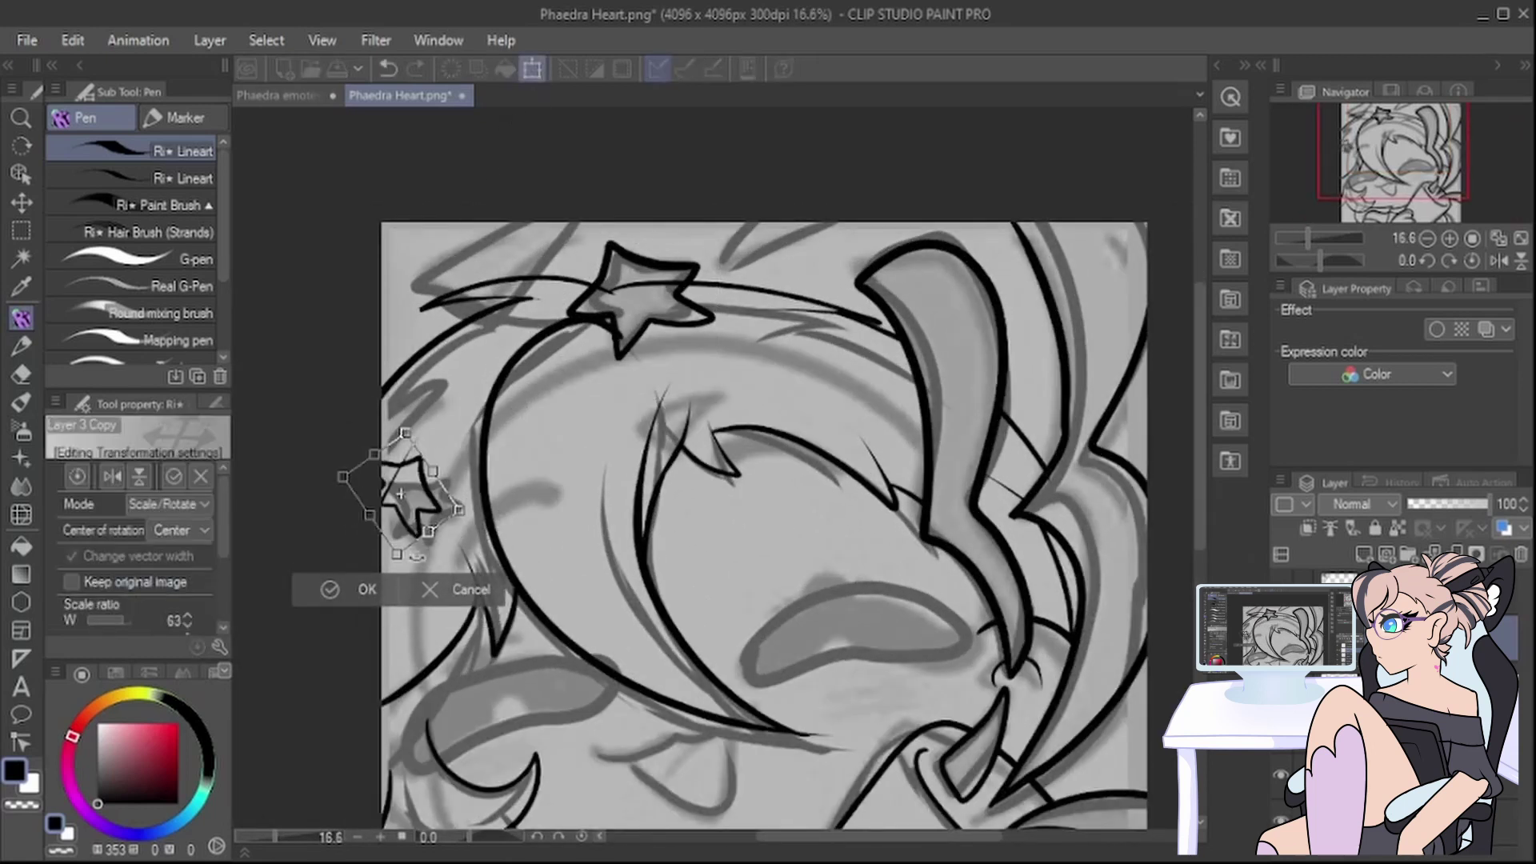
pyautogui.moveTo(401, 494); pyautogui.dragTo(416, 510)
pyautogui.click(360, 590)
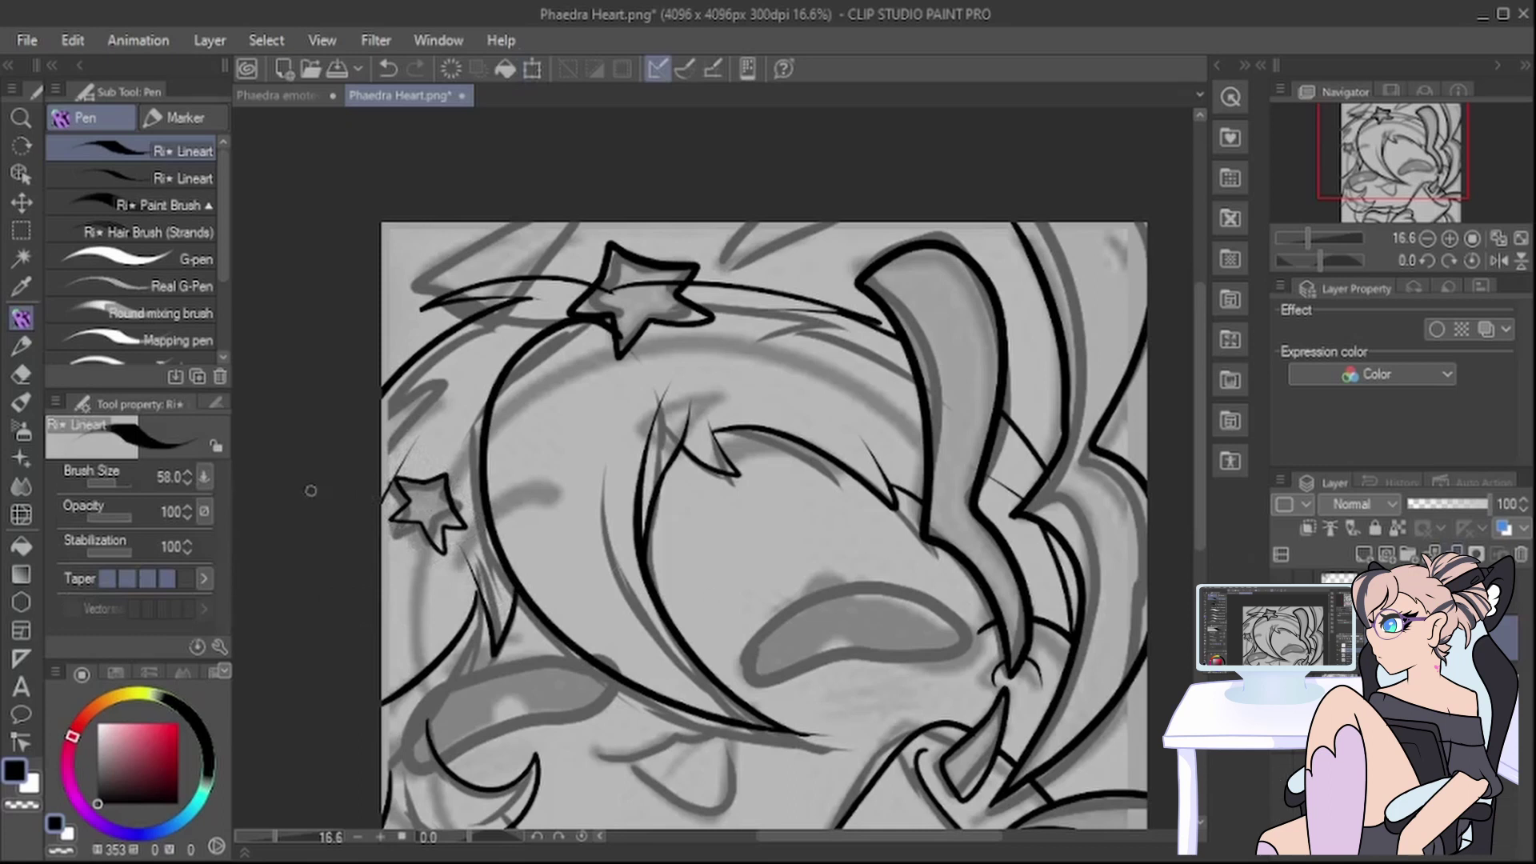
# Step: Ink the pointed hair strands along the canvas's upper edge, on both sides of the large star
pyautogui.click(388, 69)
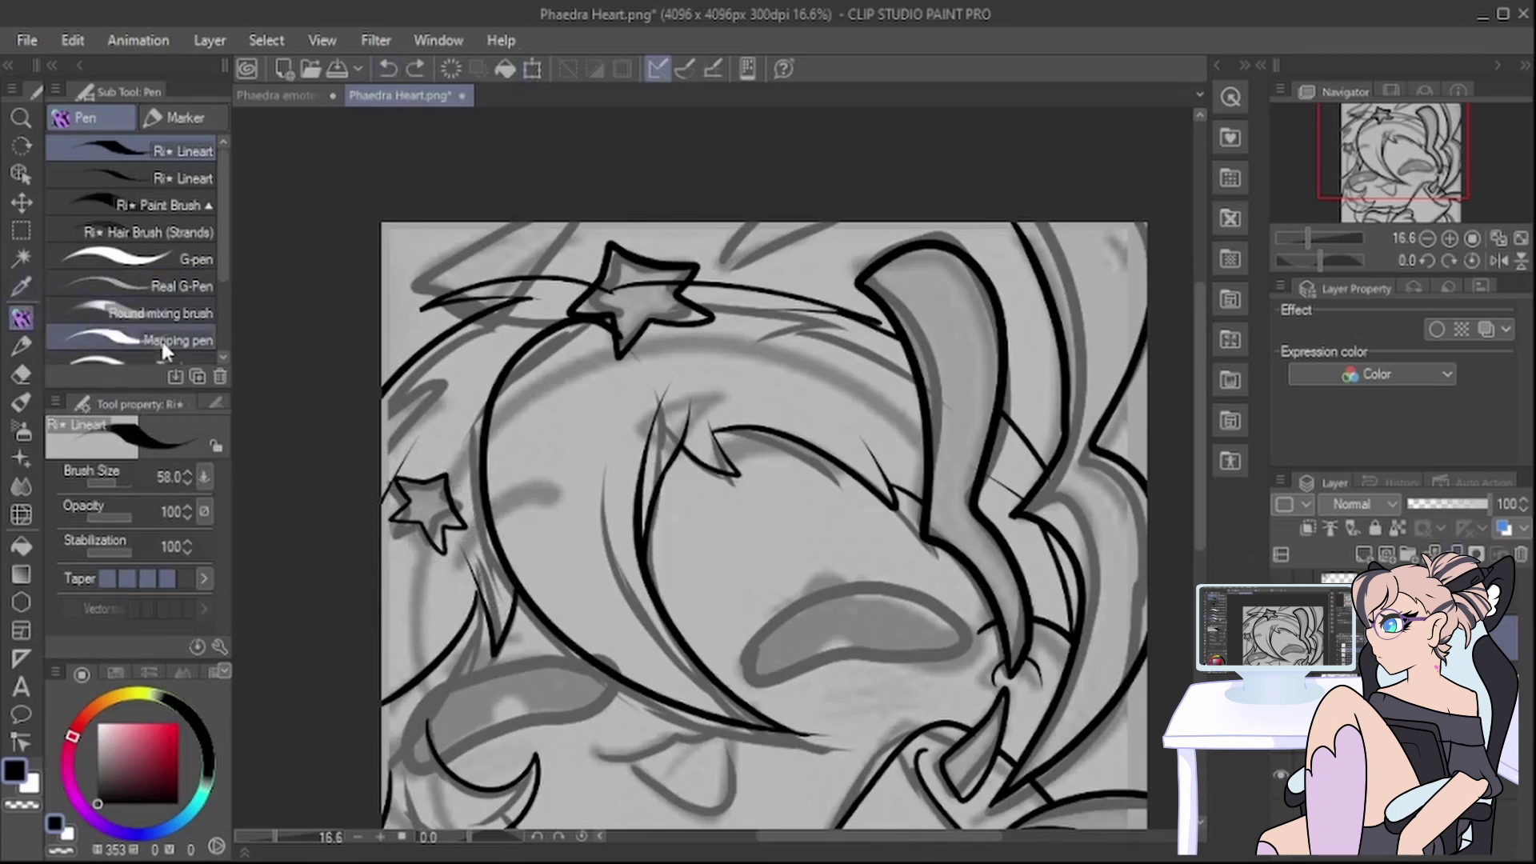
pyautogui.click(22, 374)
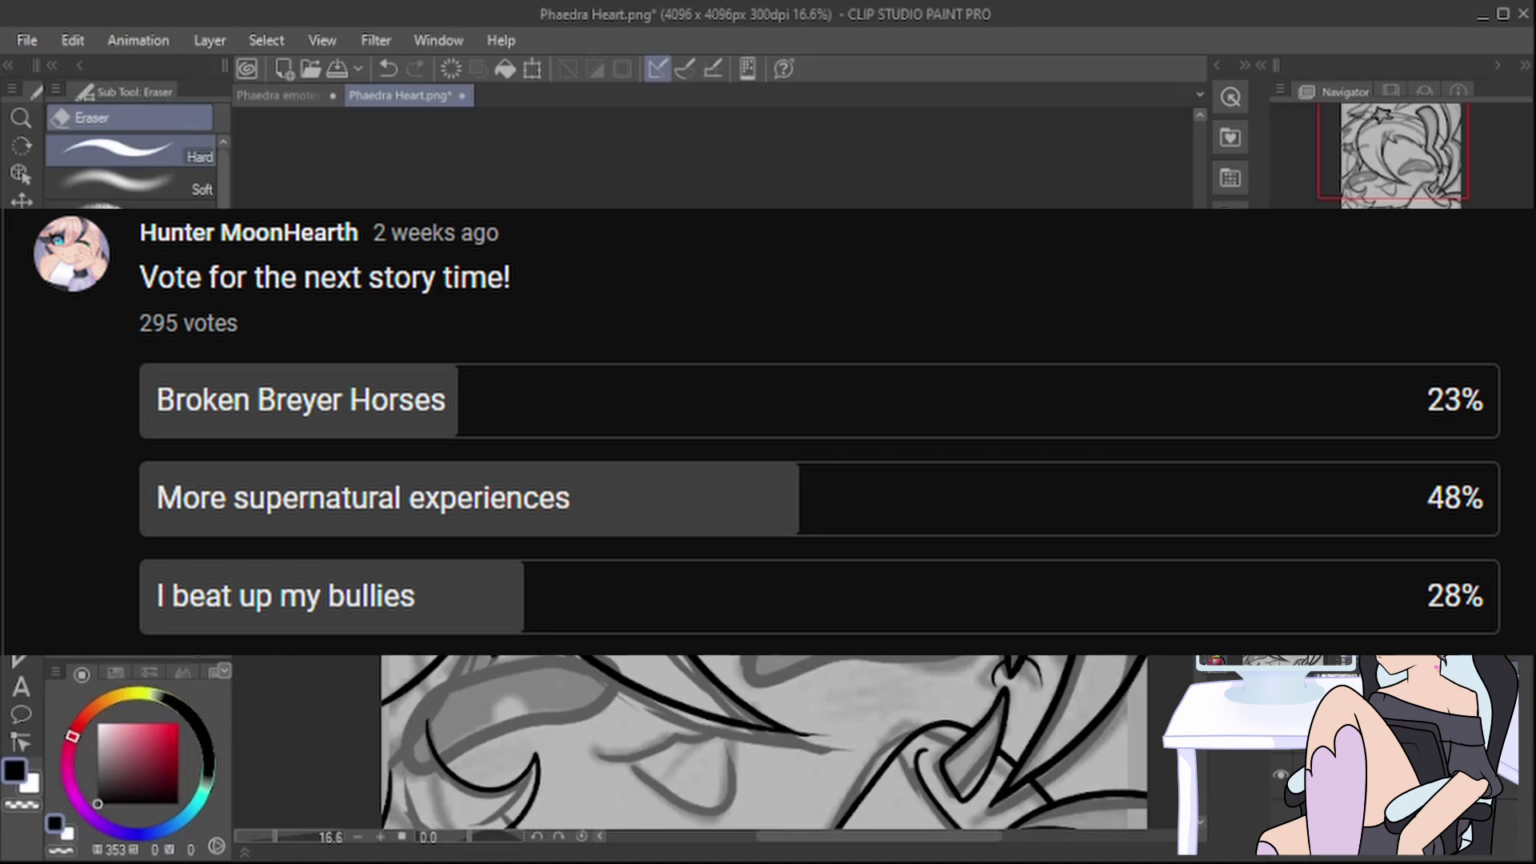
pyautogui.press('p')
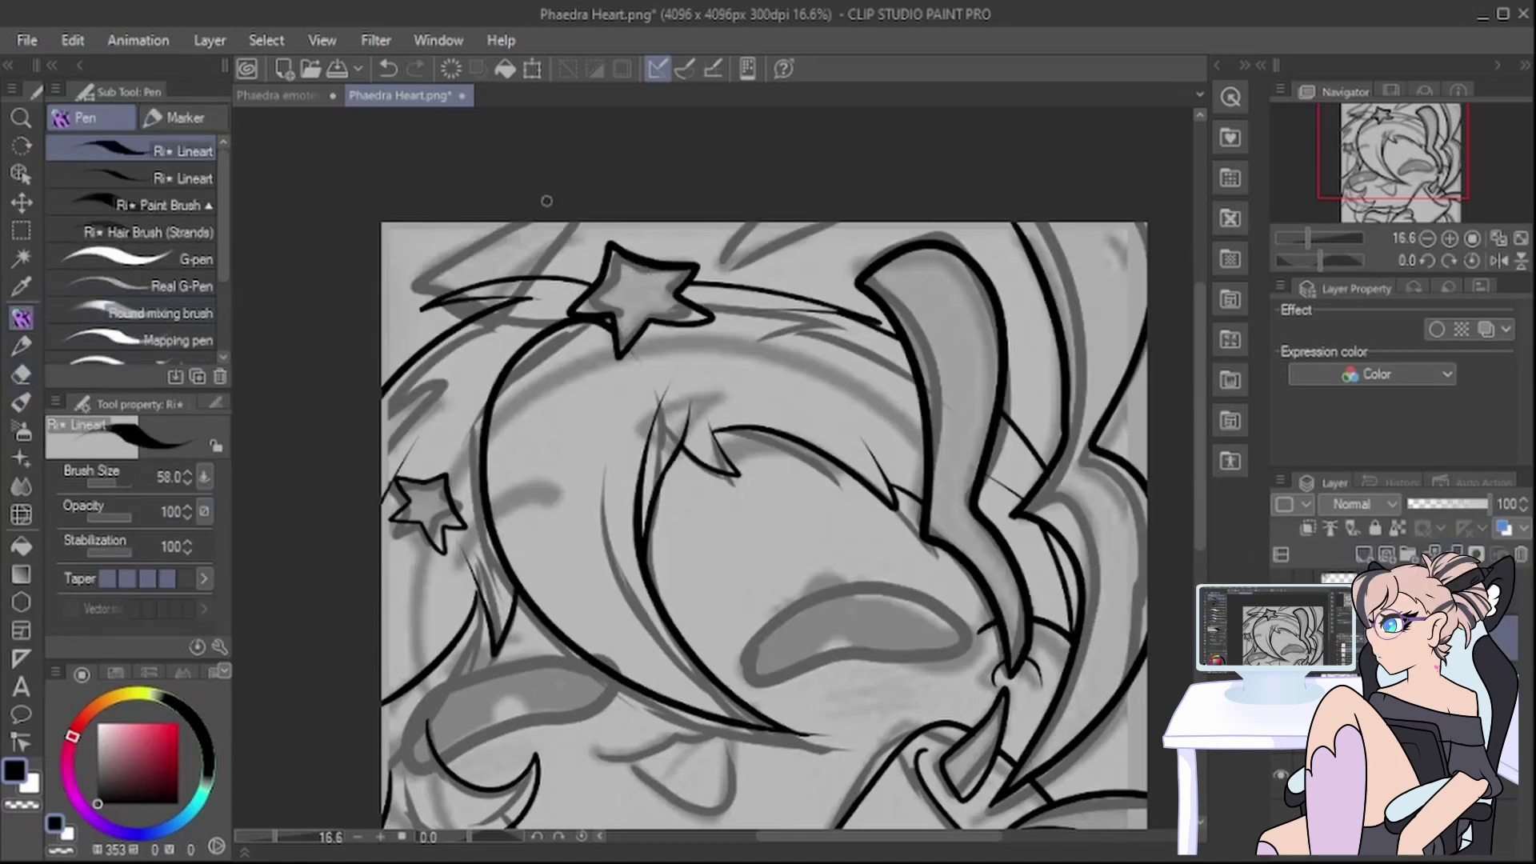
pyautogui.press('e')
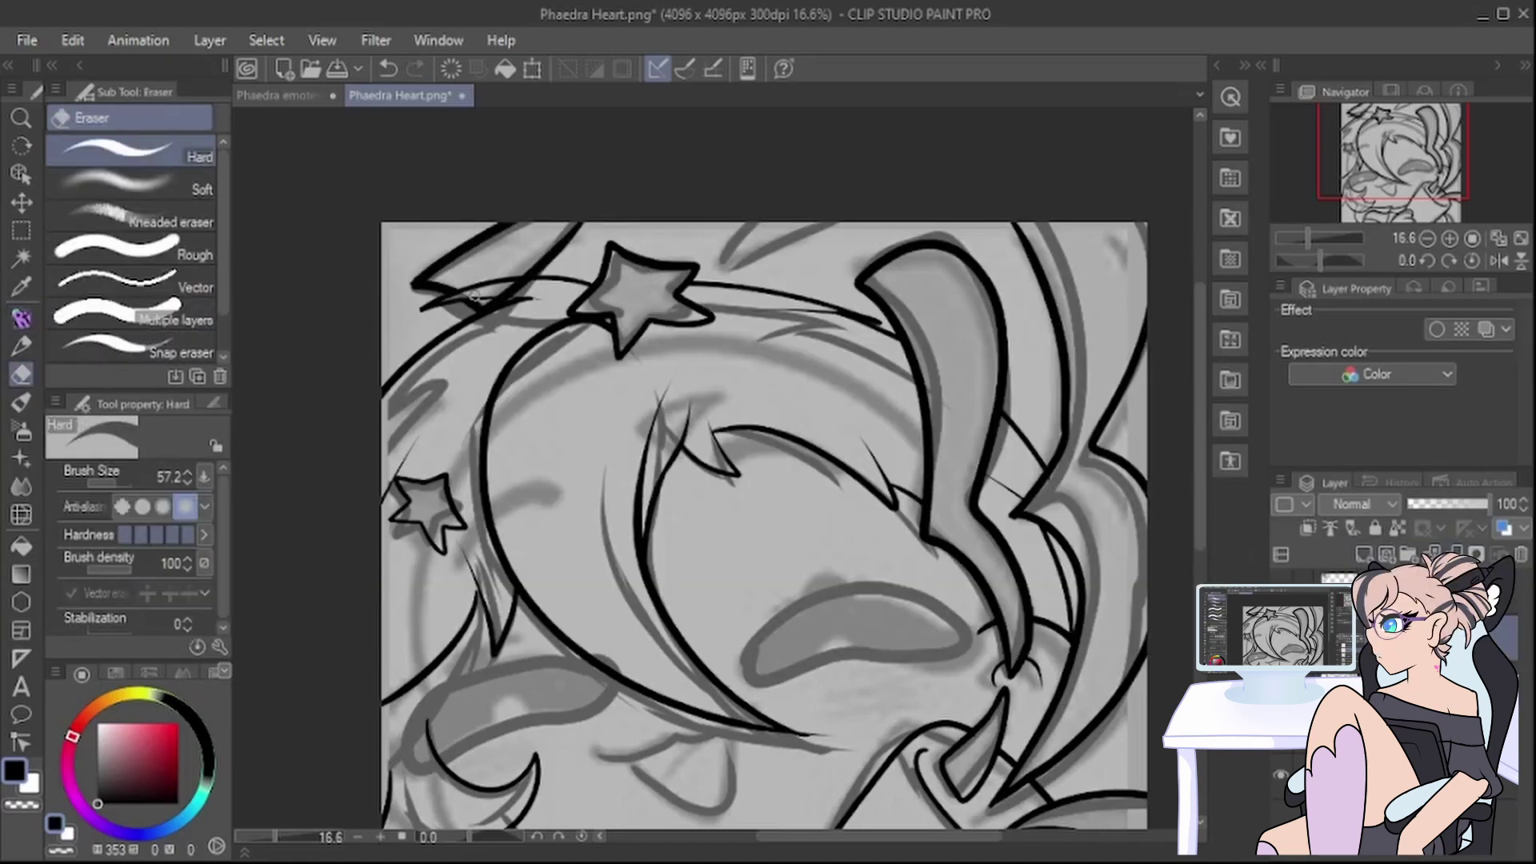
pyautogui.click(21, 320)
pyautogui.moveTo(726, 260)
pyautogui.mouseDown()
pyautogui.moveTo(816, 180)
pyautogui.moveTo(727, 265)
pyautogui.moveTo(951, 188)
pyautogui.mouseUp()
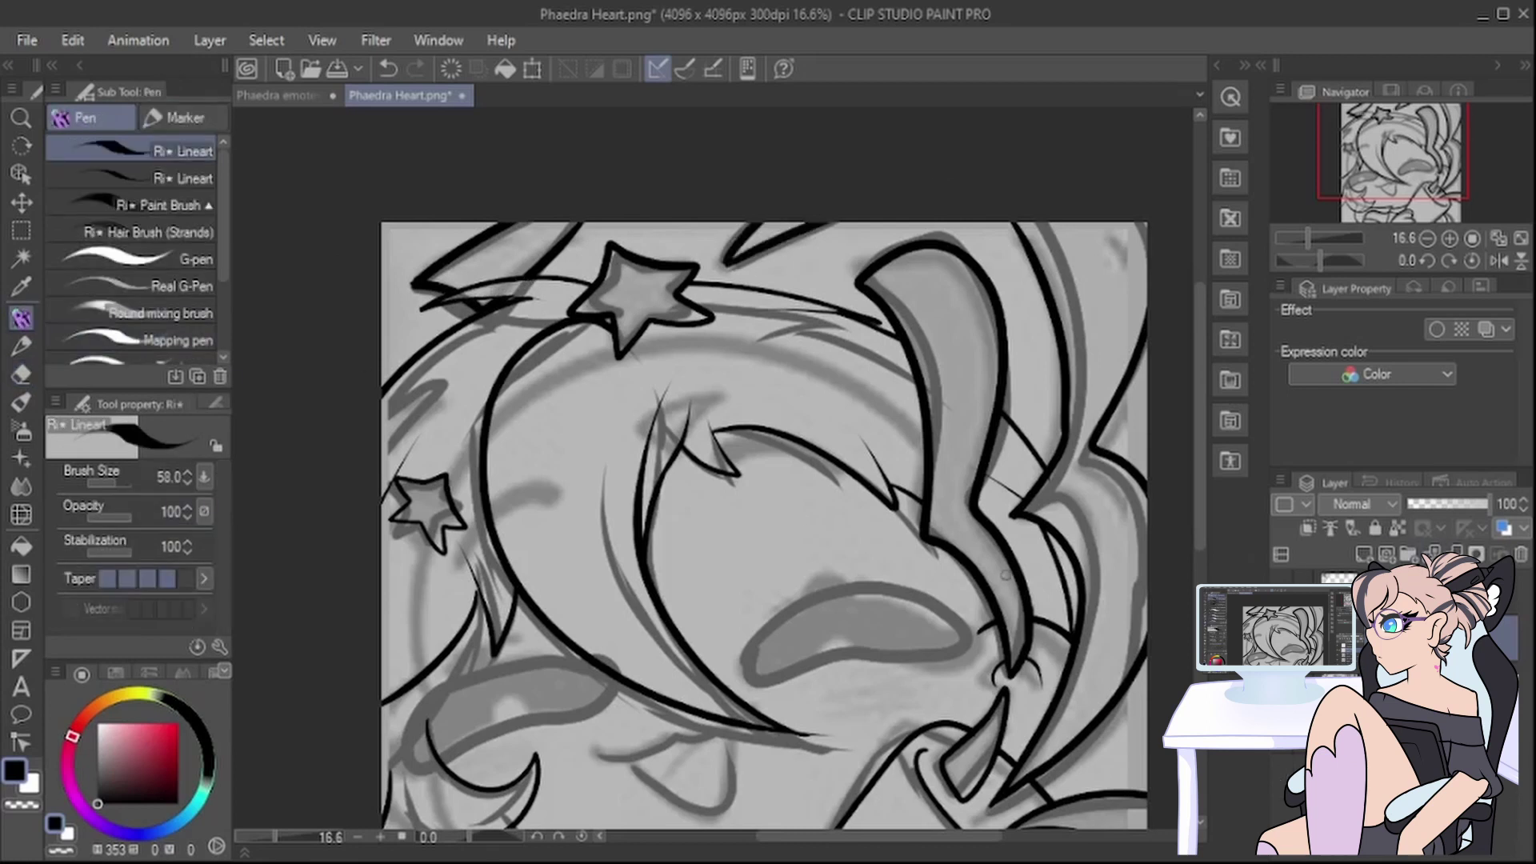
# Step: Ink the closed outline of the sketched eye beneath the parted fringe, next to the curved hair lock
pyautogui.scroll(-3, 920, 489)
pyautogui.scroll(2, 862, 676)
pyautogui.scroll(2, 1000, 513)
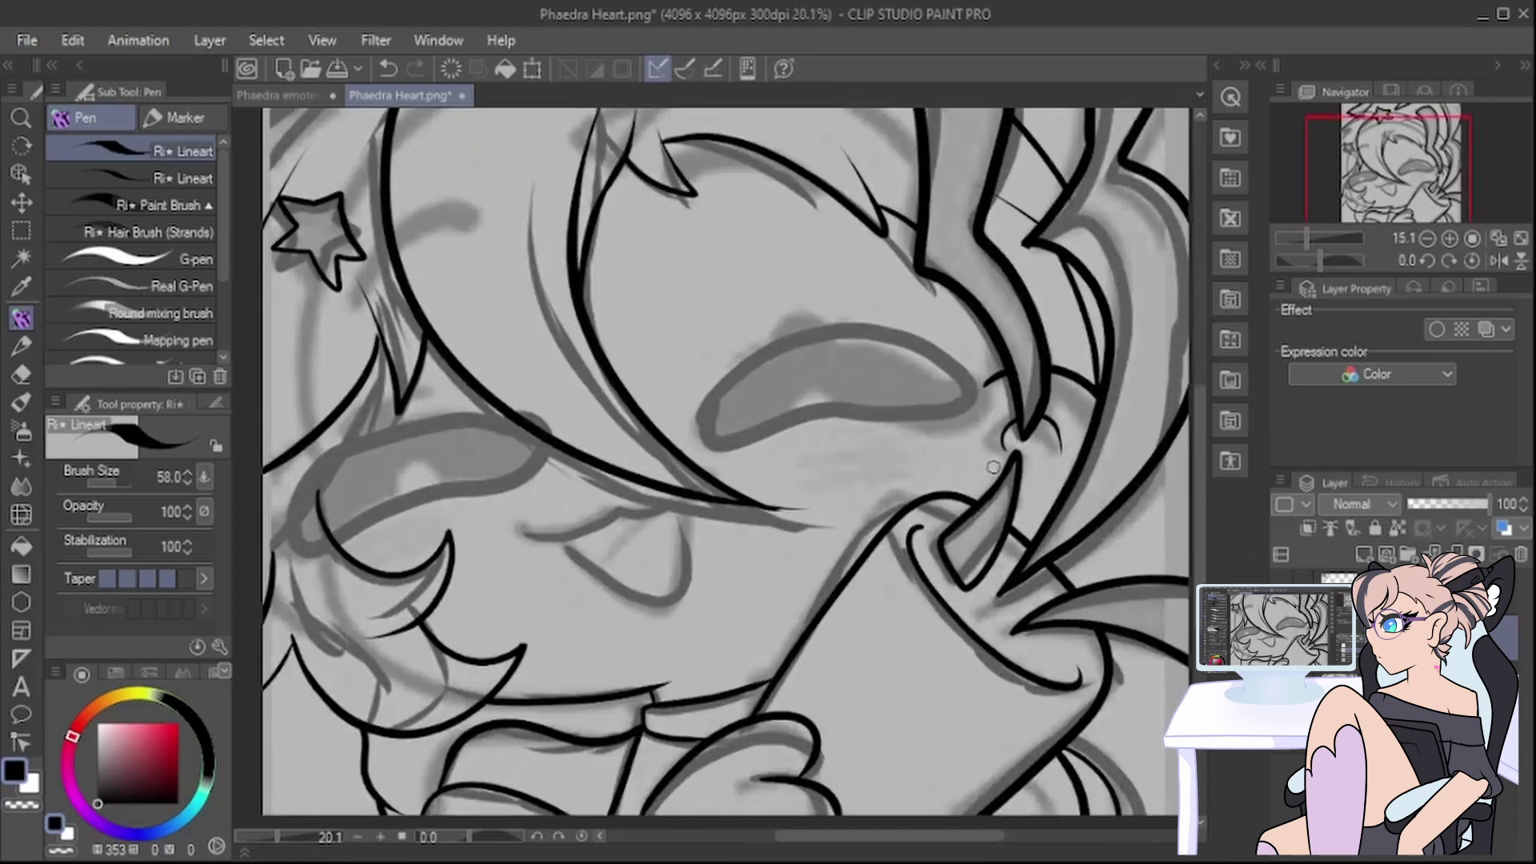
pyautogui.scroll(1, 992, 468)
pyautogui.moveTo(645, 421)
pyautogui.mouseDown()
pyautogui.moveTo(659, 382)
pyautogui.moveTo(816, 294)
pyautogui.moveTo(956, 395)
pyautogui.moveTo(792, 412)
pyautogui.moveTo(684, 454)
pyautogui.moveTo(663, 379)
pyautogui.mouseUp()
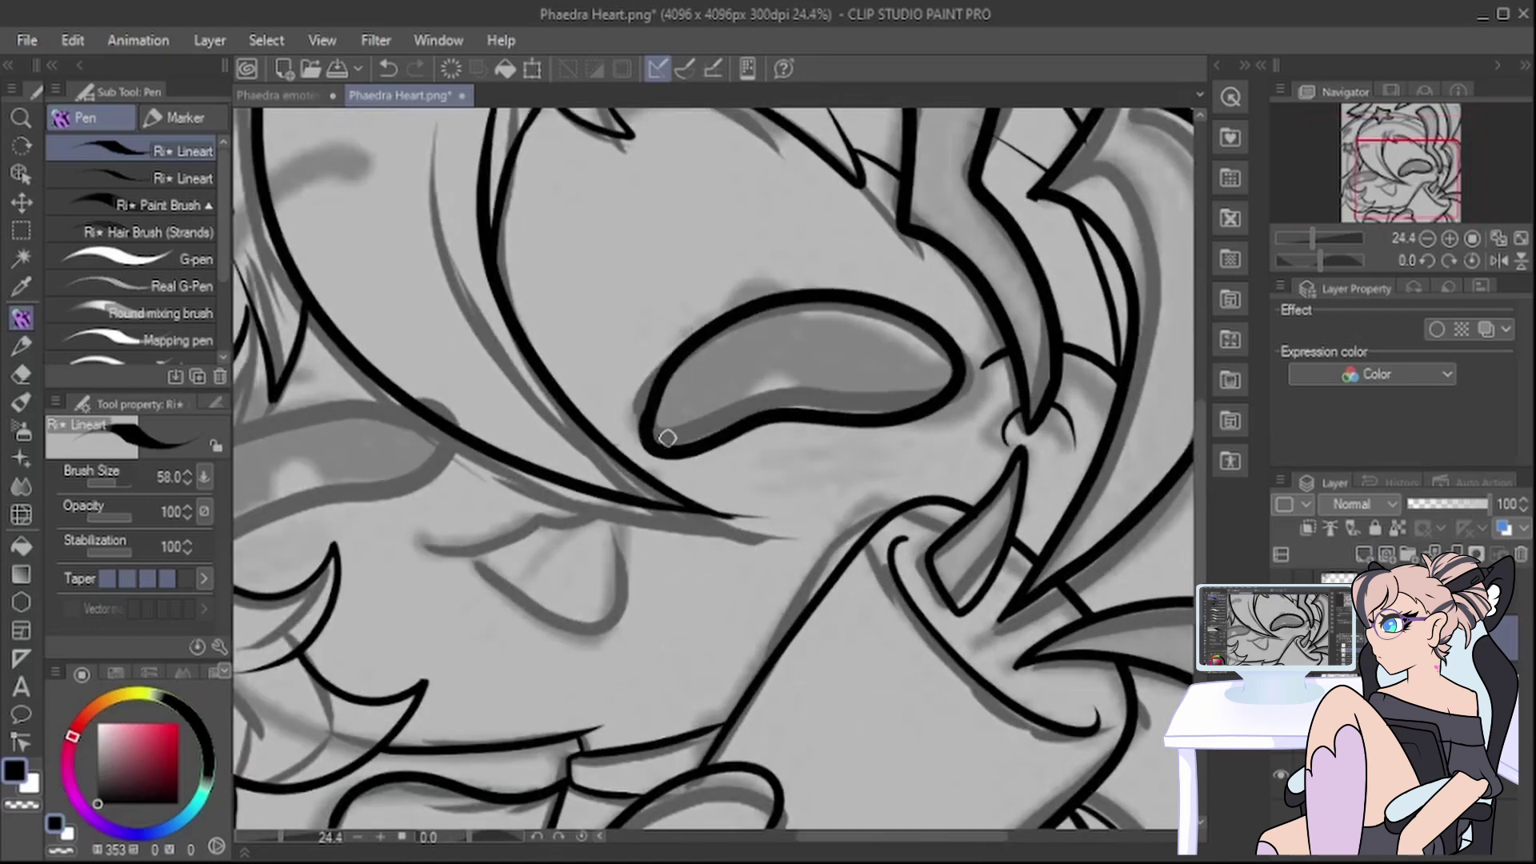
# Step: Mirror the copied eye outline at -95% width, rotate it onto the other eye sketch and erase the hair line crossing it
pyautogui.hotkey('ctrl', 't')
pyautogui.moveTo(966, 374); pyautogui.dragTo(326, 373)
pyautogui.moveTo(876, 836); pyautogui.dragTo(854, 836)
pyautogui.moveTo(760, 473); pyautogui.dragTo(786, 393)
pyautogui.moveTo(622, 372); pyautogui.dragTo(418, 472)
pyautogui.moveTo(565, 485); pyautogui.dragTo(567, 464)
pyautogui.moveTo(449, 456); pyautogui.dragTo(456, 456)
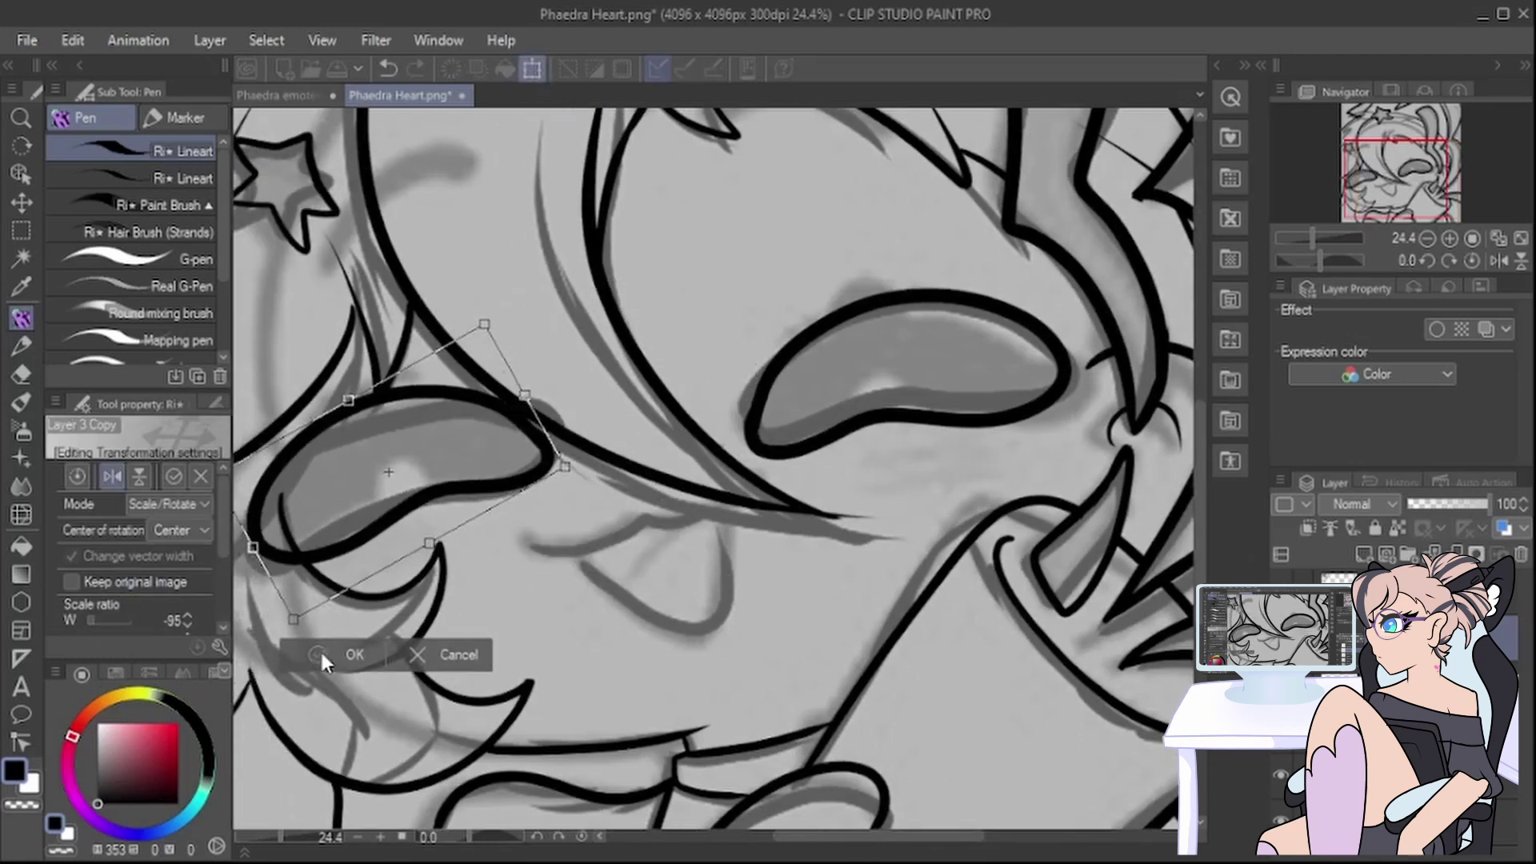
pyautogui.click(326, 658)
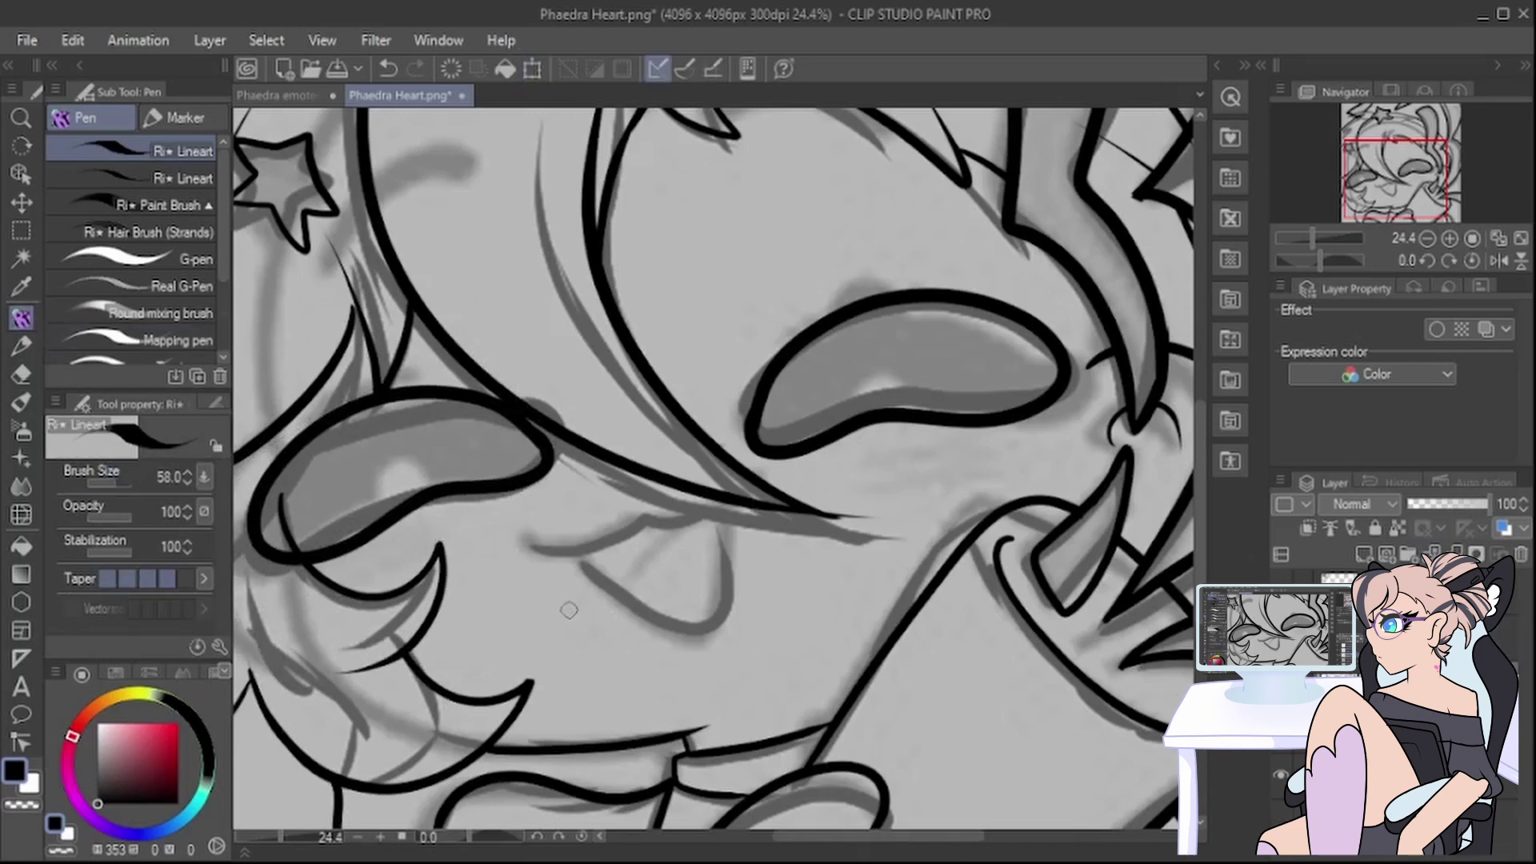
pyautogui.press('e')
pyautogui.press('p')
pyautogui.moveTo(542, 548); pyautogui.dragTo(728, 498)
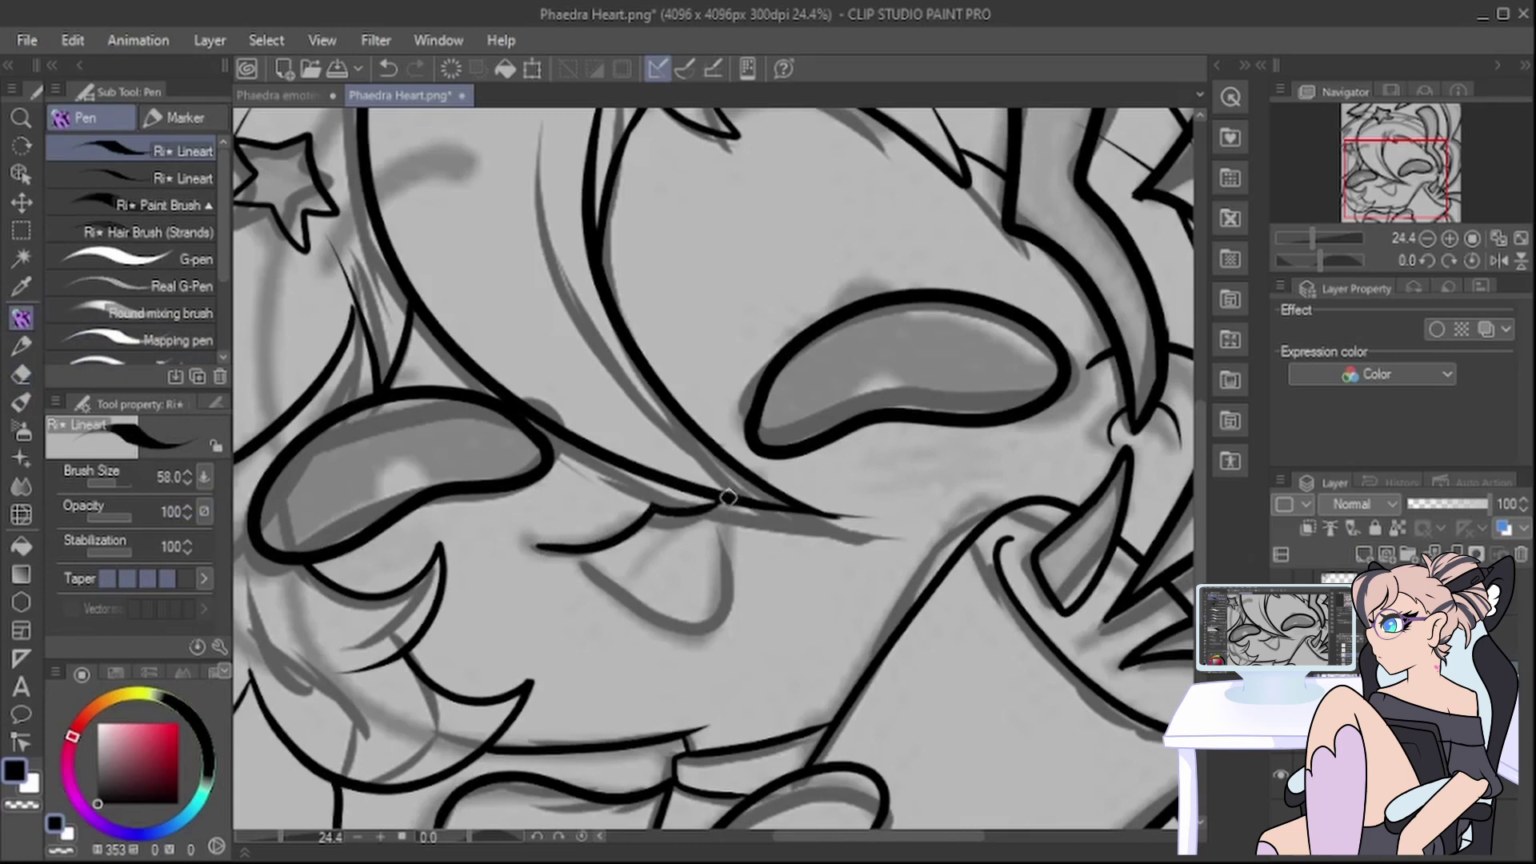
pyautogui.click(389, 69)
pyautogui.moveTo(533, 550); pyautogui.dragTo(766, 471)
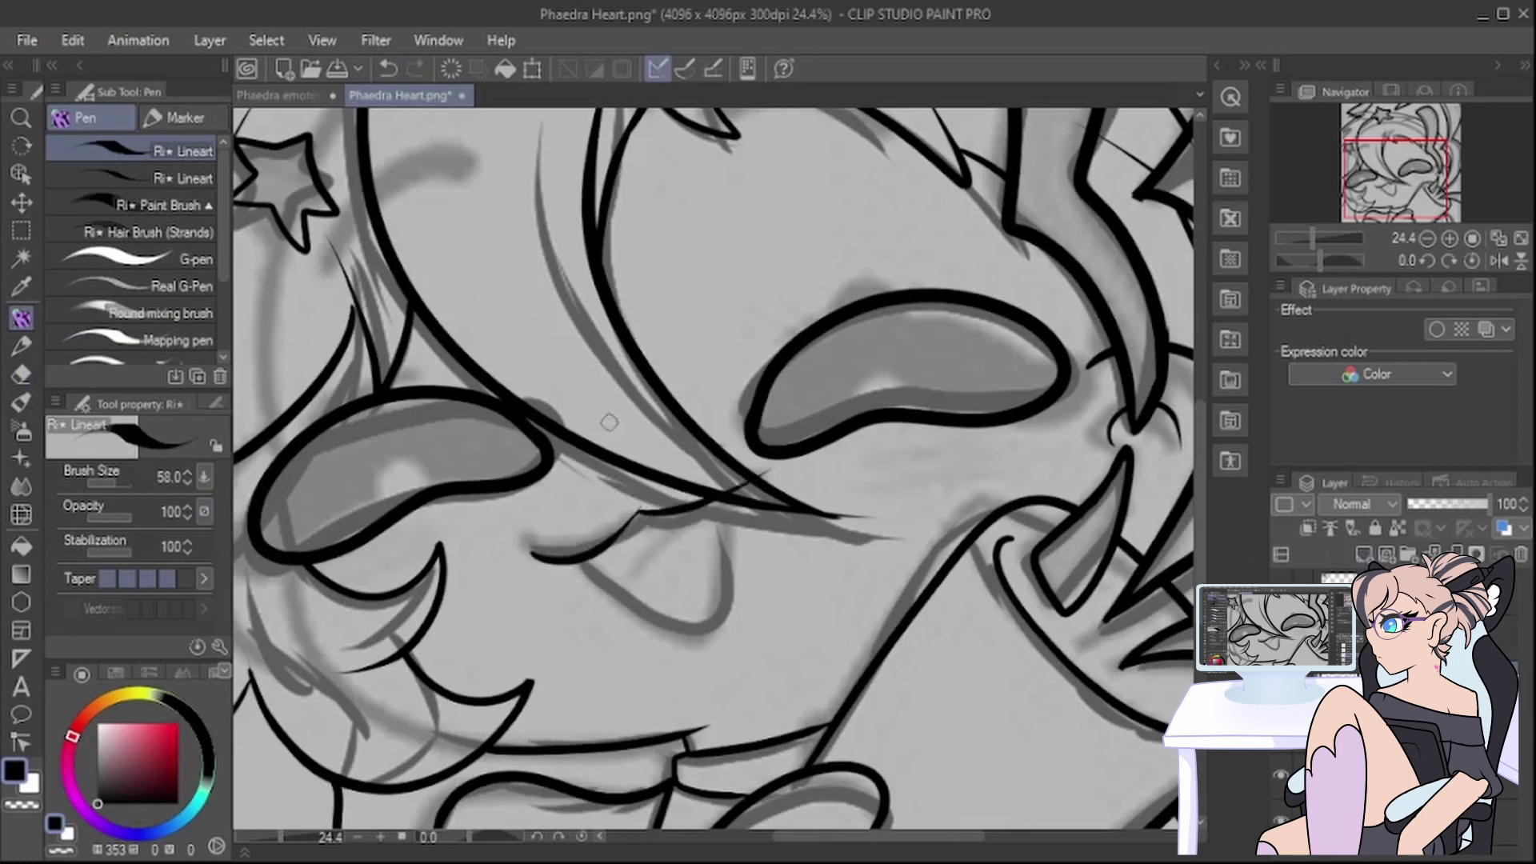
pyautogui.click(388, 69)
pyautogui.click(388, 69)
# Step: Ink the curved mouth line up to the hair lock and the rounded open mouth below it
pyautogui.moveTo(646, 516); pyautogui.dragTo(514, 556)
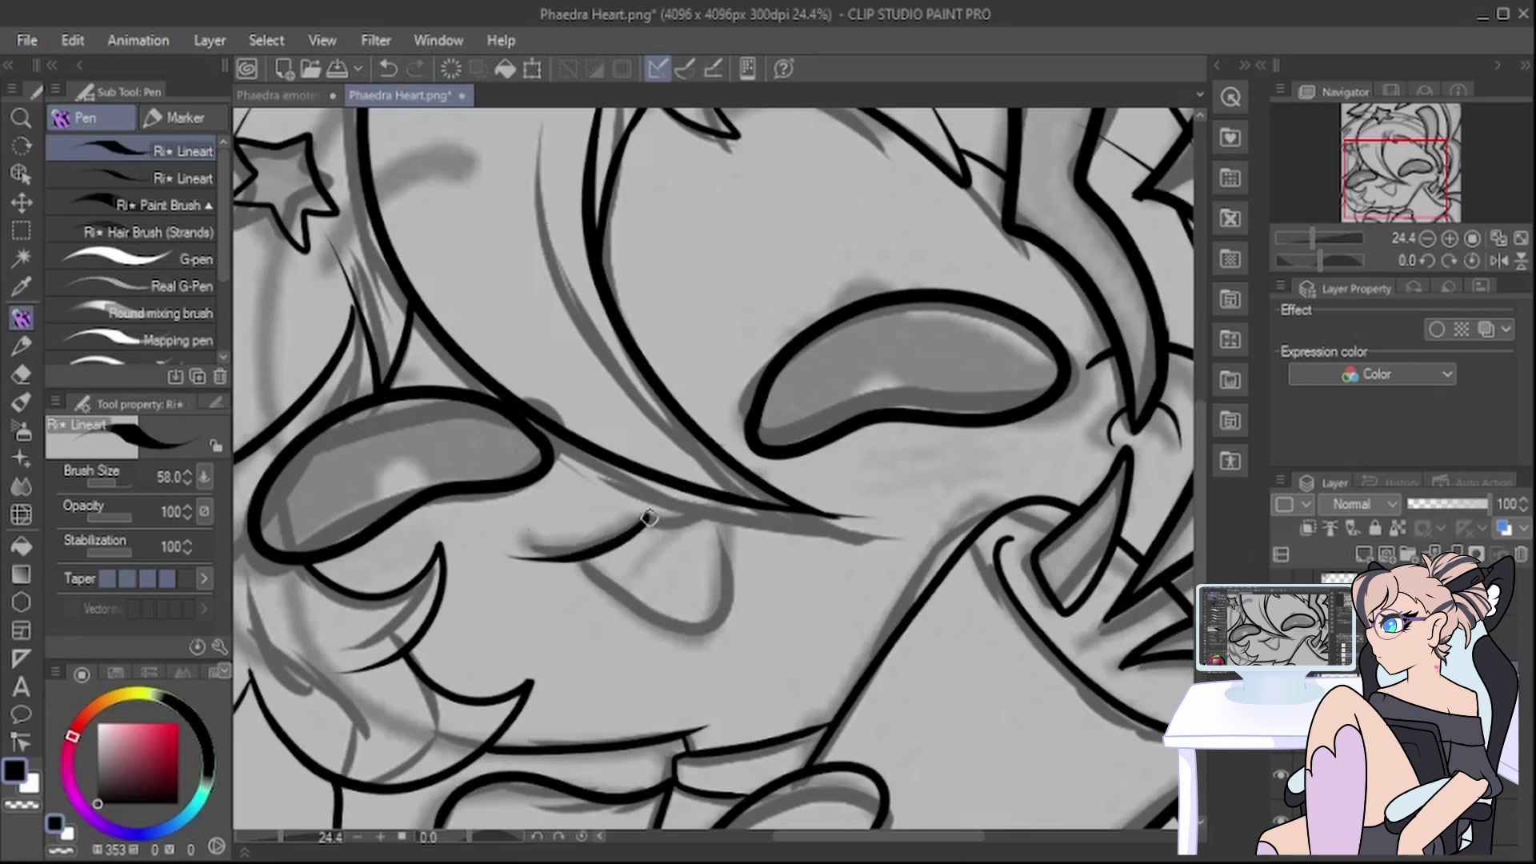
pyautogui.moveTo(650, 518)
pyautogui.mouseDown()
pyautogui.moveTo(692, 520)
pyautogui.moveTo(757, 477)
pyautogui.mouseUp()
pyautogui.moveTo(578, 560)
pyautogui.mouseDown()
pyautogui.moveTo(677, 630)
pyautogui.moveTo(693, 521)
pyautogui.mouseUp()
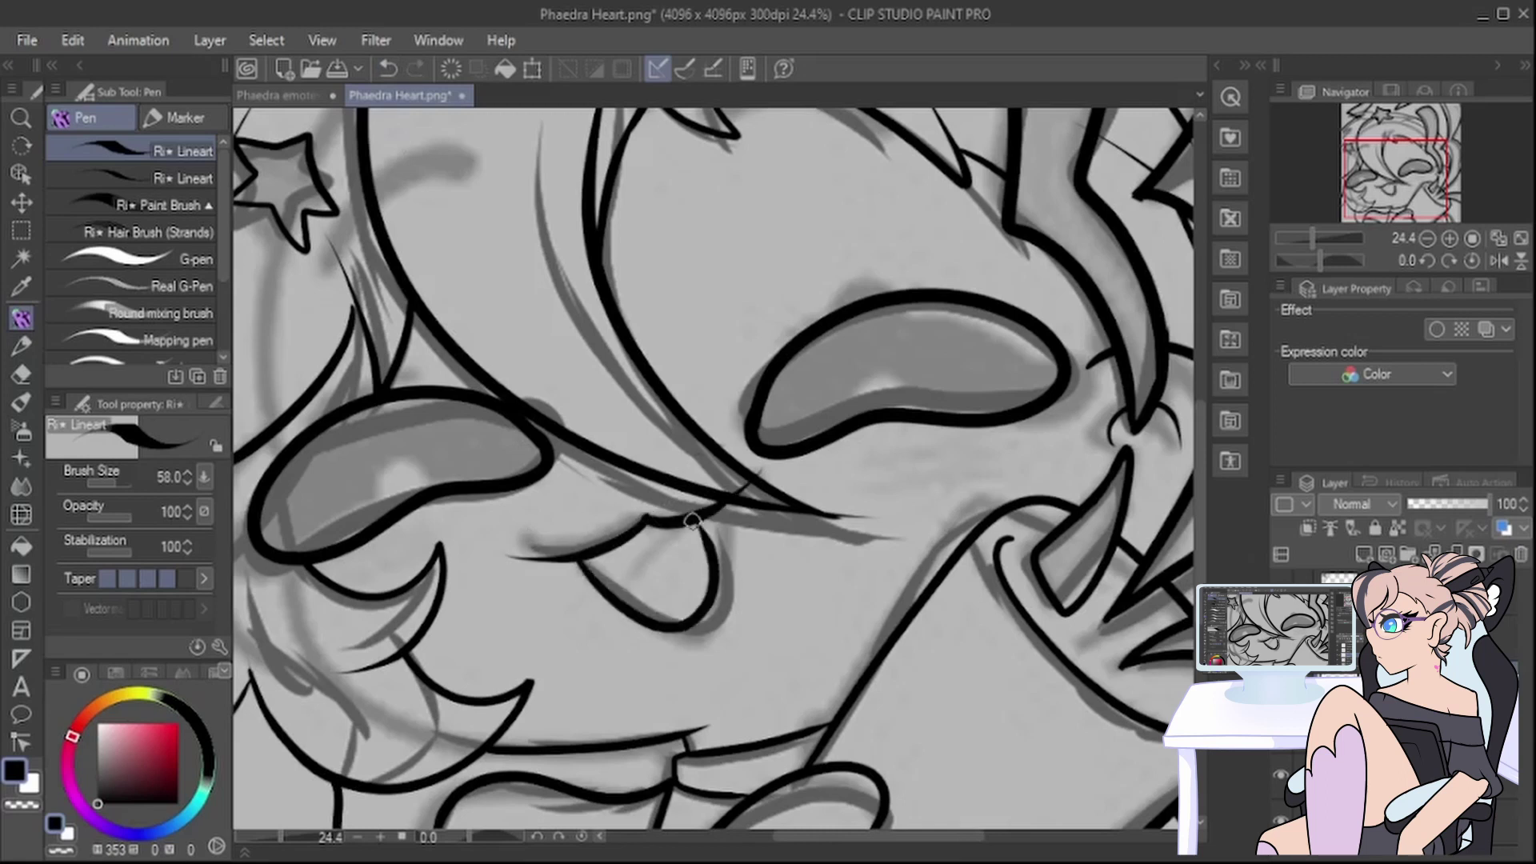
pyautogui.click(388, 69)
pyautogui.moveTo(578, 560)
pyautogui.mouseDown()
pyautogui.moveTo(656, 616)
pyautogui.moveTo(732, 561)
pyautogui.moveTo(719, 513)
pyautogui.mouseUp()
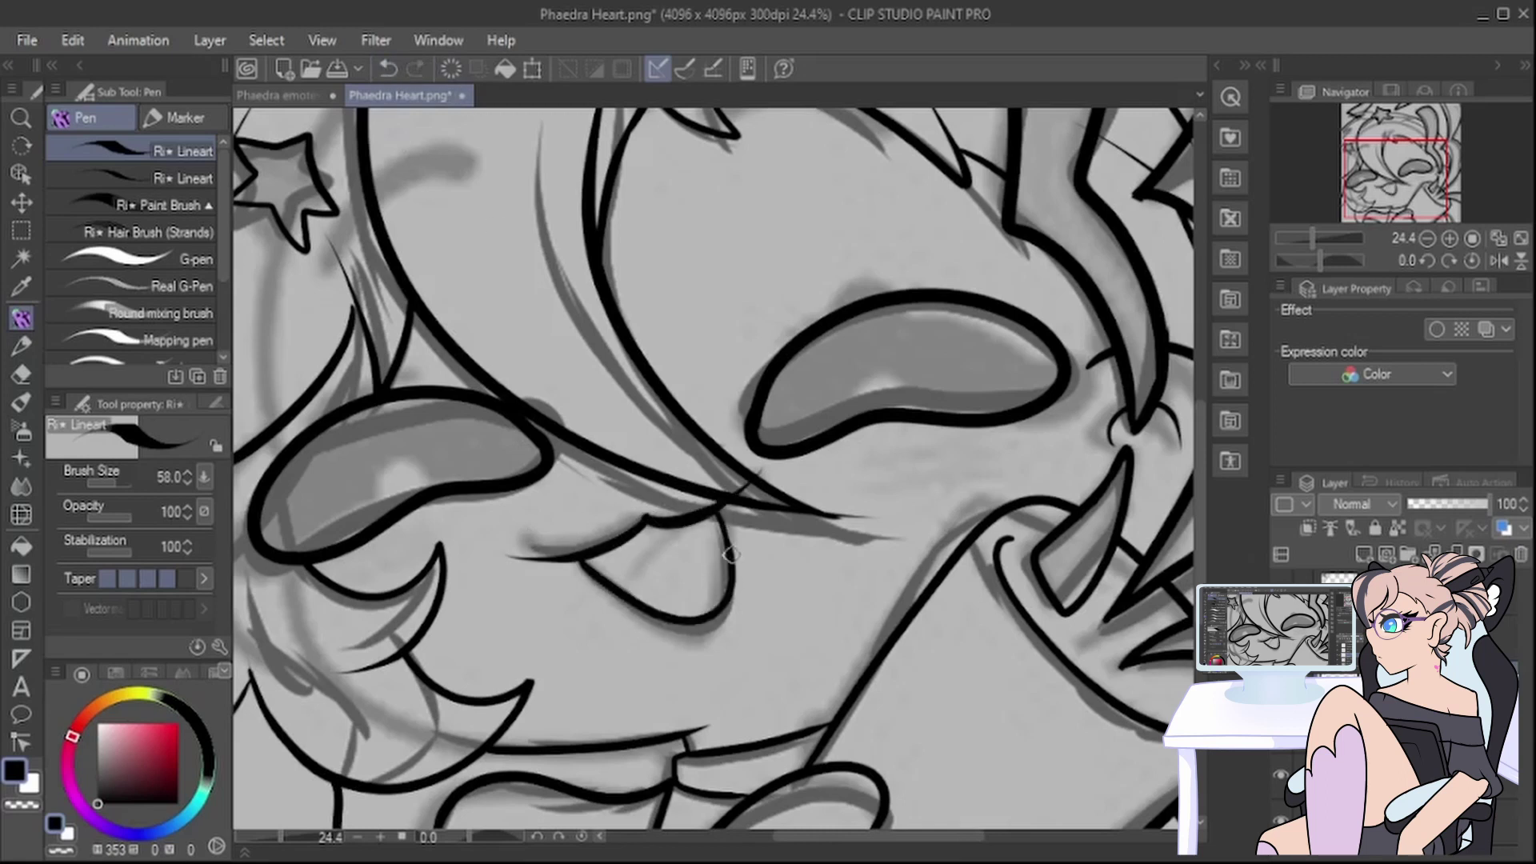
# Step: Erase the end of the mouth line that overlaps the hair lock and hide the sketch layer
pyautogui.scroll(-3, 715, 543)
pyautogui.scroll(2, 715, 543)
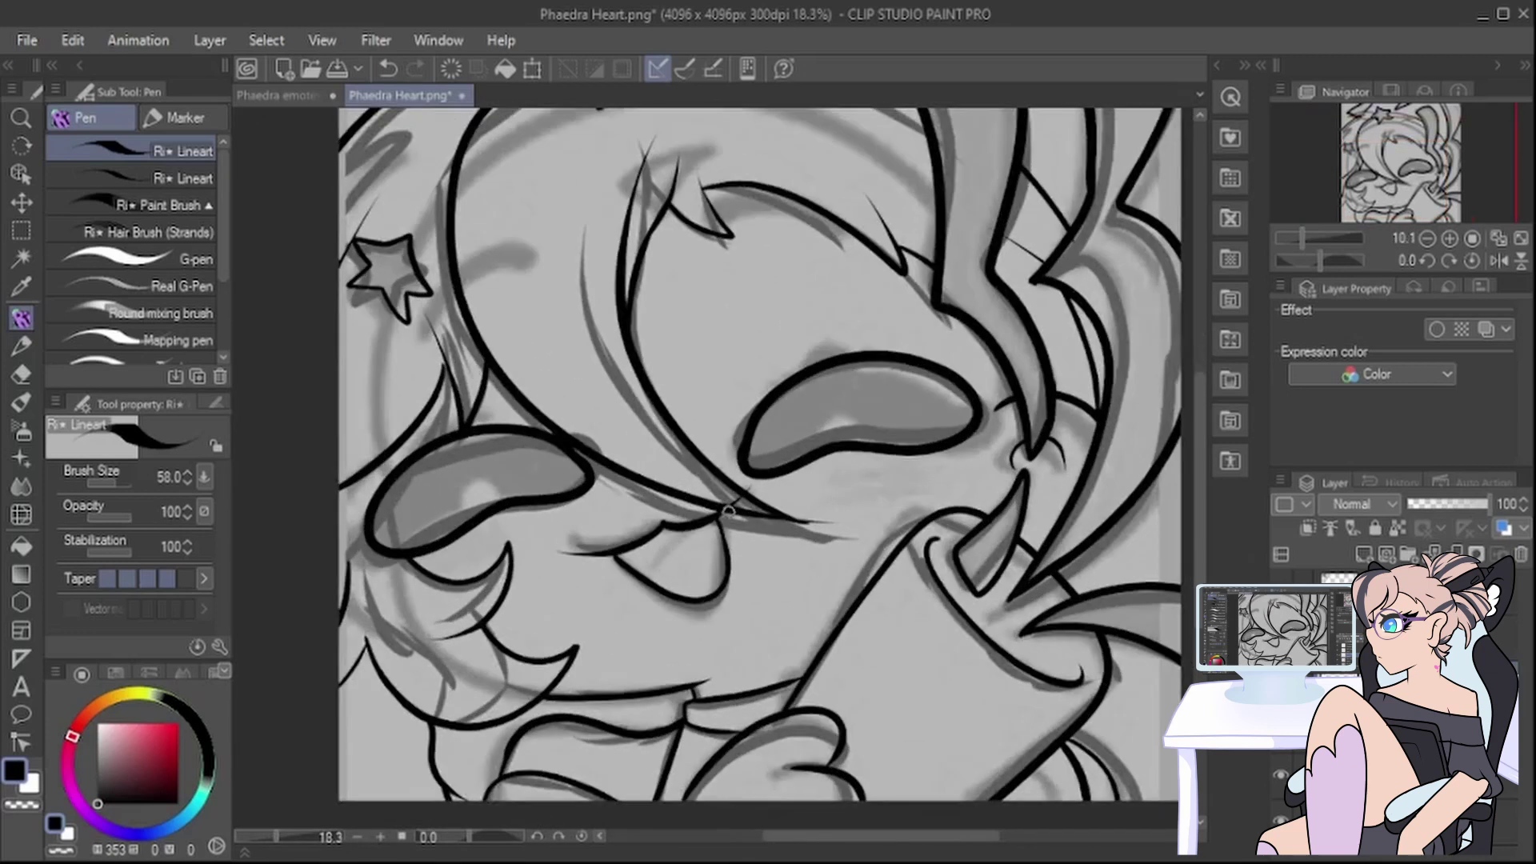
pyautogui.press('e')
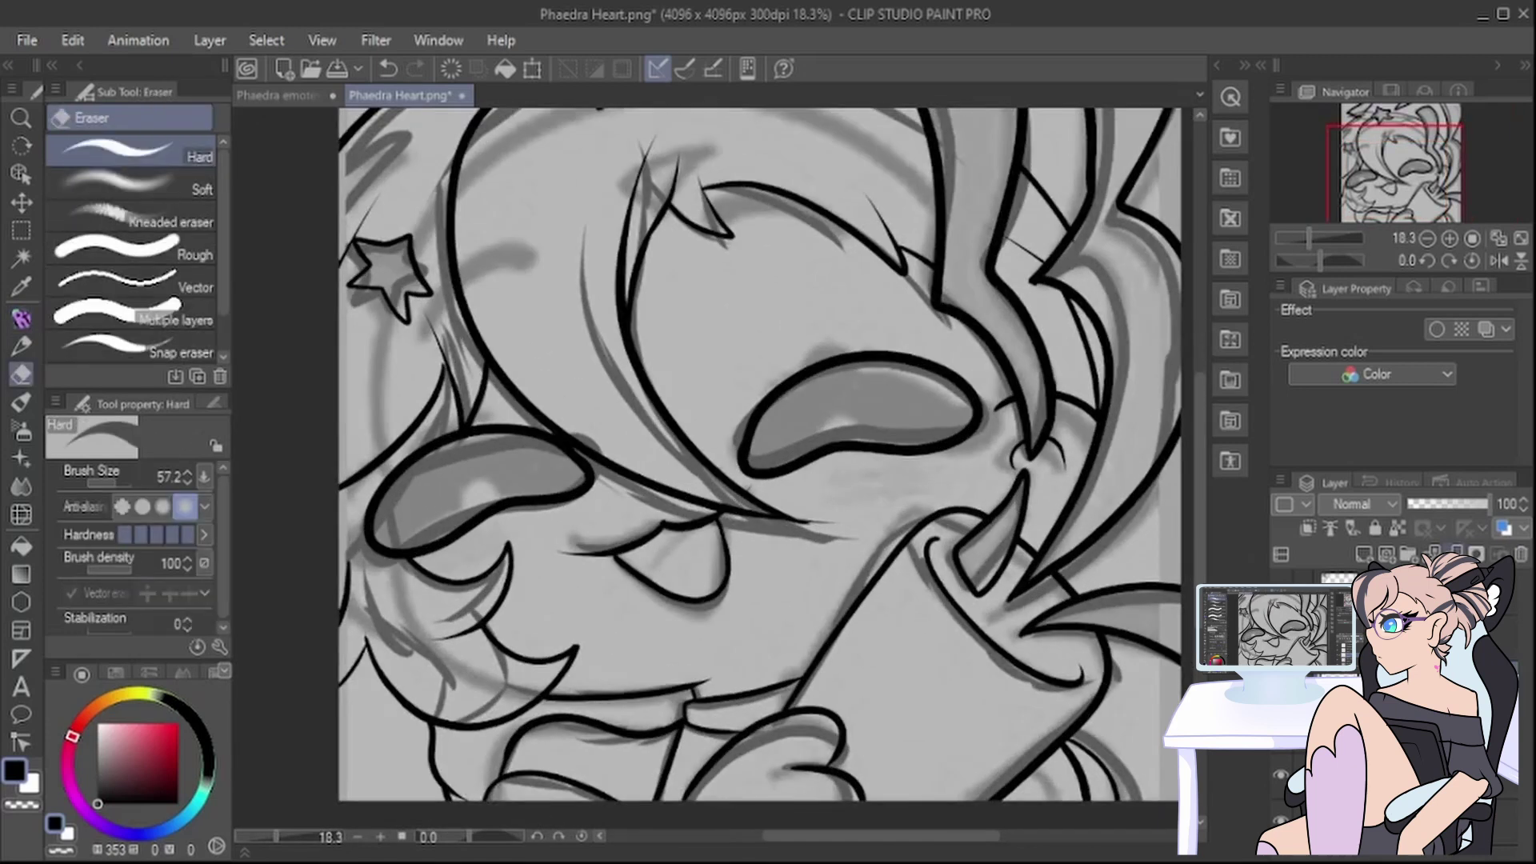
pyautogui.click(1281, 775)
pyautogui.scroll(-2, 773, 559)
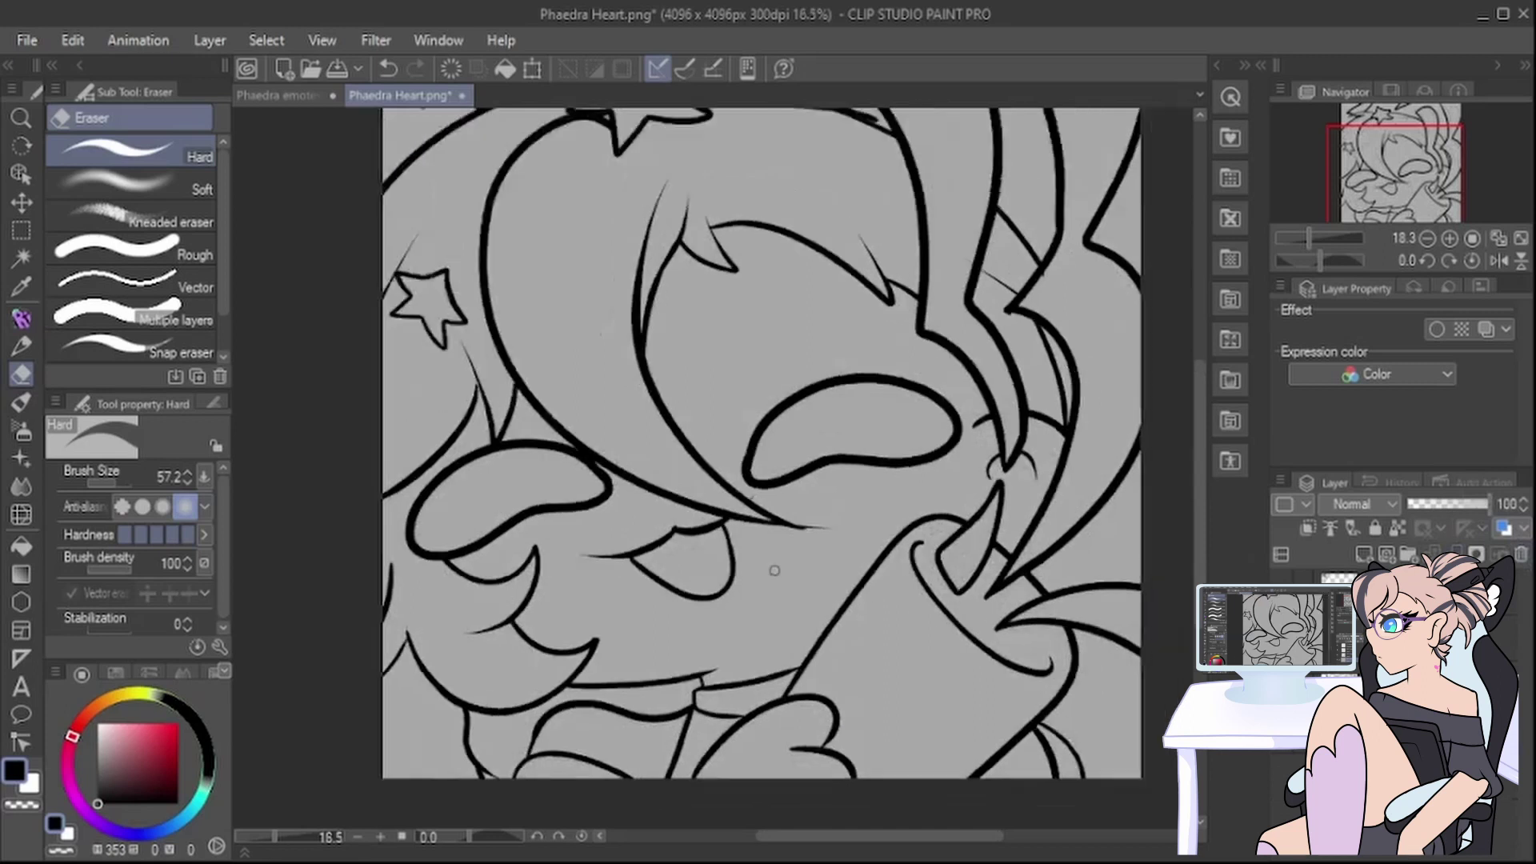
# Step: Paste the coloured reference drawing into the canvas's upper-left corner and sample its light skin colour
pyautogui.scroll(-2, 774, 558)
pyautogui.scroll(2, 1022, 504)
pyautogui.click(1413, 592)
pyautogui.hotkey('ctrl', 'v')
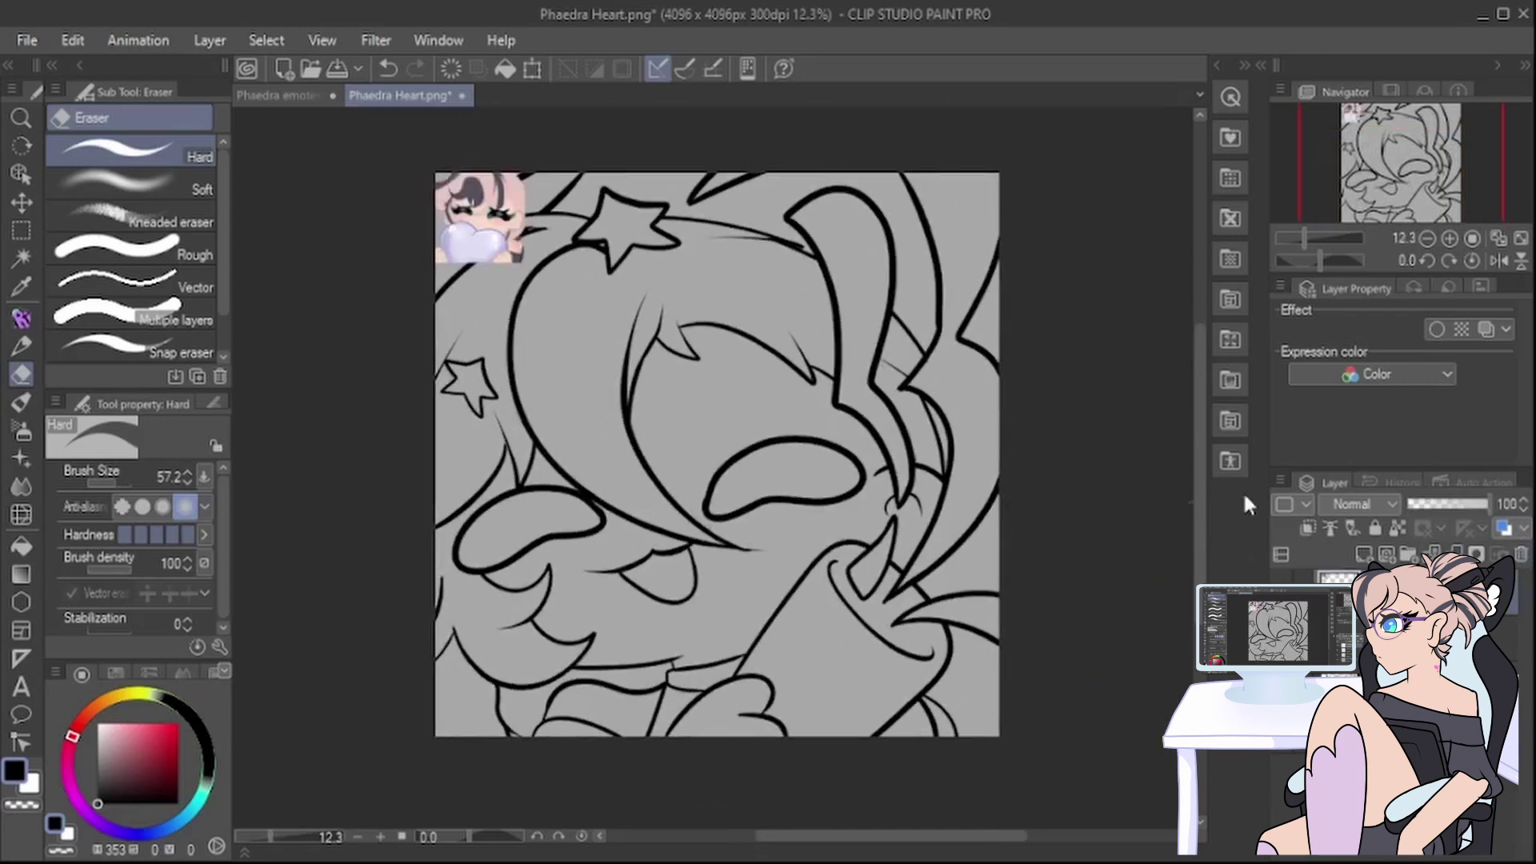
pyautogui.click(21, 288)
pyautogui.click(504, 250)
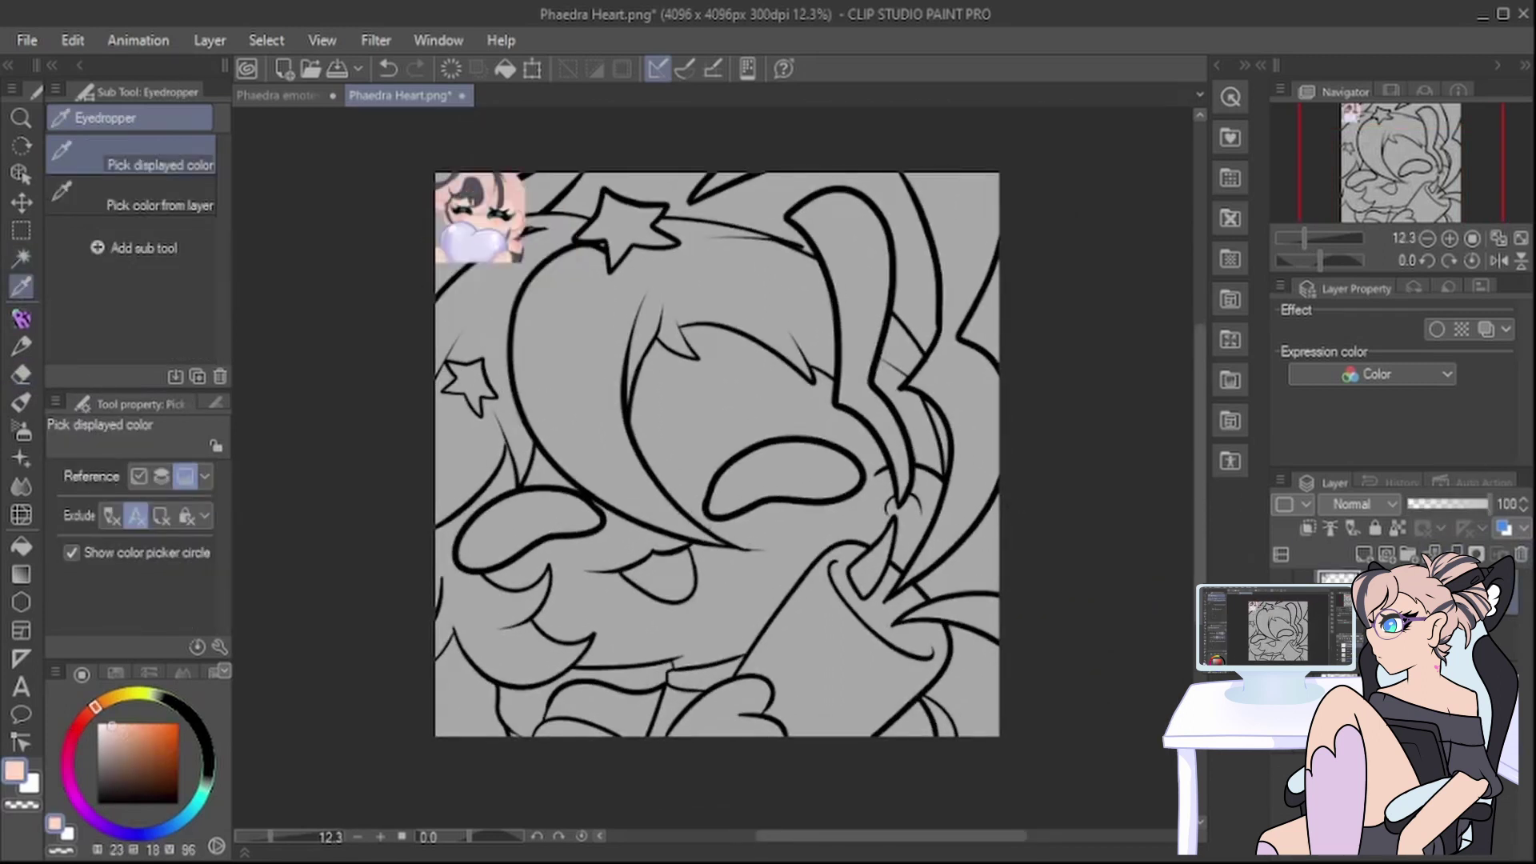
# Step: Fill the background with a dark grey of hue 23, saturation 0 and value 41
pyautogui.click(22, 318)
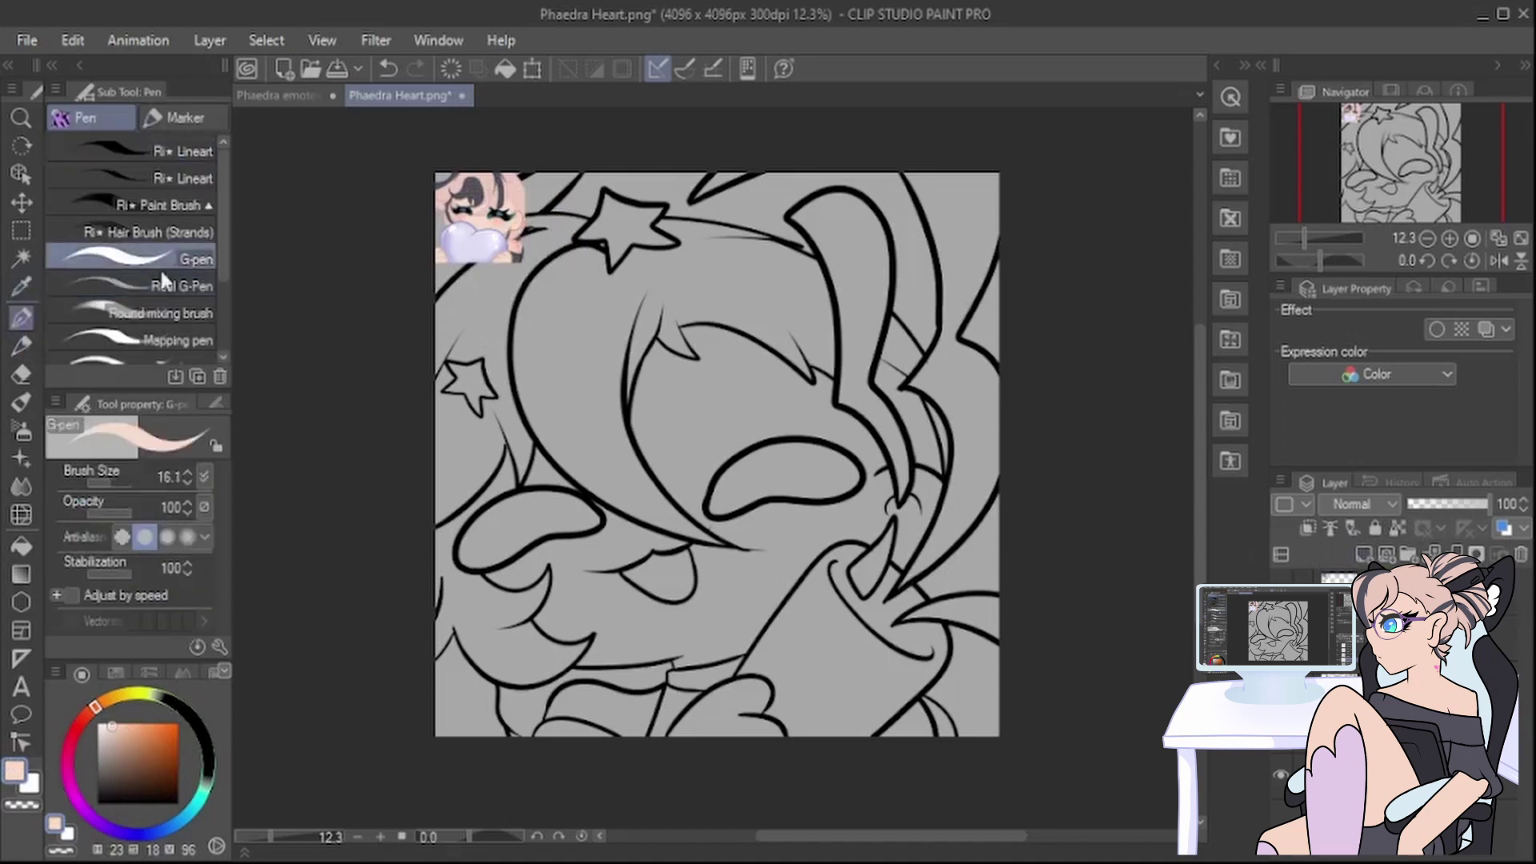
pyautogui.scroll(-1, 605, 506)
pyautogui.scroll(3, 650, 682)
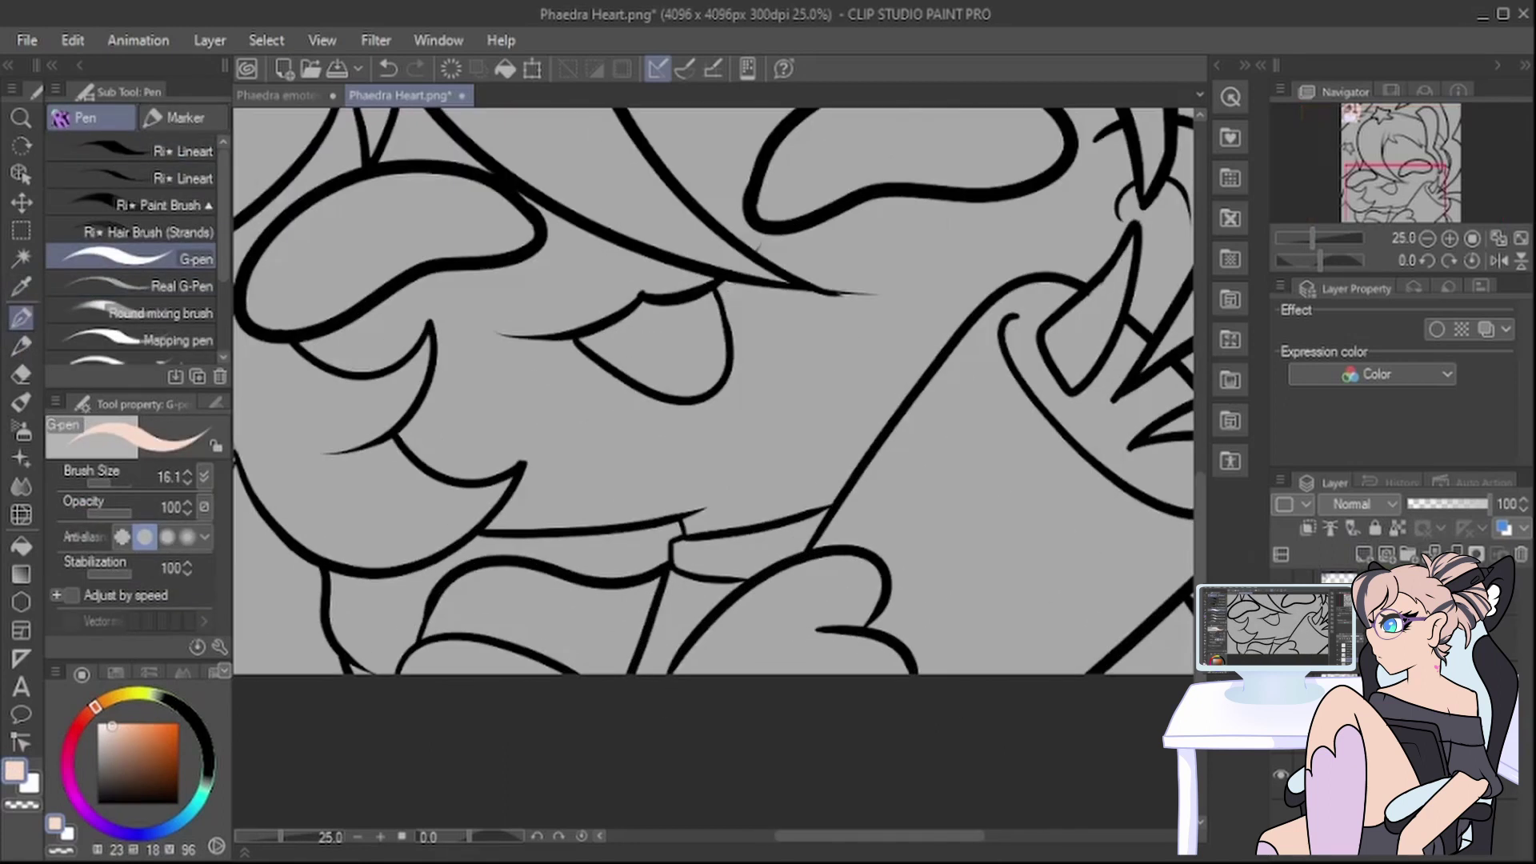
pyautogui.click(21, 546)
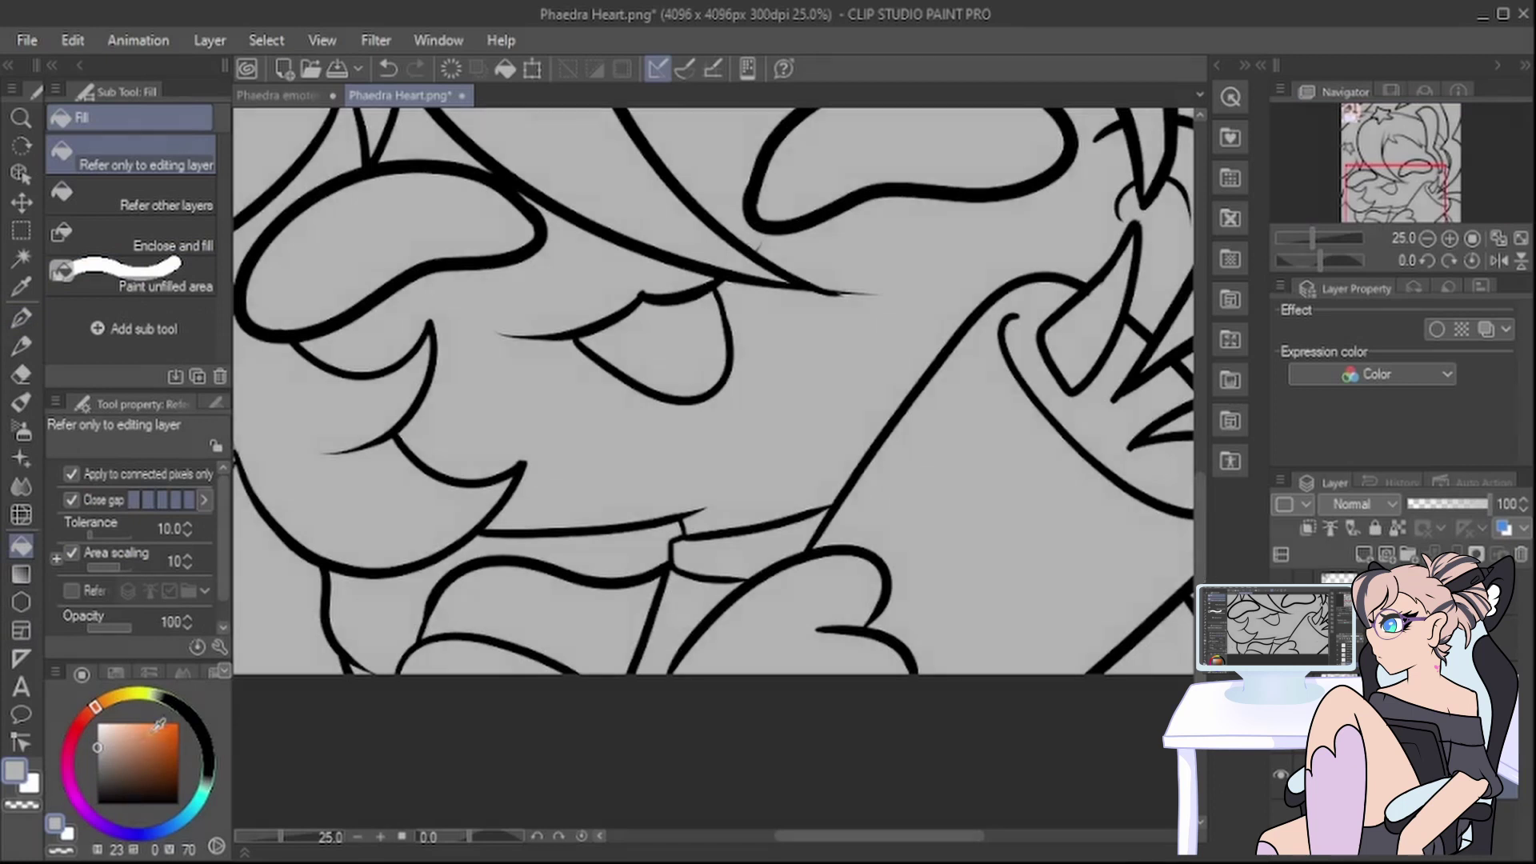
pyautogui.moveTo(97, 748); pyautogui.dragTo(96, 780)
pyautogui.click(97, 771)
pyautogui.click(255, 623)
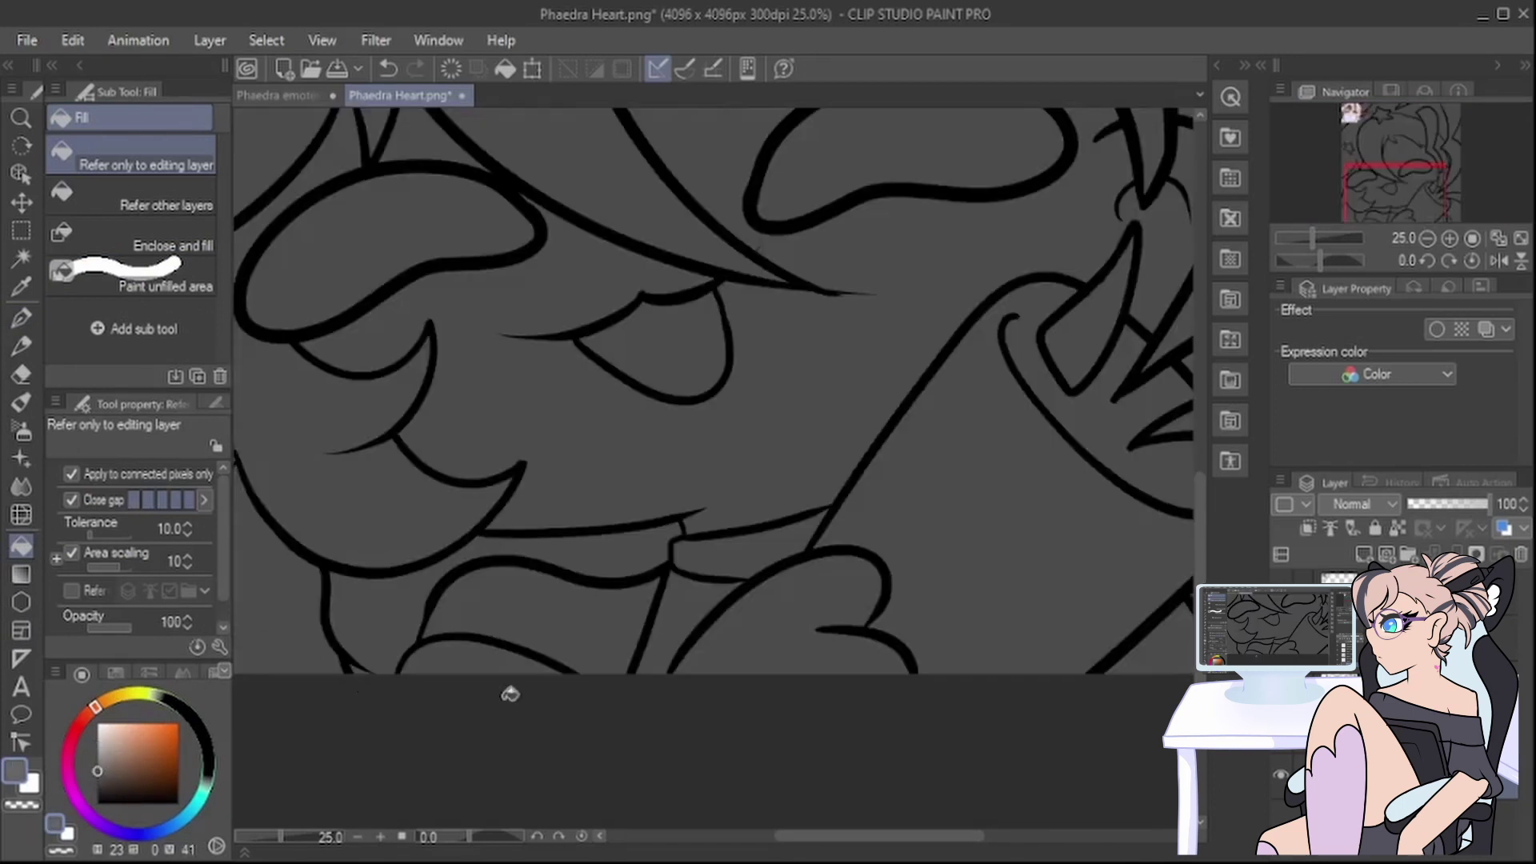
# Step: Resample the light skin colour from the reference drawing and erase the stray line end beside the tall curved hair lock
pyautogui.scroll(5, 720, 400)
pyautogui.press('i')
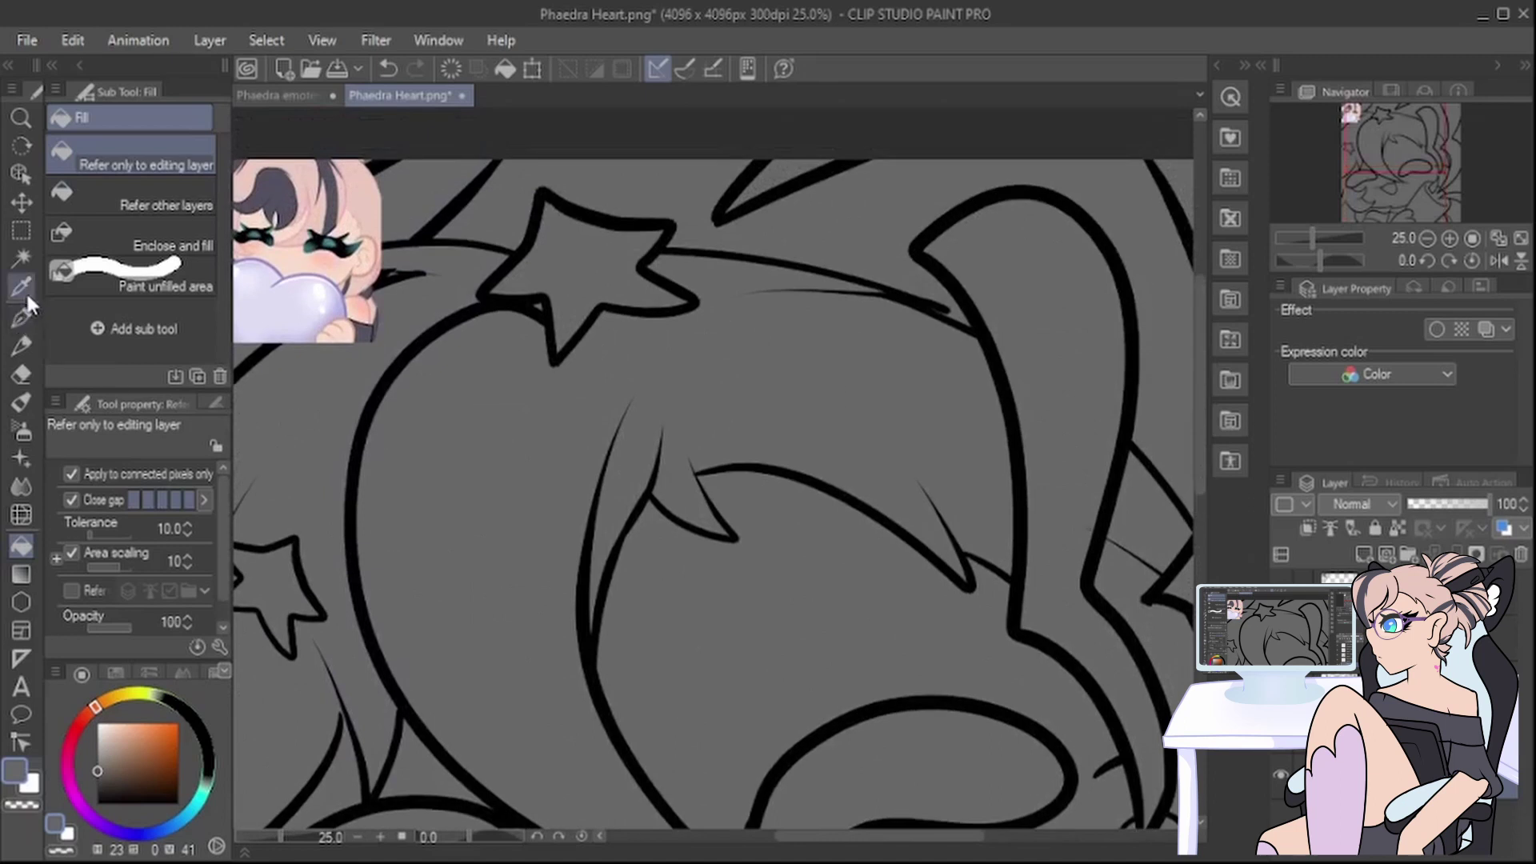
pyautogui.click(348, 339)
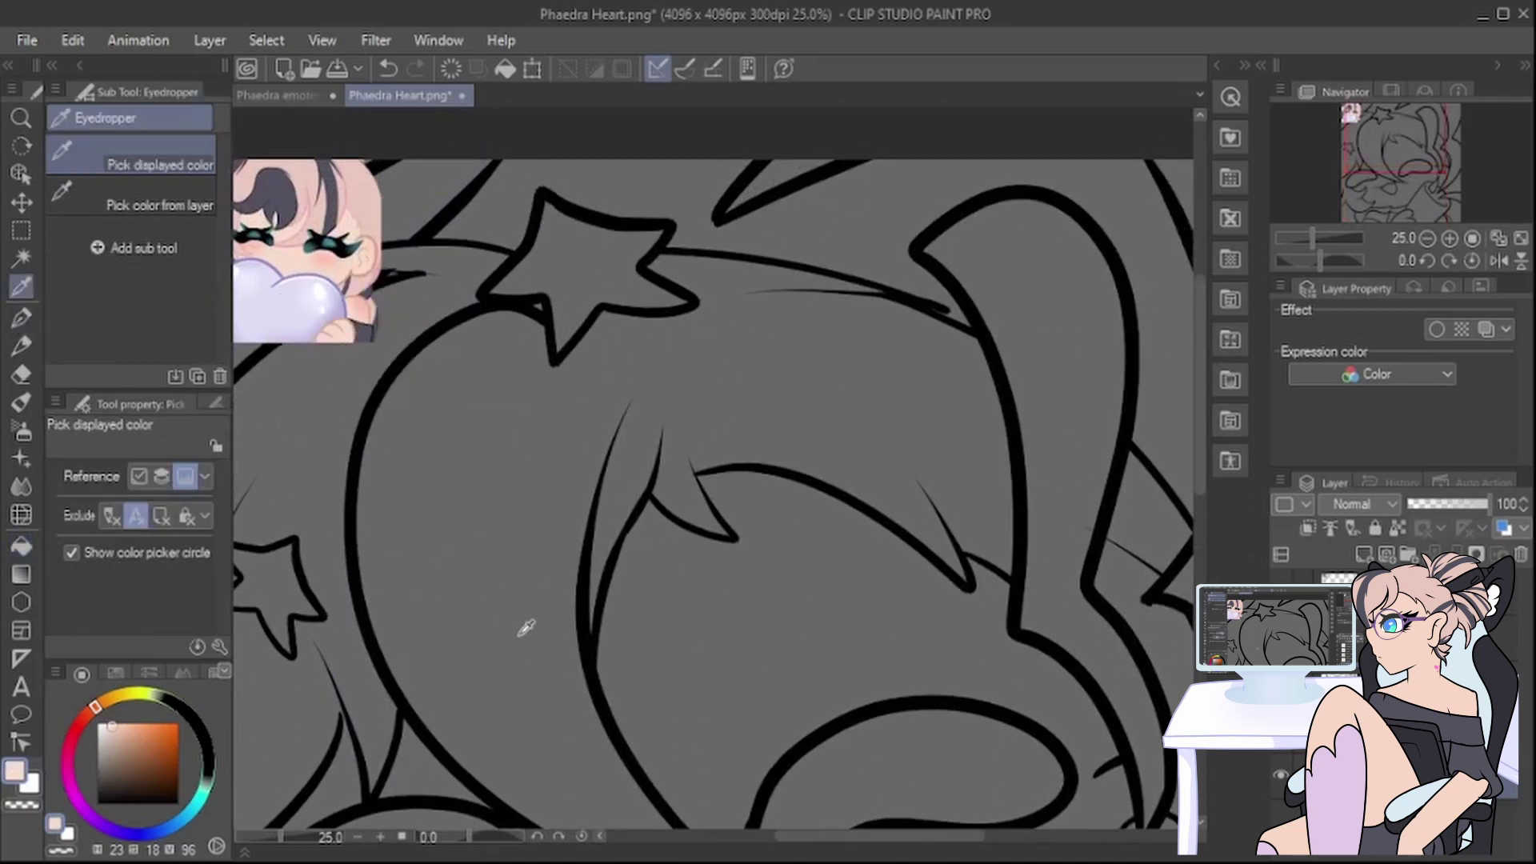
pyautogui.moveTo(958, 836); pyautogui.dragTo(1022, 835)
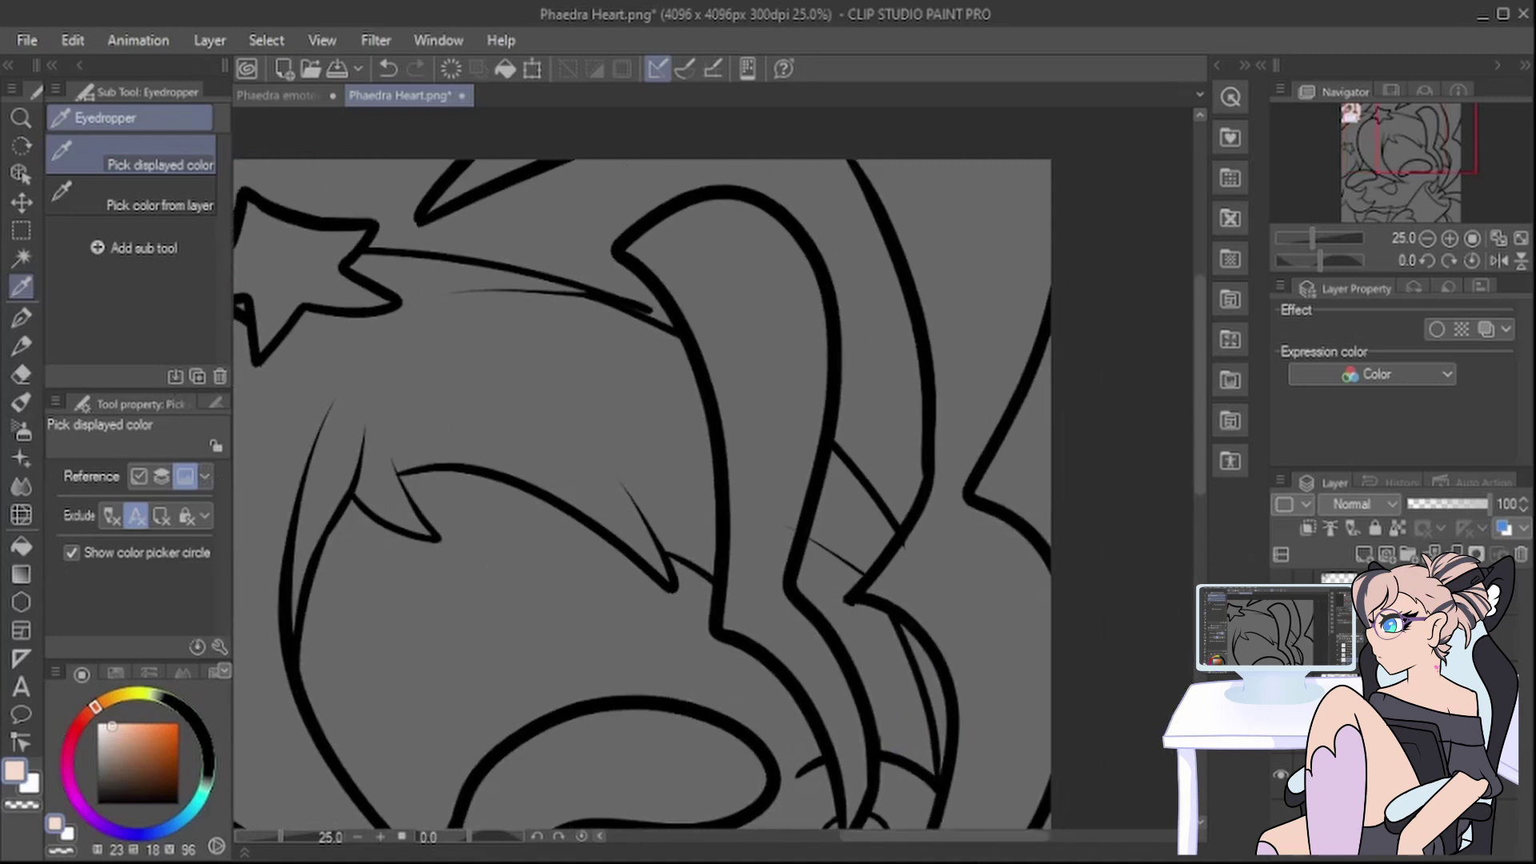
pyautogui.press('e')
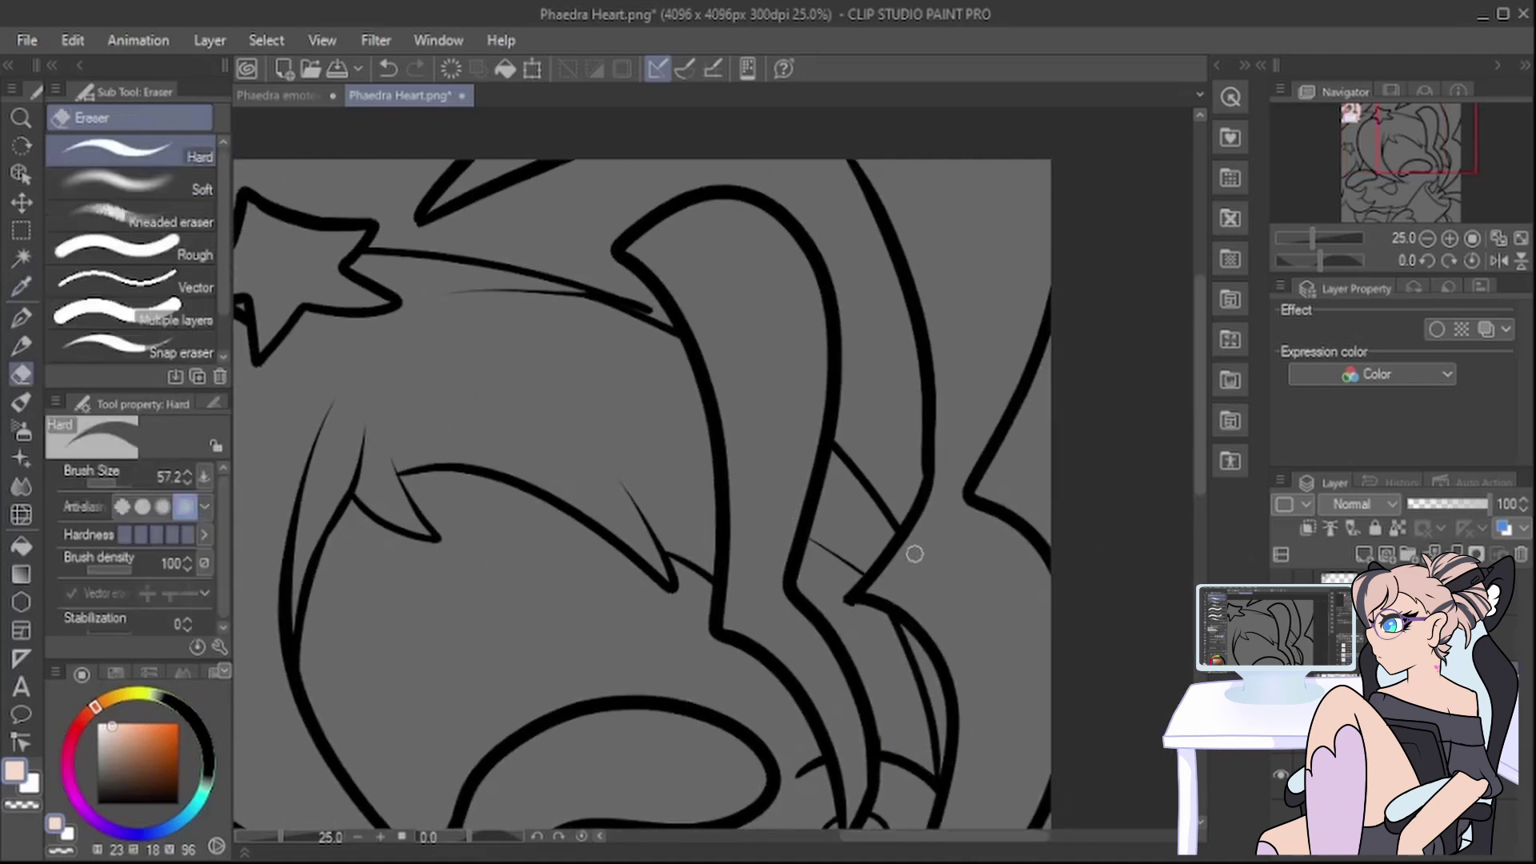
# Step: Paint the skin area below the heart's lower-right edge with the G-pen at size 44.3 and stabilization 0
pyautogui.press('p')
pyautogui.scroll(-5, 816, 617)
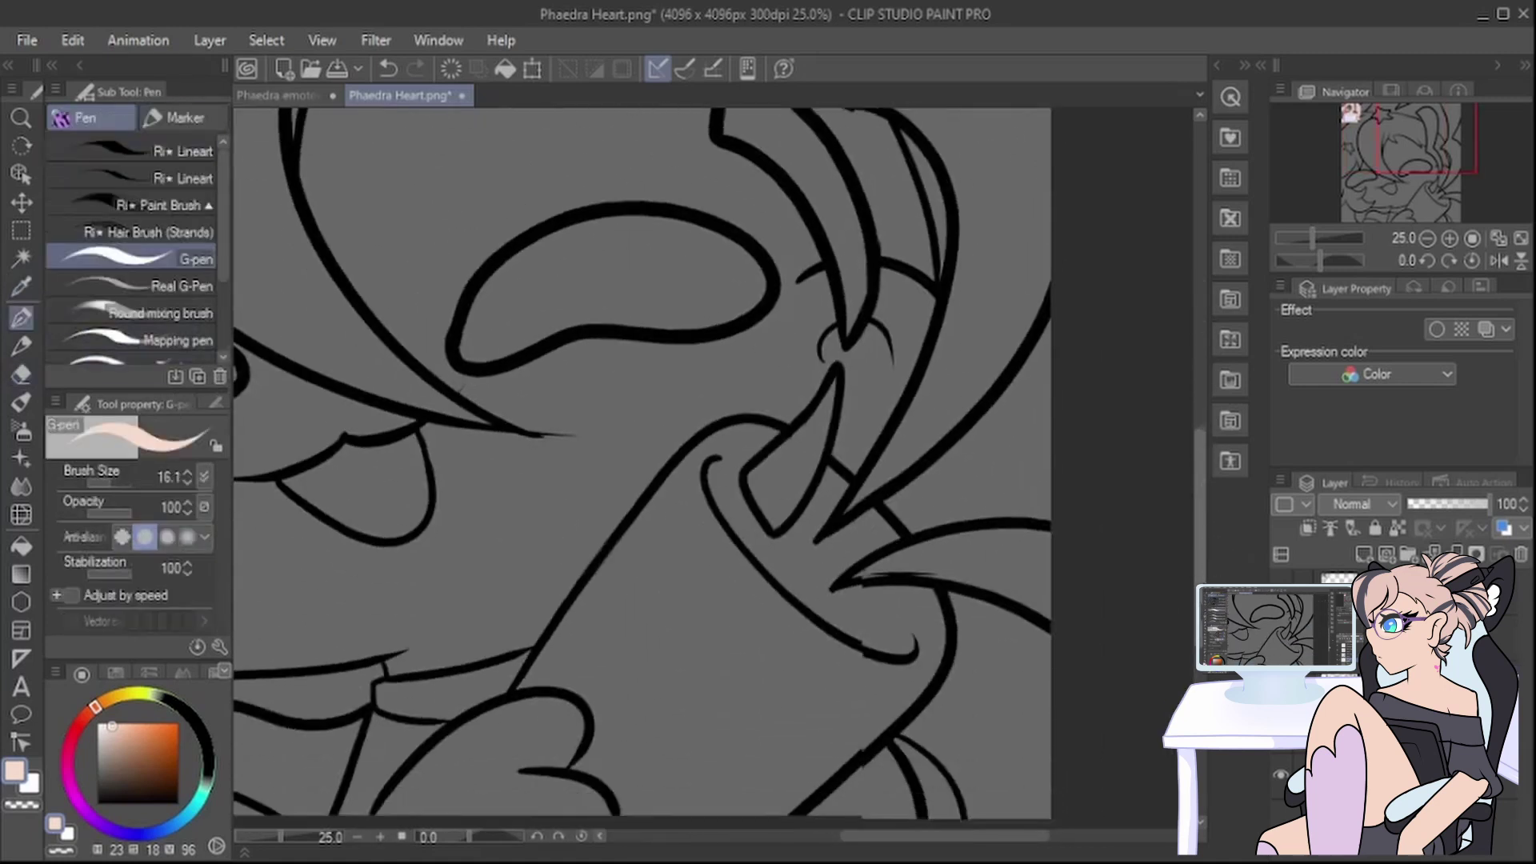
pyautogui.click(113, 483)
pyautogui.moveTo(807, 633)
pyautogui.mouseDown()
pyautogui.moveTo(885, 559)
pyautogui.moveTo(915, 616)
pyautogui.moveTo(828, 617)
pyautogui.moveTo(880, 573)
pyautogui.moveTo(850, 640)
pyautogui.moveTo(891, 575)
pyautogui.mouseUp()
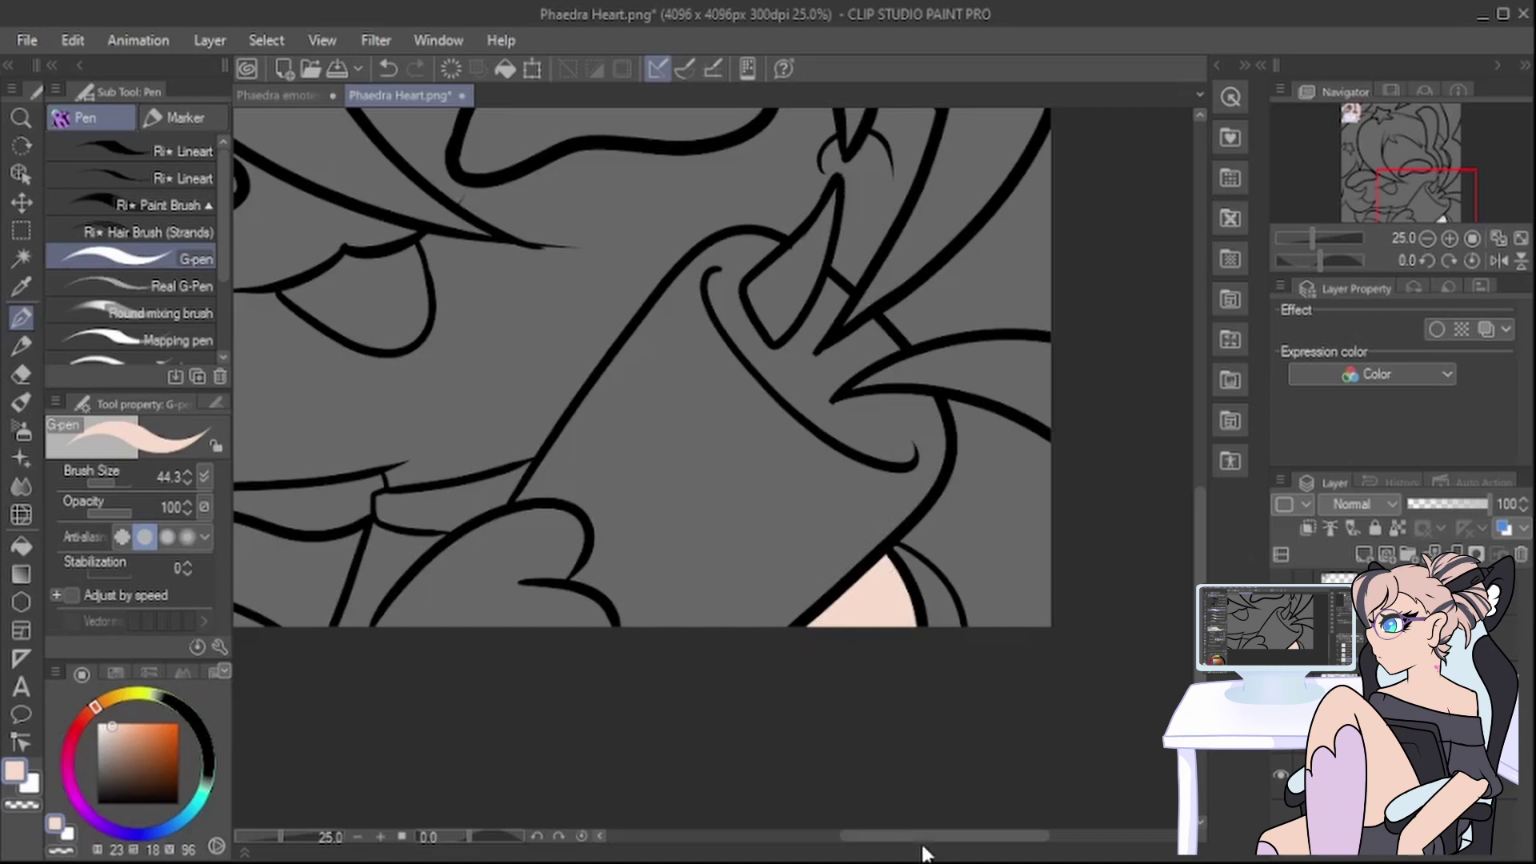
# Step: Paint a light skin edge along the hand's upper contour, outline the bare shoulder's inner border and fill the shoulder
pyautogui.moveTo(923, 846); pyautogui.dragTo(862, 846)
pyautogui.moveTo(633, 632)
pyautogui.mouseDown()
pyautogui.moveTo(750, 526)
pyautogui.moveTo(815, 516)
pyautogui.mouseUp()
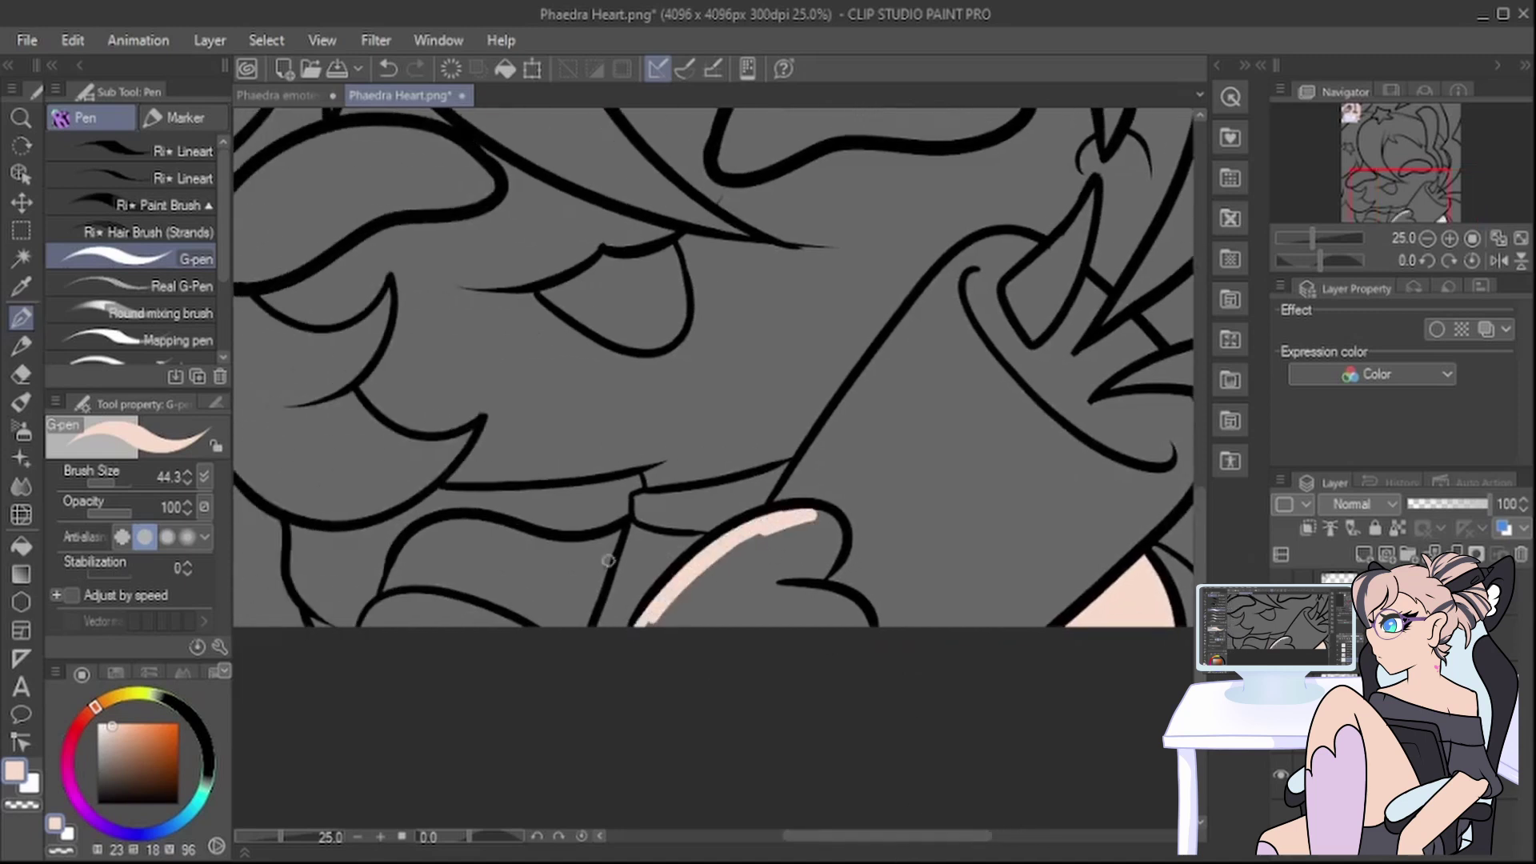
pyautogui.moveTo(384, 587)
pyautogui.mouseDown()
pyautogui.moveTo(447, 581)
pyautogui.moveTo(396, 576)
pyautogui.moveTo(415, 542)
pyautogui.moveTo(463, 519)
pyautogui.moveTo(531, 539)
pyautogui.mouseUp()
pyautogui.press('e')
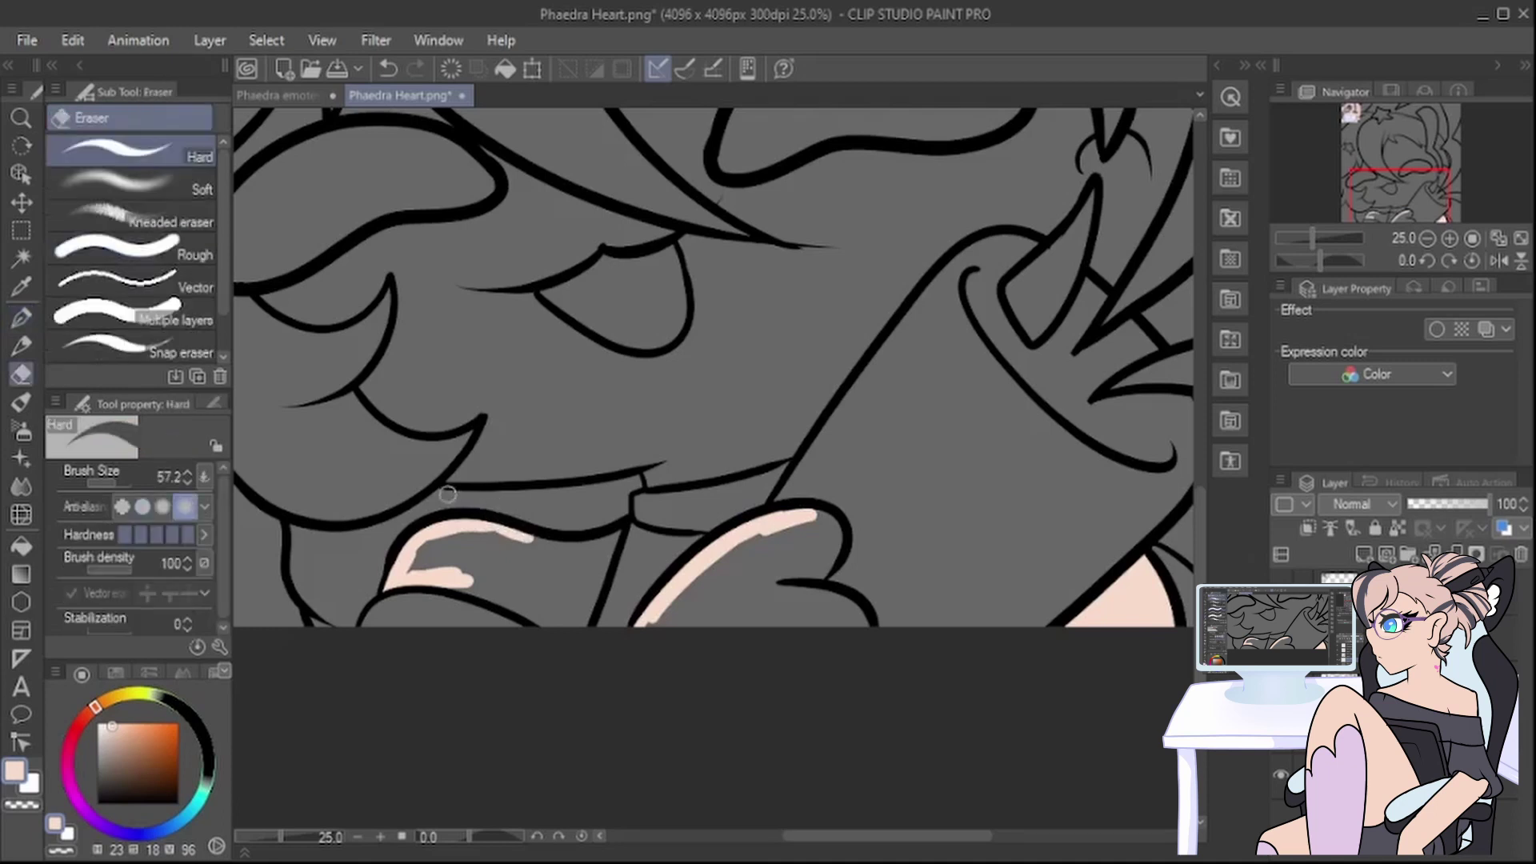
pyautogui.click(19, 288)
pyautogui.click(20, 320)
pyautogui.moveTo(470, 594)
pyautogui.mouseDown()
pyautogui.moveTo(575, 634)
pyautogui.moveTo(608, 545)
pyautogui.moveTo(523, 537)
pyautogui.mouseUp()
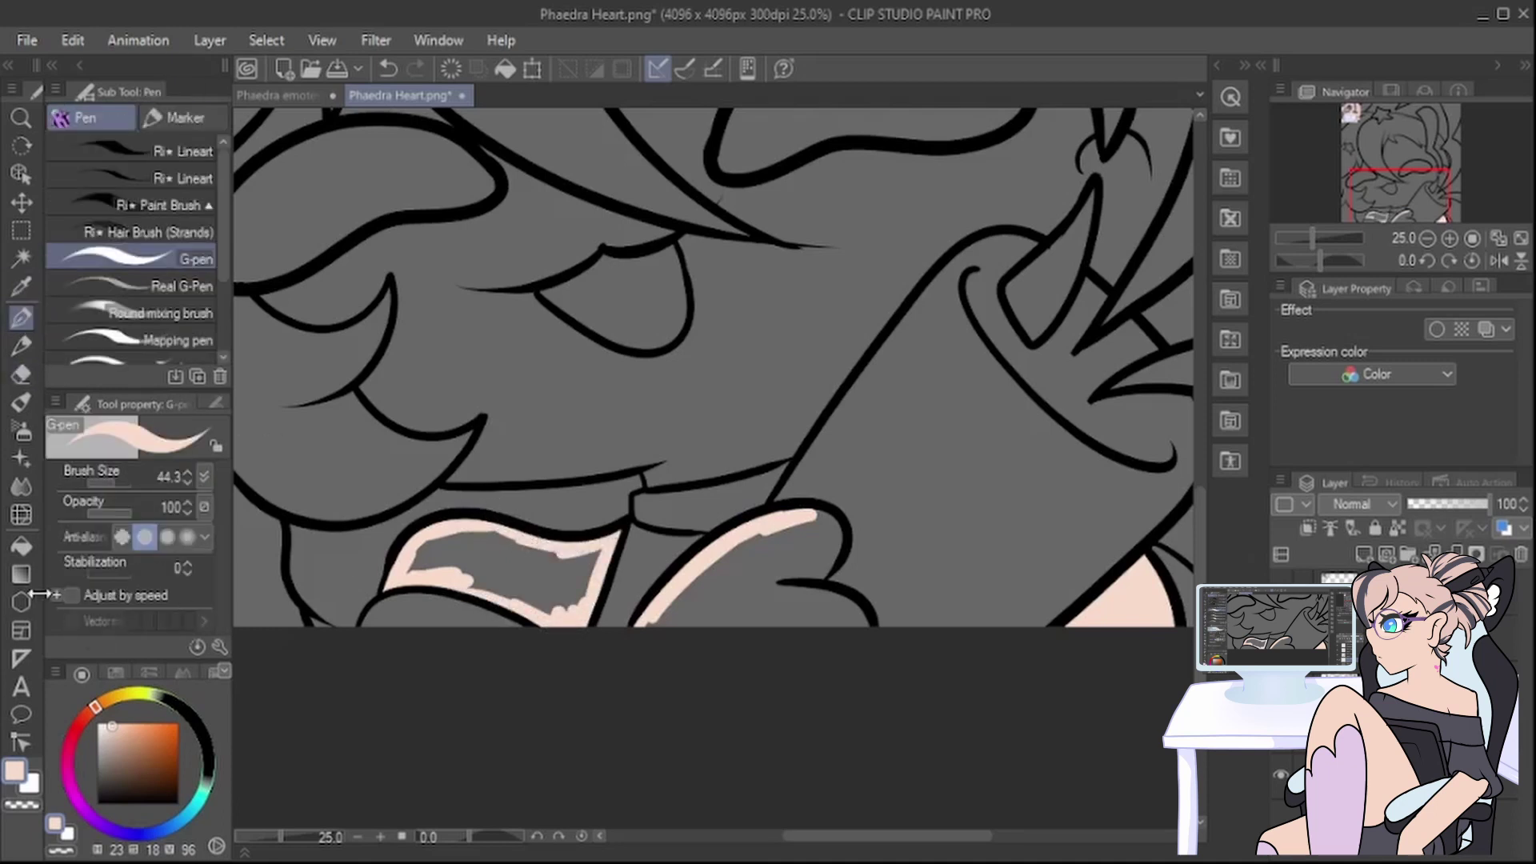
pyautogui.press('g')
pyautogui.click(497, 549)
# Step: Complete the light skin border around the hand holding the heart and fill the hand's interior
pyautogui.moveTo(816, 514)
pyautogui.mouseDown()
pyautogui.moveTo(836, 535)
pyautogui.moveTo(822, 574)
pyautogui.moveTo(861, 641)
pyautogui.mouseUp()
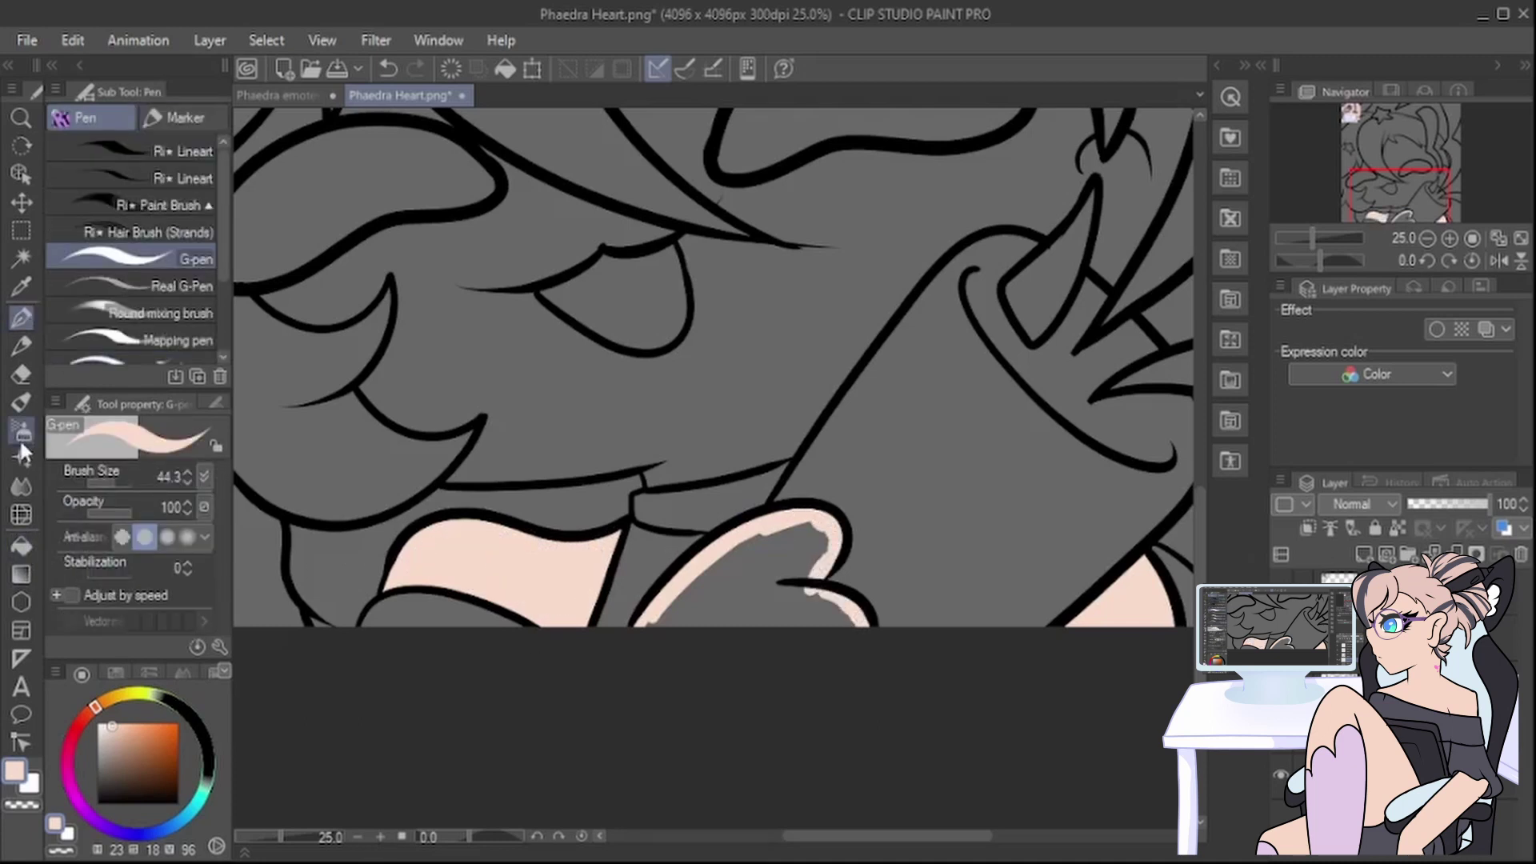
pyautogui.click(21, 547)
pyautogui.click(722, 596)
pyautogui.click(22, 318)
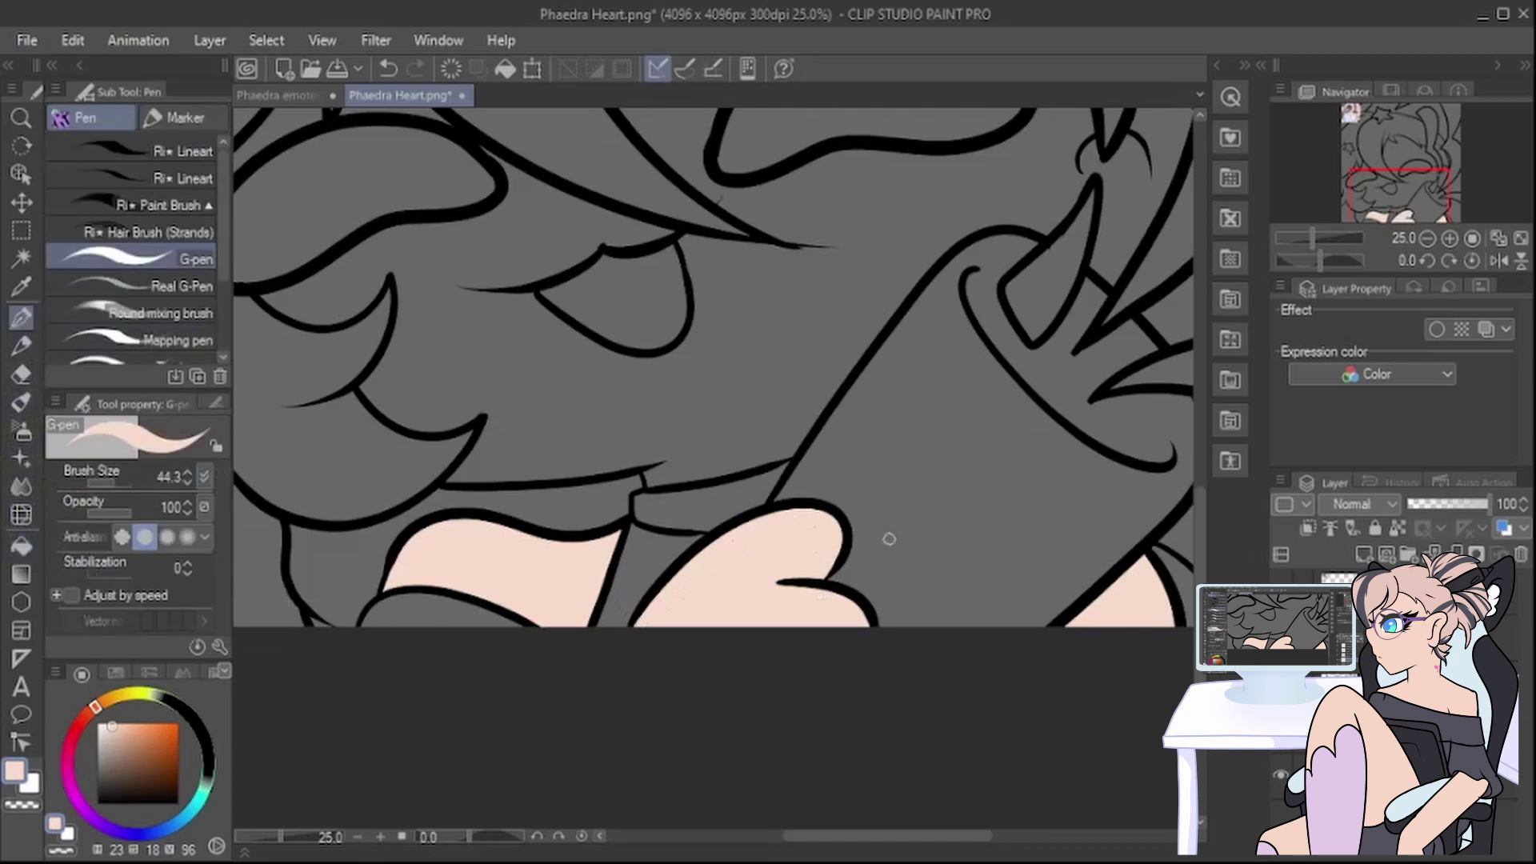
# Step: Paint the small skin gaps between the hair strands above the left eye in the light skin colour
pyautogui.scroll(-3, 888, 539)
pyautogui.scroll(3, 576, 357)
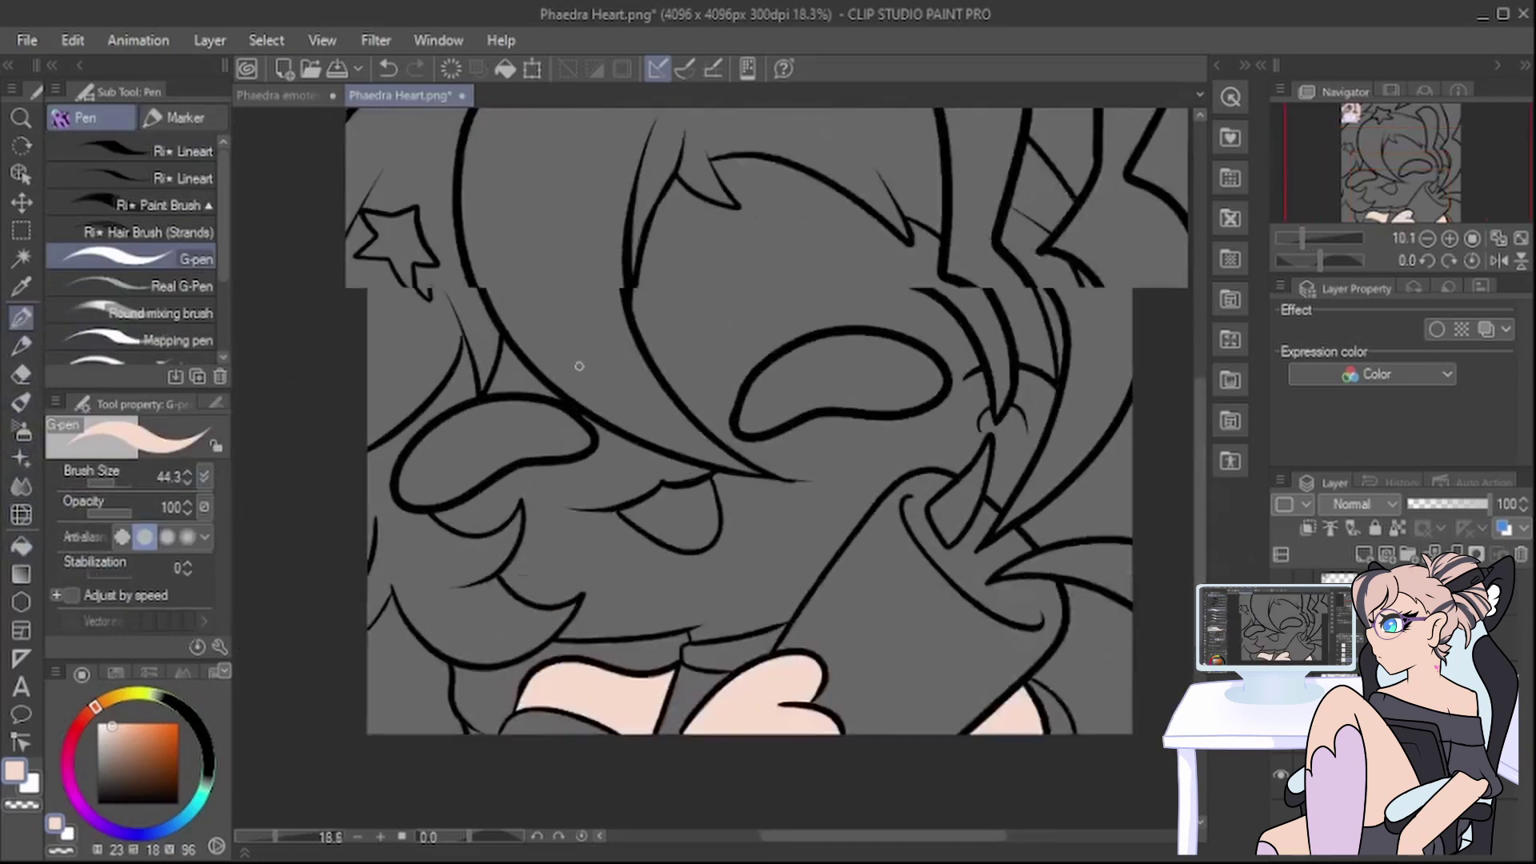
pyautogui.moveTo(372, 448)
pyautogui.mouseDown()
pyautogui.moveTo(412, 379)
pyautogui.moveTo(383, 430)
pyautogui.moveTo(433, 403)
pyautogui.moveTo(427, 345)
pyautogui.mouseUp()
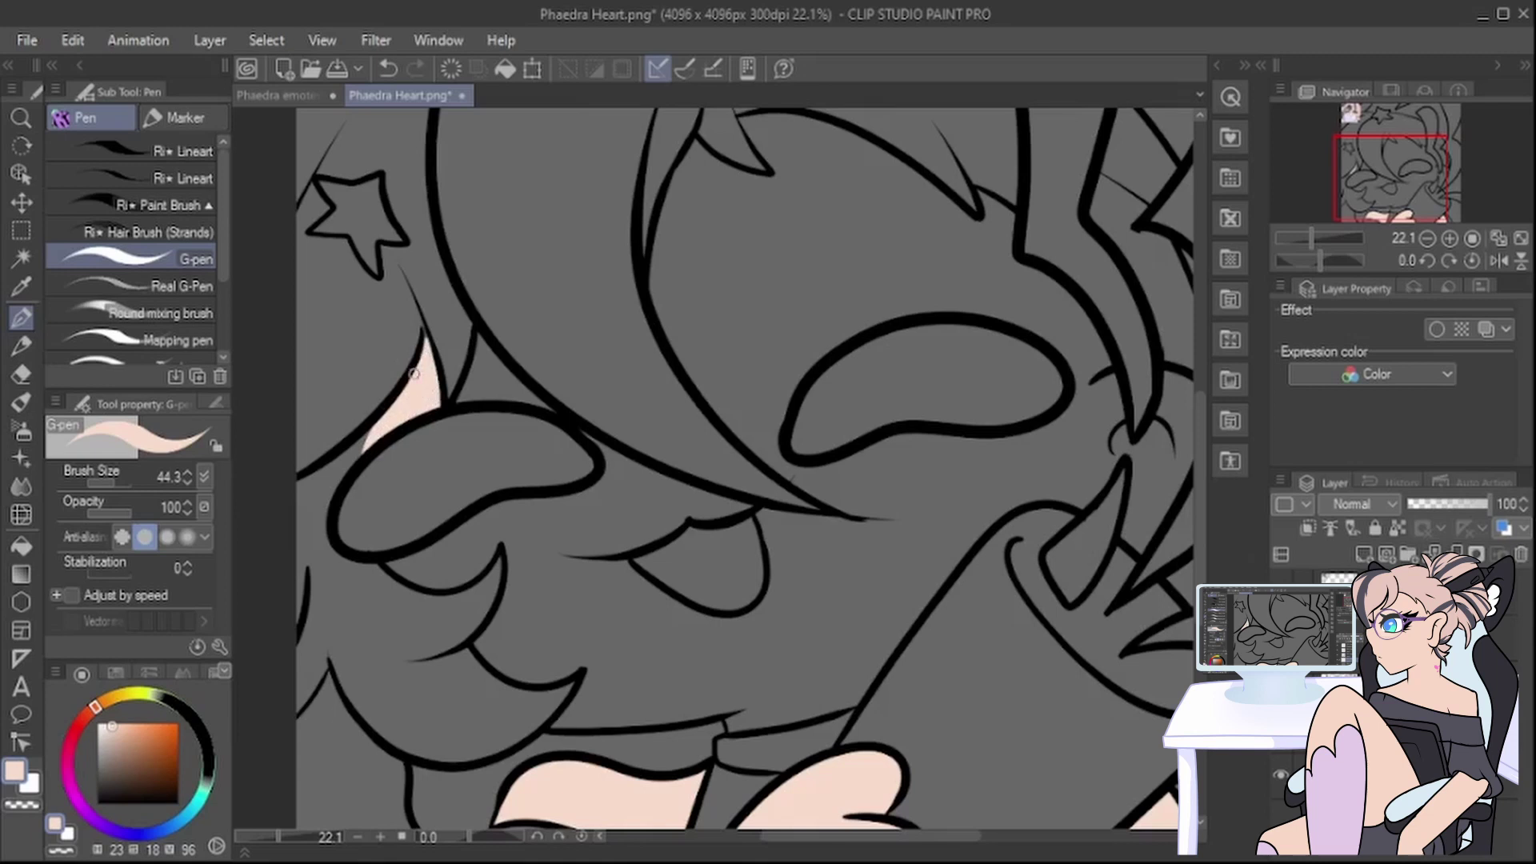
pyautogui.moveTo(456, 403)
pyautogui.mouseDown()
pyautogui.moveTo(480, 342)
pyautogui.moveTo(520, 384)
pyautogui.moveTo(484, 387)
pyautogui.mouseUp()
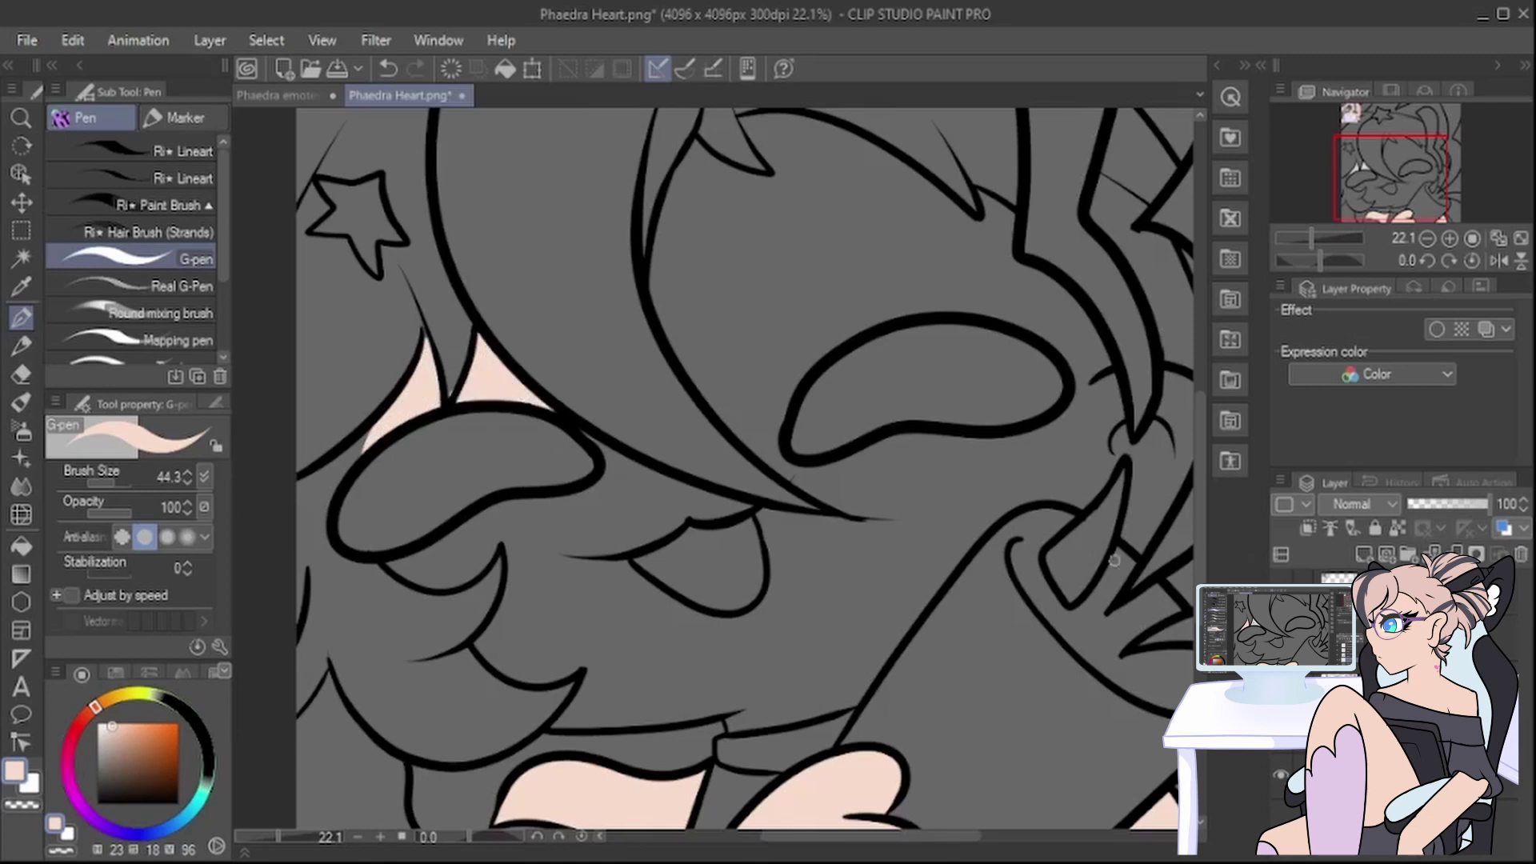
# Step: Resample the light skin colour from the shoulder and paint the ear's lower edge with the G-pen at size 44.3
pyautogui.moveTo(1199, 500); pyautogui.dragTo(1200, 517)
pyautogui.moveTo(959, 835); pyautogui.dragTo(1032, 835)
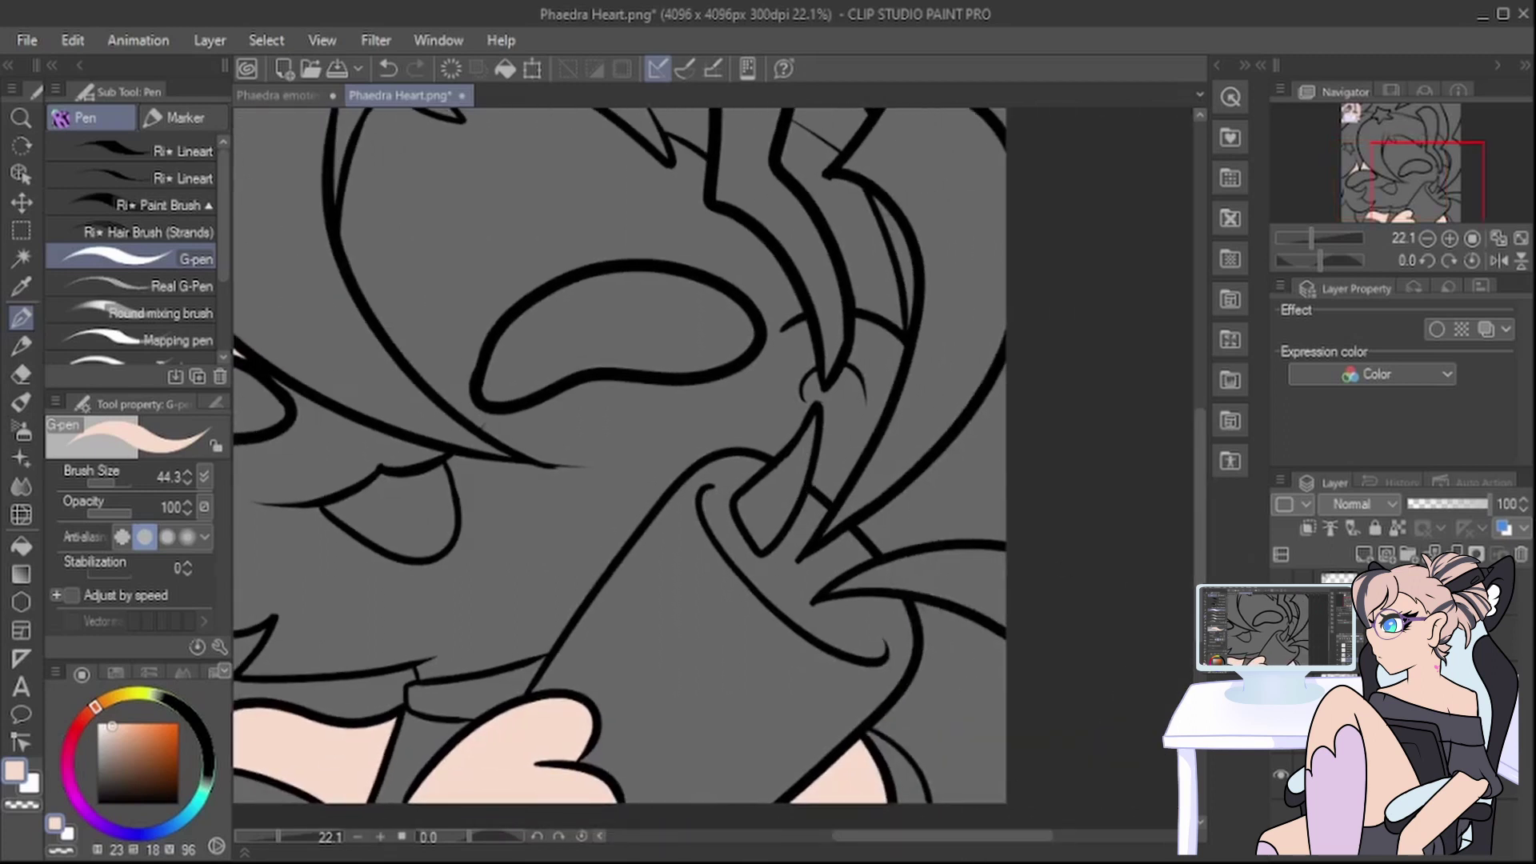
pyautogui.click(128, 150)
pyautogui.moveTo(840, 475); pyautogui.dragTo(817, 475)
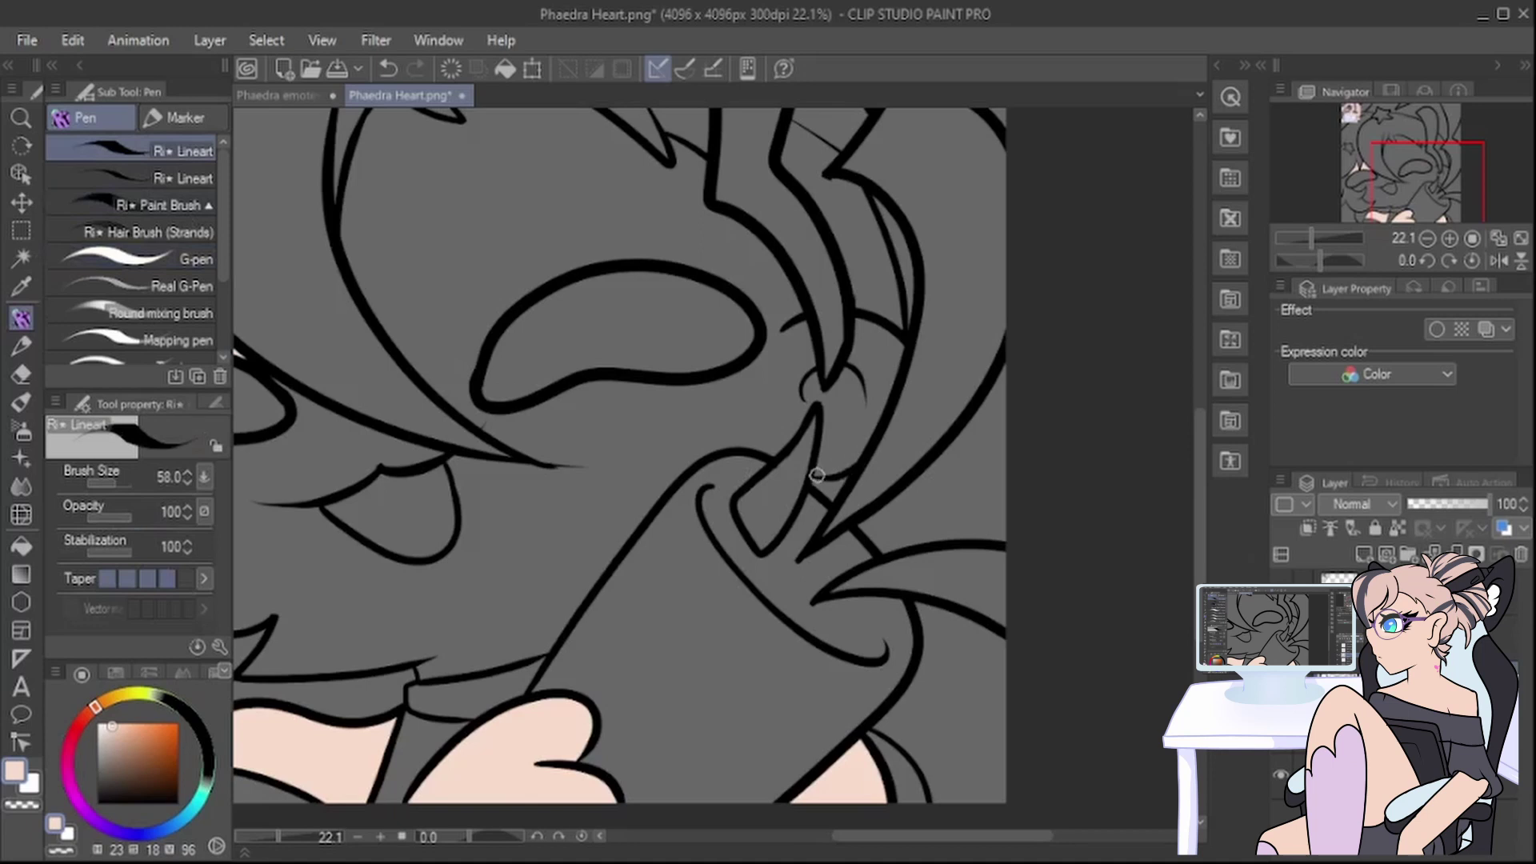
pyautogui.click(22, 286)
pyautogui.click(310, 740)
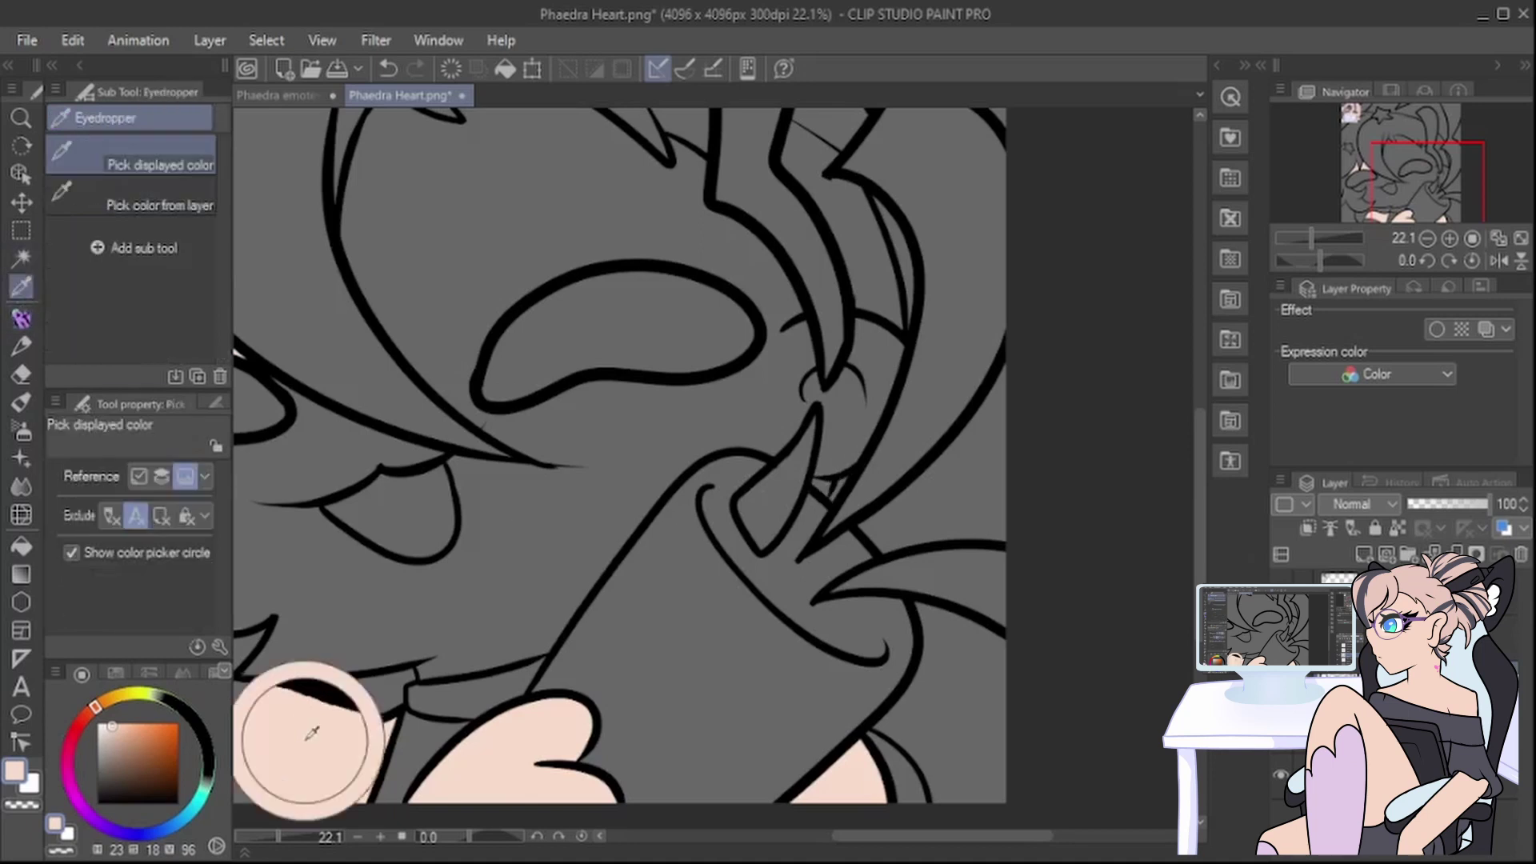
pyautogui.click(21, 320)
pyautogui.click(152, 260)
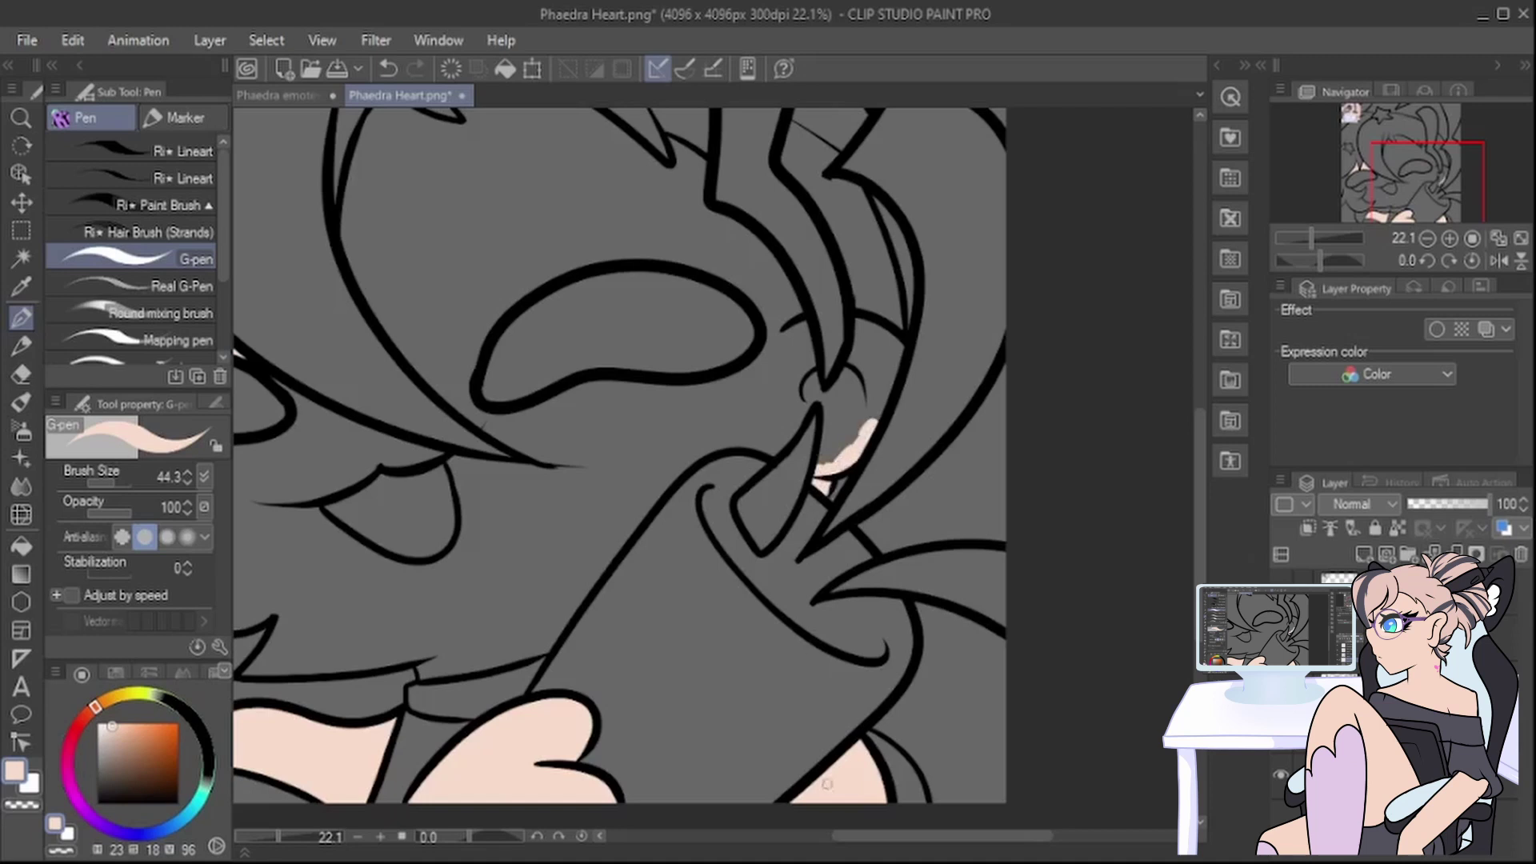
# Step: Trace the face's lower skin border below the left eye and along the side hair, collar and heart, and outline the ear
pyautogui.moveTo(880, 837); pyautogui.dragTo(816, 837)
pyautogui.moveTo(364, 513)
pyautogui.mouseDown()
pyautogui.moveTo(497, 441)
pyautogui.moveTo(567, 432)
pyautogui.moveTo(595, 404)
pyautogui.mouseUp()
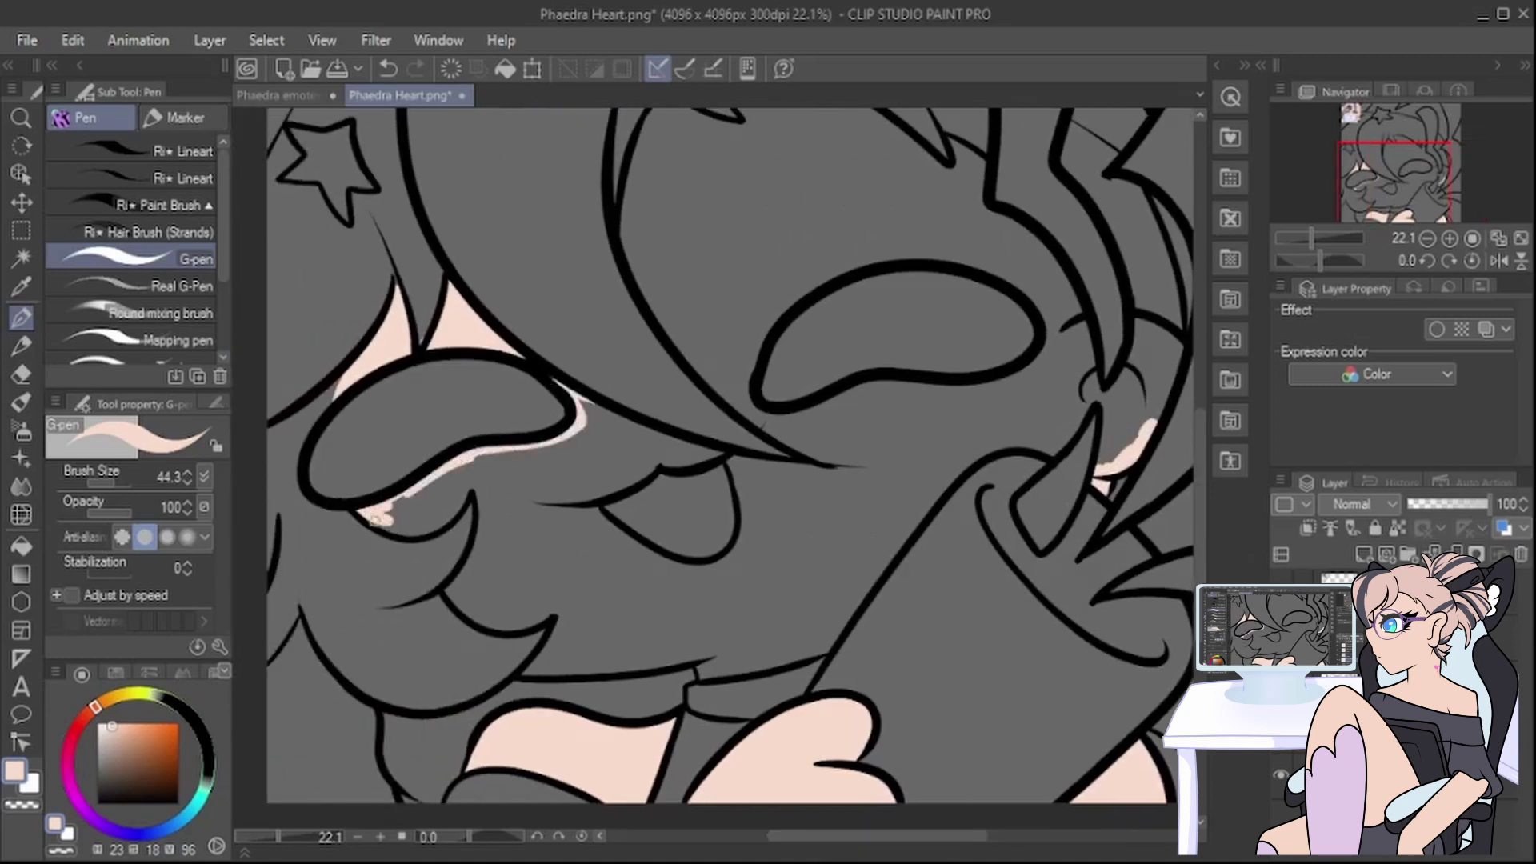
pyautogui.moveTo(406, 526)
pyautogui.mouseDown()
pyautogui.moveTo(476, 488)
pyautogui.moveTo(484, 528)
pyautogui.moveTo(448, 591)
pyautogui.moveTo(458, 619)
pyautogui.moveTo(516, 627)
pyautogui.moveTo(556, 608)
pyautogui.moveTo(535, 673)
pyautogui.moveTo(712, 653)
pyautogui.moveTo(704, 669)
pyautogui.moveTo(728, 668)
pyautogui.moveTo(711, 673)
pyautogui.moveTo(763, 659)
pyautogui.moveTo(751, 669)
pyautogui.moveTo(826, 640)
pyautogui.moveTo(821, 655)
pyautogui.moveTo(992, 445)
pyautogui.moveTo(1047, 446)
pyautogui.mouseUp()
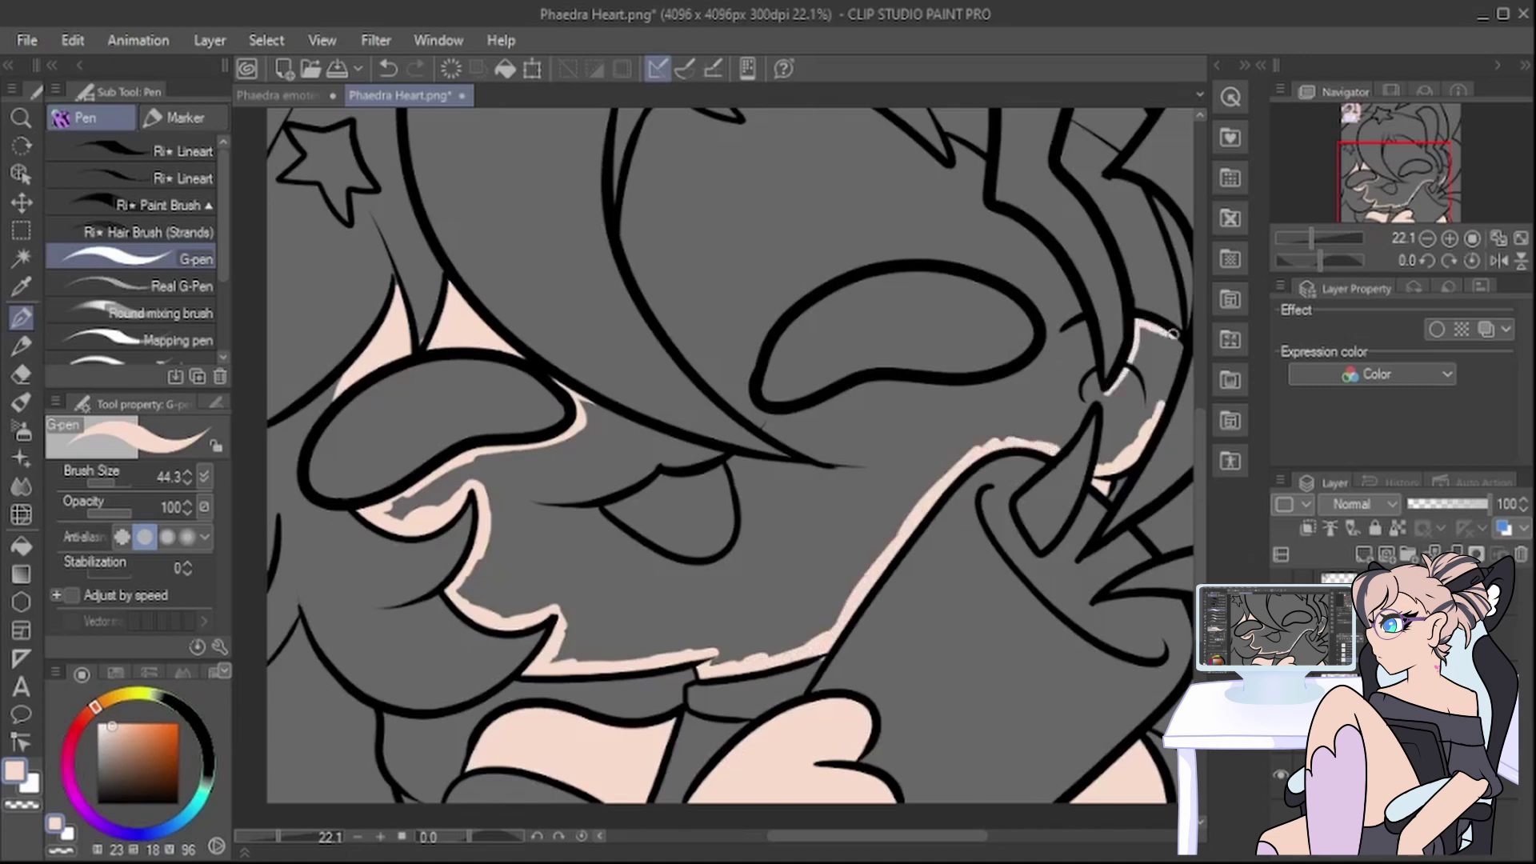
pyautogui.moveTo(1110, 406); pyautogui.dragTo(1095, 466)
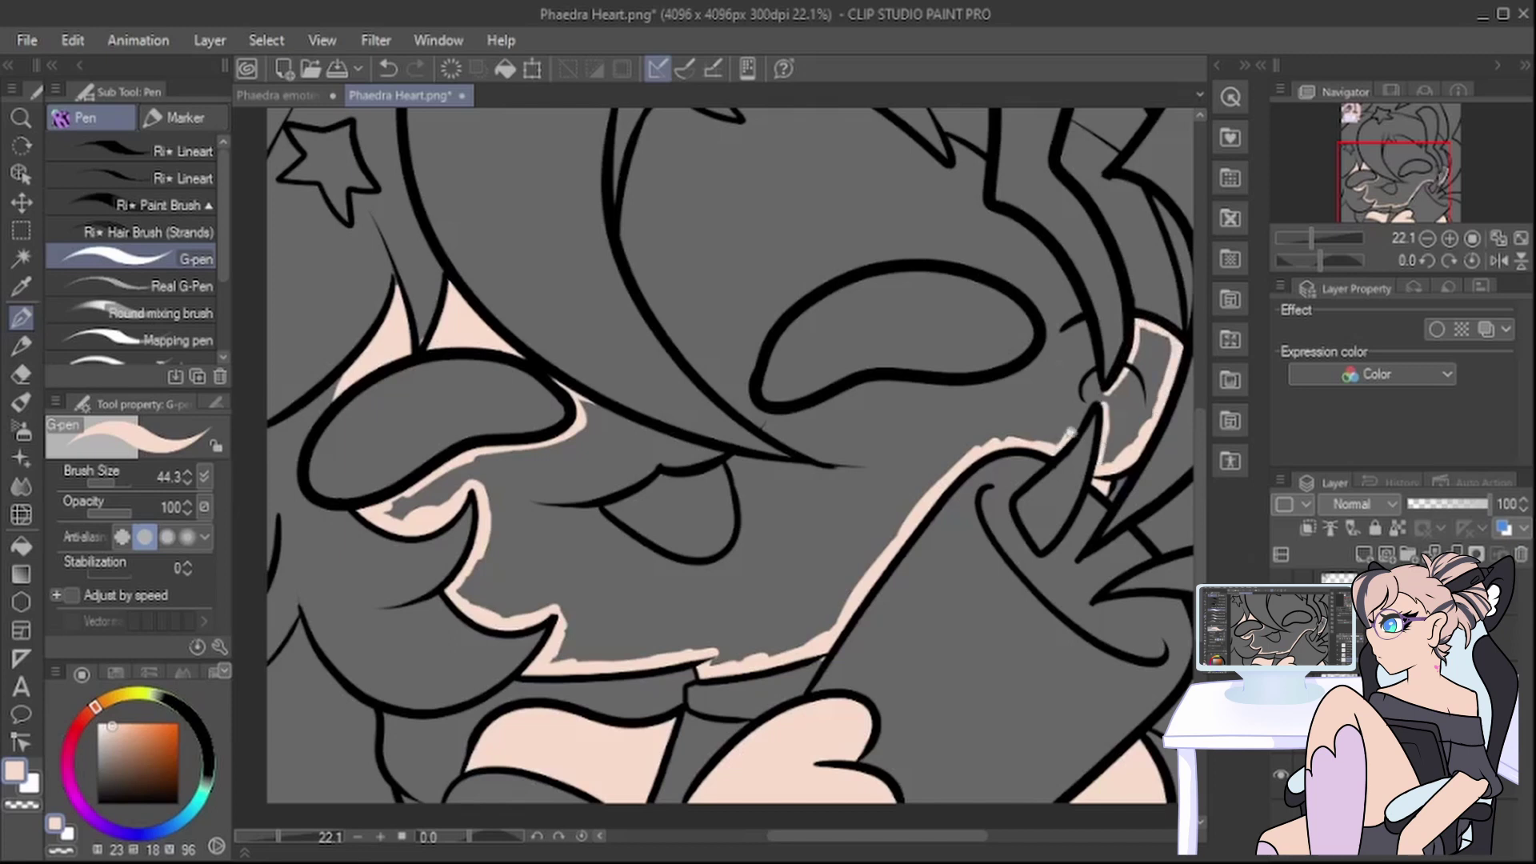
# Step: Close the face's skin border along the long fringe lock, the forehead hairline and the hair beside the ear
pyautogui.scroll(3, 1161, 424)
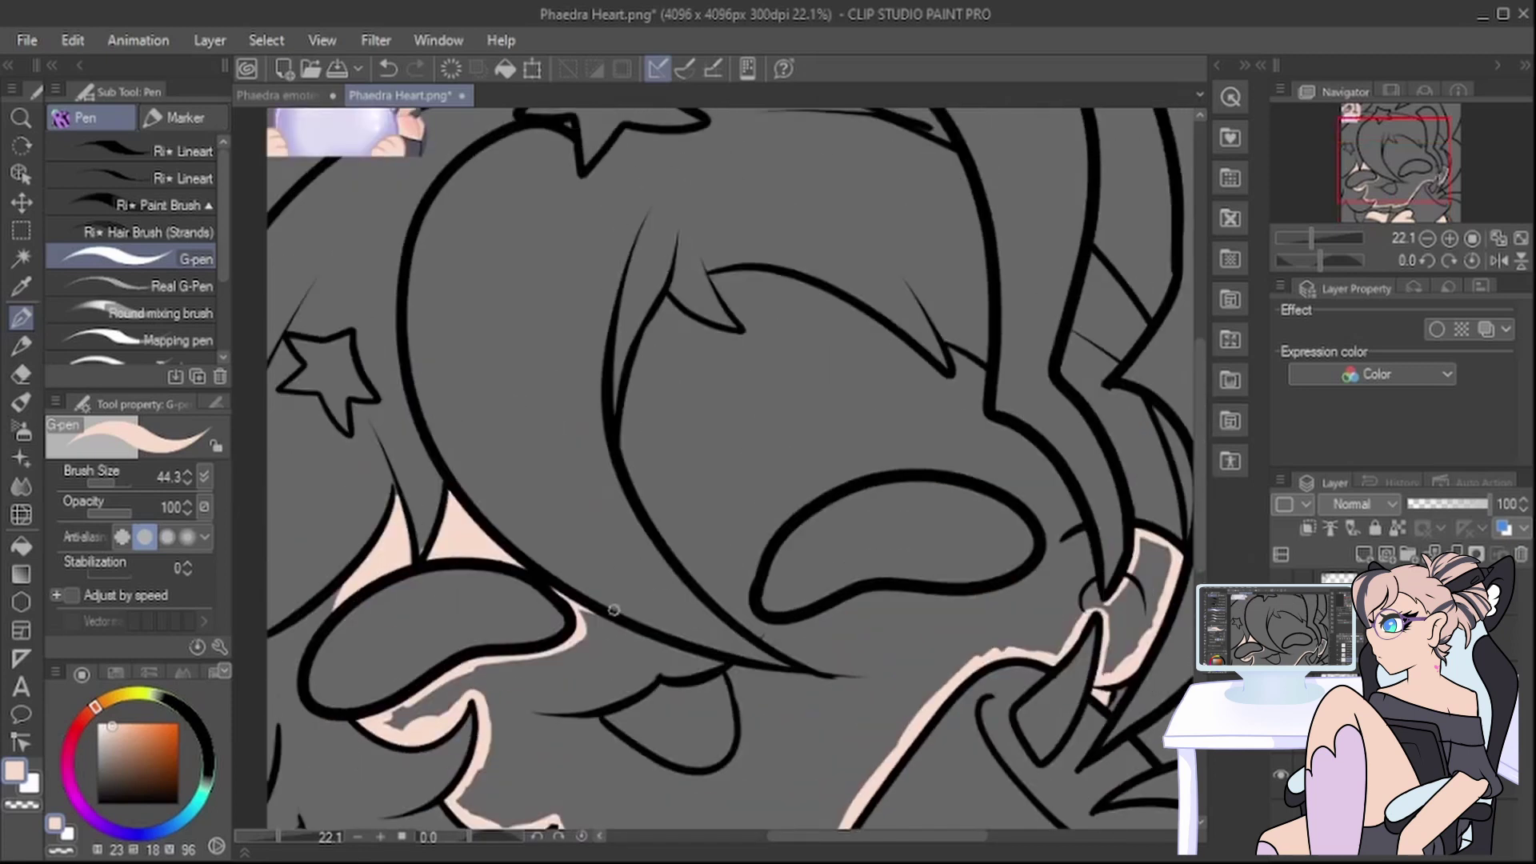
pyautogui.moveTo(614, 609)
pyautogui.mouseDown()
pyautogui.moveTo(632, 632)
pyautogui.moveTo(788, 679)
pyautogui.moveTo(832, 664)
pyautogui.moveTo(746, 620)
pyautogui.mouseUp()
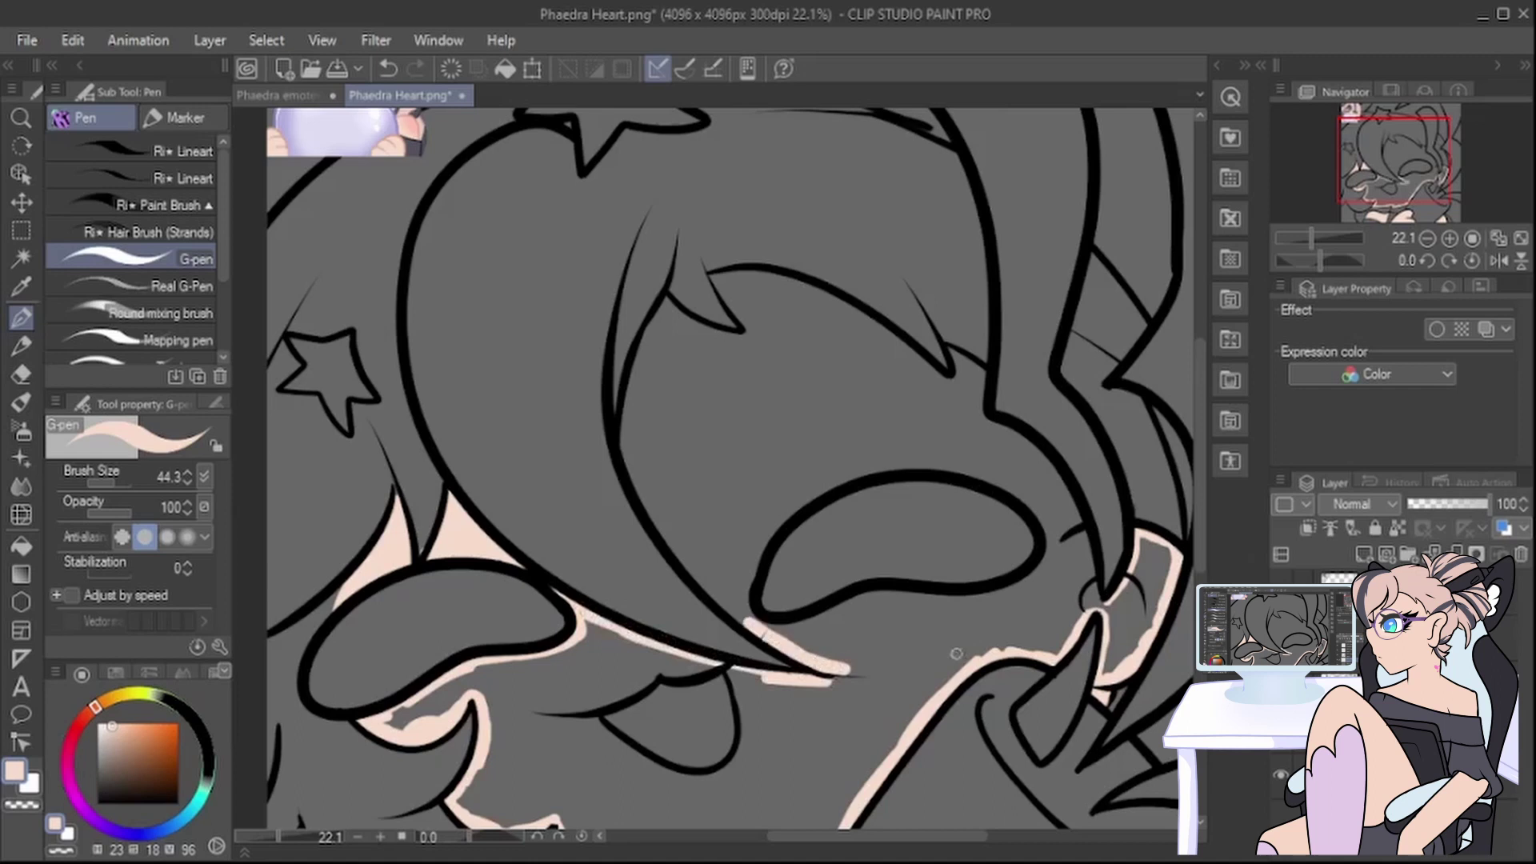
pyautogui.press('e')
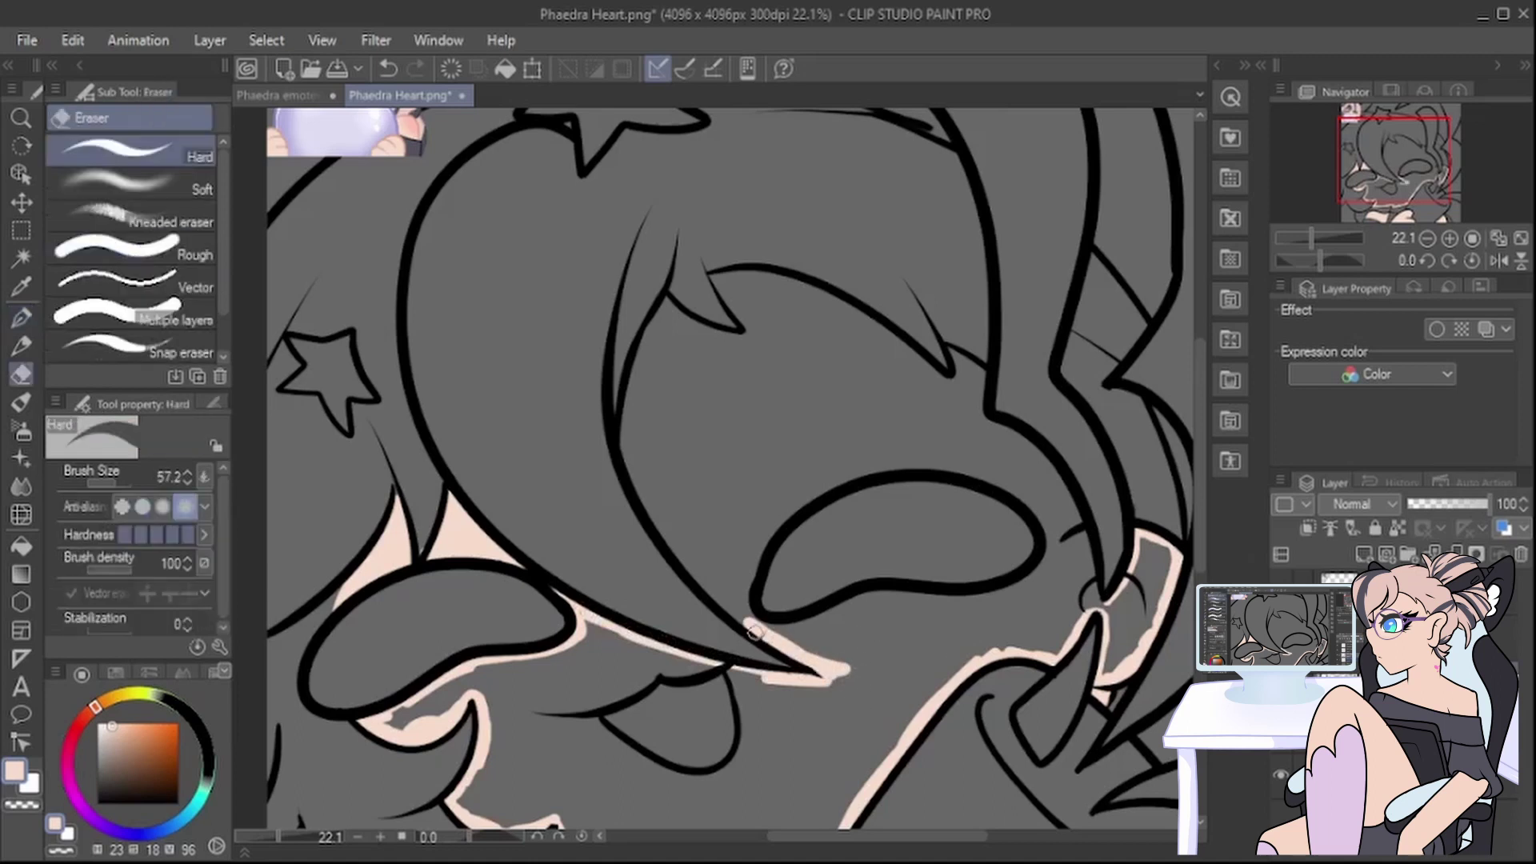
pyautogui.press('p')
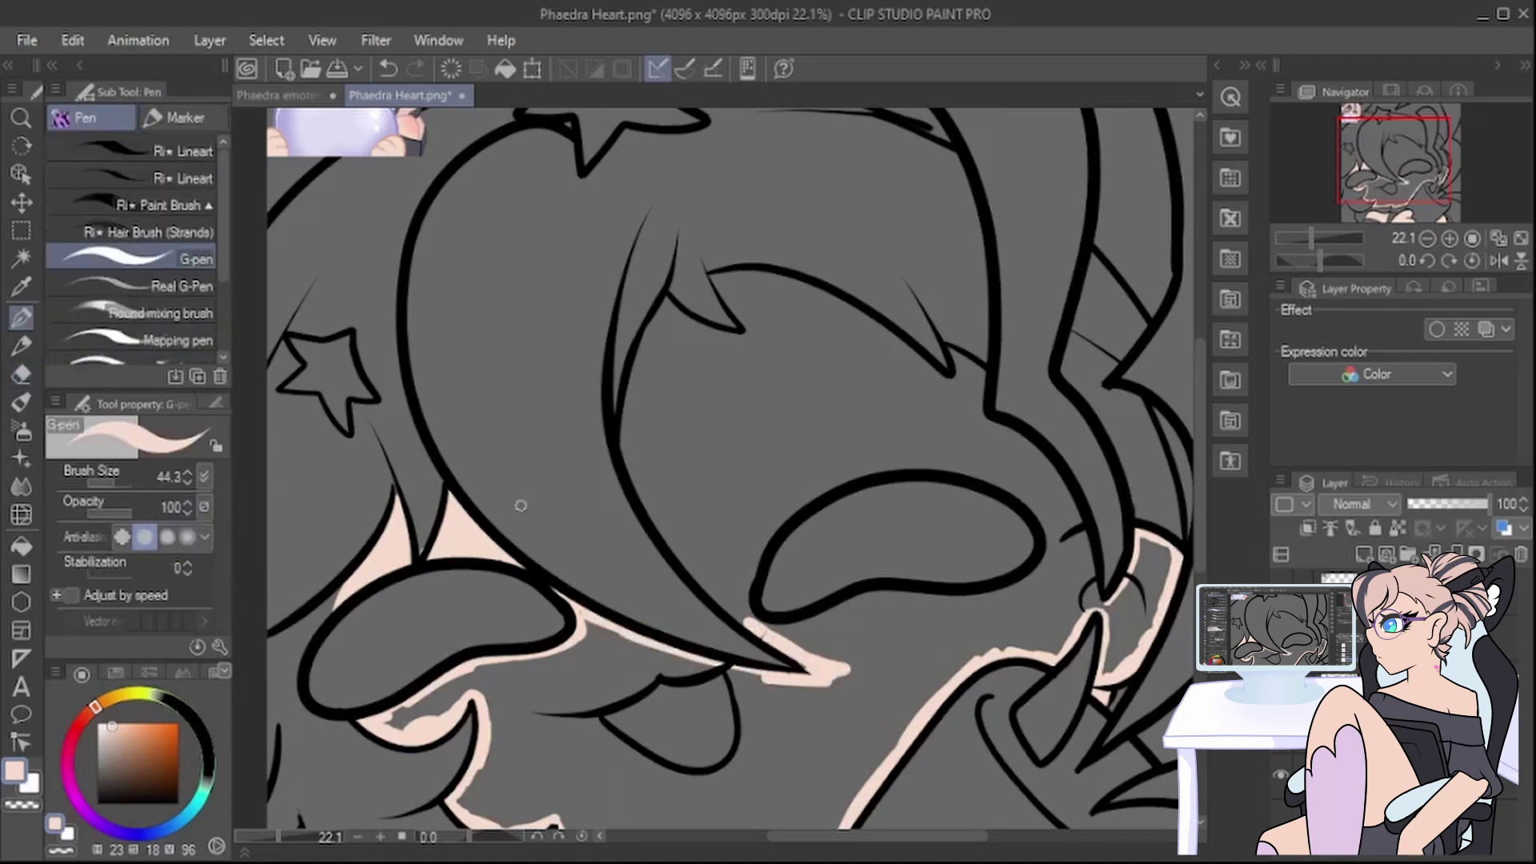
pyautogui.moveTo(749, 626)
pyautogui.mouseDown()
pyautogui.moveTo(651, 499)
pyautogui.moveTo(662, 527)
pyautogui.moveTo(626, 427)
pyautogui.moveTo(660, 307)
pyautogui.moveTo(688, 298)
pyautogui.moveTo(666, 303)
pyautogui.moveTo(749, 335)
pyautogui.moveTo(722, 283)
pyautogui.moveTo(796, 286)
pyautogui.moveTo(905, 360)
pyautogui.moveTo(893, 336)
pyautogui.moveTo(949, 388)
pyautogui.moveTo(963, 361)
pyautogui.moveTo(978, 373)
pyautogui.moveTo(985, 426)
pyautogui.moveTo(1048, 475)
pyautogui.moveTo(1037, 453)
pyautogui.moveTo(1098, 600)
pyautogui.mouseUp()
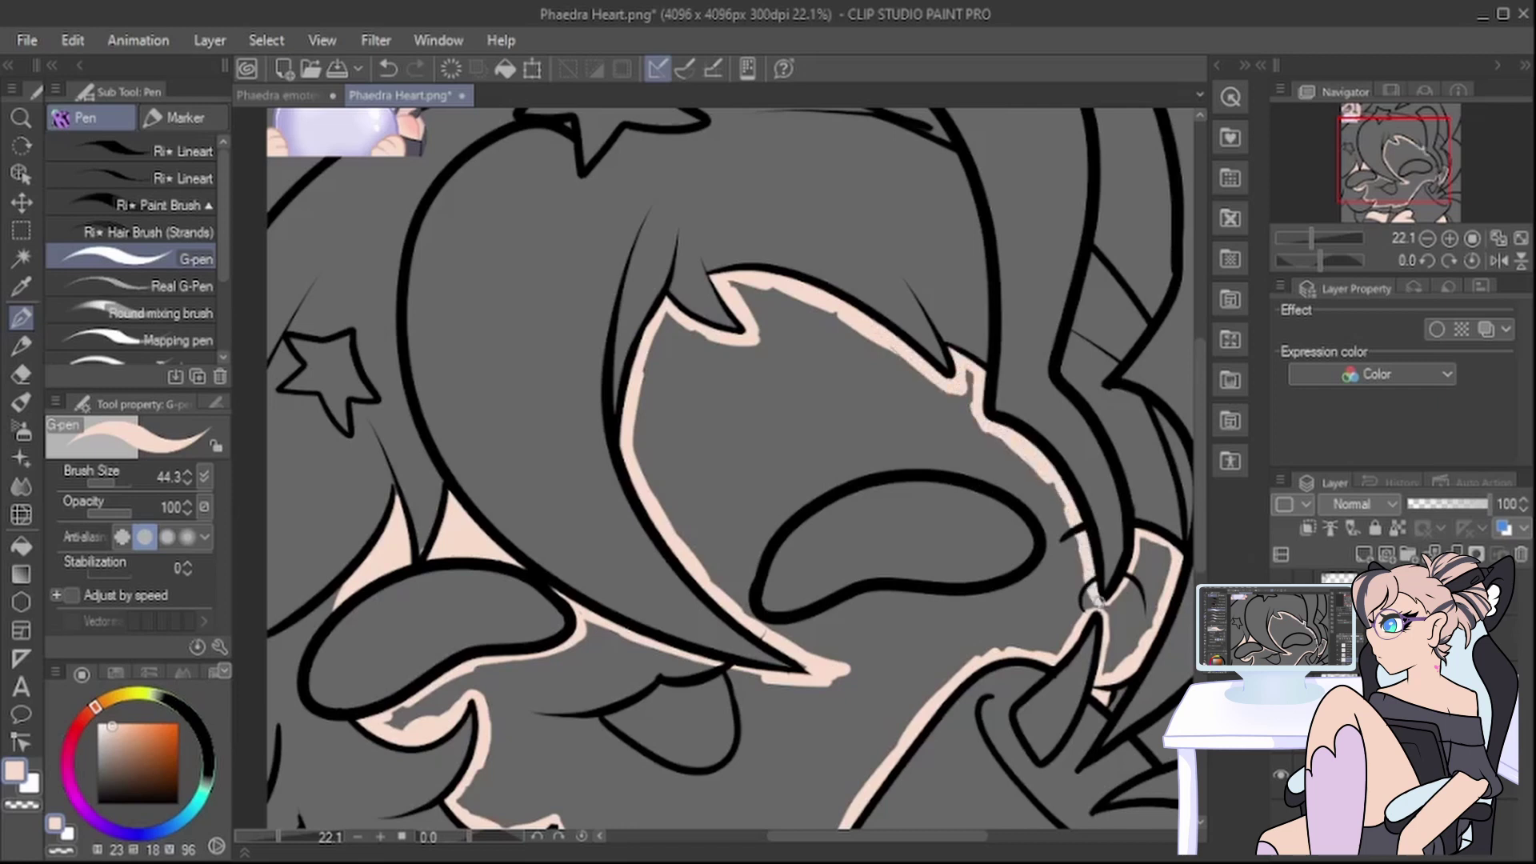
# Step: Paint the ear's interior and fill the enclosed face area with the light skin colour
pyautogui.moveTo(1101, 671); pyautogui.dragTo(1115, 644)
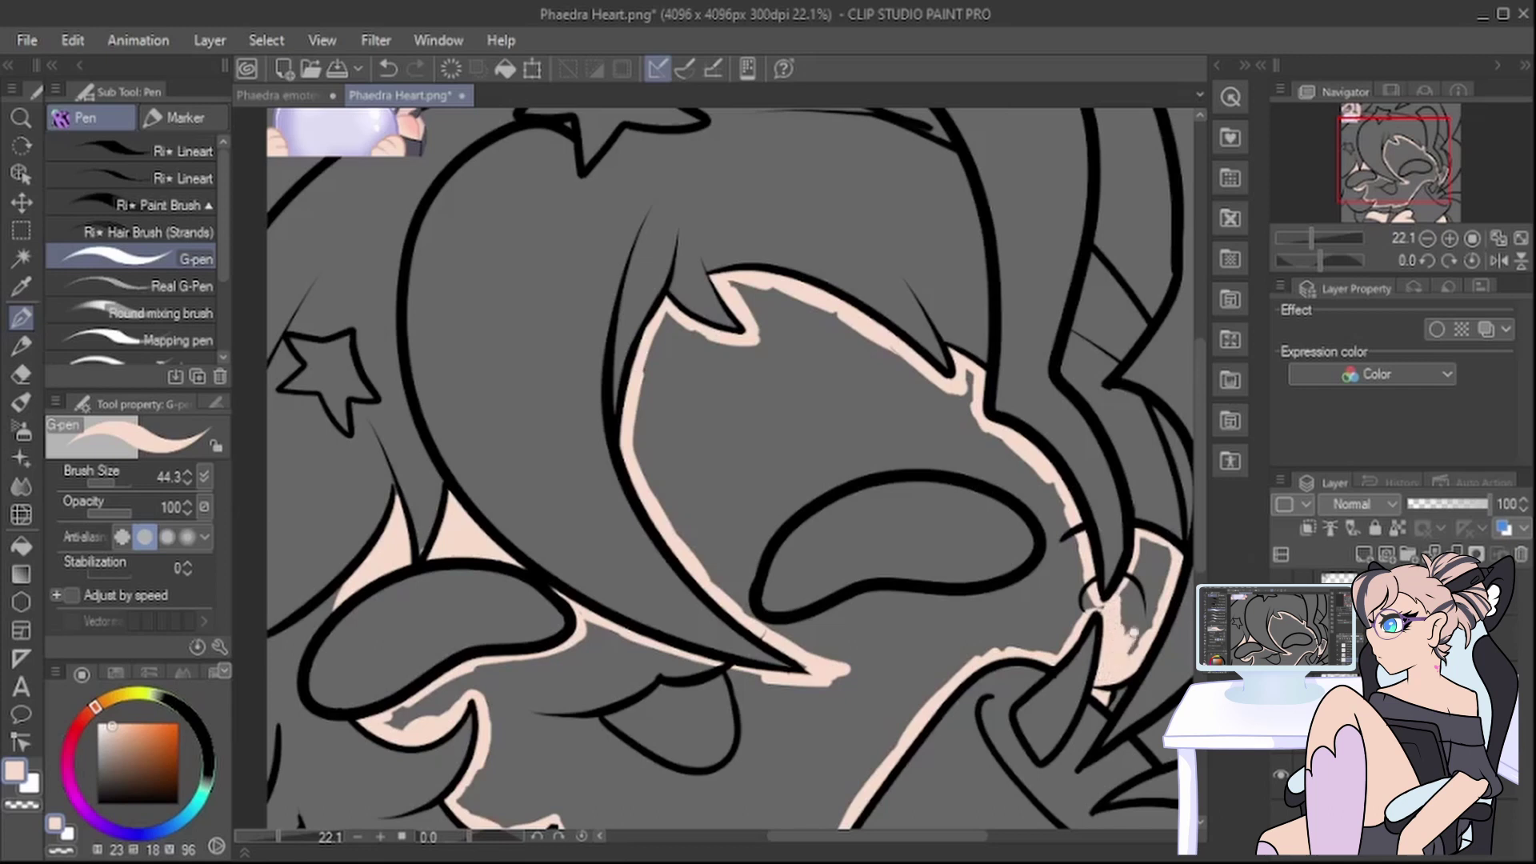
pyautogui.moveTo(1166, 561)
pyautogui.mouseDown()
pyautogui.moveTo(1153, 599)
pyautogui.moveTo(1155, 561)
pyautogui.moveTo(1126, 615)
pyautogui.moveTo(1136, 556)
pyautogui.mouseUp()
pyautogui.click(21, 546)
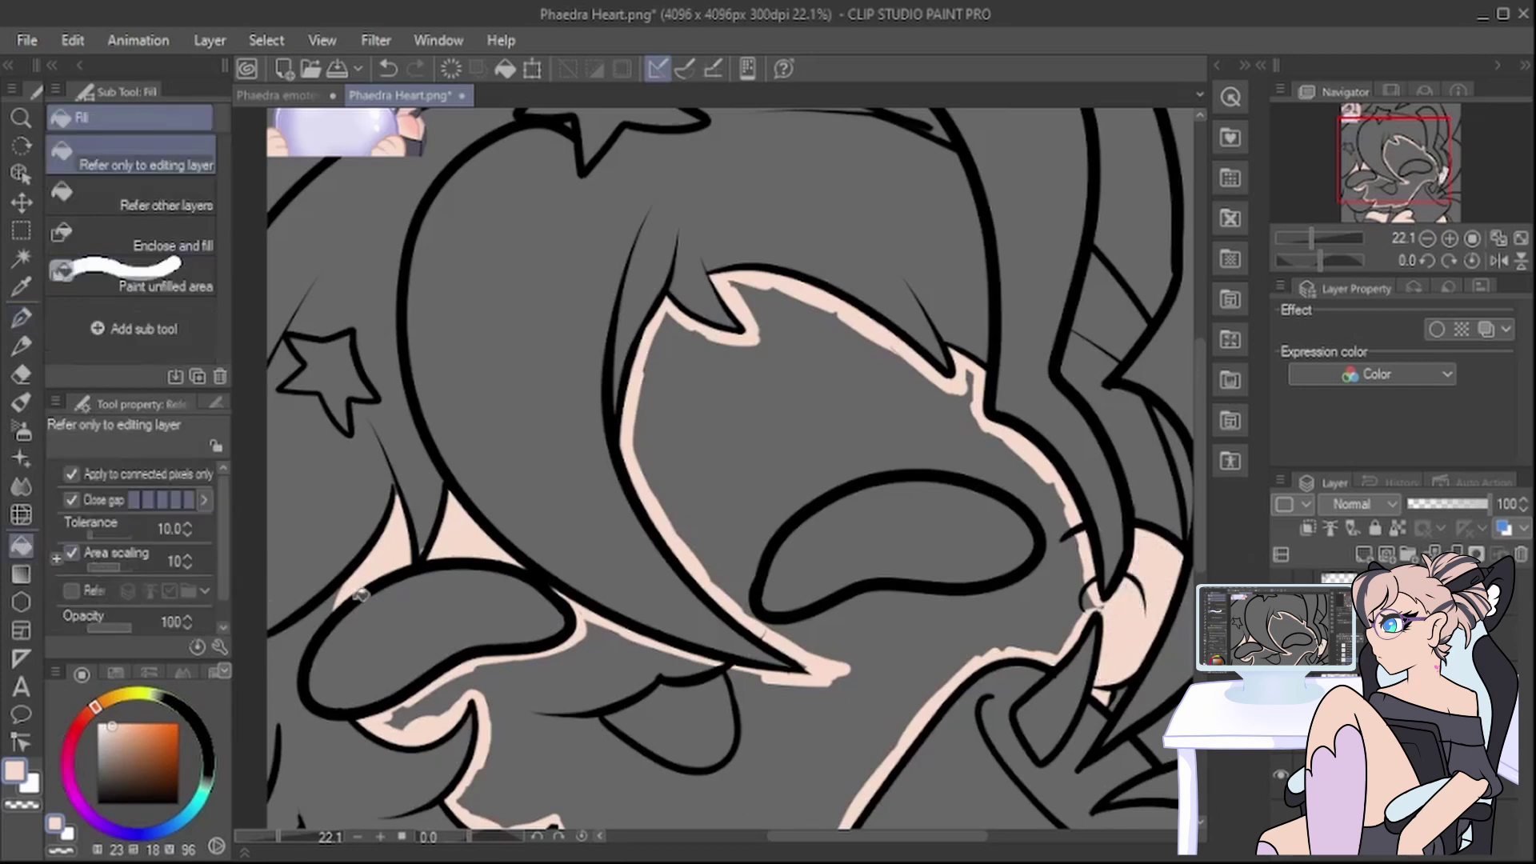
pyautogui.click(670, 495)
pyautogui.scroll(-3, 688, 512)
pyautogui.scroll(2, 722, 535)
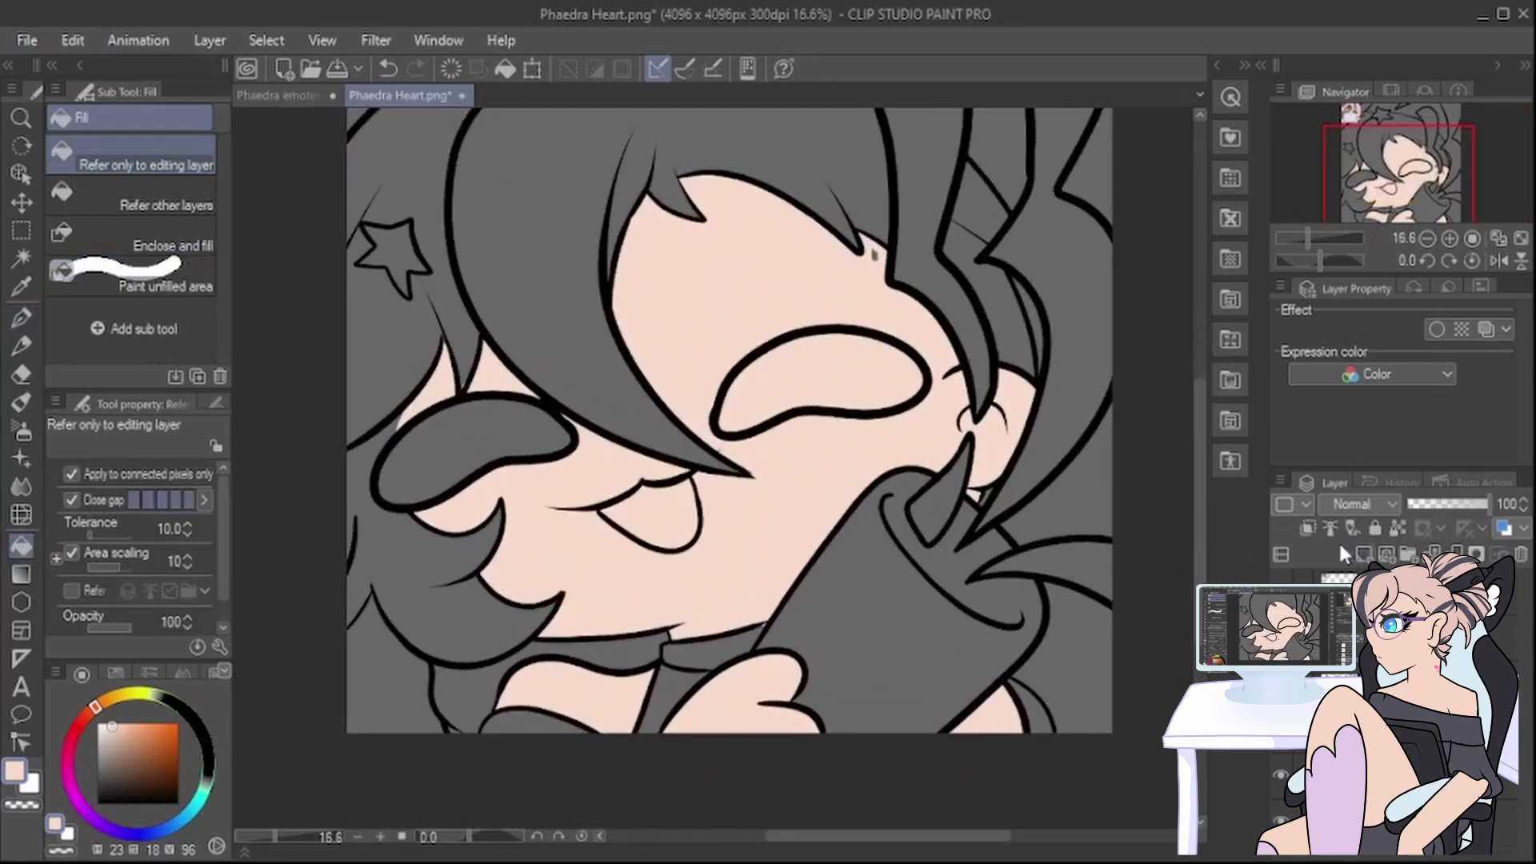
# Step: Airbrush soft pink blush of hue 11, saturation 31 and value 100 onto the shoulder and both cheeks at brush size 435.8
pyautogui.click(85, 717)
pyautogui.click(122, 723)
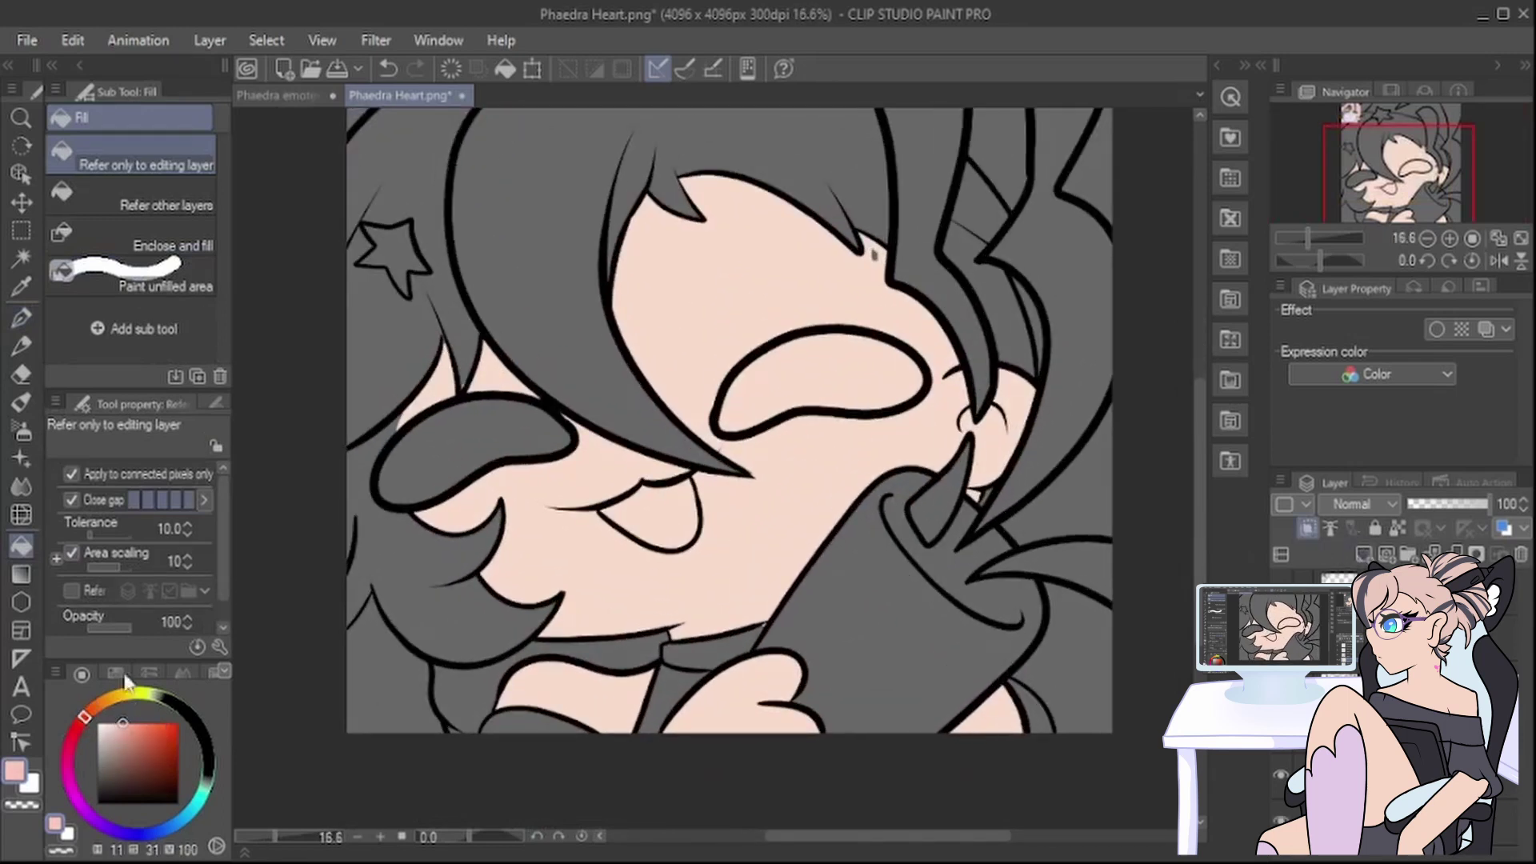
pyautogui.click(20, 431)
pyautogui.moveTo(522, 671); pyautogui.dragTo(537, 687)
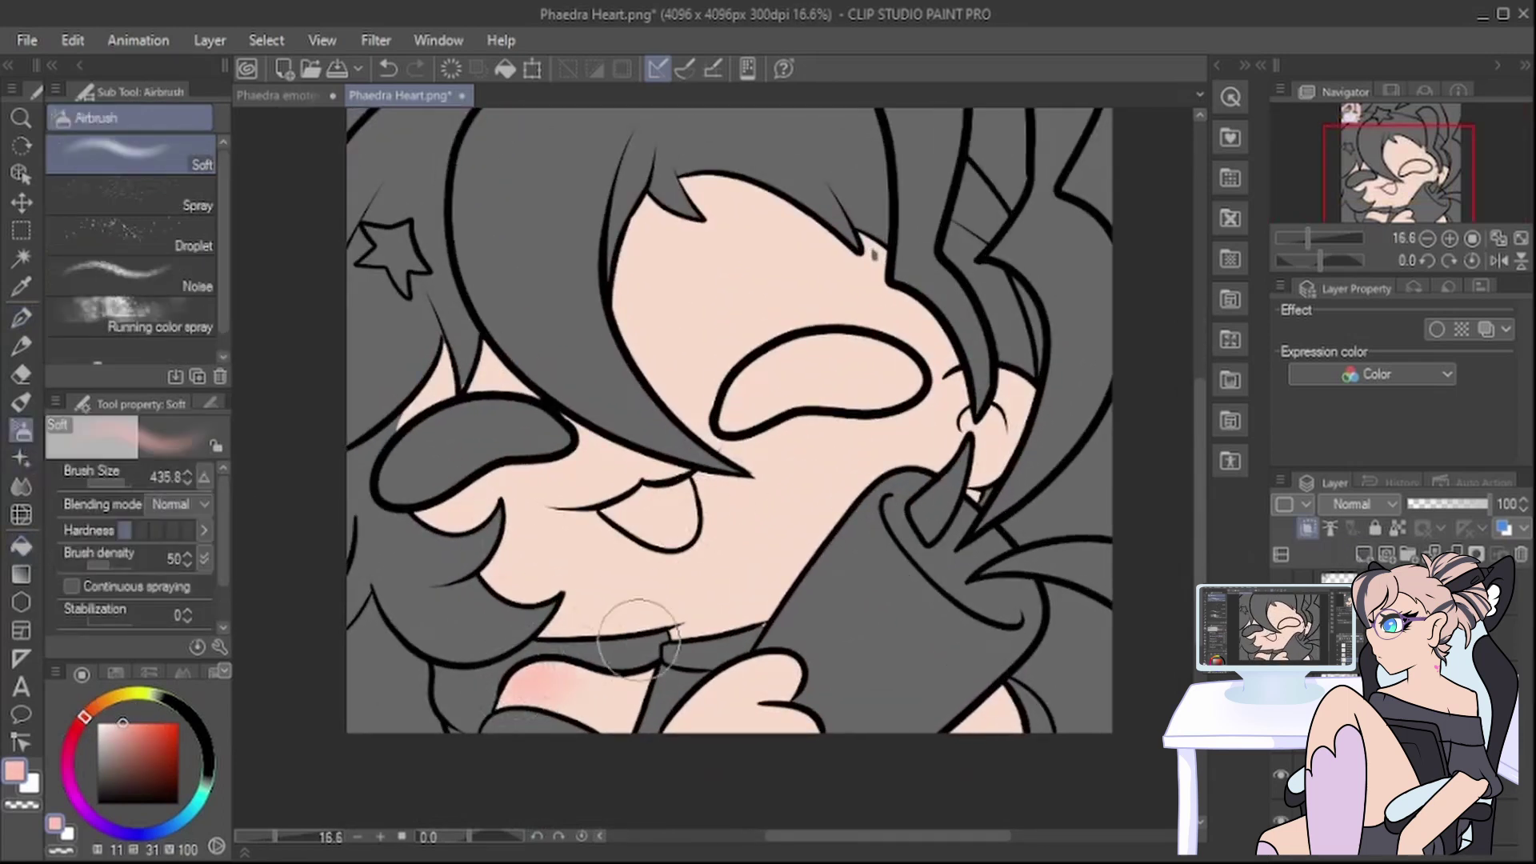
pyautogui.moveTo(801, 449); pyautogui.dragTo(848, 456)
pyautogui.moveTo(439, 549); pyautogui.dragTo(483, 546)
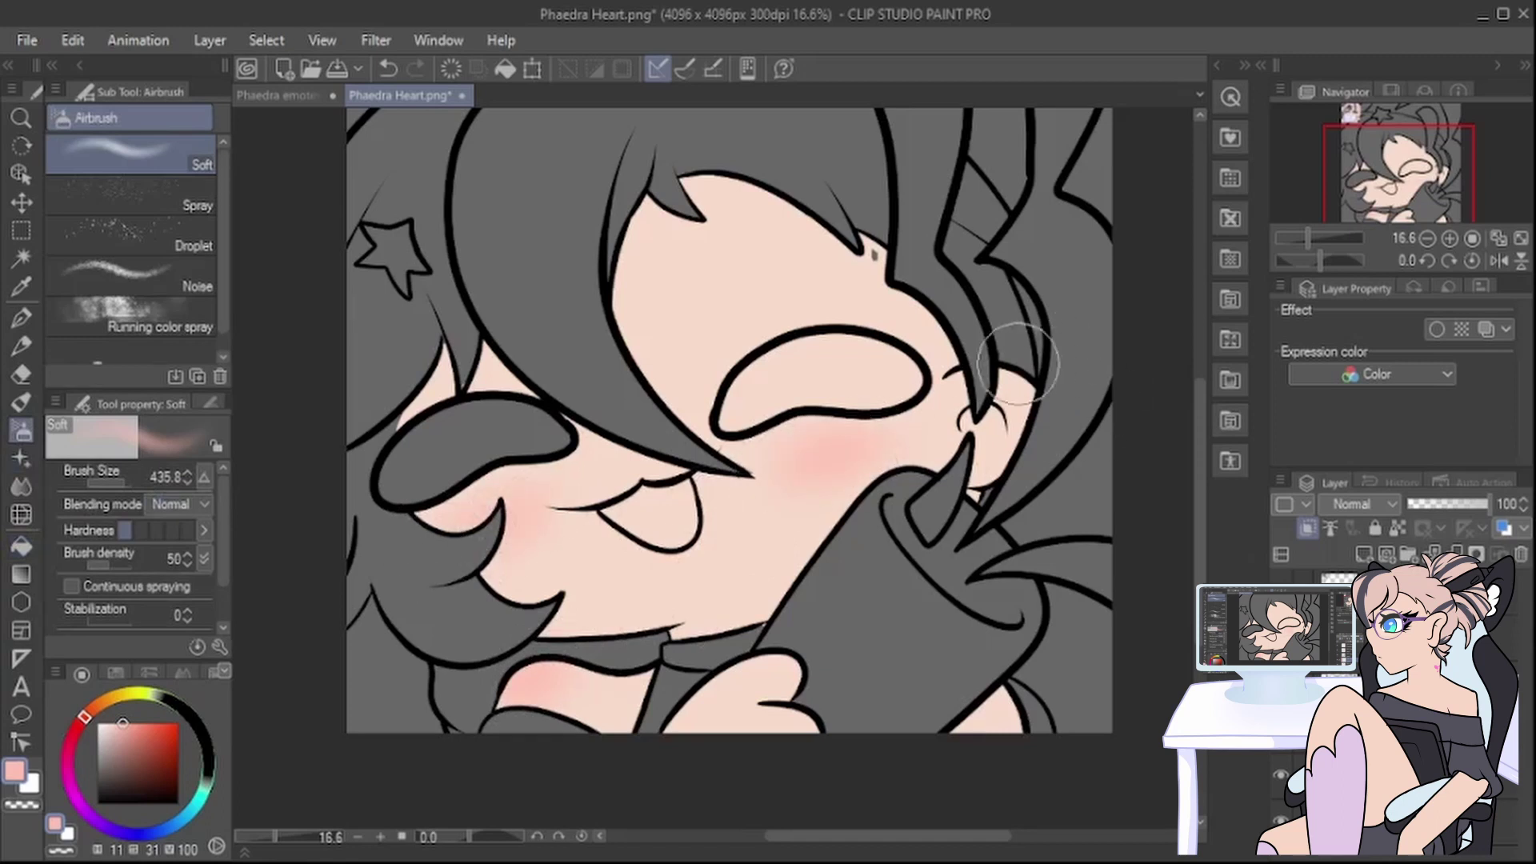
# Step: Sample the dark blue-grey clothing colour from the reference drawing
pyautogui.click(22, 319)
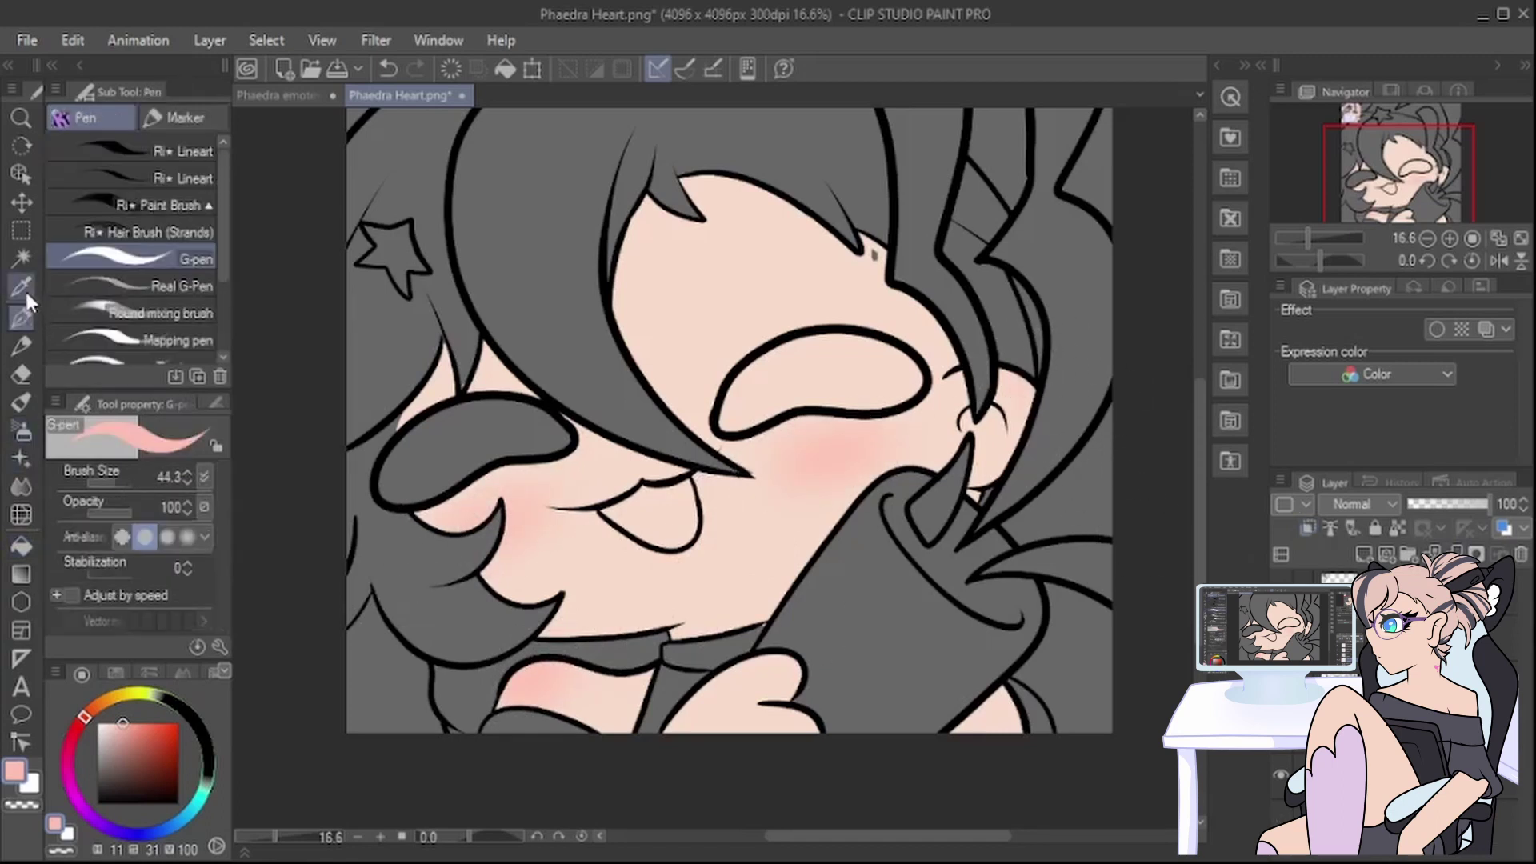
pyautogui.click(21, 286)
pyautogui.scroll(3, 446, 353)
pyautogui.click(455, 374)
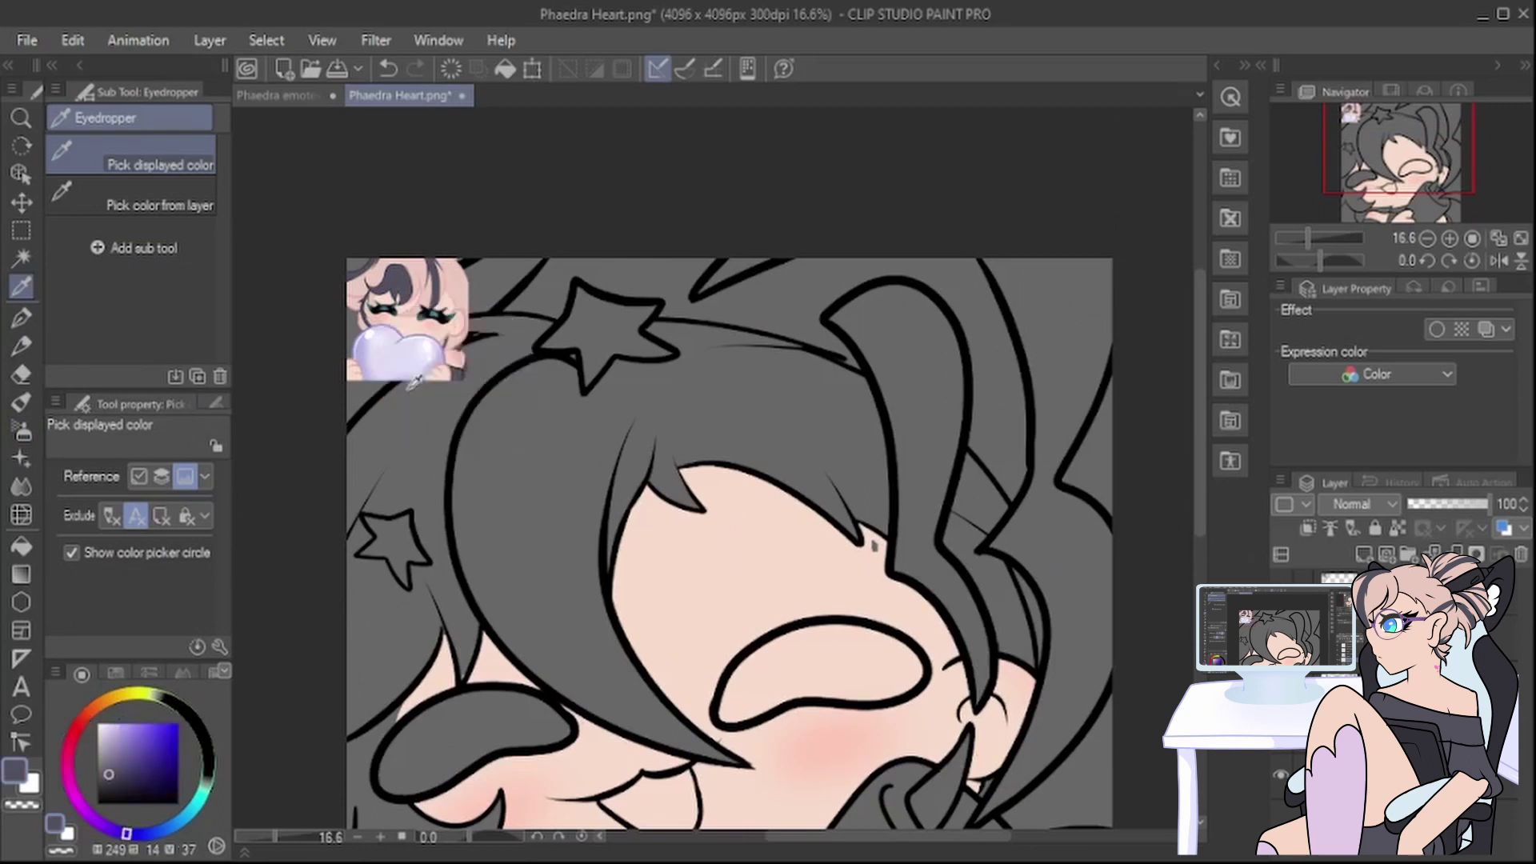
# Step: Paint the sleeve below the bare shoulder and the collar section beside the heart dark blue-grey with the G-pen at size 44.3
pyautogui.click(21, 319)
pyautogui.moveTo(1198, 457); pyautogui.dragTo(1199, 579)
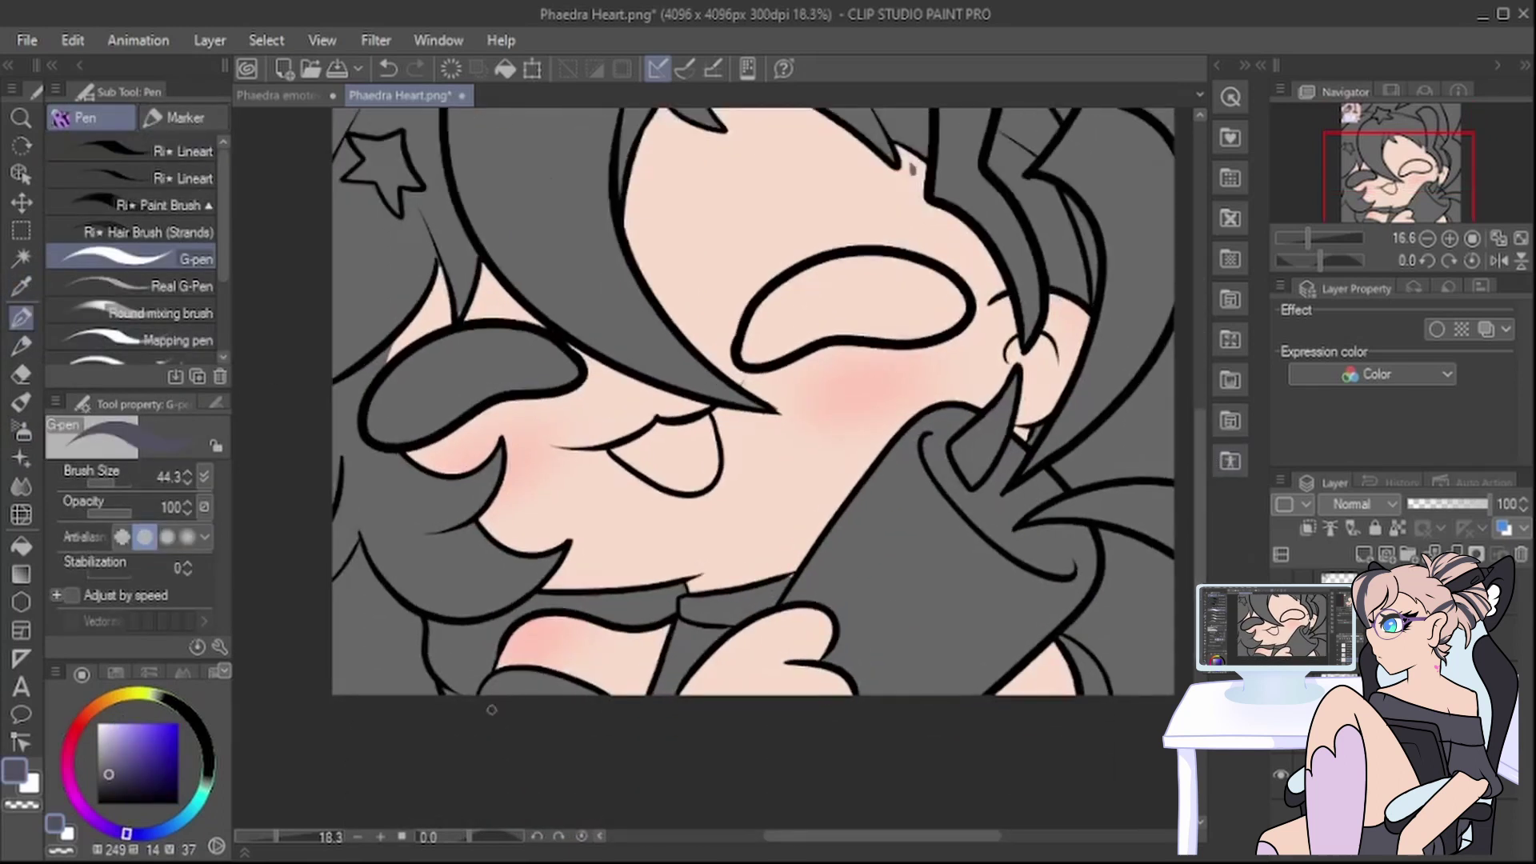
pyautogui.scroll(3, 509, 718)
pyautogui.moveTo(479, 702)
pyautogui.mouseDown()
pyautogui.moveTo(467, 695)
pyautogui.moveTo(512, 660)
pyautogui.moveTo(588, 657)
pyautogui.moveTo(496, 700)
pyautogui.mouseUp()
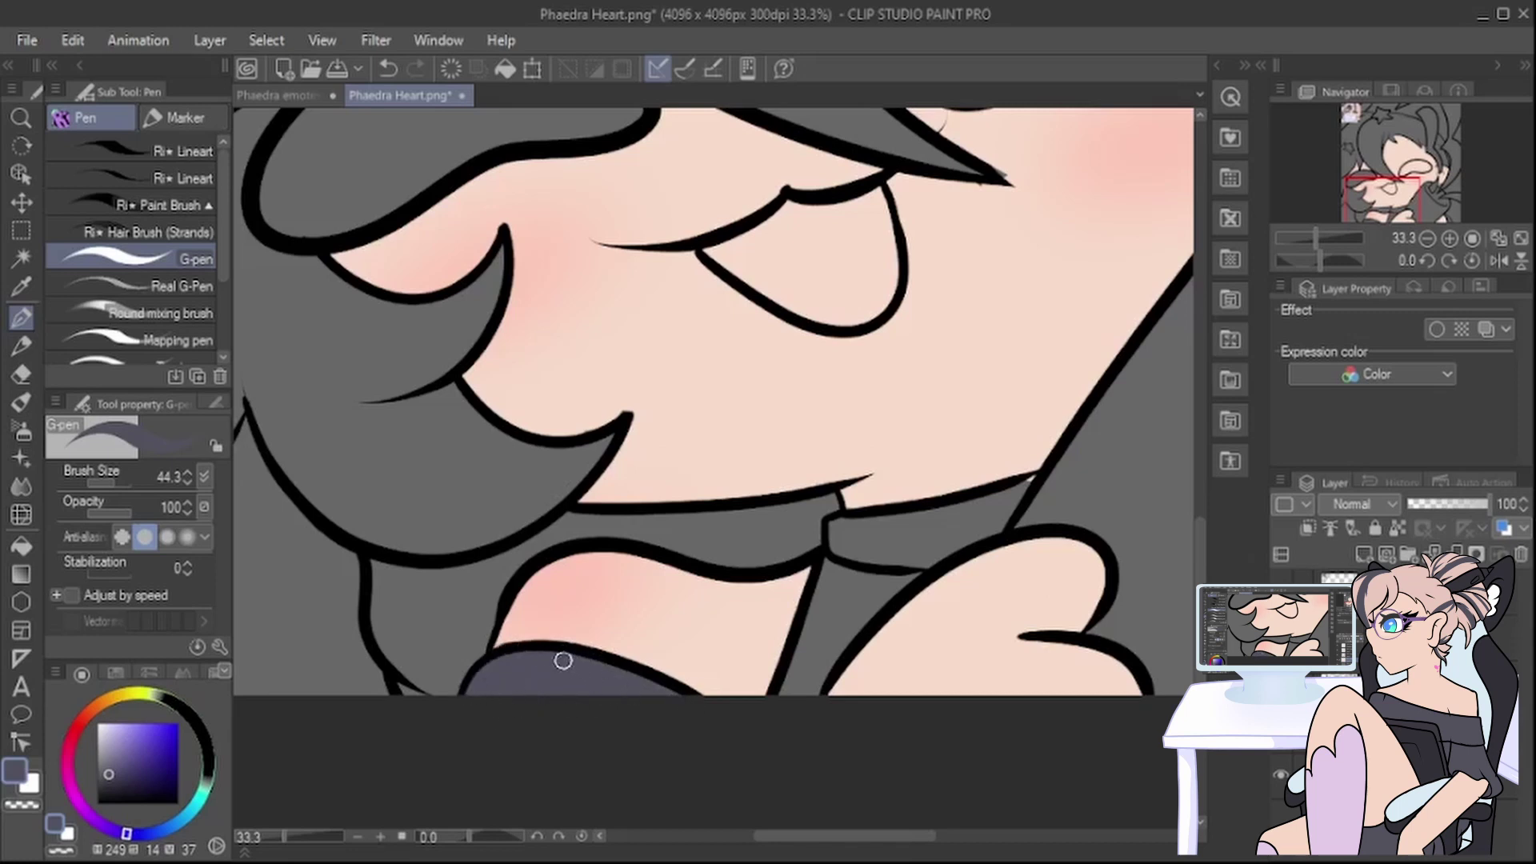
pyautogui.moveTo(846, 534)
pyautogui.mouseDown()
pyautogui.moveTo(891, 558)
pyautogui.moveTo(873, 556)
pyautogui.moveTo(946, 550)
pyautogui.moveTo(999, 521)
pyautogui.moveTo(1027, 481)
pyautogui.moveTo(862, 531)
pyautogui.moveTo(946, 528)
pyautogui.mouseUp()
# Step: Paint the shirt area between the shoulder and the hand, below the collar, white with the G-pen
pyautogui.scroll(-8, 896, 517)
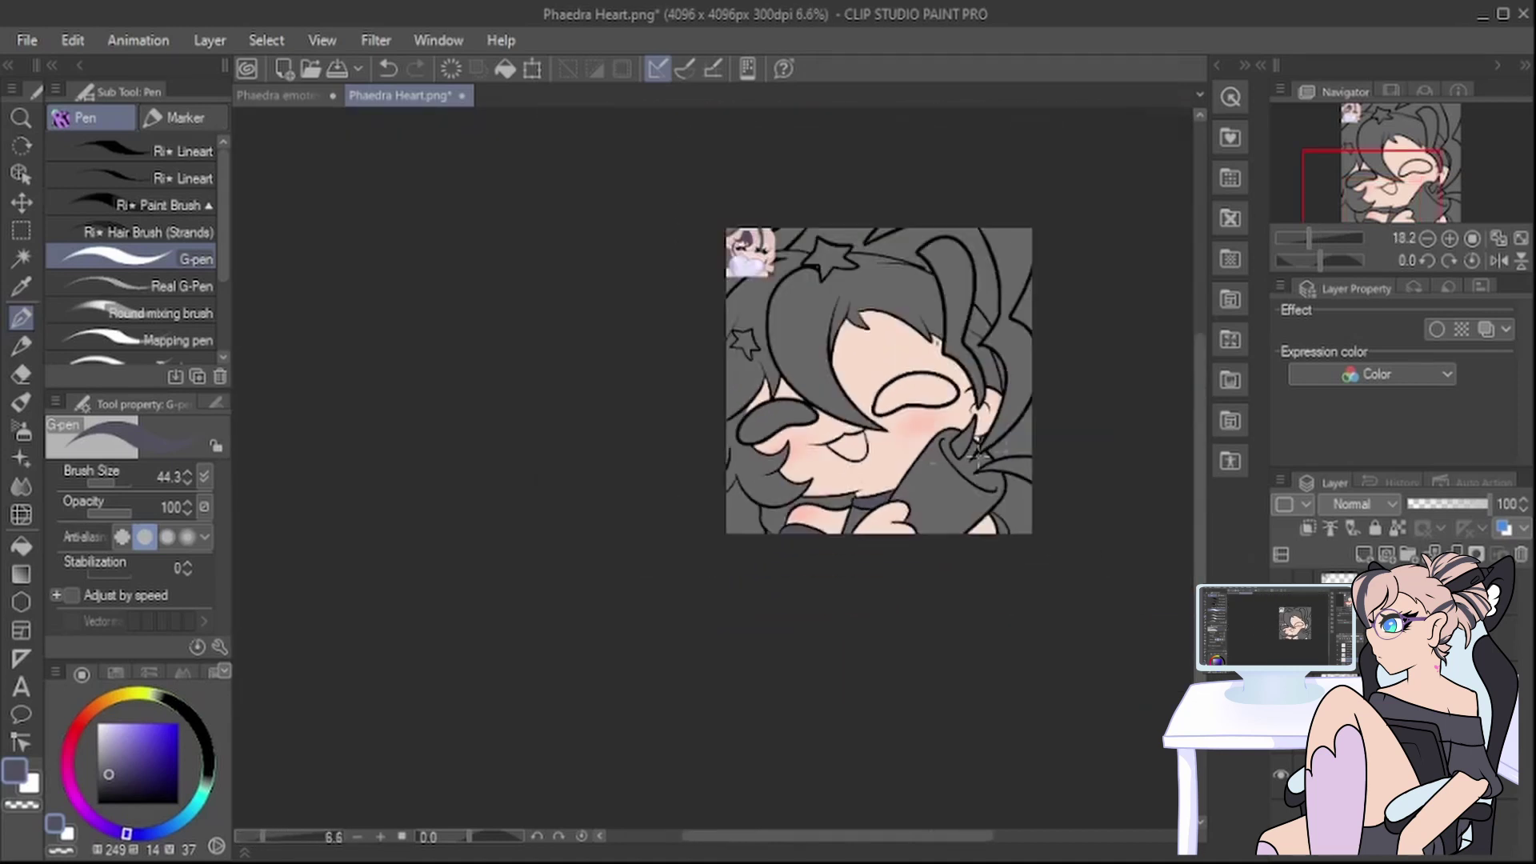
pyautogui.scroll(4, 1033, 450)
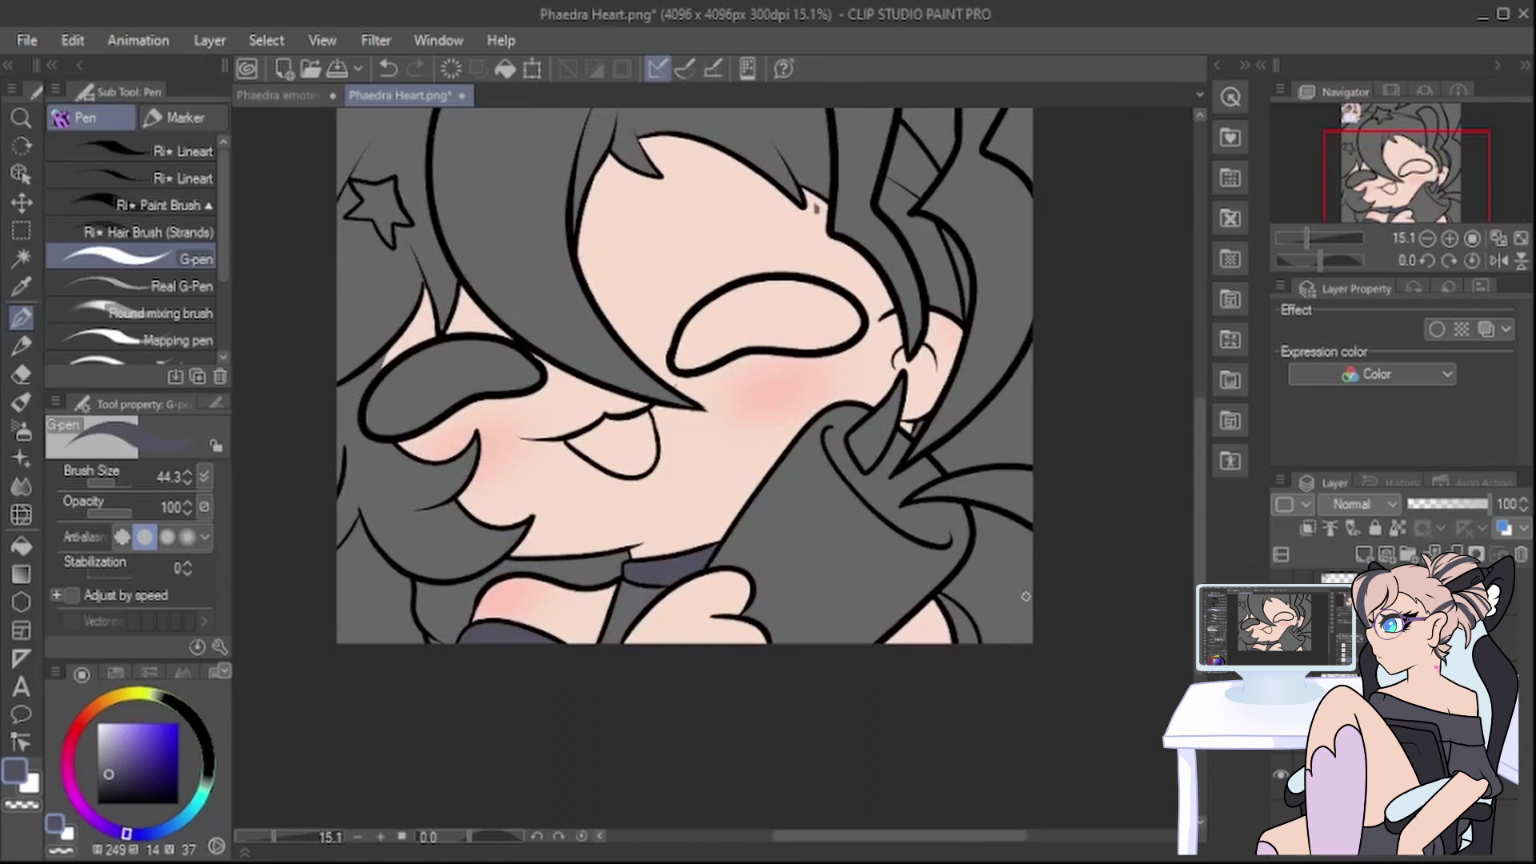
pyautogui.scroll(4, 981, 574)
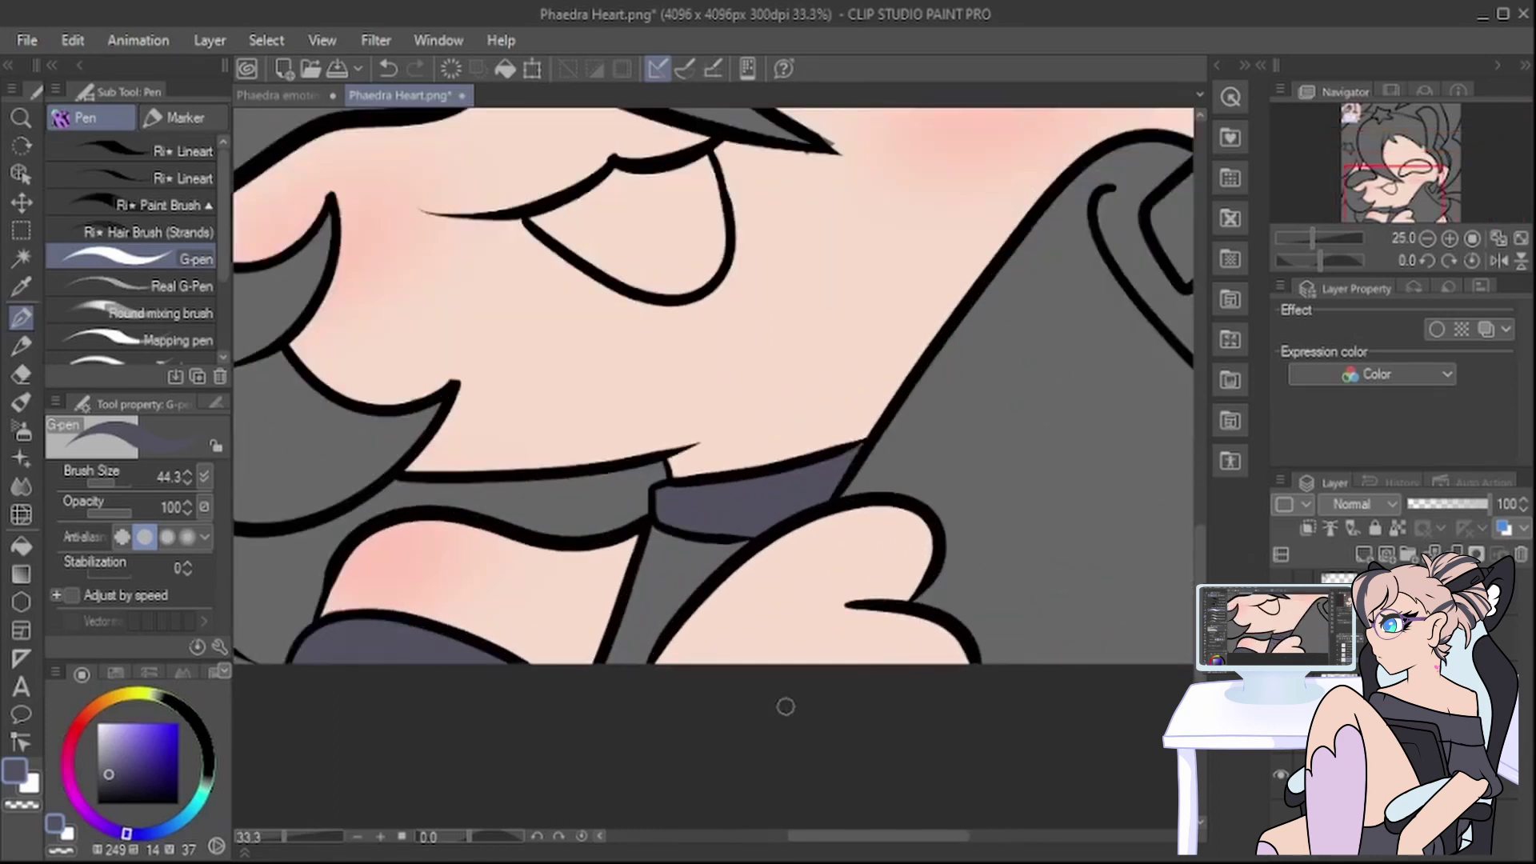
pyautogui.press('x')
pyautogui.moveTo(654, 533)
pyautogui.mouseDown()
pyautogui.moveTo(610, 661)
pyautogui.moveTo(632, 623)
pyautogui.moveTo(632, 673)
pyautogui.moveTo(657, 614)
pyautogui.moveTo(741, 545)
pyautogui.moveTo(669, 541)
pyautogui.moveTo(692, 546)
pyautogui.moveTo(656, 602)
pyautogui.moveTo(658, 563)
pyautogui.mouseUp()
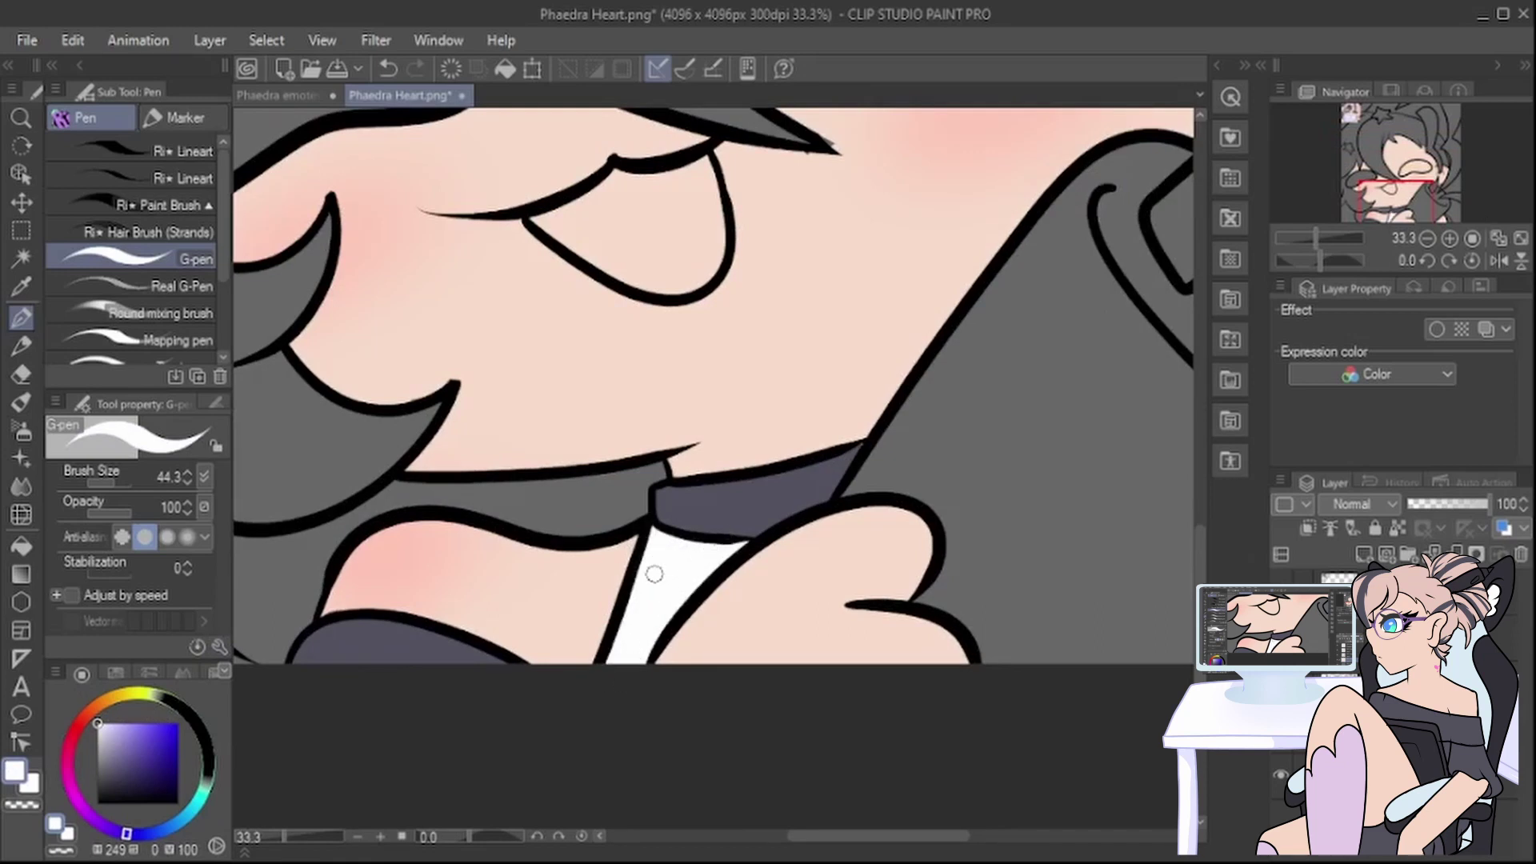
pyautogui.scroll(-6, 657, 574)
pyautogui.scroll(2, 678, 304)
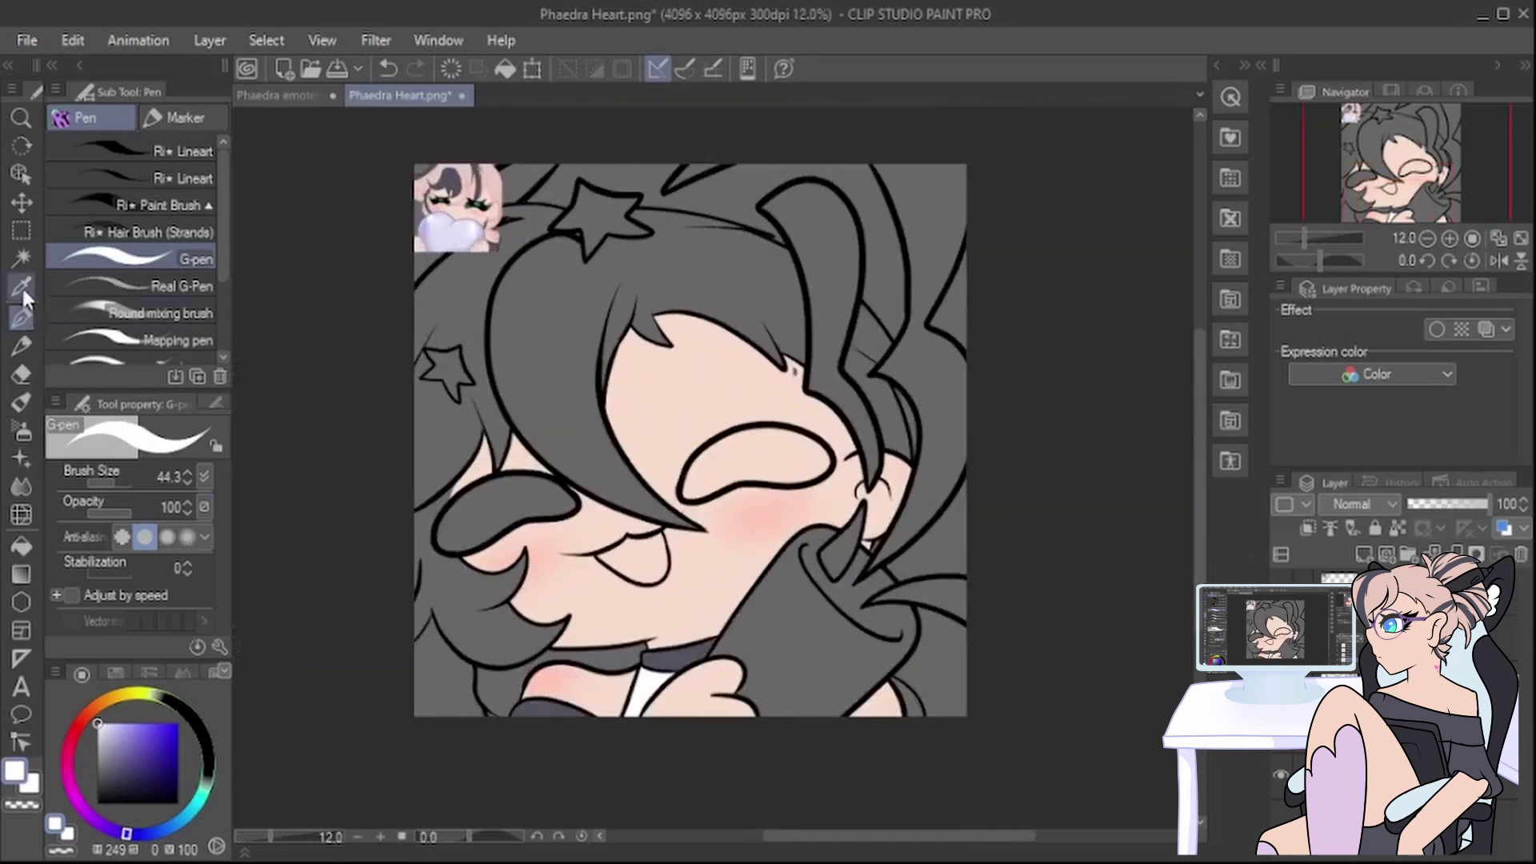
# Step: Open the Screenshot (66) reference image, sample the light purple of its small chat icon, and return to the Phaedra Heart drawing
pyautogui.click(21, 288)
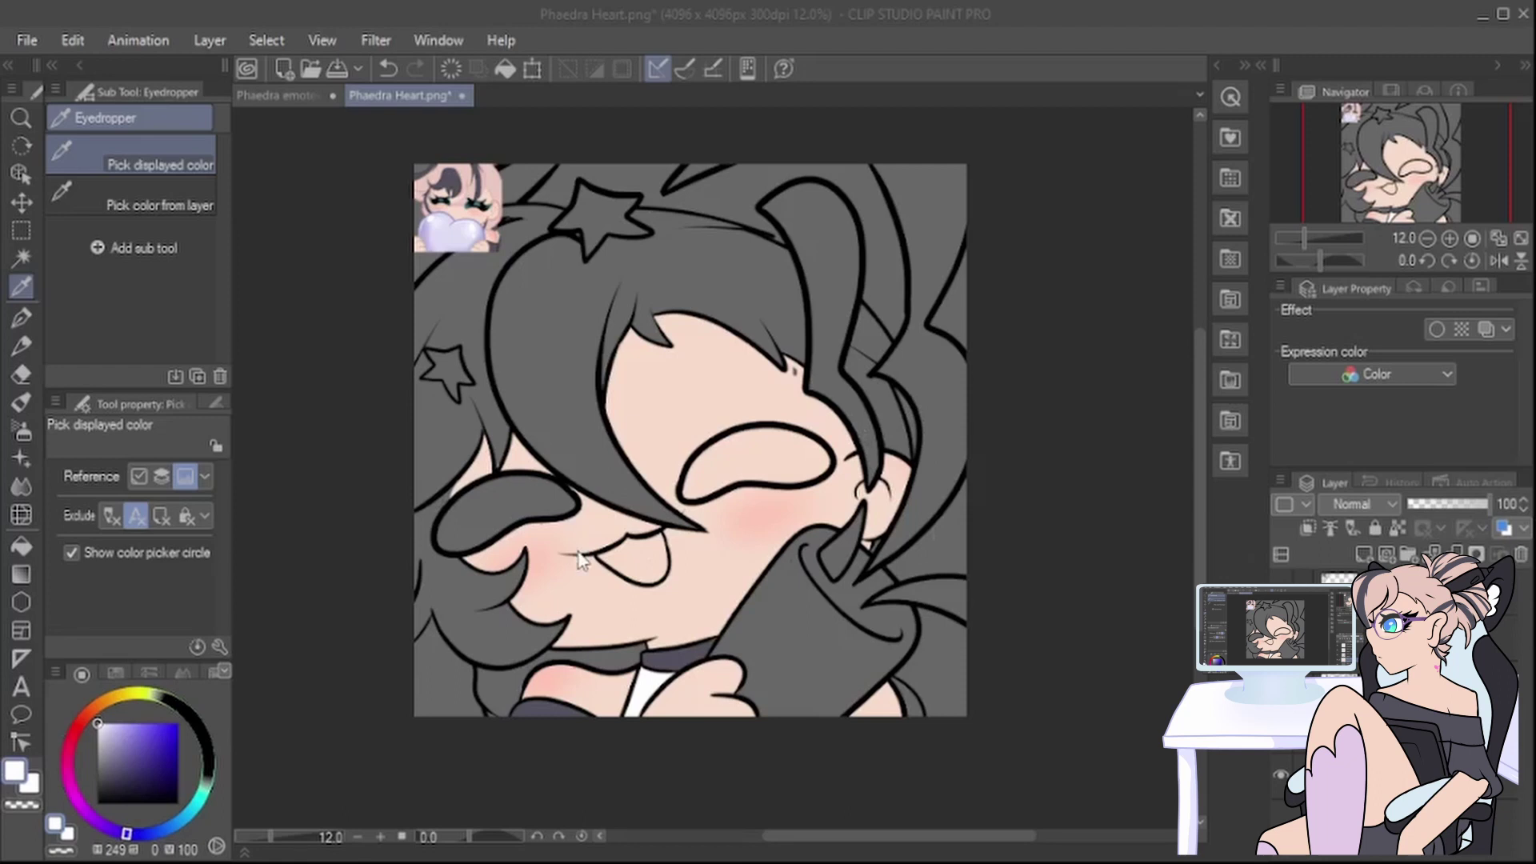
pyautogui.doubleClick(548, 582)
pyautogui.scroll(5, 320, 528)
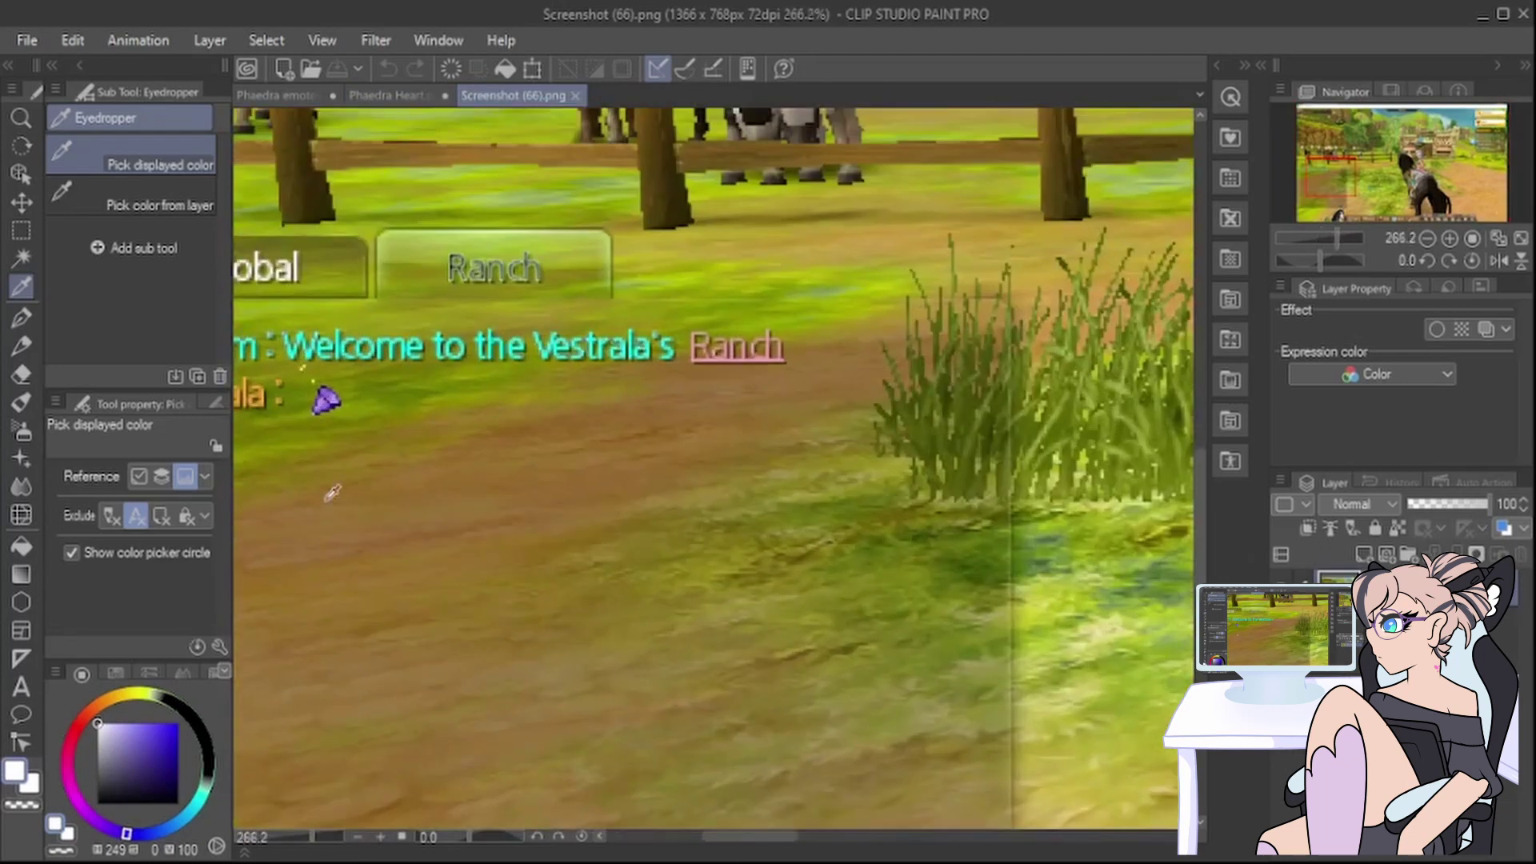
pyautogui.click(322, 404)
pyautogui.click(276, 95)
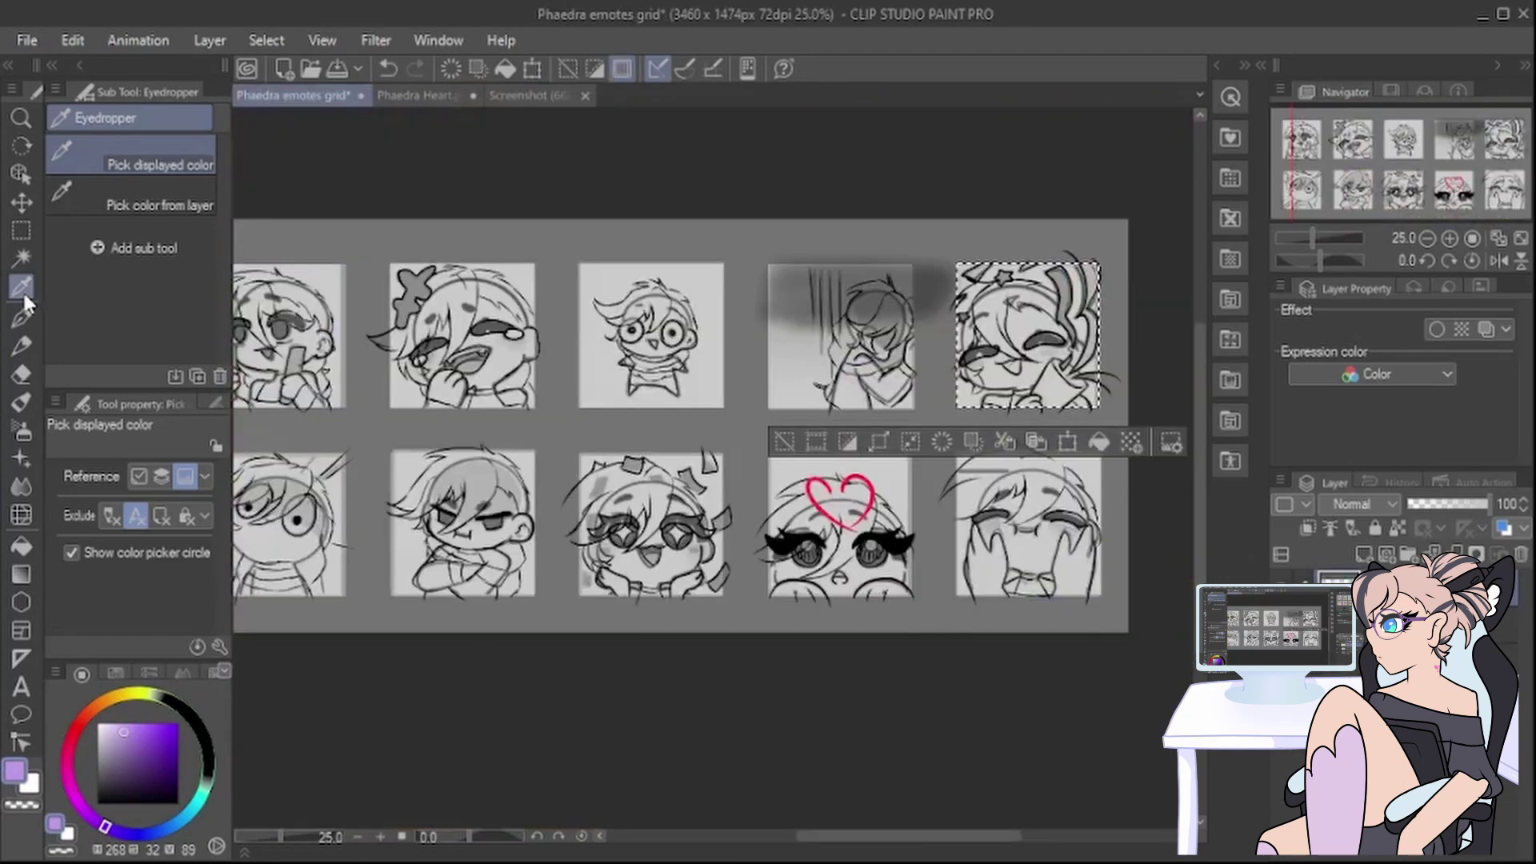
pyautogui.click(396, 95)
# Step: Outline the cylinder held in the hand with light purple using the G-pen at size 44.3, and fill its interior
pyautogui.press('p')
pyautogui.scroll(5, 960, 672)
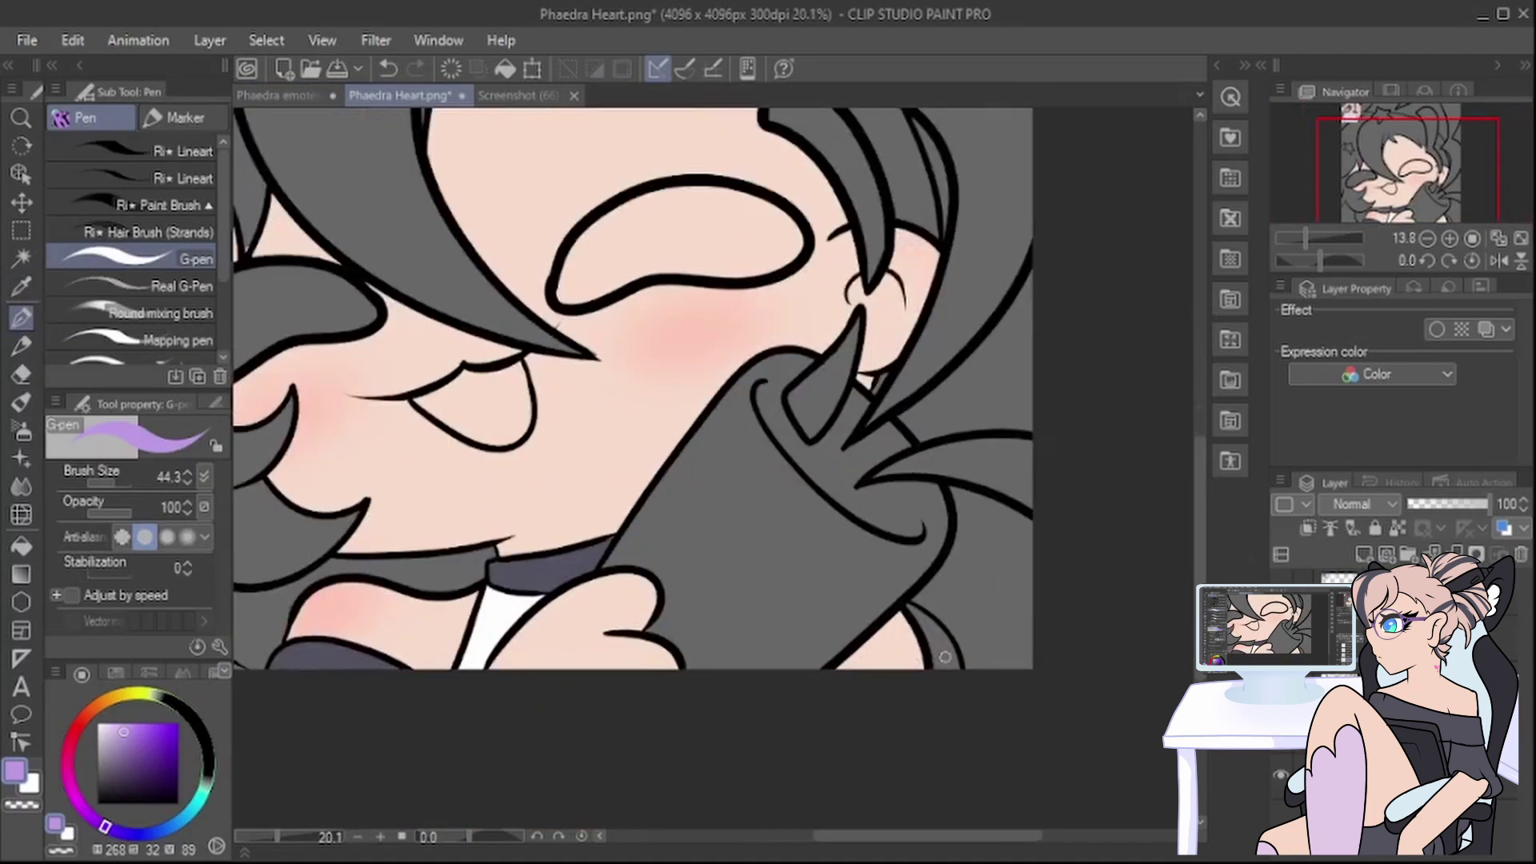
pyautogui.moveTo(701, 693)
pyautogui.mouseDown()
pyautogui.moveTo(782, 621)
pyautogui.moveTo(834, 524)
pyautogui.moveTo(862, 541)
pyautogui.moveTo(886, 529)
pyautogui.moveTo(916, 447)
pyautogui.moveTo(891, 403)
pyautogui.moveTo(778, 418)
pyautogui.moveTo(856, 345)
pyautogui.moveTo(848, 327)
pyautogui.moveTo(786, 357)
pyautogui.moveTo(816, 327)
pyautogui.moveTo(766, 346)
pyautogui.moveTo(794, 273)
pyautogui.moveTo(791, 299)
pyautogui.moveTo(781, 268)
pyautogui.moveTo(740, 335)
pyautogui.moveTo(783, 300)
pyautogui.mouseUp()
pyautogui.moveTo(712, 347)
pyautogui.mouseDown()
pyautogui.moveTo(660, 261)
pyautogui.moveTo(690, 212)
pyautogui.moveTo(670, 213)
pyautogui.moveTo(535, 355)
pyautogui.moveTo(412, 521)
pyautogui.moveTo(442, 519)
pyautogui.moveTo(508, 589)
pyautogui.moveTo(504, 568)
pyautogui.moveTo(482, 618)
pyautogui.moveTo(541, 674)
pyautogui.mouseUp()
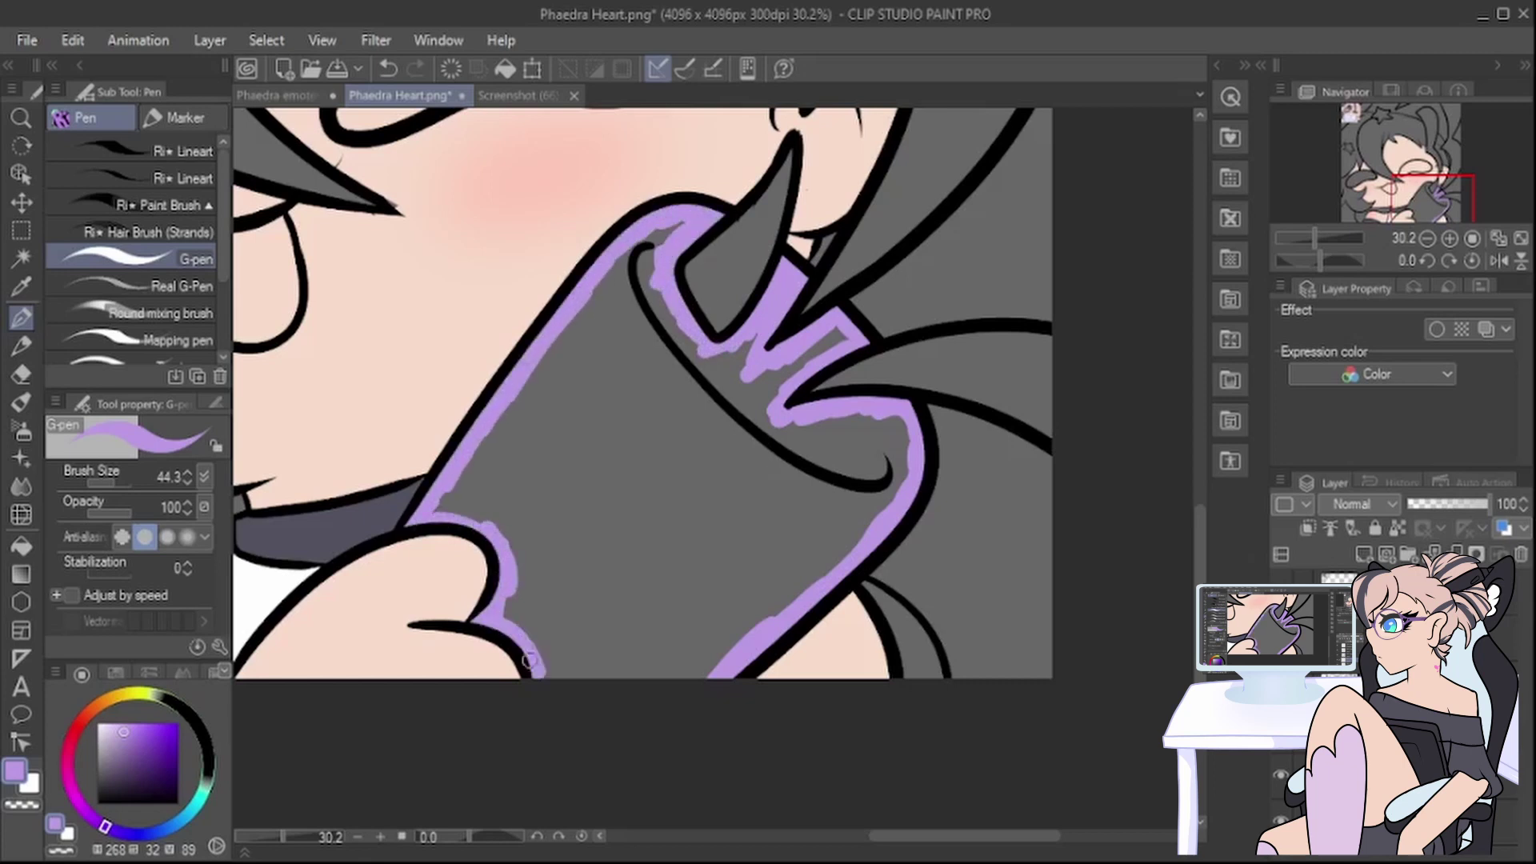
pyautogui.press('g')
pyautogui.click(639, 467)
pyautogui.click(22, 318)
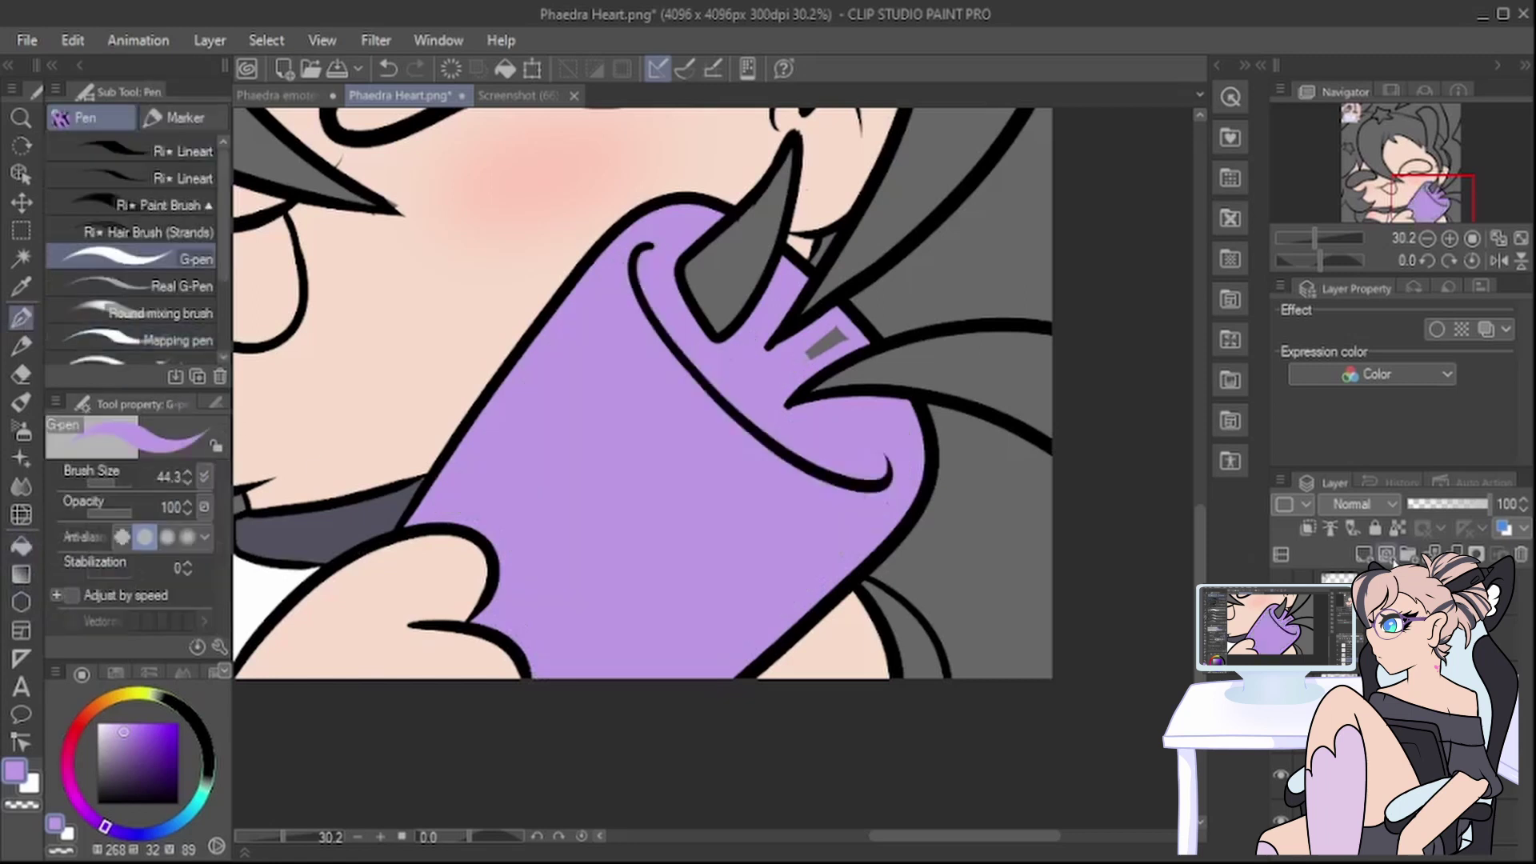
# Step: Airbrush darker purple onto the cylinder's lower end at size 435.8, and cover the grey gap near its opening with resampled light purple
pyautogui.click(22, 429)
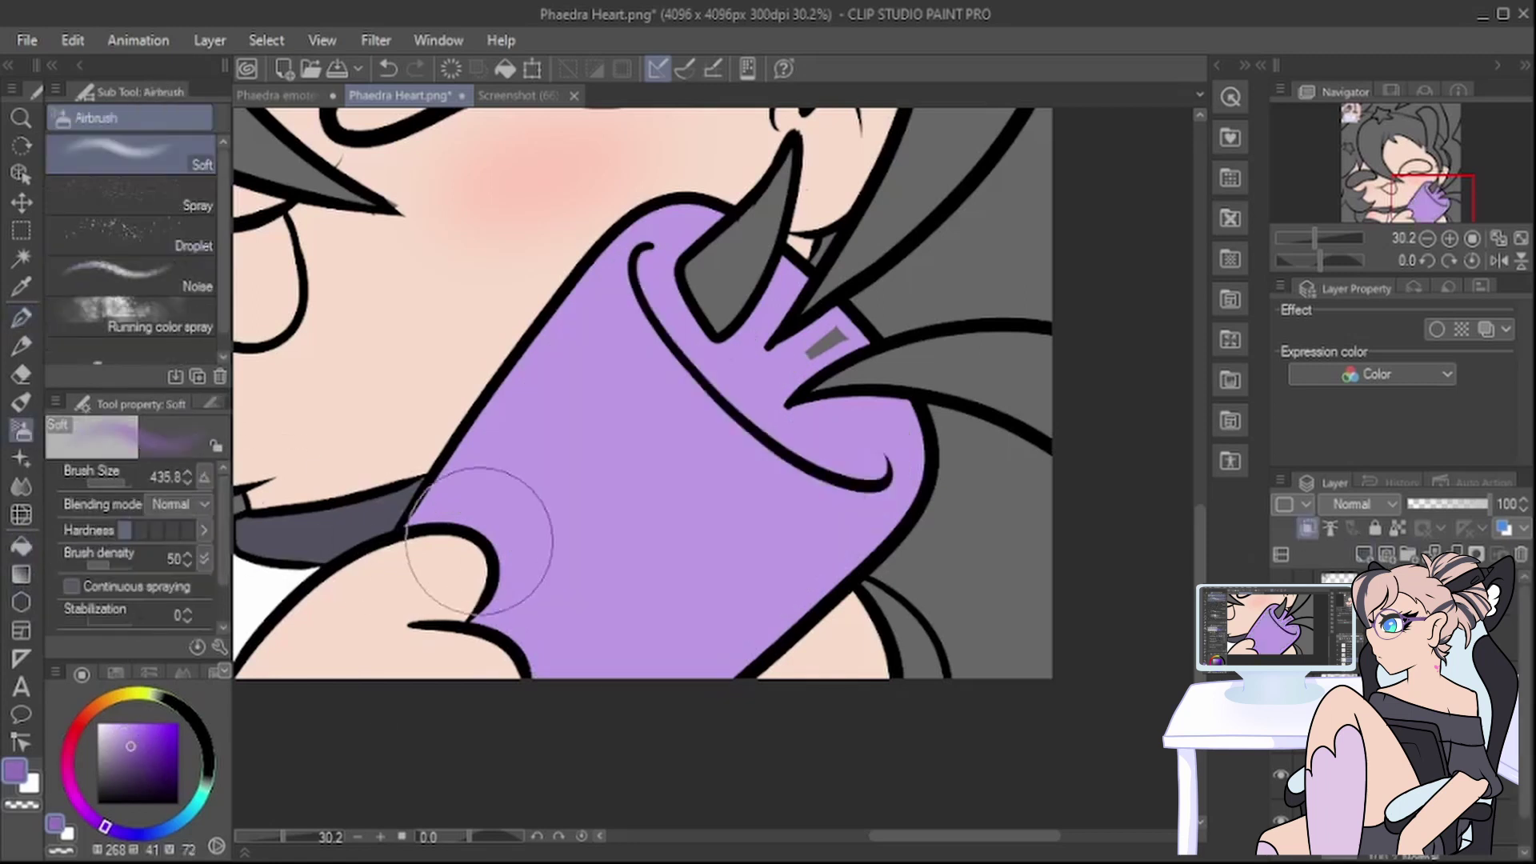
pyautogui.moveTo(425, 610)
pyautogui.mouseDown()
pyautogui.moveTo(514, 628)
pyautogui.moveTo(463, 669)
pyautogui.moveTo(496, 640)
pyautogui.mouseUp()
pyautogui.click(22, 286)
pyautogui.click(668, 270)
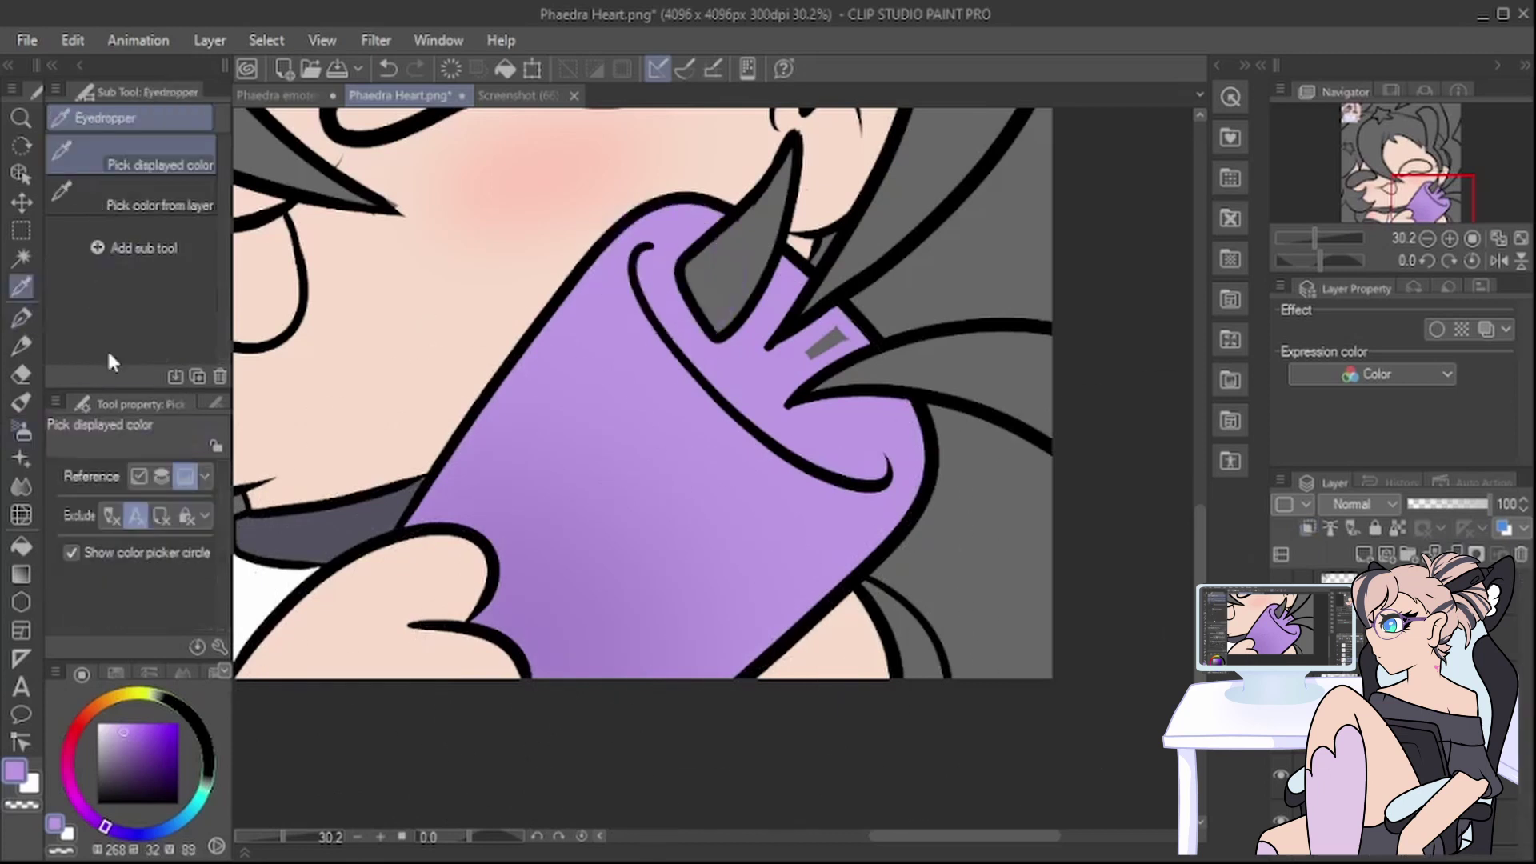
pyautogui.click(22, 318)
pyautogui.moveTo(813, 351); pyautogui.dragTo(829, 341)
pyautogui.scroll(-5, 793, 361)
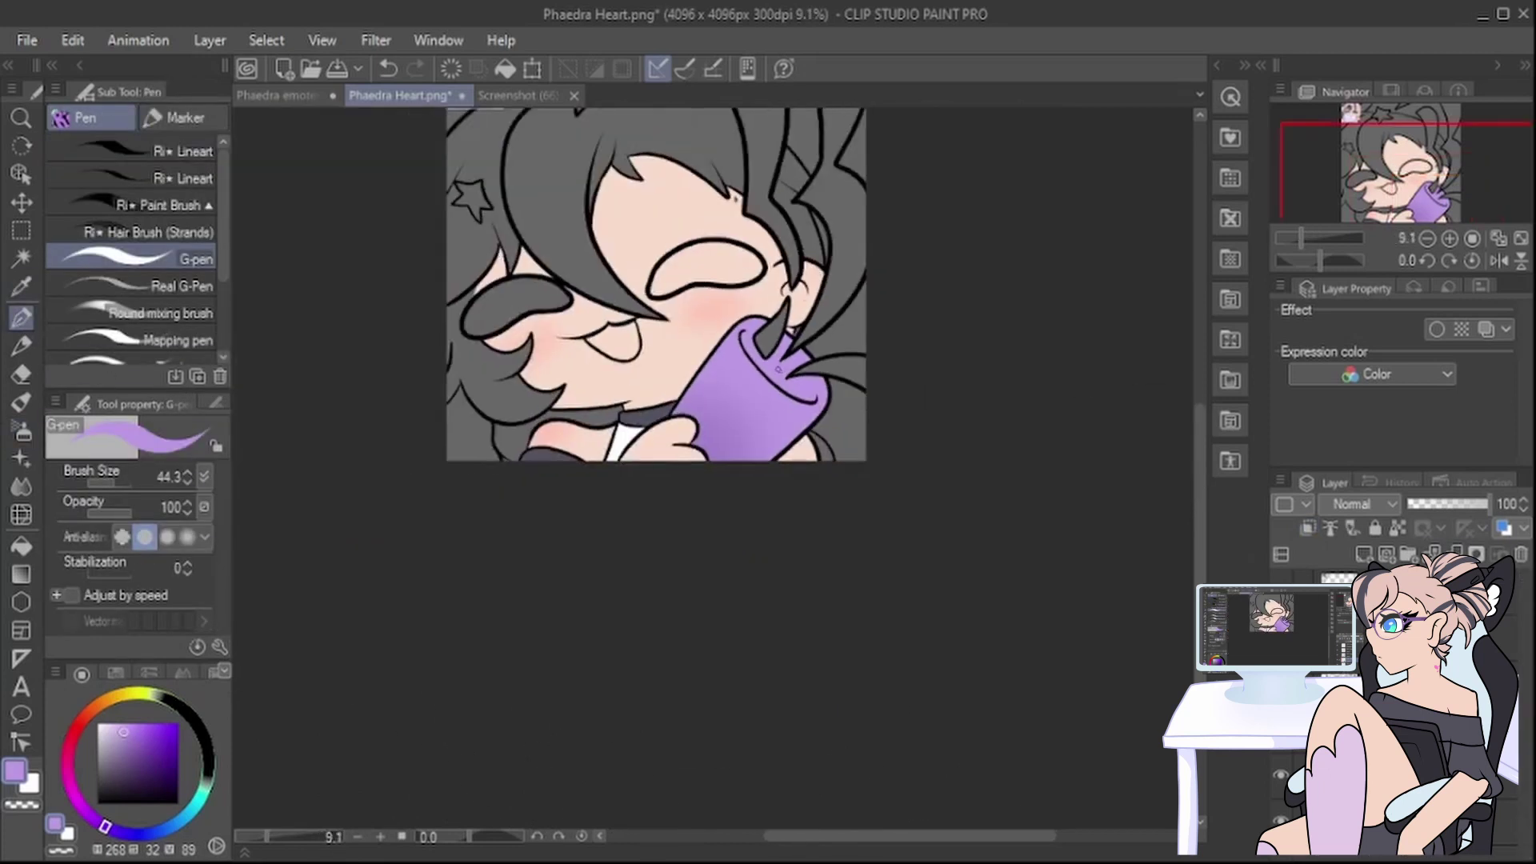
# Step: Sample the skin colour from the face and paint over the grey spot beside the fringe tip with the G-pen
pyautogui.scroll(3, 917, 258)
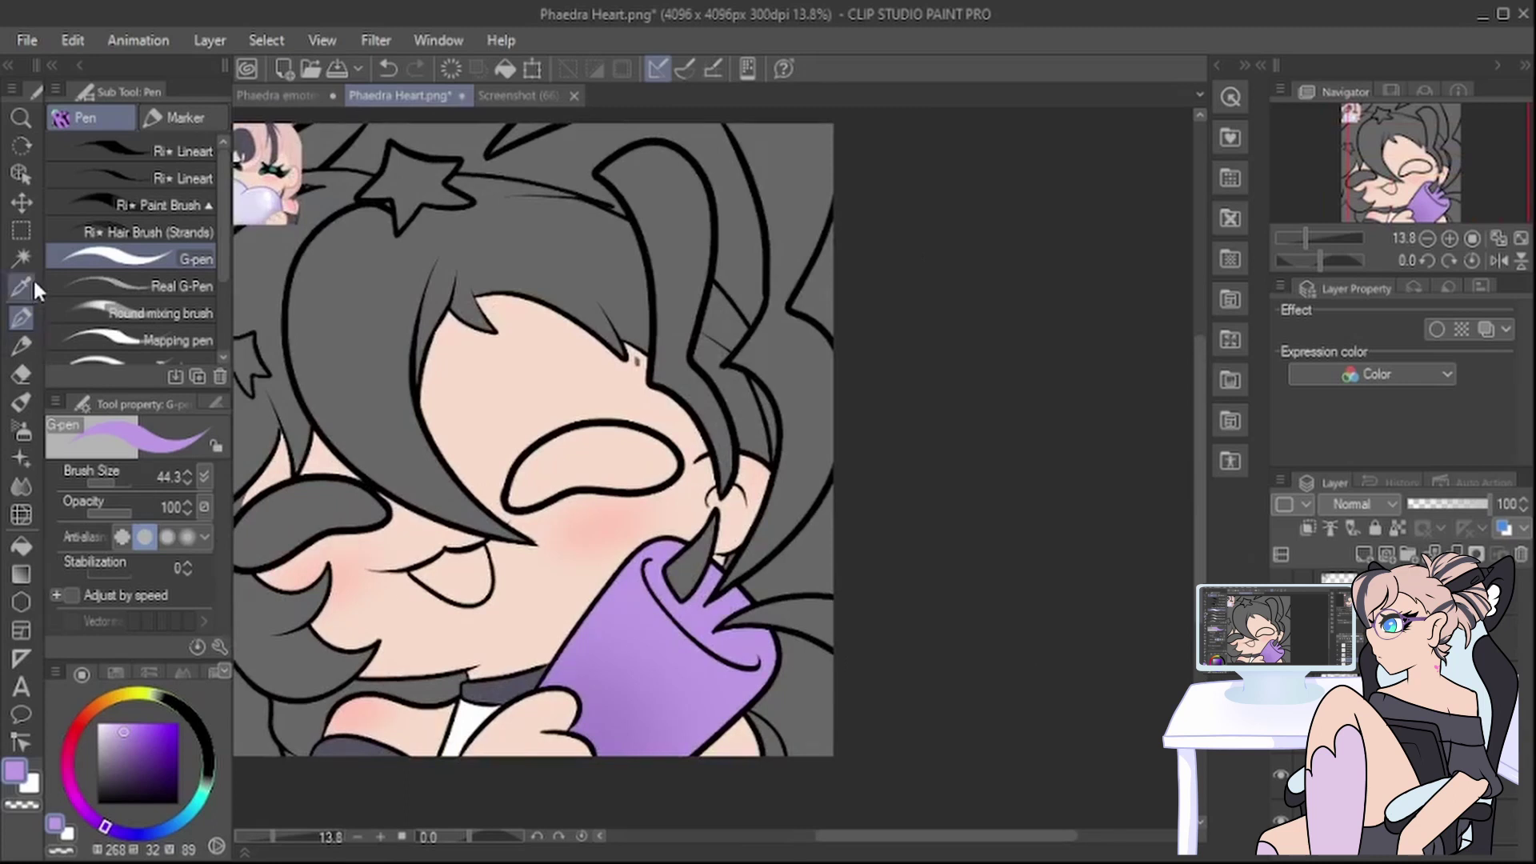
pyautogui.click(22, 286)
pyautogui.click(515, 377)
pyautogui.click(21, 317)
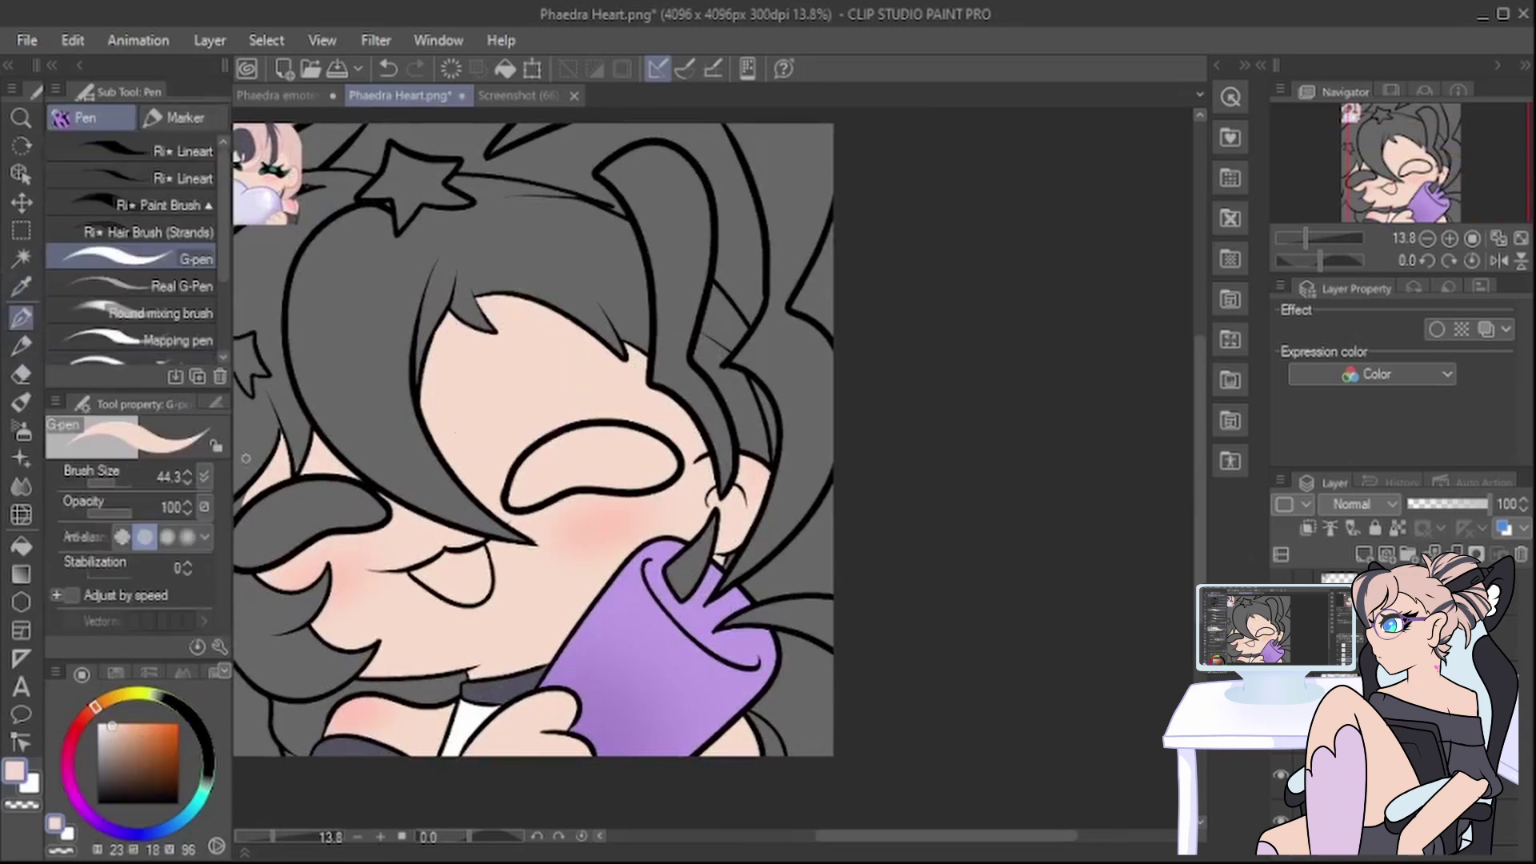
# Step: Set the drawing colour to a light mint green with hue 154
pyautogui.press('i')
pyautogui.moveTo(109, 703); pyautogui.dragTo(208, 768)
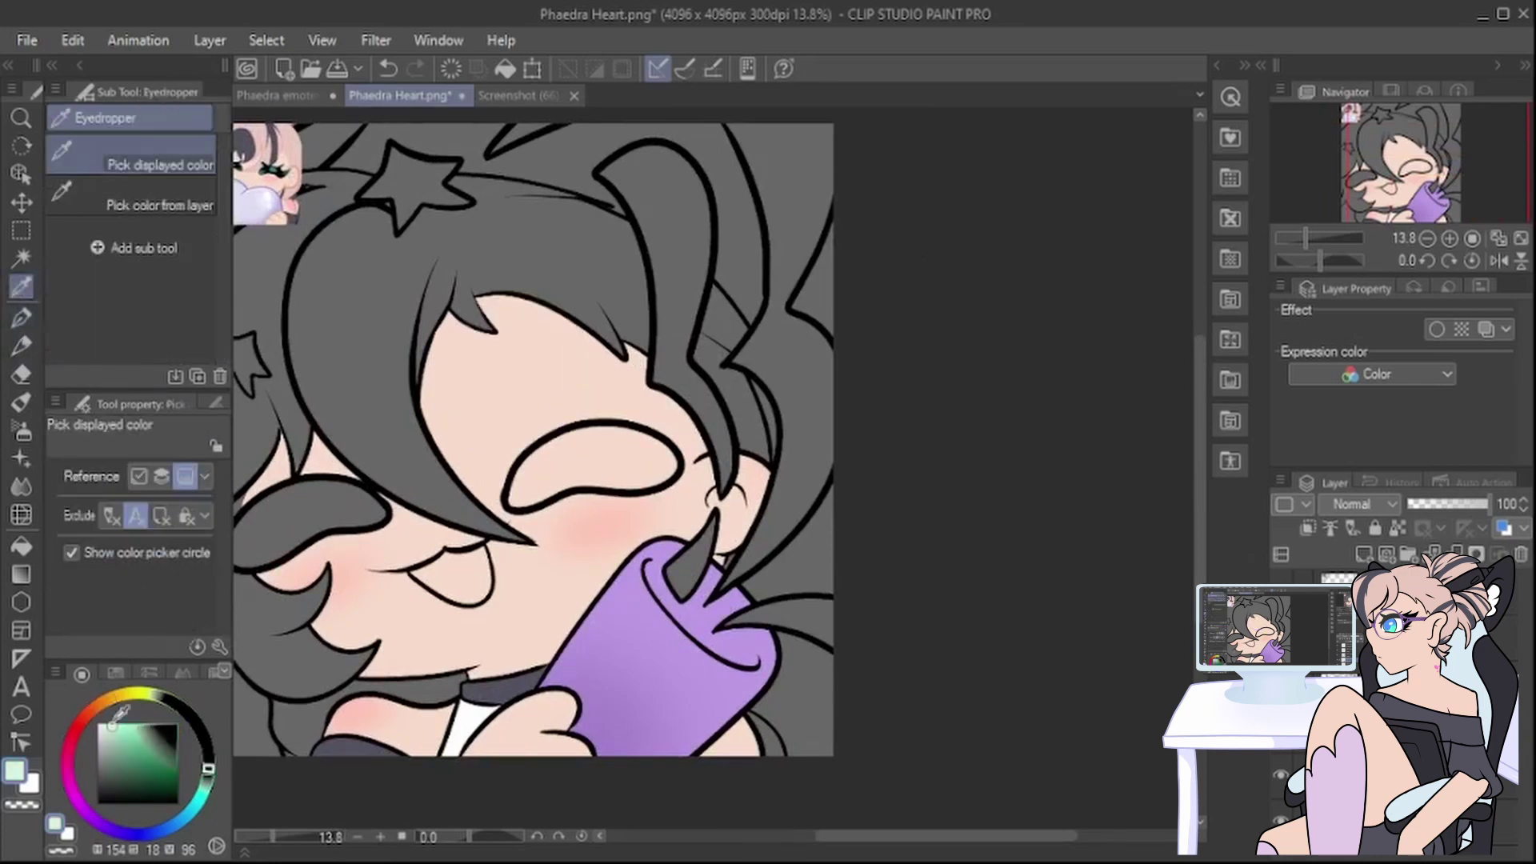
pyautogui.click(121, 724)
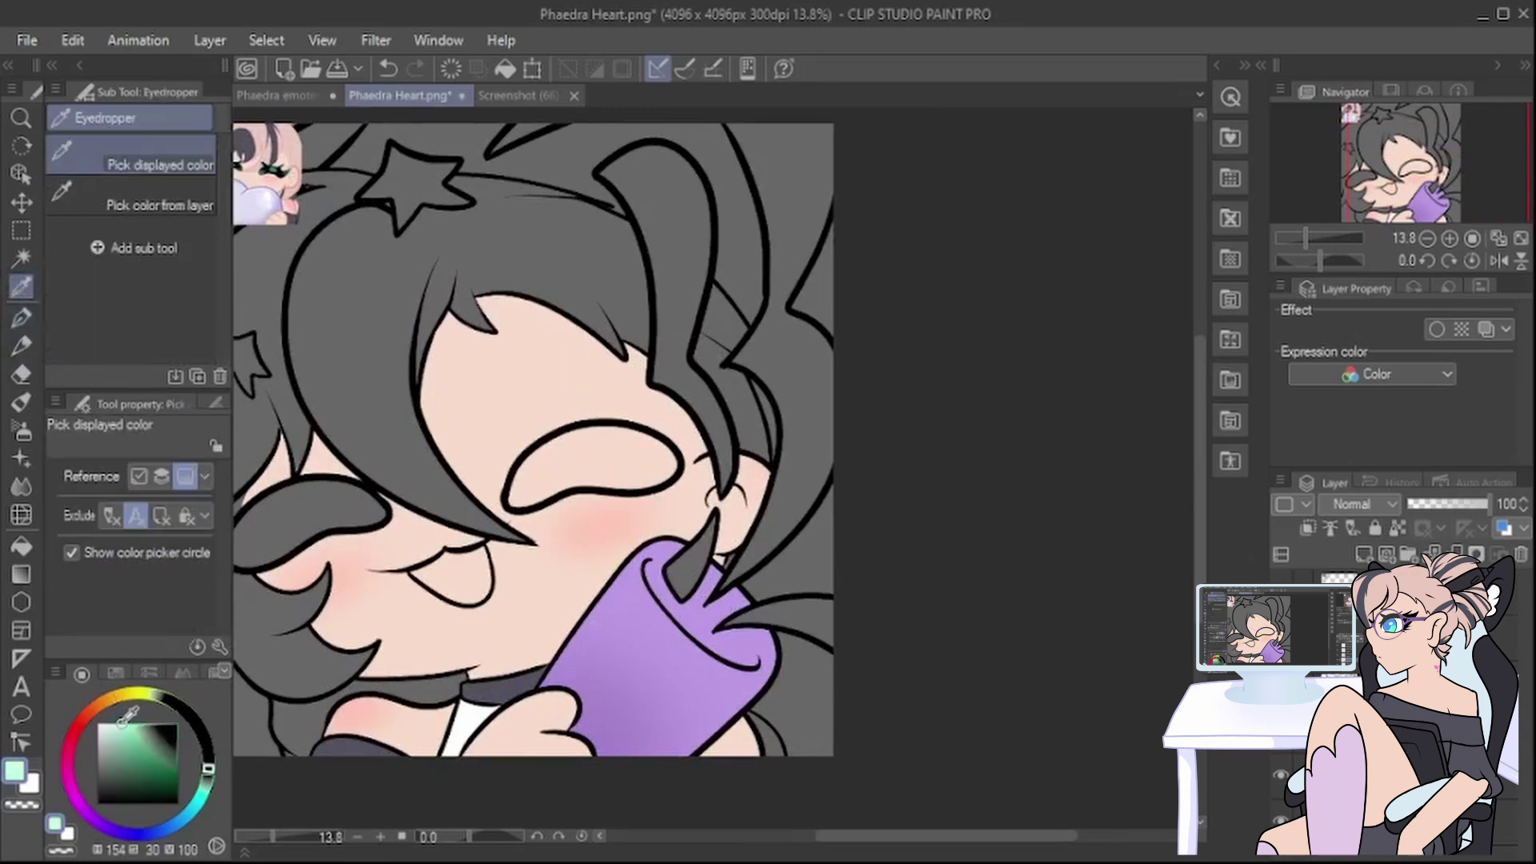
pyautogui.click(22, 318)
# Step: Open the giftbox snapshot as a reference, sample light green from its ribbon, and return to the Phaedra Heart drawing
pyautogui.hotkey('alt', 'Tab')
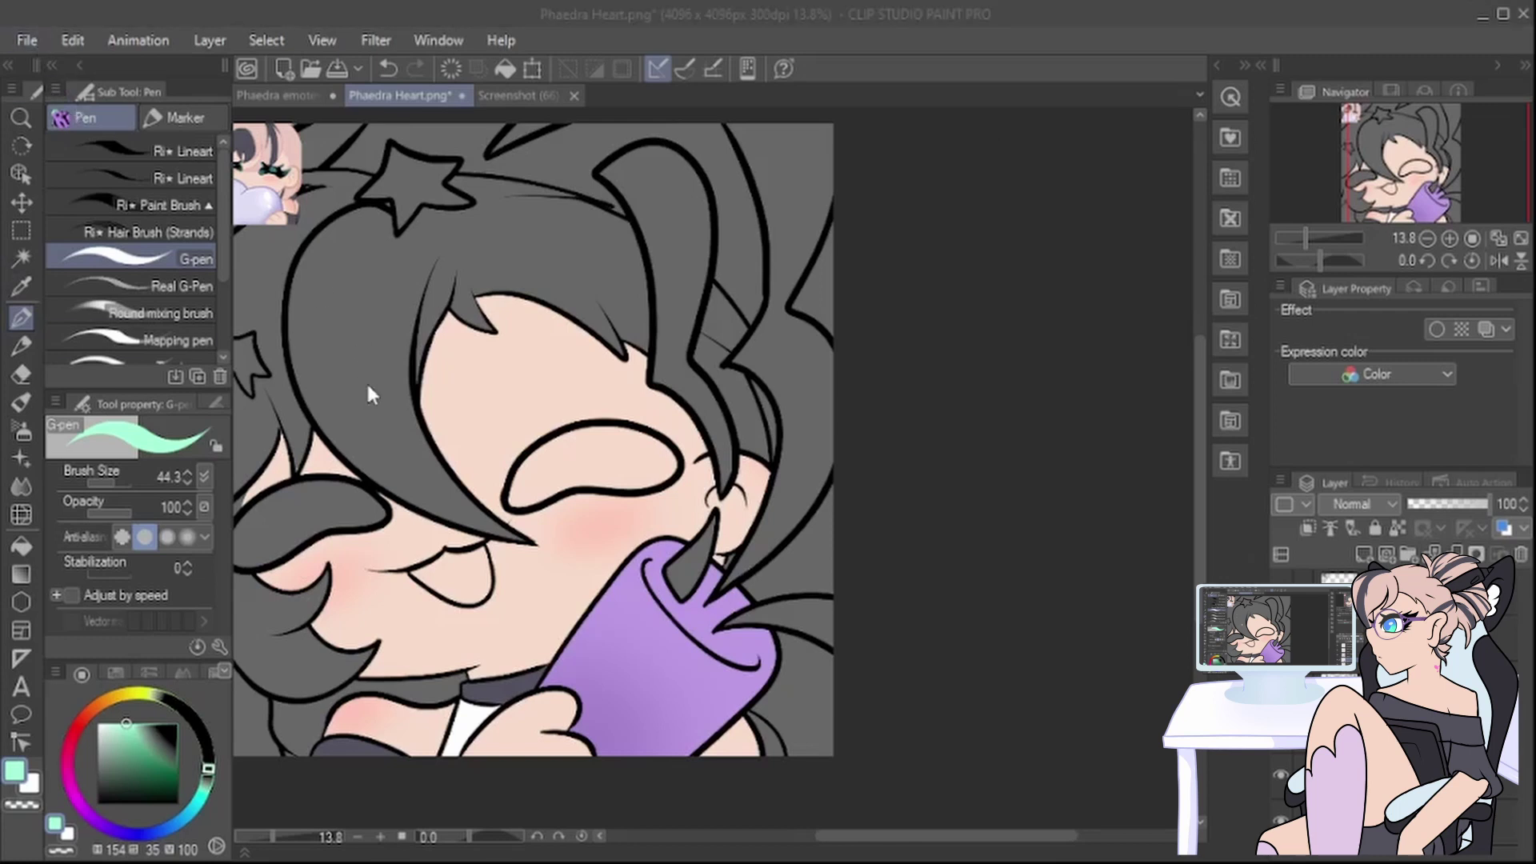
pyautogui.doubleClick(348, 336)
pyautogui.scroll(2, 772, 440)
pyautogui.press('i')
pyautogui.click(803, 390)
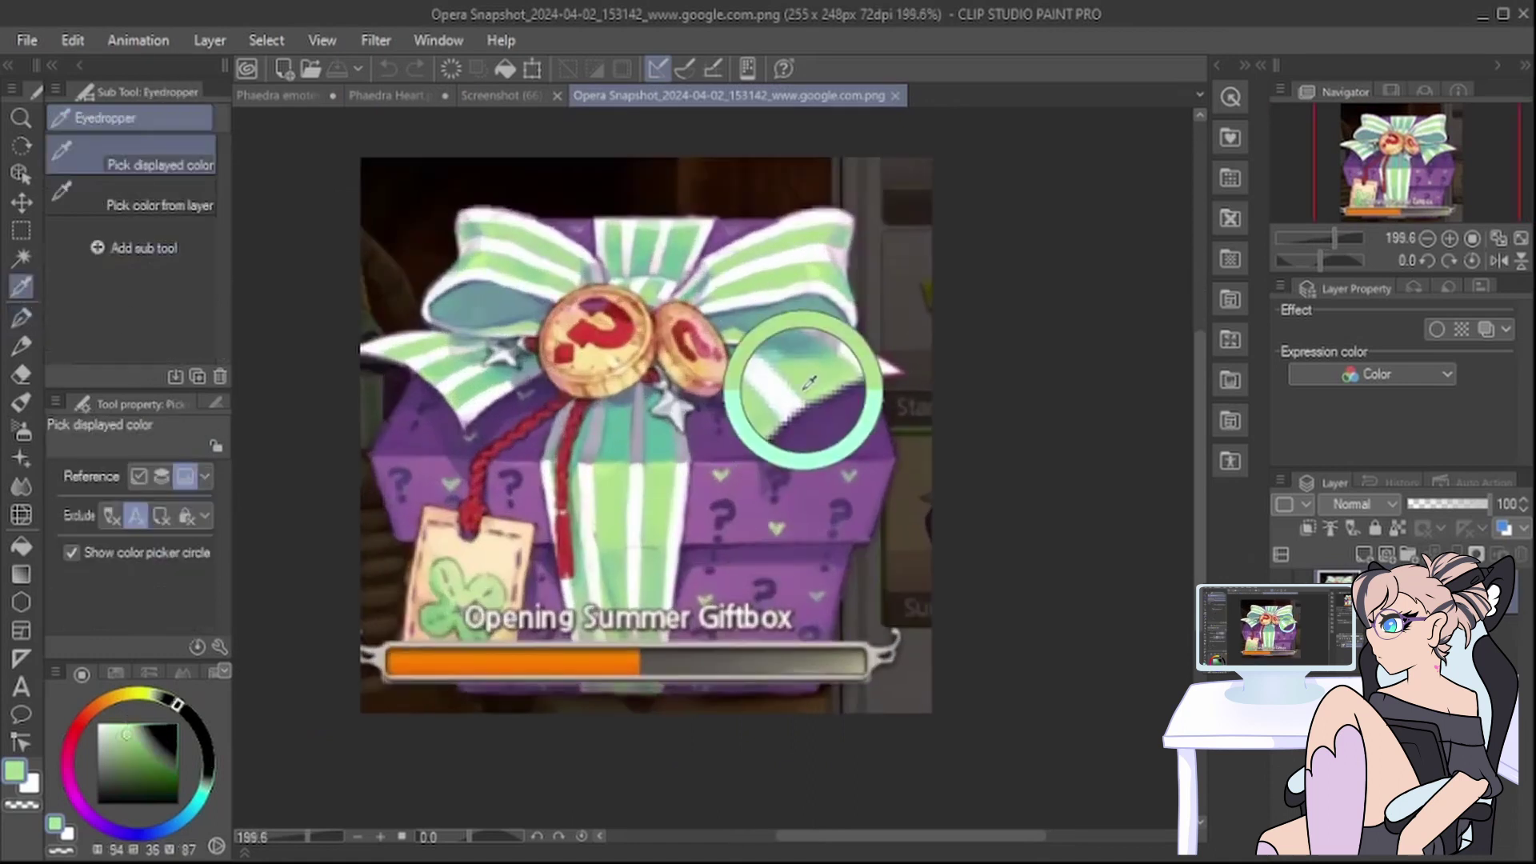
pyautogui.click(290, 98)
pyautogui.click(21, 317)
pyautogui.click(398, 96)
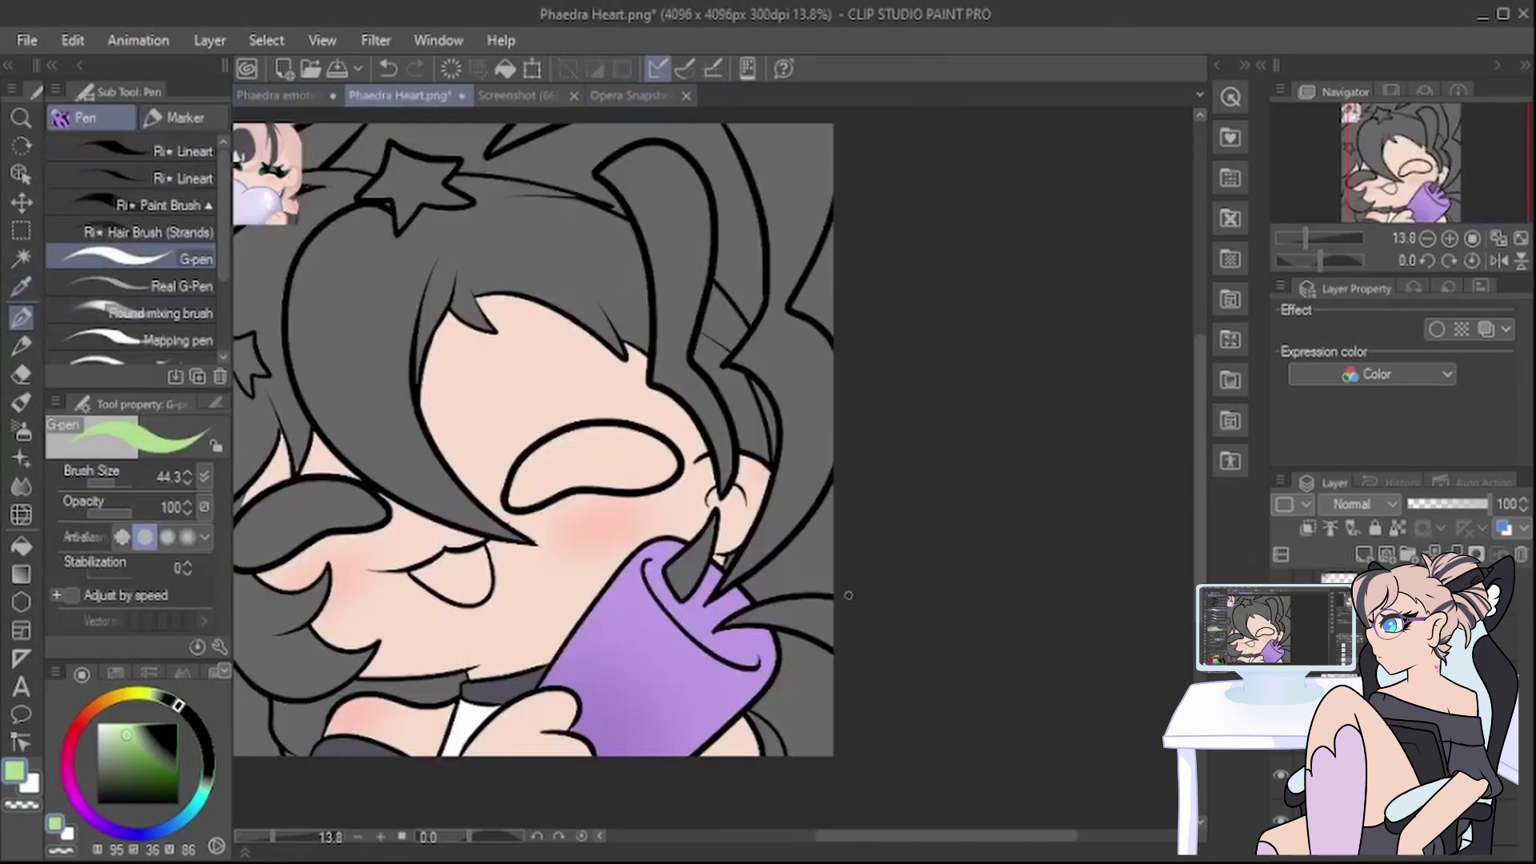
# Step: Outline the wavy streamer along the canvas's right edge in light green with the G-pen at size 44.3, and fill its interior
pyautogui.scroll(2, 848, 595)
pyautogui.moveTo(685, 591)
pyautogui.mouseDown()
pyautogui.moveTo(770, 516)
pyautogui.moveTo(733, 506)
pyautogui.moveTo(807, 474)
pyautogui.moveTo(819, 436)
pyautogui.mouseUp()
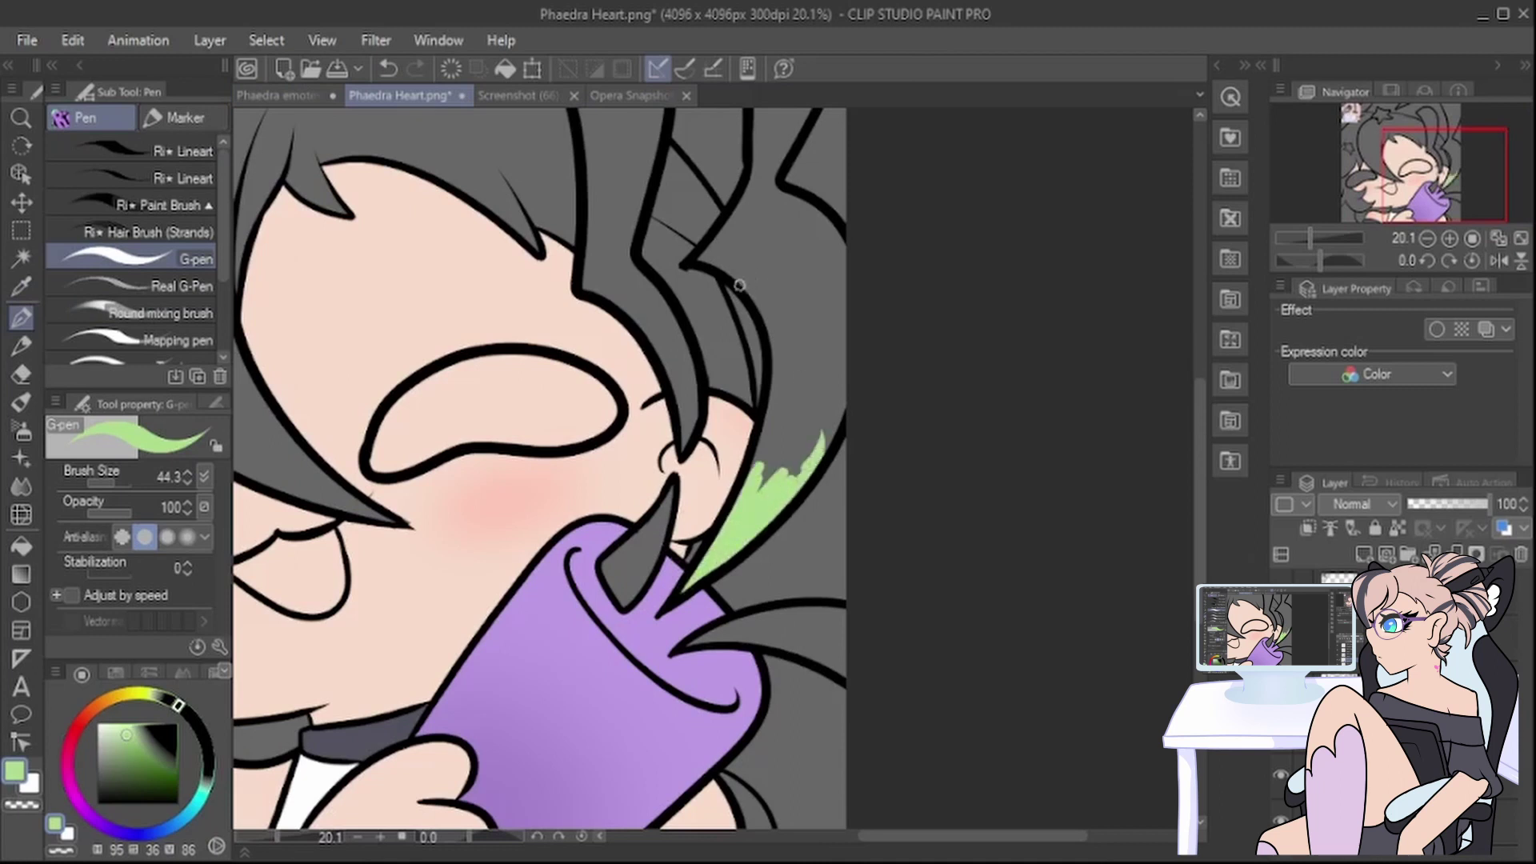
pyautogui.moveTo(703, 260)
pyautogui.mouseDown()
pyautogui.moveTo(776, 360)
pyautogui.moveTo(765, 478)
pyautogui.mouseUp()
pyautogui.moveTo(840, 456); pyautogui.dragTo(849, 315)
pyautogui.scroll(3, 880, 304)
pyautogui.scroll(3, 908, 281)
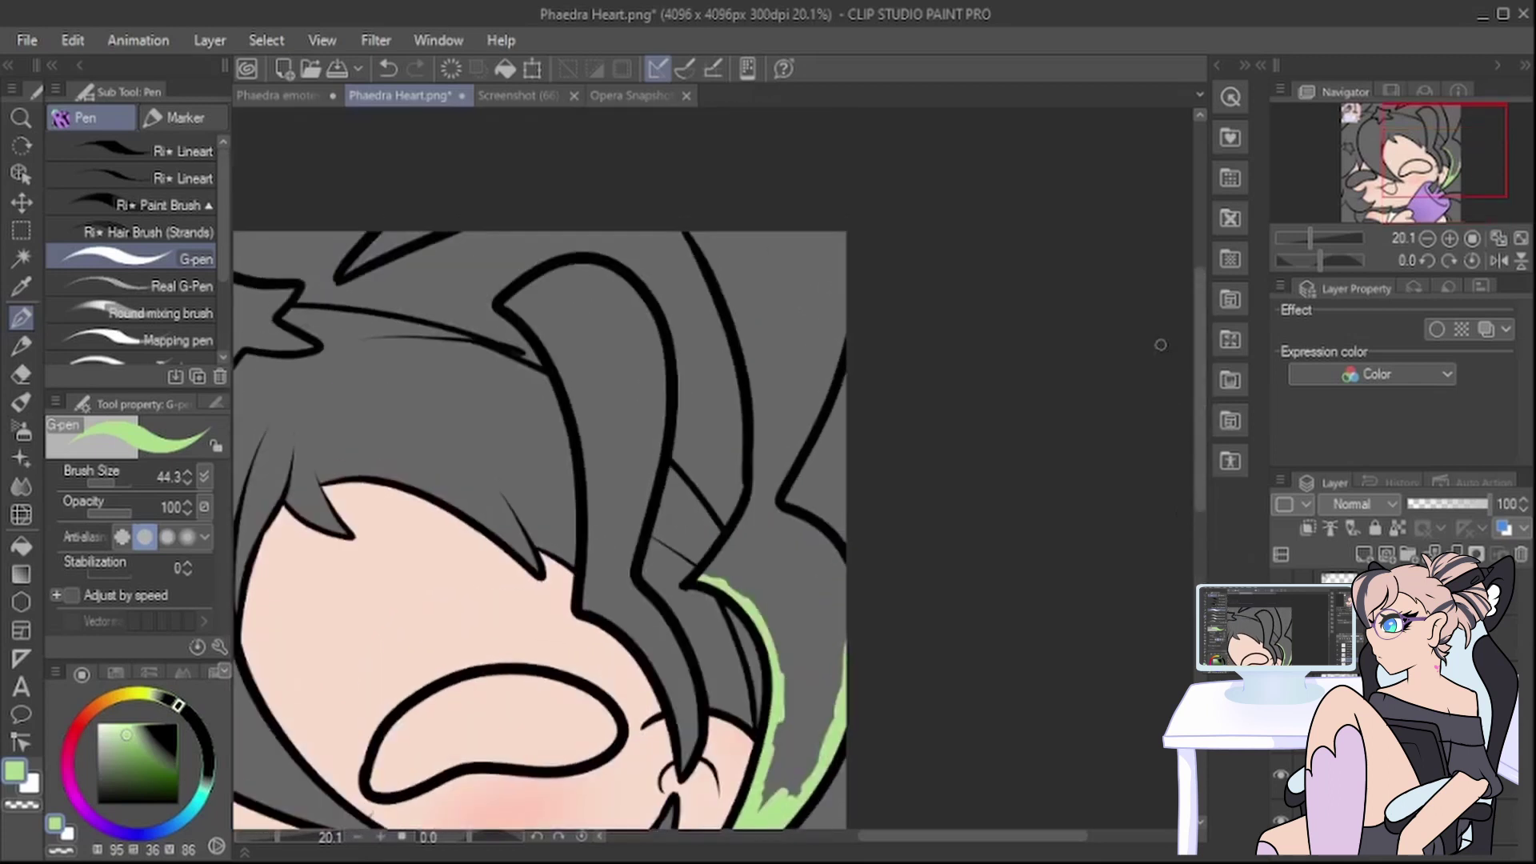
pyautogui.moveTo(717, 265)
pyautogui.mouseDown()
pyautogui.moveTo(753, 280)
pyautogui.moveTo(832, 234)
pyautogui.moveTo(839, 312)
pyautogui.moveTo(817, 404)
pyautogui.moveTo(766, 507)
pyautogui.moveTo(826, 538)
pyautogui.moveTo(845, 585)
pyautogui.mouseUp()
pyautogui.moveTo(707, 568)
pyautogui.mouseDown()
pyautogui.moveTo(741, 516)
pyautogui.moveTo(756, 413)
pyautogui.moveTo(725, 276)
pyautogui.mouseUp()
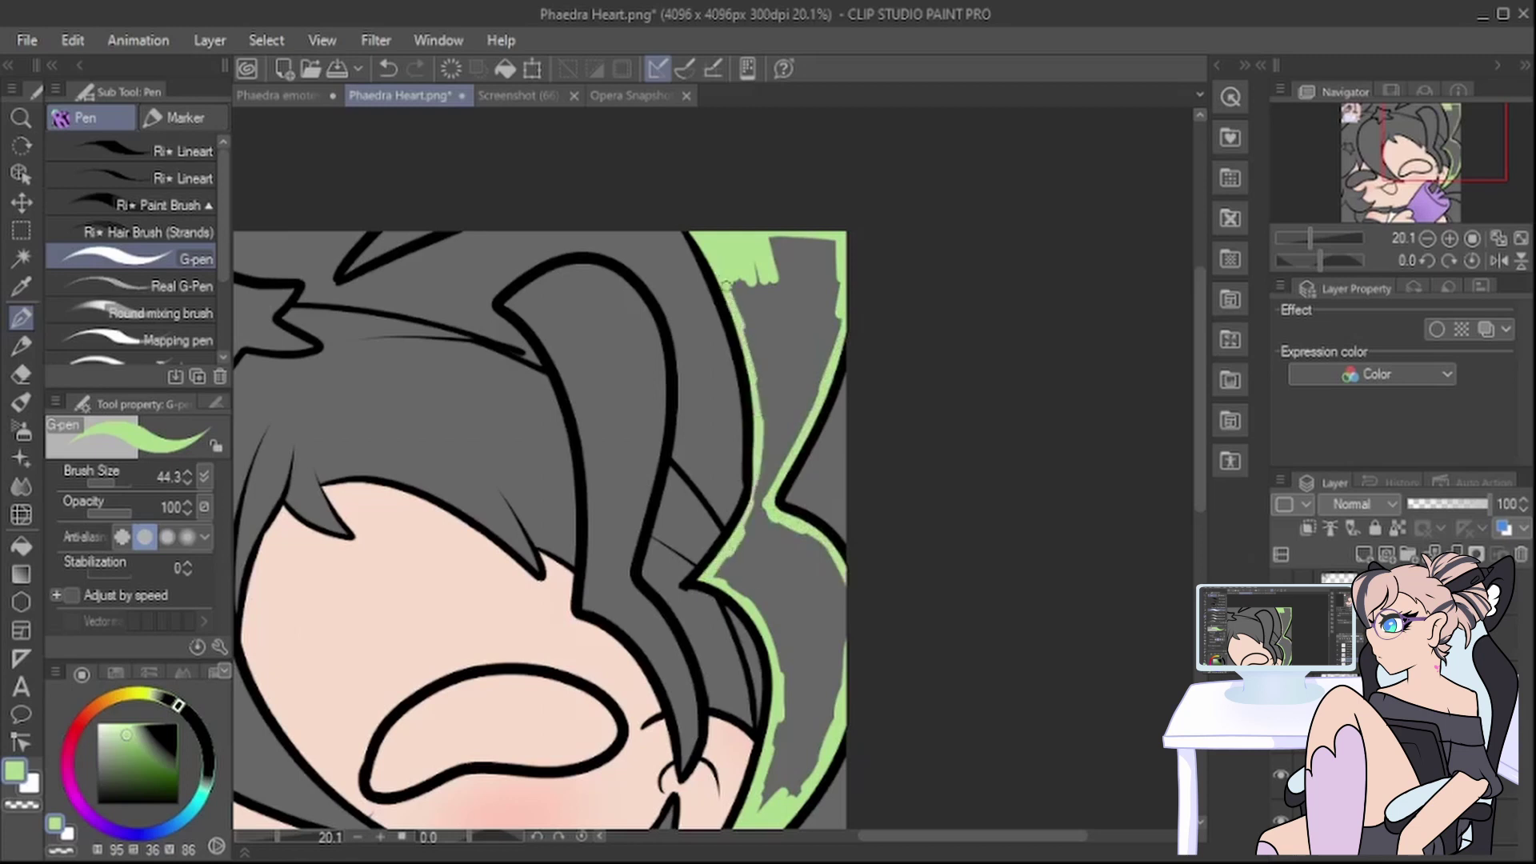
pyautogui.click(21, 545)
pyautogui.click(785, 360)
pyautogui.click(19, 320)
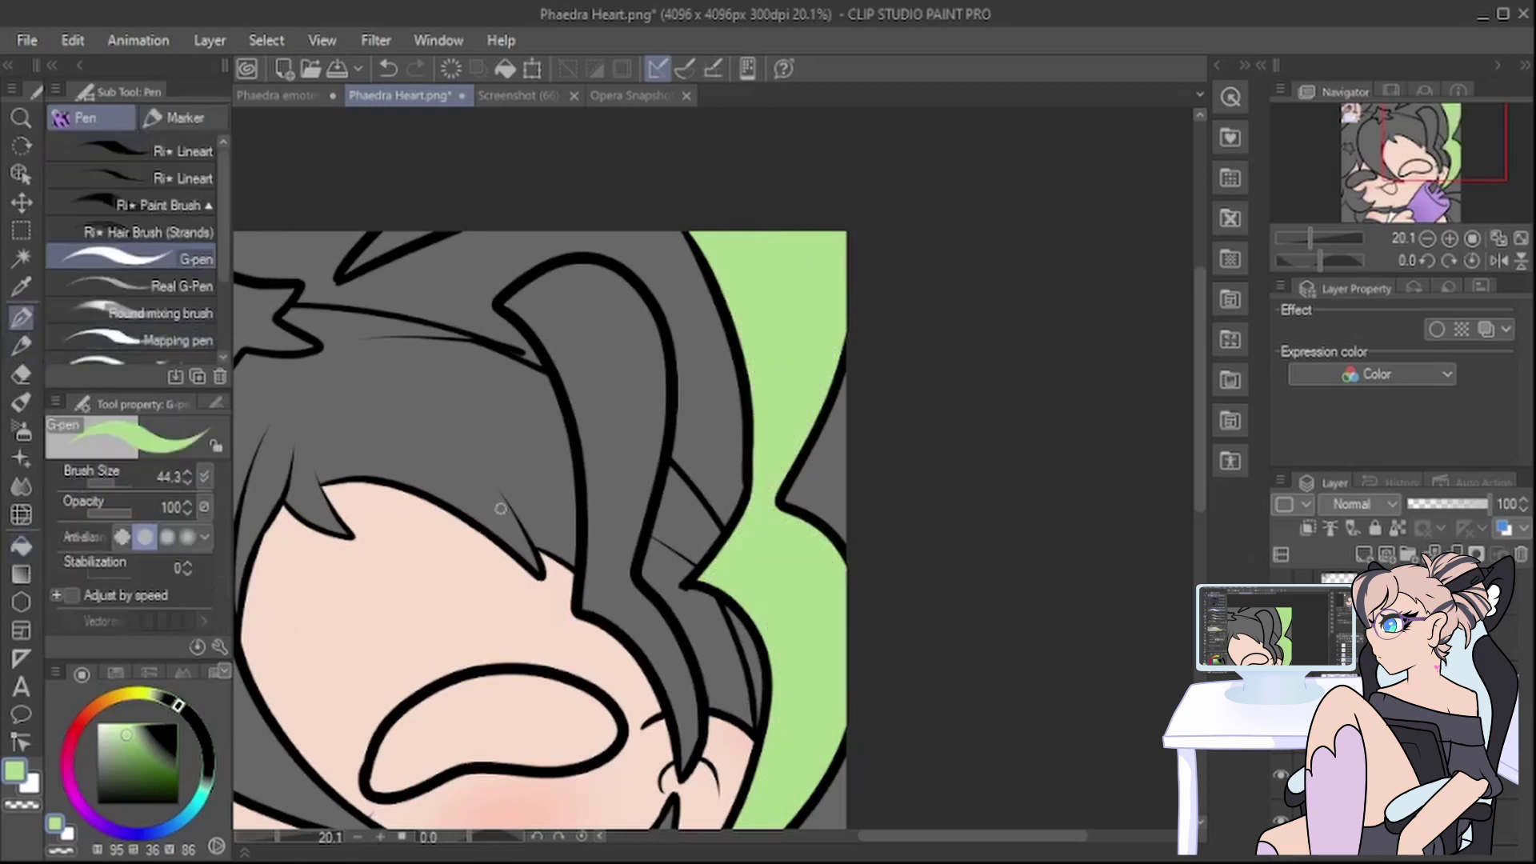
# Step: Paint the streamer piece near the large hair star light green, and clean up stray paint with the hard eraser
pyautogui.scroll(-2, 596, 305)
pyautogui.scroll(-2, 597, 306)
pyautogui.scroll(4, 322, 267)
pyautogui.click(1373, 589)
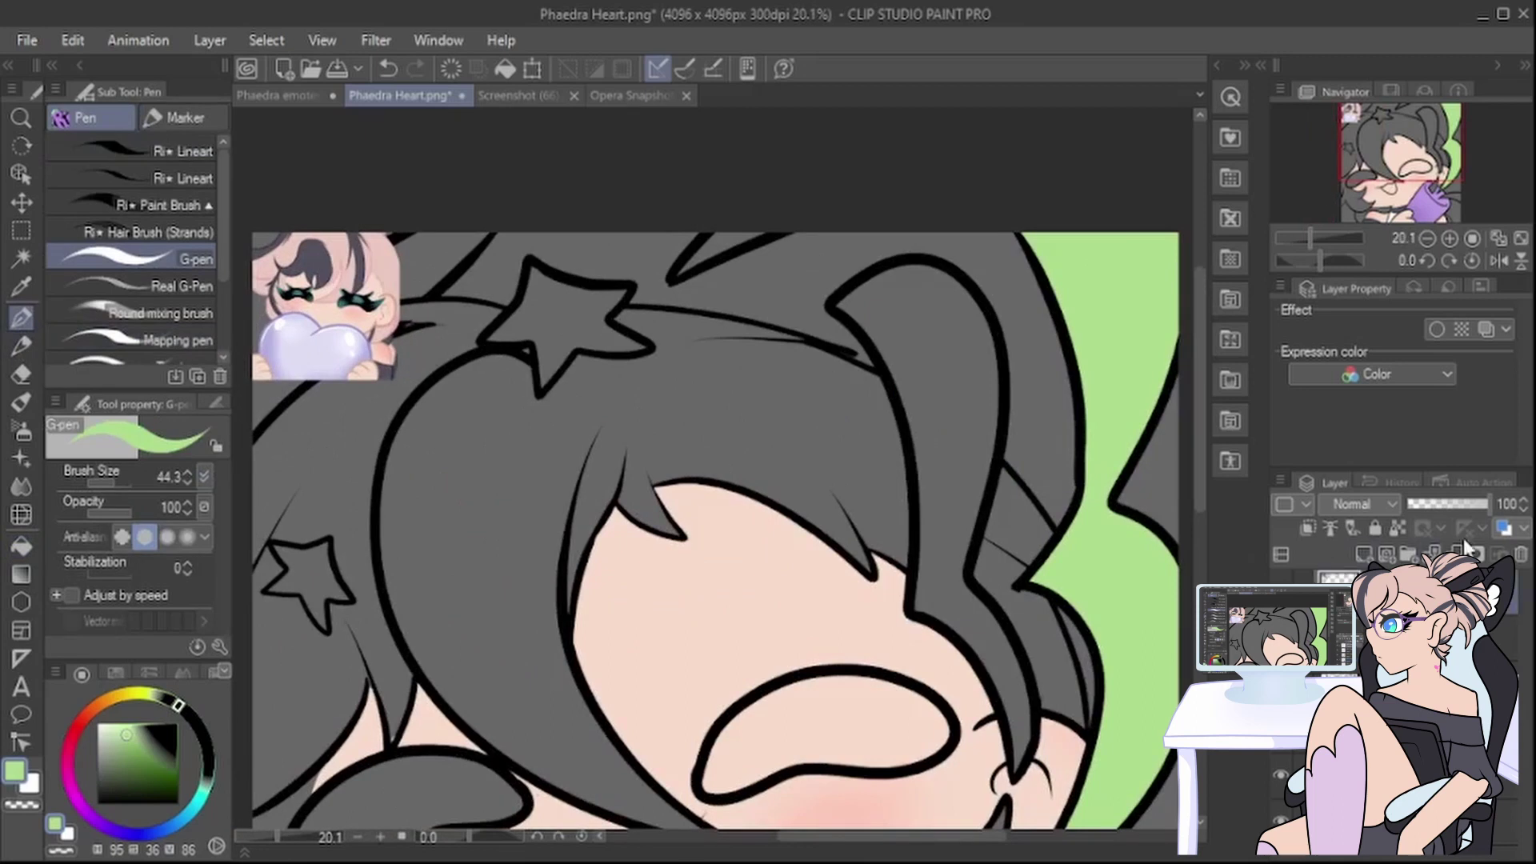
pyautogui.moveTo(1464, 504); pyautogui.dragTo(1407, 504)
pyautogui.moveTo(324, 294)
pyautogui.mouseDown()
pyautogui.moveTo(430, 221)
pyautogui.moveTo(353, 278)
pyautogui.moveTo(345, 308)
pyautogui.moveTo(415, 292)
pyautogui.moveTo(476, 238)
pyautogui.moveTo(390, 282)
pyautogui.mouseUp()
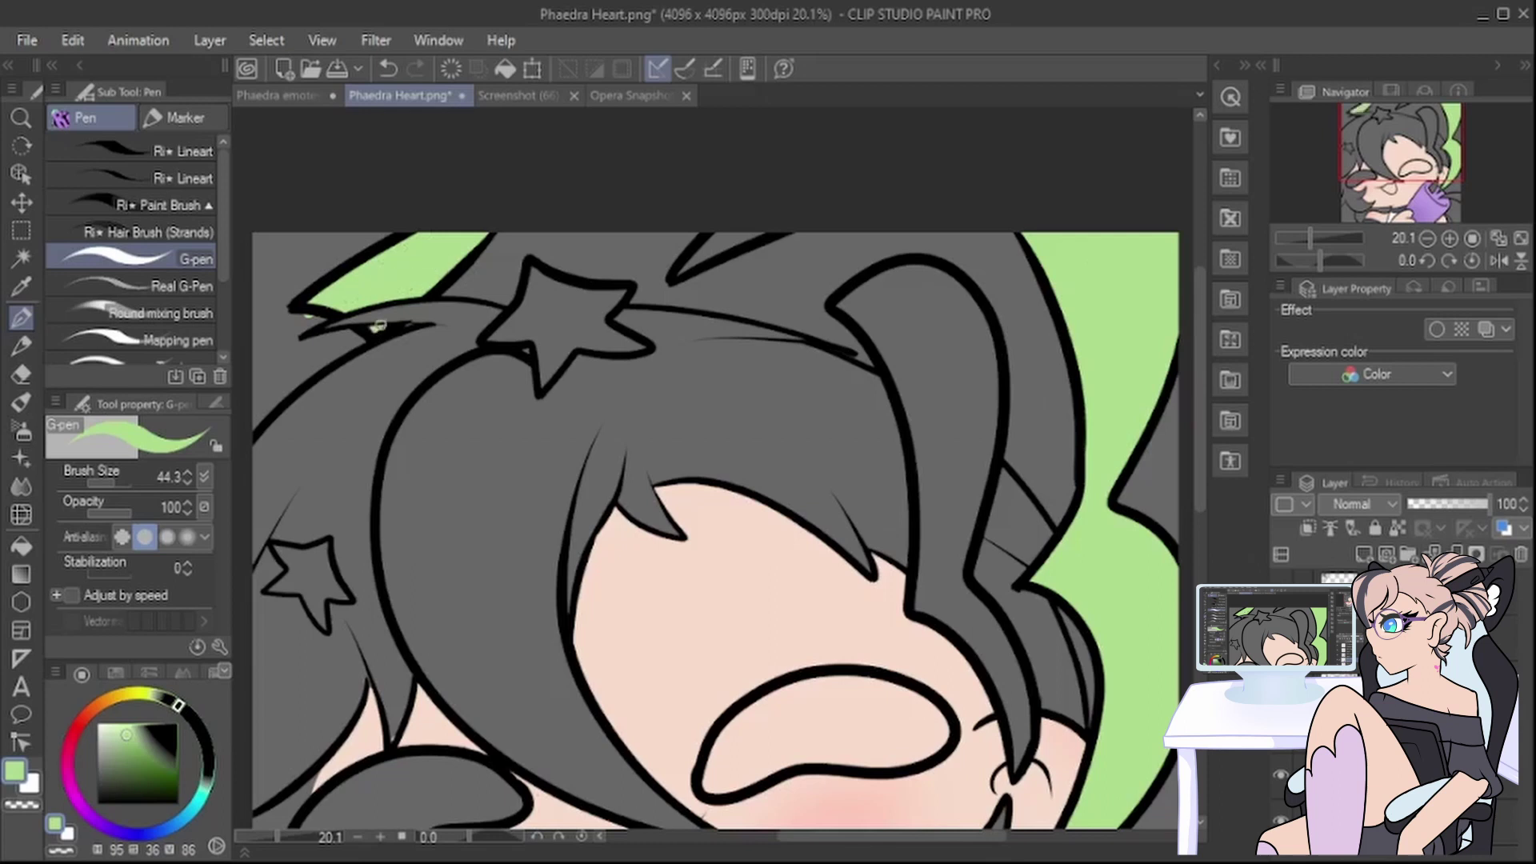
pyautogui.press('e')
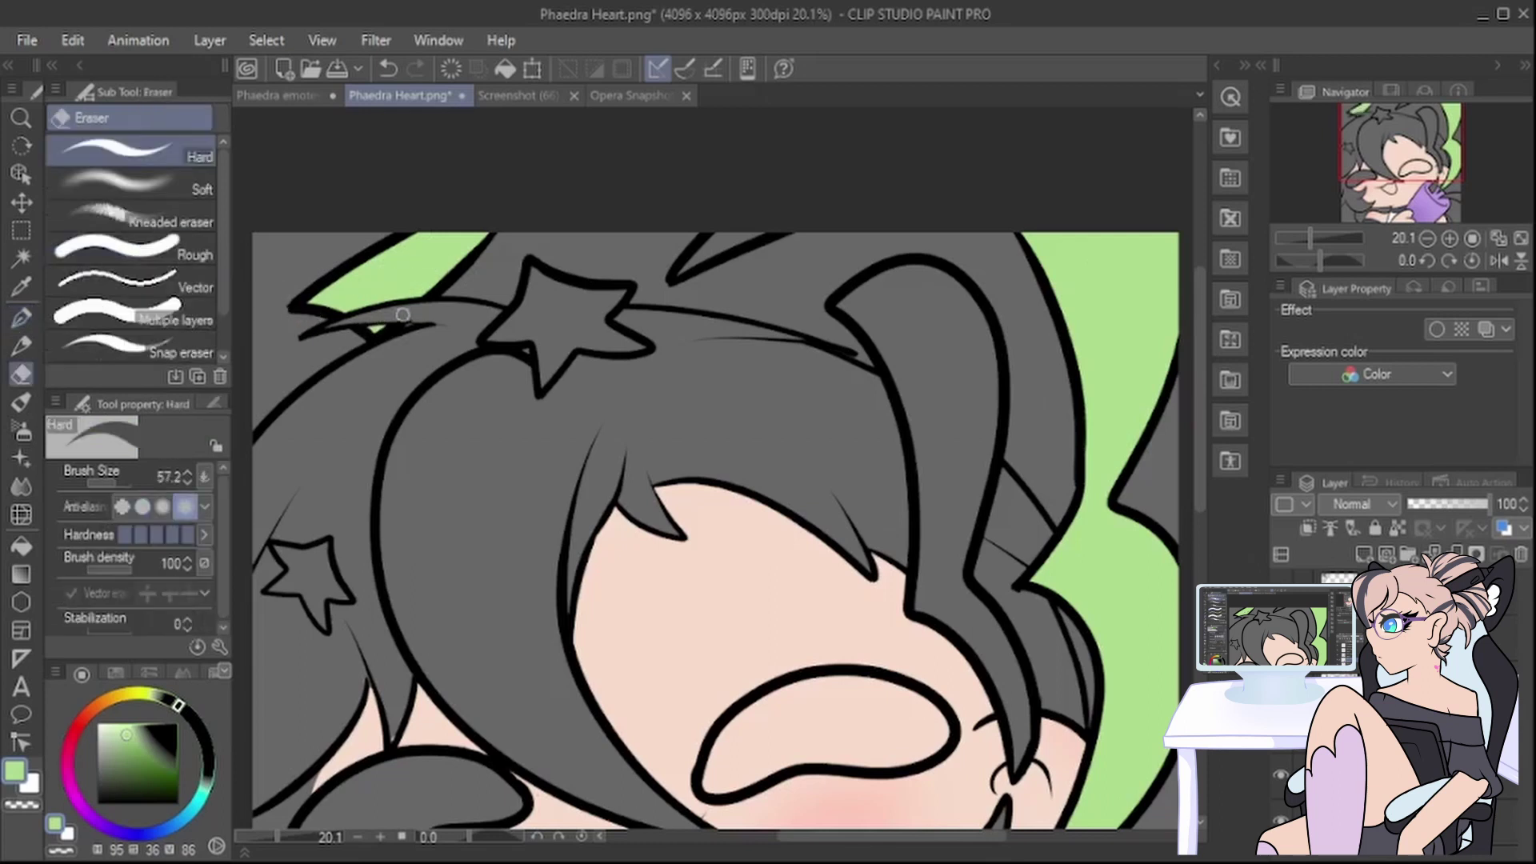
pyautogui.click(22, 317)
# Step: Sample pale yellow from the coin in the giftbox snapshot and return to the Phaedra Heart drawing with the G-pen active
pyautogui.click(629, 96)
pyautogui.click(22, 286)
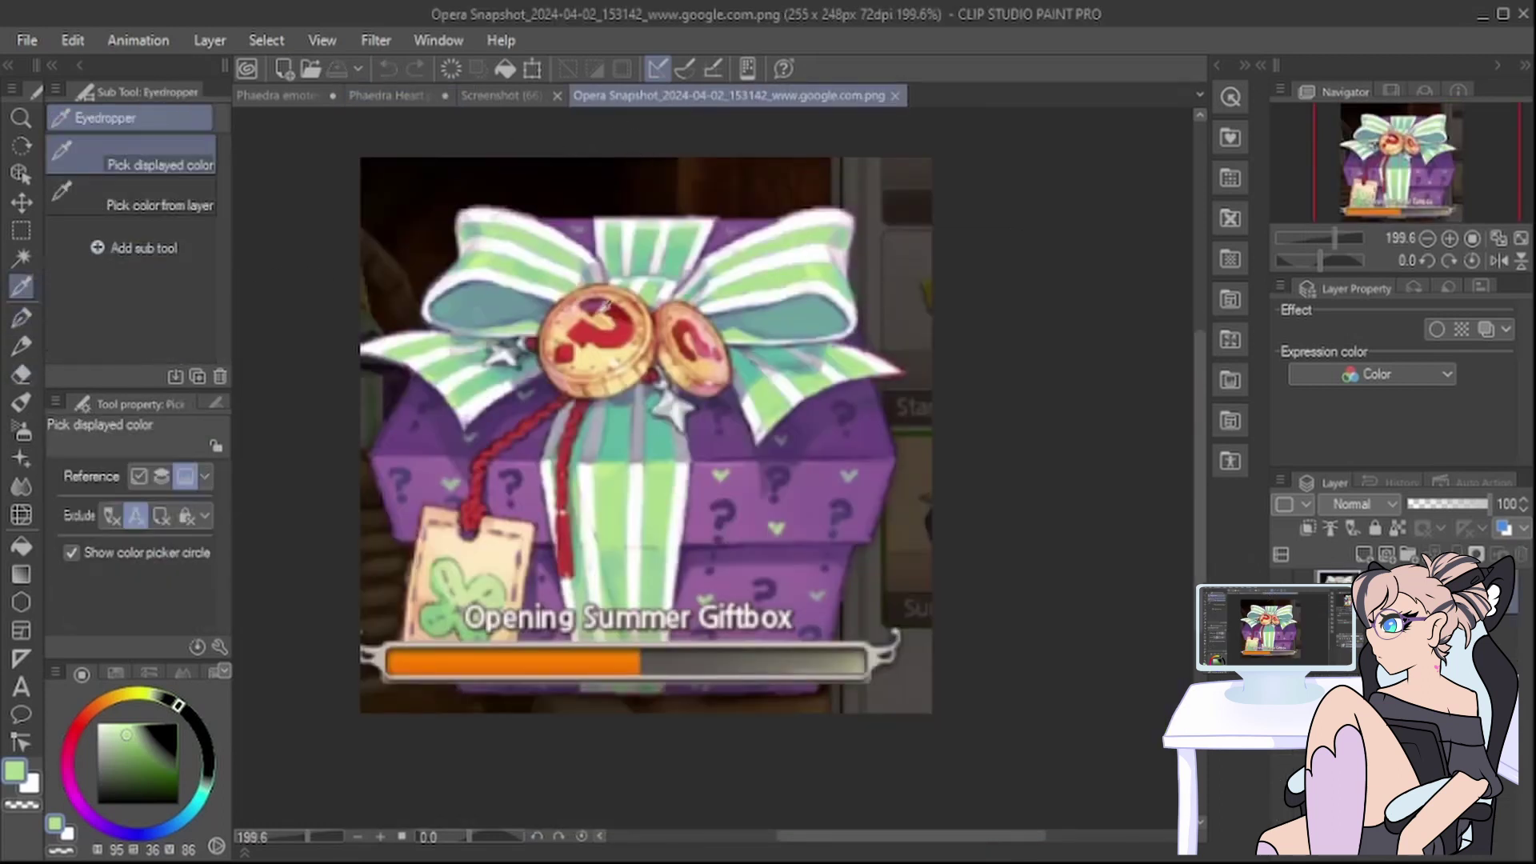
pyautogui.click(599, 360)
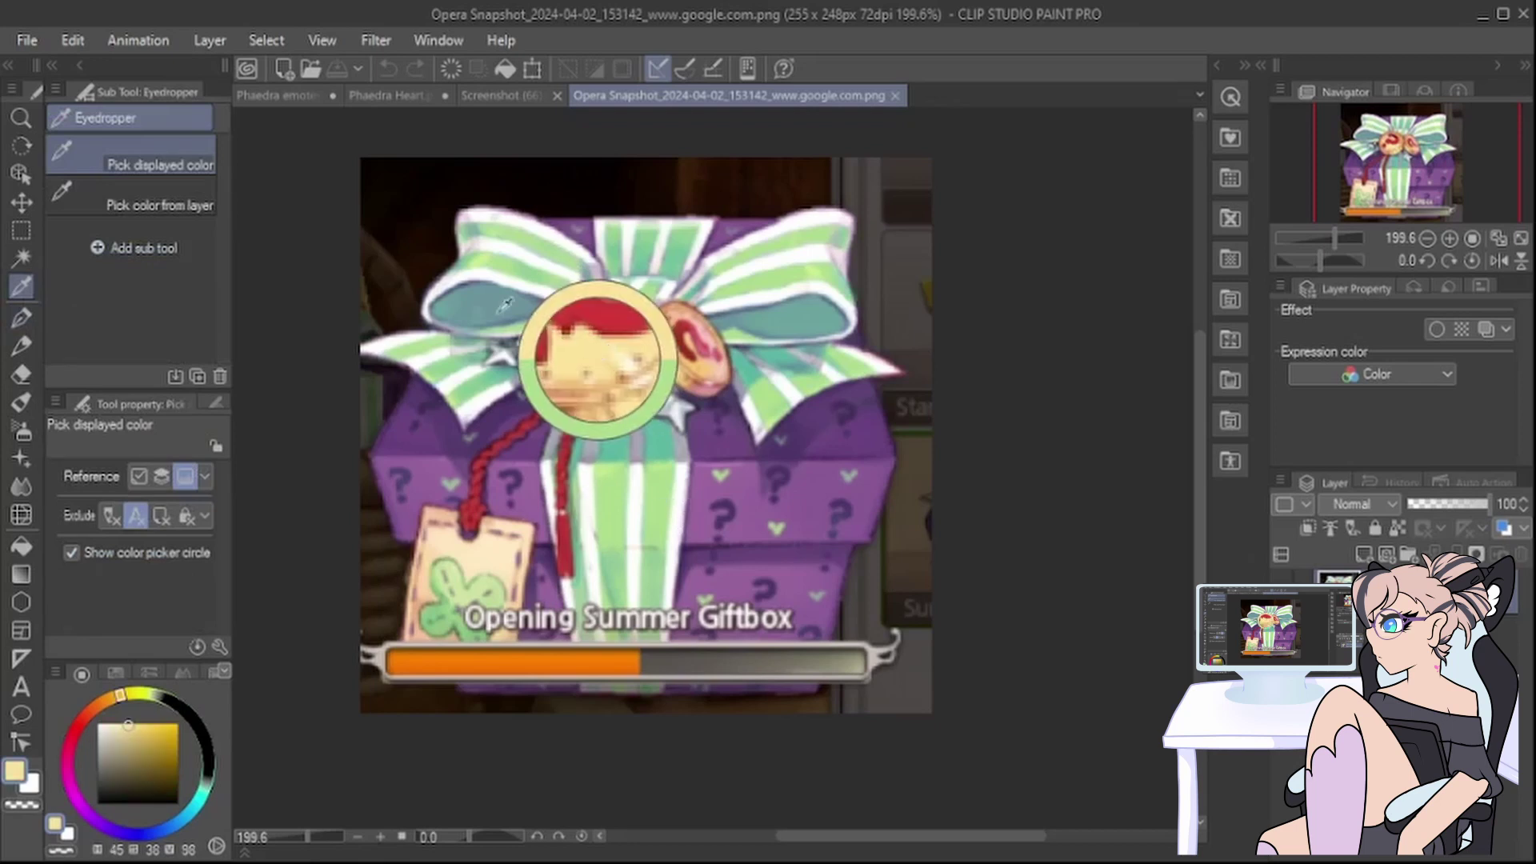
pyautogui.click(249, 96)
pyautogui.click(22, 315)
pyautogui.click(421, 97)
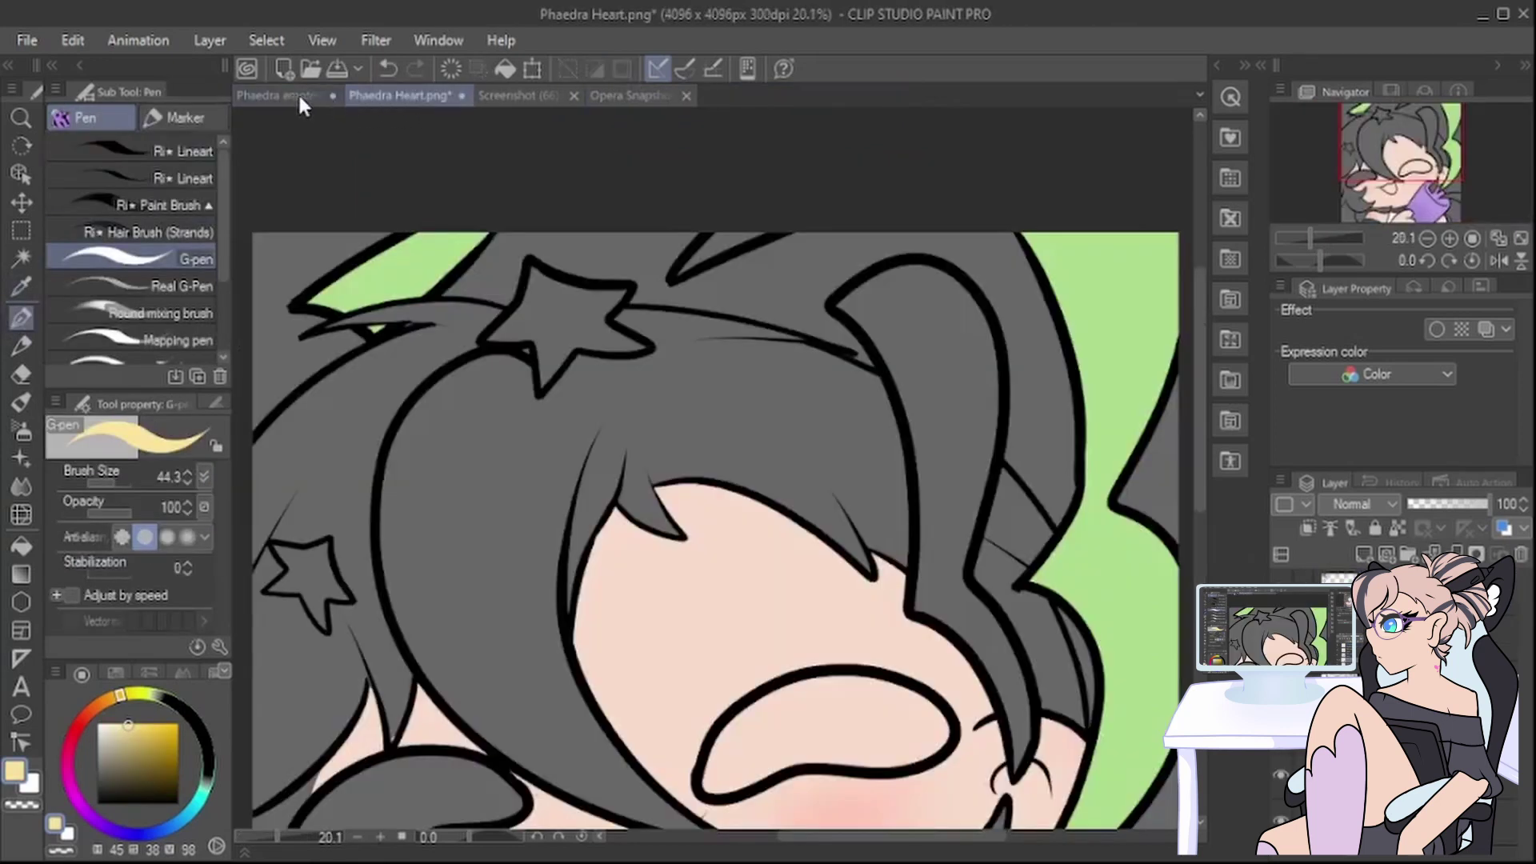
# Step: Reorder the open documents so that Phaedra Heart comes before the Phaedra emotes grid, and show Phaedra Heart
pyautogui.moveTo(412, 96)
pyautogui.mouseDown()
pyautogui.moveTo(632, 97)
pyautogui.moveTo(400, 96)
pyautogui.mouseUp()
pyautogui.moveTo(291, 96); pyautogui.dragTo(405, 89)
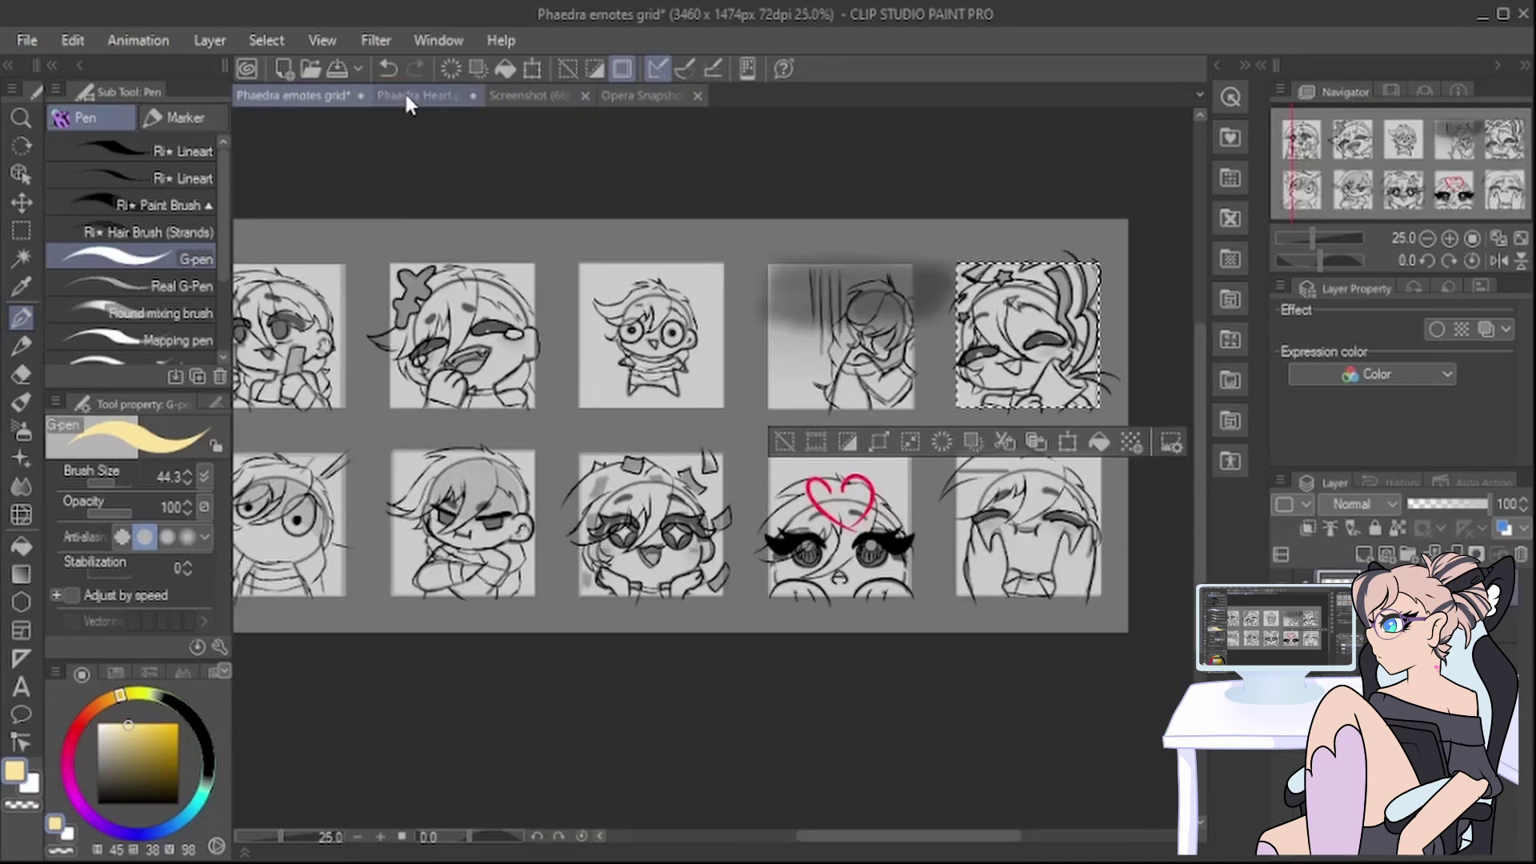
pyautogui.click(266, 94)
# Step: Paint the pointed streamer tip in the purple cylinder's opening pale yellow with the G-pen, and clean its edges with the hard eraser
pyautogui.scroll(-8, 574, 346)
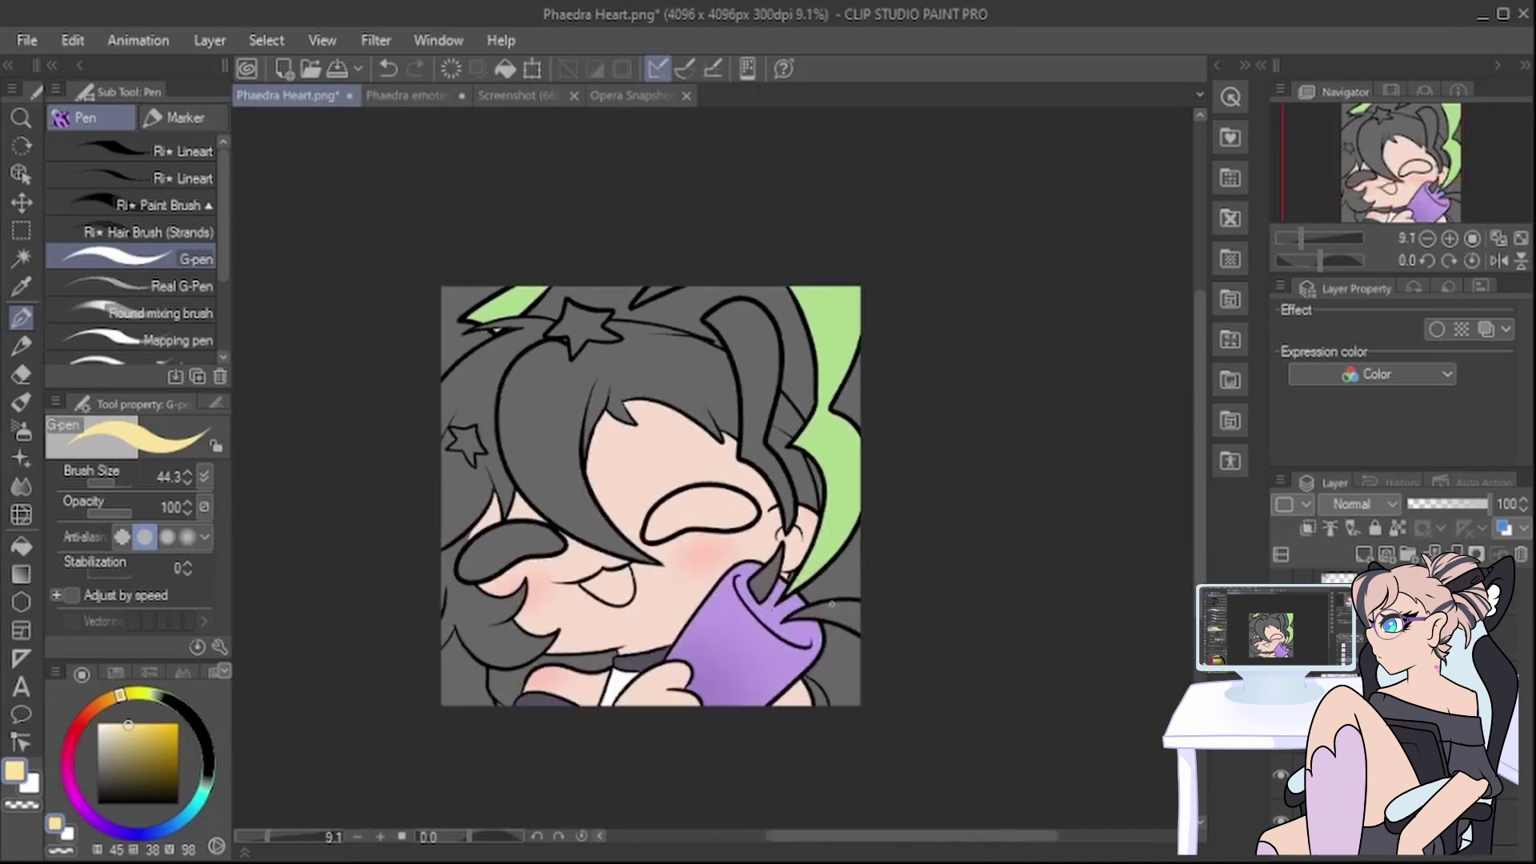
pyautogui.scroll(5, 853, 621)
pyautogui.scroll(3, 853, 620)
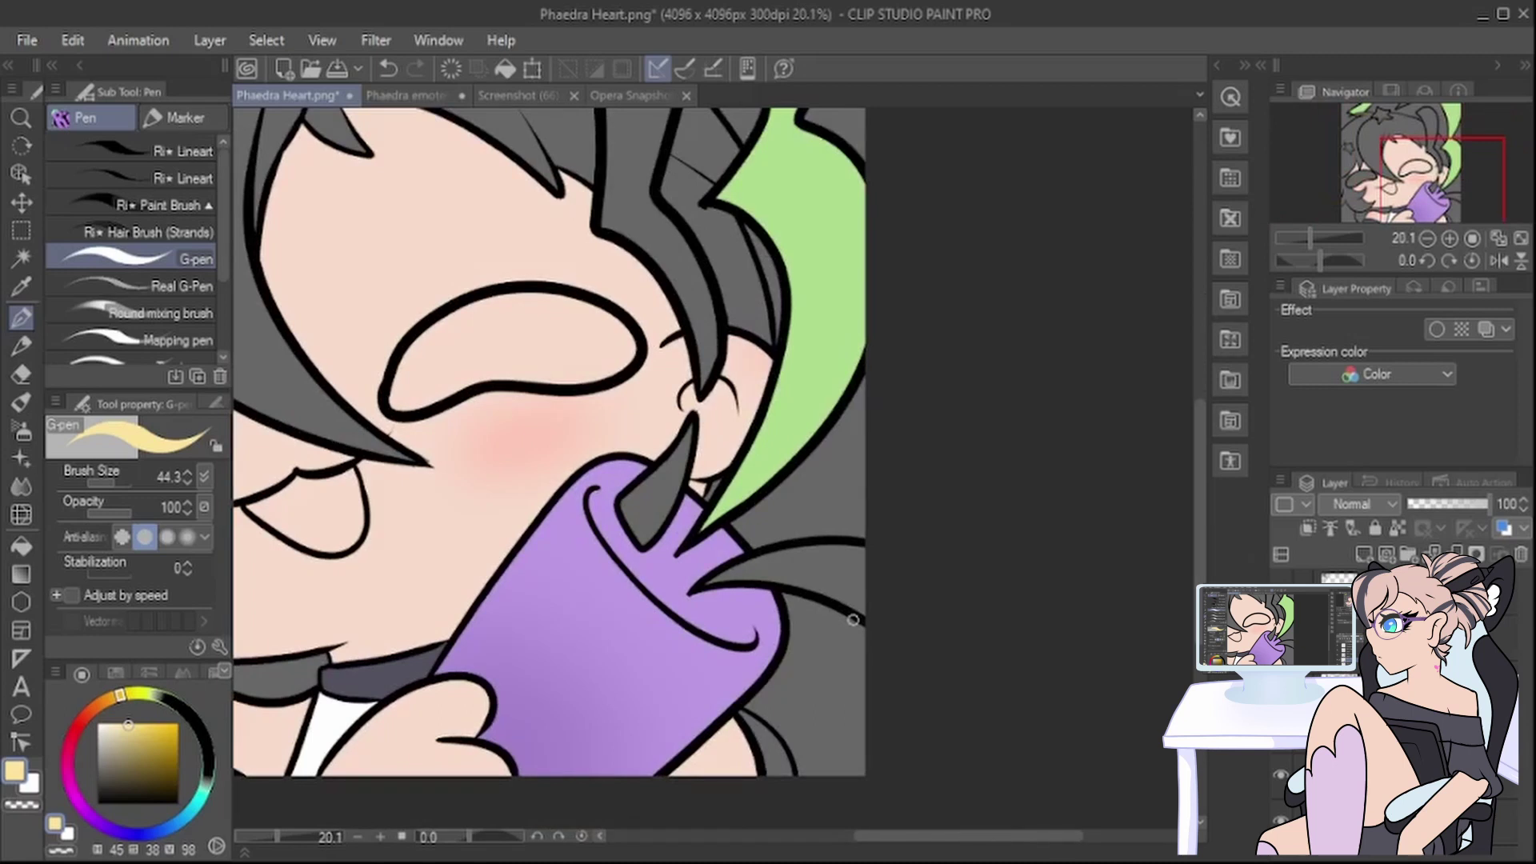
pyautogui.scroll(2, 708, 589)
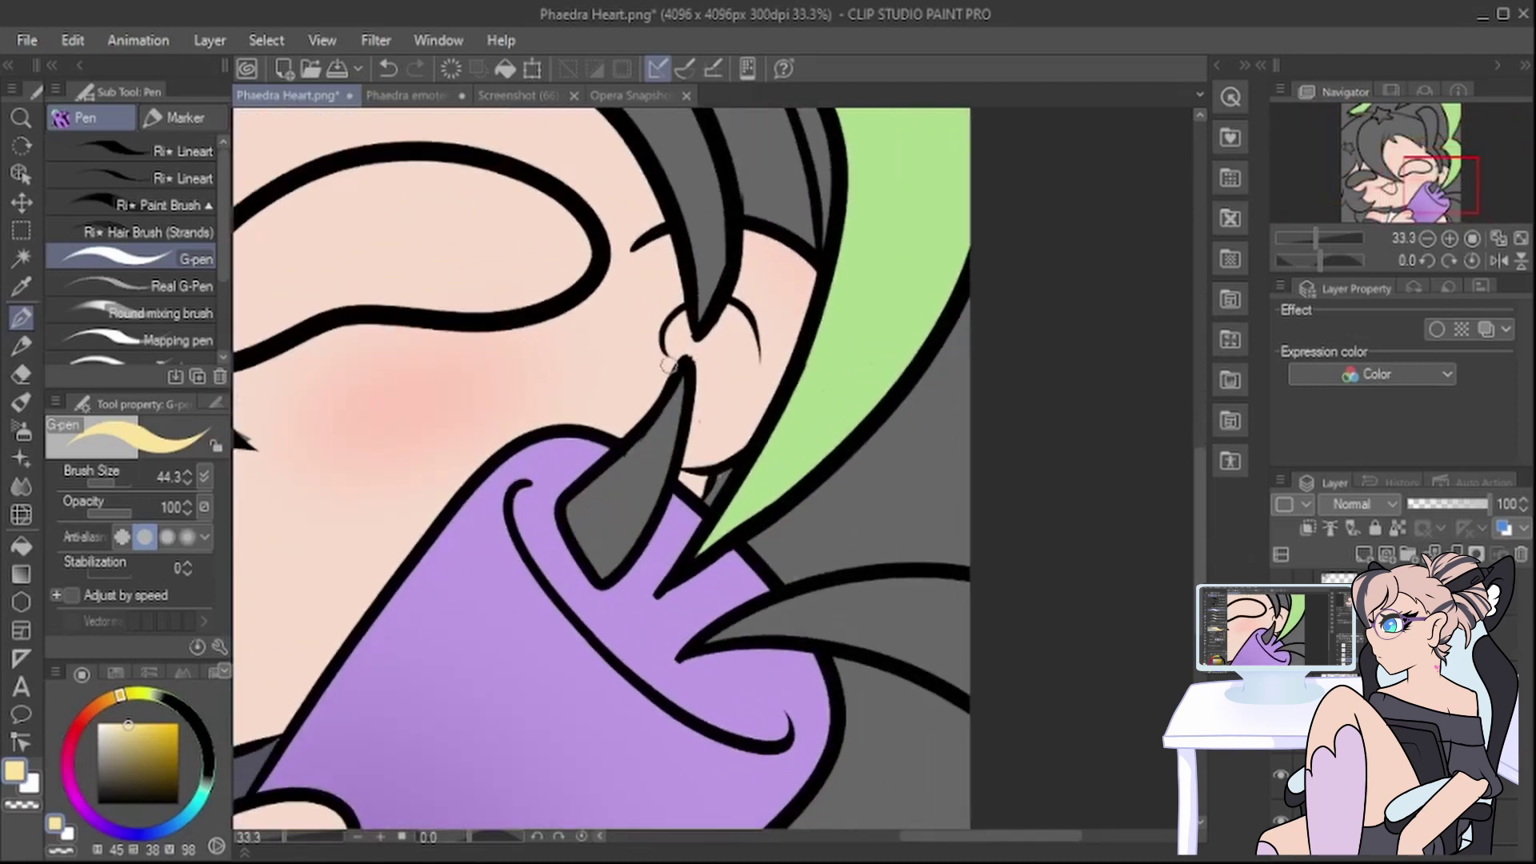
pyautogui.moveTo(678, 376)
pyautogui.mouseDown()
pyautogui.moveTo(578, 512)
pyautogui.moveTo(582, 551)
pyautogui.moveTo(628, 541)
pyautogui.moveTo(668, 437)
pyautogui.moveTo(614, 486)
pyautogui.moveTo(611, 540)
pyautogui.moveTo(648, 502)
pyautogui.mouseUp()
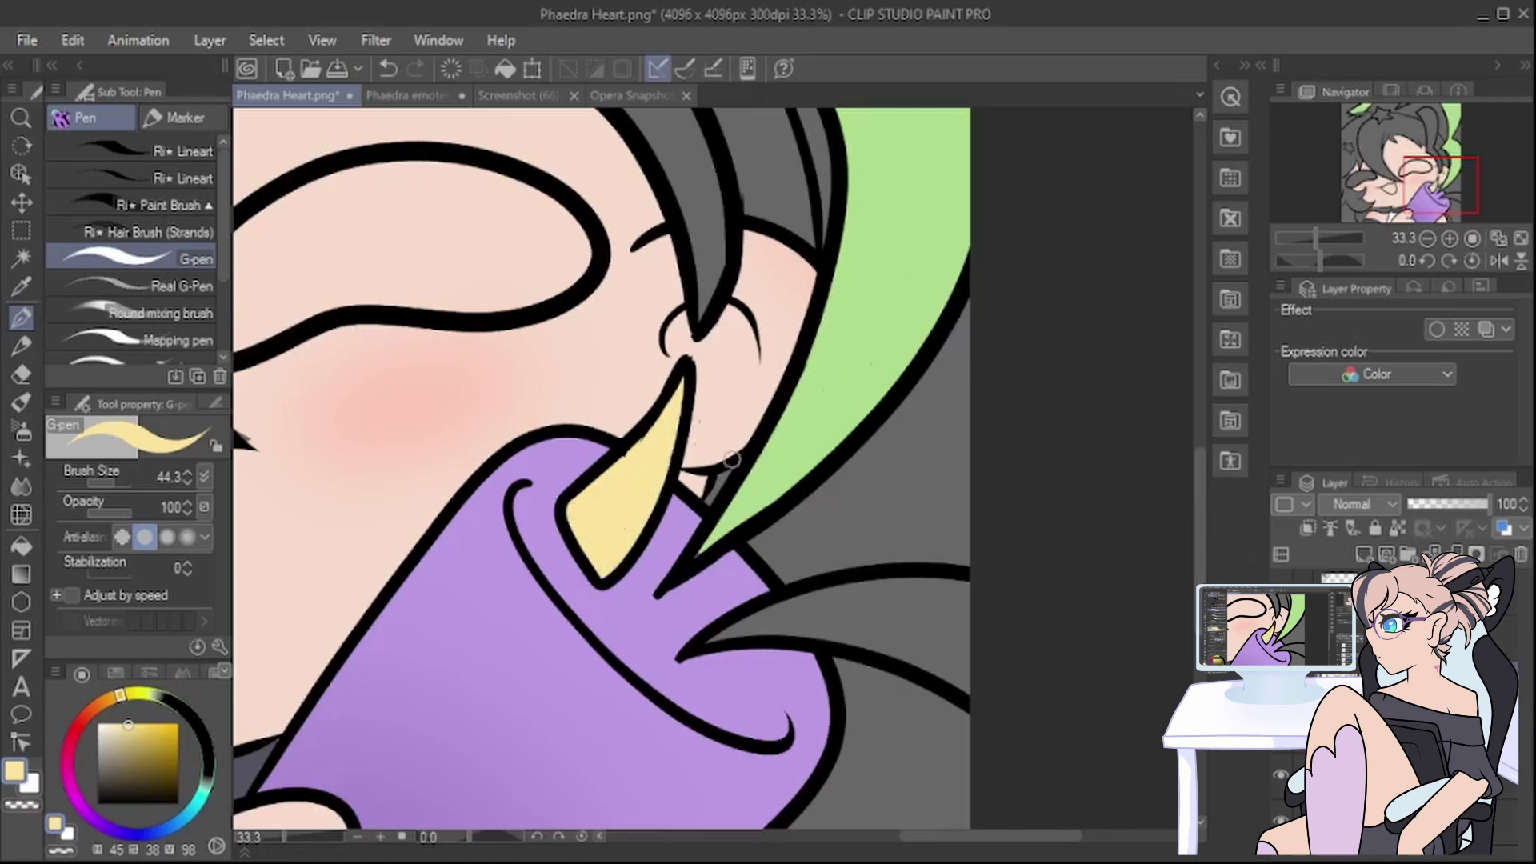
pyautogui.press('e')
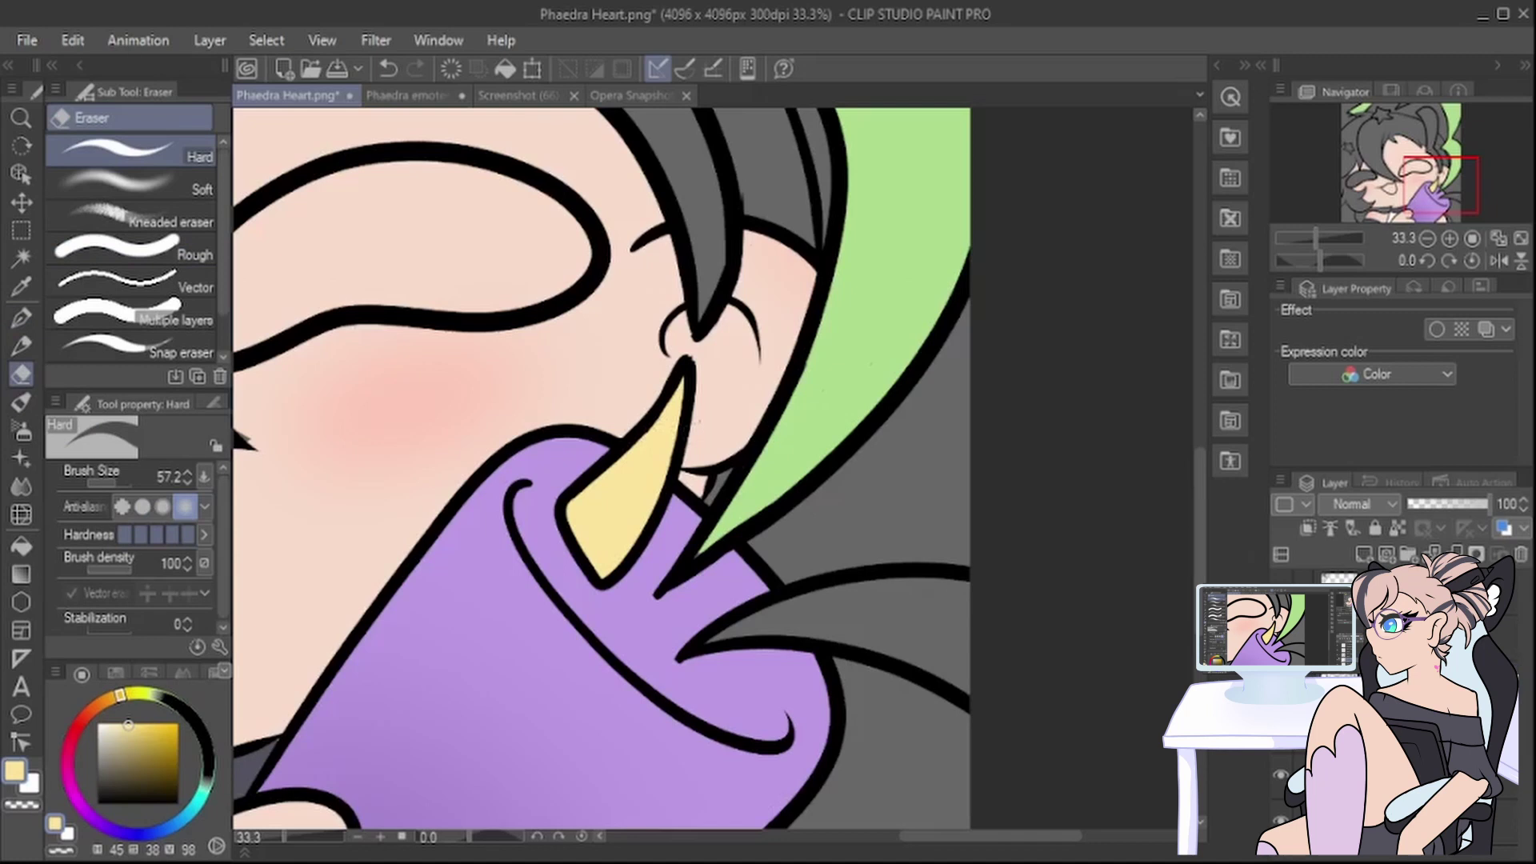
# Step: Outline the long curved streamer above the ear in pale yellow with the G-pen at size 44.3, and fill its interior
pyautogui.press('p')
pyautogui.scroll(5, 1197, 458)
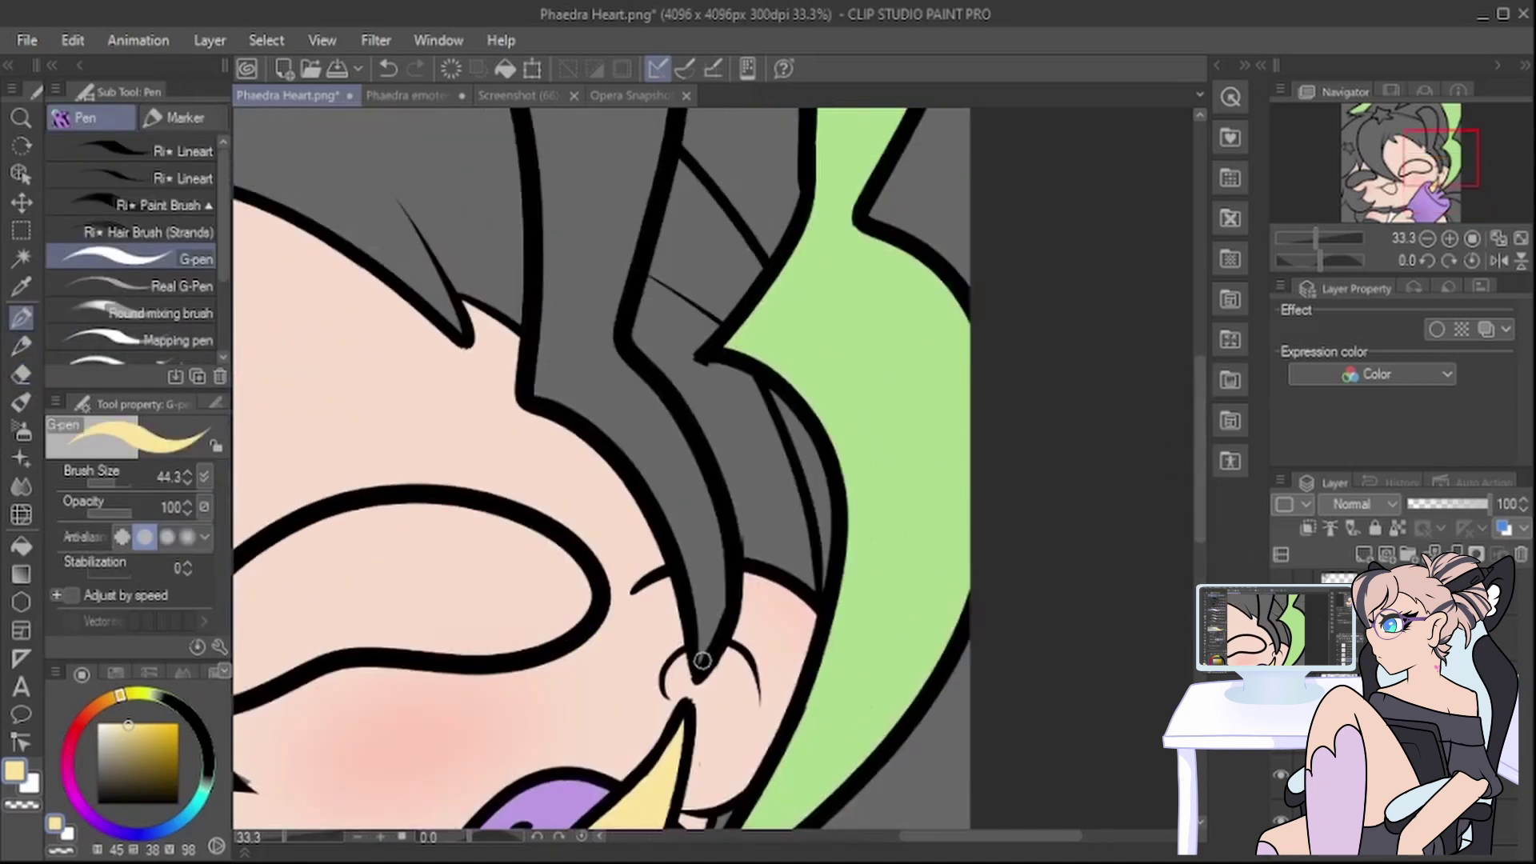
pyautogui.moveTo(701, 660)
pyautogui.mouseDown()
pyautogui.moveTo(716, 556)
pyautogui.moveTo(710, 592)
pyautogui.moveTo(695, 540)
pyautogui.moveTo(704, 615)
pyautogui.moveTo(641, 482)
pyautogui.moveTo(668, 497)
pyautogui.moveTo(668, 454)
pyautogui.moveTo(715, 522)
pyautogui.moveTo(645, 400)
pyautogui.moveTo(681, 440)
pyautogui.moveTo(618, 357)
pyautogui.moveTo(655, 426)
pyautogui.moveTo(538, 387)
pyautogui.moveTo(630, 364)
pyautogui.moveTo(616, 272)
pyautogui.mouseUp()
pyautogui.scroll(4, 1200, 452)
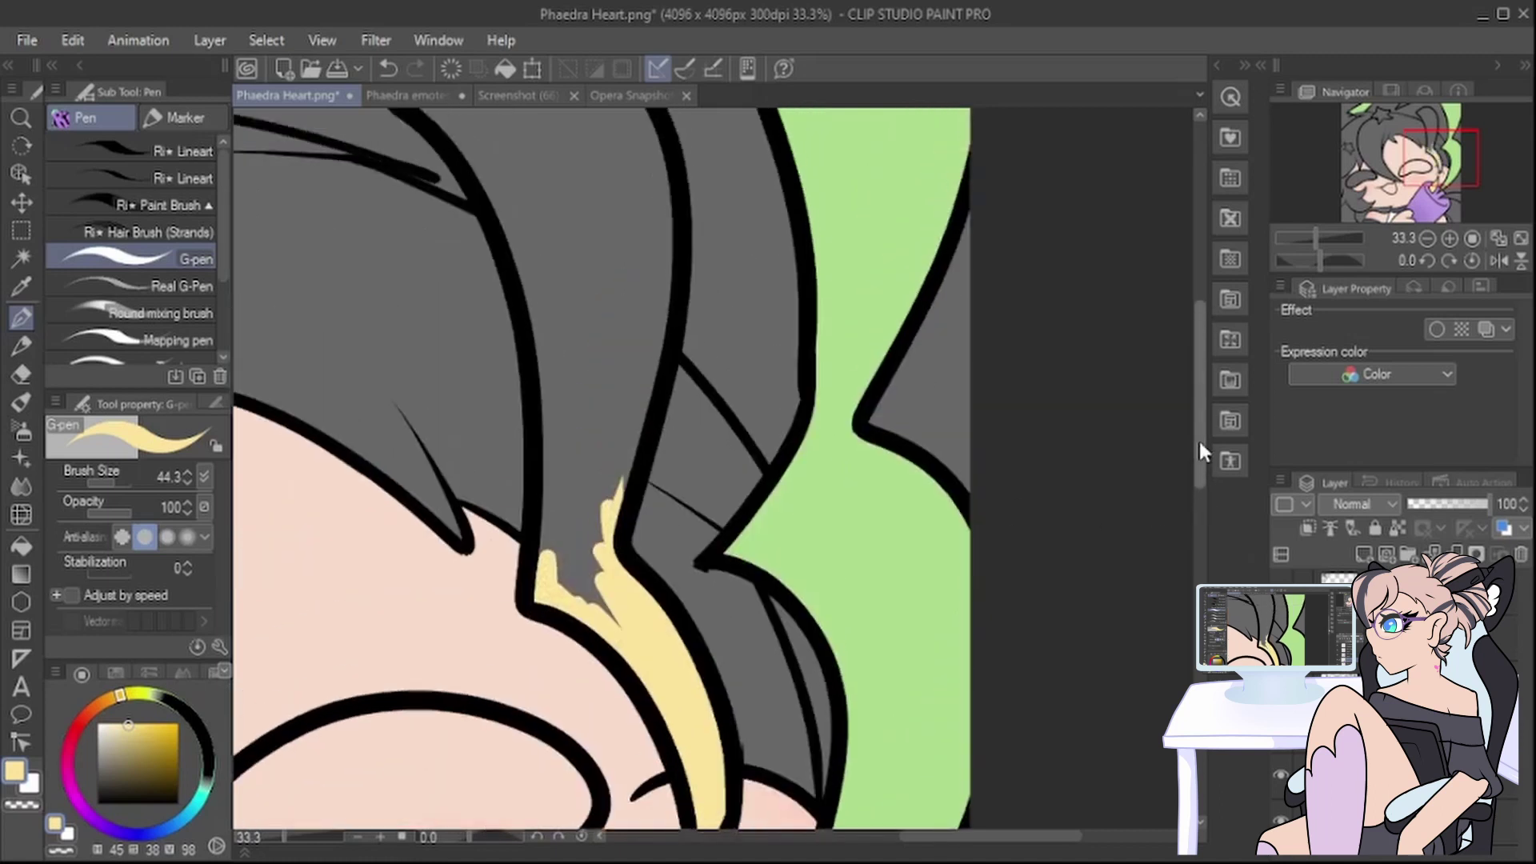
pyautogui.scroll(2, 1199, 439)
pyautogui.moveTo(540, 697)
pyautogui.mouseDown()
pyautogui.moveTo(551, 532)
pyautogui.moveTo(480, 316)
pyautogui.moveTo(407, 234)
pyautogui.moveTo(546, 166)
pyautogui.moveTo(660, 308)
pyautogui.moveTo(658, 445)
pyautogui.moveTo(612, 636)
pyautogui.mouseUp()
pyautogui.press('g')
pyautogui.click(578, 370)
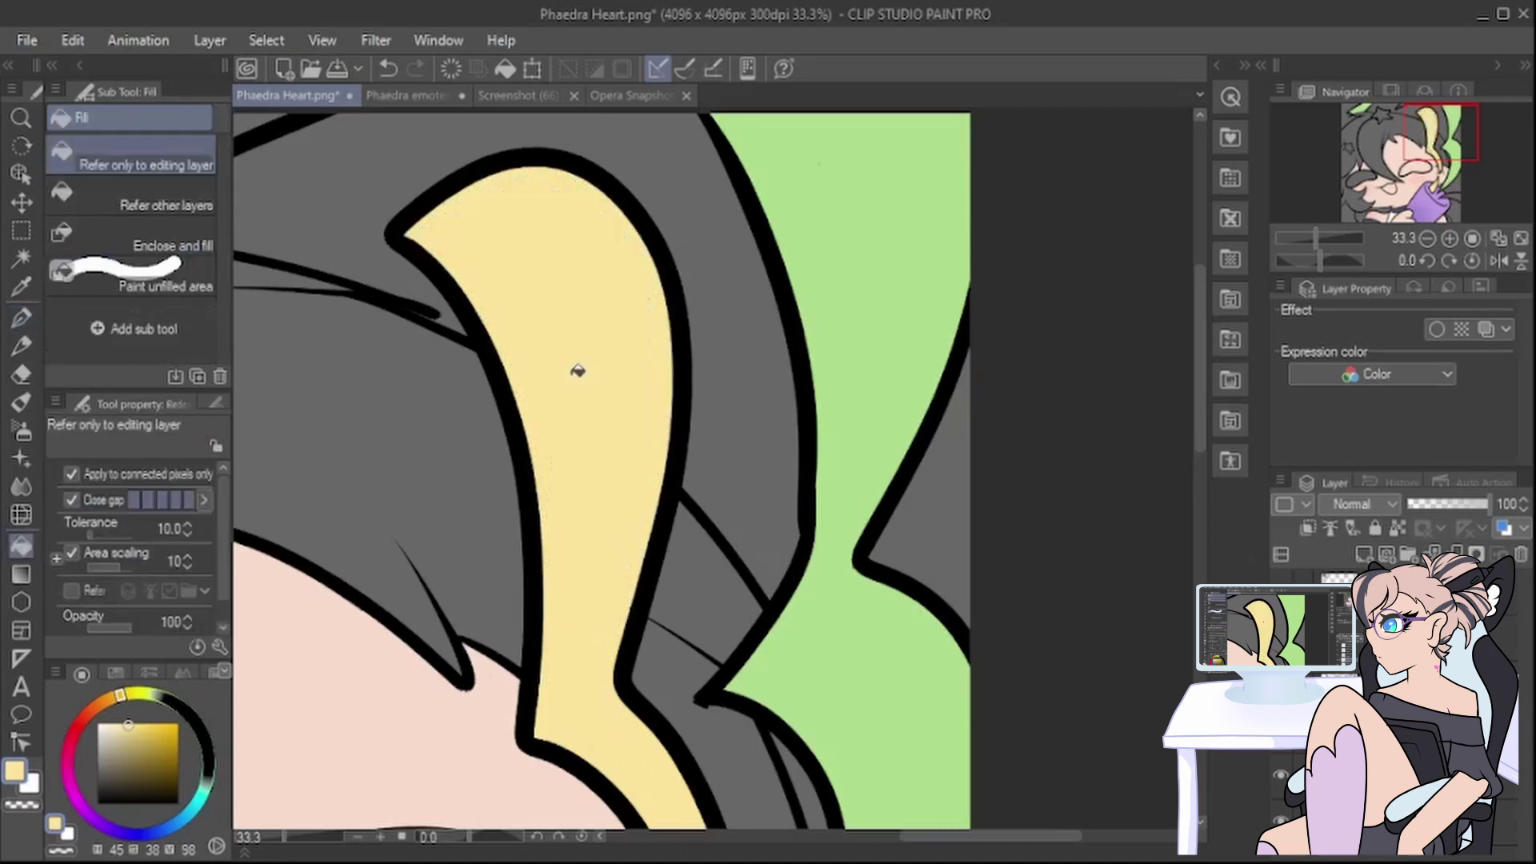
# Step: Paint the small pointed streamer tip at the canvas's top edge pale yellow with the G-pen
pyautogui.scroll(-3, 578, 370)
pyautogui.scroll(3, 507, 247)
pyautogui.press('p')
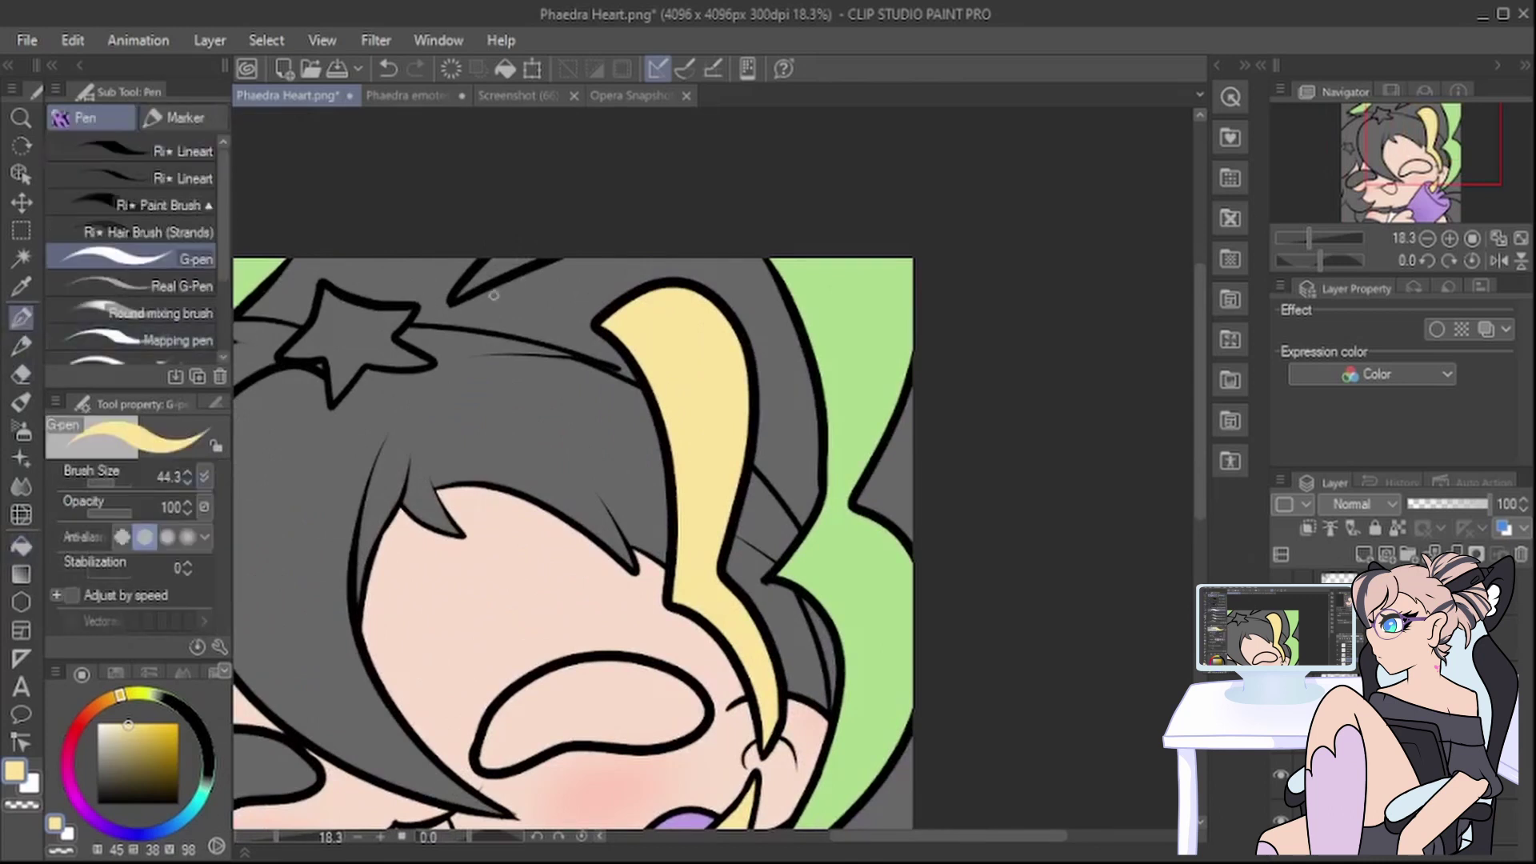
pyautogui.moveTo(493, 295)
pyautogui.mouseDown()
pyautogui.moveTo(476, 276)
pyautogui.moveTo(555, 243)
pyautogui.mouseUp()
pyautogui.scroll(-3, 572, 235)
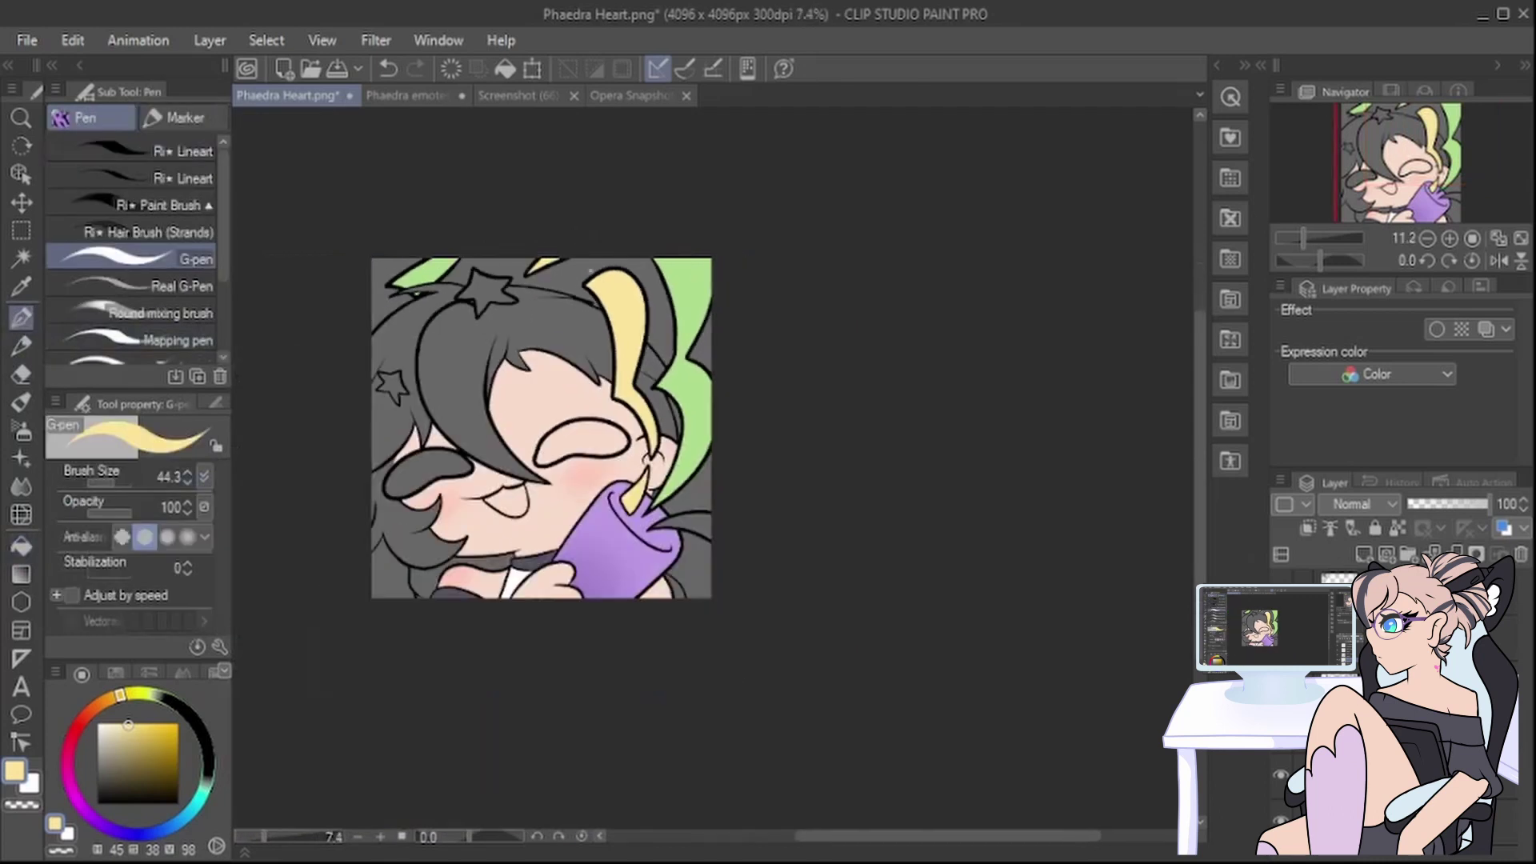
pyautogui.scroll(5, 709, 529)
# Step: Sample red from the large coin's emblem in the giftbox snapshot and return to the Phaedra Heart drawing
pyautogui.click(640, 96)
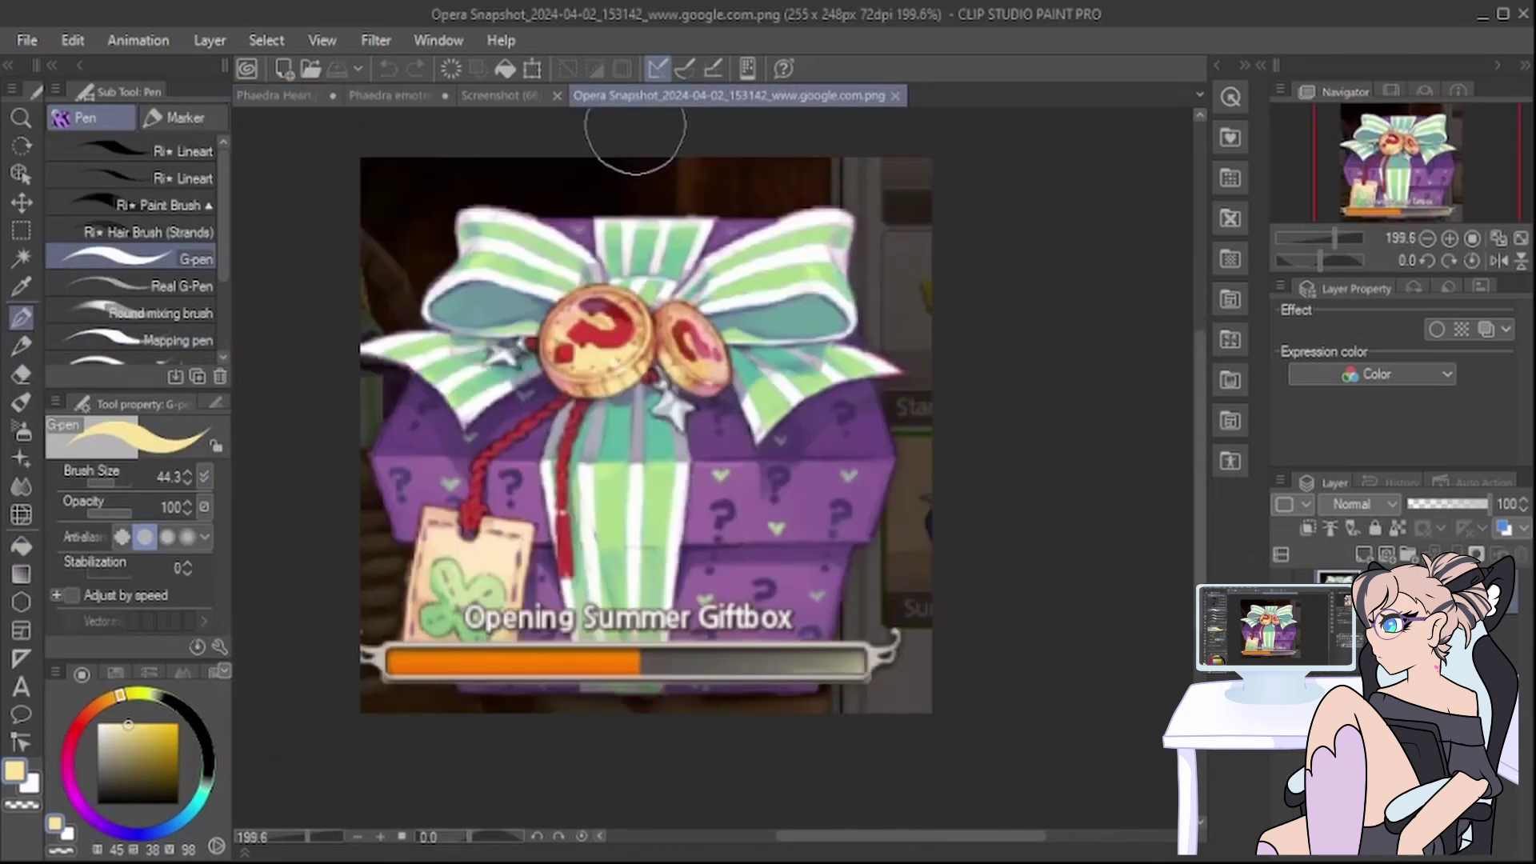
pyautogui.press('i')
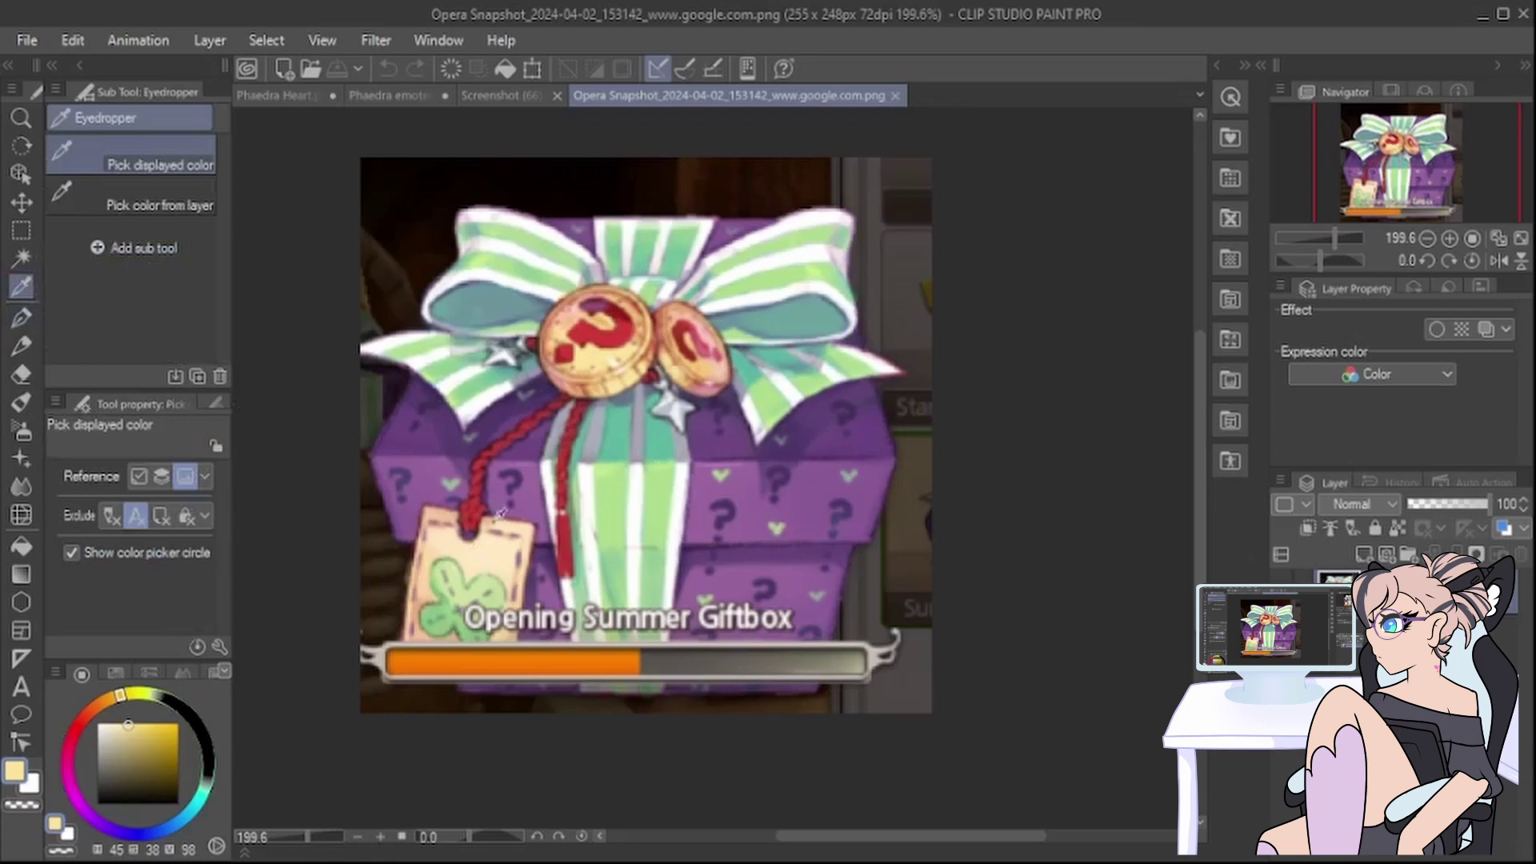
pyautogui.click(590, 326)
pyautogui.click(276, 96)
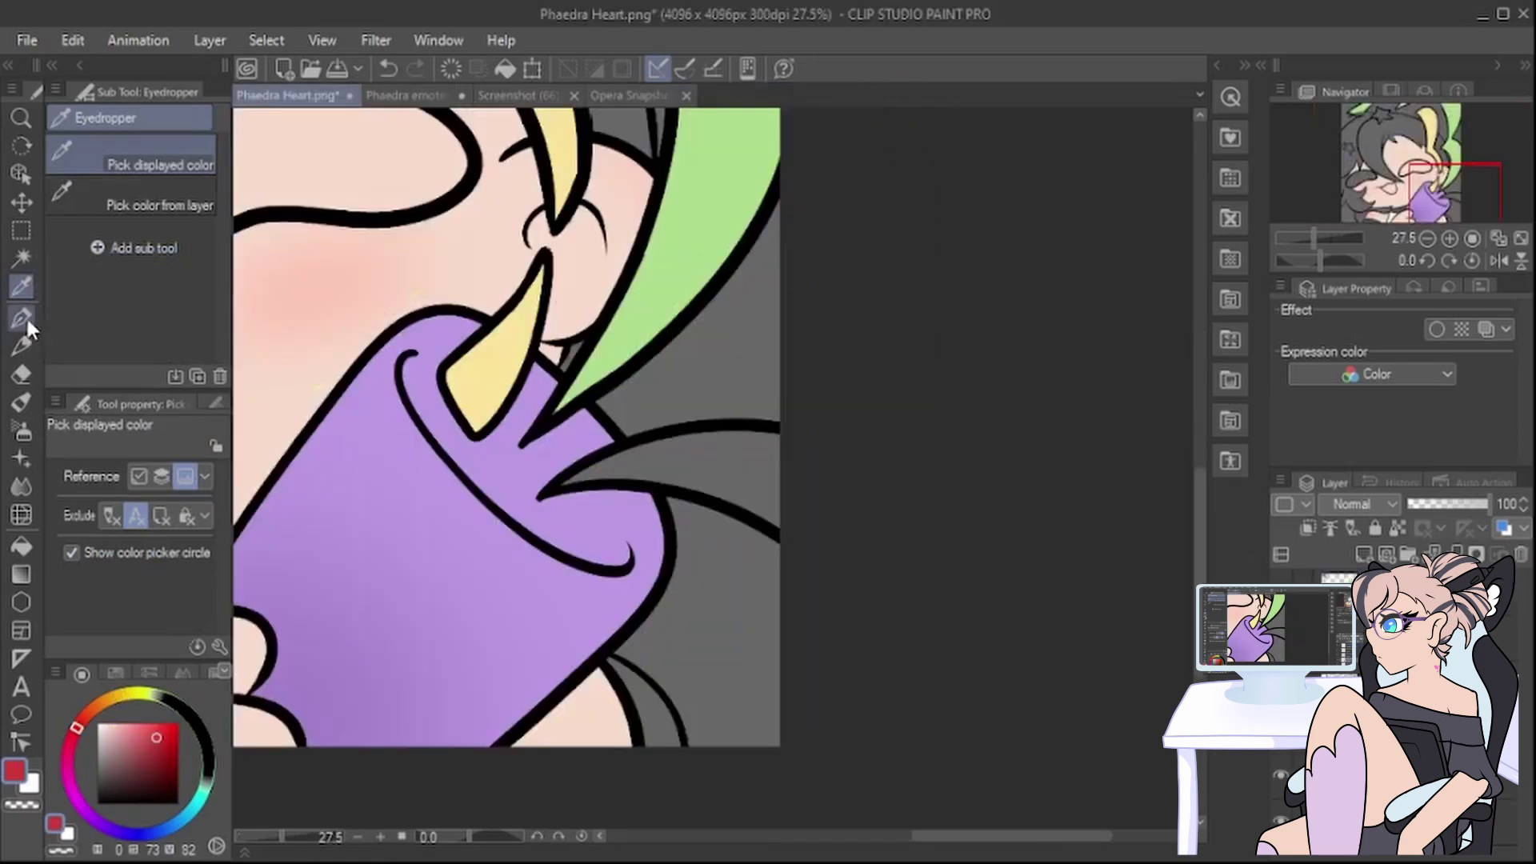
# Step: Paint the curved streamer between the purple cylinder's rim and the canvas edge red with the G-pen, and clean it with the hard eraser
pyautogui.click(22, 317)
pyautogui.moveTo(572, 479)
pyautogui.mouseDown()
pyautogui.moveTo(638, 454)
pyautogui.moveTo(607, 458)
pyautogui.moveTo(783, 439)
pyautogui.moveTo(720, 438)
pyautogui.moveTo(632, 472)
pyautogui.moveTo(734, 505)
pyautogui.moveTo(784, 466)
pyautogui.moveTo(774, 491)
pyautogui.moveTo(756, 463)
pyautogui.moveTo(672, 469)
pyautogui.mouseUp()
pyautogui.press('e')
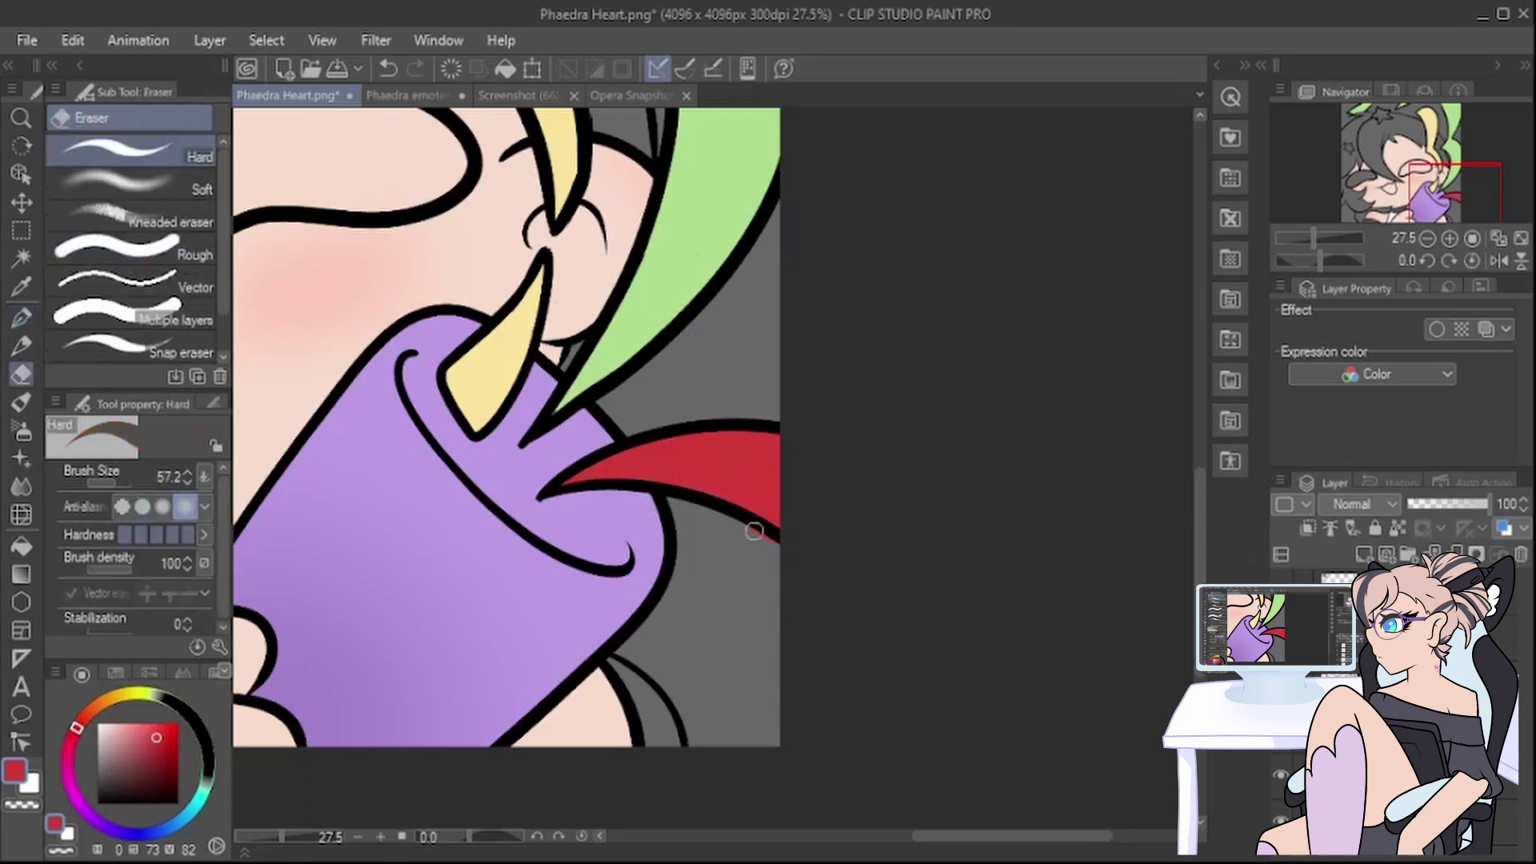
pyautogui.scroll(-9, 768, 538)
# Step: Choose a bright yellow, outline the inside of the large hair star with the G-pen, and fill its centre
pyautogui.scroll(7, 587, 327)
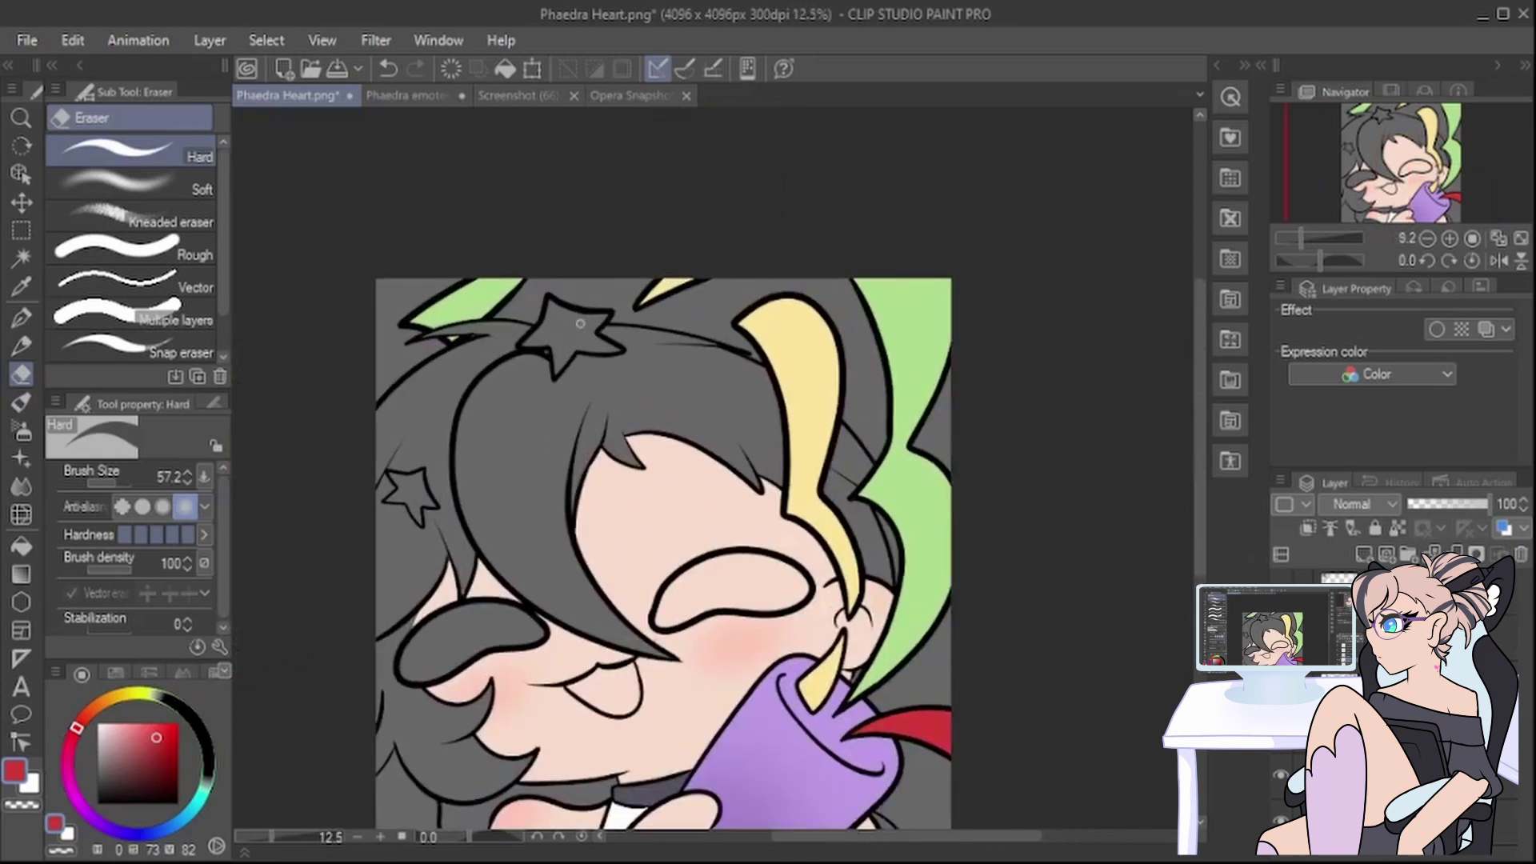
pyautogui.click(122, 694)
pyautogui.click(150, 722)
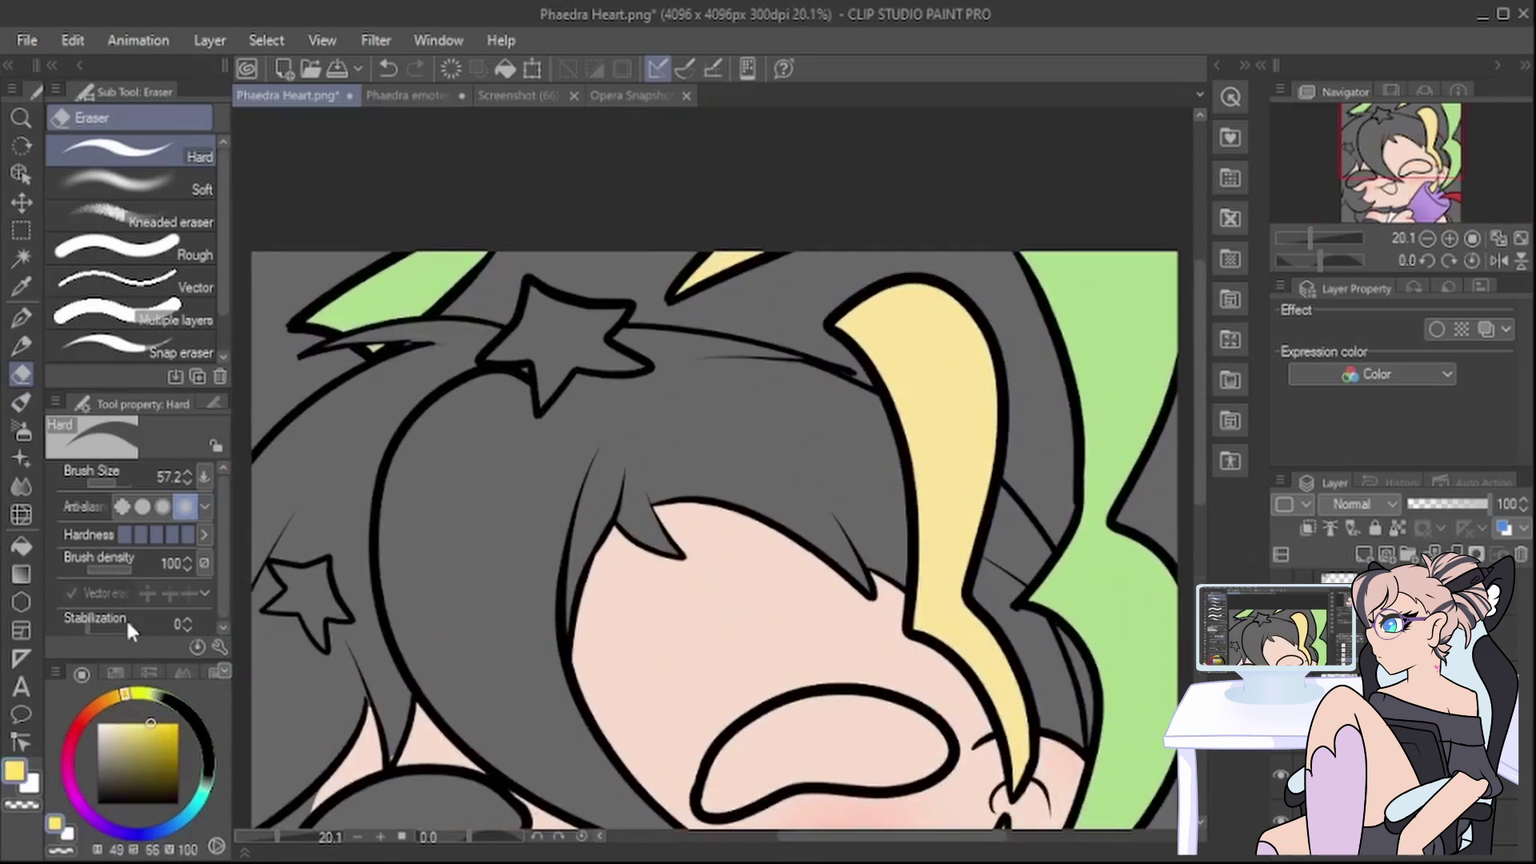
pyautogui.press('p')
pyautogui.moveTo(501, 345); pyautogui.dragTo(531, 292)
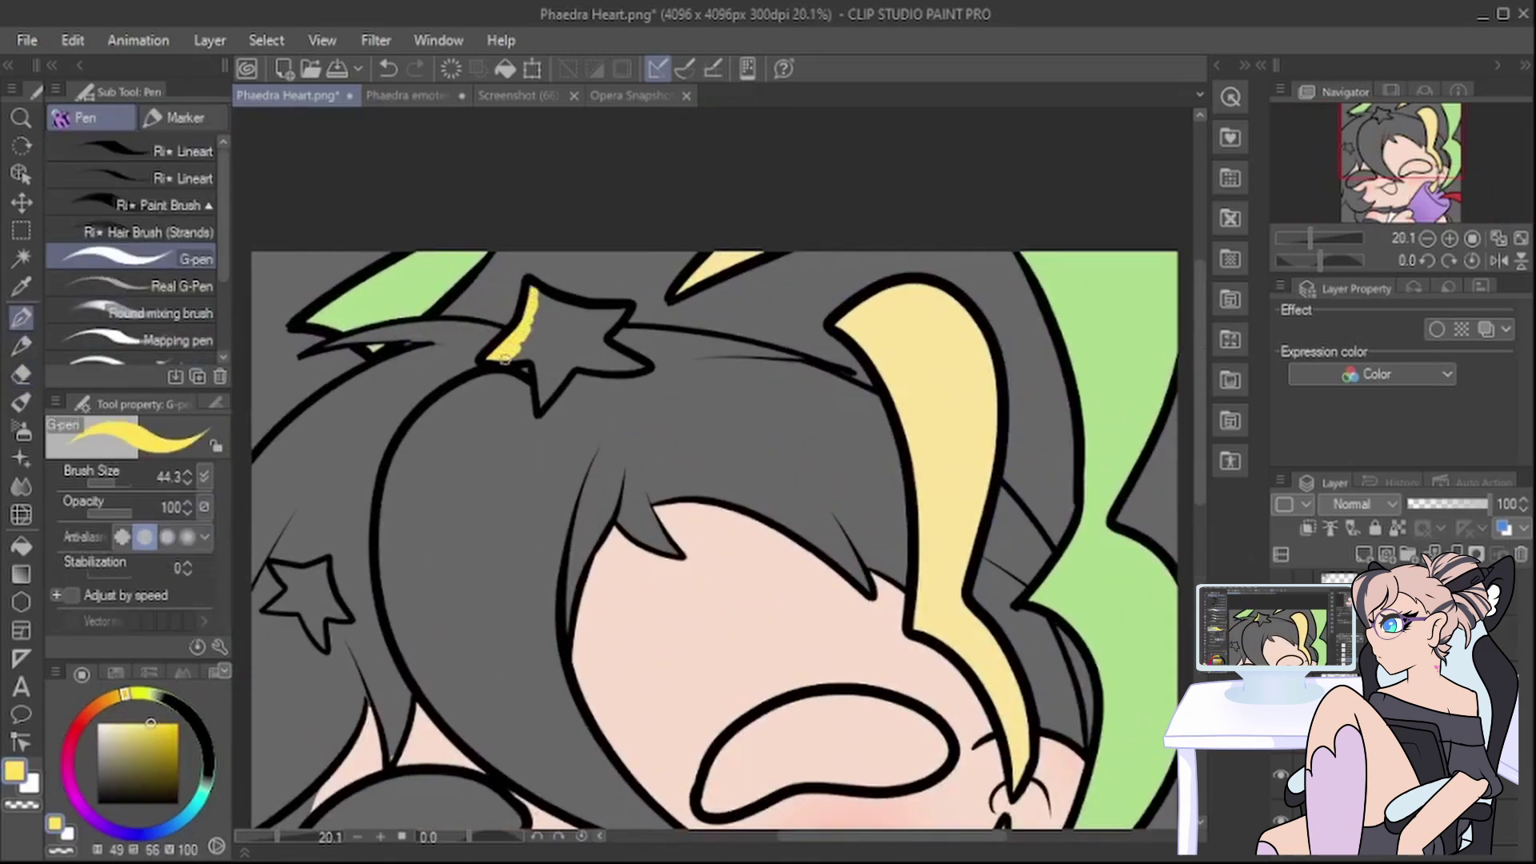
pyautogui.moveTo(505, 359)
pyautogui.mouseDown()
pyautogui.moveTo(540, 354)
pyautogui.moveTo(545, 402)
pyautogui.moveTo(551, 373)
pyautogui.moveTo(571, 365)
pyautogui.moveTo(546, 391)
pyautogui.moveTo(582, 357)
pyautogui.moveTo(639, 362)
pyautogui.mouseUp()
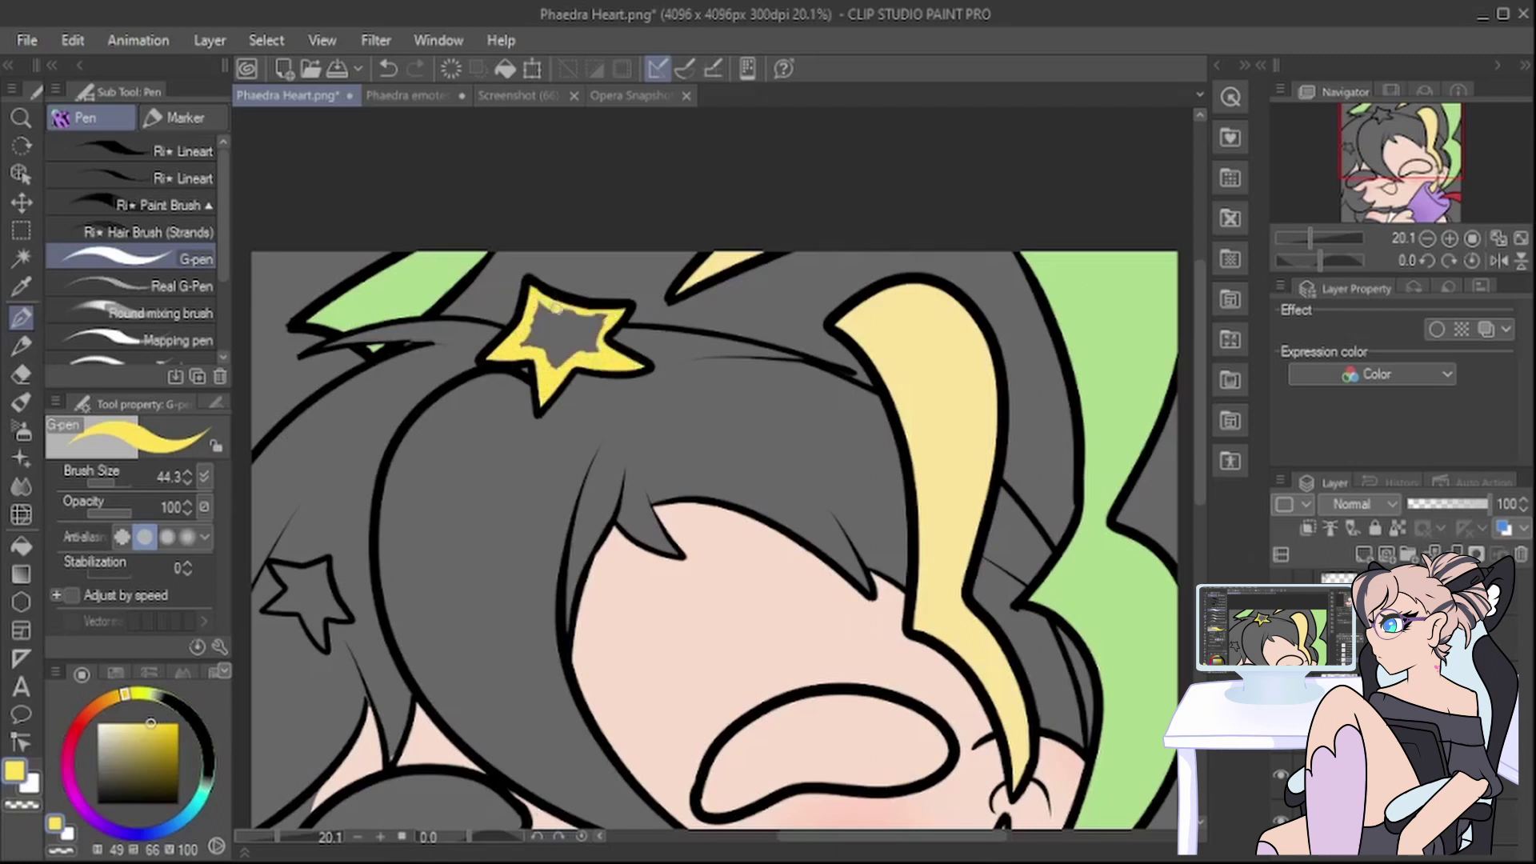
pyautogui.press('g')
pyautogui.click(563, 342)
# Step: Outline the inside of the smaller hair star in bright yellow with the G-pen and fill its centre
pyautogui.press('p')
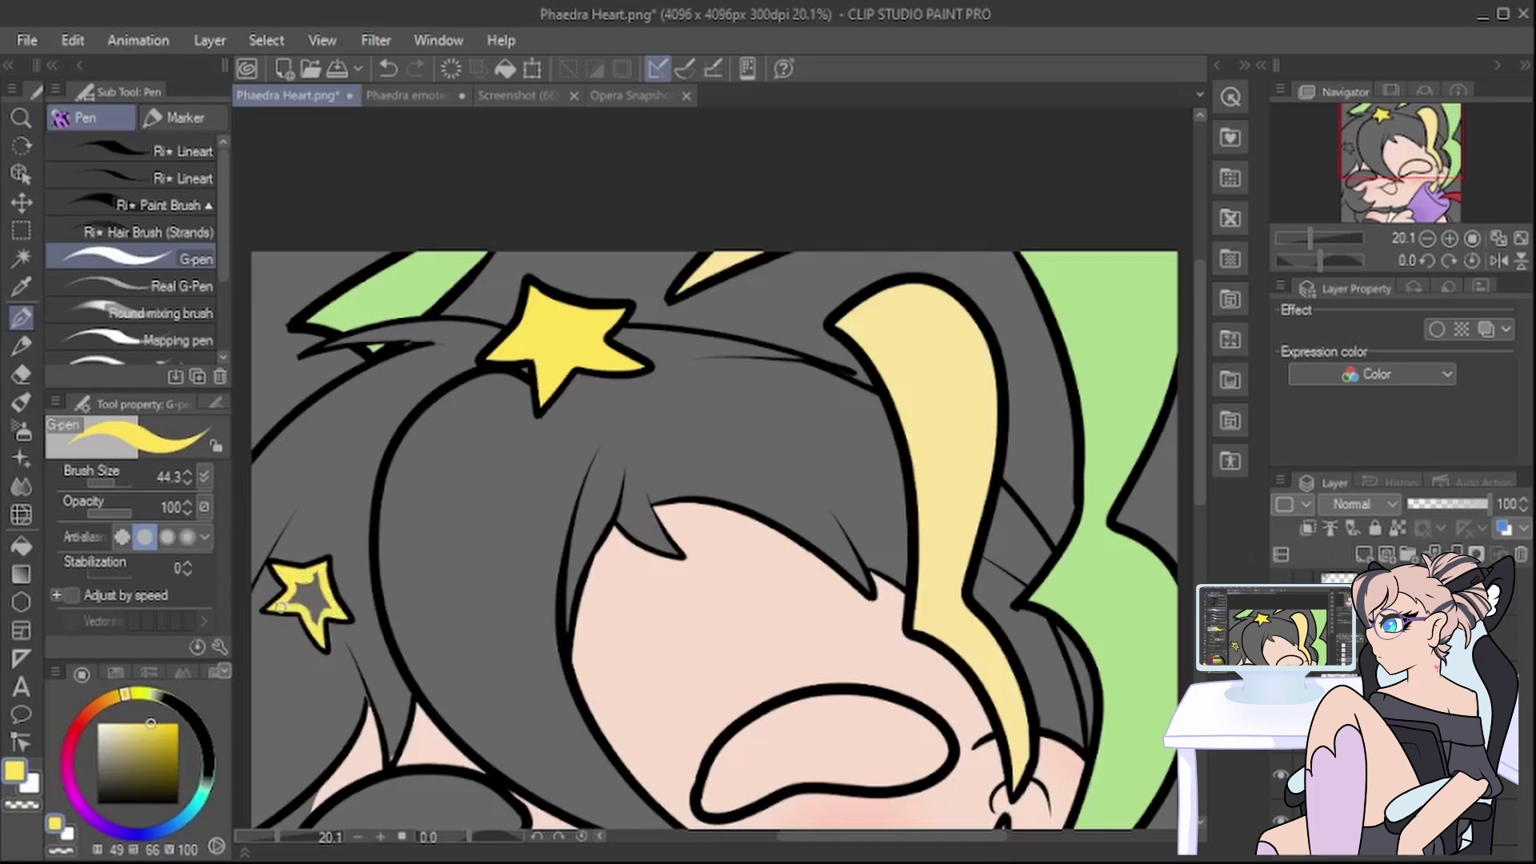
pyautogui.press('g')
pyautogui.click(306, 596)
pyautogui.press('p')
pyautogui.scroll(-3, 566, 296)
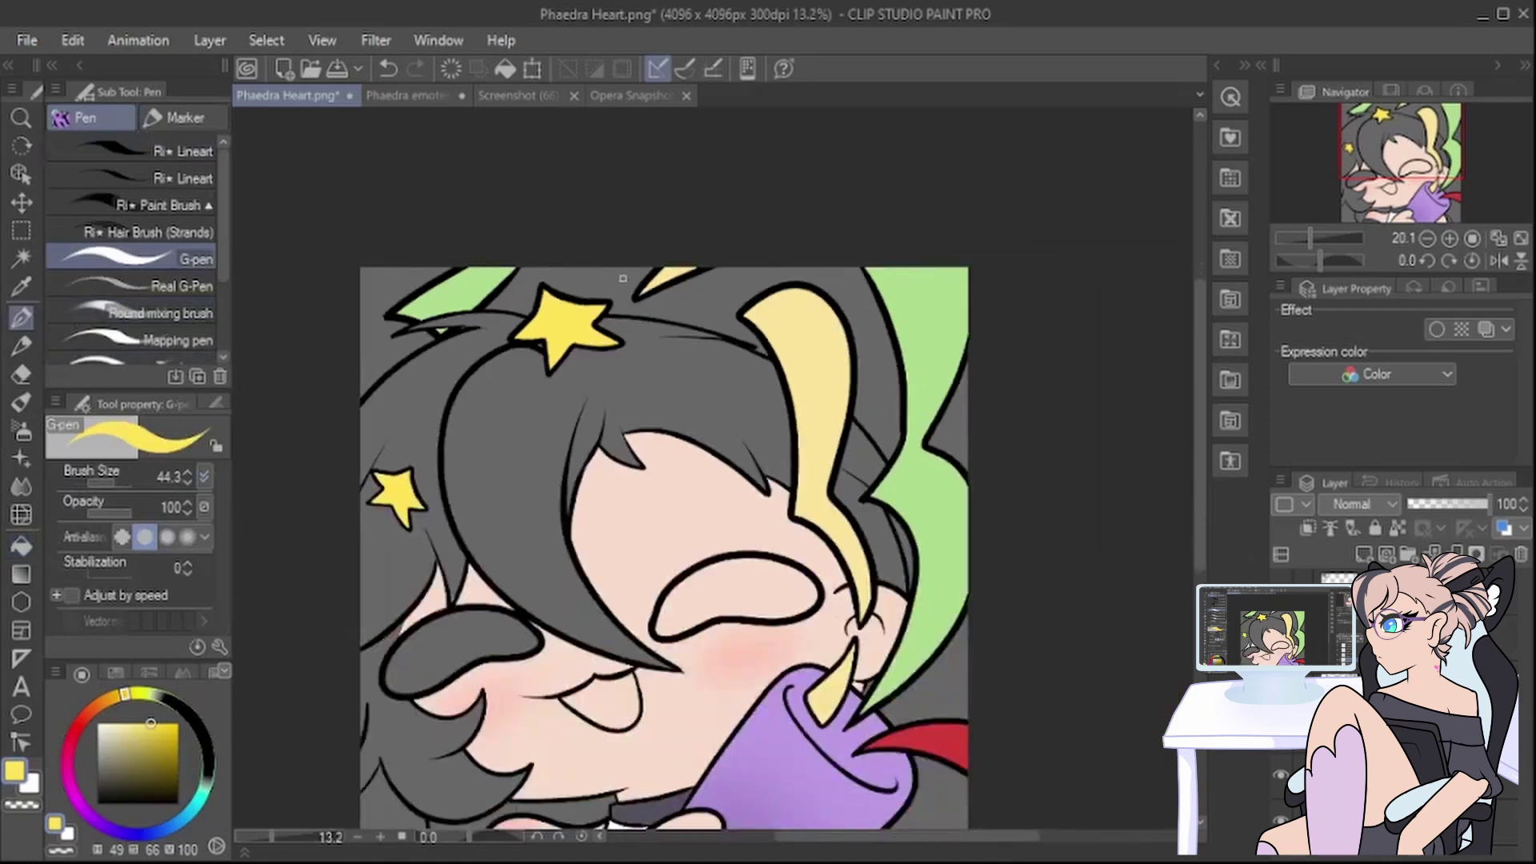
pyautogui.scroll(-1, 623, 277)
# Step: Add a new layer clipped to the layer below, and set the drawing colour to white
pyautogui.click(1365, 555)
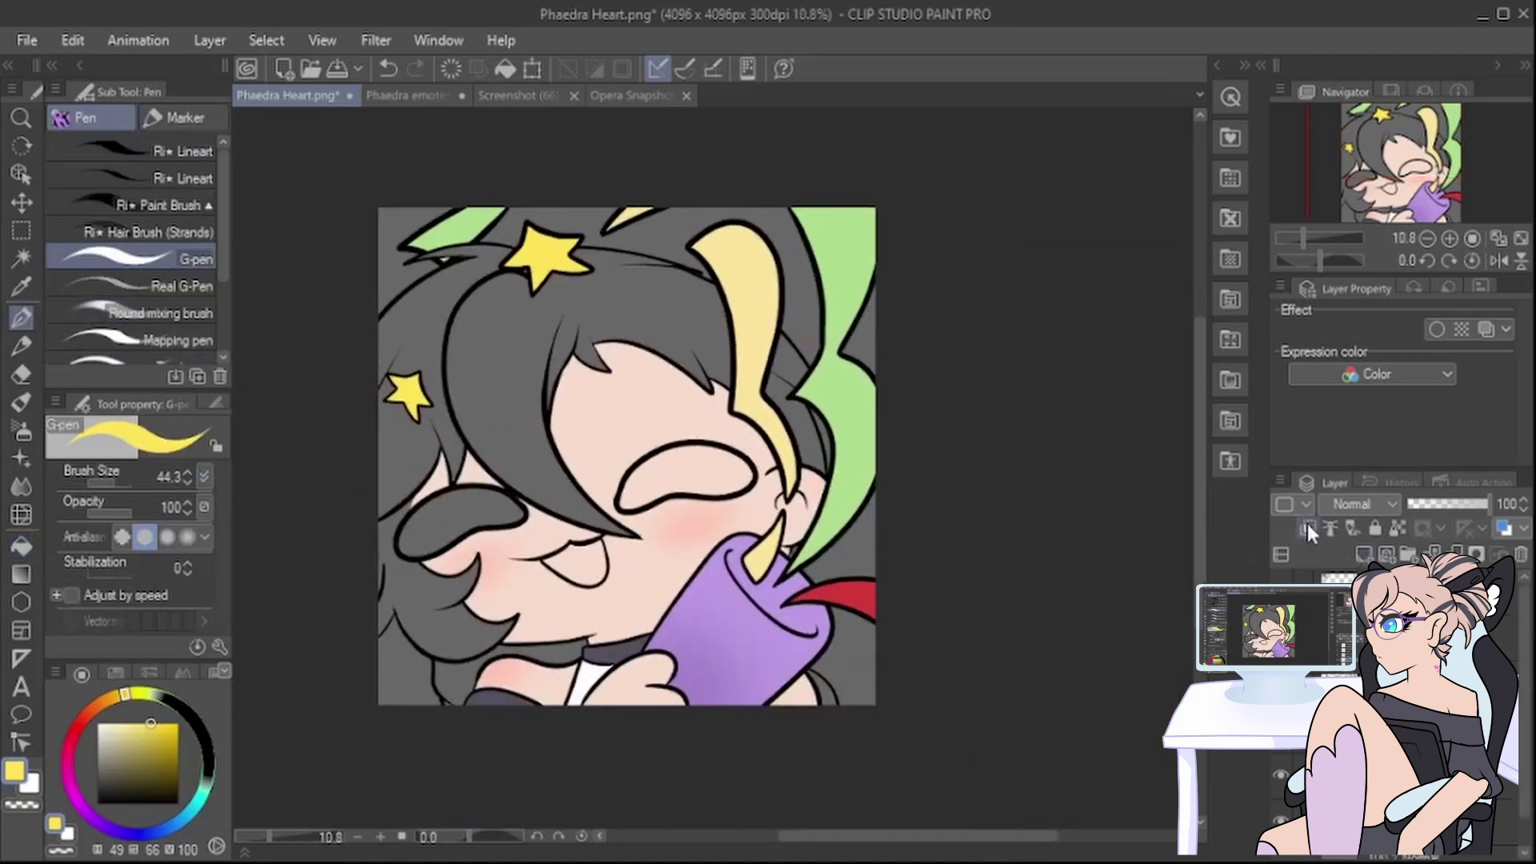
pyautogui.click(1308, 529)
pyautogui.moveTo(135, 732); pyautogui.dragTo(96, 722)
pyautogui.scroll(2, 1098, 341)
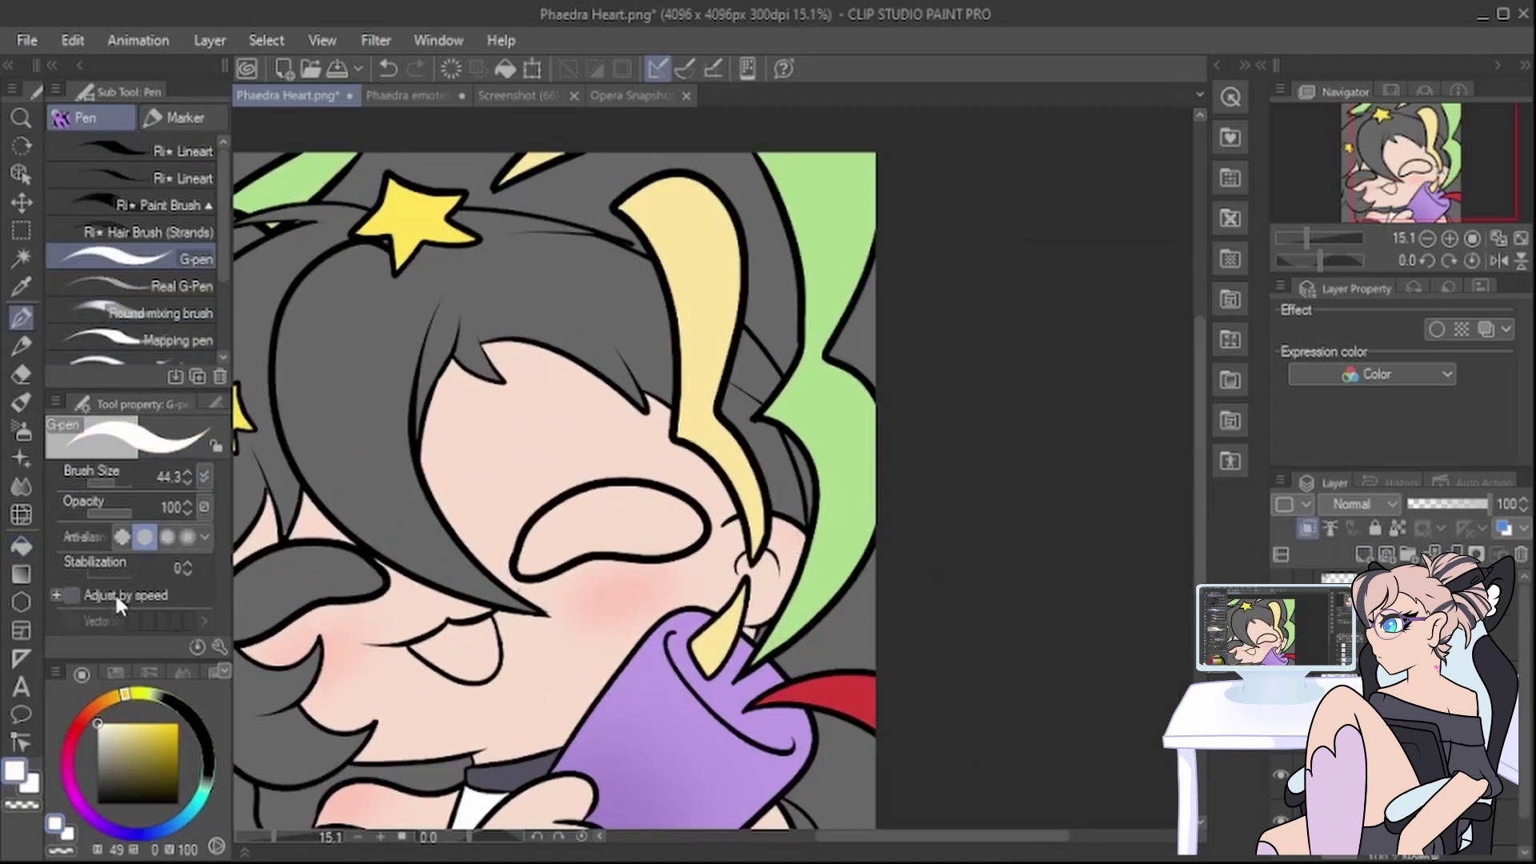
# Step: Try drawing white stripes along the long green ribbon with the G-pen at stabilization 100
pyautogui.moveTo(751, 662)
pyautogui.mouseDown()
pyautogui.moveTo(824, 533)
pyautogui.moveTo(786, 402)
pyautogui.moveTo(797, 236)
pyautogui.mouseUp()
pyautogui.moveTo(767, 655)
pyautogui.mouseDown()
pyautogui.moveTo(867, 503)
pyautogui.moveTo(822, 377)
pyautogui.moveTo(853, 290)
pyautogui.moveTo(767, 117)
pyautogui.mouseUp()
pyautogui.hotkey('ctrl', 'z')
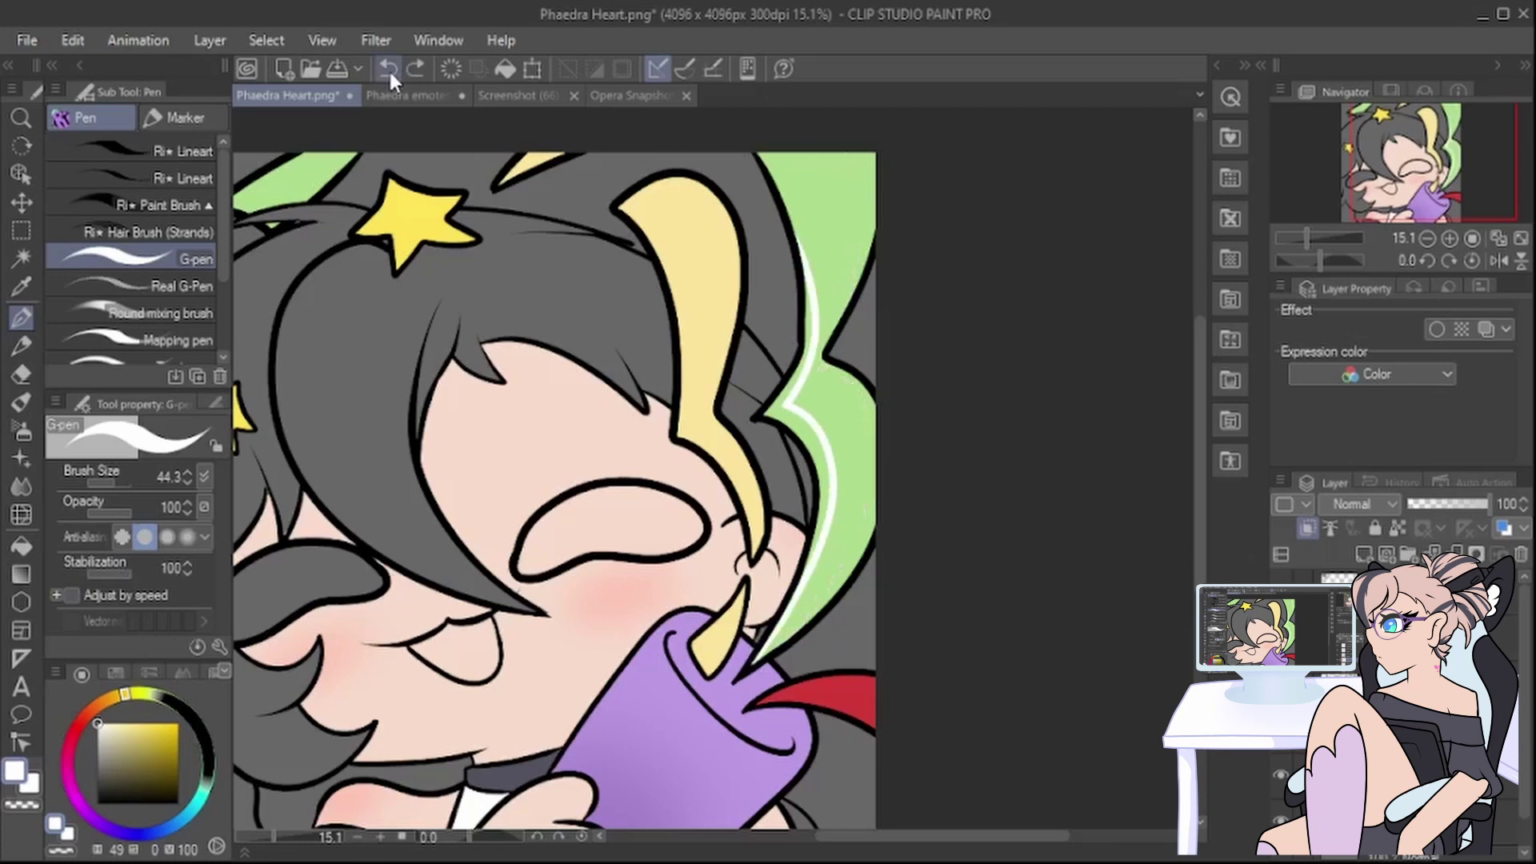
pyautogui.hotkey('ctrl', 'z')
pyautogui.moveTo(833, 215)
pyautogui.mouseDown()
pyautogui.moveTo(798, 401)
pyautogui.moveTo(844, 493)
pyautogui.moveTo(723, 714)
pyautogui.mouseUp()
pyautogui.moveTo(879, 489); pyautogui.dragTo(833, 345)
pyautogui.hotkey('ctrl', 'z')
pyautogui.hotkey('ctrl', 'z')
pyautogui.hotkey('ctrl', 'z')
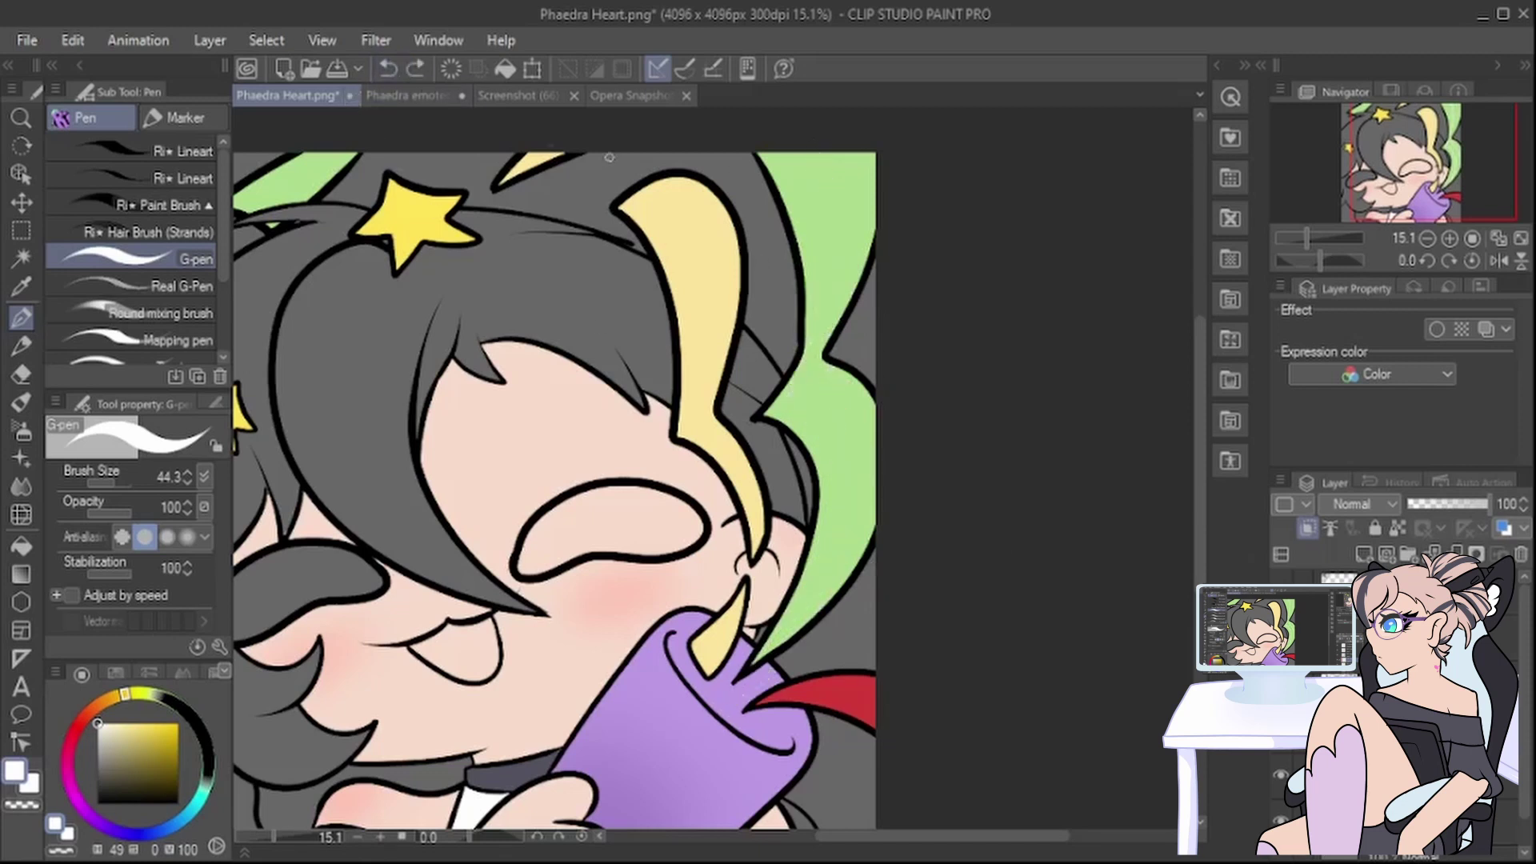
# Step: Draw thin white stripes along the green ribbons with the G-pen, erasing the excess over the purple cylinder
pyautogui.moveTo(781, 142)
pyautogui.mouseDown()
pyautogui.moveTo(815, 202)
pyautogui.moveTo(782, 408)
pyautogui.mouseUp()
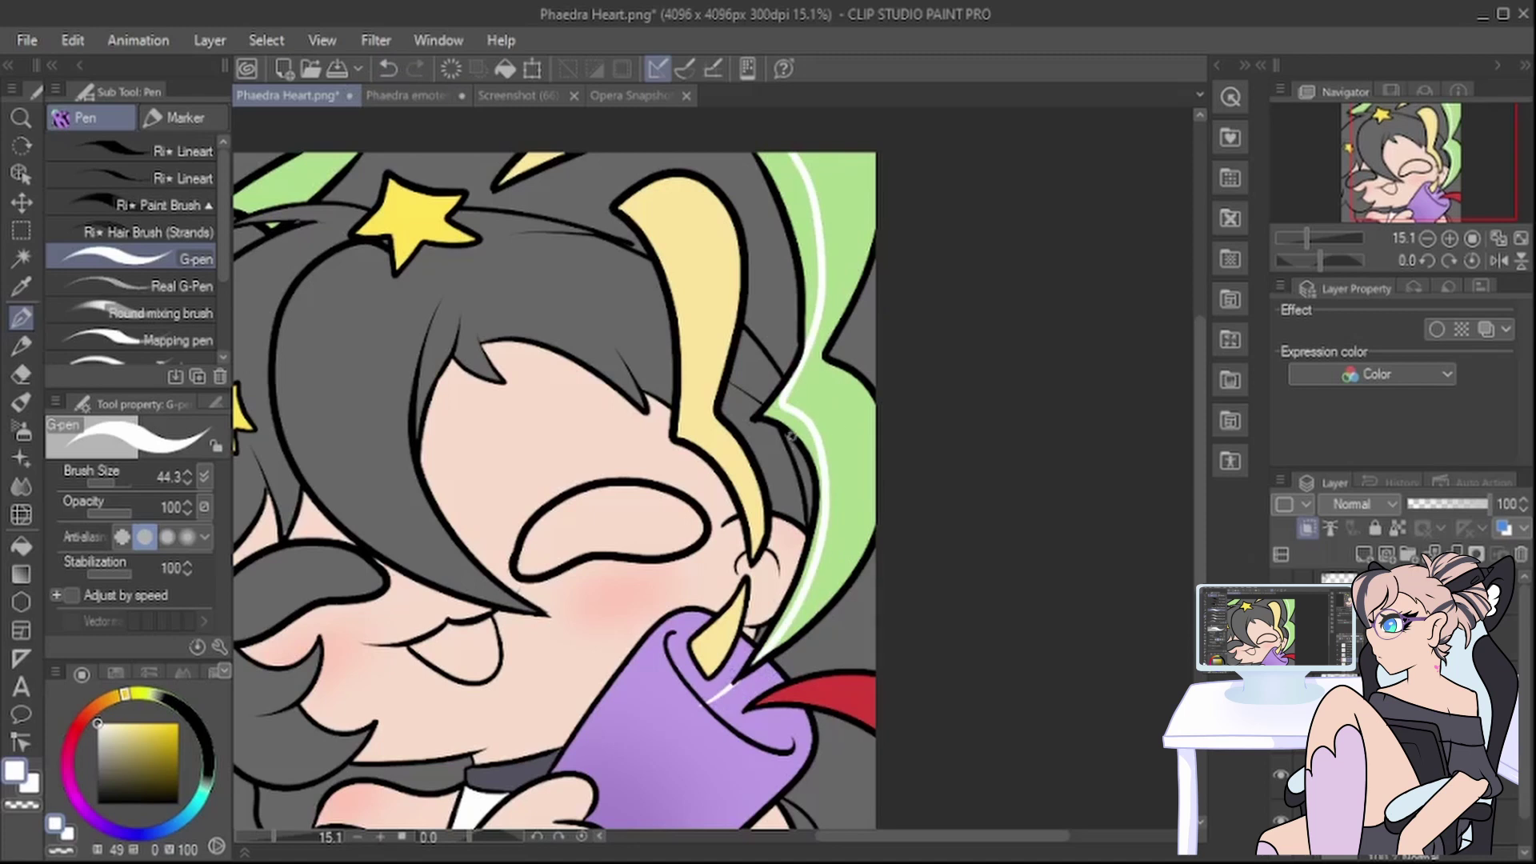
pyautogui.press('e')
pyautogui.moveTo(719, 693); pyautogui.dragTo(704, 708)
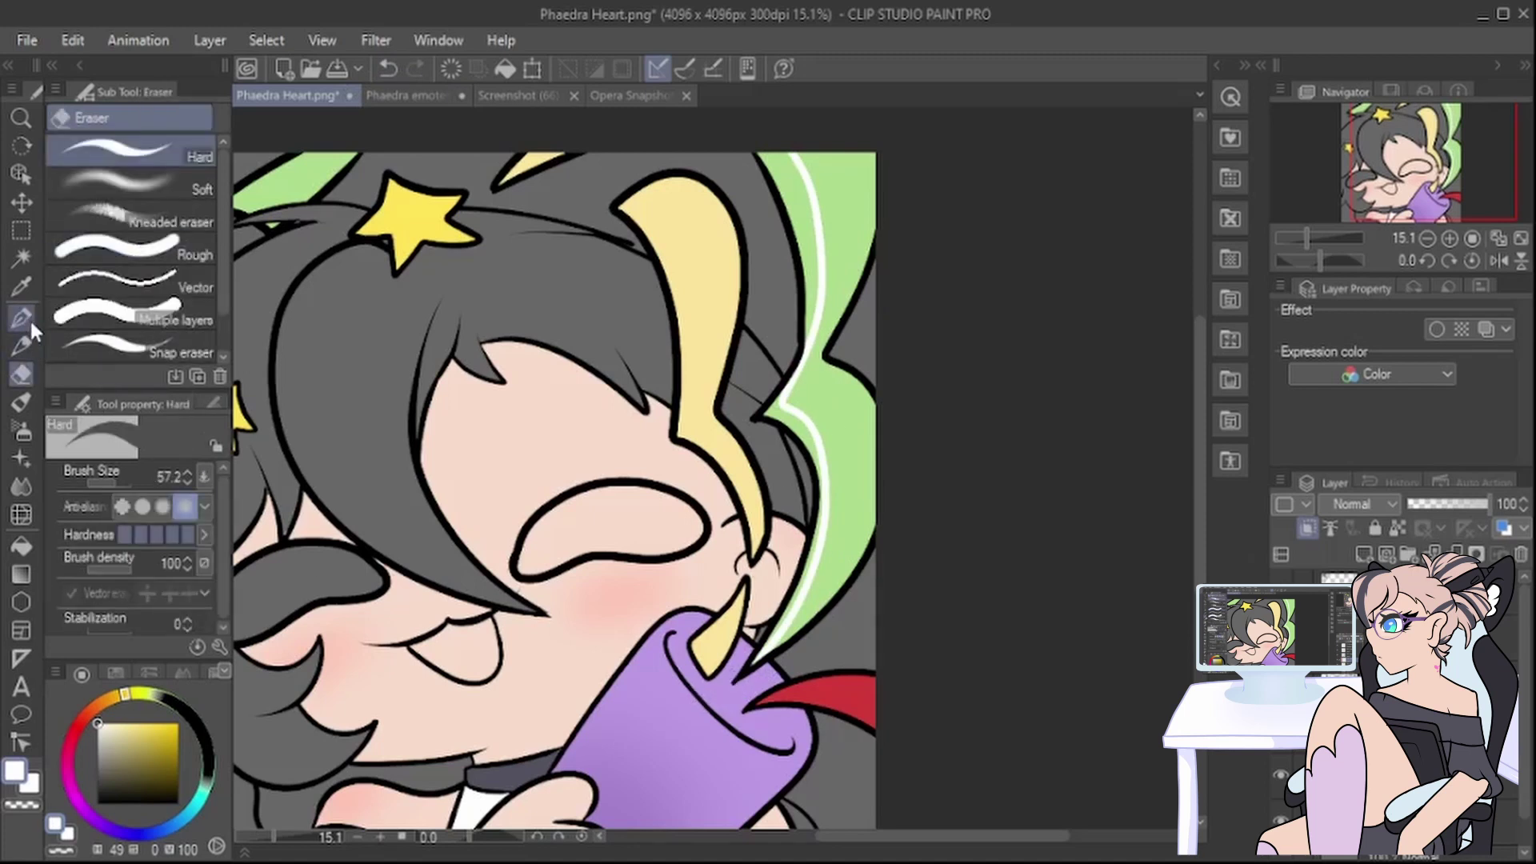
pyautogui.press('p')
pyautogui.moveTo(828, 580)
pyautogui.mouseDown()
pyautogui.moveTo(862, 444)
pyautogui.moveTo(836, 370)
pyautogui.mouseUp()
pyautogui.moveTo(855, 275); pyautogui.dragTo(839, 154)
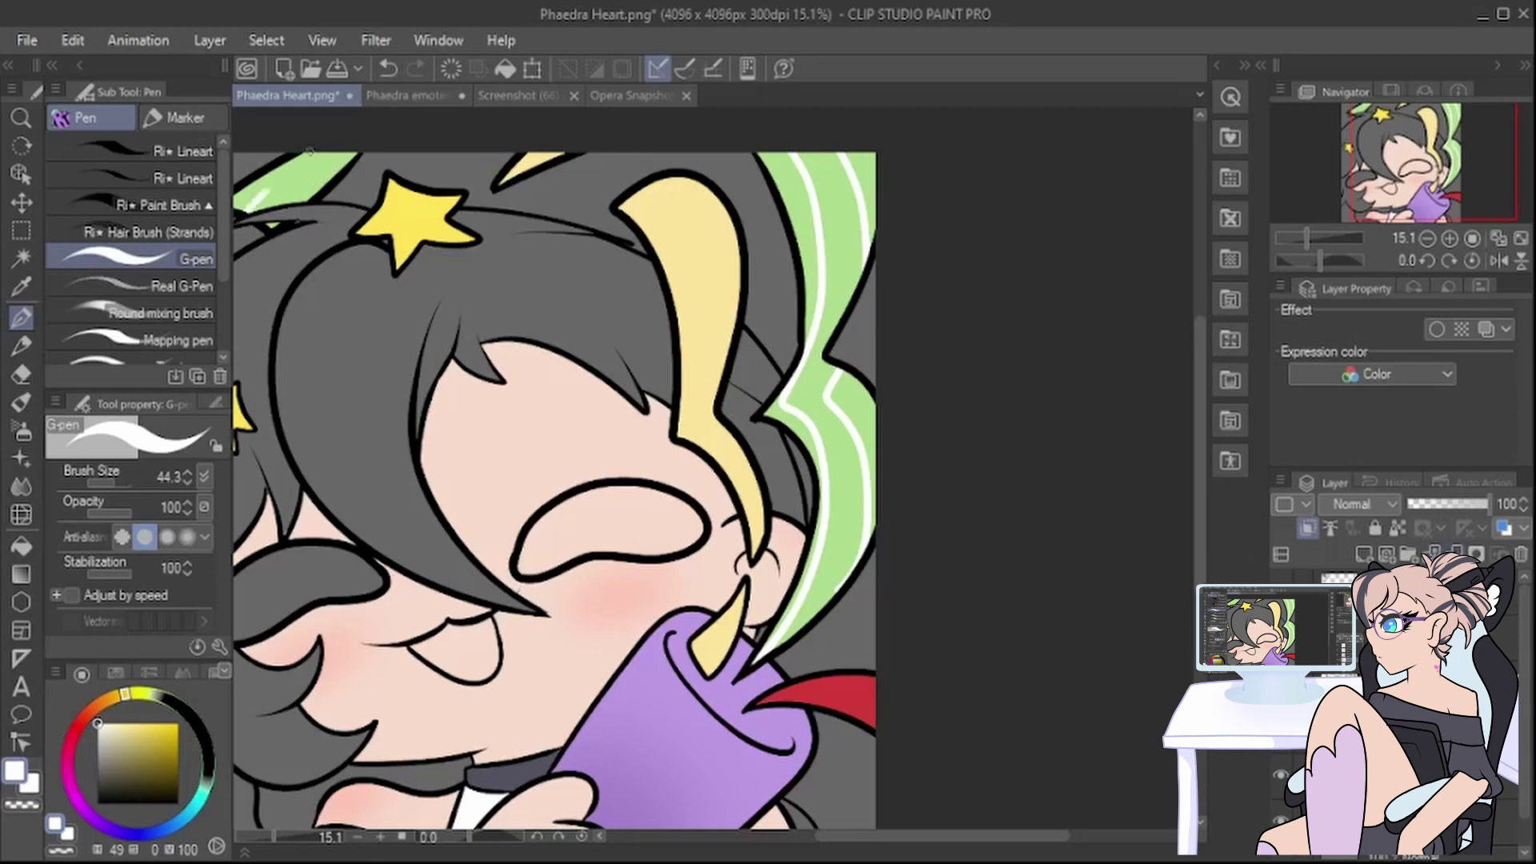
pyautogui.scroll(-3, 497, 360)
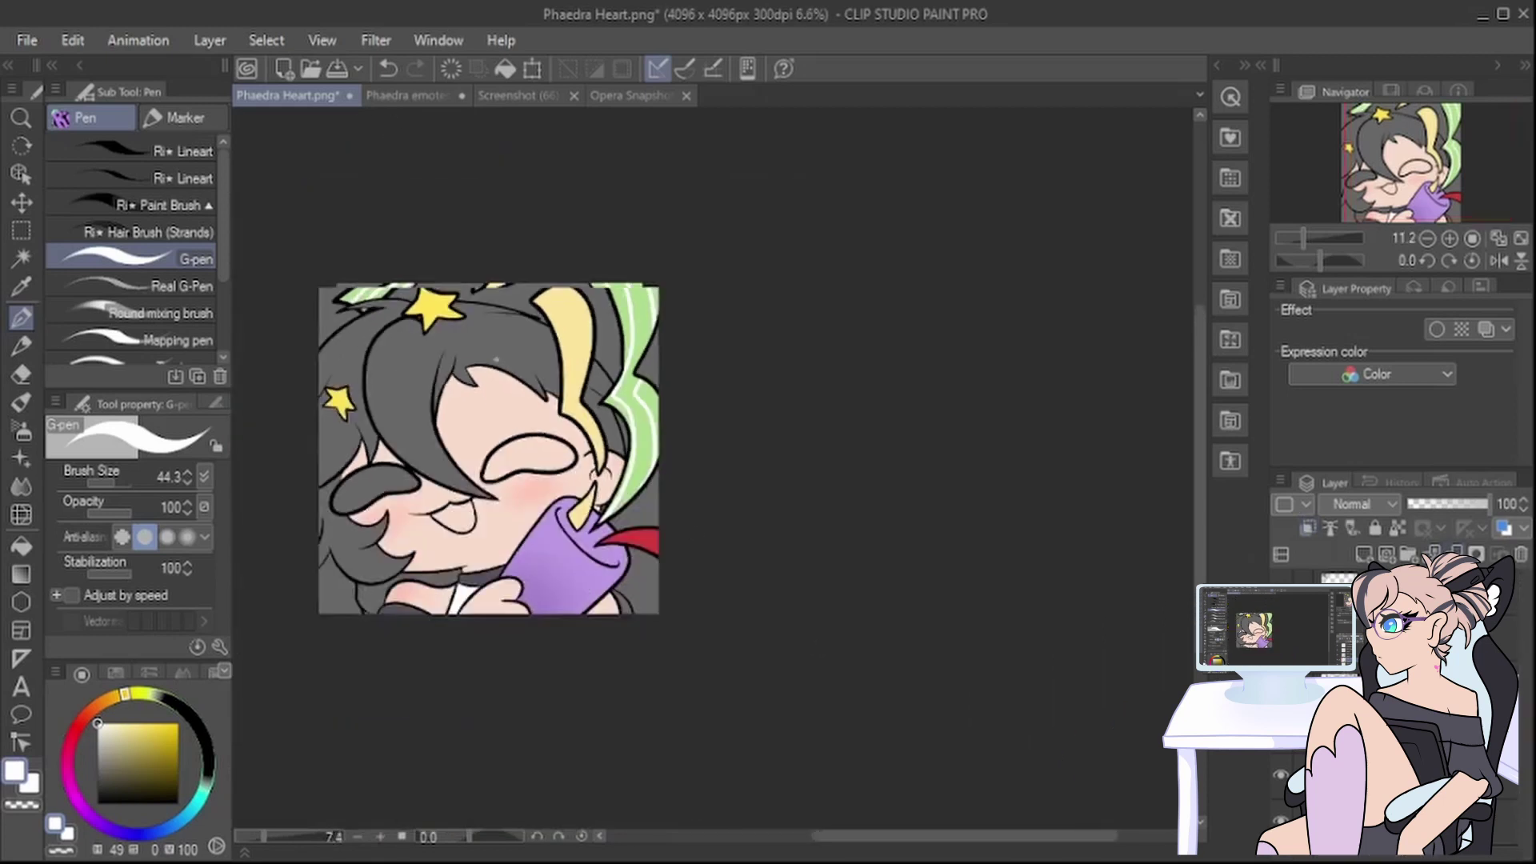
# Step: Sample the pale pink hair colour from the small reference emote and return to the G-pen
pyautogui.scroll(2, 393, 444)
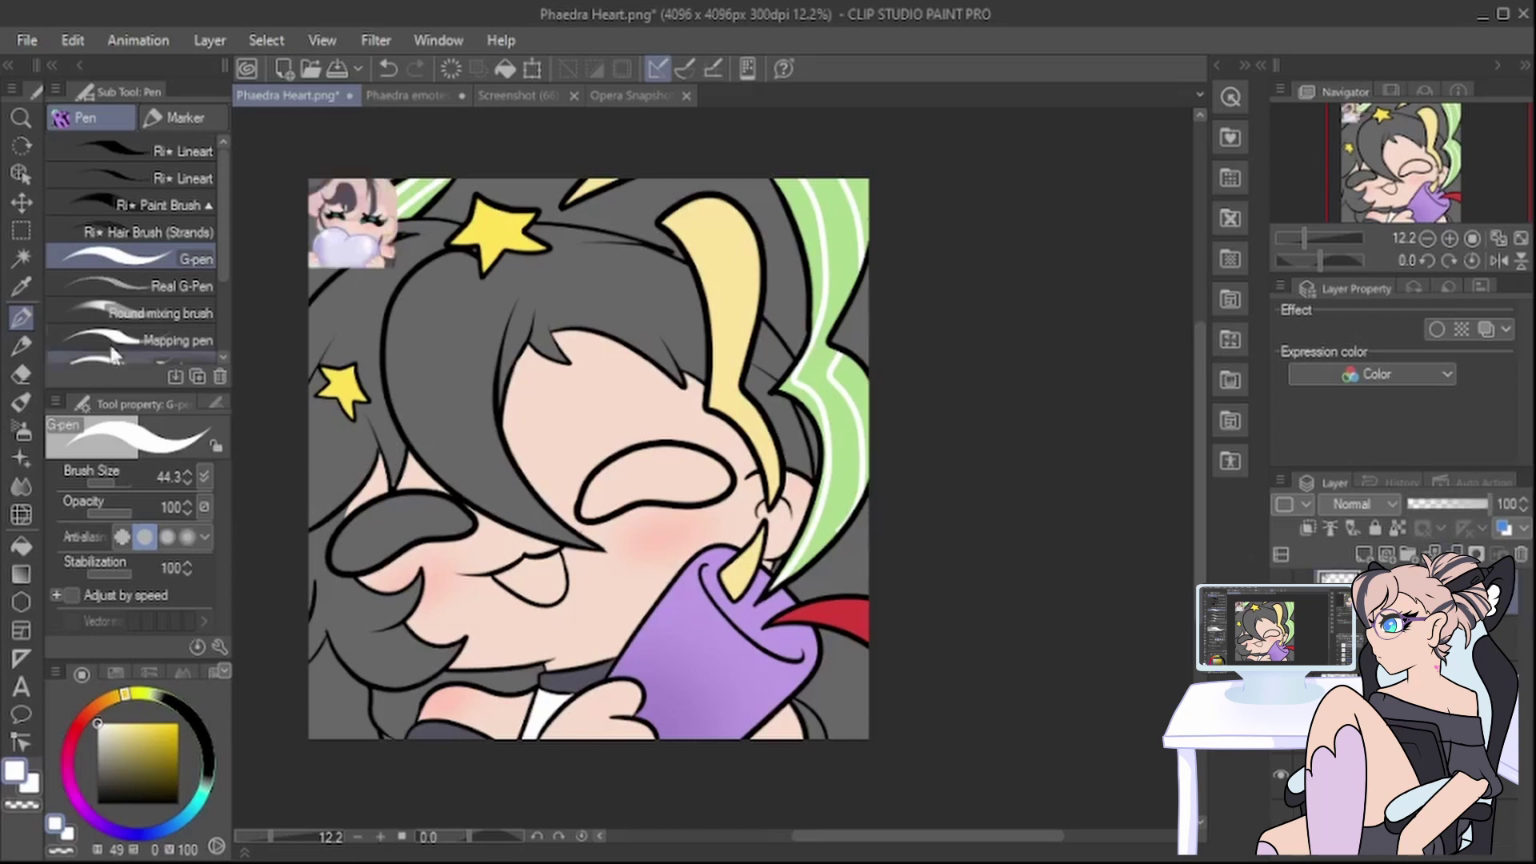
pyautogui.click(21, 285)
pyautogui.click(24, 317)
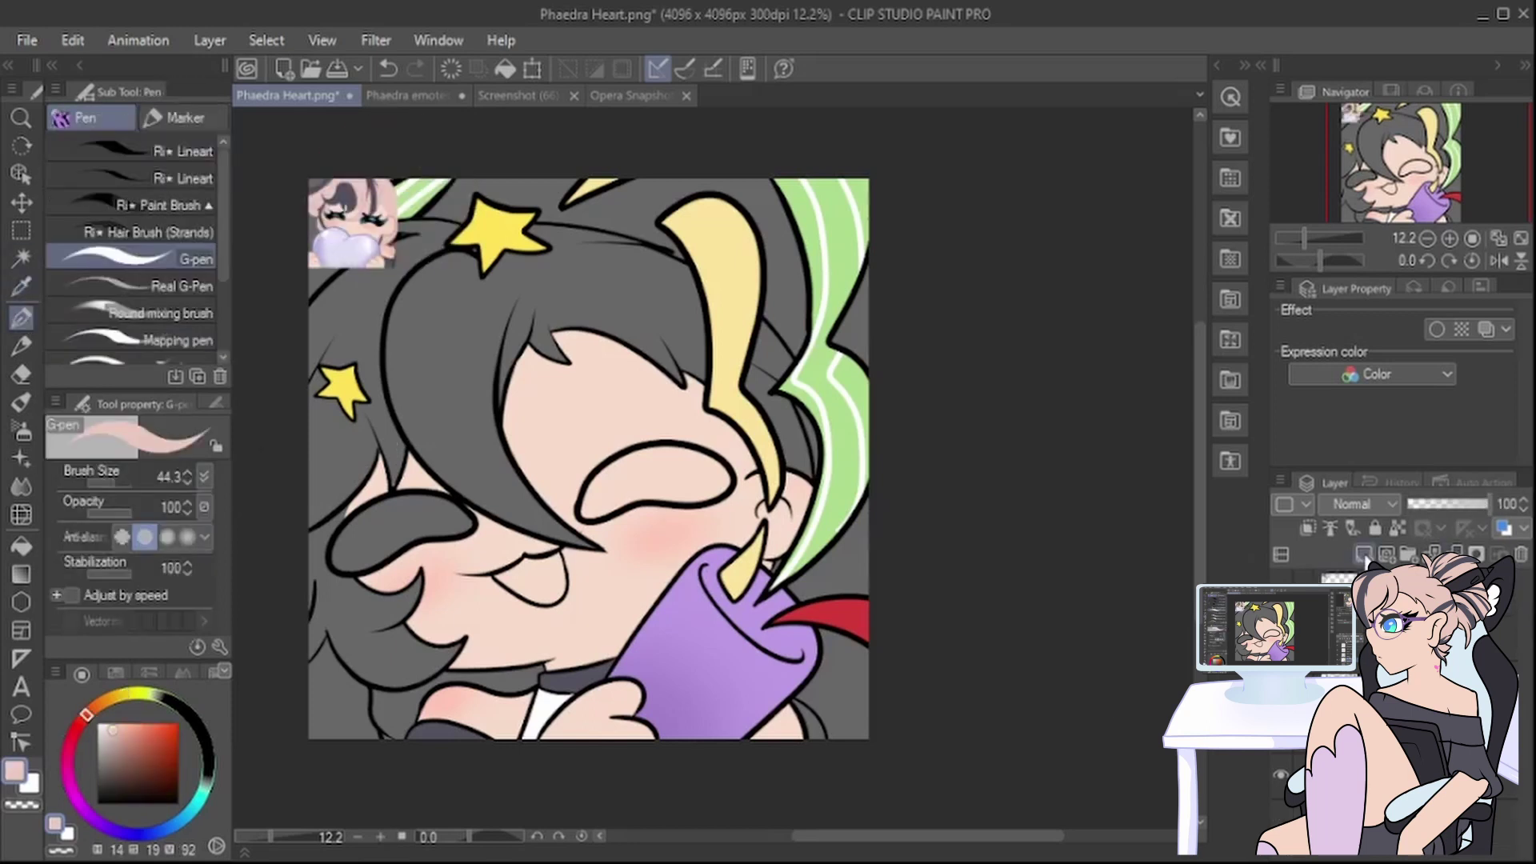
# Step: Sample the dark grey-purple from the collar and paint the clothing sliver beside the arm below the purple cylinder
pyautogui.scroll(3, 781, 737)
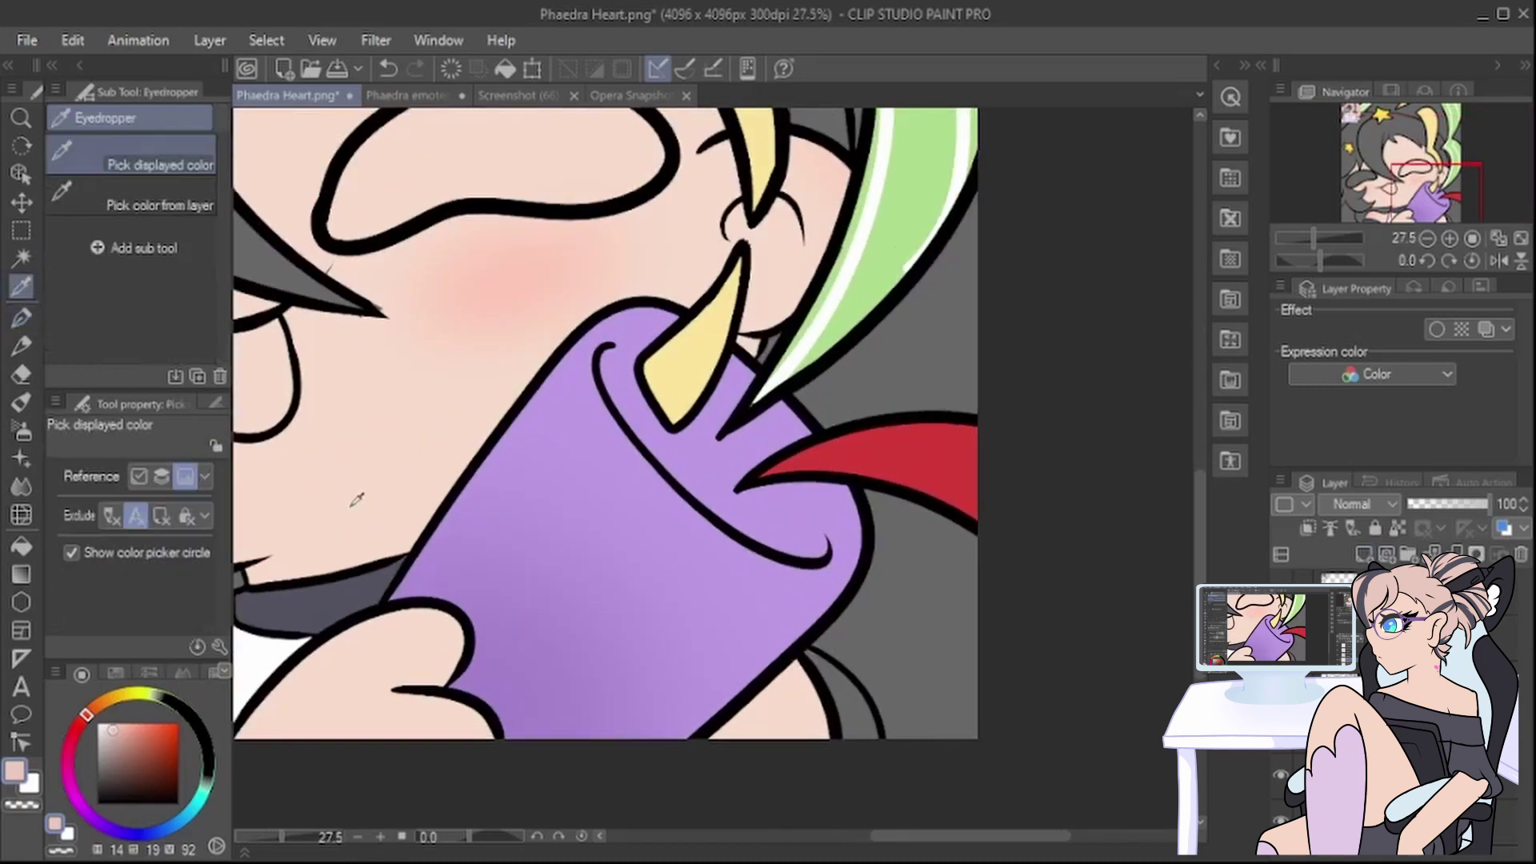
pyautogui.keyDown('alt'); pyautogui.click(347, 596); pyautogui.keyUp('alt')
pyautogui.moveTo(824, 670)
pyautogui.mouseDown()
pyautogui.moveTo(847, 737)
pyautogui.moveTo(854, 710)
pyautogui.moveTo(823, 655)
pyautogui.moveTo(846, 693)
pyautogui.mouseUp()
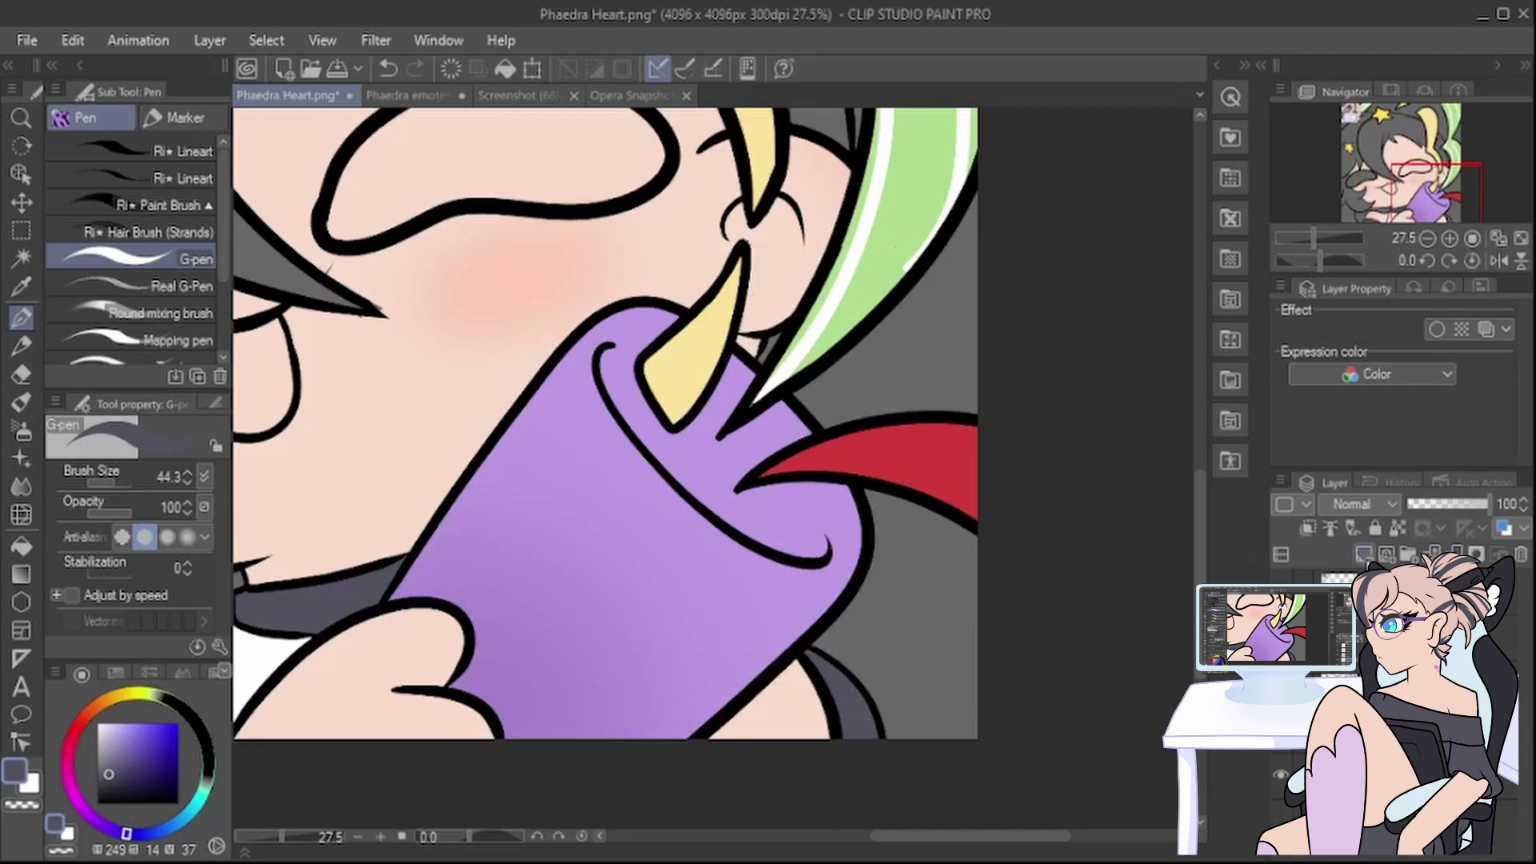
# Step: Sample pale pink from the reference emote's hair and paint the hair around the neck and the lower curl's edge with the G-pen
pyautogui.scroll(-3, 600, 331)
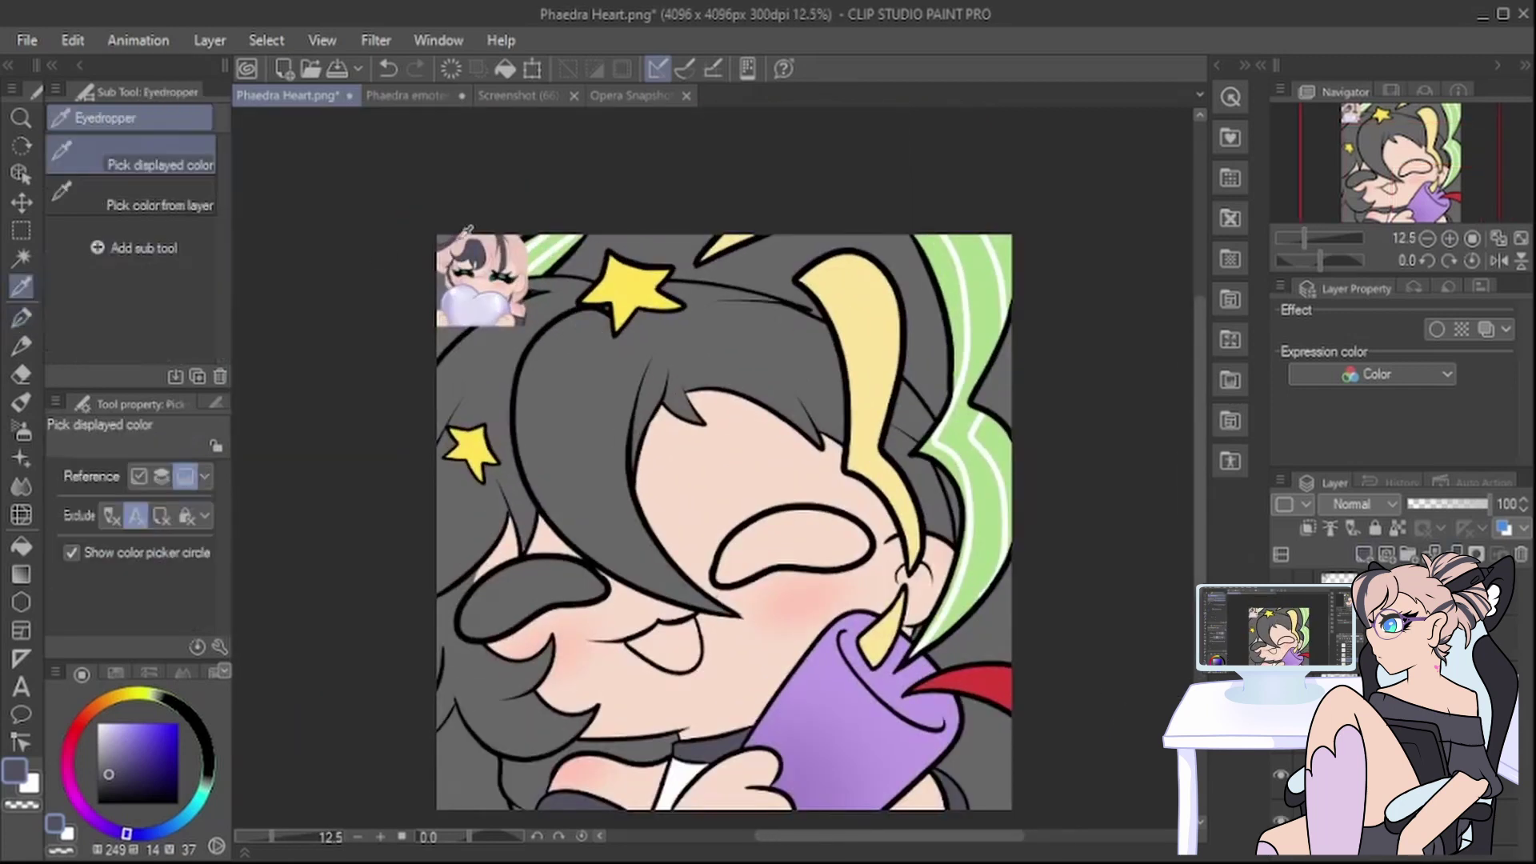
pyautogui.keyDown('alt'); pyautogui.click(481, 272); pyautogui.keyUp('alt')
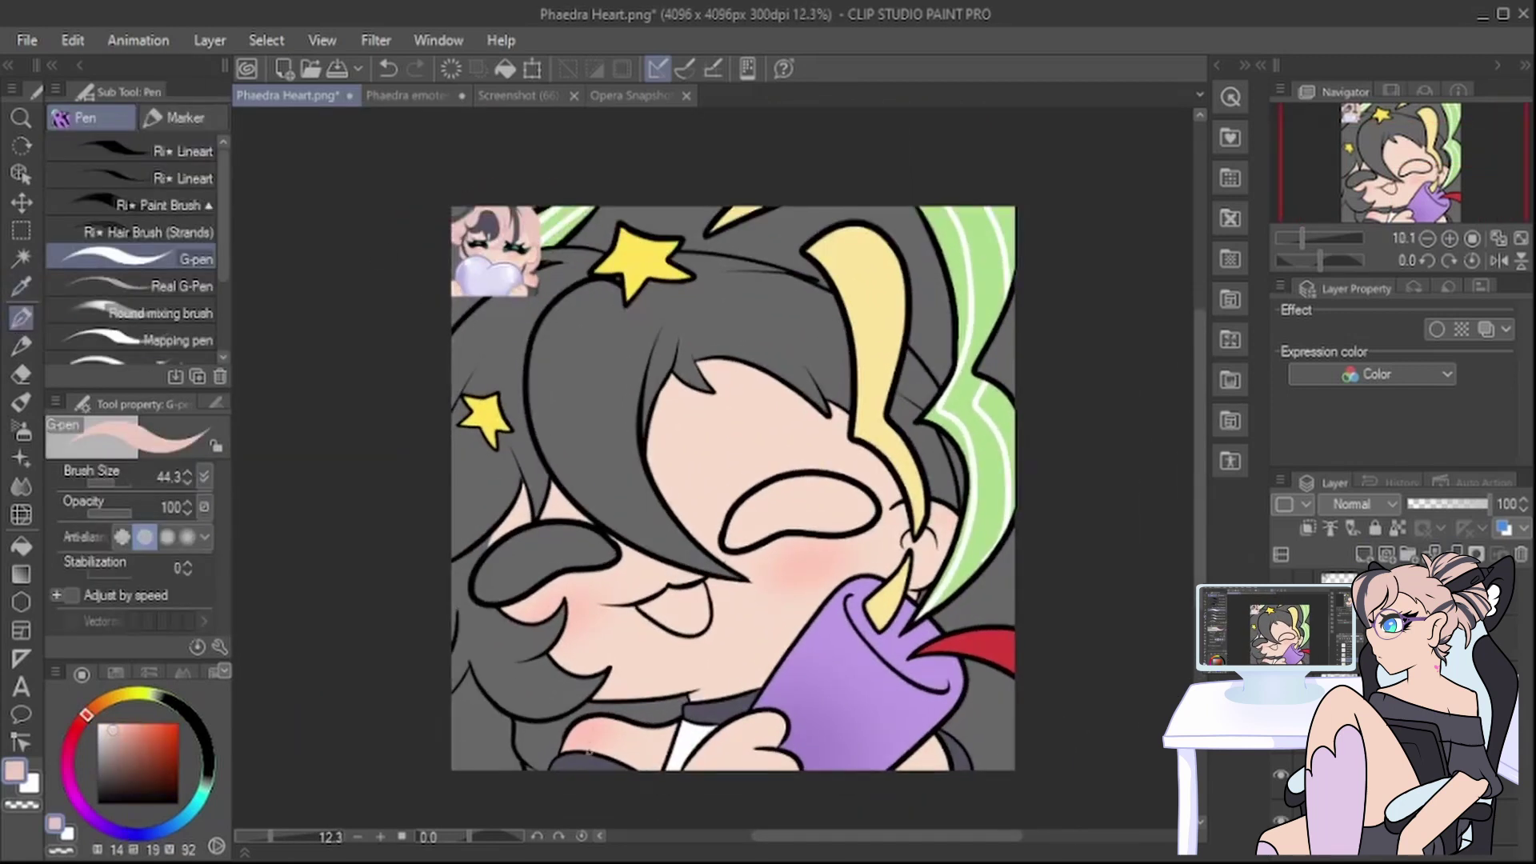
pyautogui.scroll(2, 1104, 695)
pyautogui.moveTo(733, 674)
pyautogui.mouseDown()
pyautogui.moveTo(709, 711)
pyautogui.moveTo(693, 677)
pyautogui.moveTo(681, 702)
pyautogui.moveTo(625, 671)
pyautogui.mouseUp()
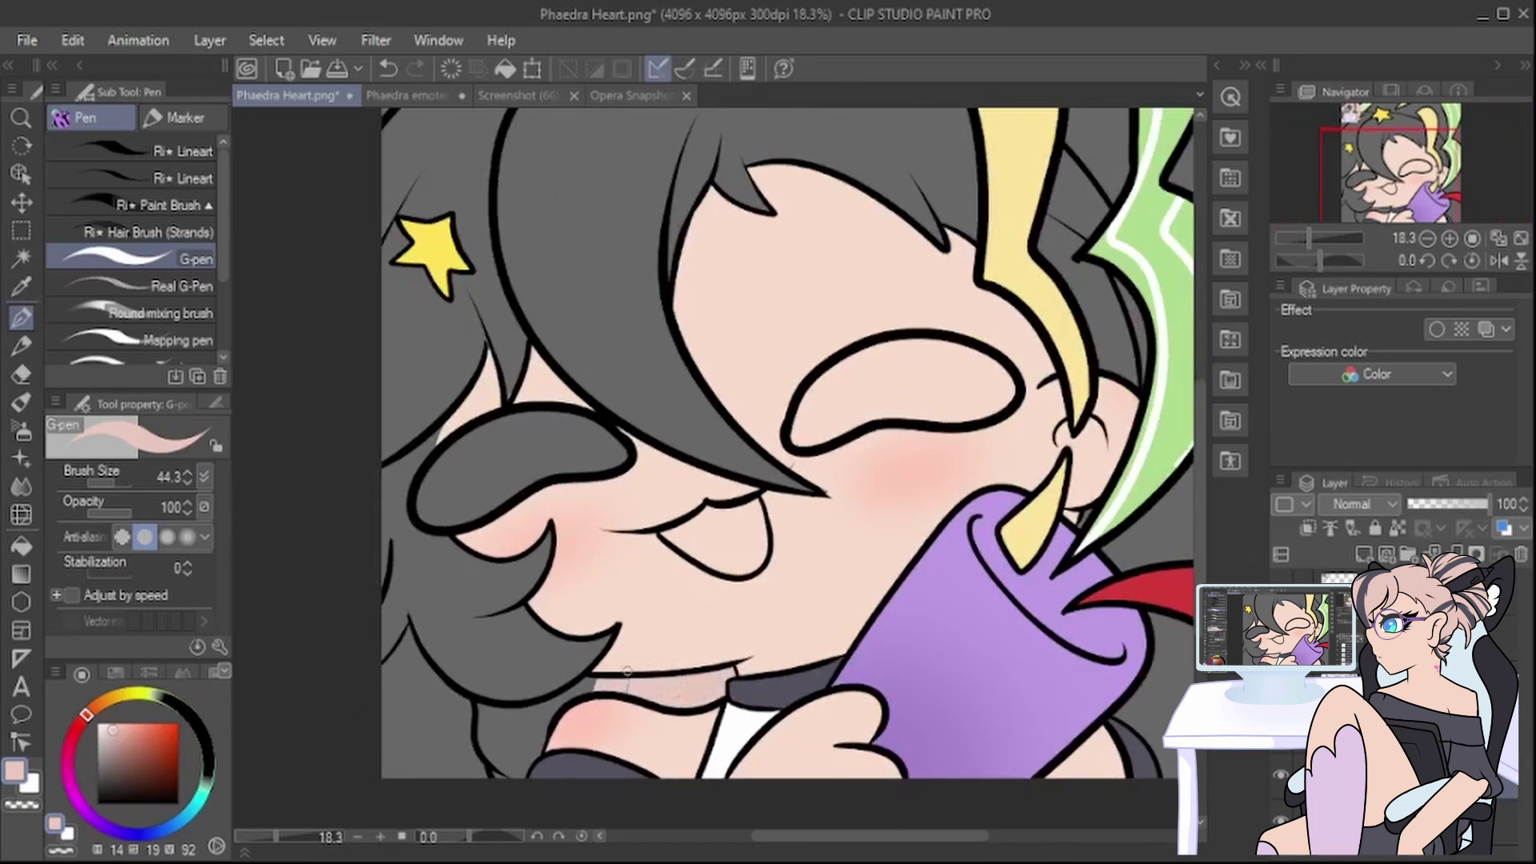
pyautogui.moveTo(1203, 552); pyautogui.dragTo(1203, 590)
pyautogui.moveTo(521, 677)
pyautogui.mouseDown()
pyautogui.moveTo(547, 615)
pyautogui.moveTo(586, 576)
pyautogui.moveTo(547, 622)
pyautogui.moveTo(551, 590)
pyautogui.moveTo(531, 595)
pyautogui.moveTo(507, 666)
pyautogui.moveTo(481, 609)
pyautogui.moveTo(494, 641)
pyautogui.moveTo(520, 592)
pyautogui.moveTo(588, 548)
pyautogui.moveTo(576, 566)
pyautogui.moveTo(576, 538)
pyautogui.moveTo(532, 560)
pyautogui.mouseUp()
pyautogui.moveTo(420, 517); pyautogui.dragTo(472, 577)
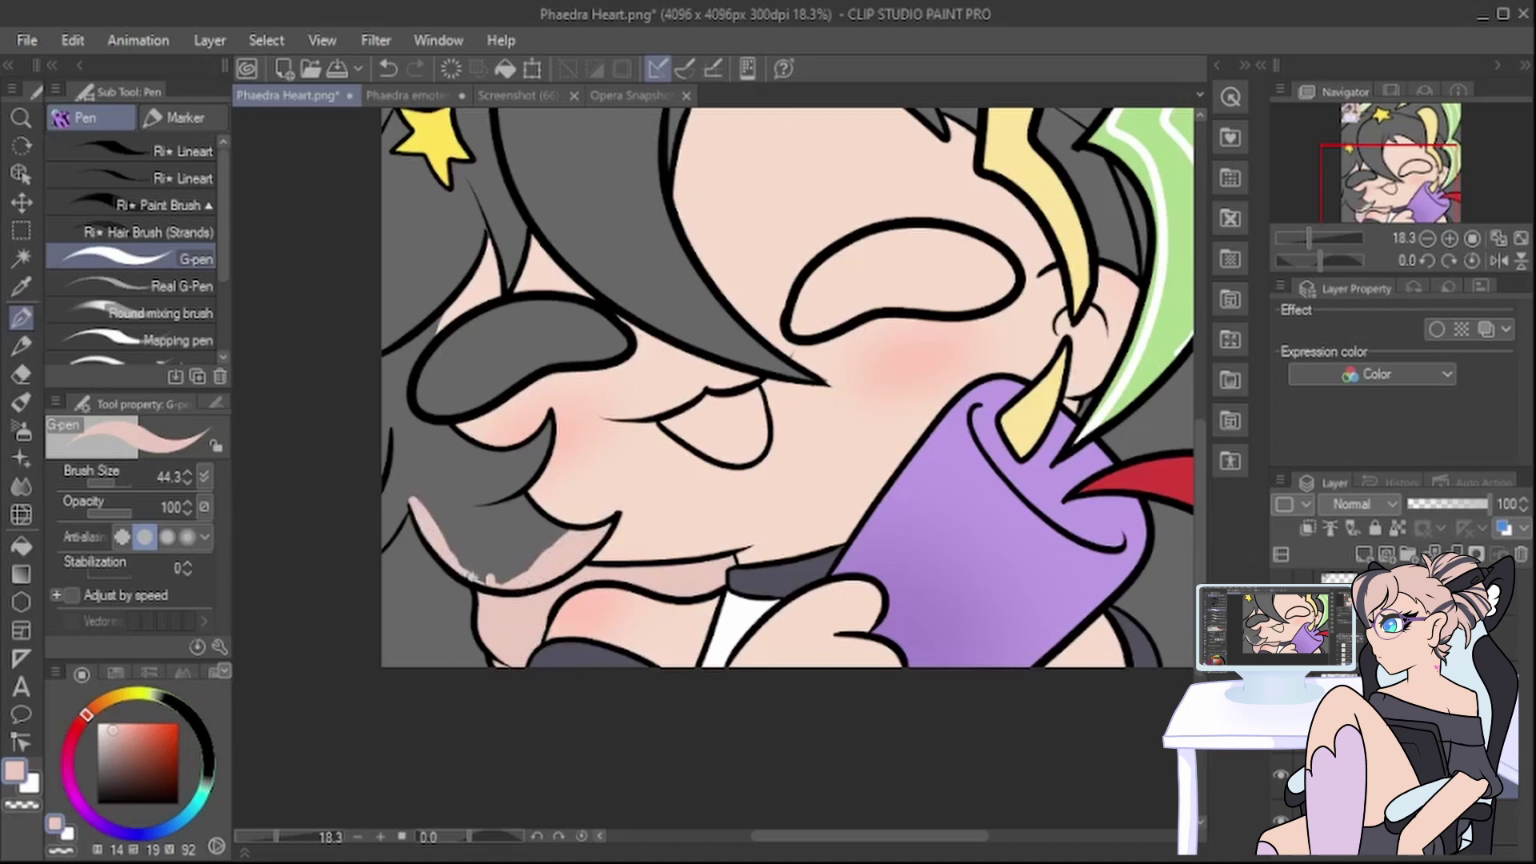
# Step: Outline the side curls, the fringe around the face and the hair beside the ear in pale pink with the G-pen
pyautogui.moveTo(380, 519); pyautogui.dragTo(377, 324)
pyautogui.moveTo(560, 533)
pyautogui.mouseDown()
pyautogui.moveTo(526, 484)
pyautogui.moveTo(541, 427)
pyautogui.mouseUp()
pyautogui.moveTo(509, 454)
pyautogui.mouseDown()
pyautogui.moveTo(453, 429)
pyautogui.moveTo(480, 446)
pyautogui.moveTo(542, 435)
pyautogui.mouseUp()
pyautogui.moveTo(1200, 517); pyautogui.dragTo(1201, 448)
pyautogui.moveTo(444, 628)
pyautogui.mouseDown()
pyautogui.moveTo(436, 532)
pyautogui.moveTo(464, 436)
pyautogui.moveTo(490, 405)
pyautogui.moveTo(505, 437)
pyautogui.moveTo(534, 392)
pyautogui.mouseUp()
pyautogui.moveTo(534, 392)
pyautogui.mouseDown()
pyautogui.moveTo(625, 486)
pyautogui.moveTo(605, 482)
pyautogui.moveTo(762, 552)
pyautogui.moveTo(726, 506)
pyautogui.moveTo(679, 321)
pyautogui.moveTo(666, 367)
pyautogui.moveTo(725, 259)
pyautogui.moveTo(749, 262)
pyautogui.moveTo(774, 233)
pyautogui.moveTo(975, 328)
pyautogui.moveTo(874, 272)
pyautogui.moveTo(921, 293)
pyautogui.mouseUp()
pyautogui.moveTo(1094, 426)
pyautogui.mouseDown()
pyautogui.moveTo(1130, 470)
pyautogui.moveTo(1134, 436)
pyautogui.moveTo(1086, 324)
pyautogui.moveTo(1096, 345)
pyautogui.moveTo(1113, 318)
pyautogui.moveTo(1057, 229)
pyautogui.mouseUp()
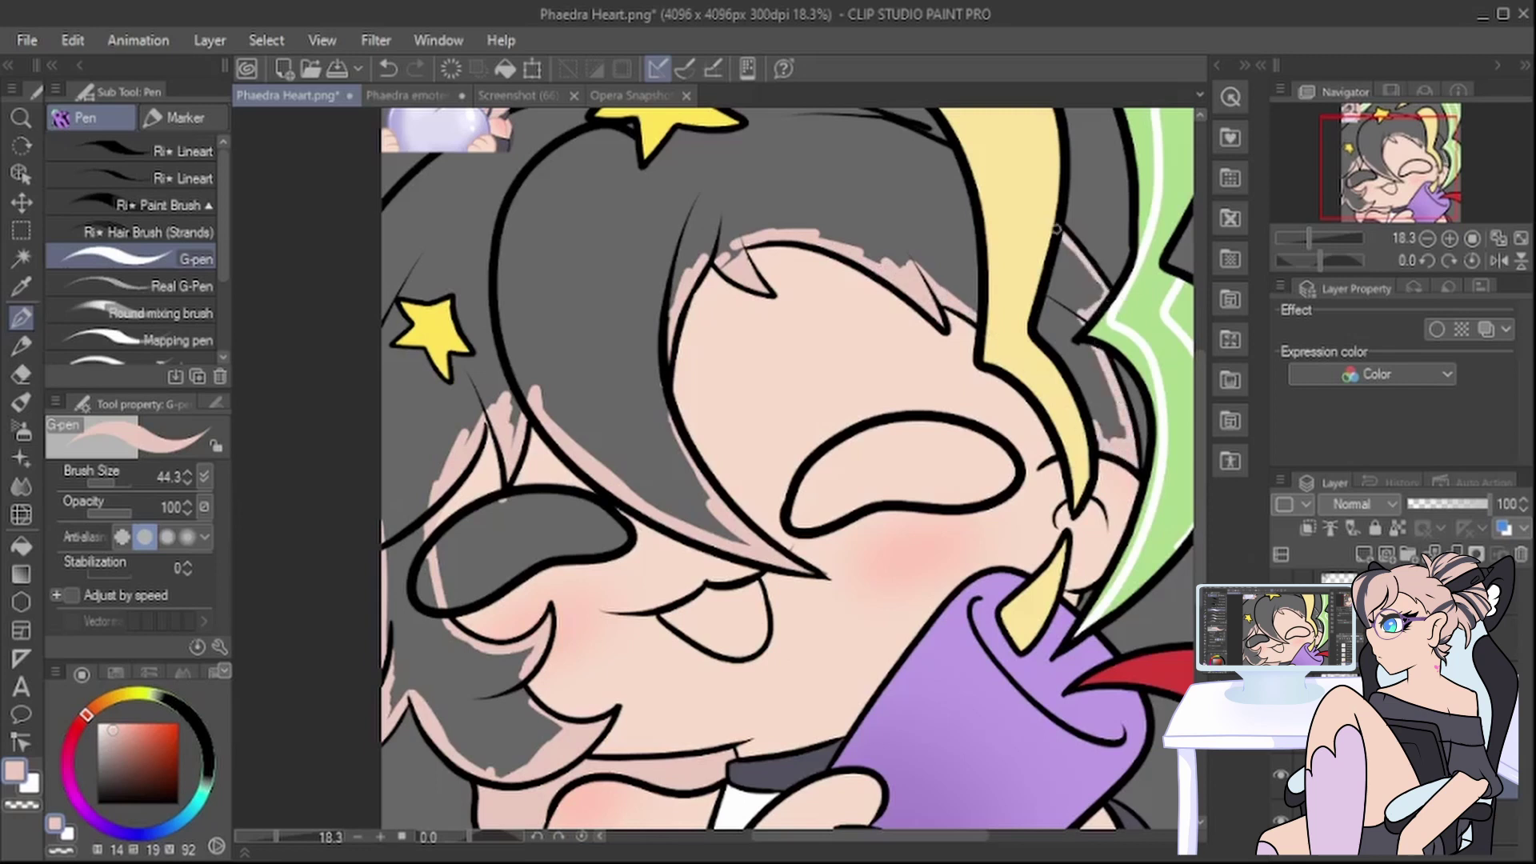
# Step: Outline the upper outer edge of the side hair in pale pink, and hide the small reference emote
pyautogui.scroll(3, 1203, 382)
pyautogui.moveTo(383, 687); pyautogui.dragTo(379, 578)
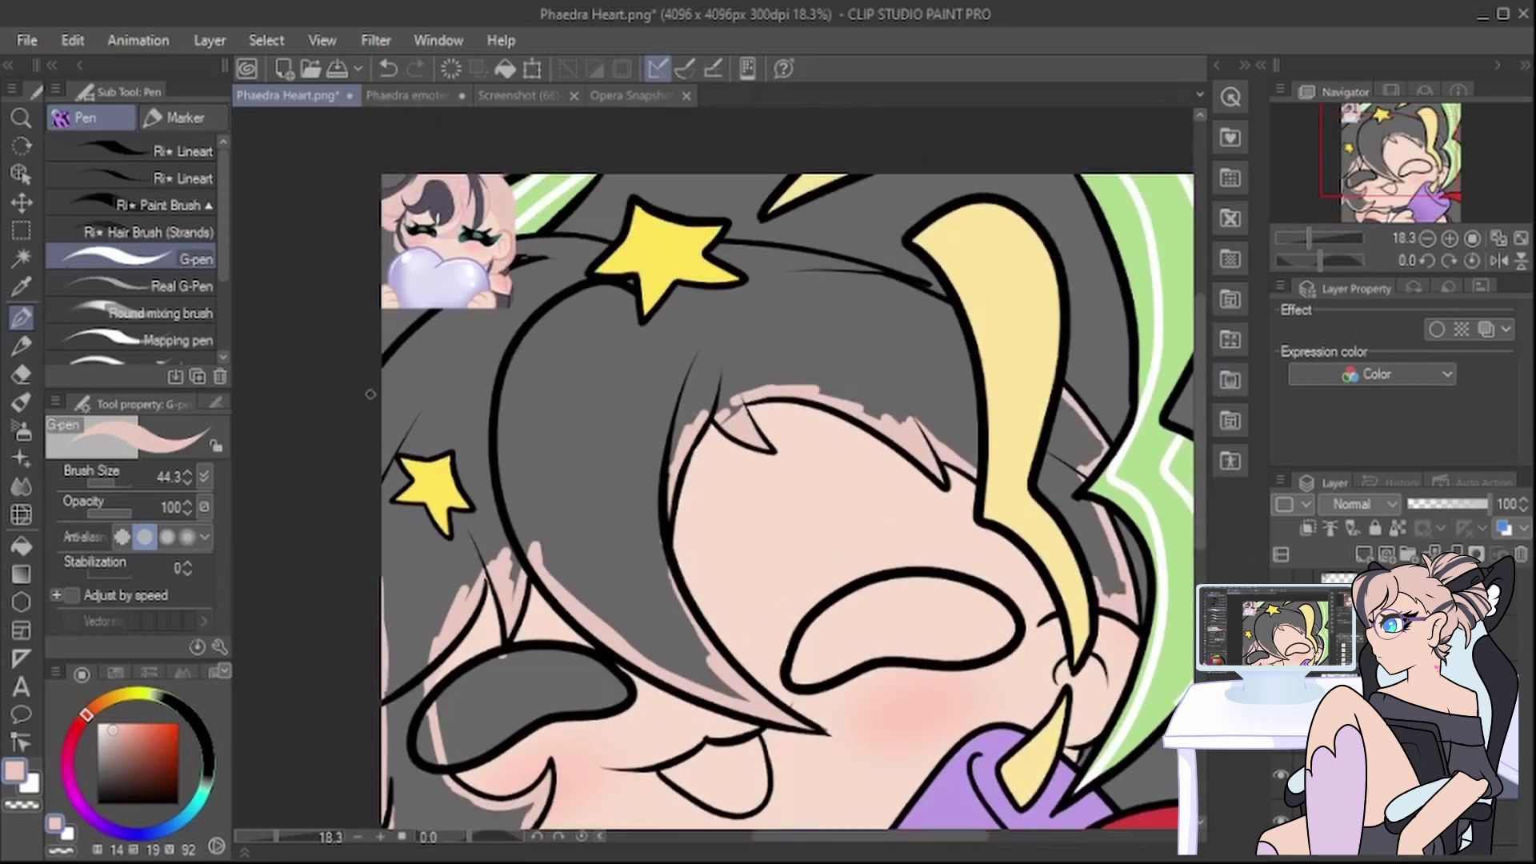
pyautogui.moveTo(371, 392); pyautogui.dragTo(477, 301)
pyautogui.click(1392, 591)
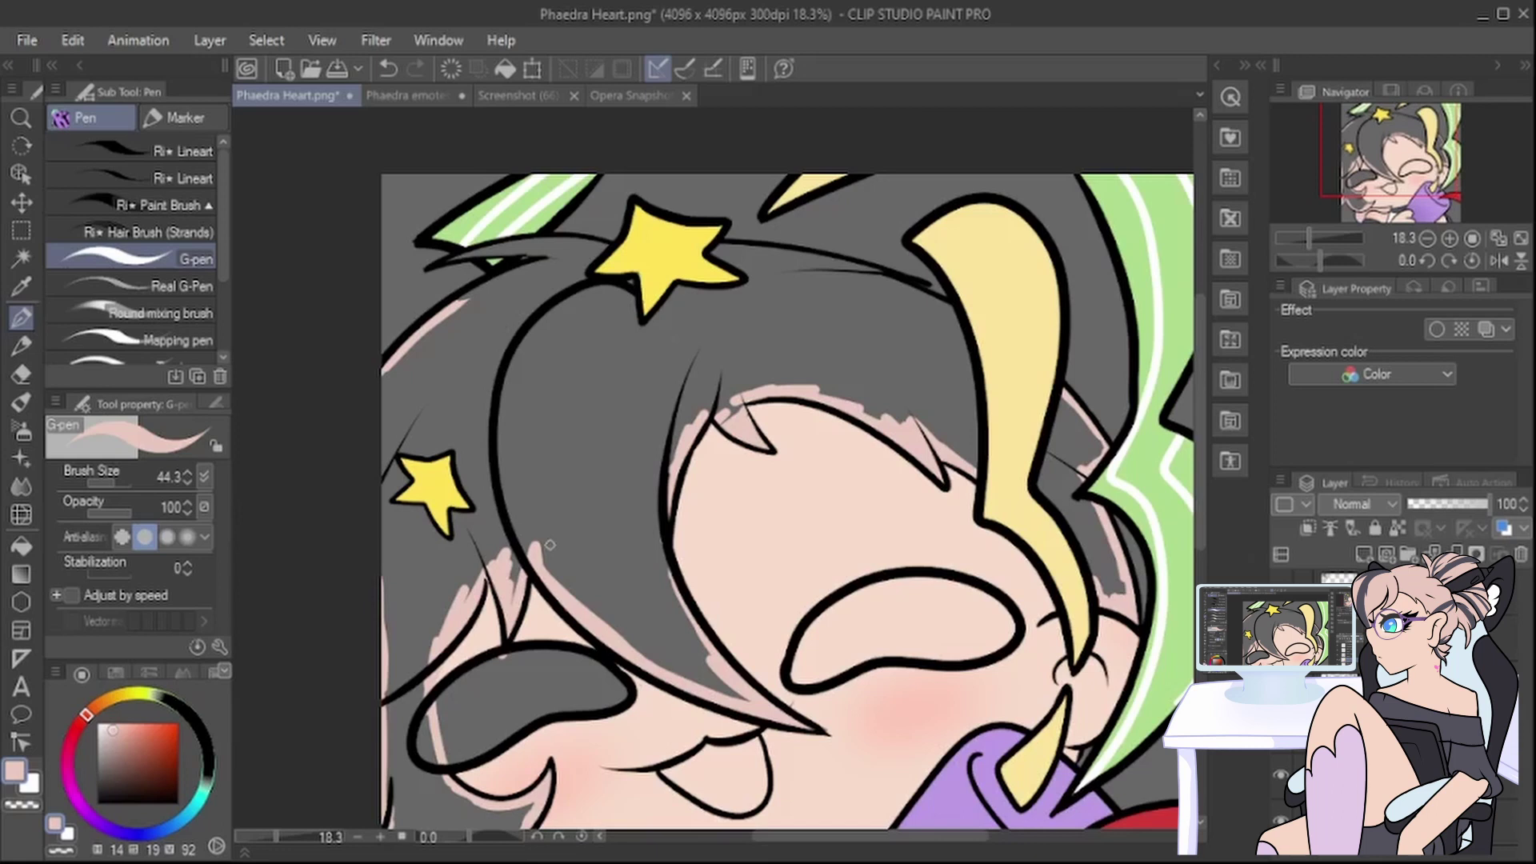
# Step: Try outlining the top of the hair in pale pink across the large star
pyautogui.moveTo(462, 303)
pyautogui.mouseDown()
pyautogui.moveTo(577, 257)
pyautogui.moveTo(453, 256)
pyautogui.moveTo(548, 246)
pyautogui.moveTo(727, 291)
pyautogui.mouseUp()
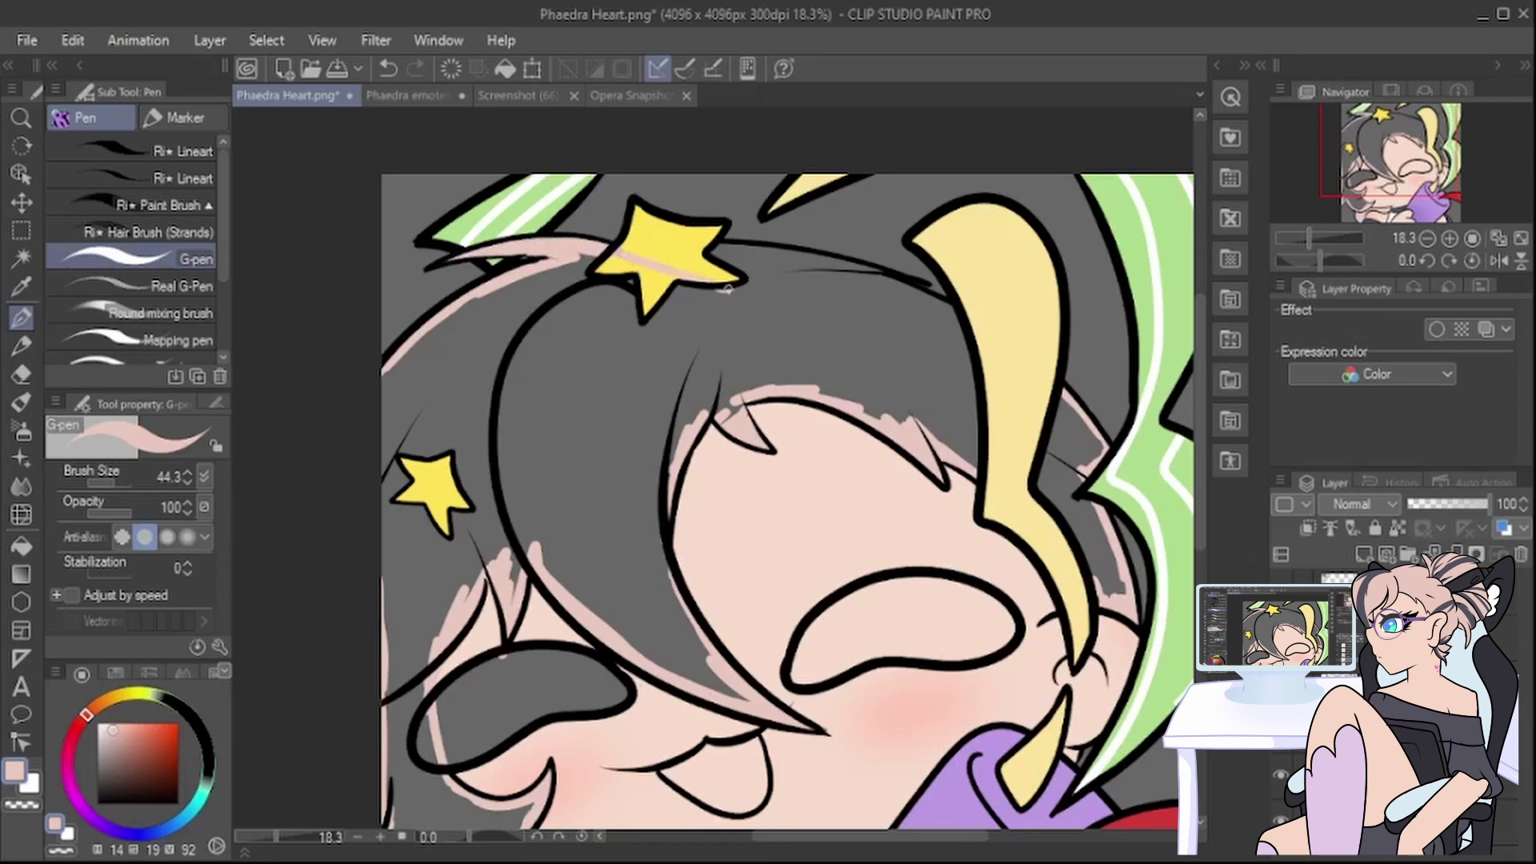
pyautogui.click(381, 69)
pyautogui.click(381, 70)
pyautogui.click(391, 70)
# Step: Outline the top of the hair in pale pink around the large star, and fill the outlined hair area with the same colour
pyautogui.moveTo(462, 304)
pyautogui.mouseDown()
pyautogui.moveTo(560, 254)
pyautogui.moveTo(464, 256)
pyautogui.moveTo(600, 246)
pyautogui.moveTo(577, 240)
pyautogui.moveTo(809, 260)
pyautogui.moveTo(953, 312)
pyautogui.moveTo(913, 294)
pyautogui.mouseUp()
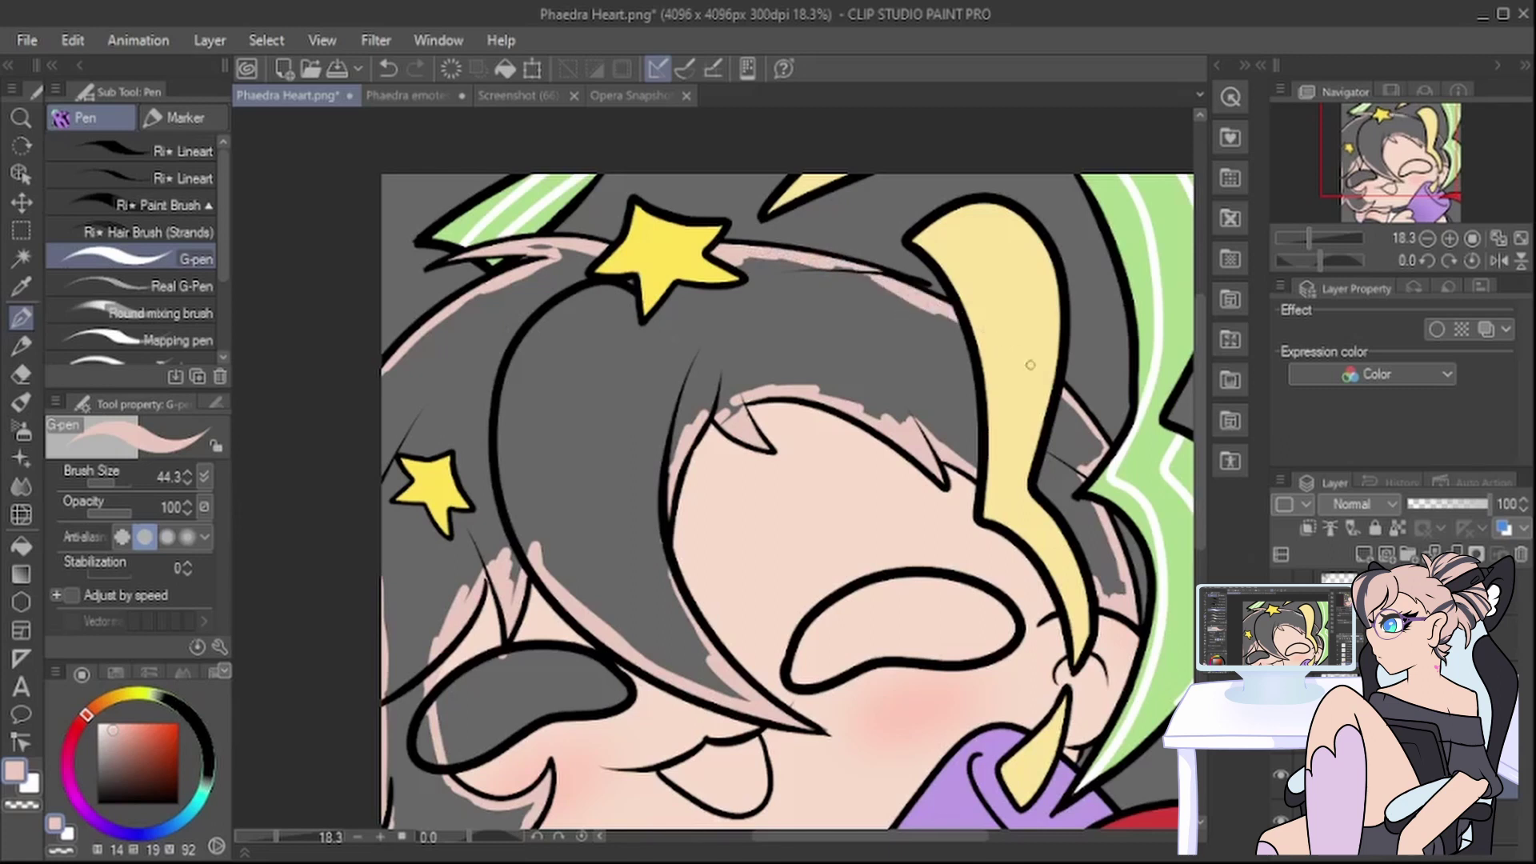
pyautogui.click(30, 538)
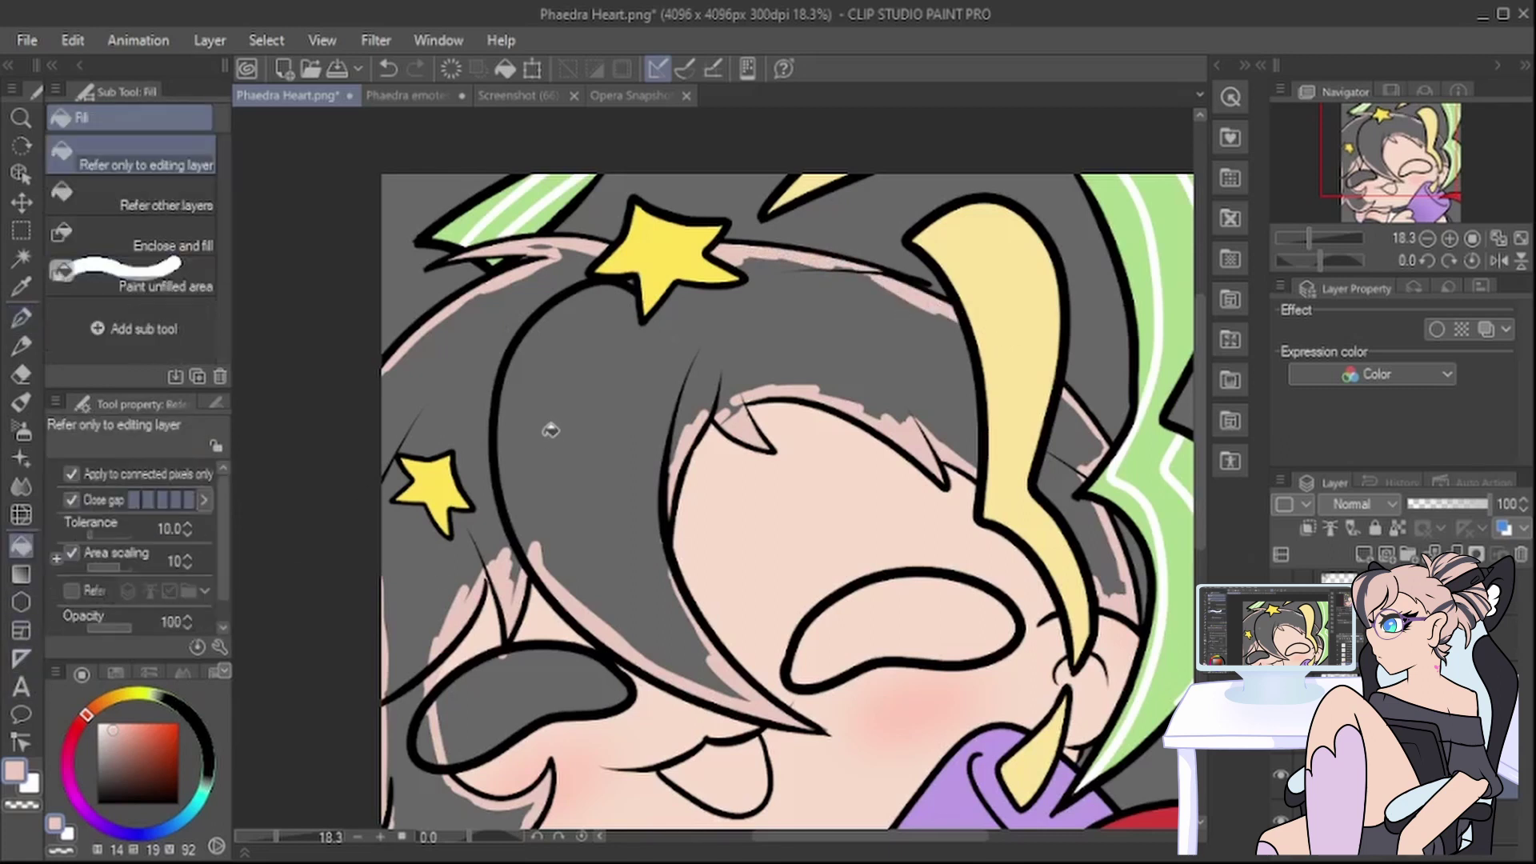
pyautogui.click(545, 441)
pyautogui.scroll(-5, 542, 428)
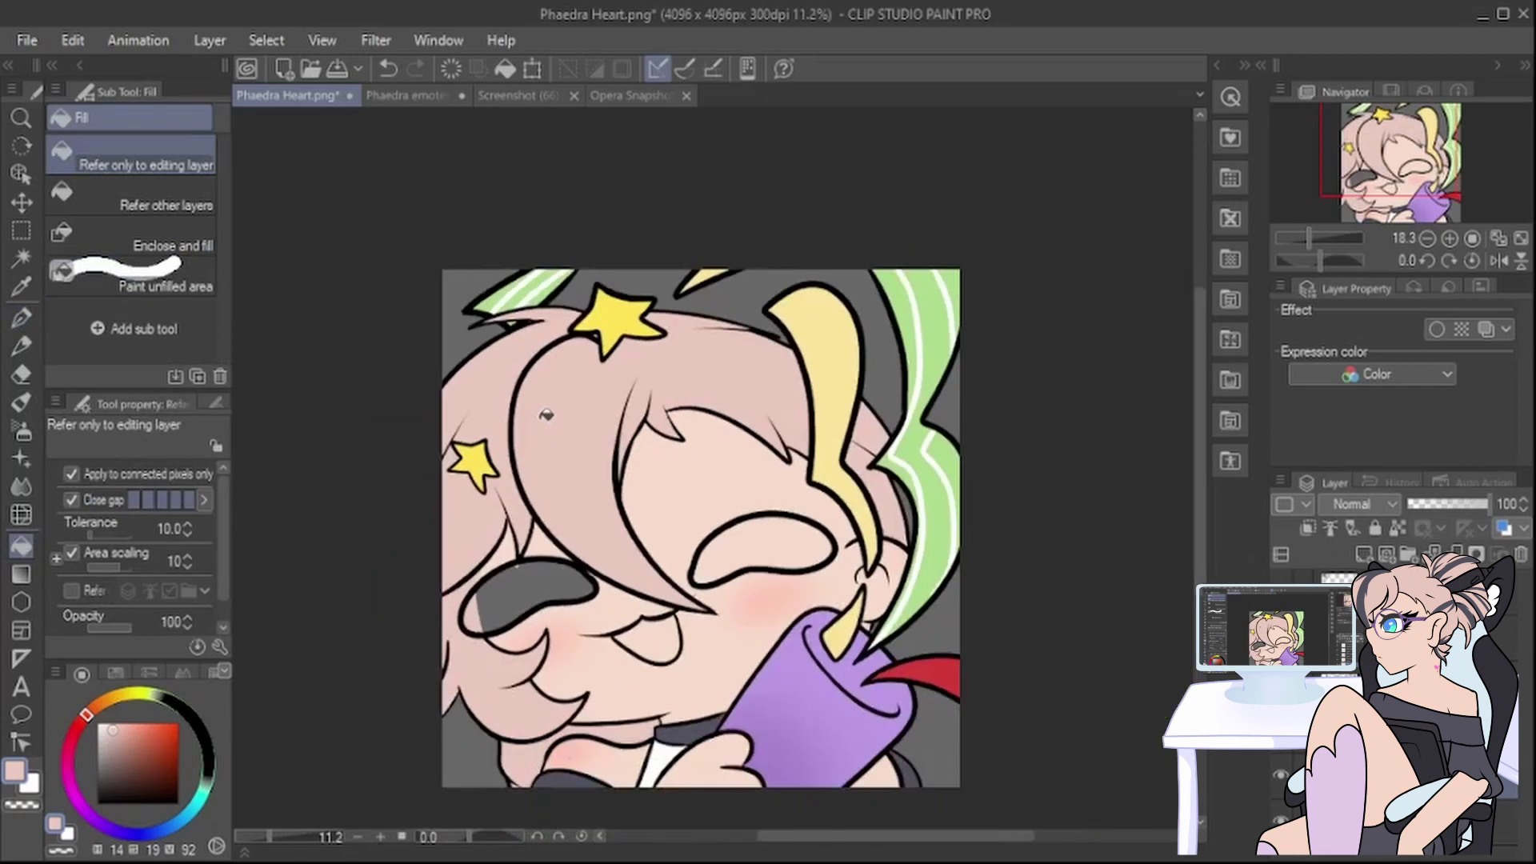
# Step: Show the small reference emote at full opacity, sample the dark blue-grey from its hair, and hide it again
pyautogui.scroll(3, 590, 686)
pyautogui.click(1429, 588)
pyautogui.moveTo(1430, 505); pyautogui.dragTo(1492, 505)
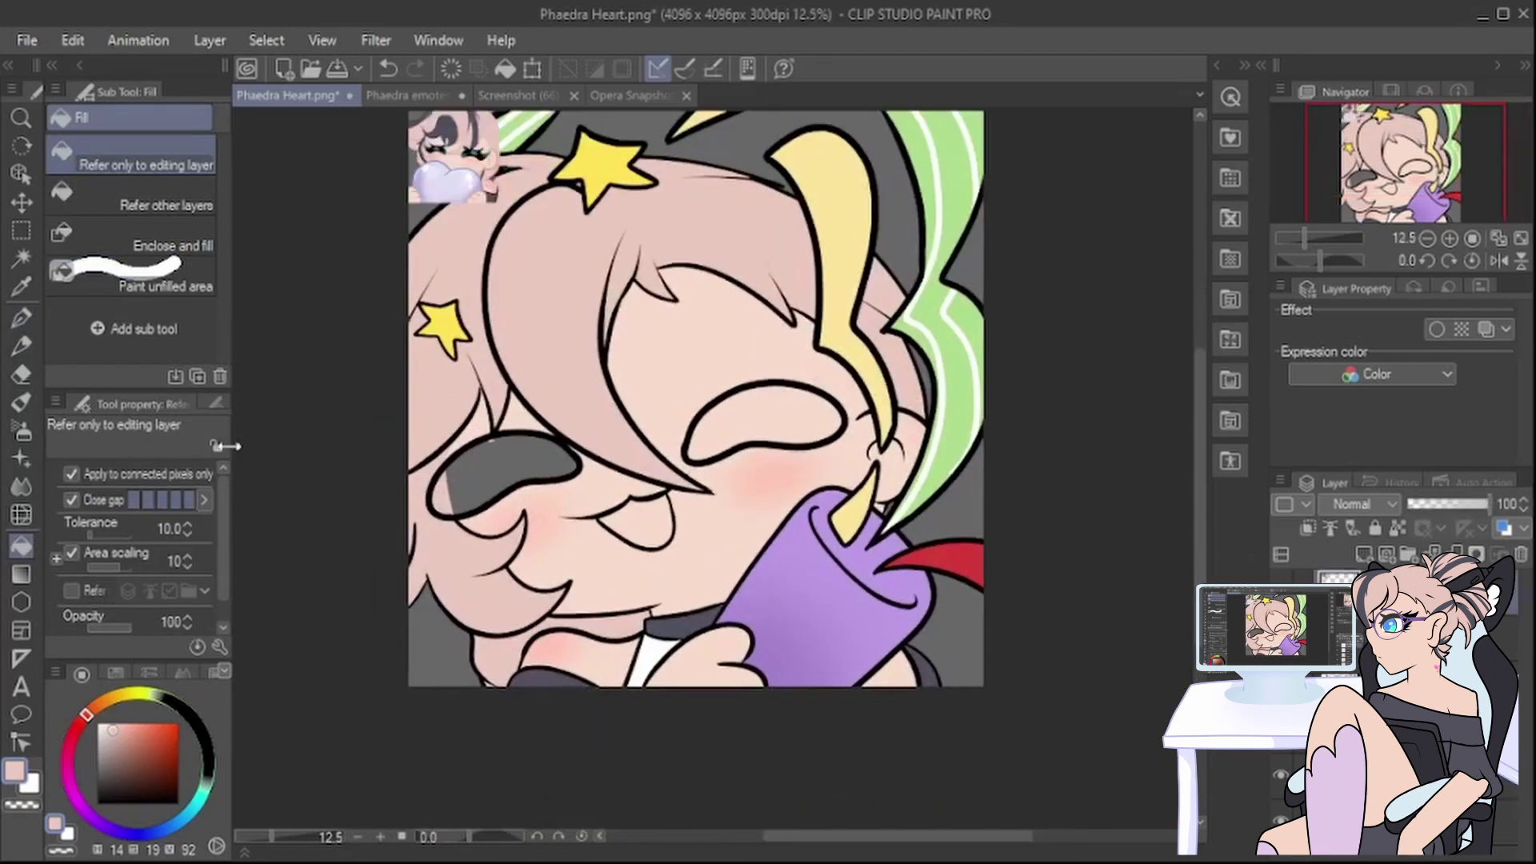
pyautogui.click(22, 288)
pyautogui.click(453, 129)
# Step: On a layer clipped to the hair, outline and fill a dark blue-grey patch around the small star with the G-pen
pyautogui.click(1307, 528)
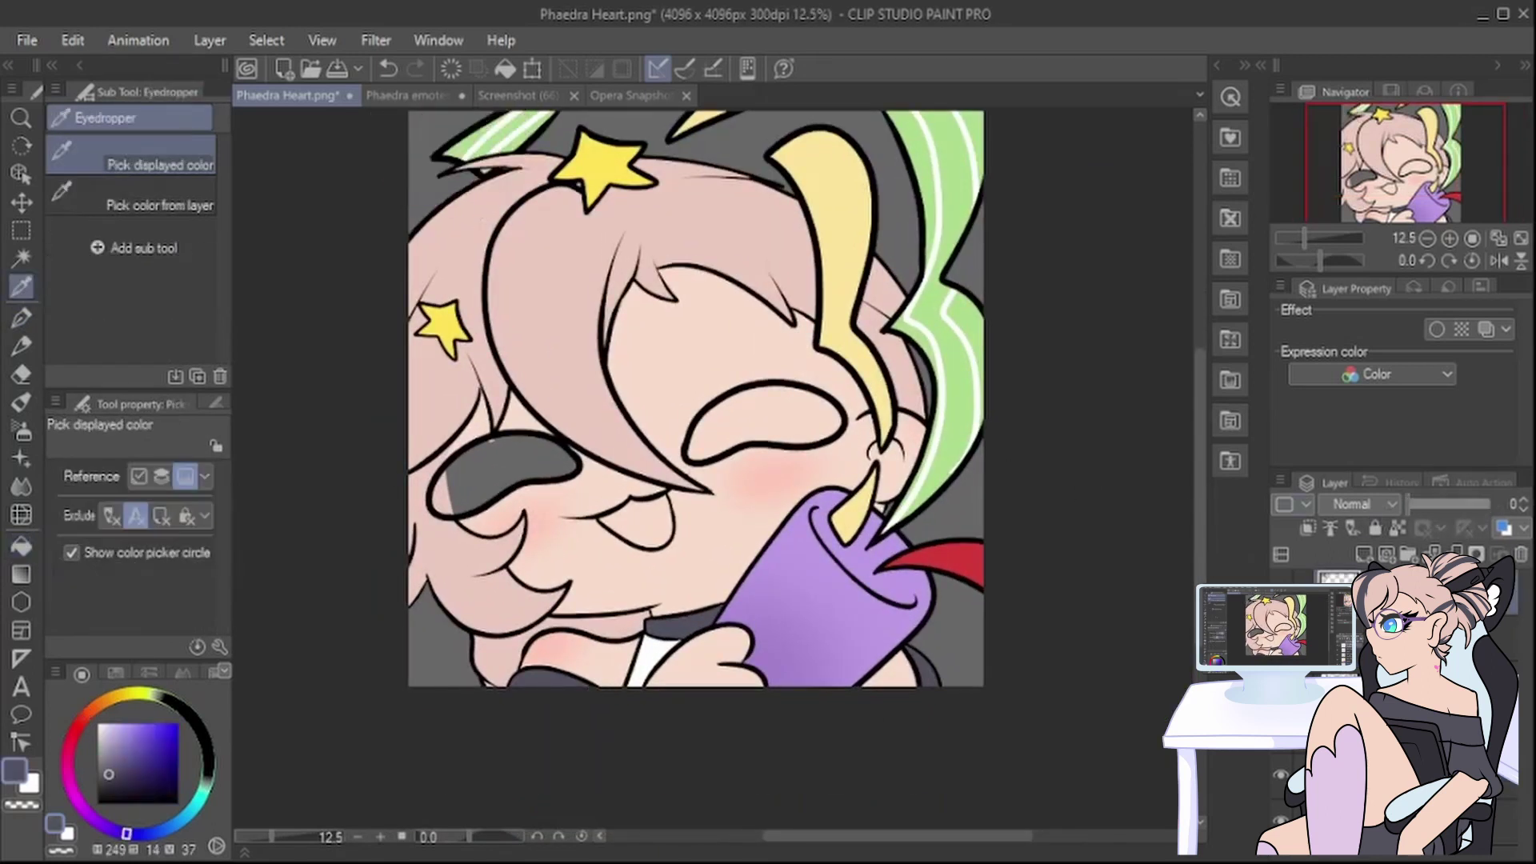
pyautogui.click(22, 319)
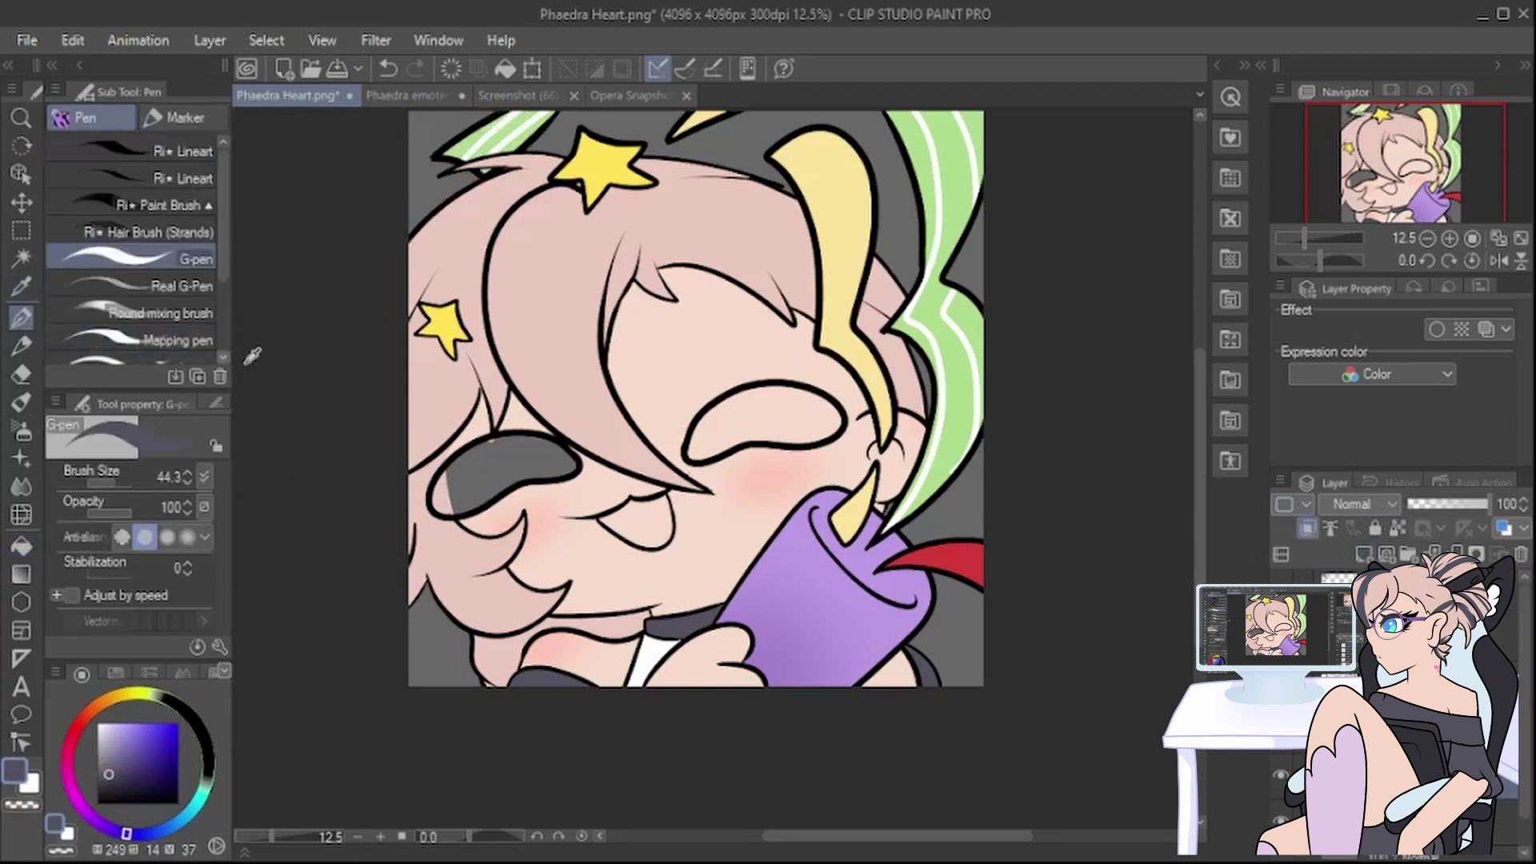
pyautogui.scroll(1, 472, 190)
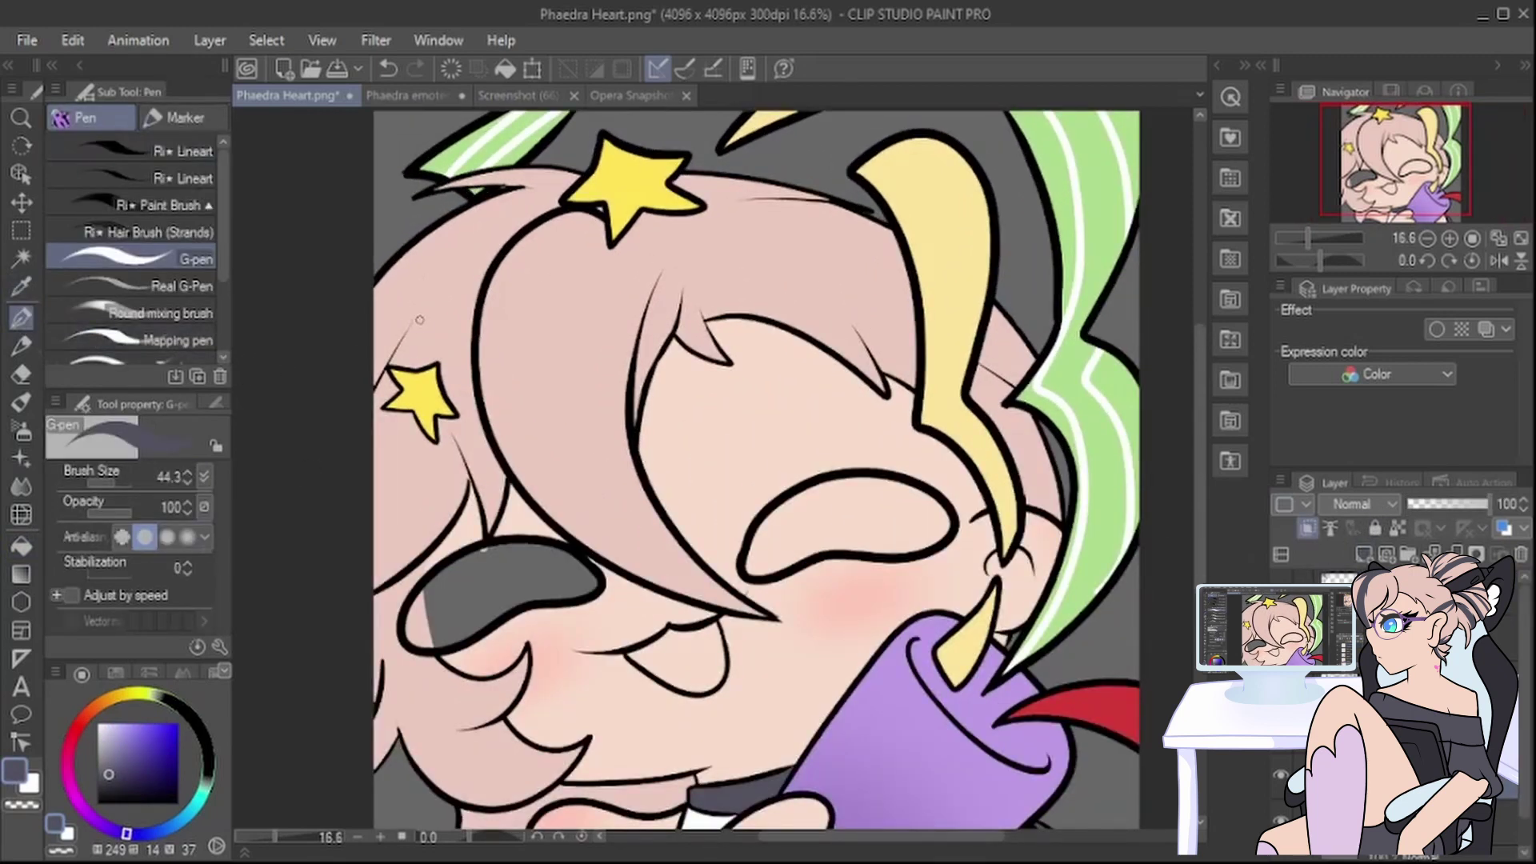
pyautogui.moveTo(419, 319); pyautogui.dragTo(376, 398)
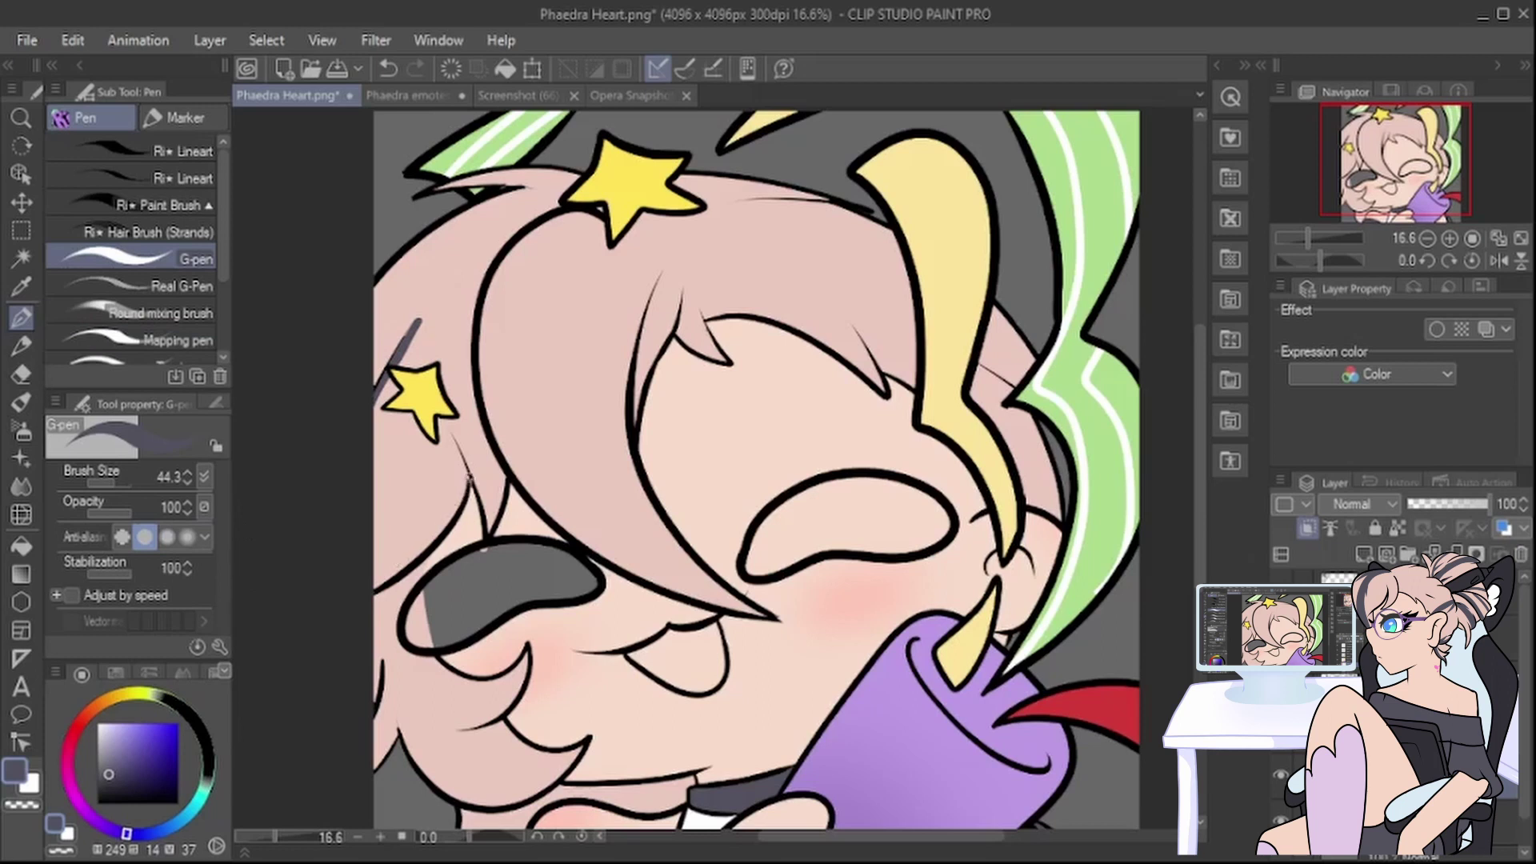
pyautogui.moveTo(472, 484); pyautogui.dragTo(408, 333)
pyautogui.click(99, 571)
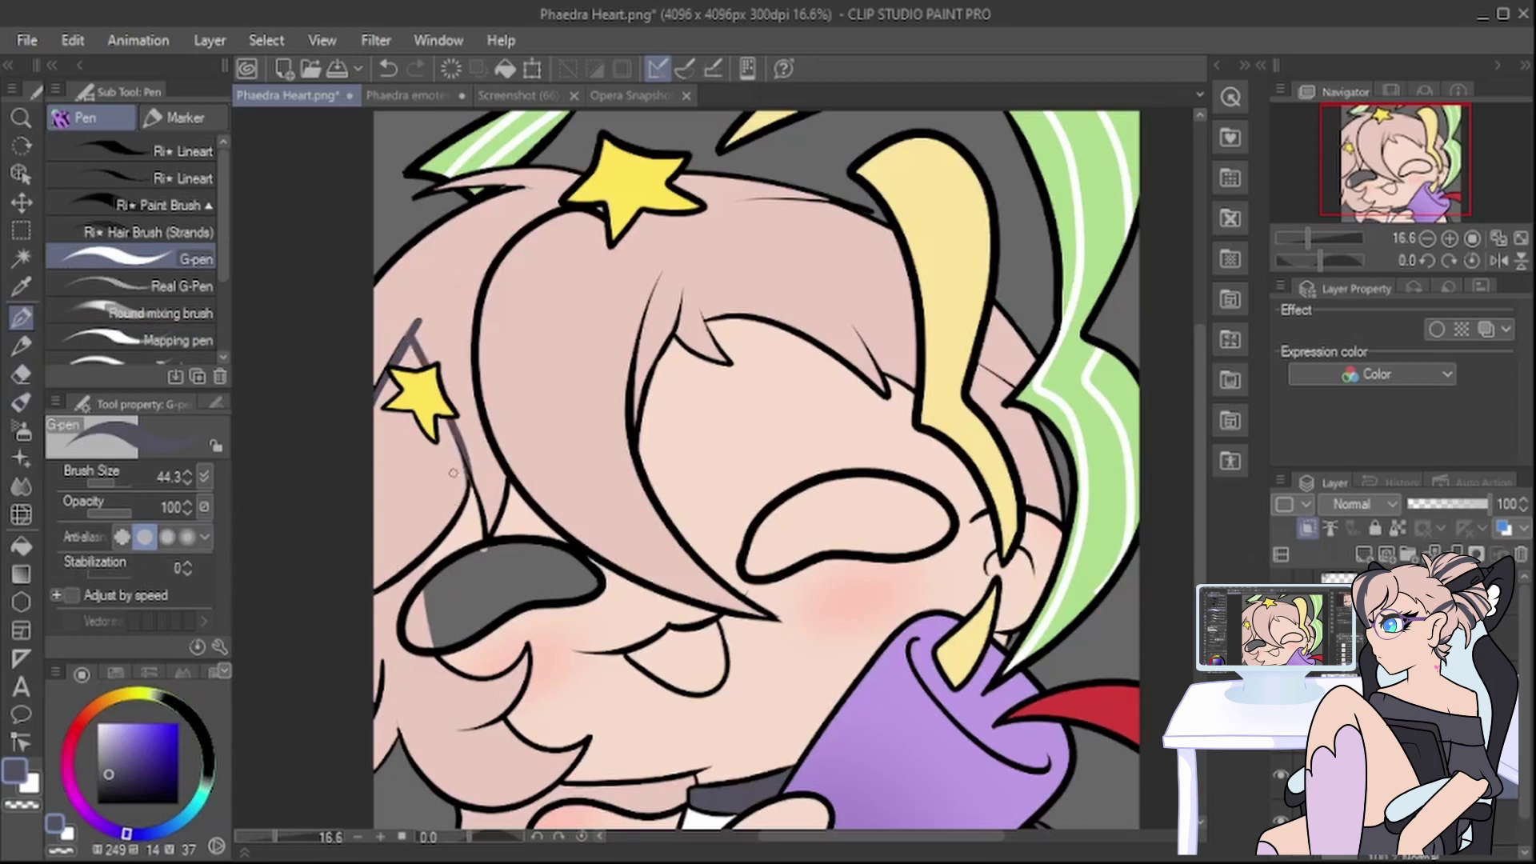
pyautogui.moveTo(453, 473)
pyautogui.mouseDown()
pyautogui.moveTo(449, 523)
pyautogui.moveTo(382, 580)
pyautogui.mouseUp()
pyautogui.moveTo(436, 532)
pyautogui.mouseDown()
pyautogui.moveTo(454, 457)
pyautogui.moveTo(439, 418)
pyautogui.mouseUp()
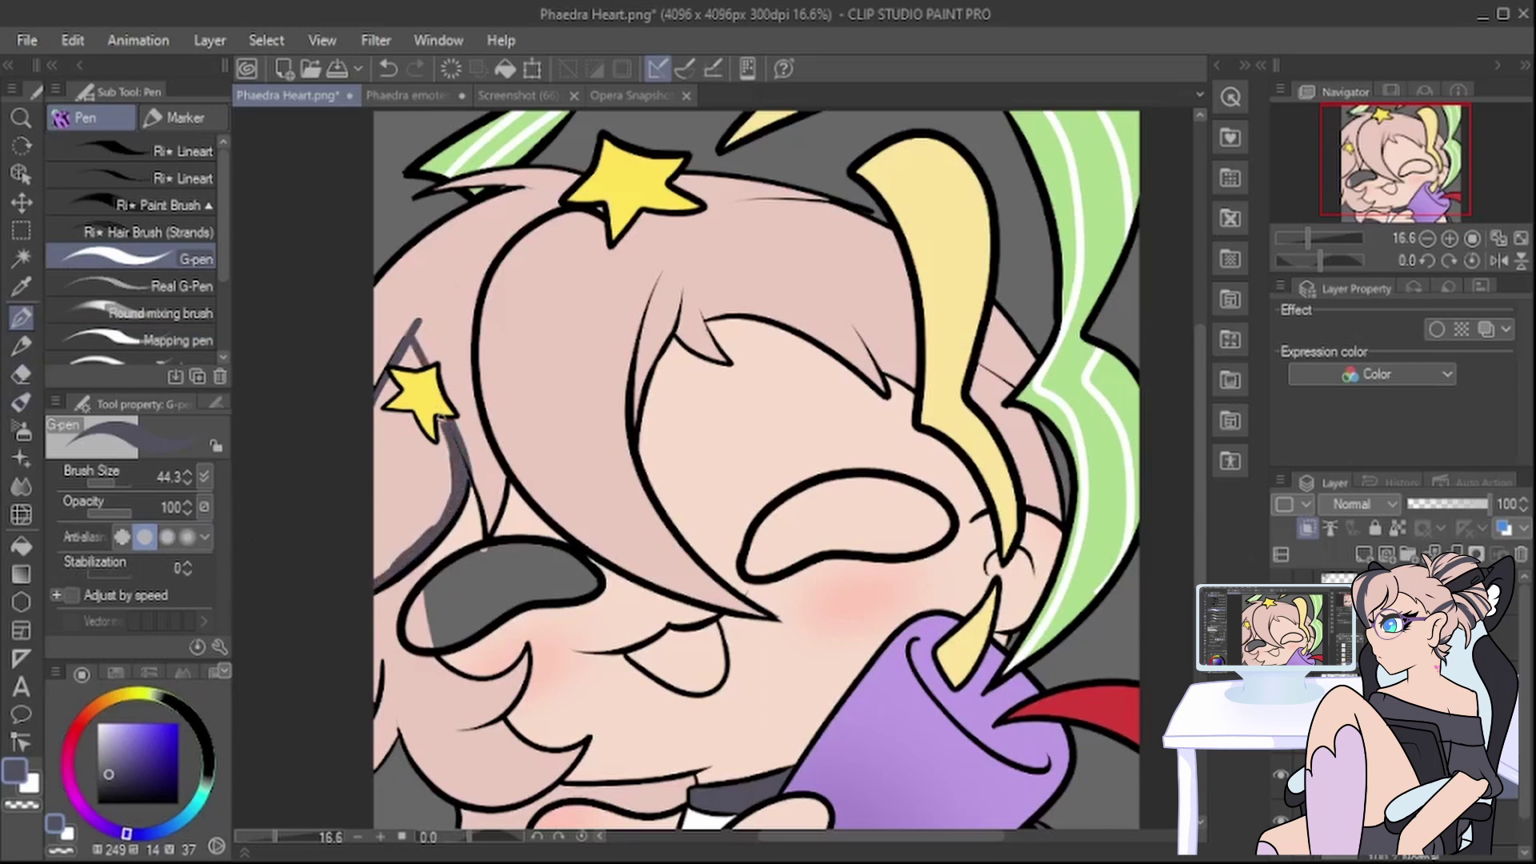
pyautogui.moveTo(411, 349)
pyautogui.mouseDown()
pyautogui.moveTo(407, 387)
pyautogui.moveTo(385, 403)
pyautogui.moveTo(384, 383)
pyautogui.moveTo(364, 506)
pyautogui.moveTo(378, 491)
pyautogui.moveTo(388, 567)
pyautogui.moveTo(444, 506)
pyautogui.moveTo(439, 430)
pyautogui.moveTo(444, 504)
pyautogui.moveTo(439, 432)
pyautogui.moveTo(420, 521)
pyautogui.moveTo(391, 550)
pyautogui.moveTo(424, 487)
pyautogui.moveTo(385, 509)
pyautogui.moveTo(413, 471)
pyautogui.moveTo(401, 451)
pyautogui.moveTo(391, 499)
pyautogui.moveTo(414, 389)
pyautogui.moveTo(387, 472)
pyautogui.mouseUp()
# Step: Refine the upper edge of the dark patch by the small star into thin strands with pale pink and dark blue-grey strokes
pyautogui.click(21, 286)
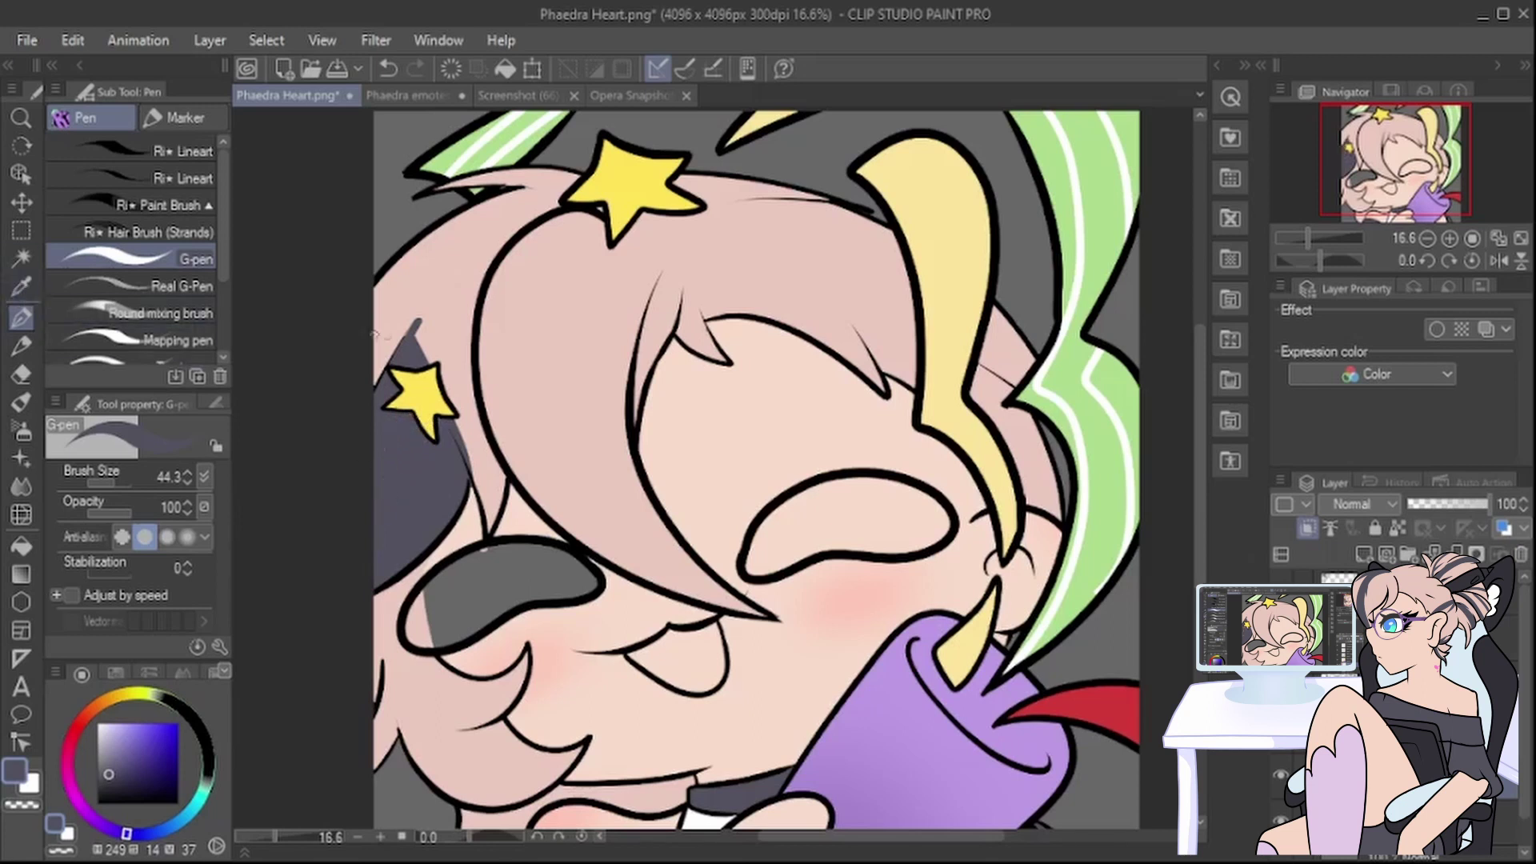
pyautogui.click(432, 272)
pyautogui.press('p')
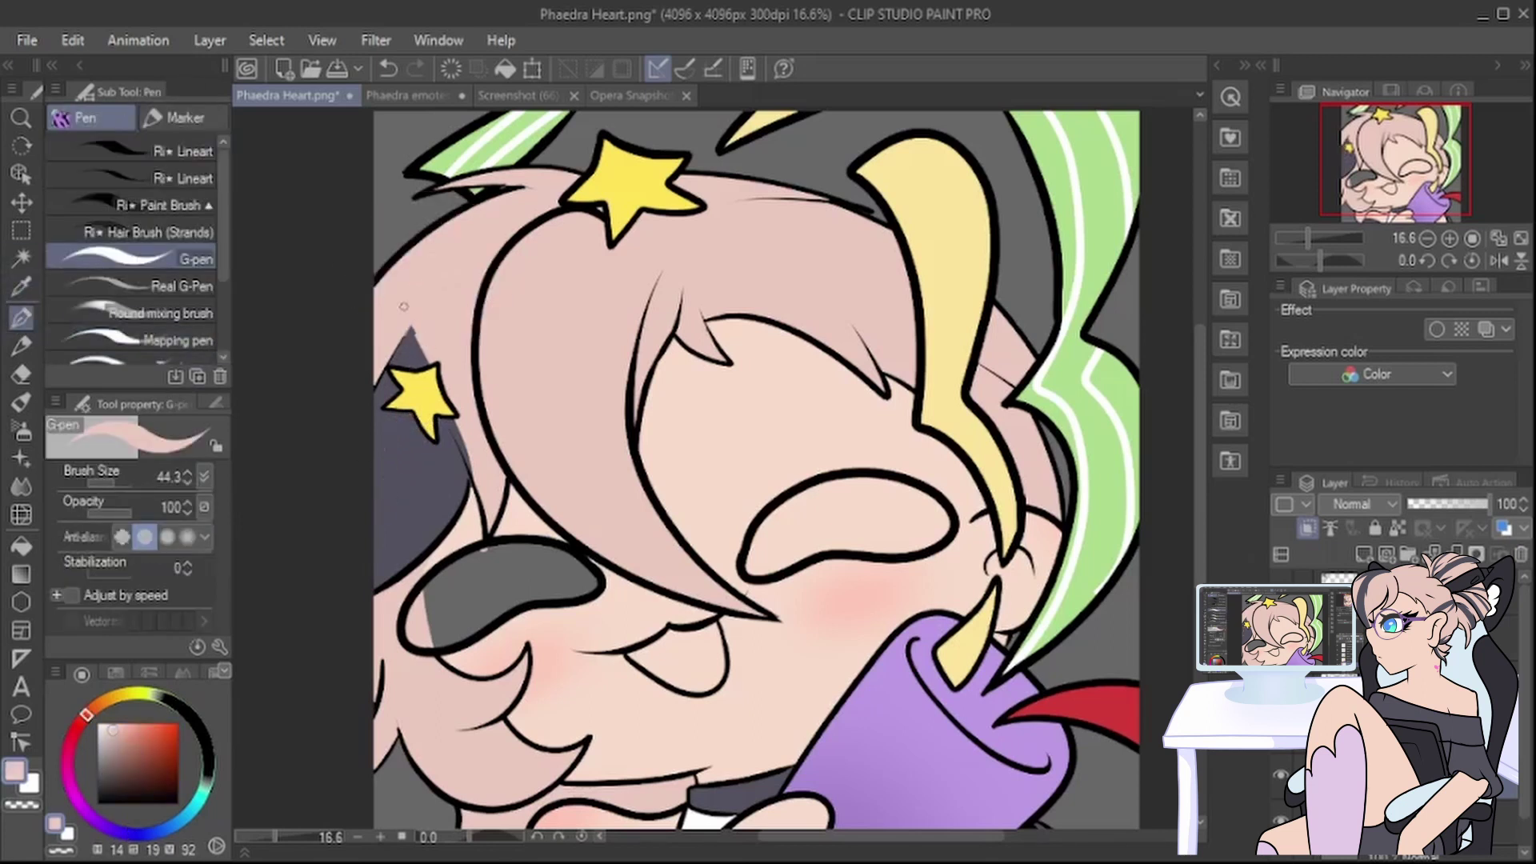
pyautogui.moveTo(400, 335); pyautogui.dragTo(413, 368)
pyautogui.moveTo(477, 485); pyautogui.dragTo(453, 420)
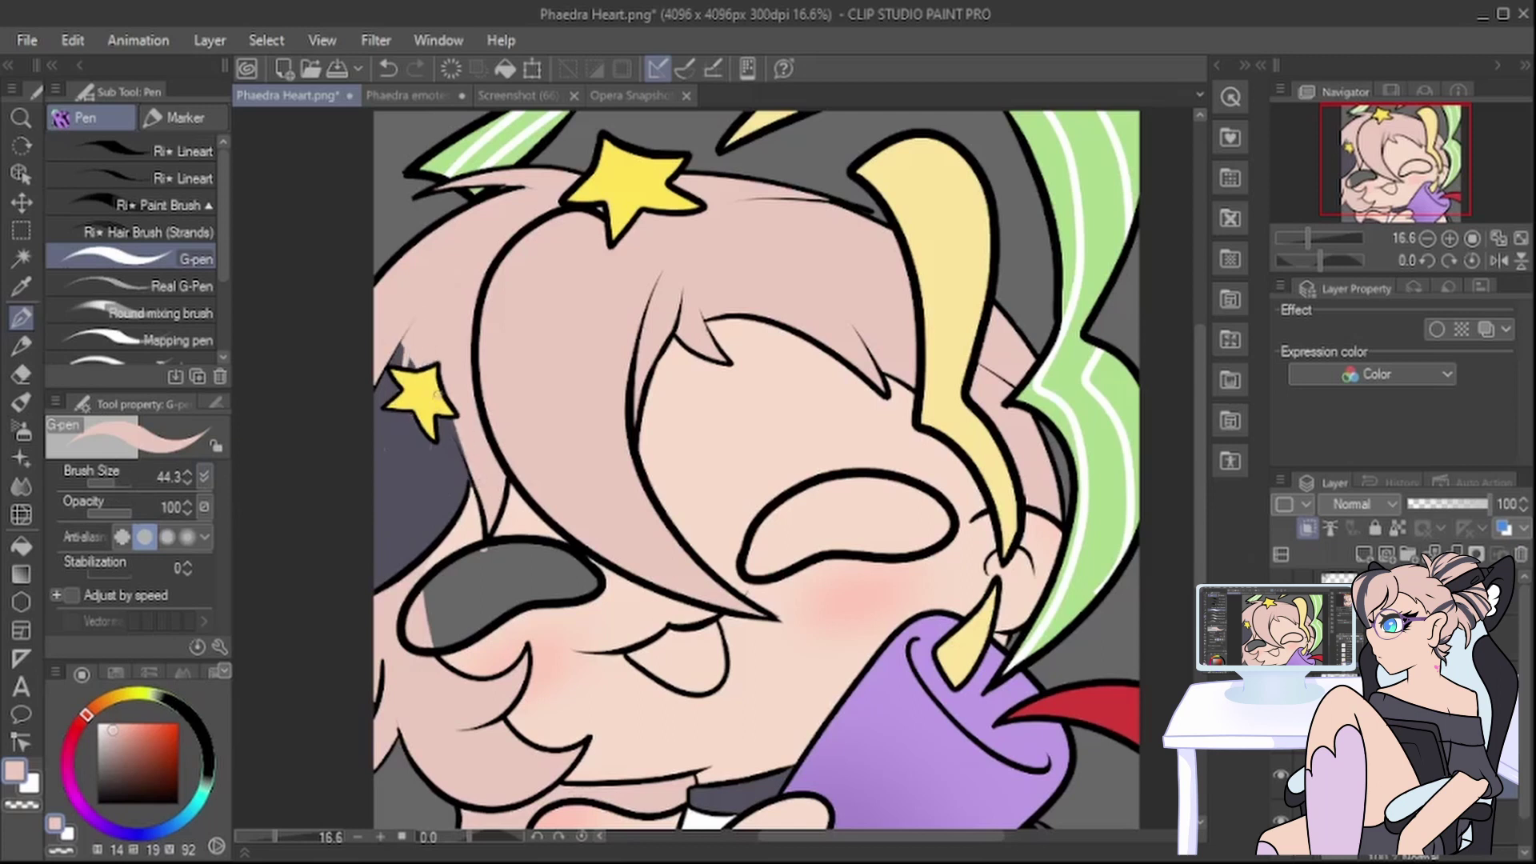
pyautogui.keyDown('alt'); pyautogui.click(402, 468); pyautogui.keyUp('alt')
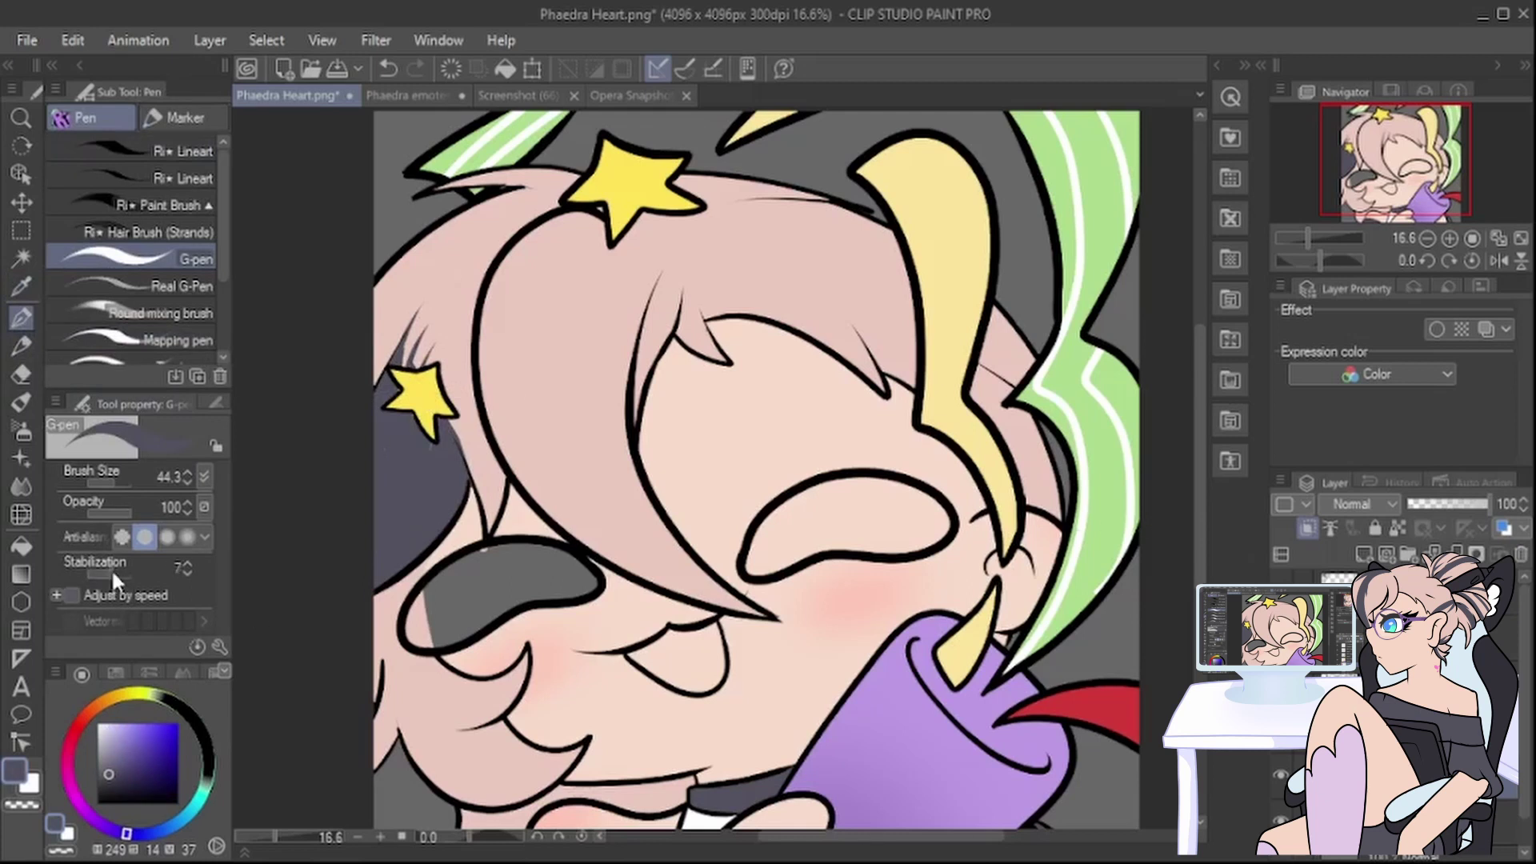
# Step: Outline and fill a dark blue-grey streak along the long bang, with a thin strand beside it
pyautogui.moveTo(584, 211)
pyautogui.mouseDown()
pyautogui.moveTo(534, 254)
pyautogui.moveTo(615, 523)
pyautogui.moveTo(746, 597)
pyautogui.mouseUp()
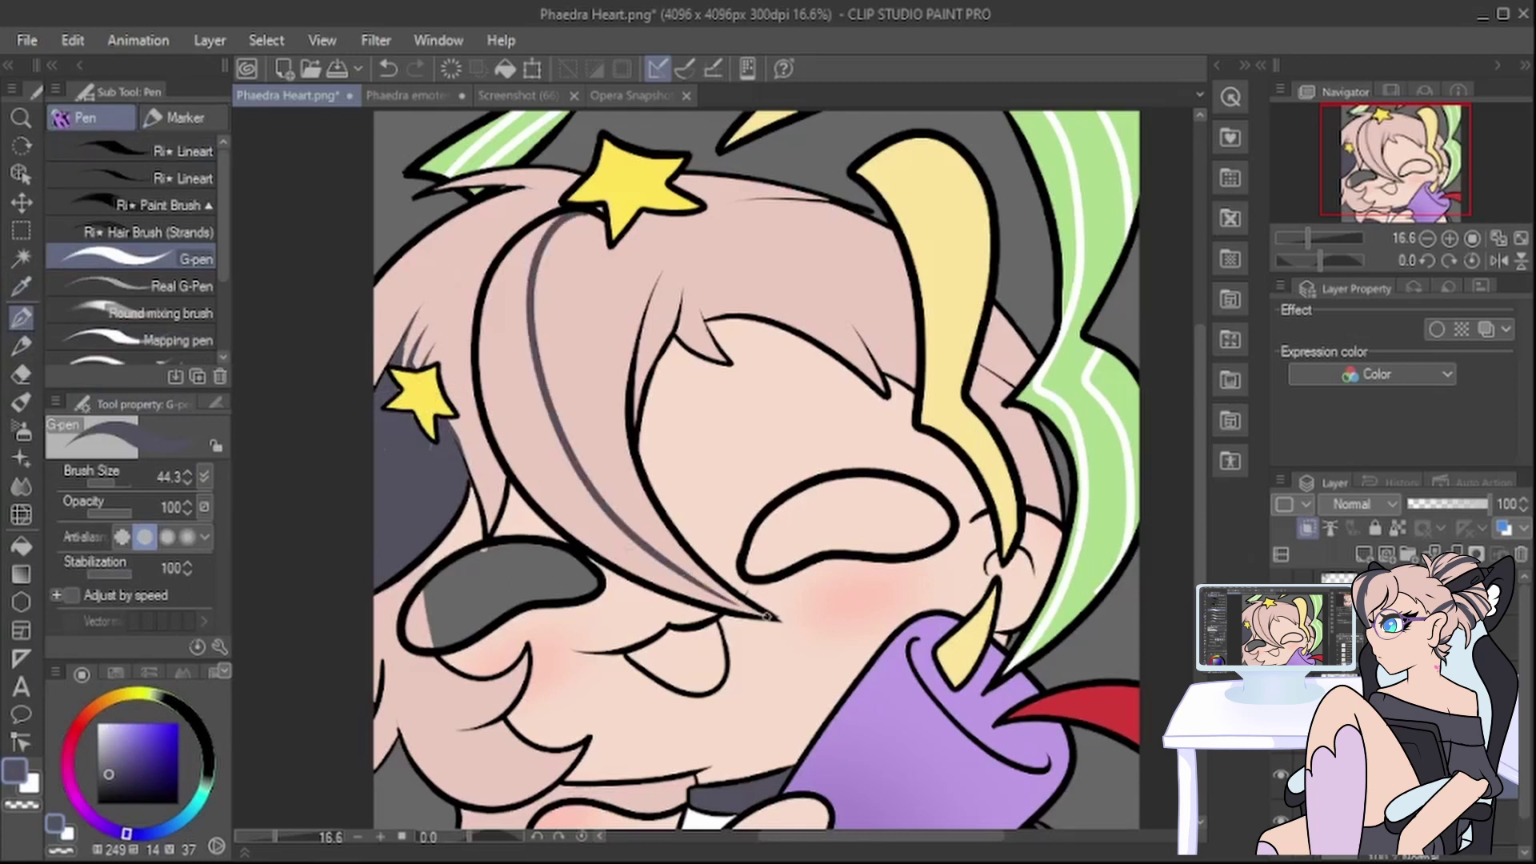
pyautogui.moveTo(538, 223)
pyautogui.mouseDown()
pyautogui.moveTo(524, 440)
pyautogui.moveTo(776, 618)
pyautogui.mouseUp()
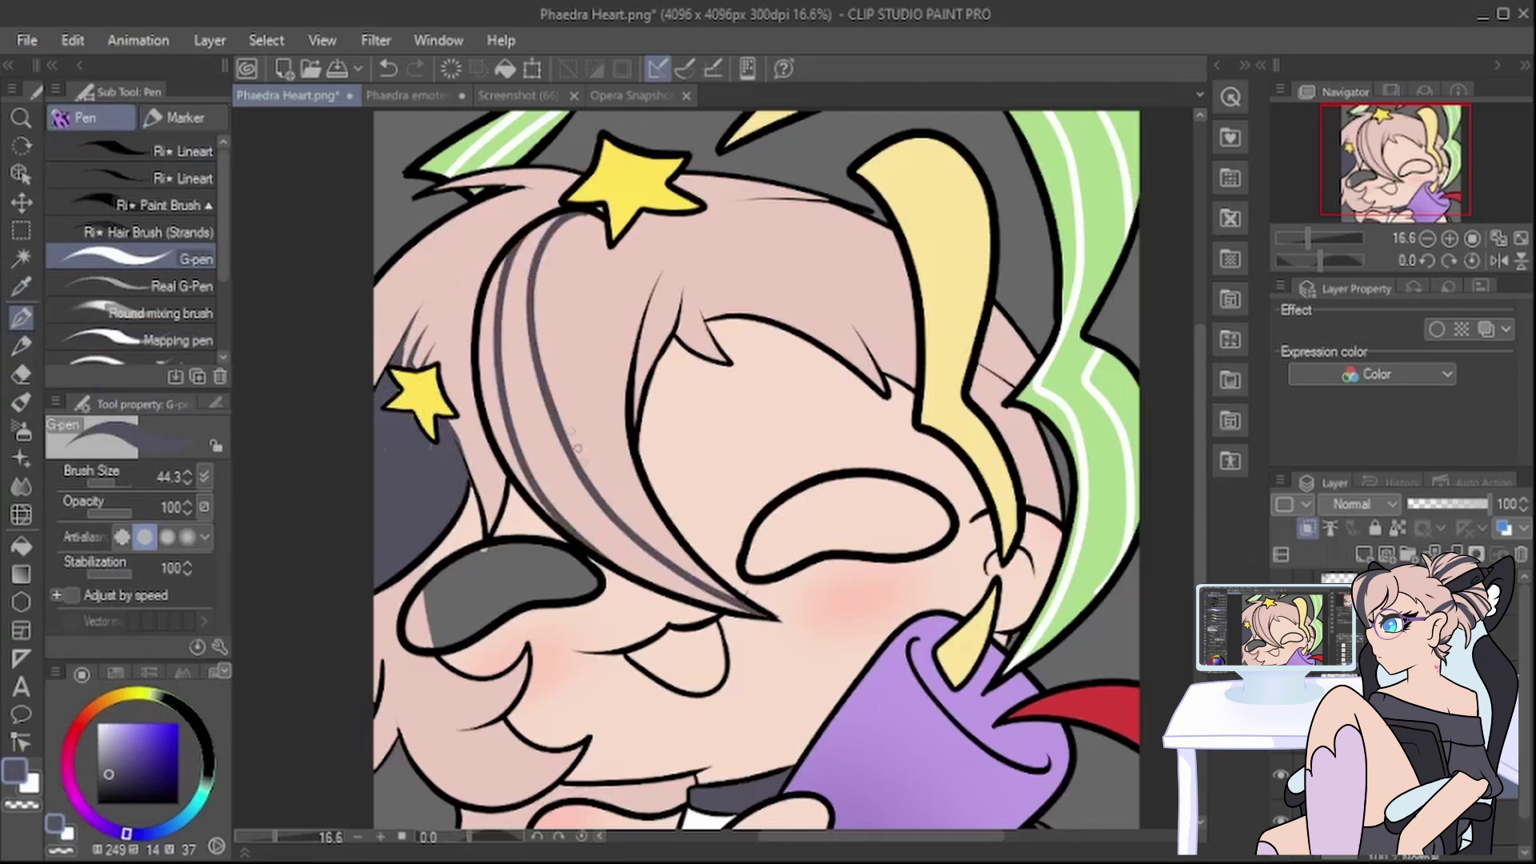
pyautogui.moveTo(578, 211); pyautogui.dragTo(544, 394)
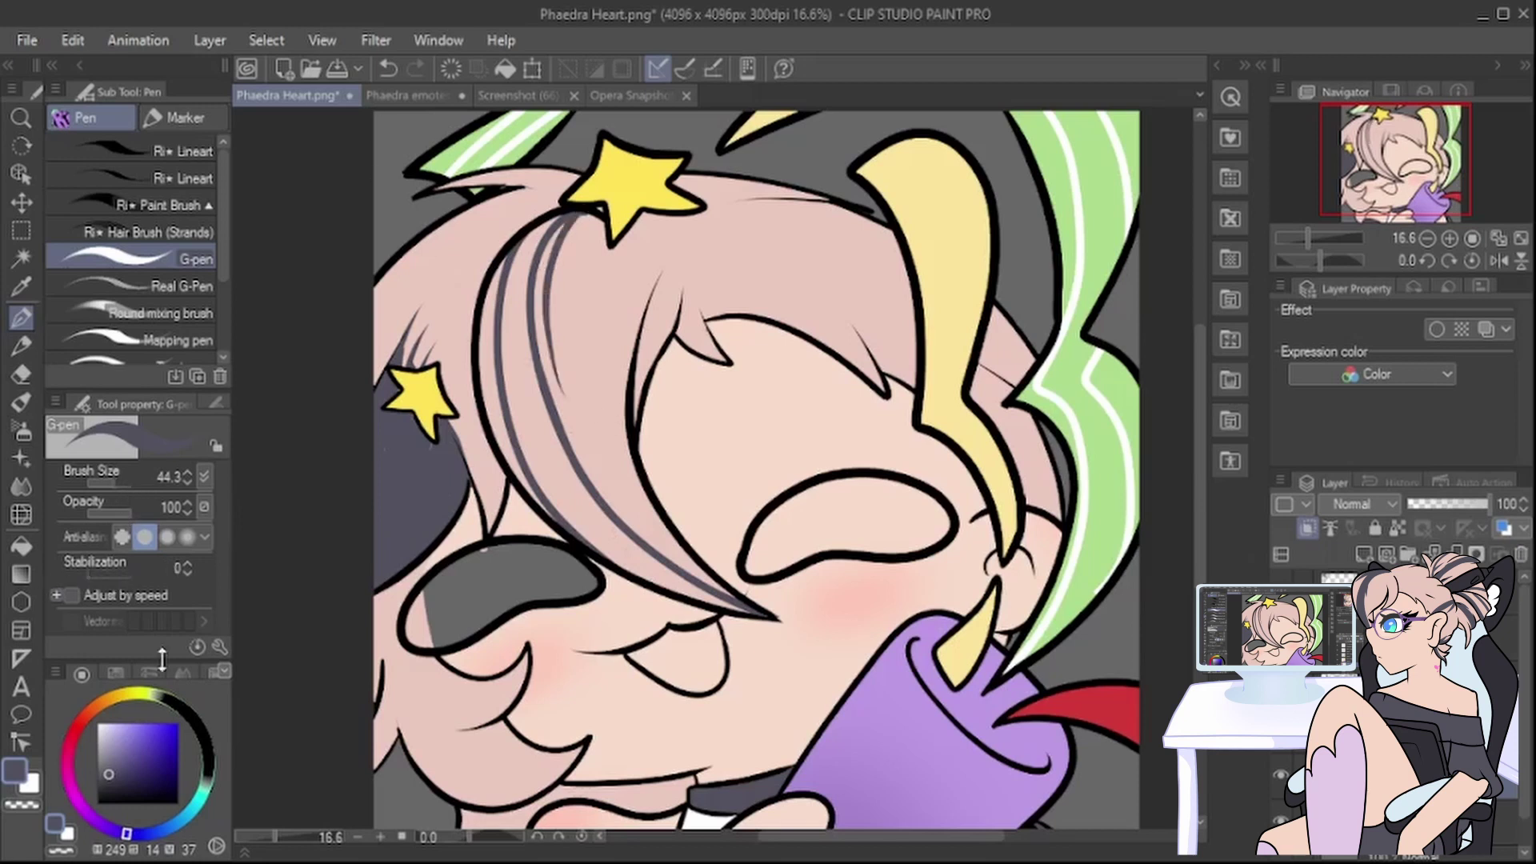
pyautogui.moveTo(728, 604)
pyautogui.mouseDown()
pyautogui.moveTo(600, 545)
pyautogui.moveTo(717, 597)
pyautogui.moveTo(614, 543)
pyautogui.moveTo(652, 566)
pyautogui.moveTo(558, 475)
pyautogui.moveTo(593, 508)
pyautogui.moveTo(590, 544)
pyautogui.moveTo(514, 420)
pyautogui.moveTo(567, 477)
pyautogui.moveTo(518, 309)
pyautogui.moveTo(523, 329)
pyautogui.moveTo(521, 268)
pyautogui.moveTo(565, 204)
pyautogui.moveTo(534, 248)
pyautogui.moveTo(530, 230)
pyautogui.moveTo(511, 305)
pyautogui.moveTo(520, 369)
pyautogui.moveTo(502, 304)
pyautogui.mouseUp()
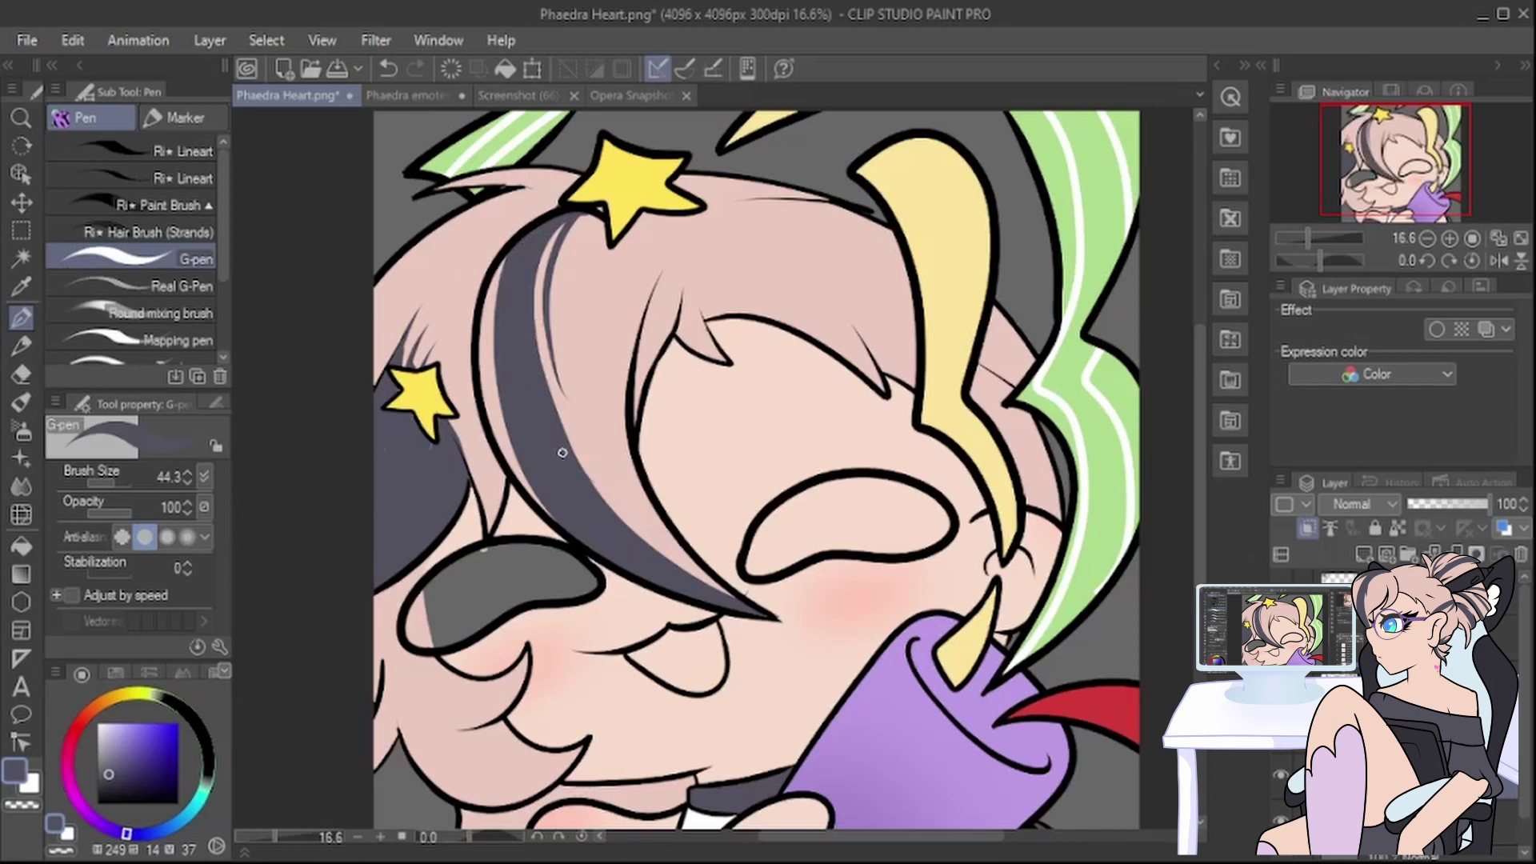
# Step: Outline and fill a curved dark blue-grey streak through the lower side curl, ending in its tip
pyautogui.scroll(-6, 520, 388)
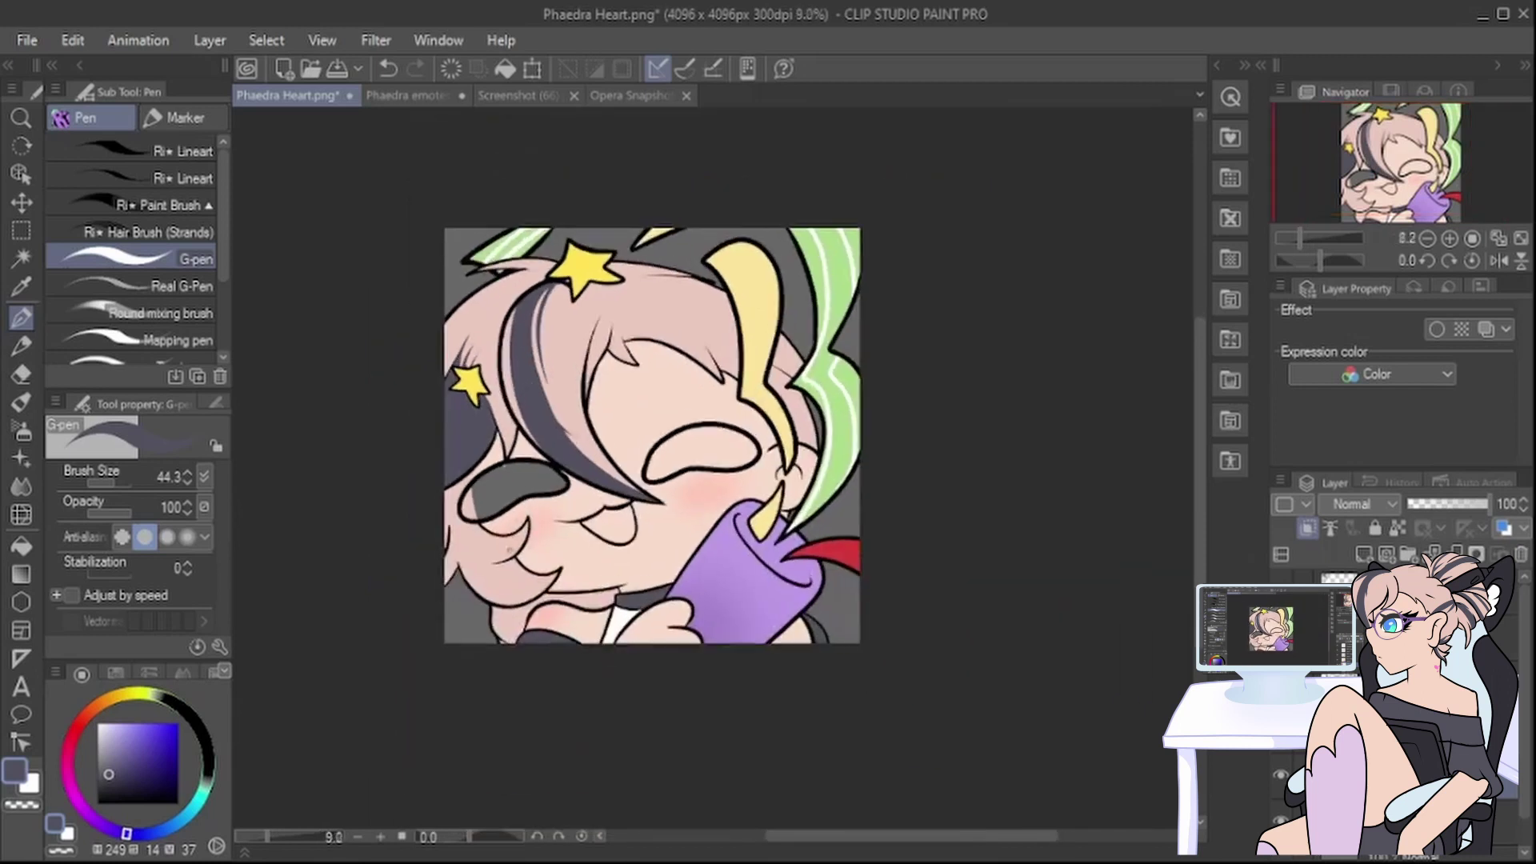
pyautogui.scroll(5, 501, 587)
pyautogui.moveTo(88, 576); pyautogui.dragTo(216, 576)
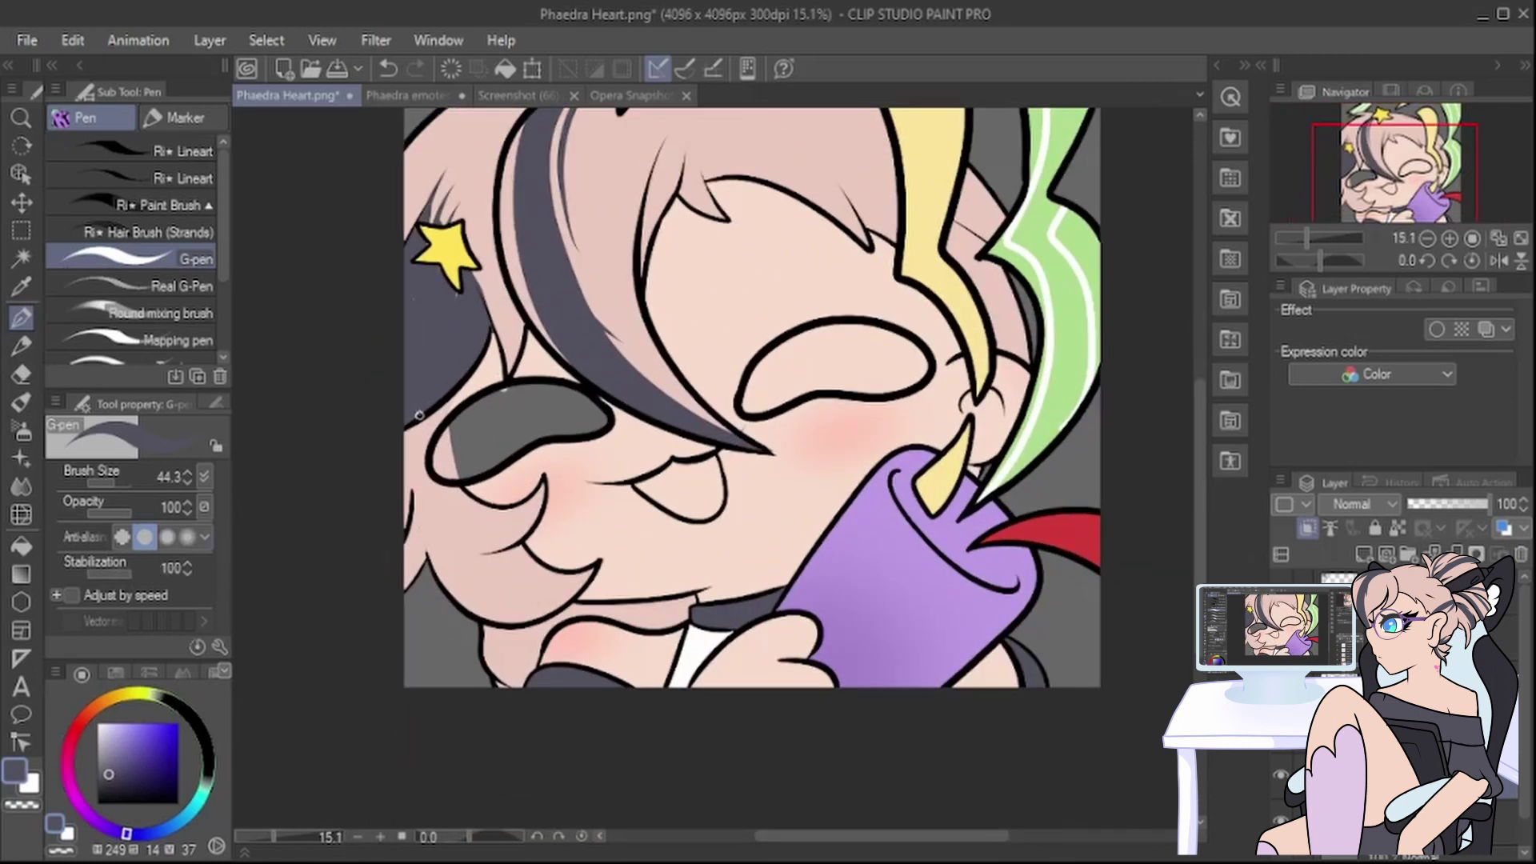
pyautogui.moveTo(416, 422)
pyautogui.mouseDown()
pyautogui.moveTo(456, 570)
pyautogui.moveTo(617, 568)
pyautogui.mouseUp()
pyautogui.moveTo(436, 504); pyautogui.dragTo(608, 563)
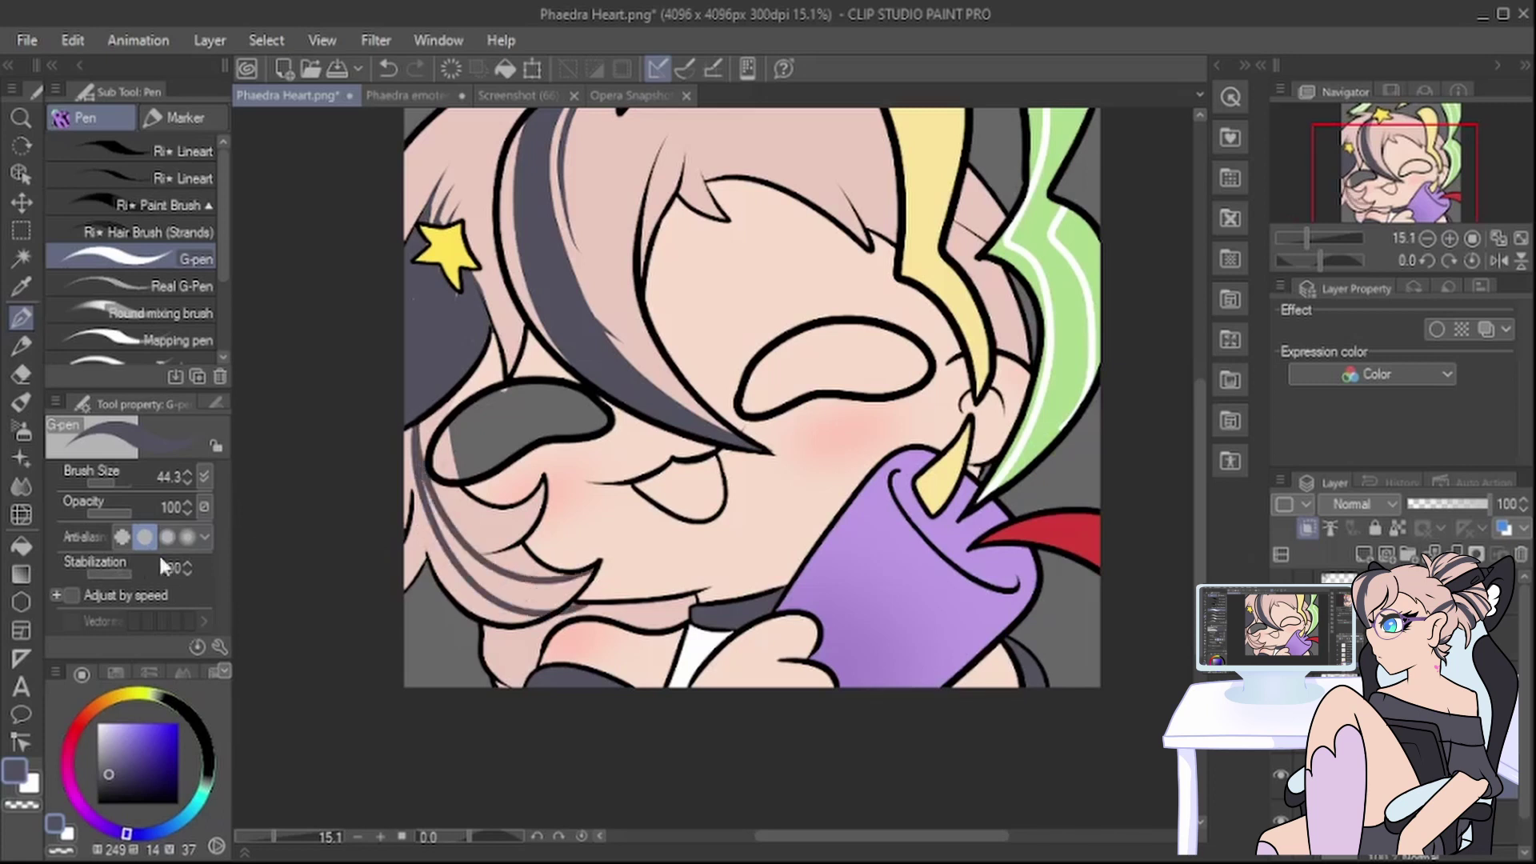
pyautogui.moveTo(113, 572); pyautogui.dragTo(82, 575)
pyautogui.moveTo(421, 484)
pyautogui.mouseDown()
pyautogui.moveTo(445, 539)
pyautogui.moveTo(516, 605)
pyautogui.moveTo(559, 603)
pyautogui.moveTo(590, 574)
pyautogui.moveTo(481, 570)
pyautogui.moveTo(460, 543)
pyautogui.moveTo(509, 585)
pyautogui.mouseUp()
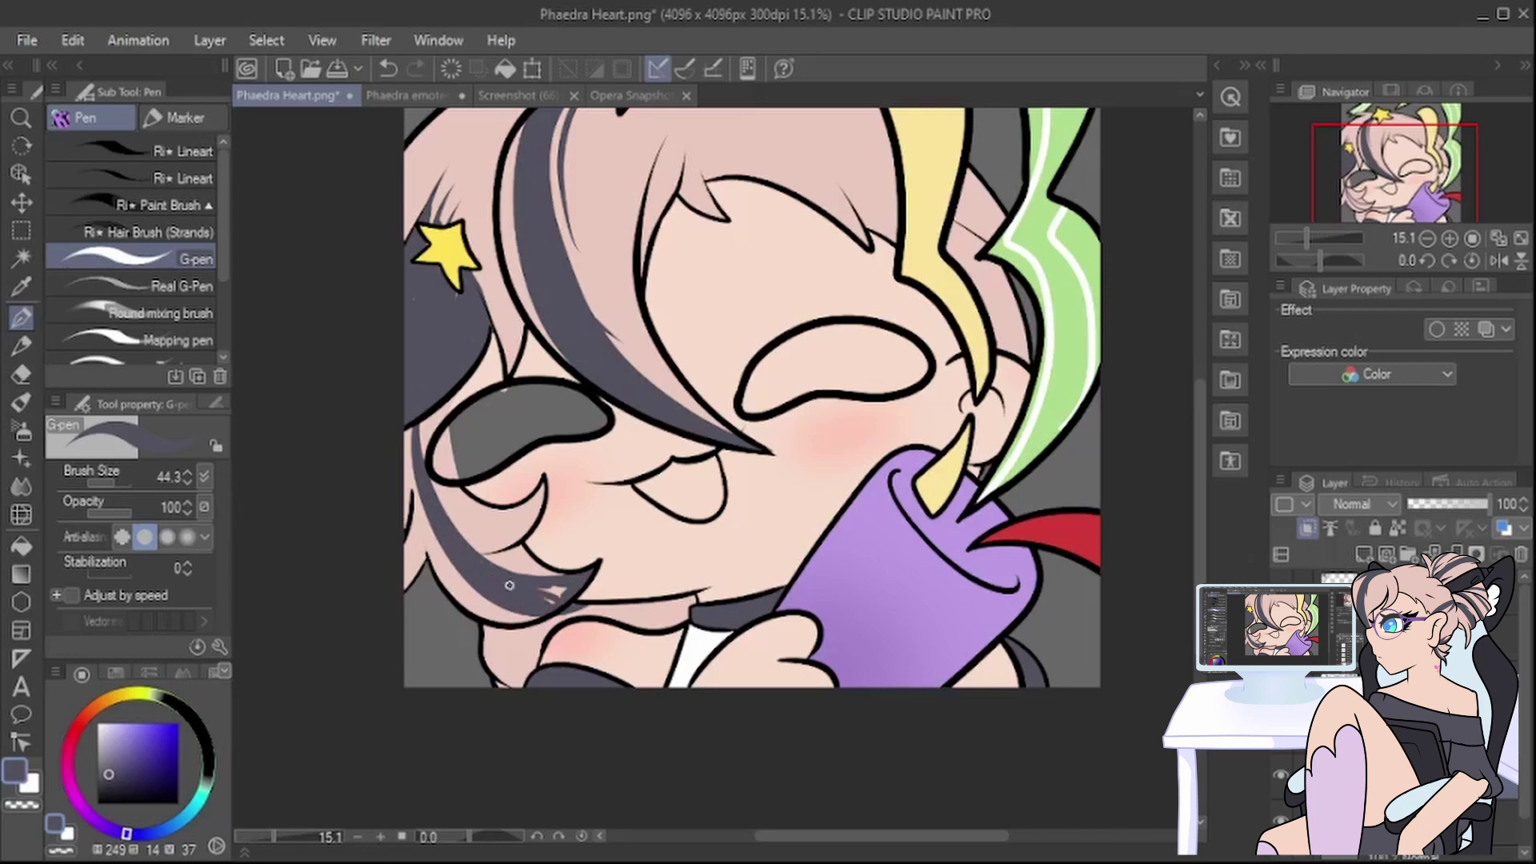
# Step: Paint dark blue-grey accents on the hair below the side curl and beside the collar at the neck
pyautogui.press('e')
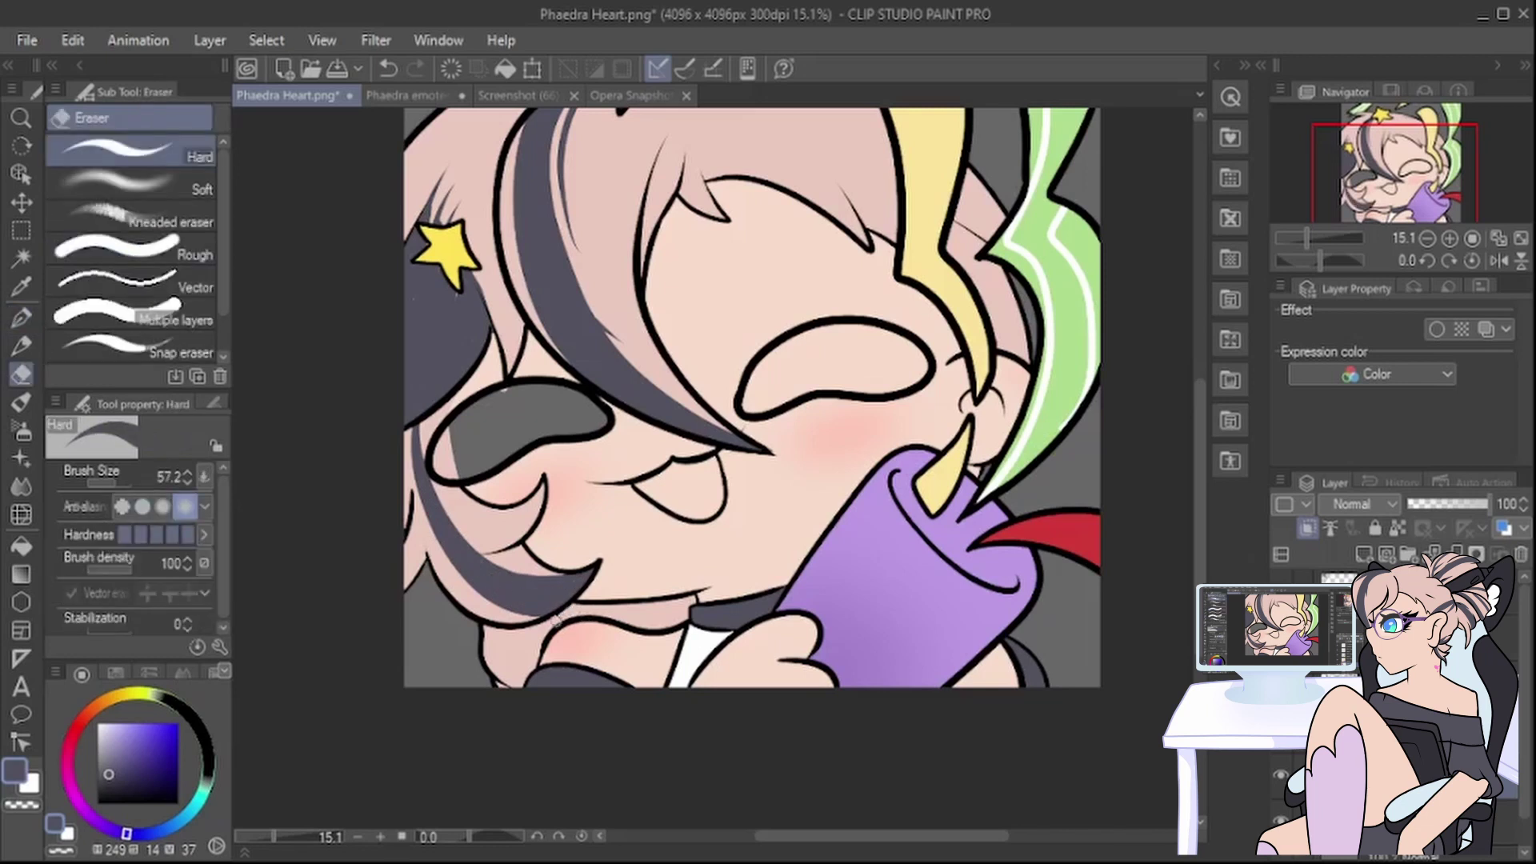
pyautogui.press('p')
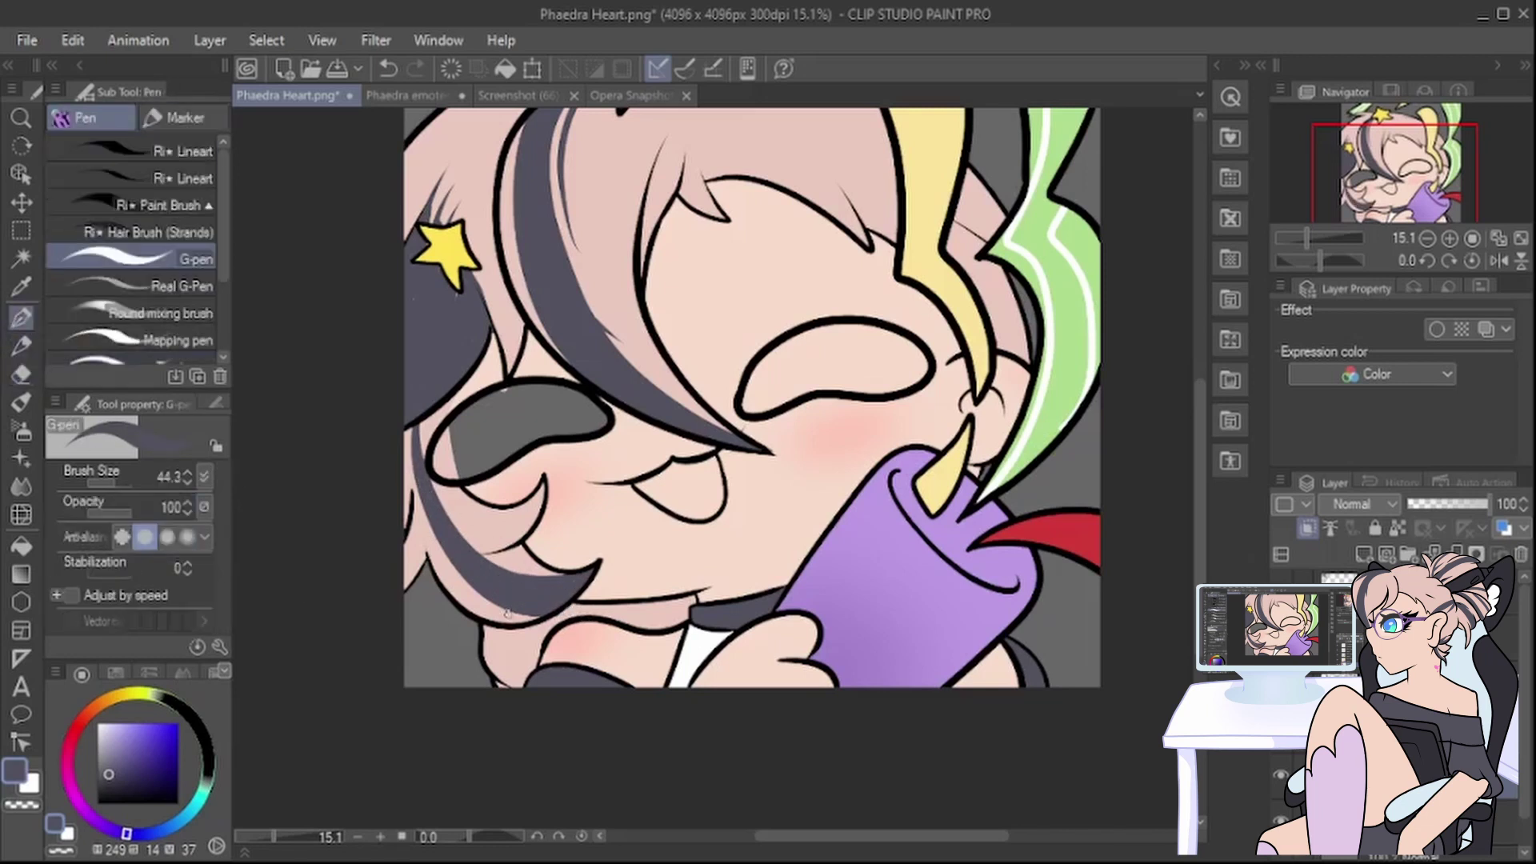
pyautogui.moveTo(508, 614)
pyautogui.mouseDown()
pyautogui.moveTo(550, 663)
pyautogui.moveTo(564, 700)
pyautogui.mouseUp()
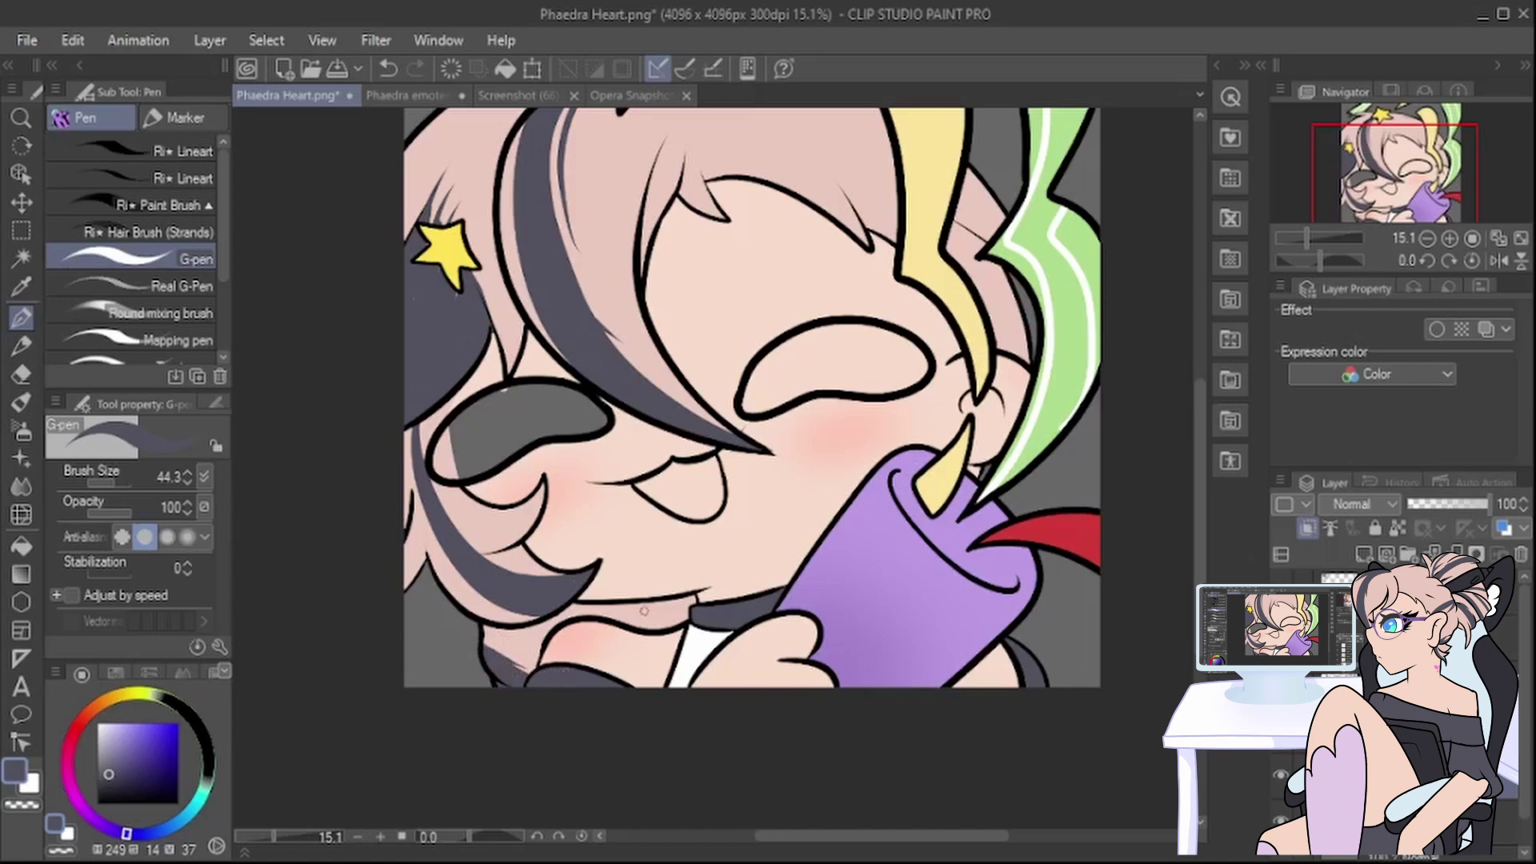
pyautogui.moveTo(666, 629); pyautogui.dragTo(696, 599)
pyautogui.scroll(-5, 638, 623)
pyautogui.scroll(4, 776, 518)
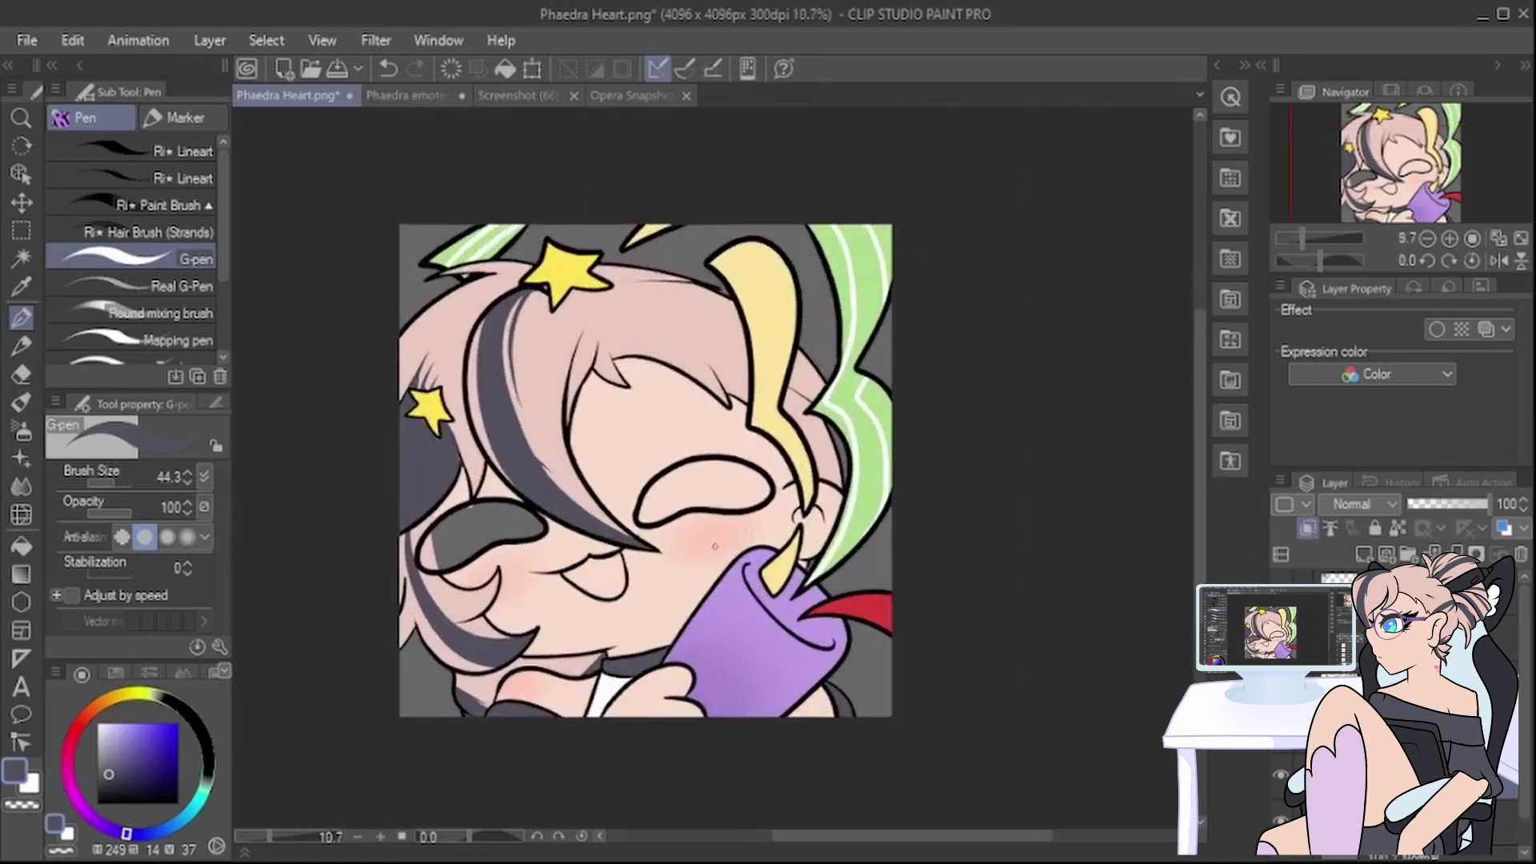
# Step: Fill both eye shapes with solid black, referring only to the editing layer
pyautogui.keyDown('ctrl'); pyautogui.keyDown('shift'); pyautogui.click(759, 522); pyautogui.keyUp('shift'); pyautogui.keyUp('ctrl')
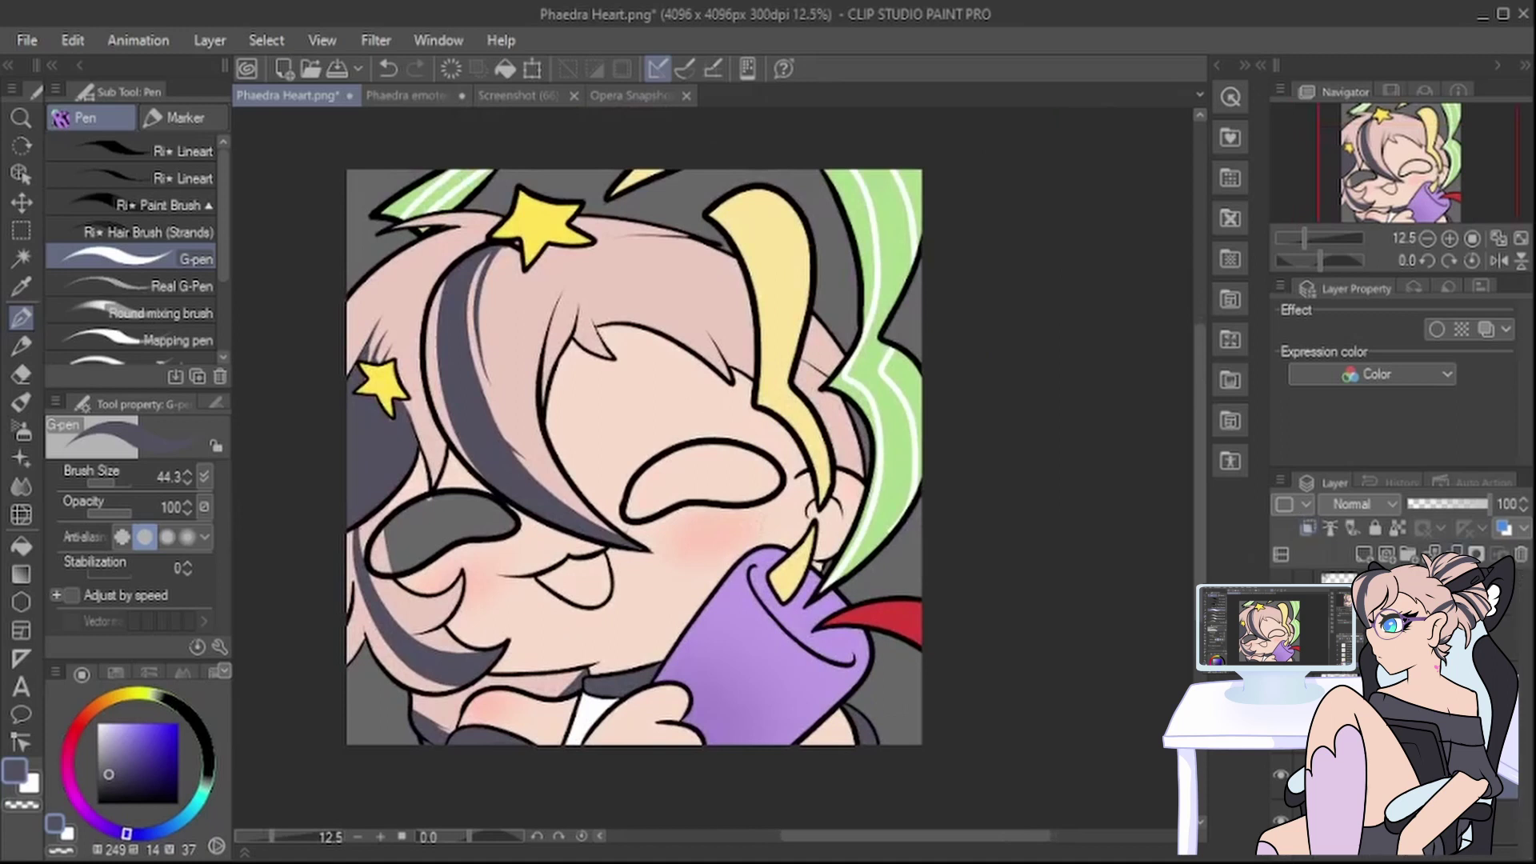
pyautogui.click(98, 803)
pyautogui.press('g')
pyautogui.click(440, 532)
pyautogui.click(732, 496)
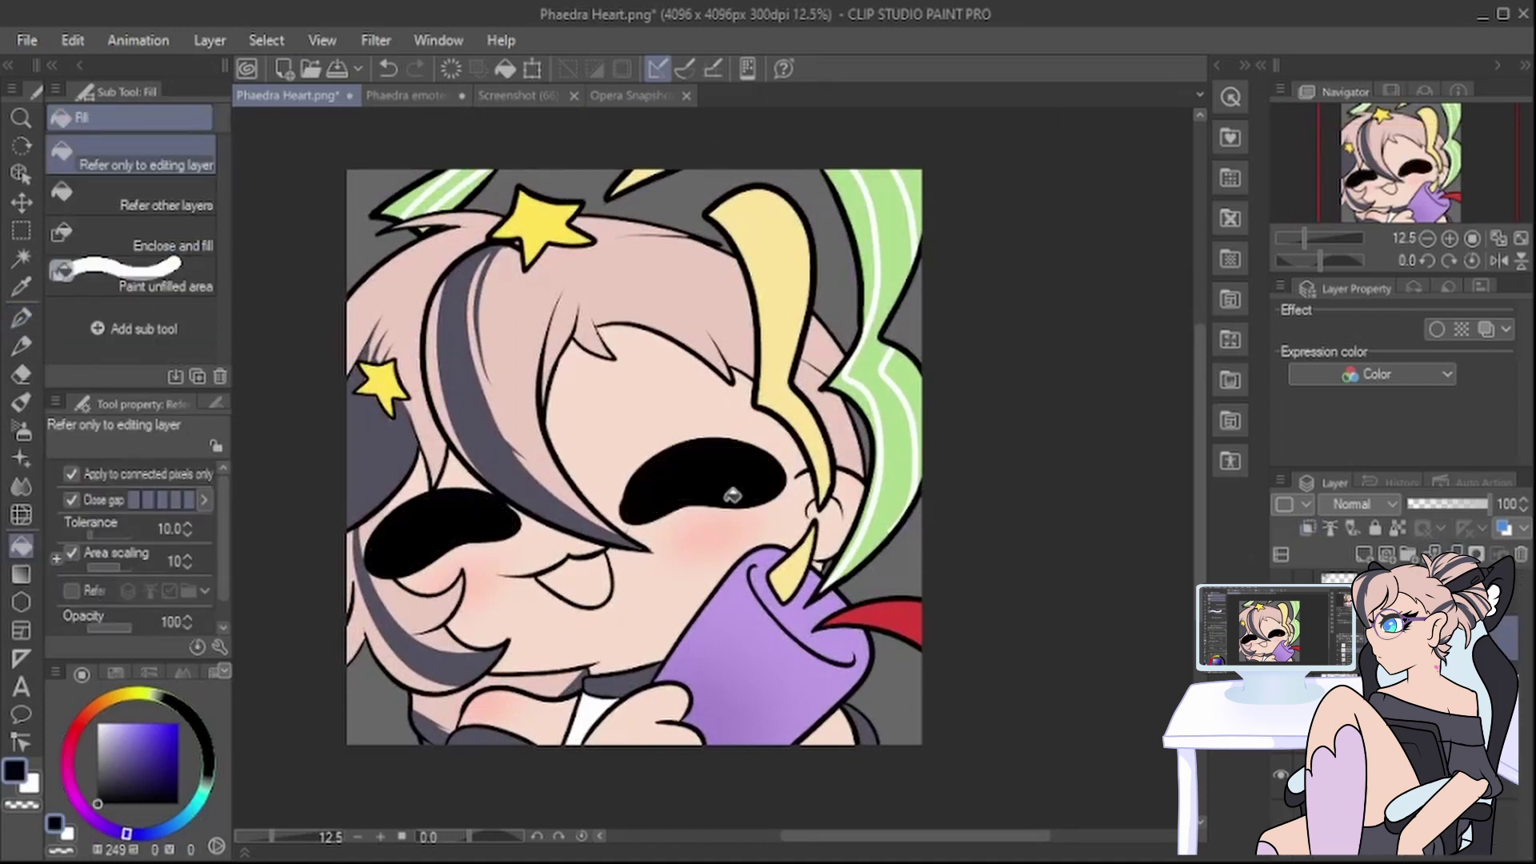
# Step: Close the Screenshot (66) and Opera Snapshot reference files and return to Phaedra Heart.png
pyautogui.click(408, 95)
pyautogui.click(546, 93)
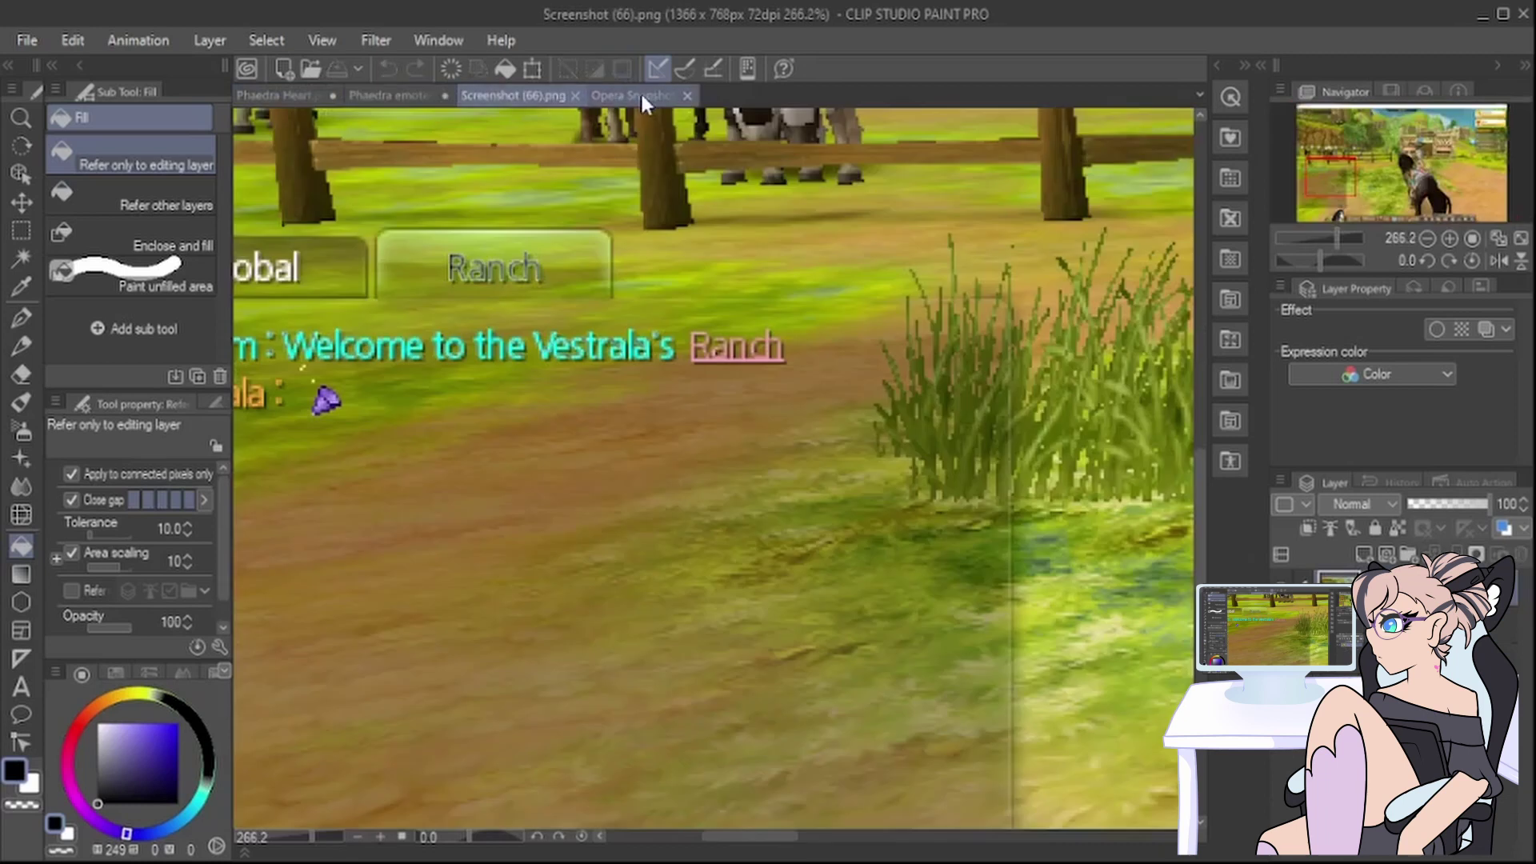
pyautogui.click(640, 94)
pyautogui.click(896, 94)
pyautogui.click(575, 94)
pyautogui.click(284, 95)
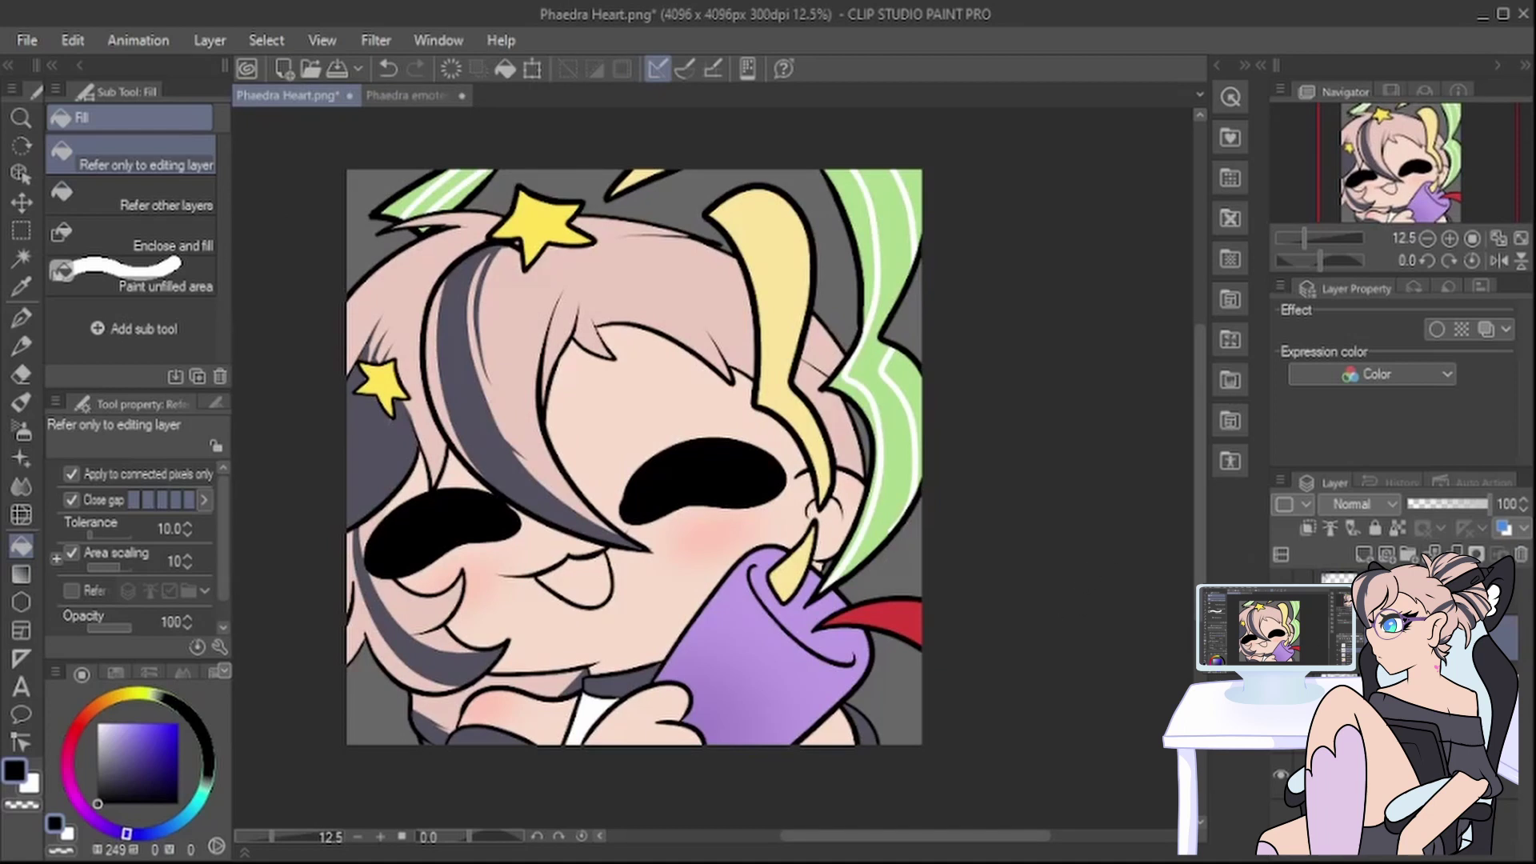
# Step: Show the small reference emote at full opacity and try sampling the colour around its eye
pyautogui.click(1440, 594)
pyautogui.moveTo(1430, 507); pyautogui.dragTo(1527, 506)
pyautogui.click(22, 288)
pyautogui.click(410, 210)
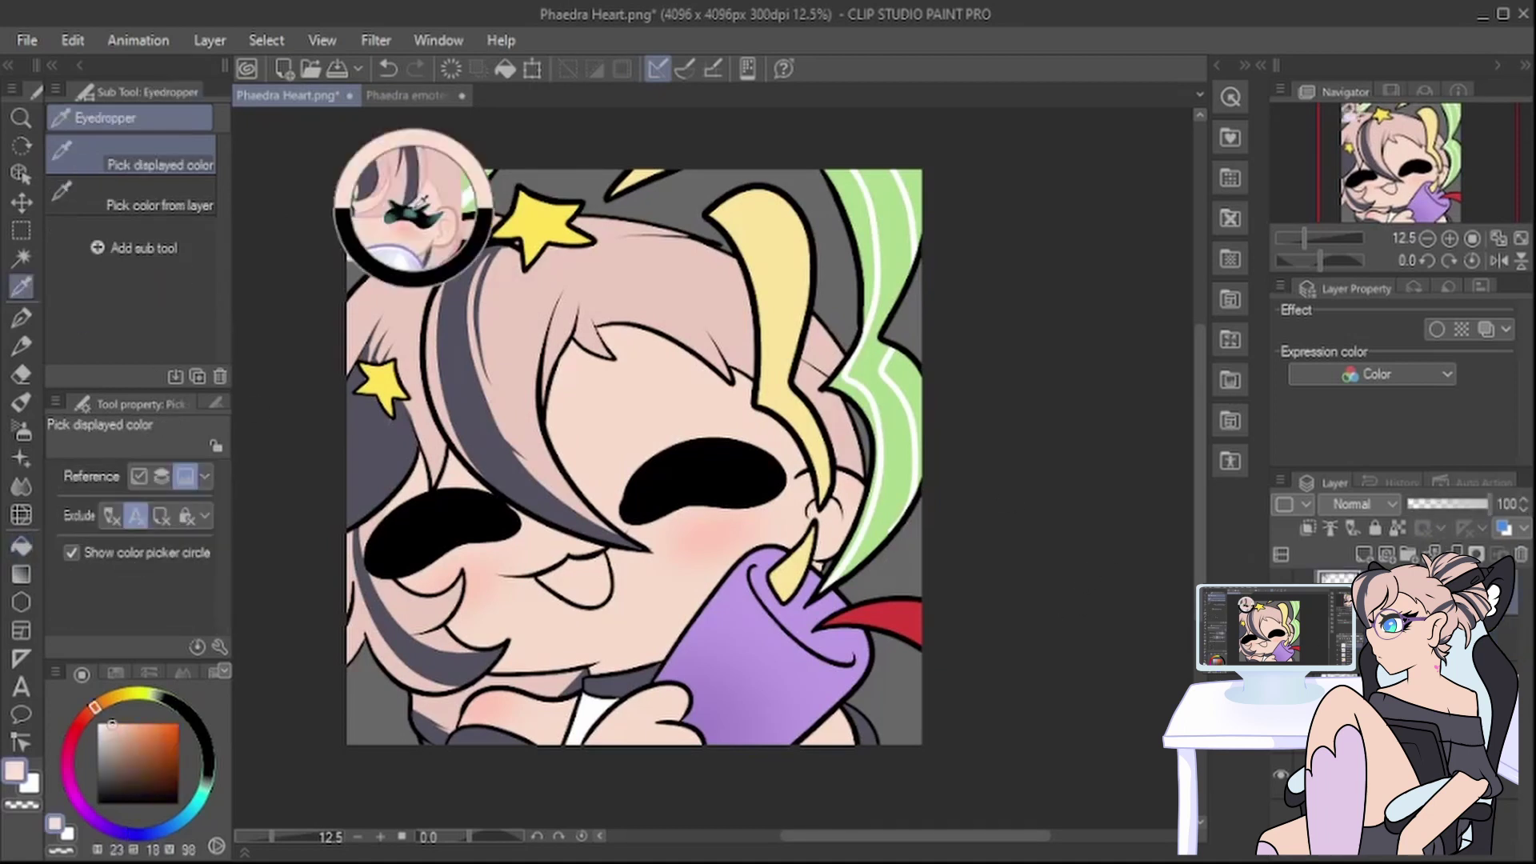
# Step: Open Phaedra Wha.png, sample the teal of its eyeshadow, raise the colour's brightness to 100, and return to Phaedra Heart.png
pyautogui.click(117, 110)
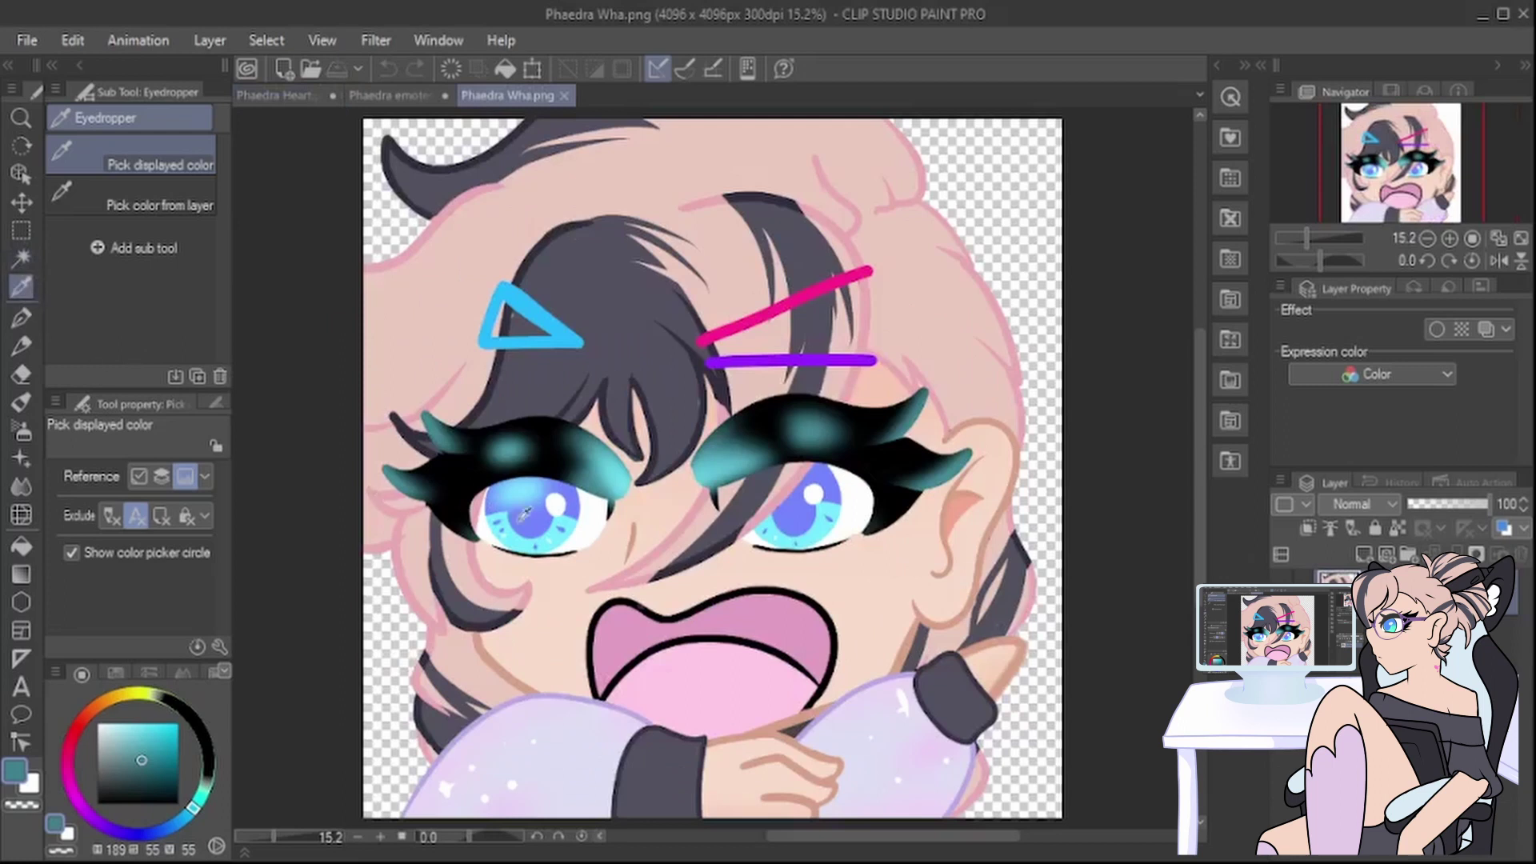
pyautogui.click(570, 513)
pyautogui.click(274, 95)
pyautogui.press('p')
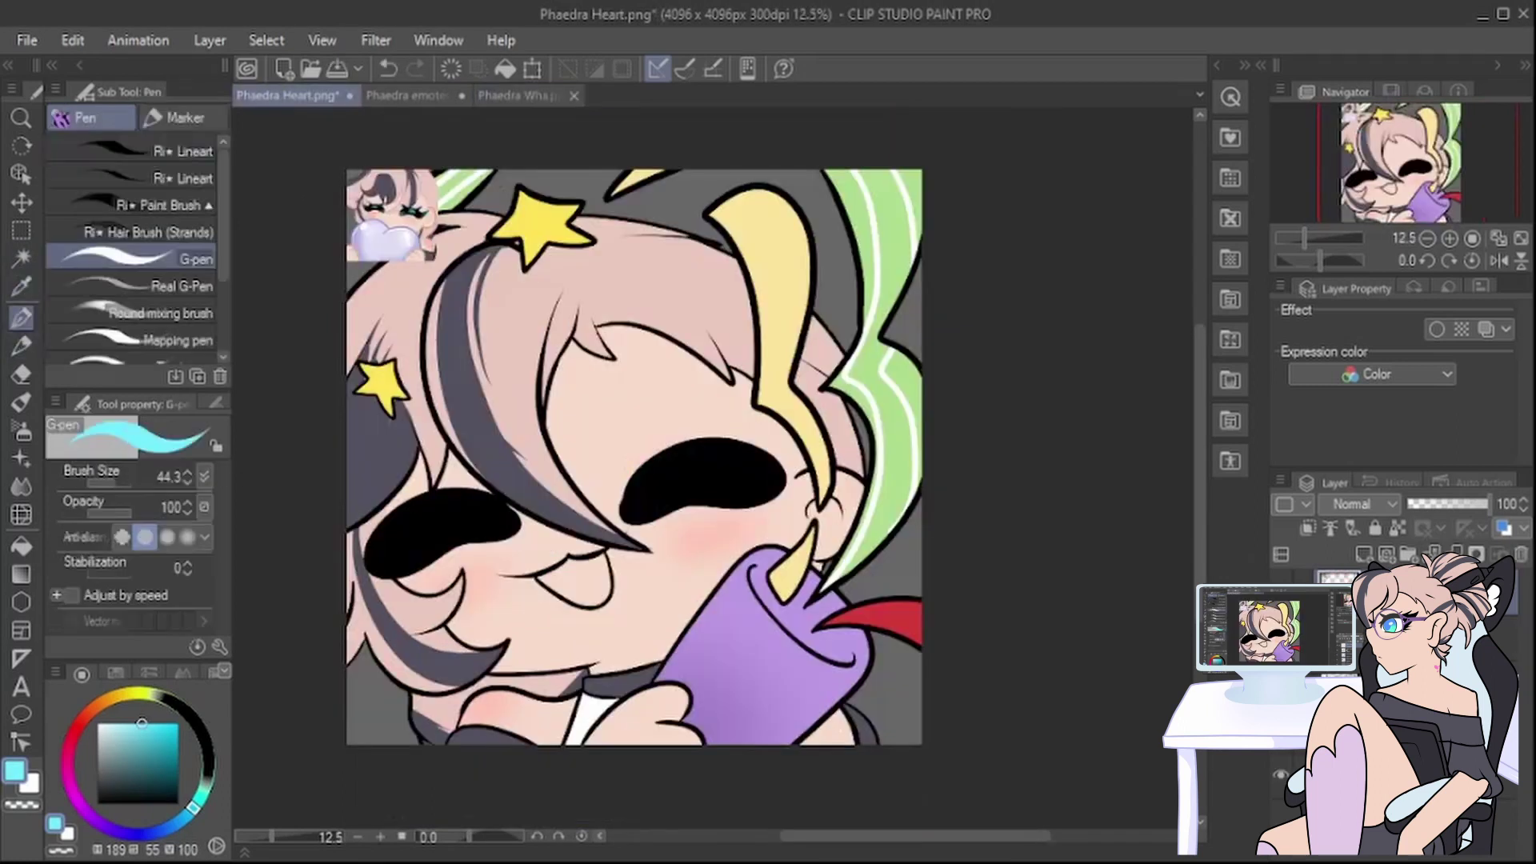
# Step: Try shading both black eyes with light cyan using the Soft airbrush, and switch to the G-pen in black
pyautogui.click(22, 429)
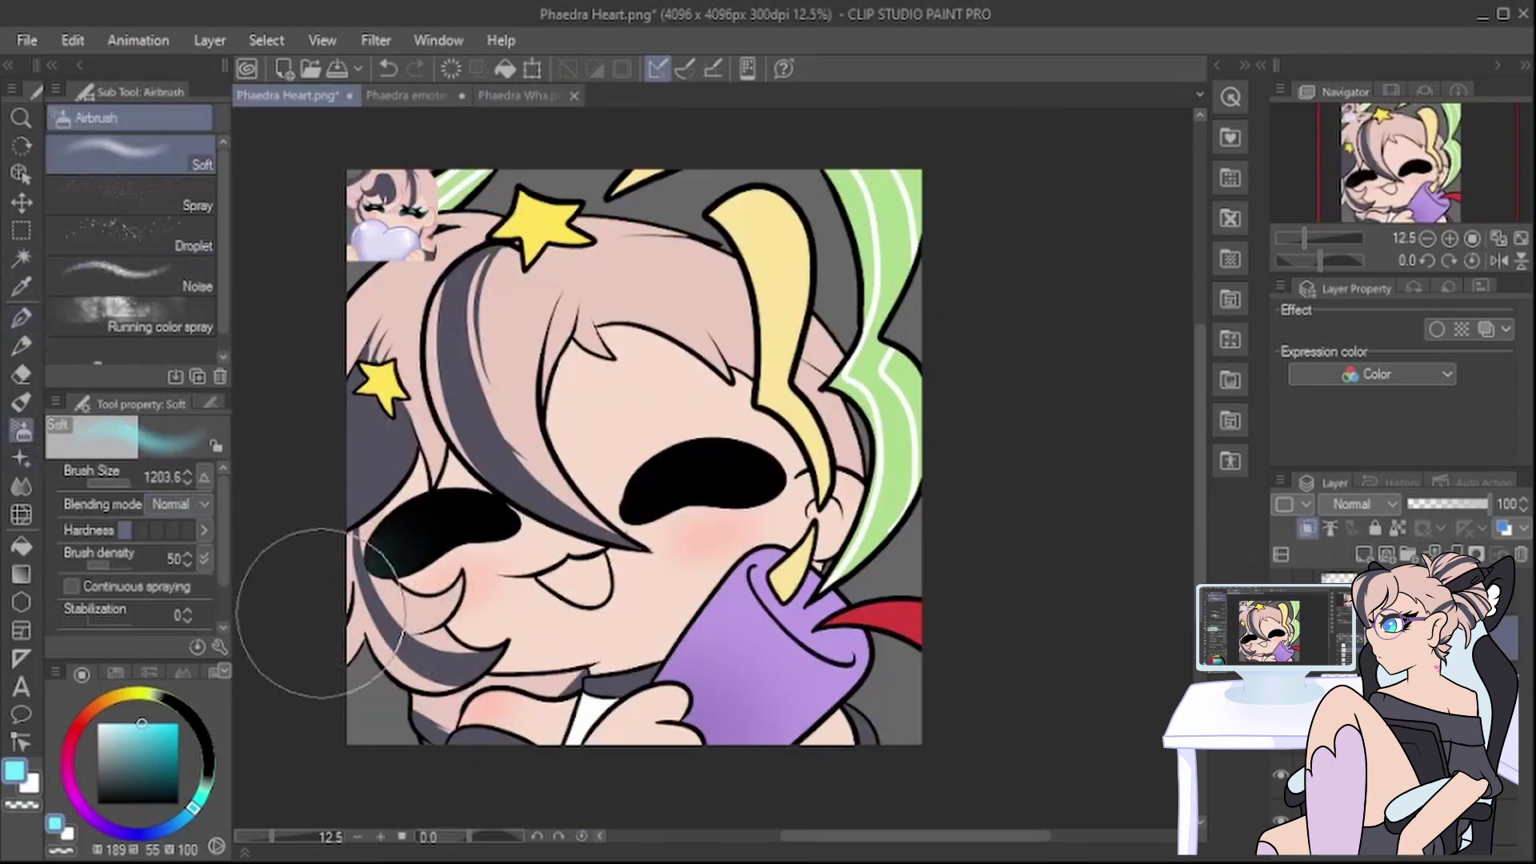
pyautogui.moveTo(320, 612)
pyautogui.mouseDown()
pyautogui.moveTo(556, 519)
pyautogui.moveTo(824, 472)
pyautogui.mouseUp()
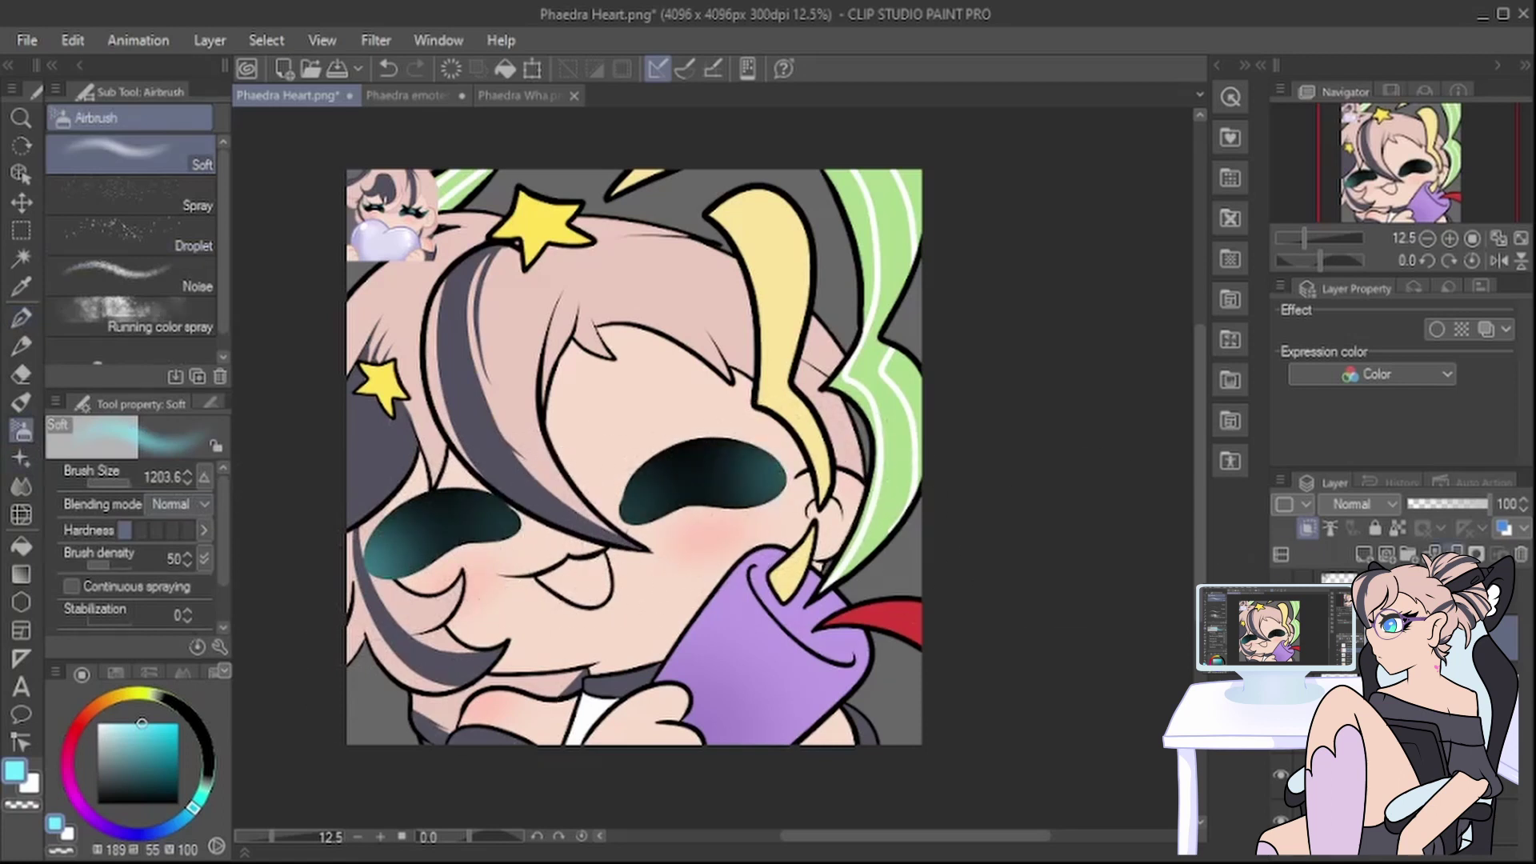
pyautogui.moveTo(136, 723); pyautogui.dragTo(94, 807)
pyautogui.click(21, 318)
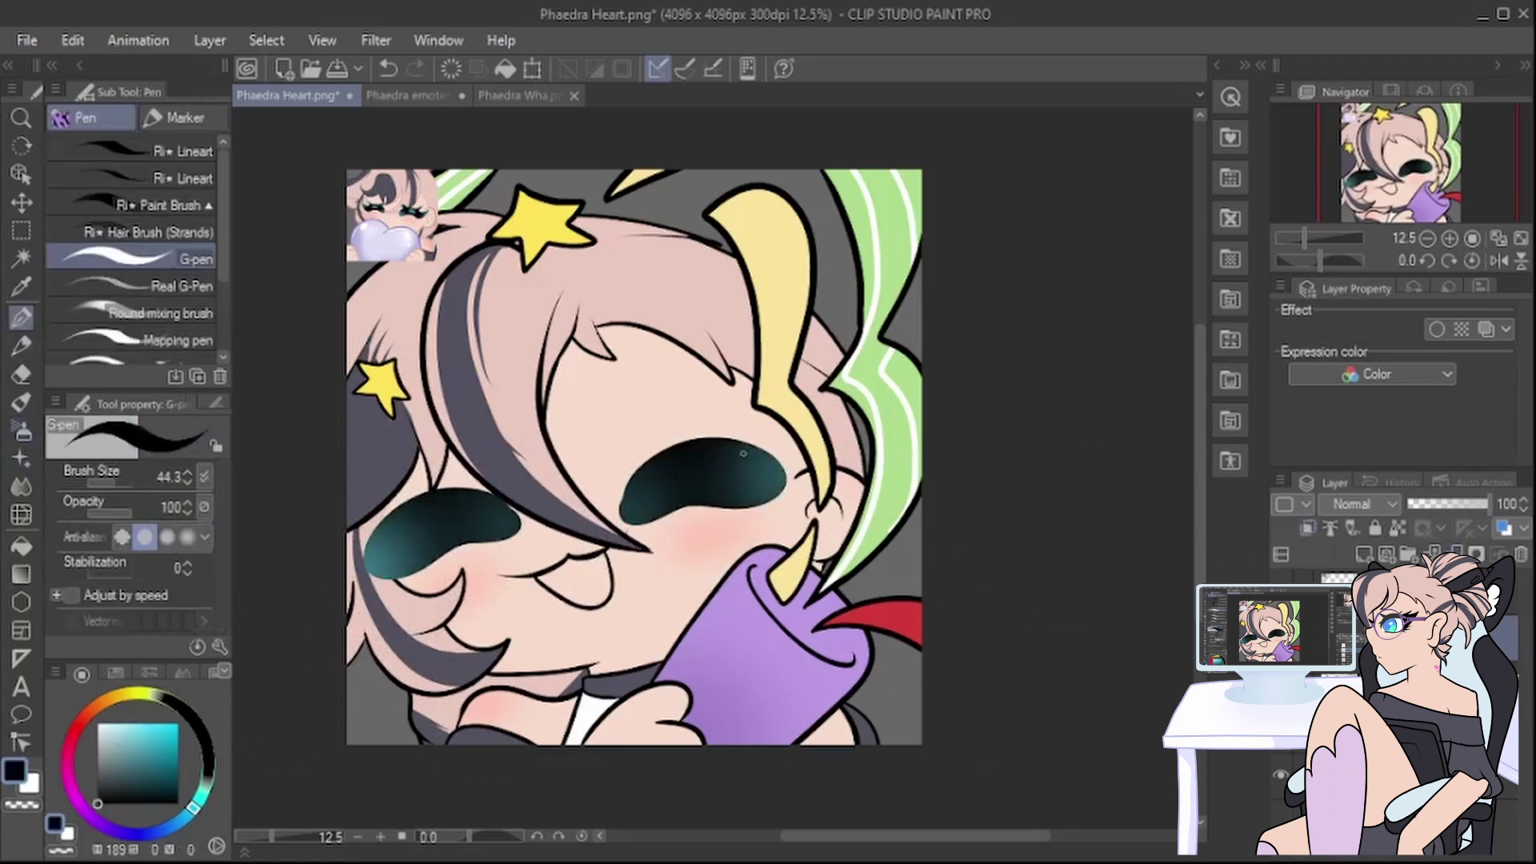
# Step: Undo the cyan airbrush shading on both eyes
pyautogui.click(388, 69)
pyautogui.click(379, 69)
pyautogui.click(380, 68)
pyautogui.click(381, 66)
pyautogui.click(384, 68)
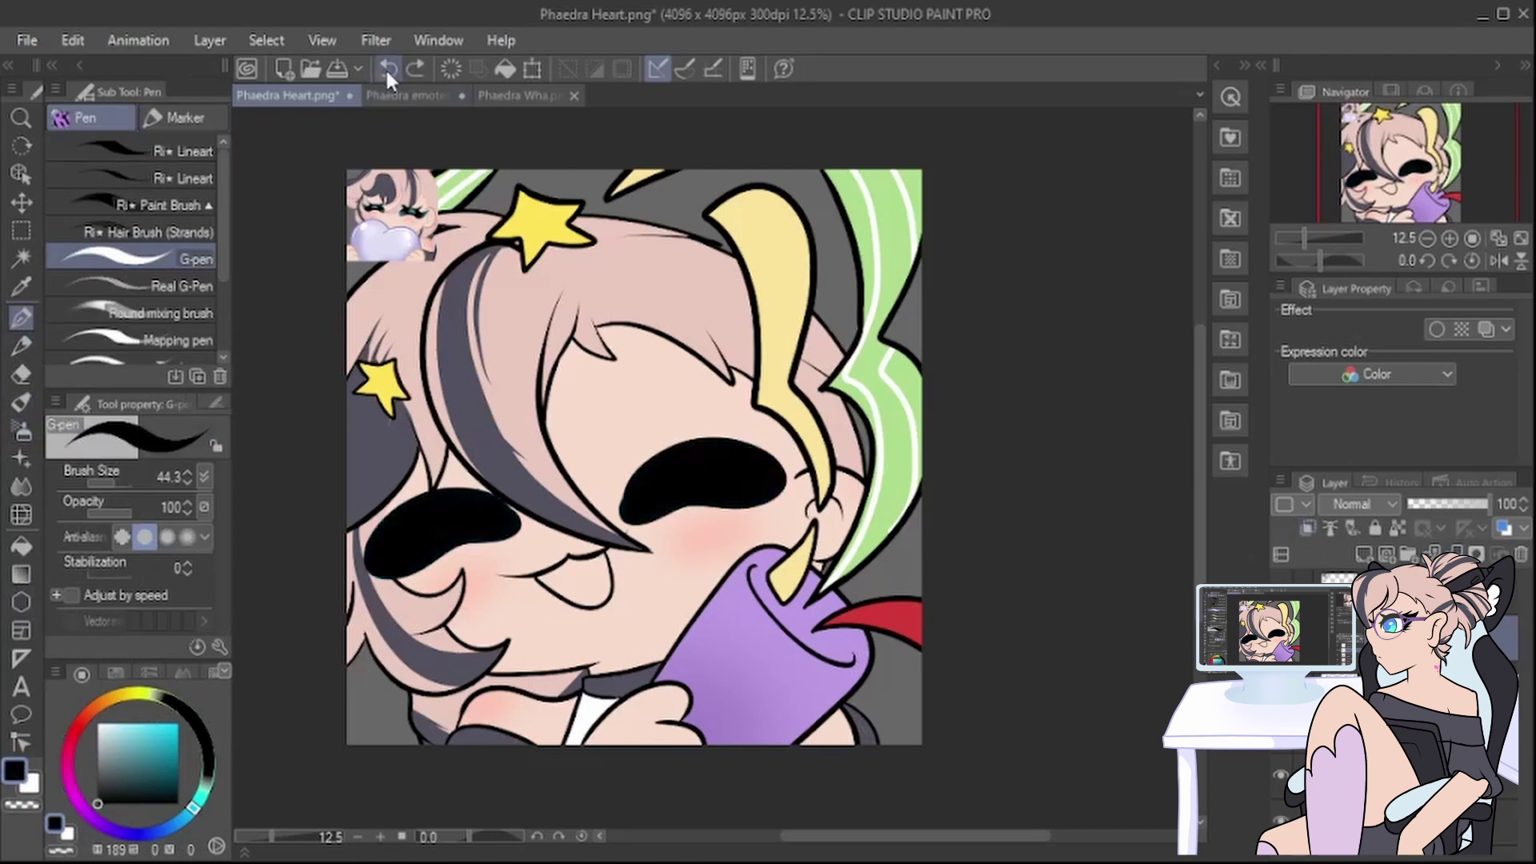
pyautogui.scroll(3, 720, 554)
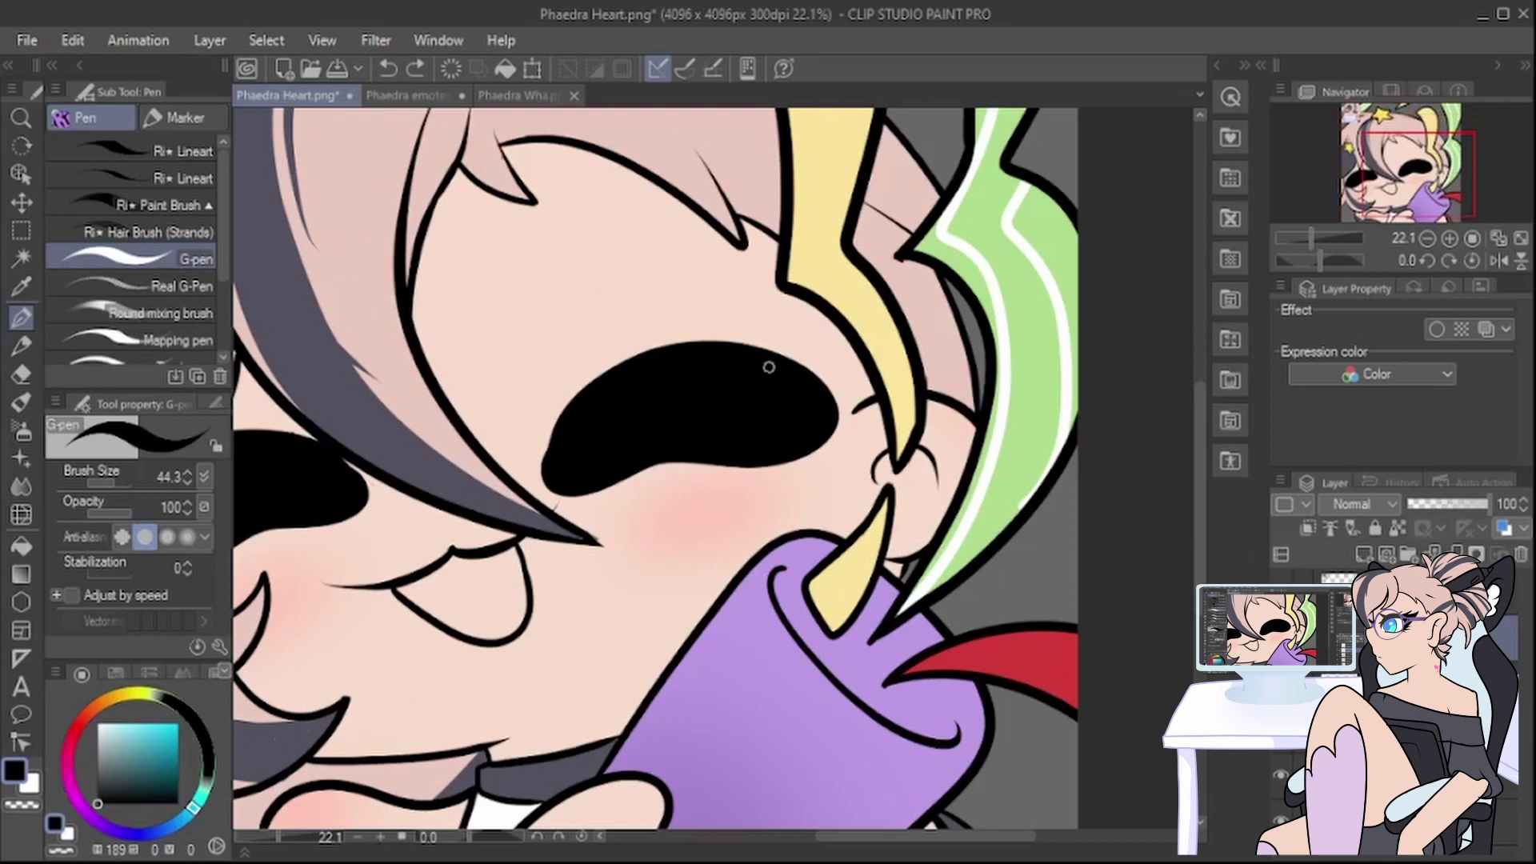
# Step: Draw pointed eyelash wings at the outer corners of both black eyes with the G-pen and fill them solid black
pyautogui.moveTo(771, 367)
pyautogui.mouseDown()
pyautogui.moveTo(843, 415)
pyautogui.moveTo(821, 439)
pyautogui.mouseUp()
pyautogui.moveTo(888, 837); pyautogui.dragTo(822, 837)
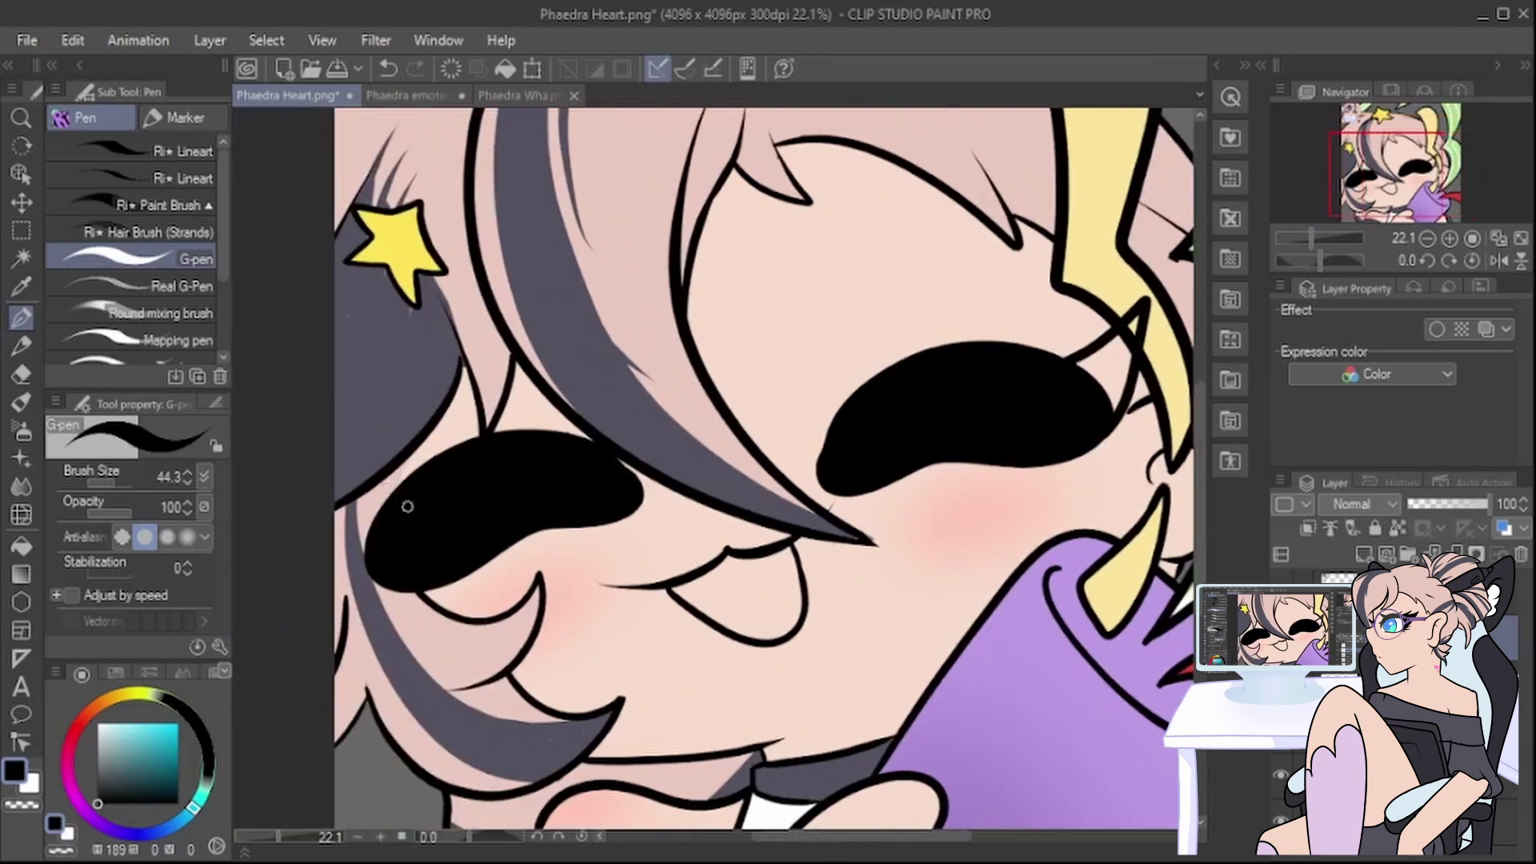
pyautogui.moveTo(384, 504); pyautogui.dragTo(336, 501)
pyautogui.moveTo(334, 512)
pyautogui.mouseDown()
pyautogui.moveTo(392, 580)
pyautogui.moveTo(339, 518)
pyautogui.mouseUp()
pyautogui.moveTo(888, 837); pyautogui.dragTo(943, 837)
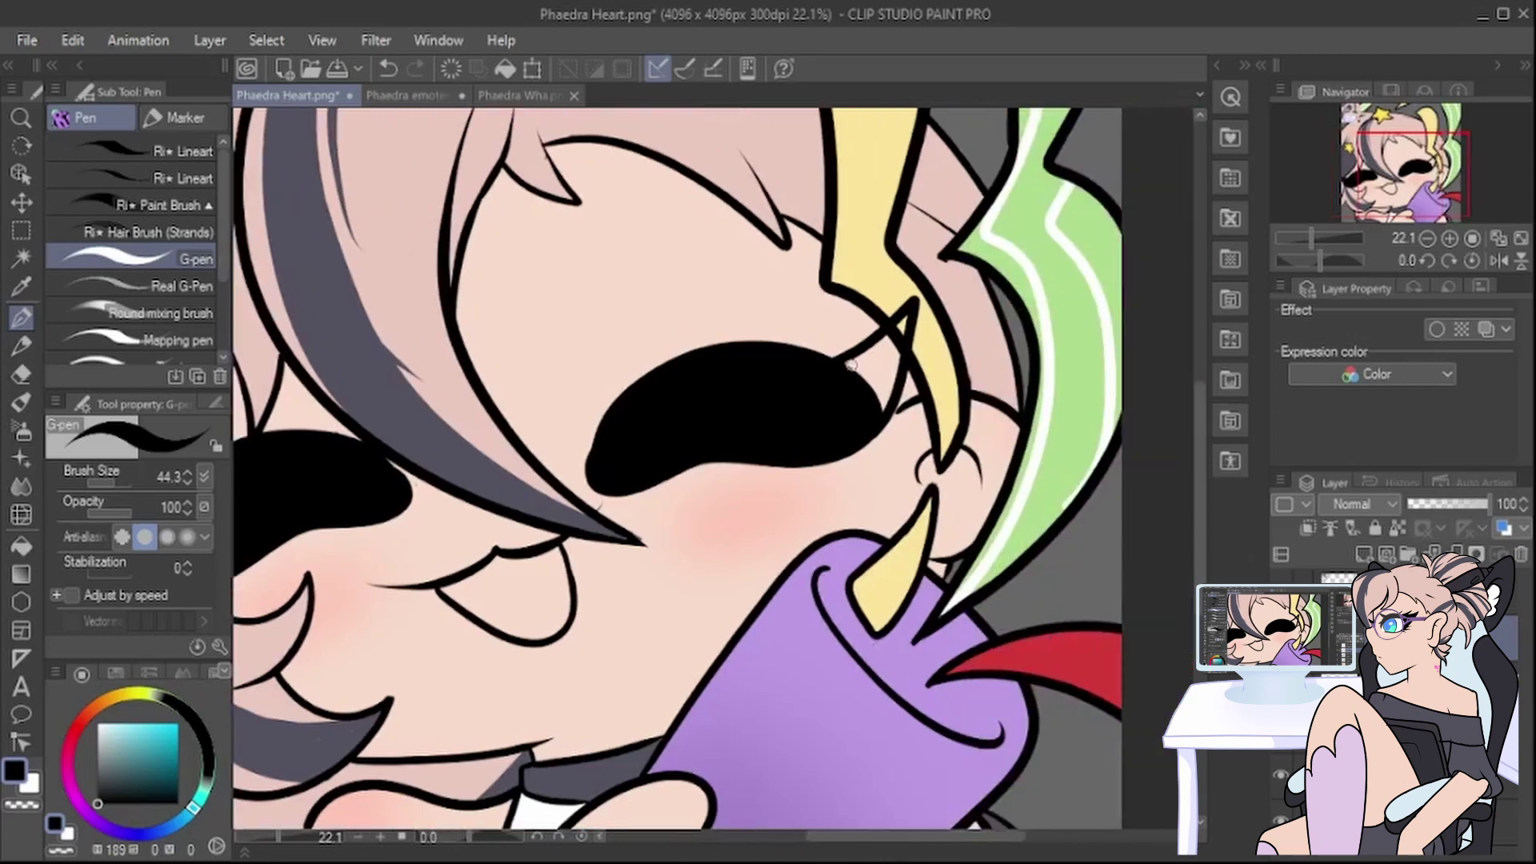
pyautogui.moveTo(851, 365)
pyautogui.mouseDown()
pyautogui.moveTo(914, 308)
pyautogui.moveTo(897, 370)
pyautogui.mouseUp()
pyautogui.moveTo(886, 363); pyautogui.dragTo(852, 377)
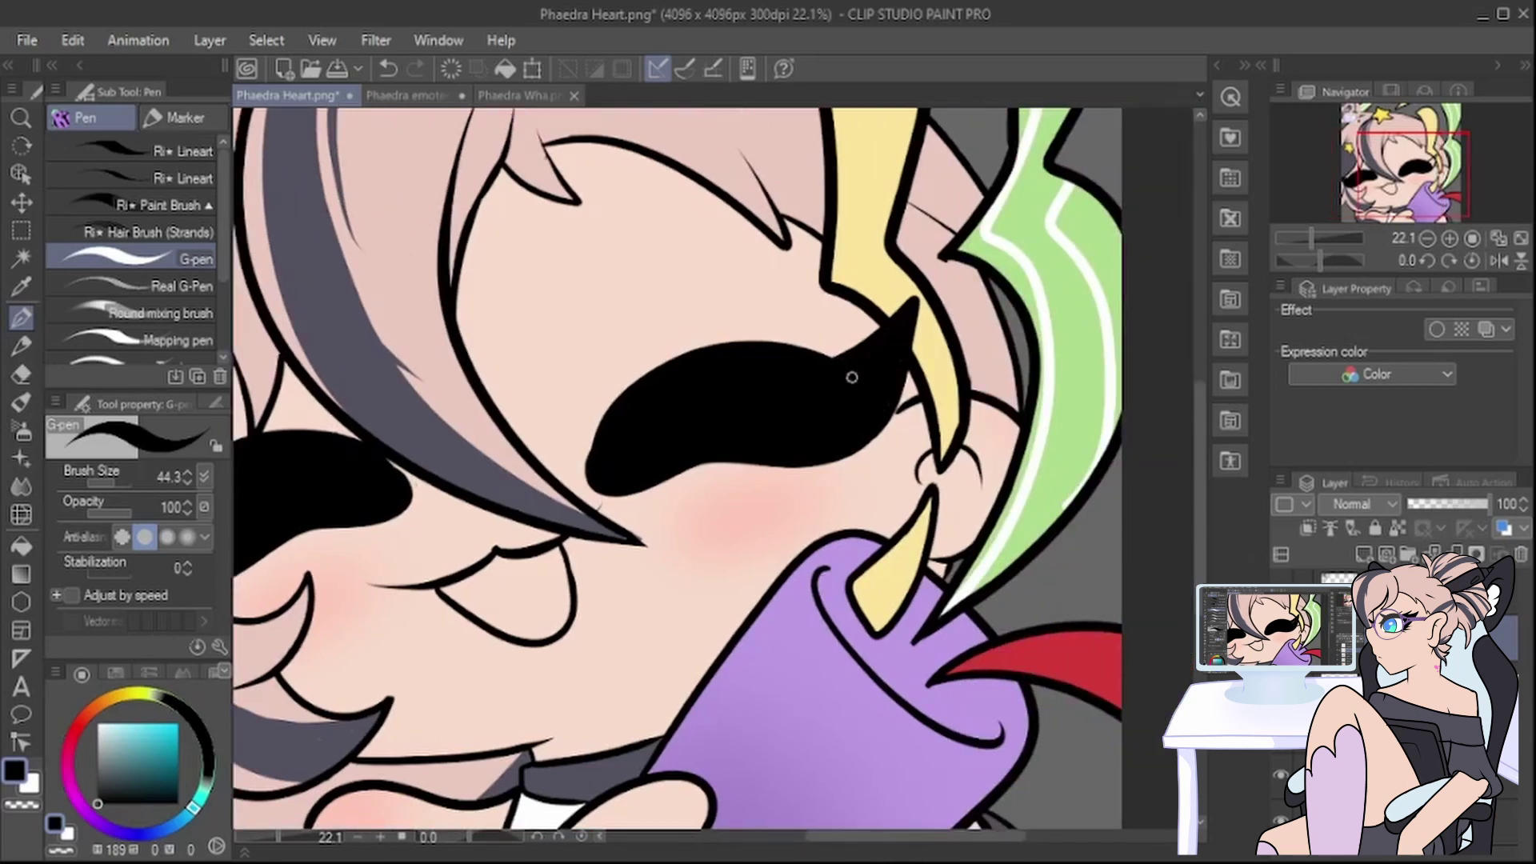
# Step: Sample light cyan from the iris in Phaedra Wha.png and airbrush it softly onto the inner corners of both eyes in Phaedra Heart.png
pyautogui.click(516, 95)
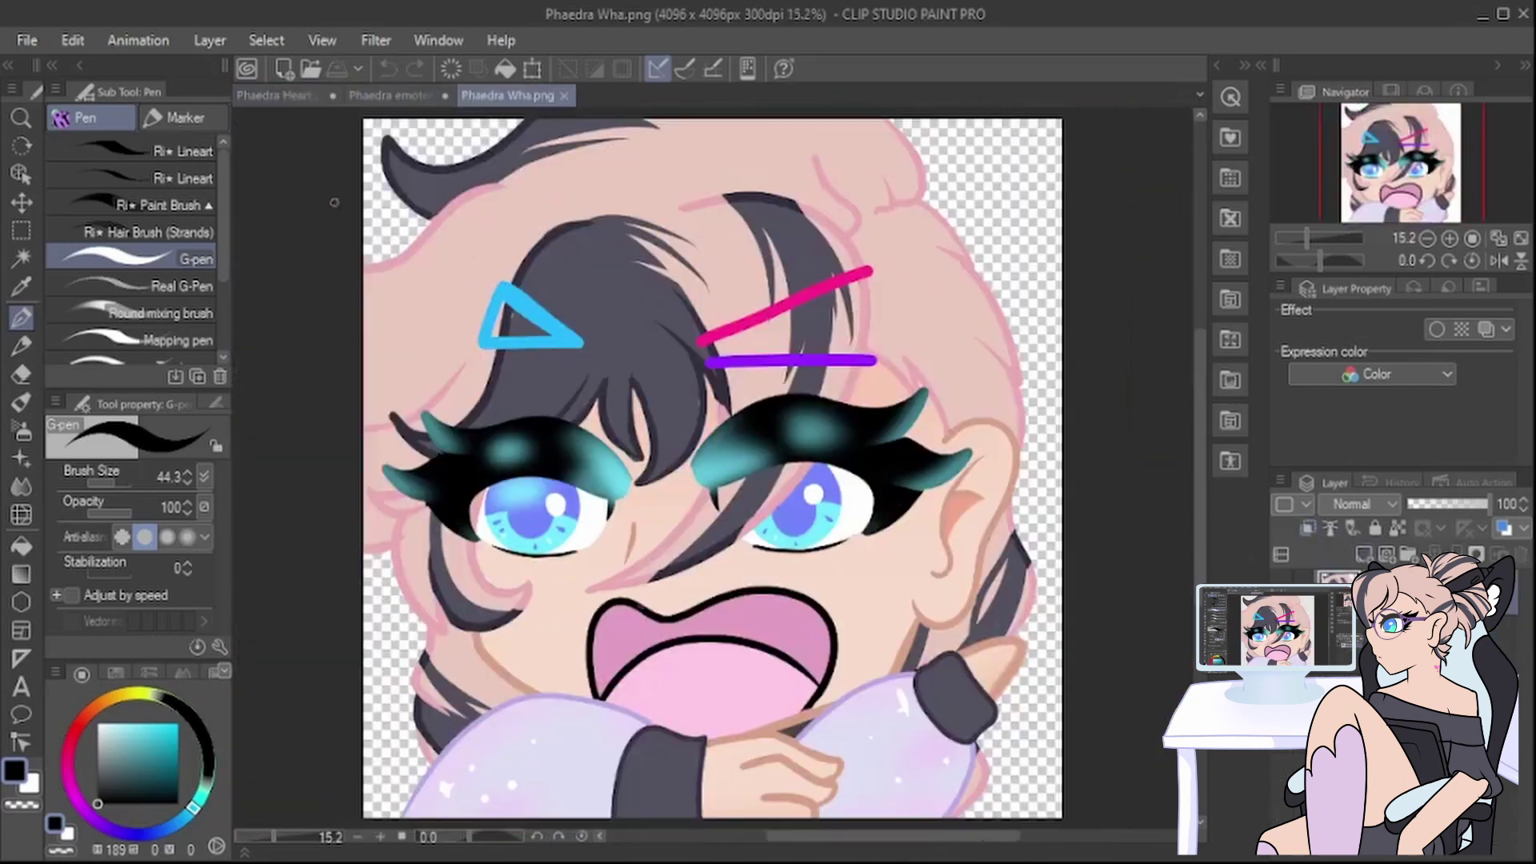
pyautogui.click(21, 286)
pyautogui.click(569, 524)
pyautogui.click(288, 95)
pyautogui.click(20, 430)
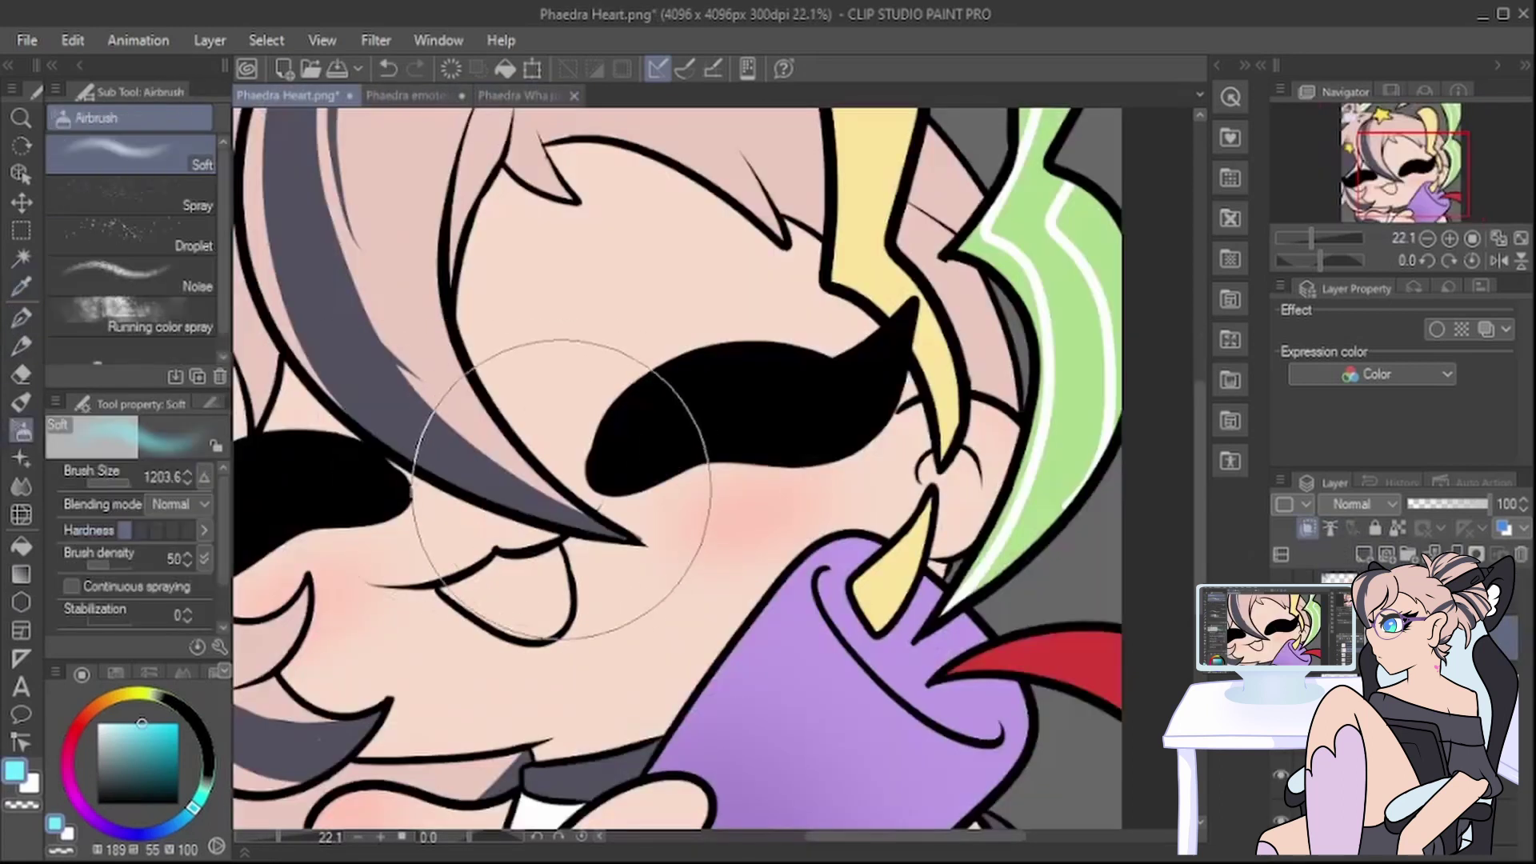
pyautogui.moveTo(497, 515)
pyautogui.mouseDown()
pyautogui.moveTo(712, 468)
pyautogui.moveTo(549, 480)
pyautogui.moveTo(412, 515)
pyautogui.moveTo(411, 480)
pyautogui.moveTo(509, 544)
pyautogui.mouseUp()
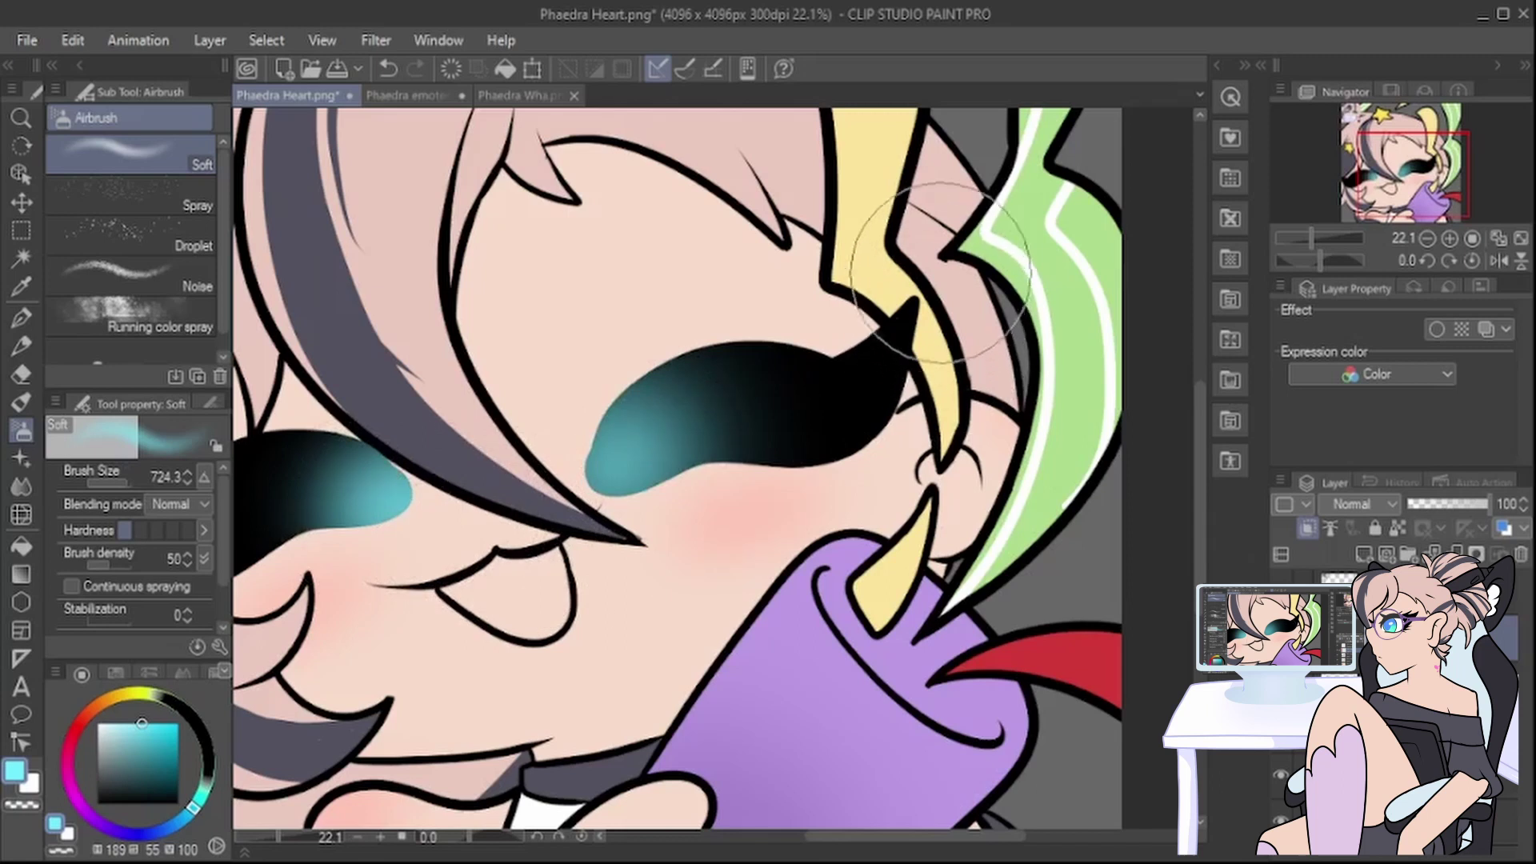
# Step: Paint the outer wing tips of both eyes light cyan with the Paint and apply brush
pyautogui.moveTo(833, 837); pyautogui.dragTo(776, 837)
pyautogui.click(20, 402)
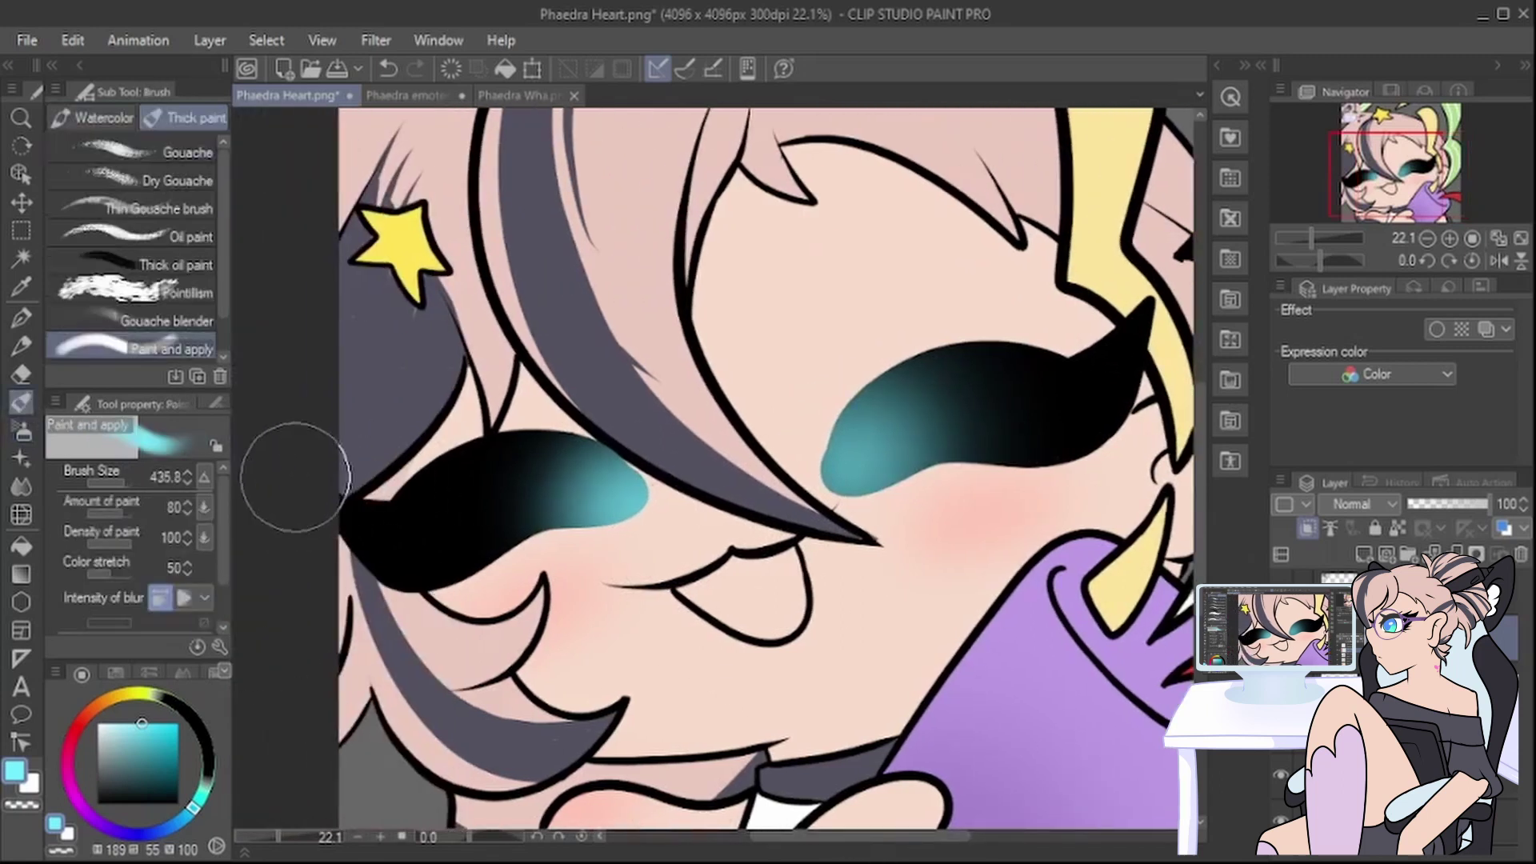
pyautogui.moveTo(344, 516); pyautogui.dragTo(387, 514)
pyautogui.moveTo(1144, 304); pyautogui.dragTo(1126, 326)
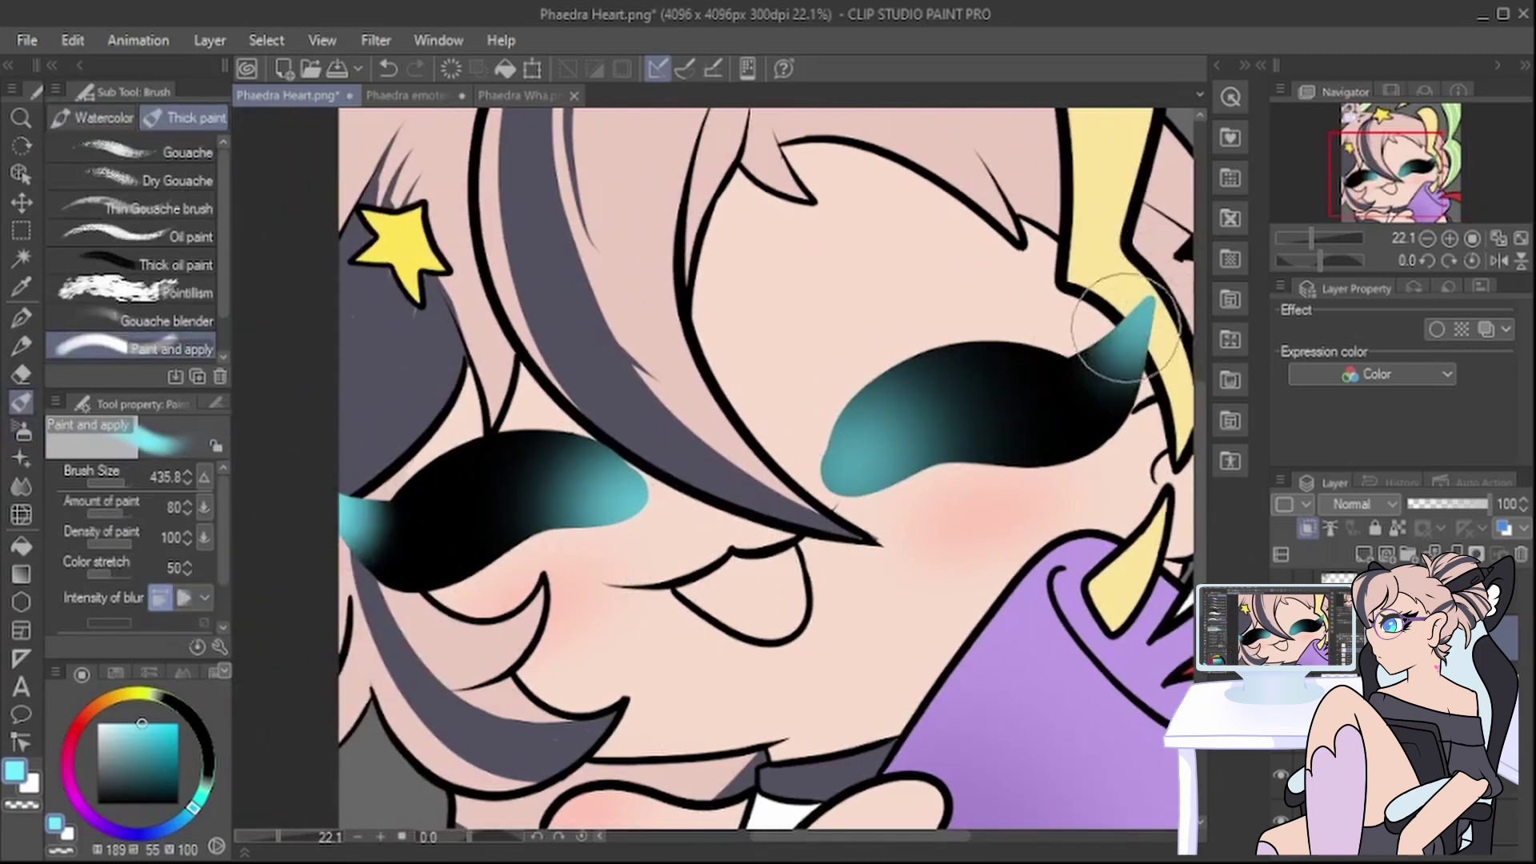
# Step: Try adding small light cyan highlights to the centres of both black eyes with the Soft airbrush
pyautogui.click(21, 318)
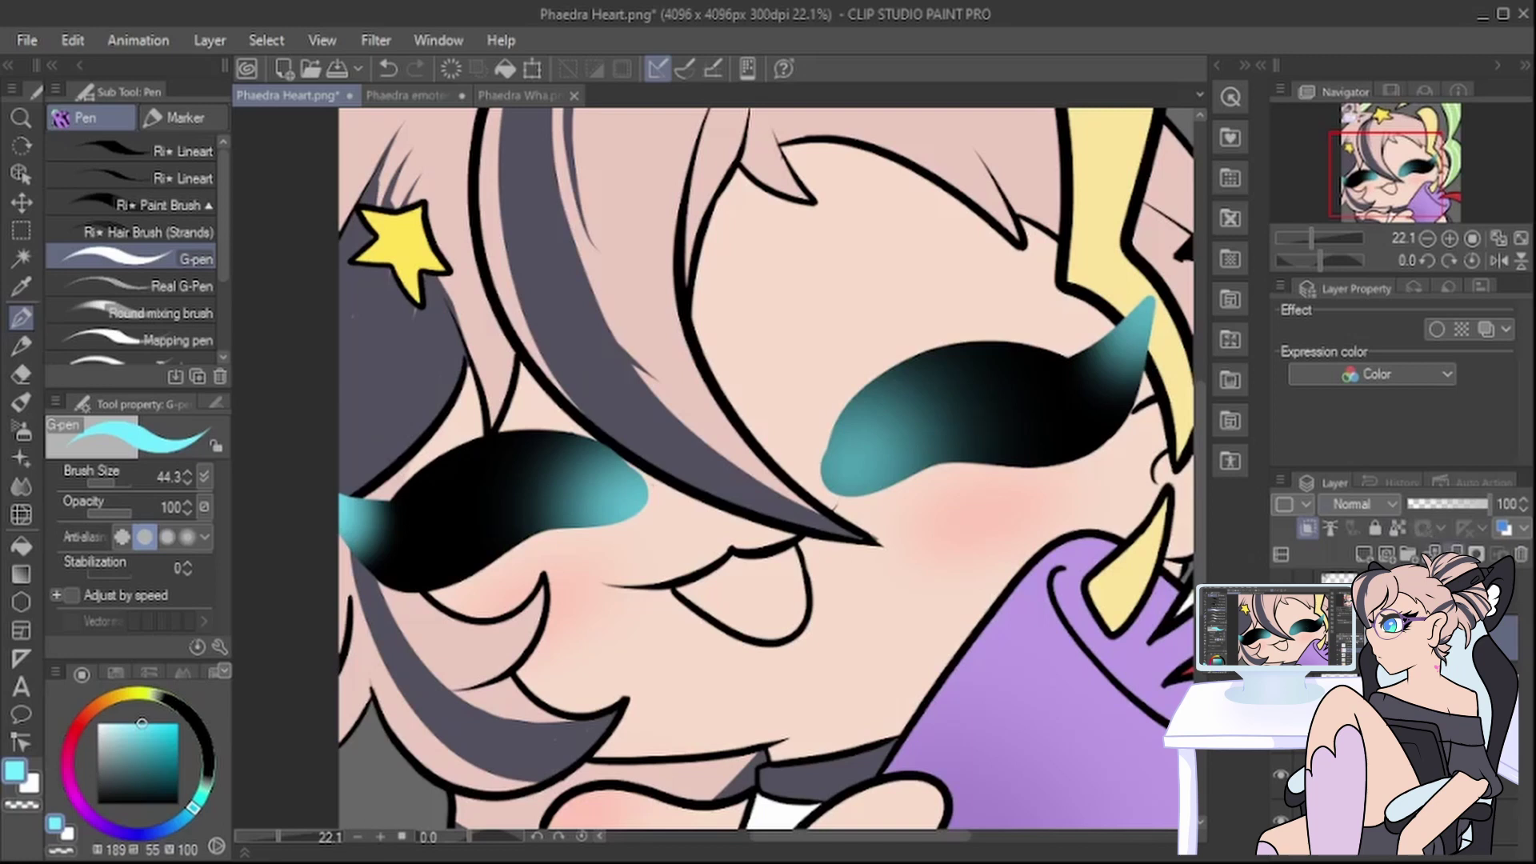
pyautogui.click(1456, 553)
pyautogui.scroll(-5, 320, 363)
pyautogui.scroll(2, 352, 320)
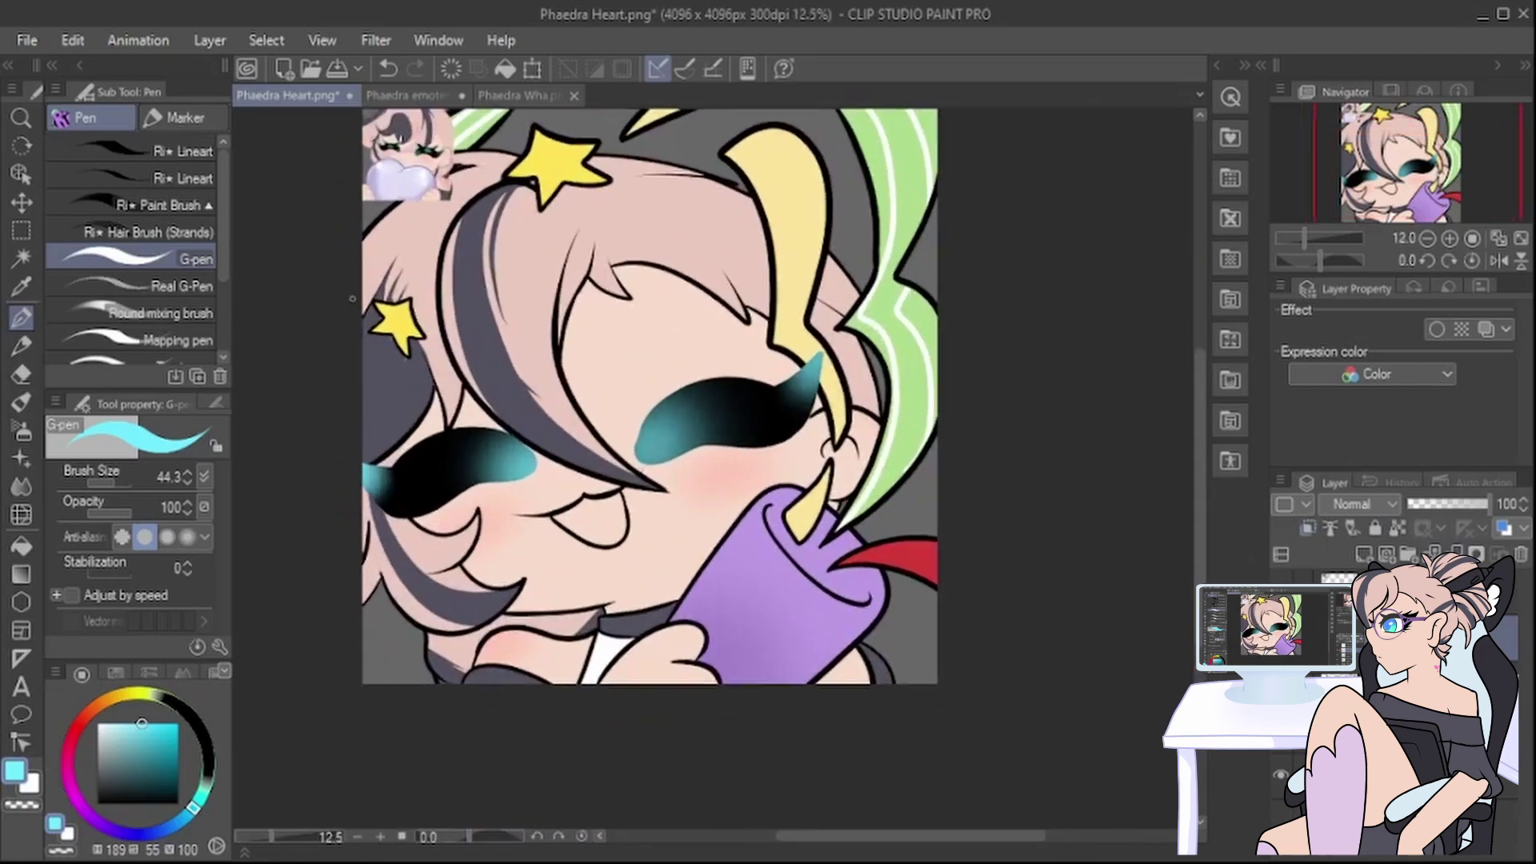
pyautogui.click(21, 432)
pyautogui.moveTo(115, 483); pyautogui.dragTo(120, 483)
pyautogui.moveTo(418, 473); pyautogui.dragTo(441, 457)
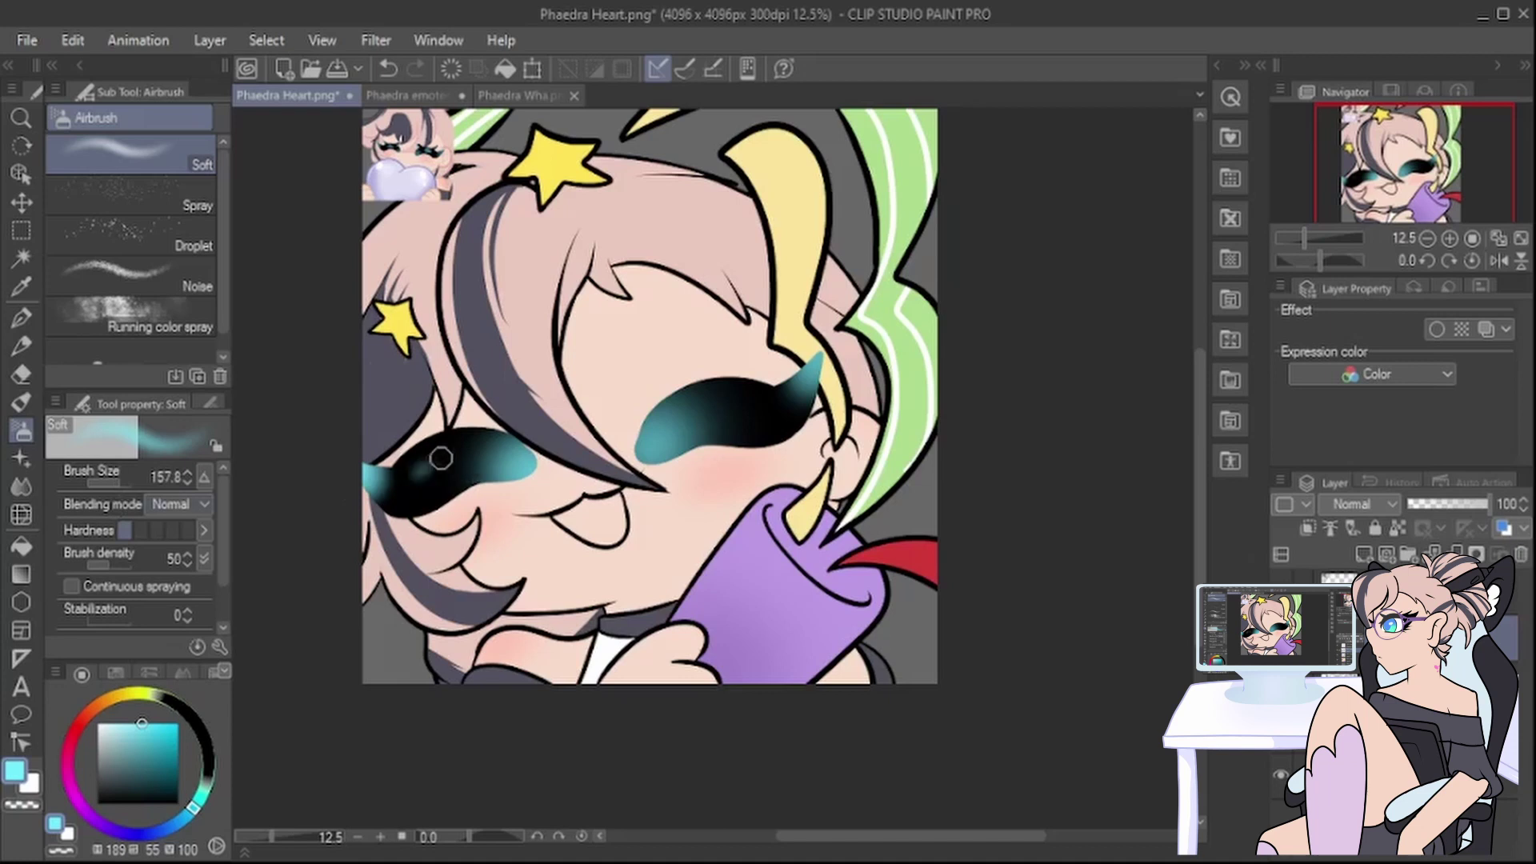
pyautogui.click(388, 69)
pyautogui.click(391, 72)
pyautogui.moveTo(408, 480); pyautogui.dragTo(434, 464)
pyautogui.moveTo(734, 396); pyautogui.dragTo(756, 428)
# Step: Undo the cyan highlights in the centres of the eyes
pyautogui.click(390, 72)
pyautogui.click(391, 72)
pyautogui.click(390, 72)
pyautogui.click(391, 72)
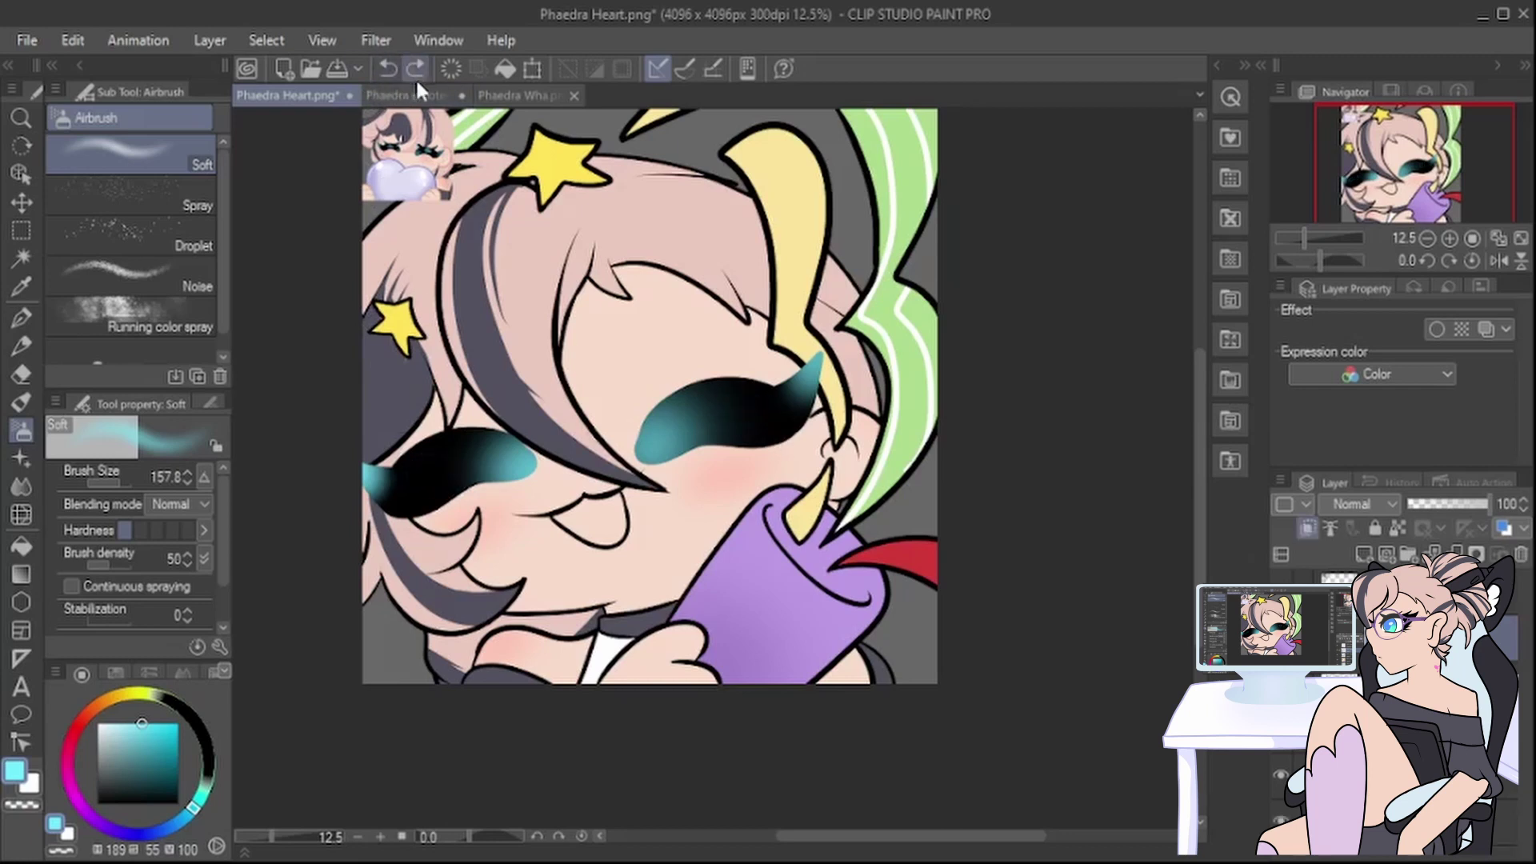
# Step: Brighten the outer wing tips of both eyes with light cyan using the small Soft airbrush
pyautogui.moveTo(375, 490); pyautogui.dragTo(355, 478)
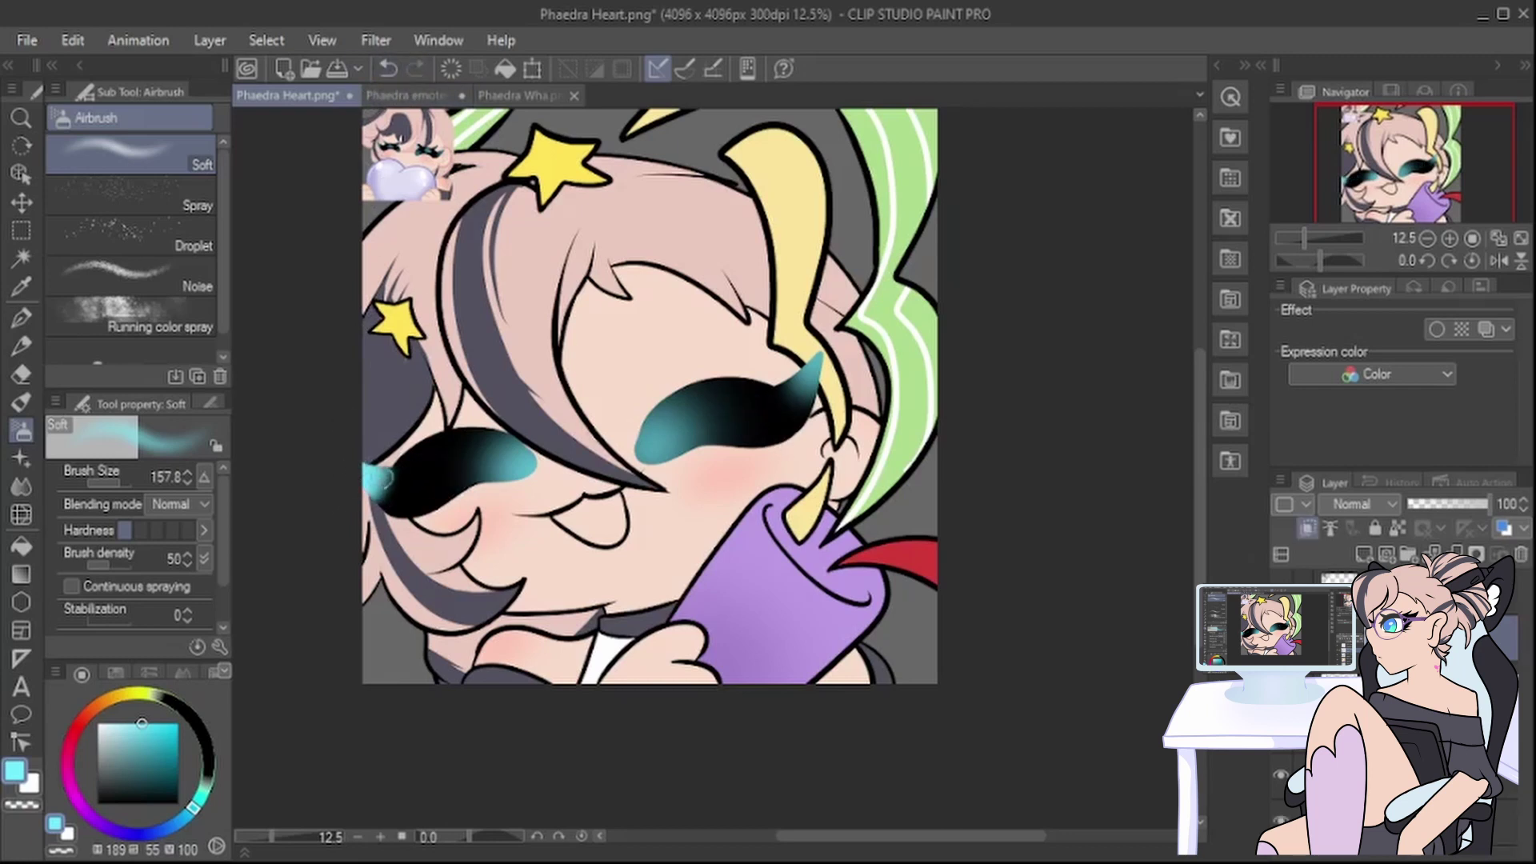
pyautogui.moveTo(820, 352)
pyautogui.mouseDown()
pyautogui.moveTo(813, 385)
pyautogui.moveTo(787, 378)
pyautogui.mouseUp()
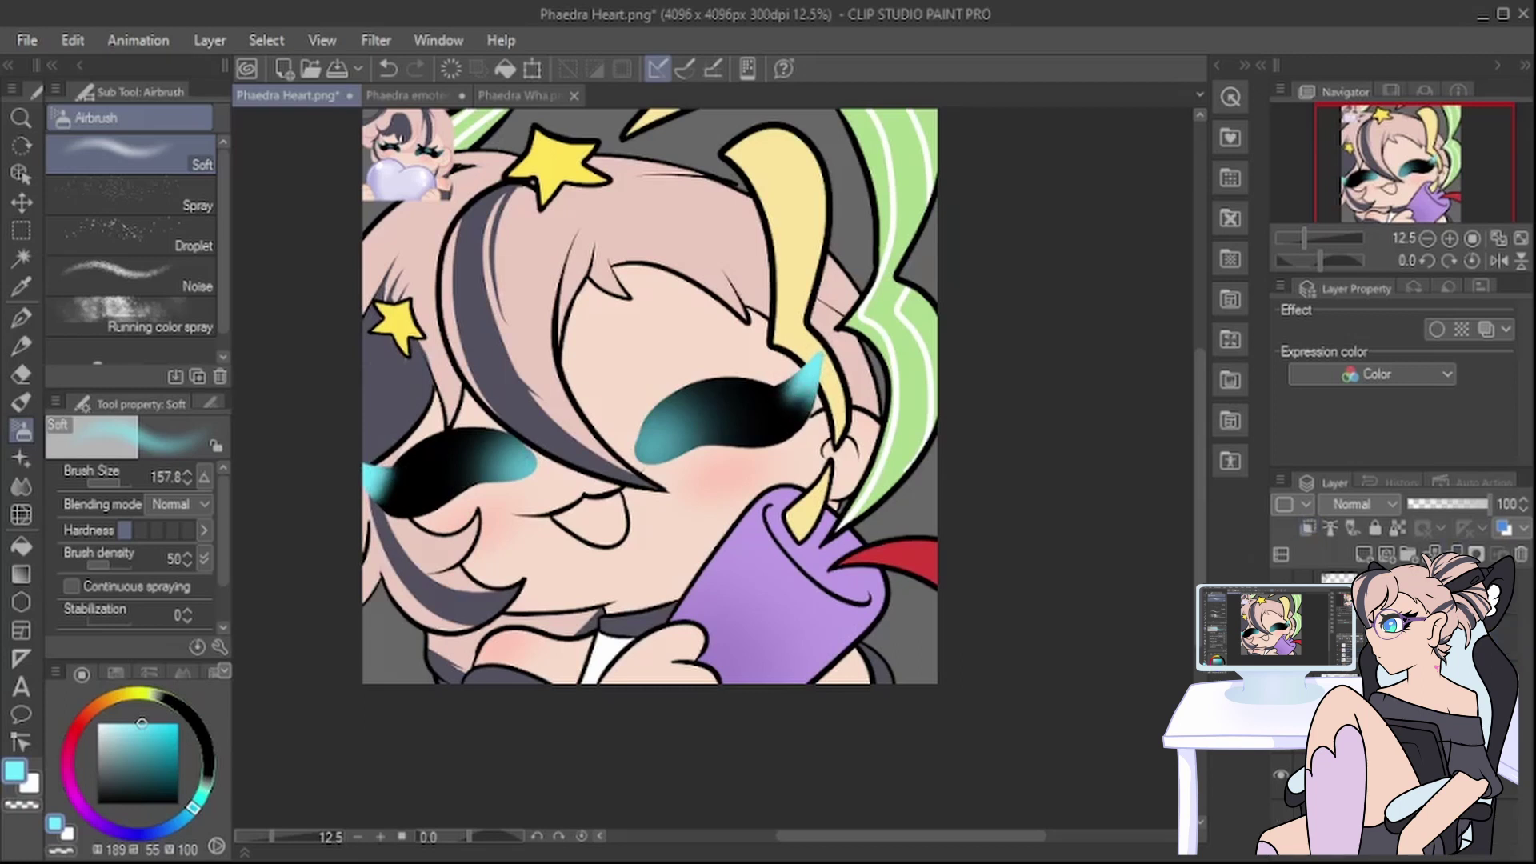
# Step: Paint the tongue in the lower part of the mouth light pink (hue 325, saturation 20, brightness 95) with the G-pen
pyautogui.scroll(4, 565, 519)
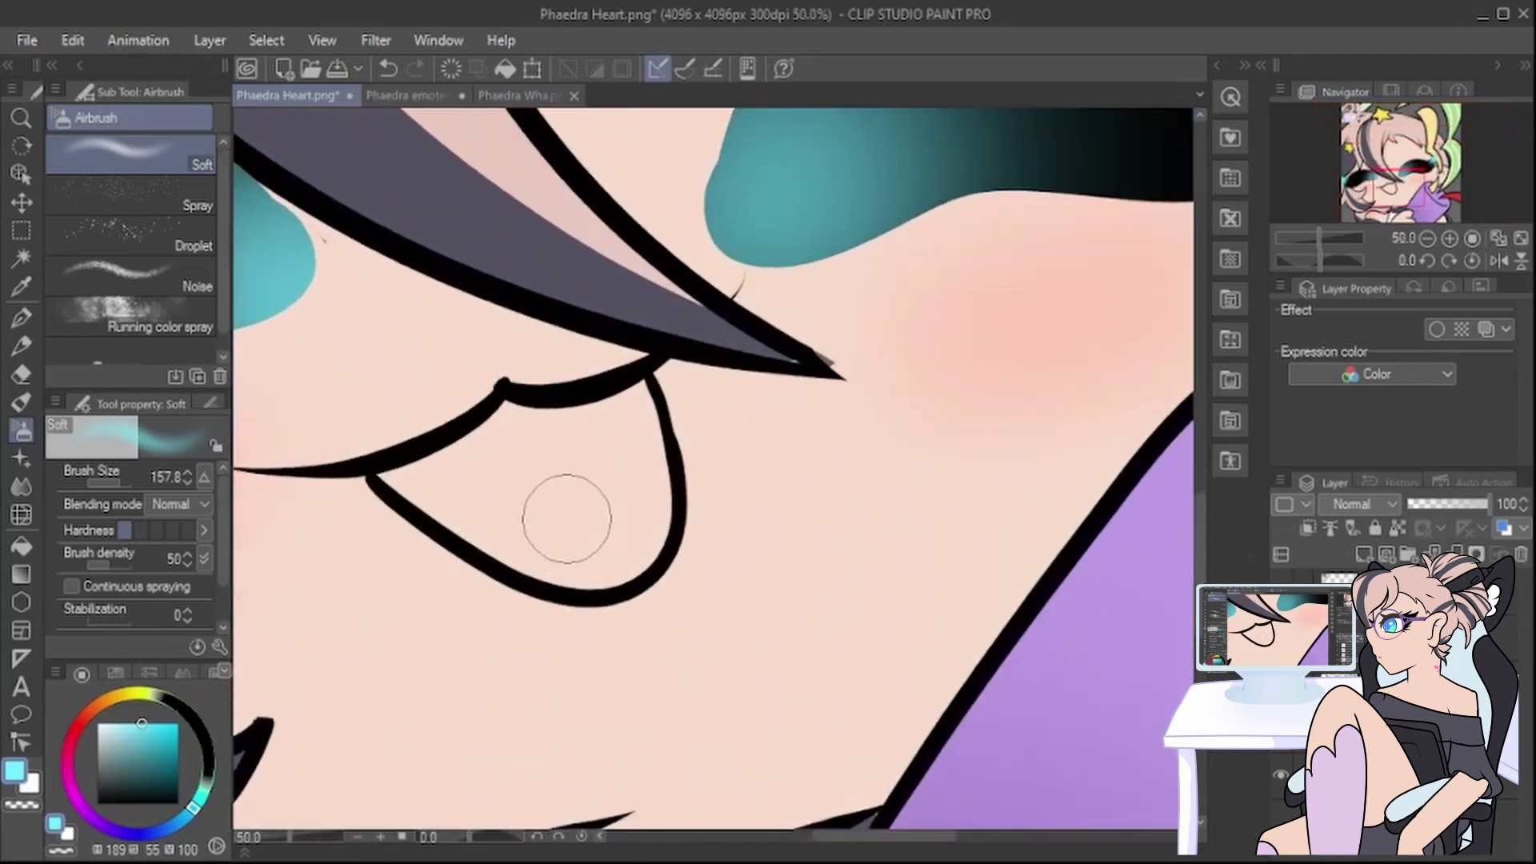
pyautogui.click(76, 795)
pyautogui.click(112, 723)
pyautogui.click(21, 318)
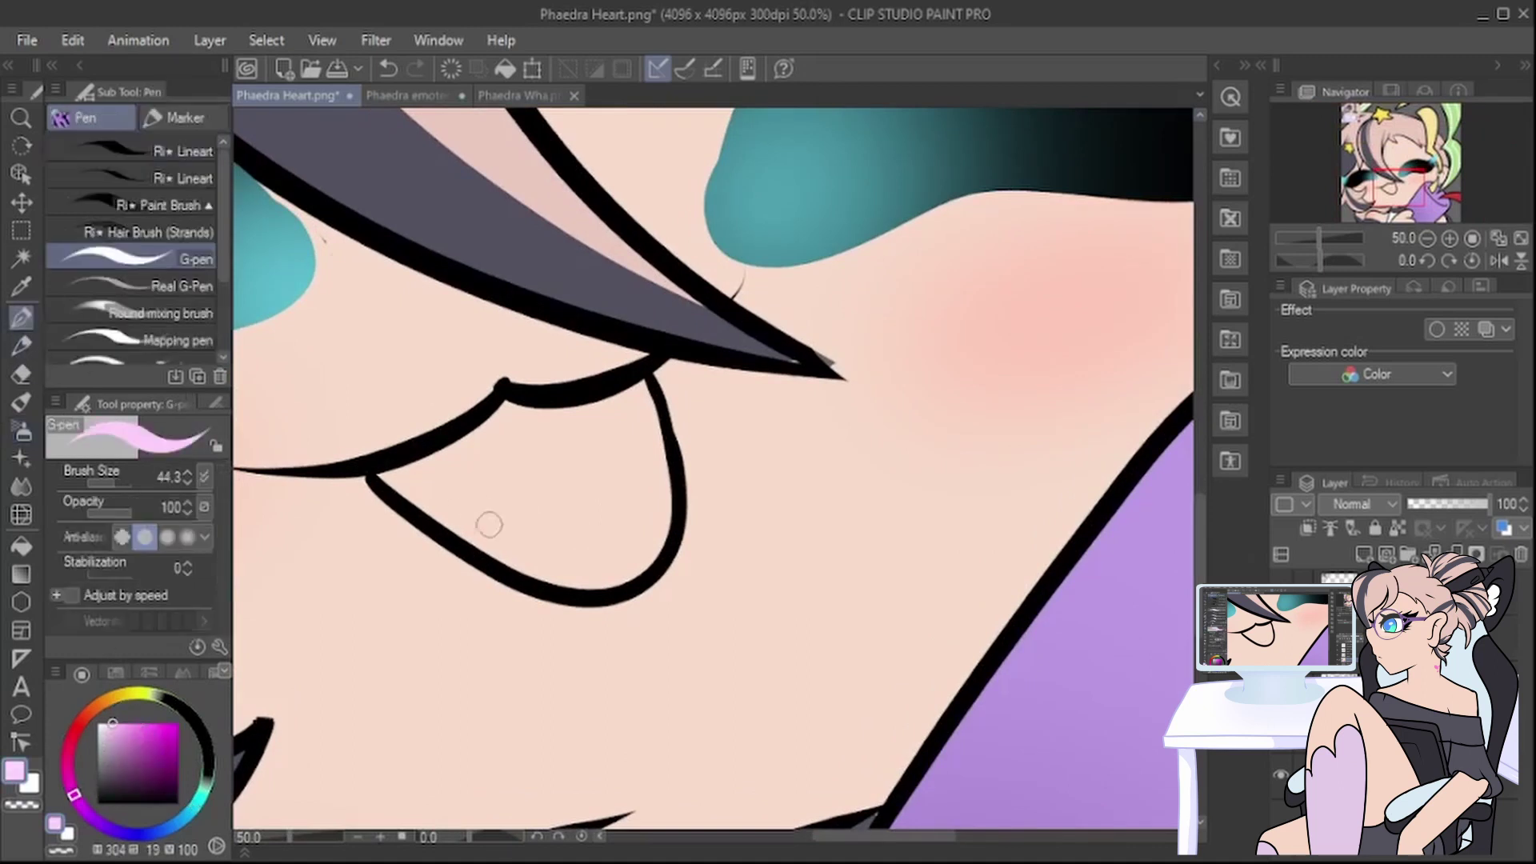
pyautogui.moveTo(476, 545)
pyautogui.mouseDown()
pyautogui.moveTo(618, 456)
pyautogui.moveTo(658, 508)
pyautogui.moveTo(599, 581)
pyautogui.moveTo(499, 560)
pyautogui.moveTo(638, 508)
pyautogui.moveTo(566, 550)
pyautogui.mouseUp()
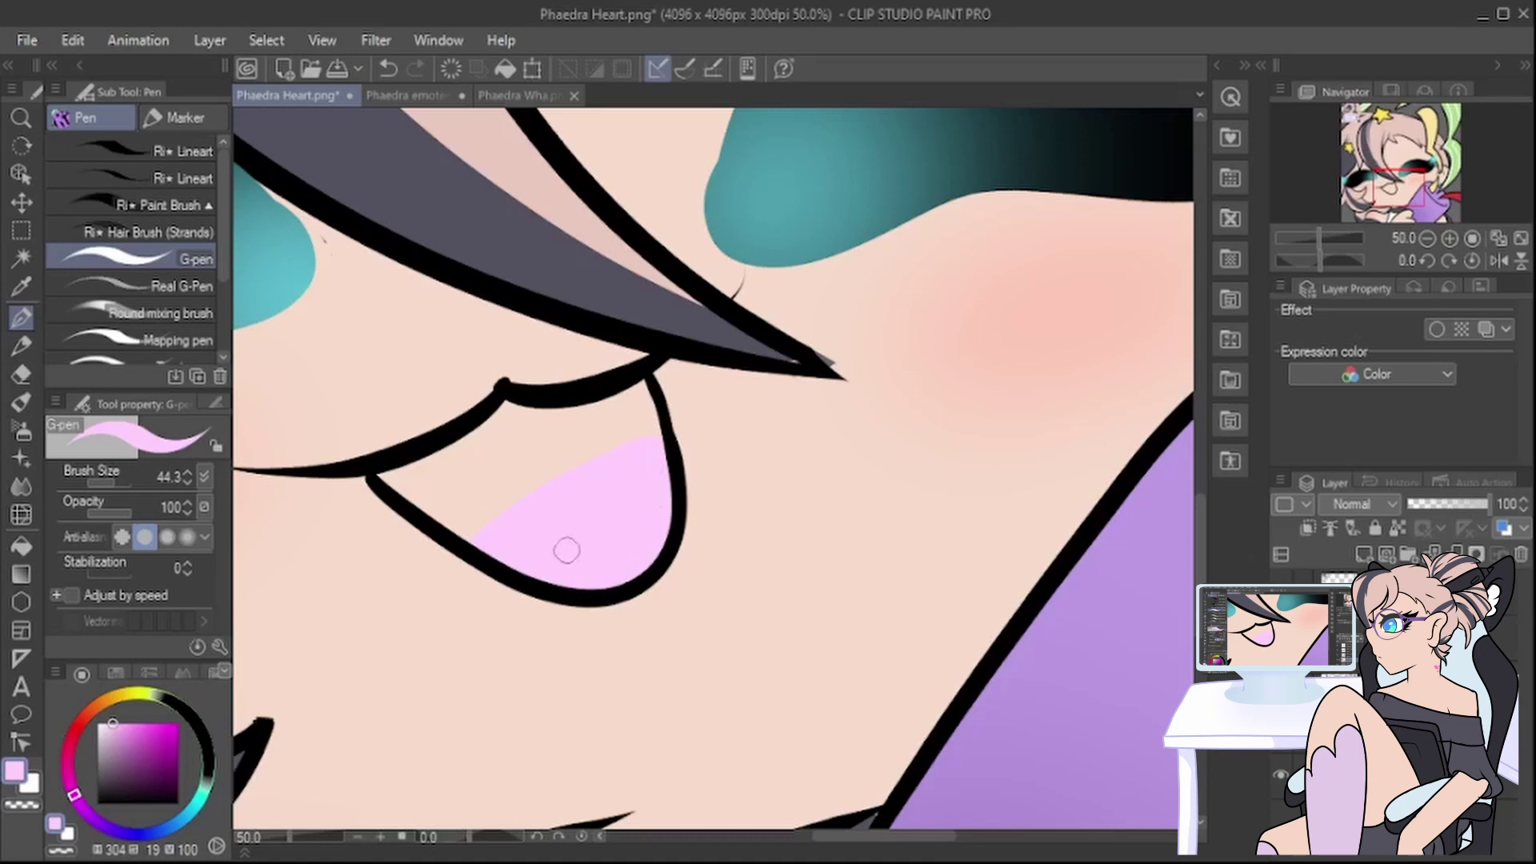
pyautogui.click(69, 770)
pyautogui.click(114, 727)
pyautogui.moveTo(468, 534)
pyautogui.mouseDown()
pyautogui.moveTo(640, 442)
pyautogui.moveTo(663, 477)
pyautogui.moveTo(633, 565)
pyautogui.moveTo(495, 558)
pyautogui.moveTo(622, 467)
pyautogui.moveTo(528, 523)
pyautogui.moveTo(567, 512)
pyautogui.moveTo(560, 562)
pyautogui.moveTo(589, 575)
pyautogui.moveTo(629, 553)
pyautogui.moveTo(610, 515)
pyautogui.moveTo(631, 457)
pyautogui.mouseUp()
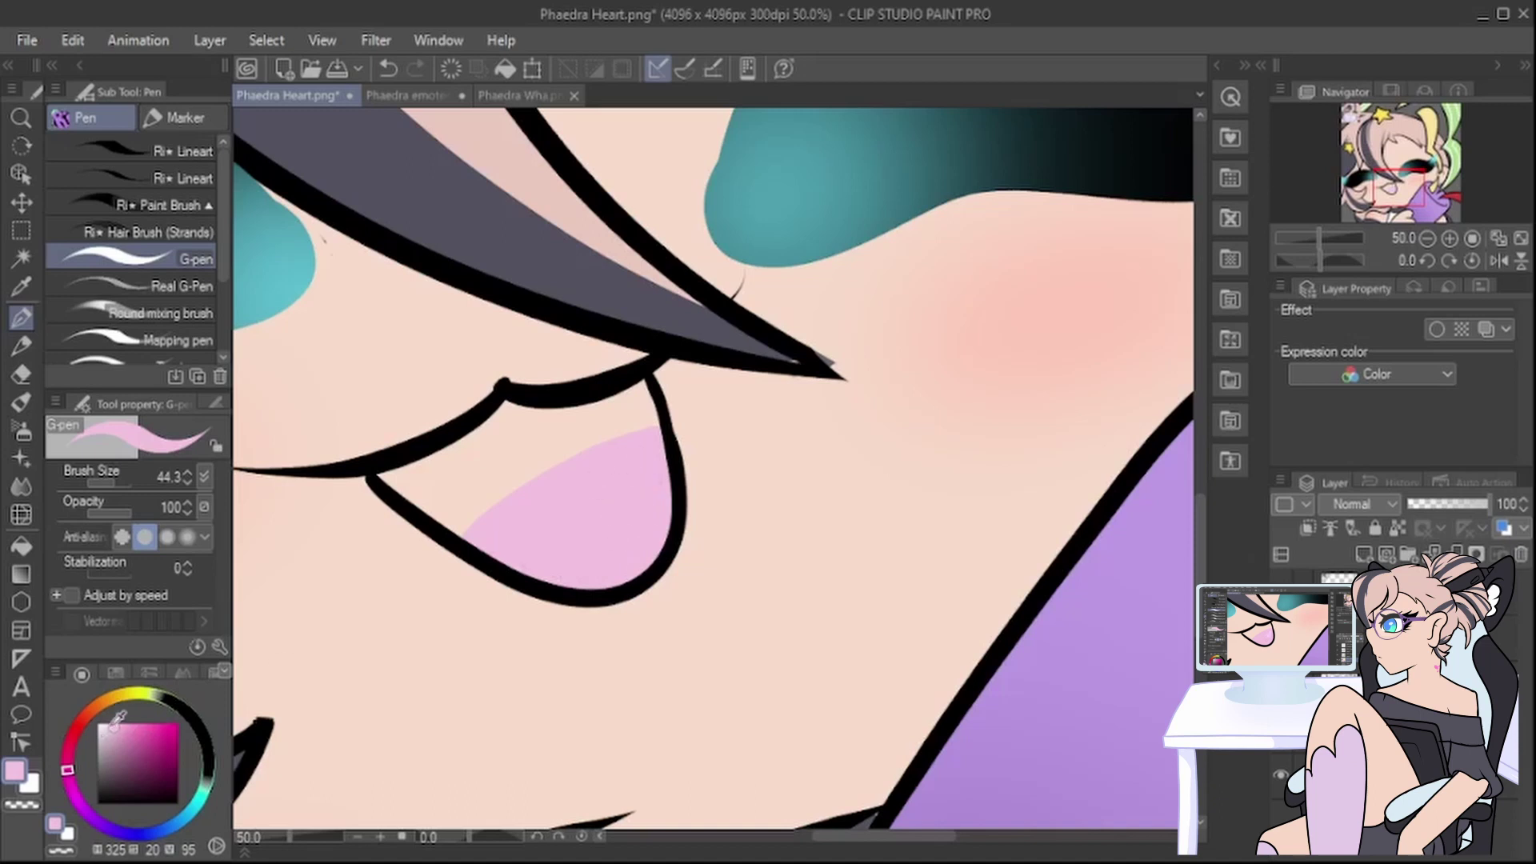
# Step: Fill the mouth area above the tongue with a stronger pink (hue 325, saturation 37, brightness 97)
pyautogui.click(127, 726)
pyautogui.moveTo(464, 532)
pyautogui.mouseDown()
pyautogui.moveTo(649, 423)
pyautogui.moveTo(622, 392)
pyautogui.moveTo(514, 407)
pyautogui.moveTo(393, 470)
pyautogui.moveTo(420, 506)
pyautogui.moveTo(457, 517)
pyautogui.moveTo(628, 407)
pyautogui.moveTo(469, 476)
pyautogui.moveTo(449, 465)
pyautogui.moveTo(460, 497)
pyautogui.mouseUp()
pyautogui.scroll(-11, 571, 490)
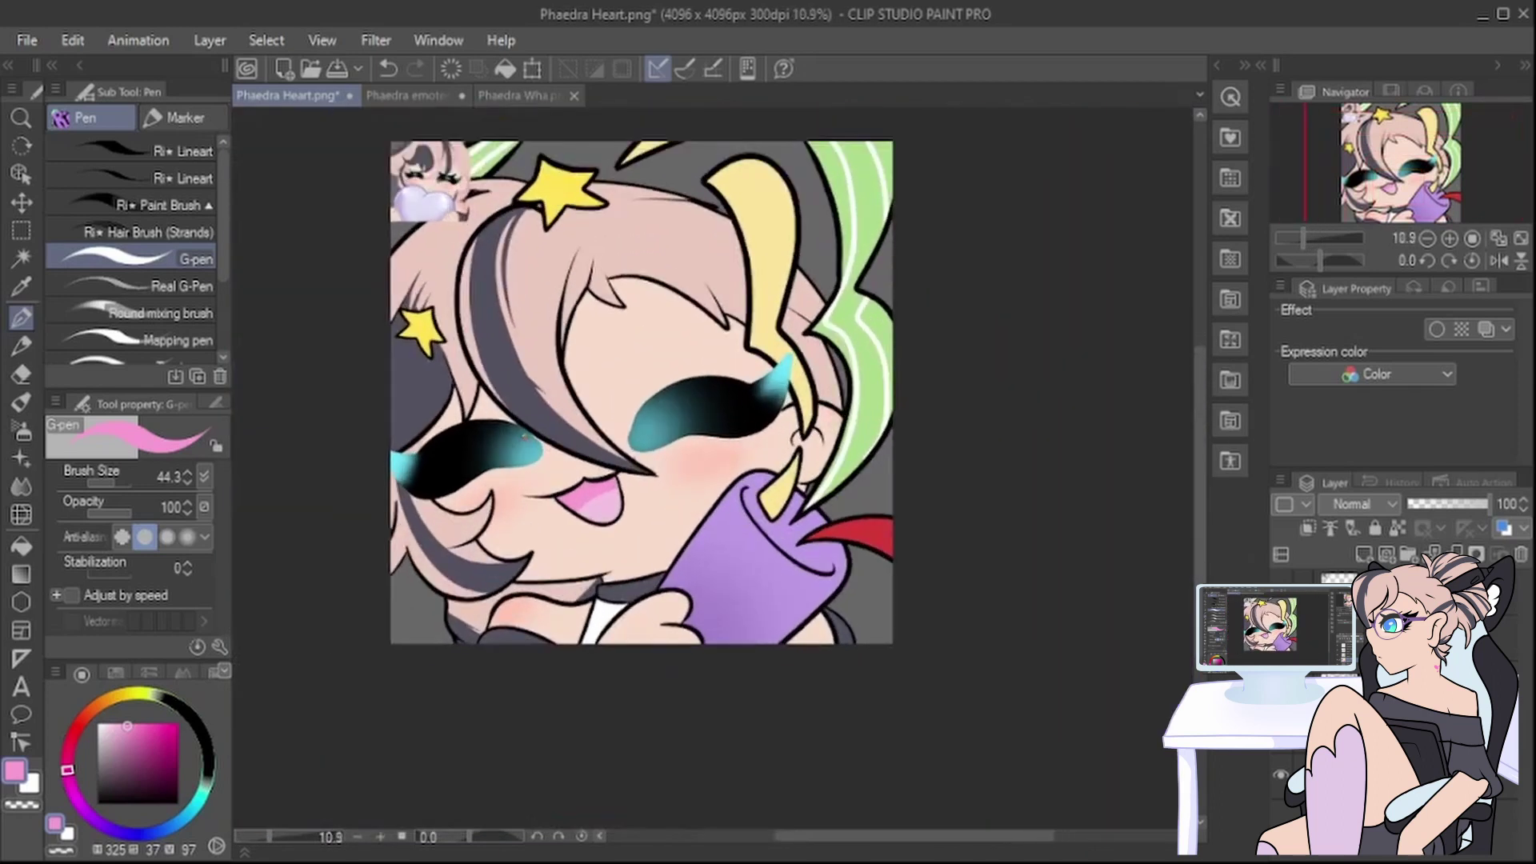
pyautogui.scroll(1, 526, 436)
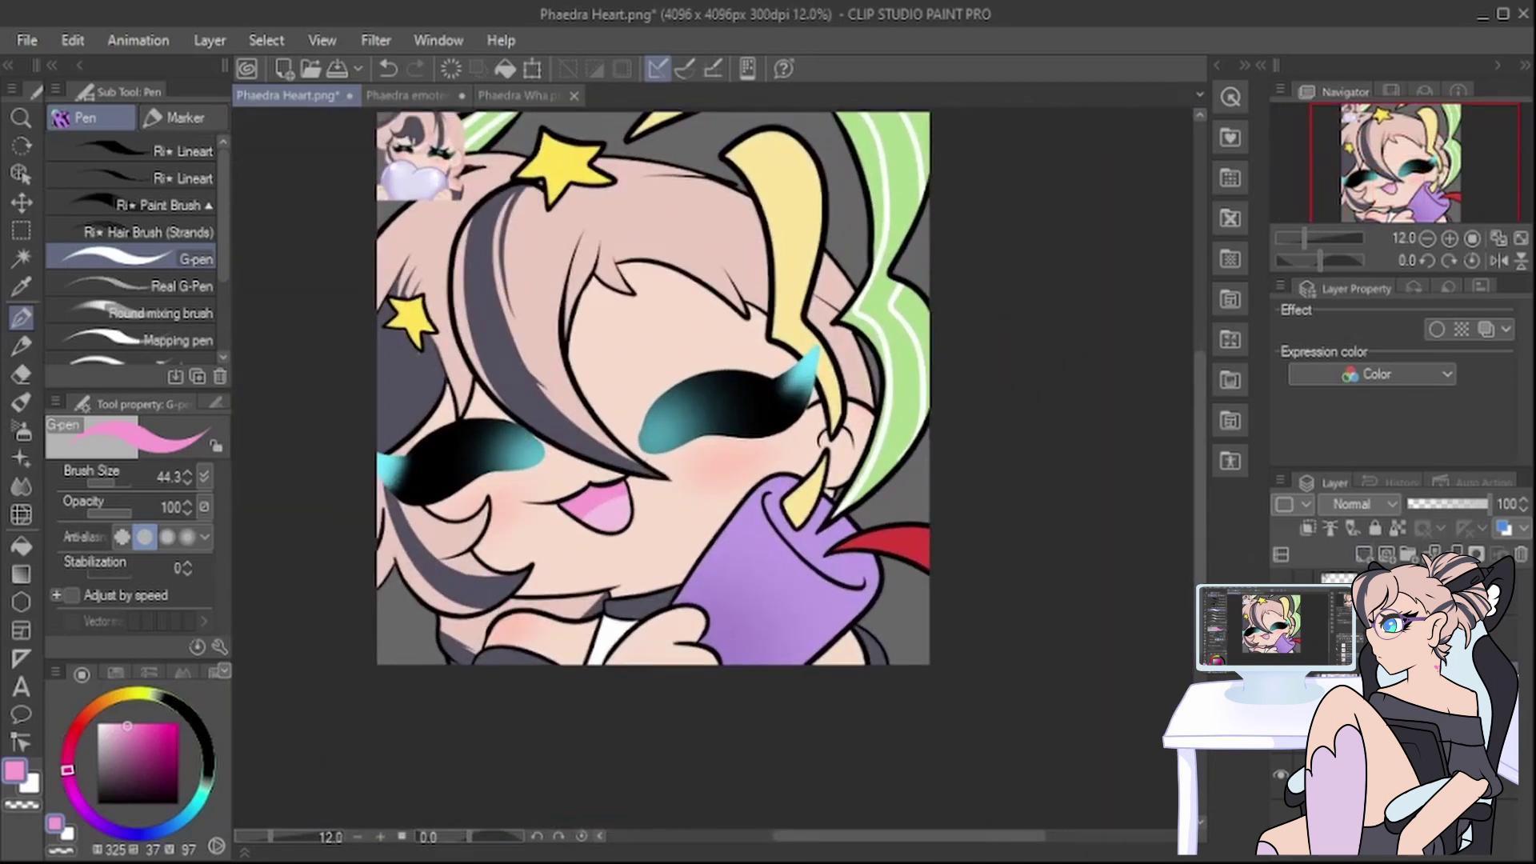
# Step: Pick a dark purple (268, 38, 72) and recolour the purple object's lower left edge and inner curved line with the G-pen
pyautogui.press('i')
pyautogui.click(643, 661)
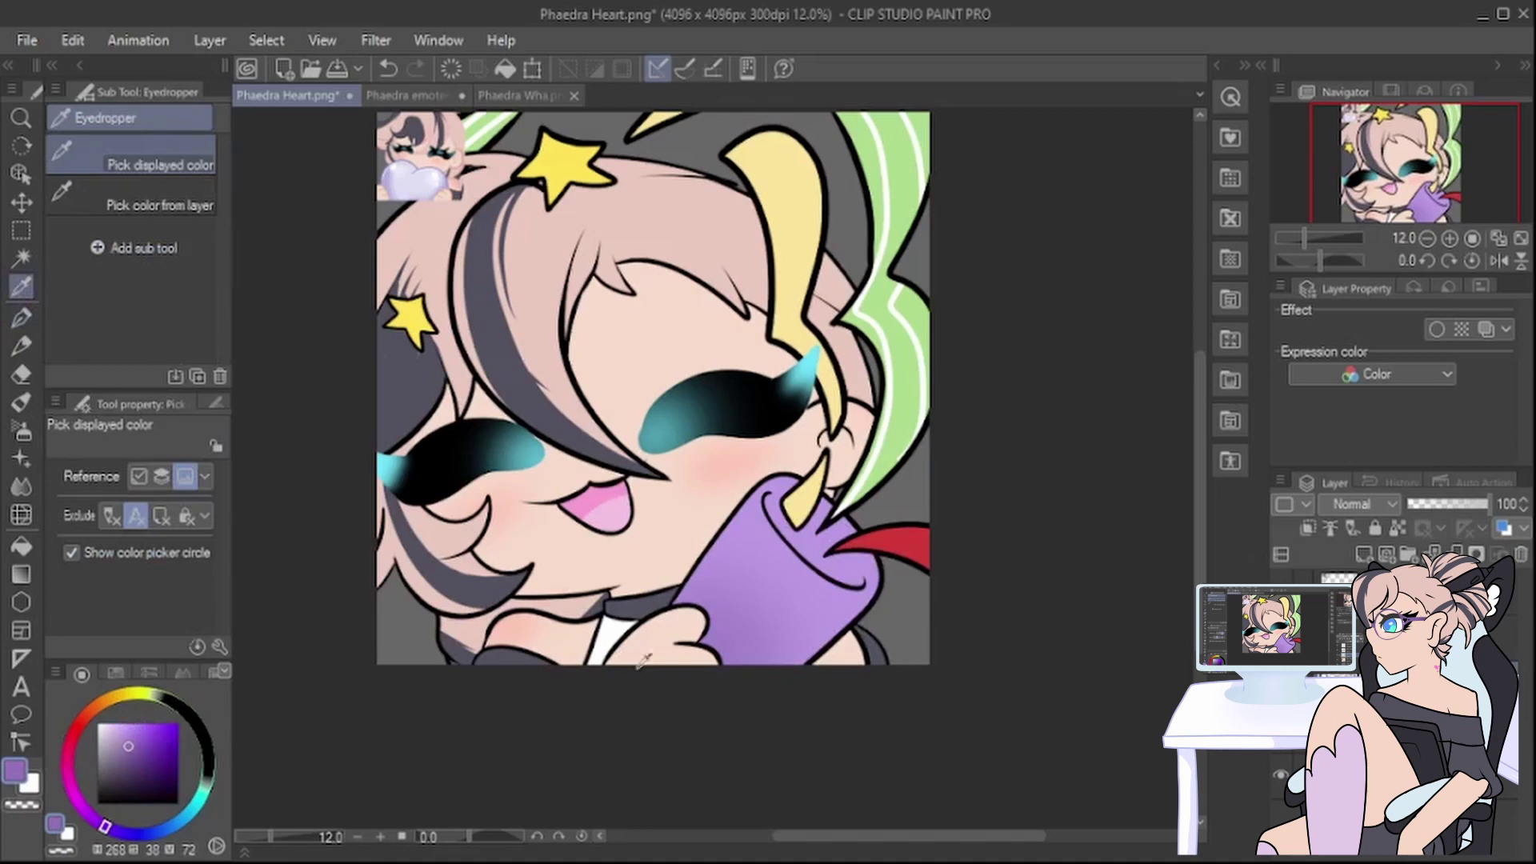
pyautogui.press('p')
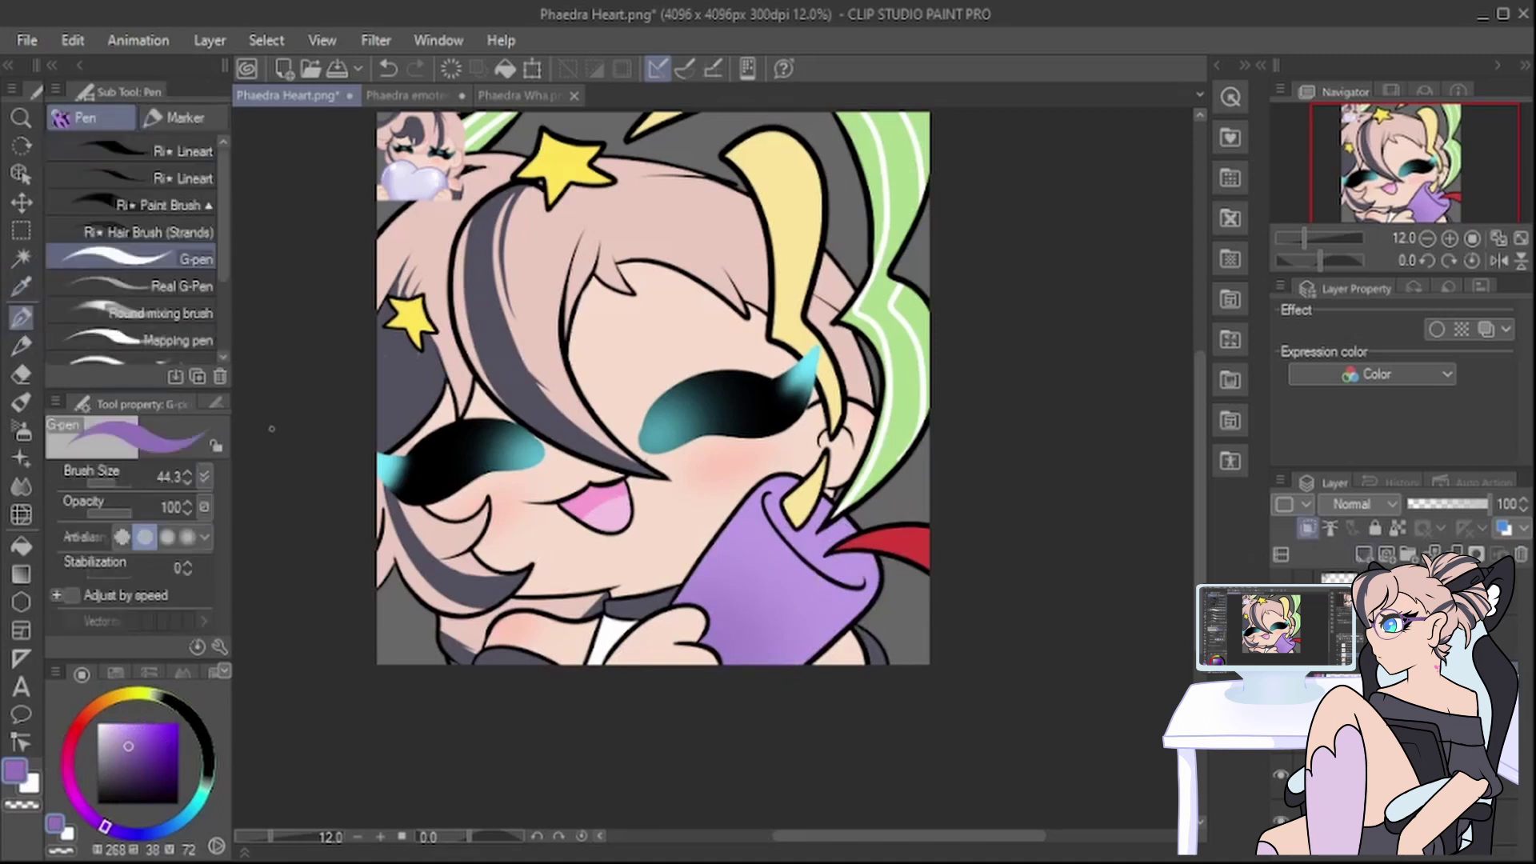
pyautogui.scroll(4, 808, 629)
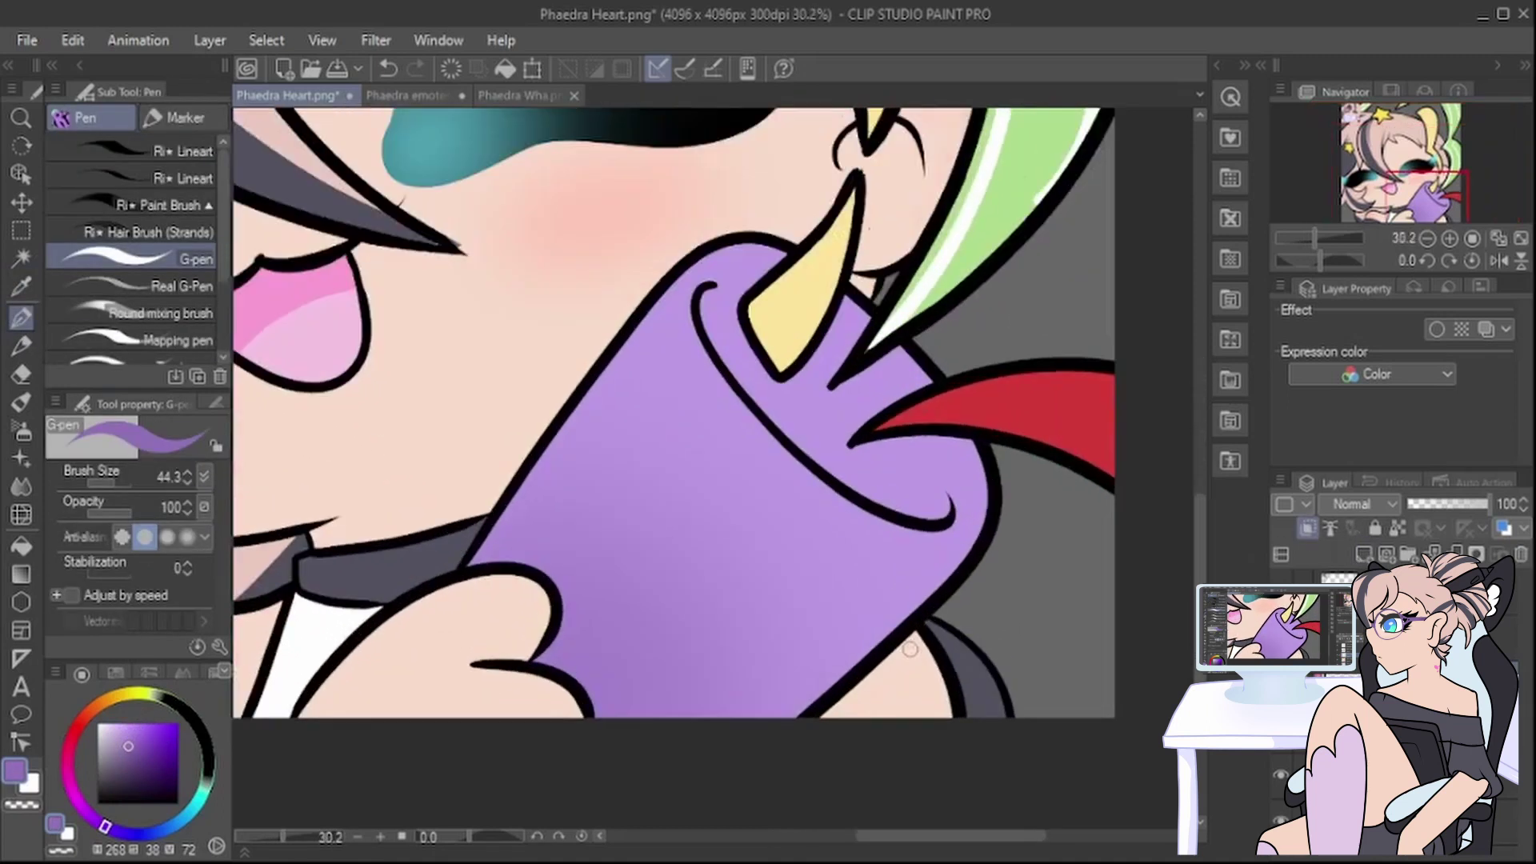
pyautogui.moveTo(477, 543)
pyautogui.mouseDown()
pyautogui.moveTo(451, 561)
pyautogui.moveTo(488, 523)
pyautogui.moveTo(470, 571)
pyautogui.moveTo(581, 395)
pyautogui.moveTo(560, 420)
pyautogui.mouseUp()
pyautogui.moveTo(703, 319)
pyautogui.mouseDown()
pyautogui.moveTo(707, 296)
pyautogui.moveTo(775, 432)
pyautogui.moveTo(876, 512)
pyautogui.moveTo(948, 528)
pyautogui.moveTo(950, 505)
pyautogui.mouseUp()
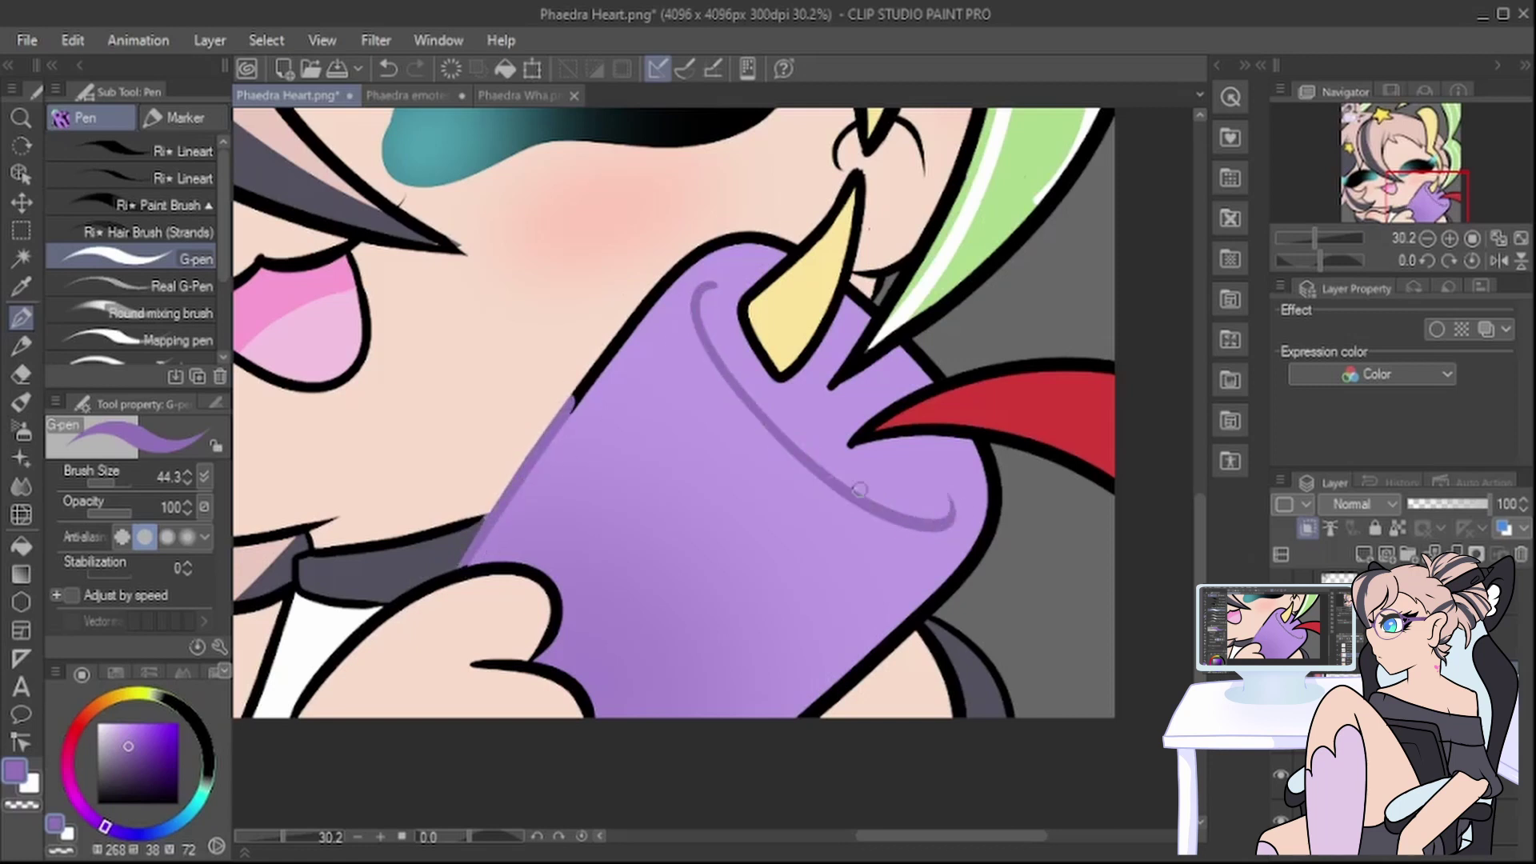
# Step: Recolour the rest of the purple object's outer outline in the same dark purple
pyautogui.moveTo(575, 404)
pyautogui.mouseDown()
pyautogui.moveTo(589, 355)
pyautogui.moveTo(687, 255)
pyautogui.moveTo(688, 281)
pyautogui.moveTo(751, 240)
pyautogui.mouseUp()
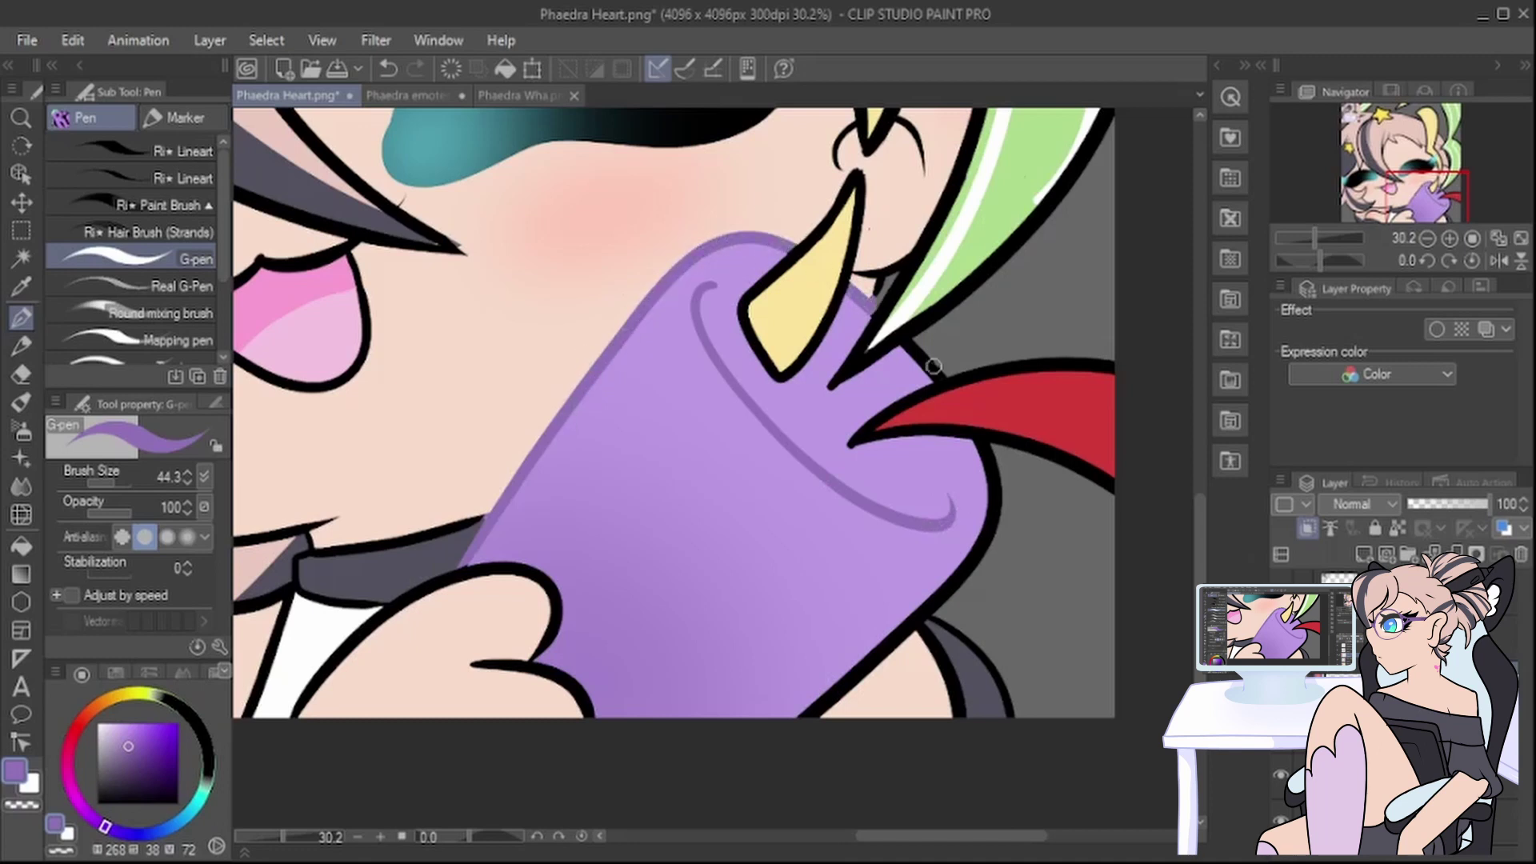
pyautogui.moveTo(934, 367); pyautogui.dragTo(922, 346)
pyautogui.moveTo(803, 716); pyautogui.dragTo(980, 562)
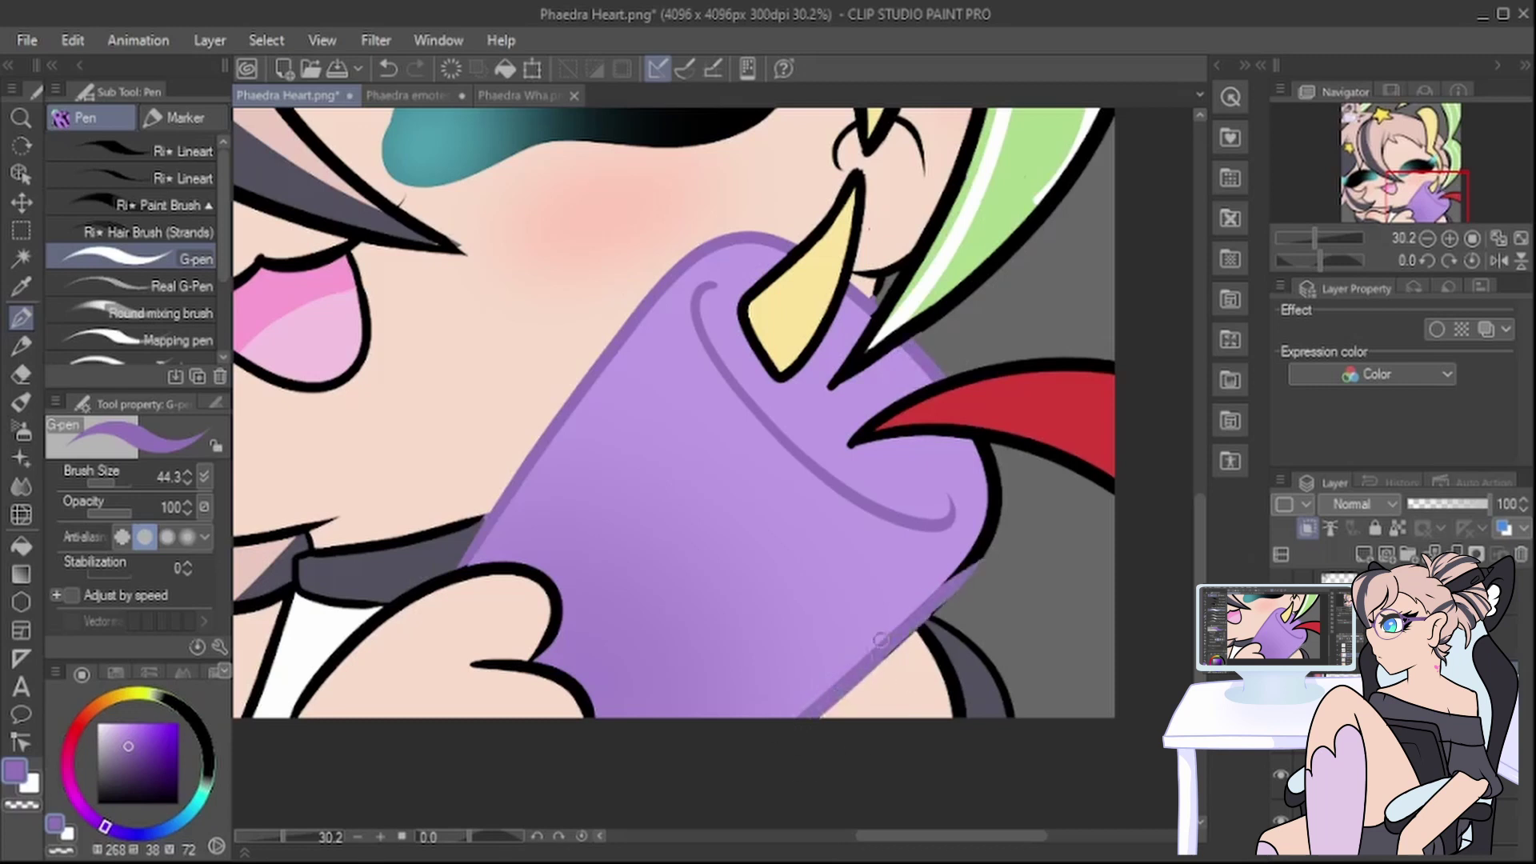
pyautogui.moveTo(923, 610)
pyautogui.mouseDown()
pyautogui.moveTo(989, 569)
pyautogui.moveTo(937, 575)
pyautogui.moveTo(981, 454)
pyautogui.mouseUp()
pyautogui.scroll(-9, 896, 477)
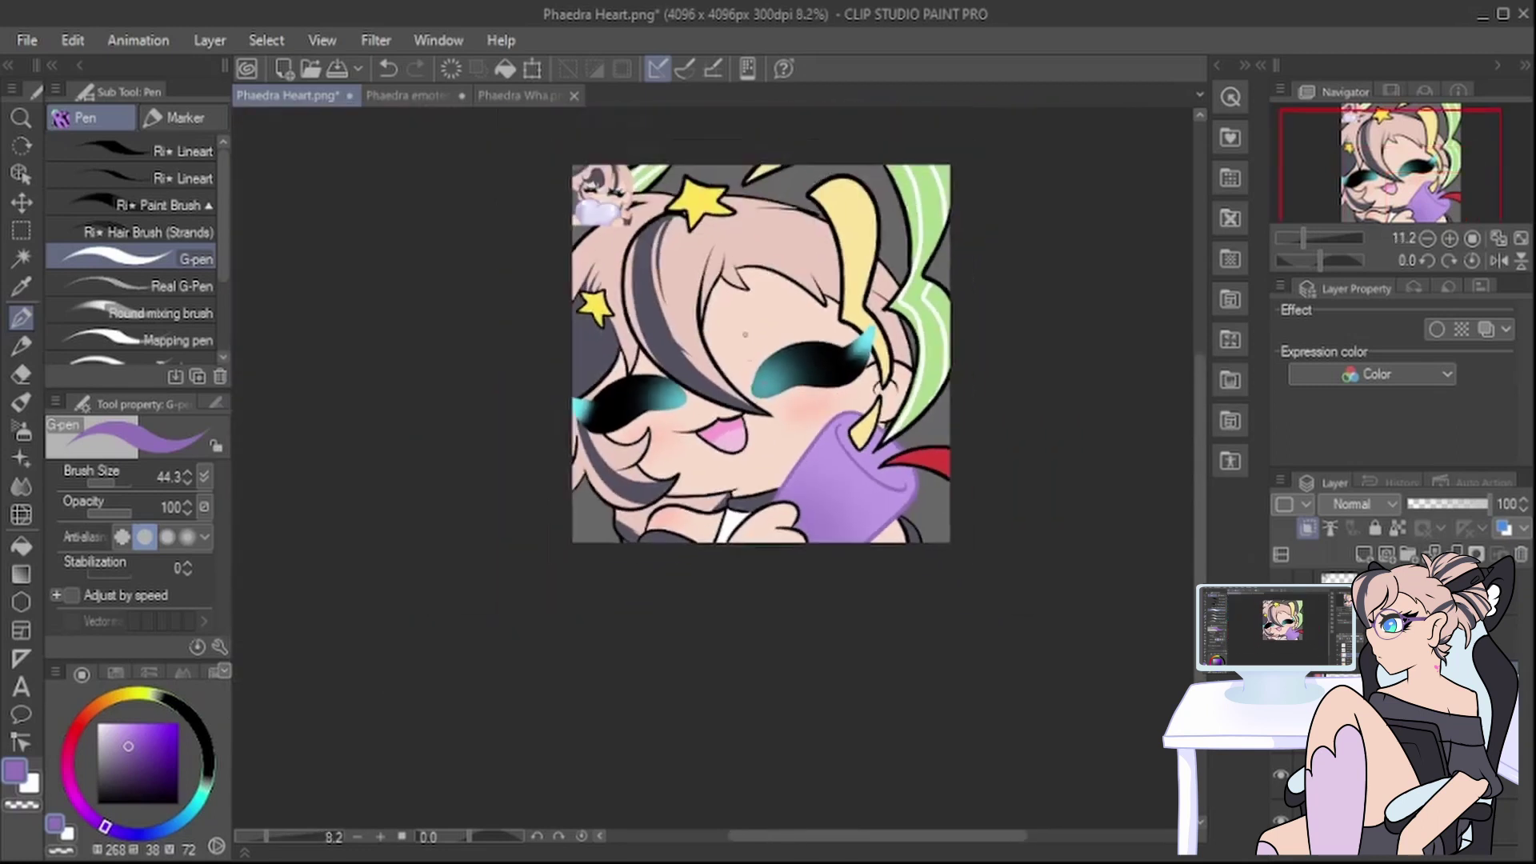
# Step: Sample the brownish skin outline colour beside the ear in the small reference emote and recolour the jaw and shoulder lines with it
pyautogui.scroll(11, 668, 170)
pyautogui.click(21, 287)
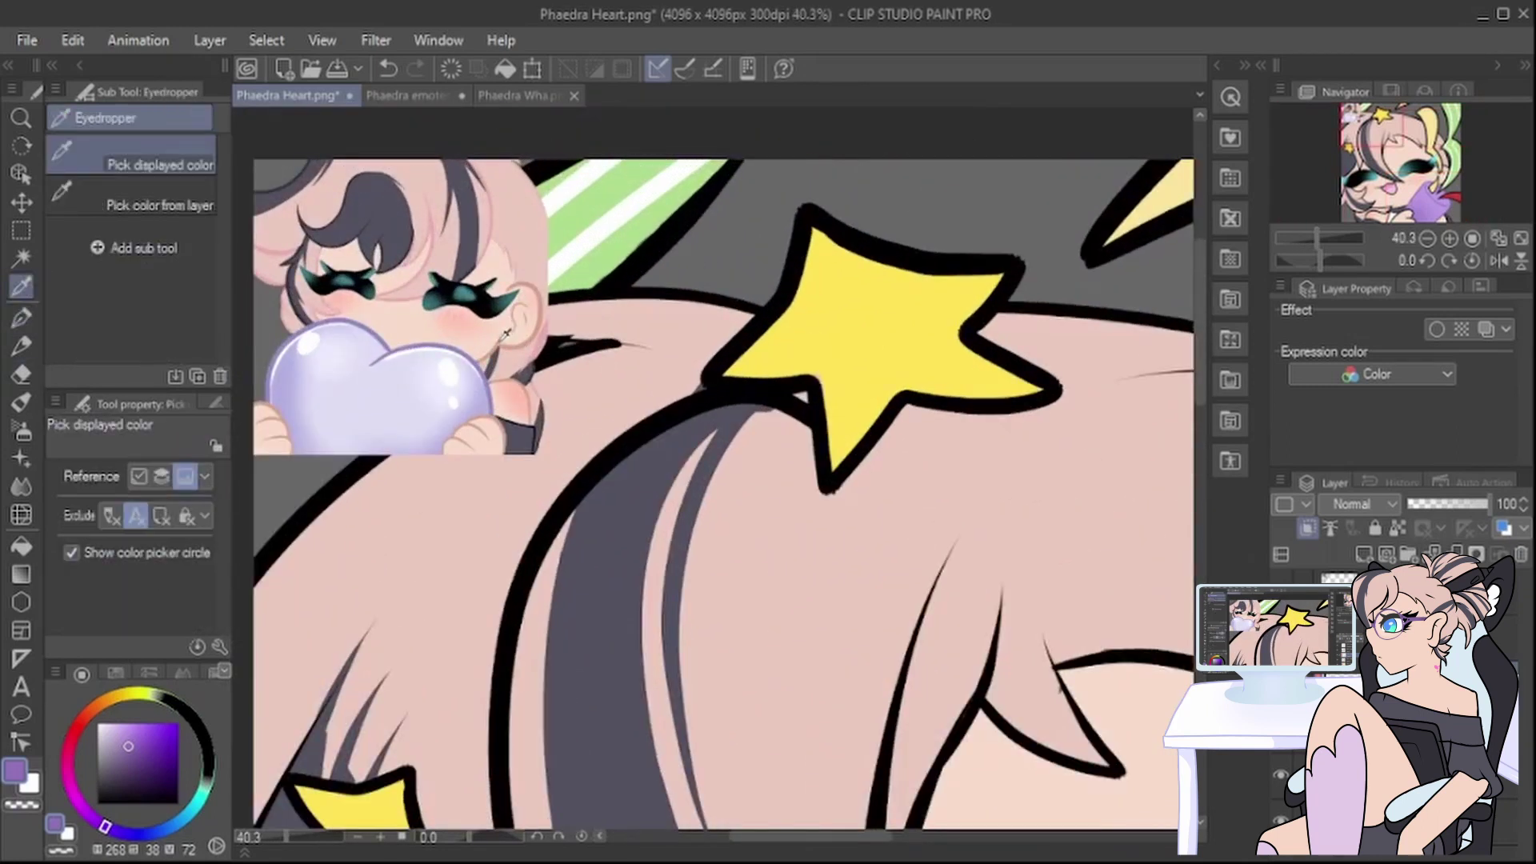
pyautogui.click(501, 339)
pyautogui.scroll(-5, 512, 400)
pyautogui.scroll(2, 562, 656)
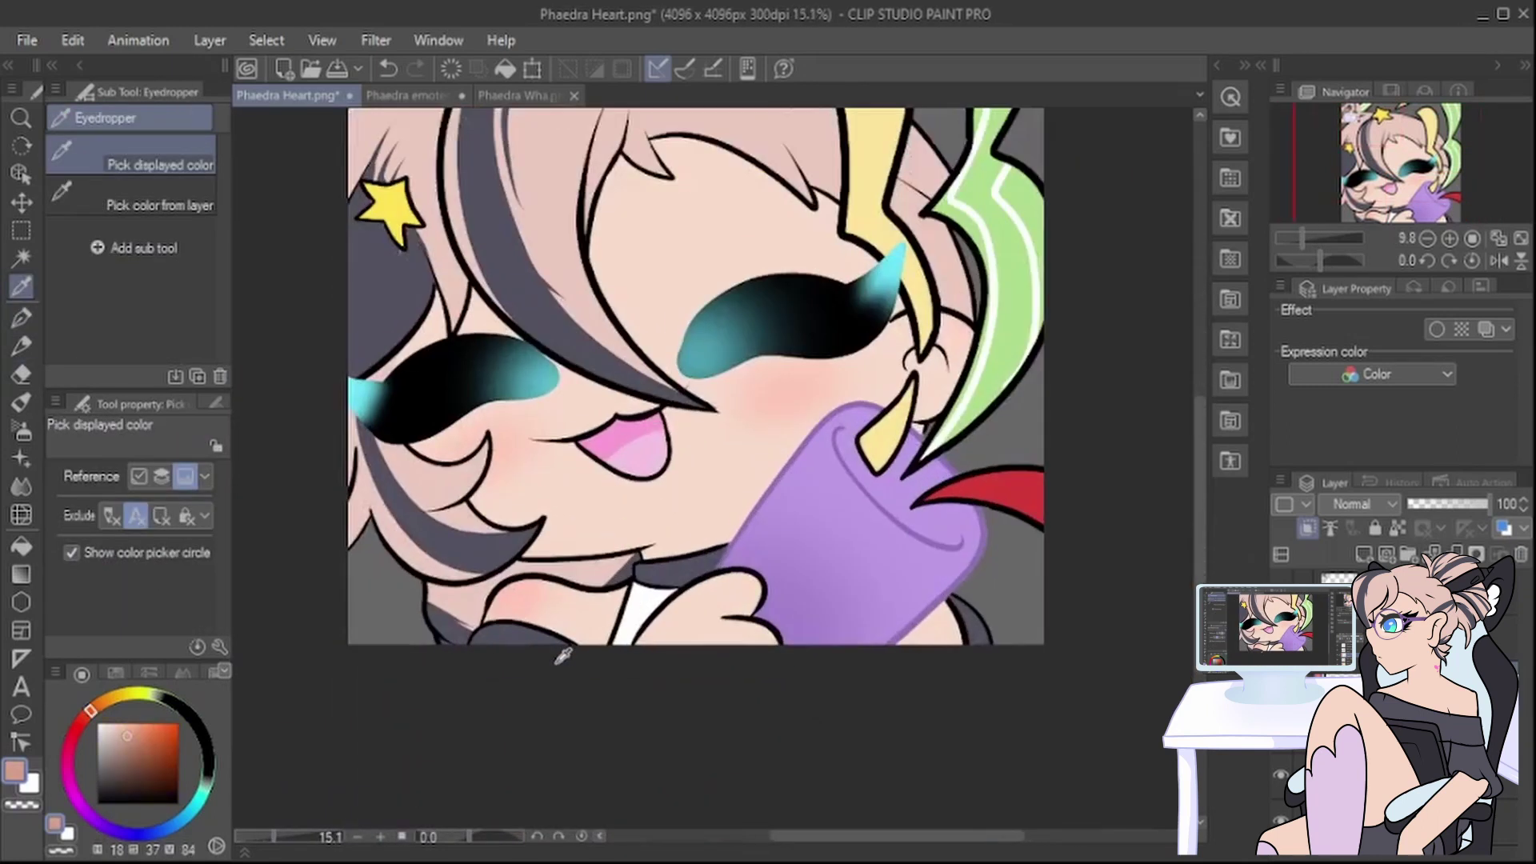
pyautogui.scroll(2, 563, 656)
pyautogui.press('p')
pyautogui.moveTo(677, 498)
pyautogui.mouseDown()
pyautogui.moveTo(711, 495)
pyautogui.moveTo(669, 489)
pyautogui.moveTo(592, 512)
pyautogui.moveTo(596, 490)
pyautogui.moveTo(532, 501)
pyautogui.moveTo(494, 518)
pyautogui.moveTo(443, 587)
pyautogui.mouseUp()
pyautogui.moveTo(478, 536); pyautogui.dragTo(438, 612)
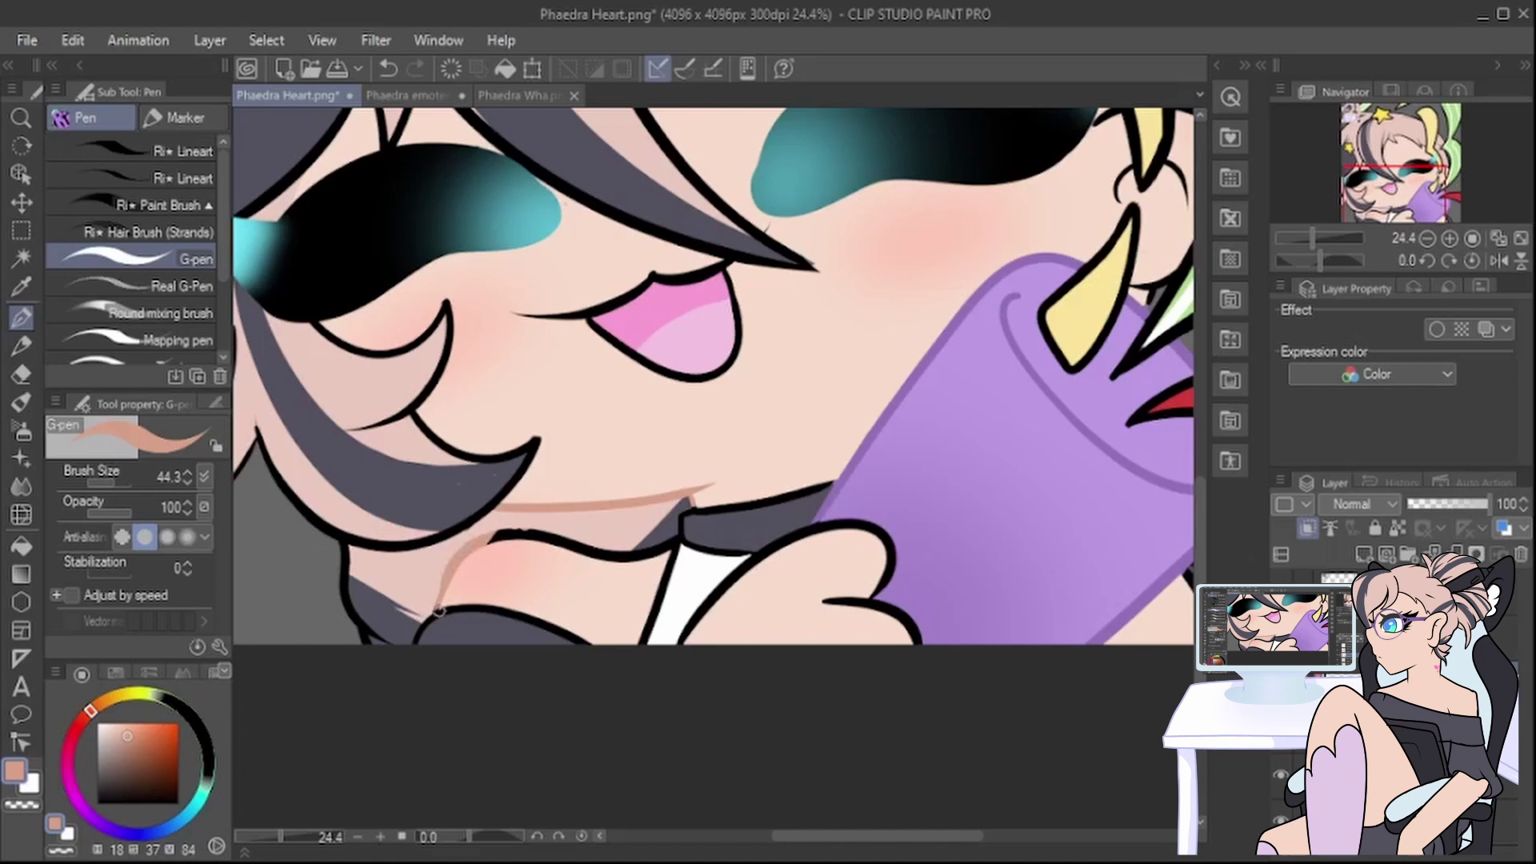
pyautogui.moveTo(490, 533)
pyautogui.mouseDown()
pyautogui.moveTo(546, 531)
pyautogui.moveTo(626, 560)
pyautogui.moveTo(658, 549)
pyautogui.mouseUp()
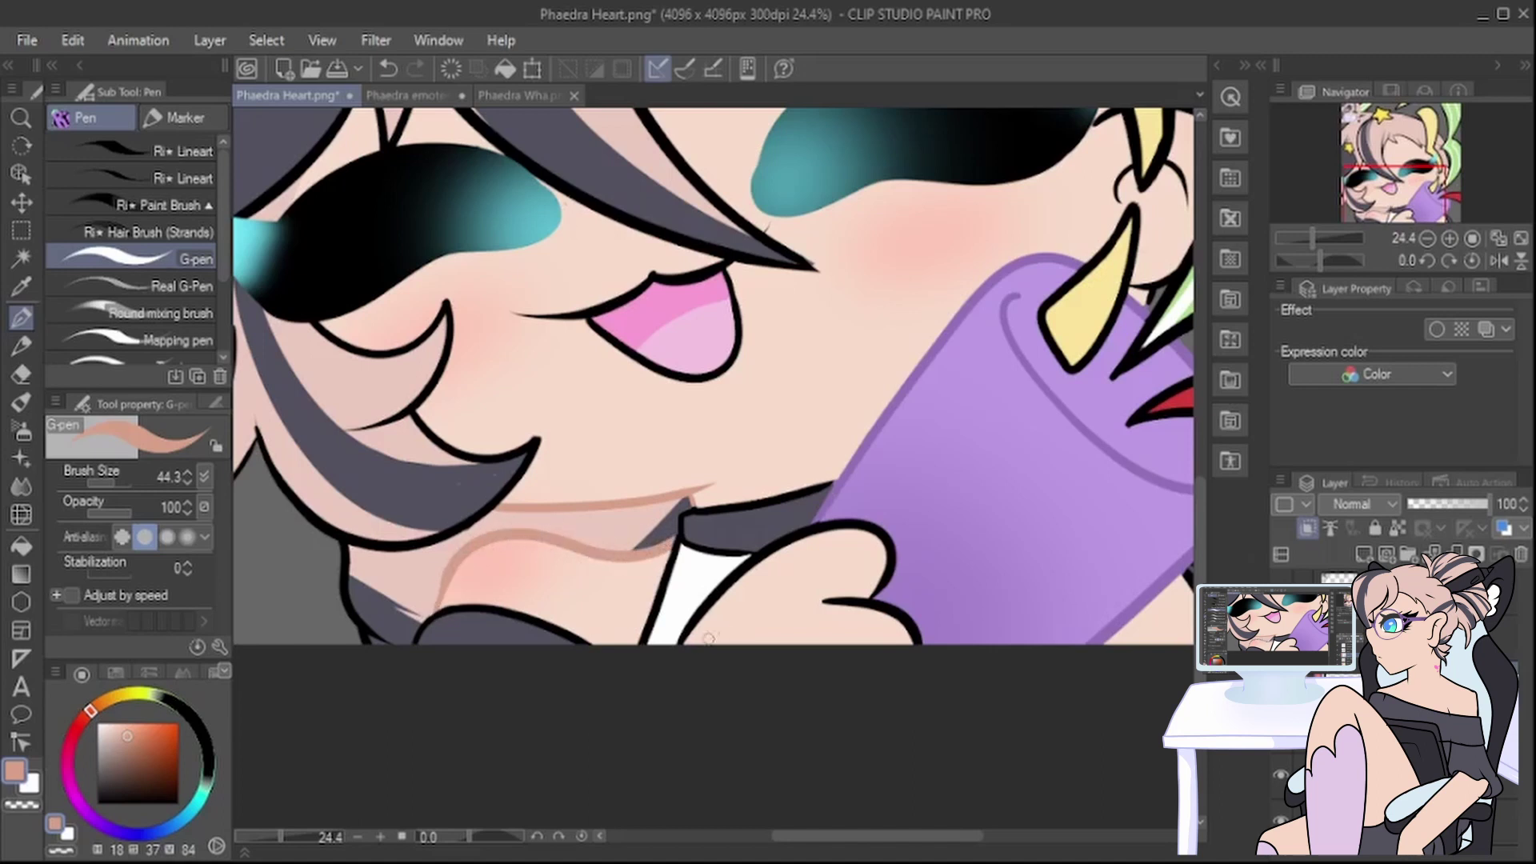
# Step: Recolour the outlines of the hand, the arm behind the purple object and the ear in the same skin-outline brown
pyautogui.moveTo(703, 612); pyautogui.dragTo(689, 642)
pyautogui.moveTo(895, 610)
pyautogui.mouseDown()
pyautogui.moveTo(856, 588)
pyautogui.moveTo(890, 577)
pyautogui.moveTo(902, 540)
pyautogui.moveTo(877, 529)
pyautogui.moveTo(805, 546)
pyautogui.moveTo(824, 529)
pyautogui.moveTo(763, 567)
pyautogui.moveTo(837, 523)
pyautogui.moveTo(765, 552)
pyautogui.moveTo(688, 622)
pyautogui.mouseUp()
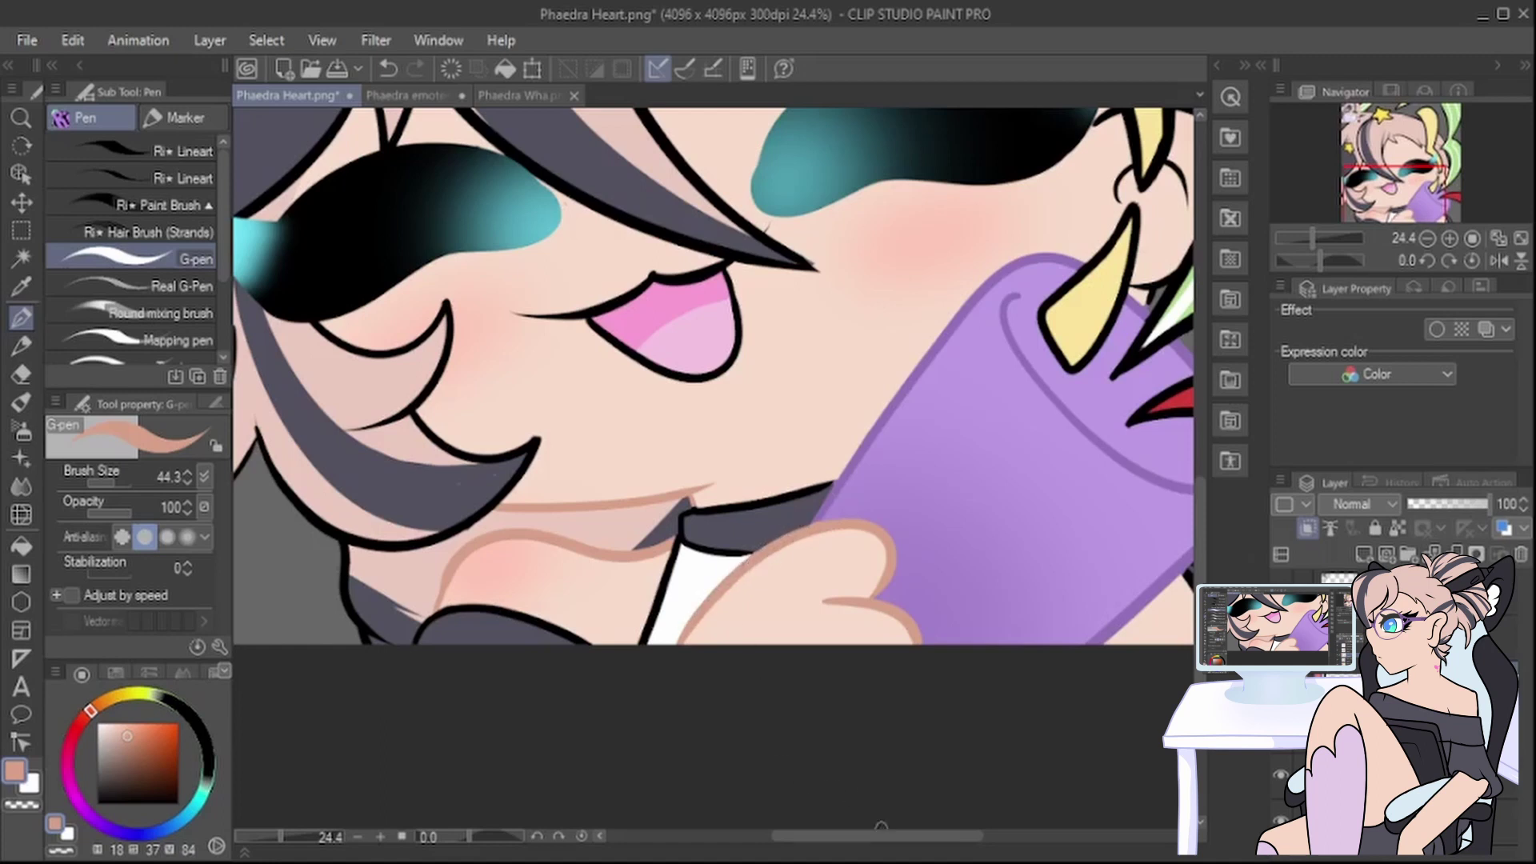
pyautogui.moveTo(882, 837); pyautogui.dragTo(953, 836)
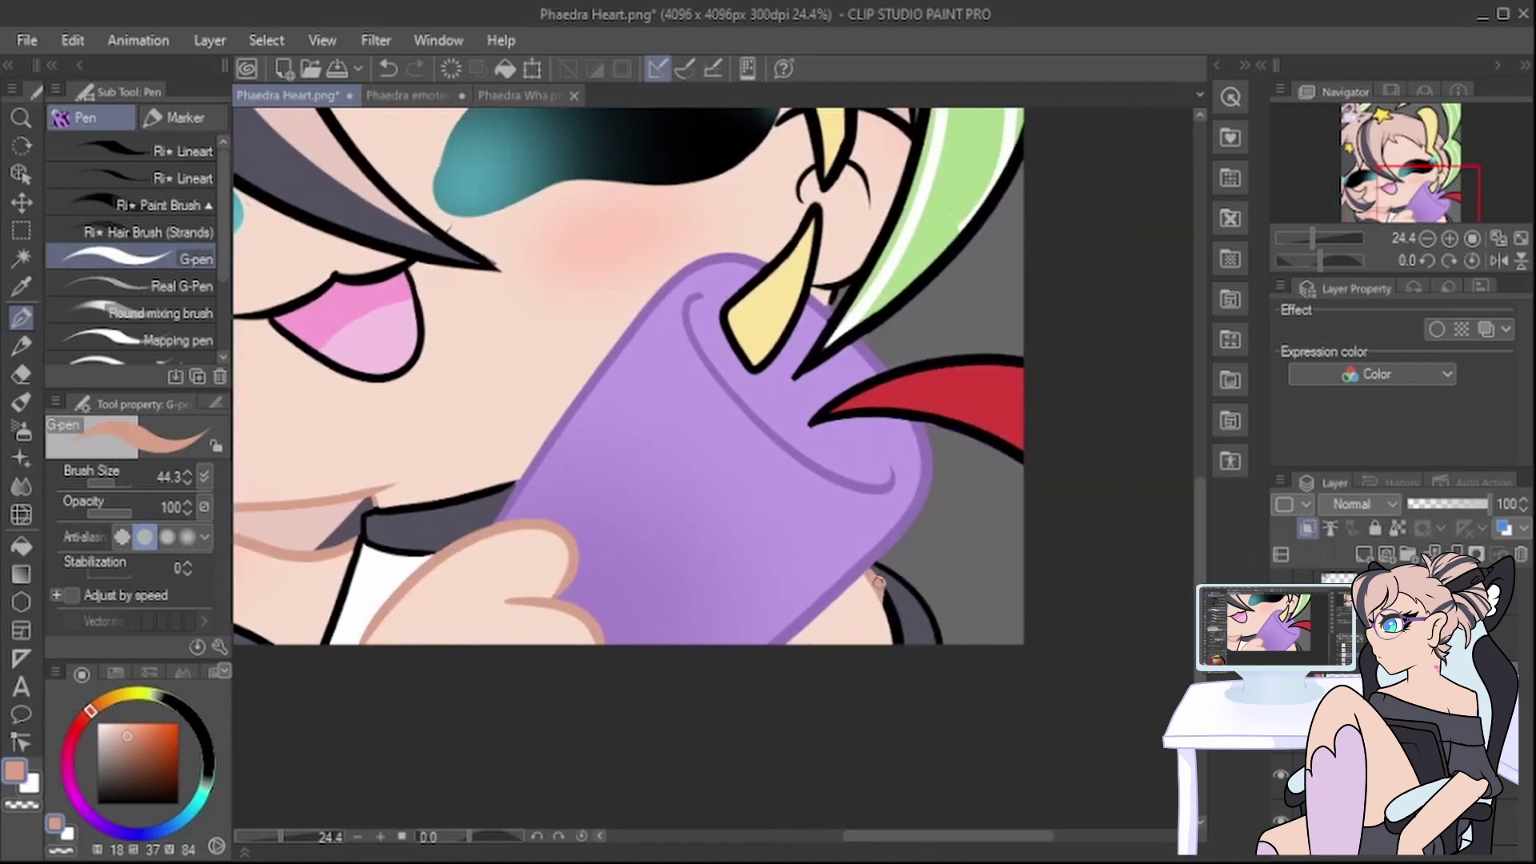
pyautogui.moveTo(879, 583); pyautogui.dragTo(898, 660)
pyautogui.scroll(3, 1119, 542)
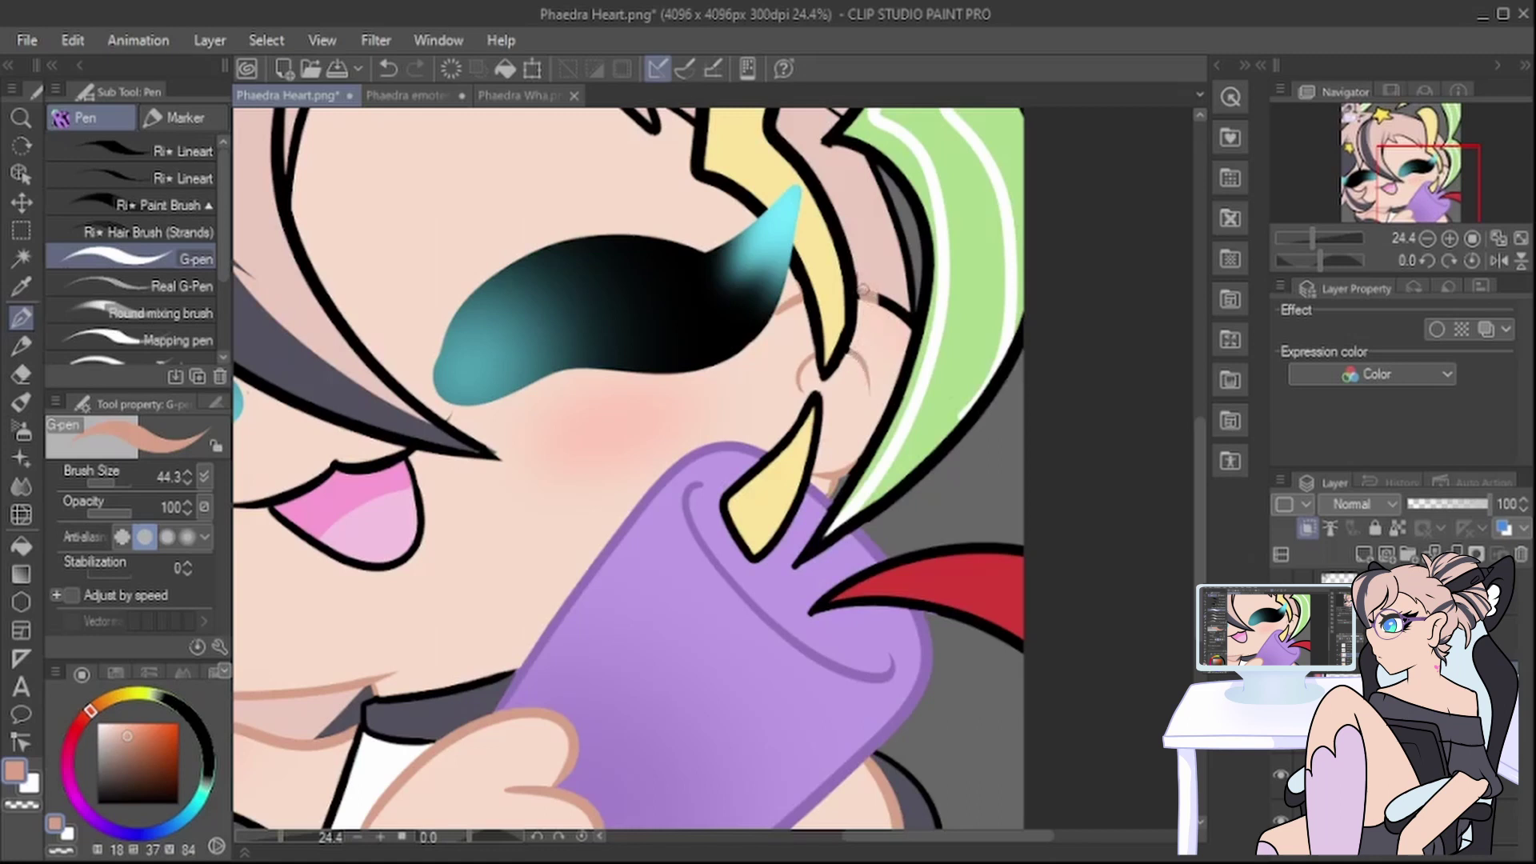
pyautogui.scroll(-10, 886, 354)
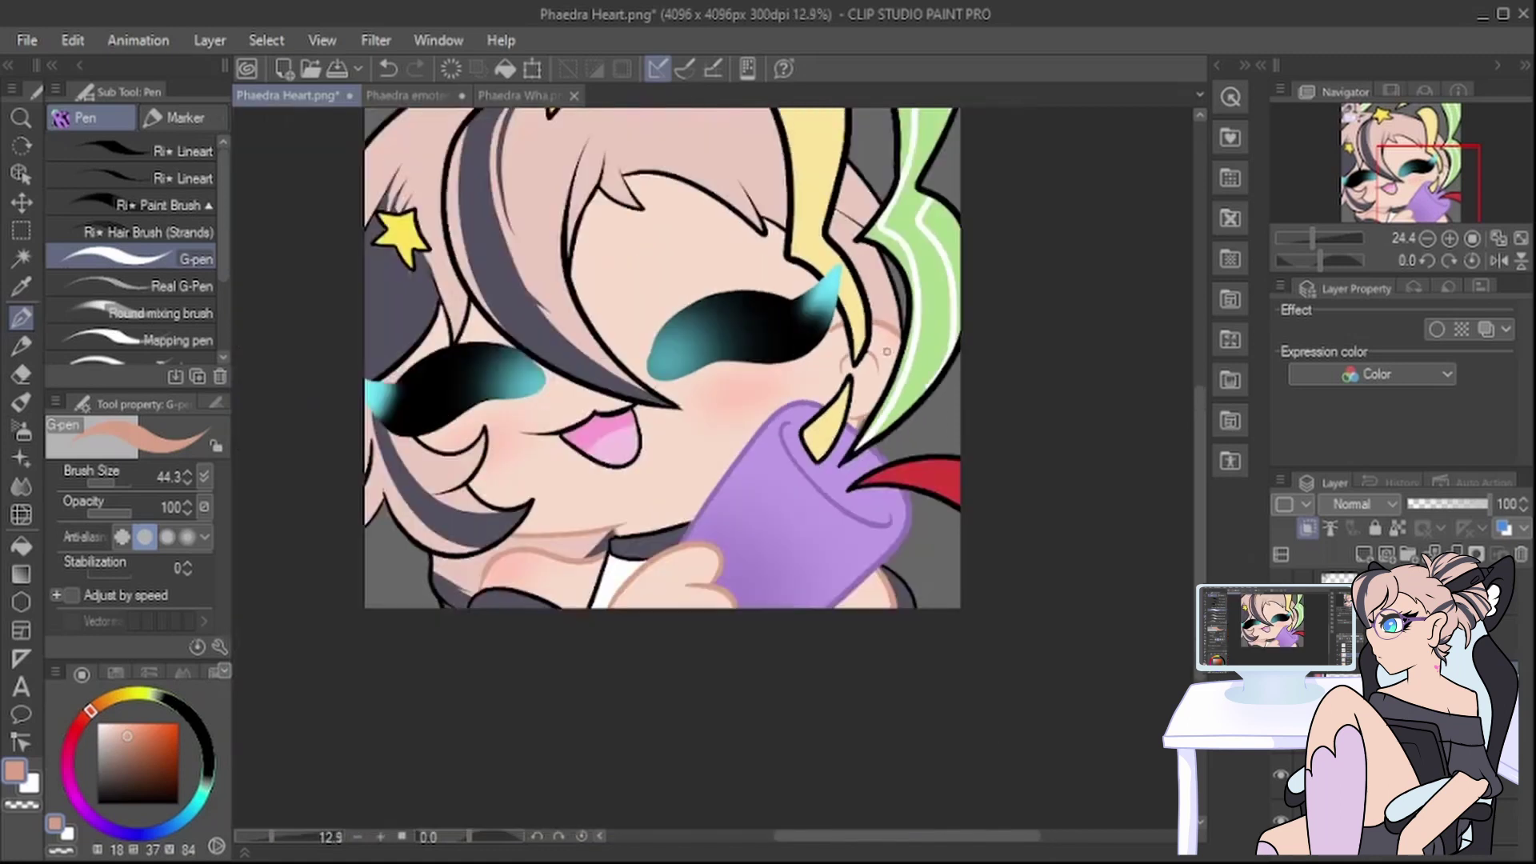
# Step: Recolour the mouth's remaining black outline in the same skin-outline brown with the G-pen
pyautogui.scroll(9, 711, 331)
pyautogui.moveTo(575, 517)
pyautogui.mouseDown()
pyautogui.moveTo(512, 511)
pyautogui.moveTo(718, 475)
pyautogui.mouseUp()
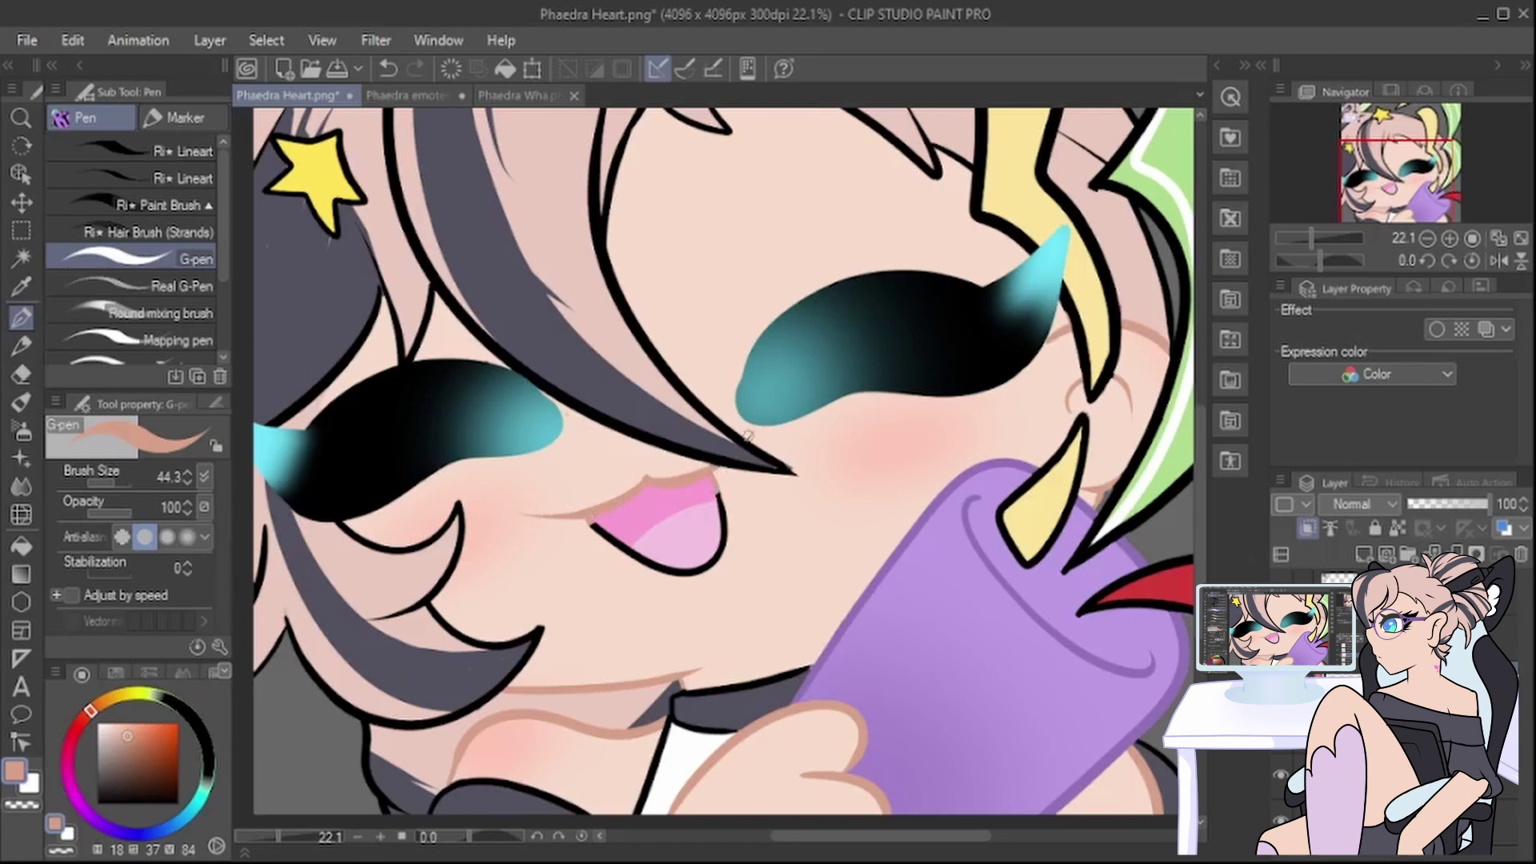
pyautogui.moveTo(590, 521)
pyautogui.mouseDown()
pyautogui.moveTo(707, 583)
pyautogui.moveTo(726, 525)
pyautogui.moveTo(719, 556)
pyautogui.mouseUp()
# Step: Sample the pink hair outline colour (350, 27, 91) from the small reference emote for use with the G-pen
pyautogui.scroll(-6, 720, 557)
pyautogui.scroll(3, 770, 378)
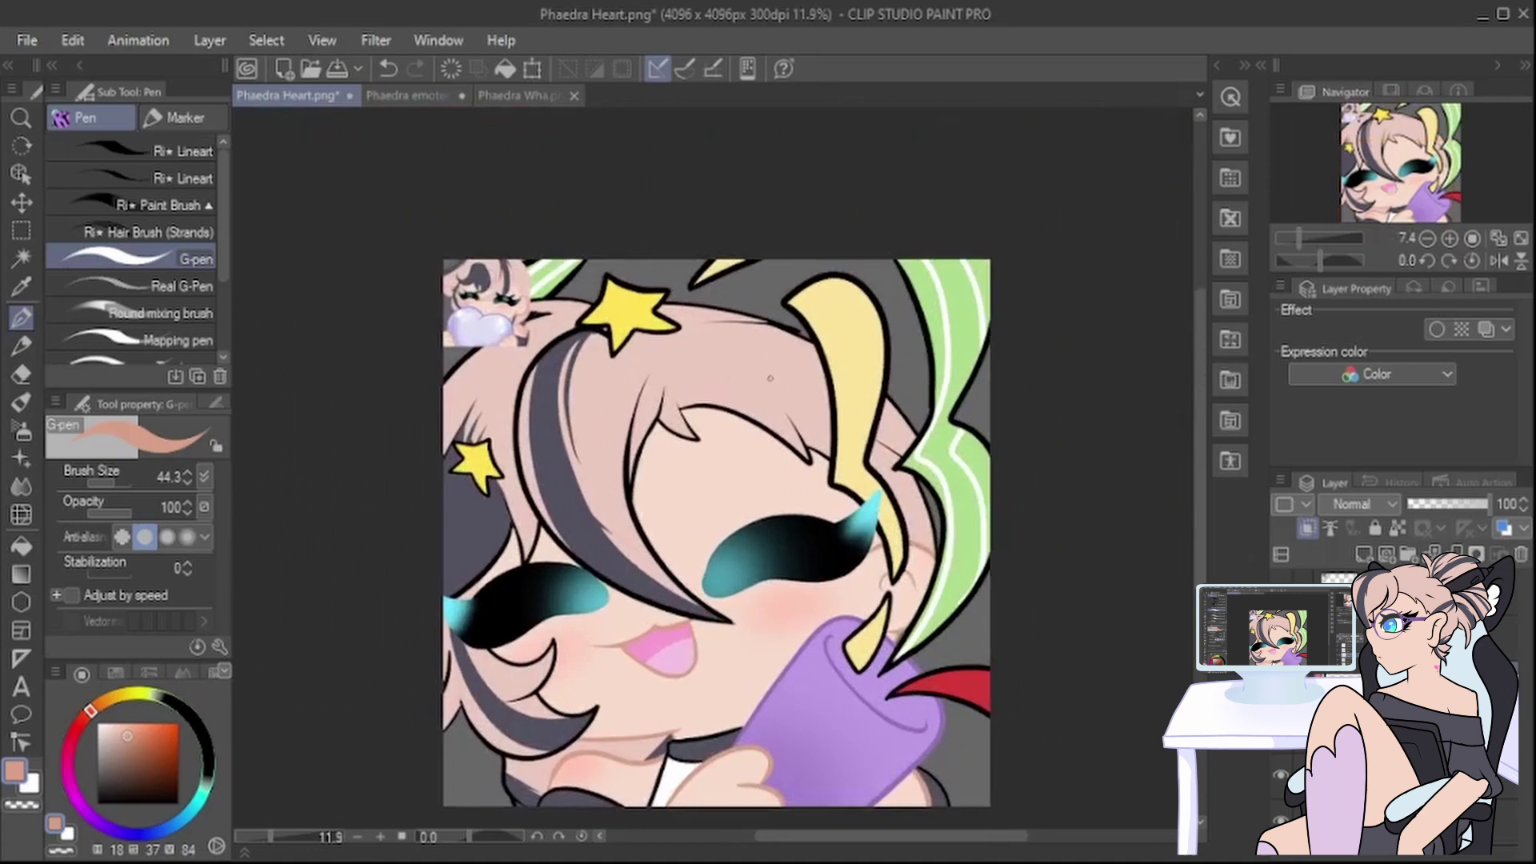
pyautogui.click(22, 284)
pyautogui.scroll(5, 532, 244)
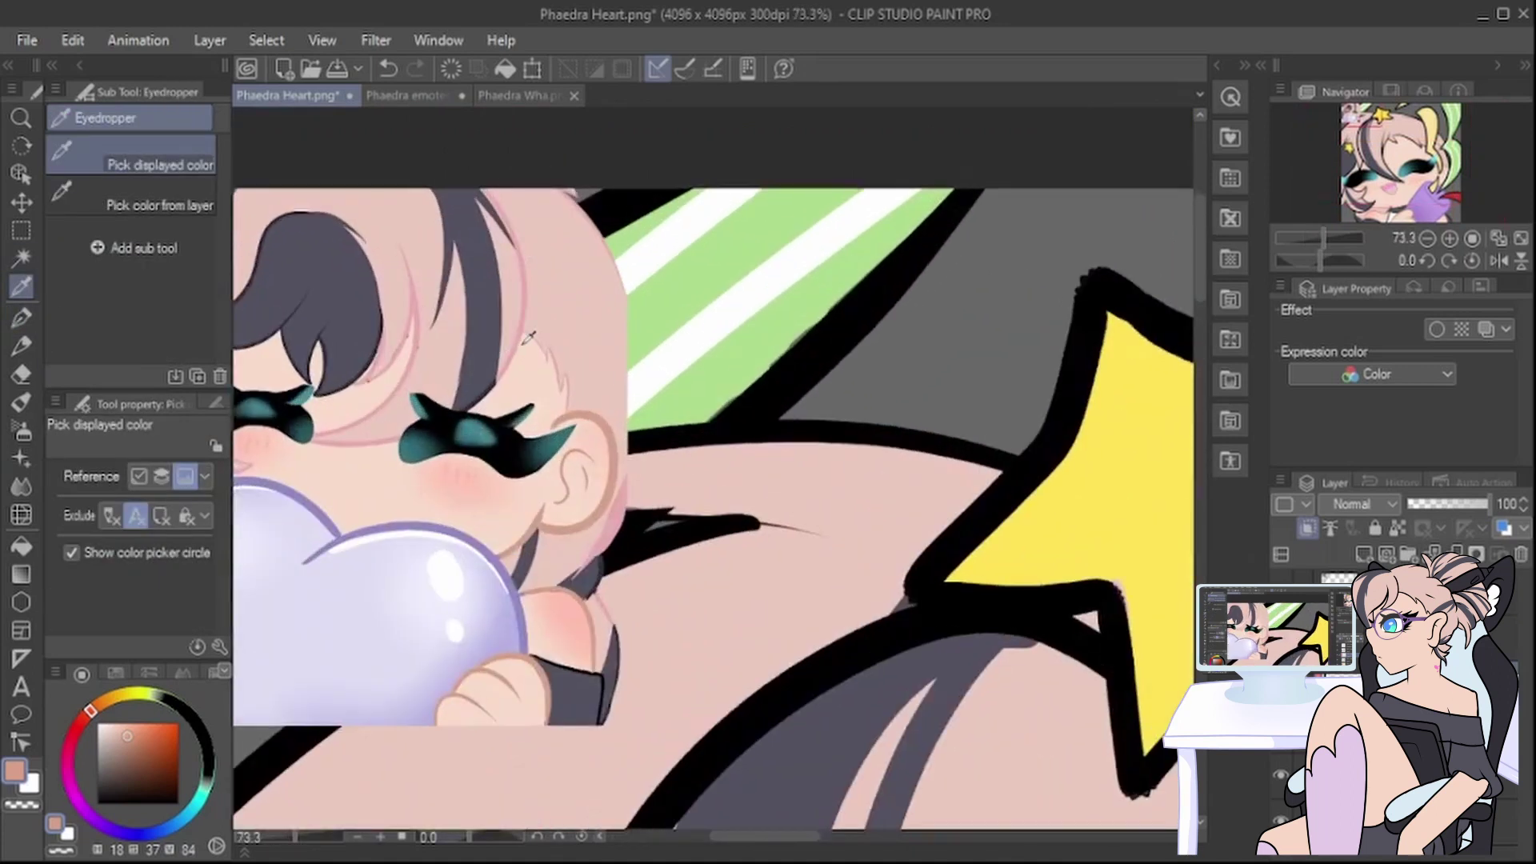
pyautogui.click(522, 340)
pyautogui.scroll(-5, 538, 535)
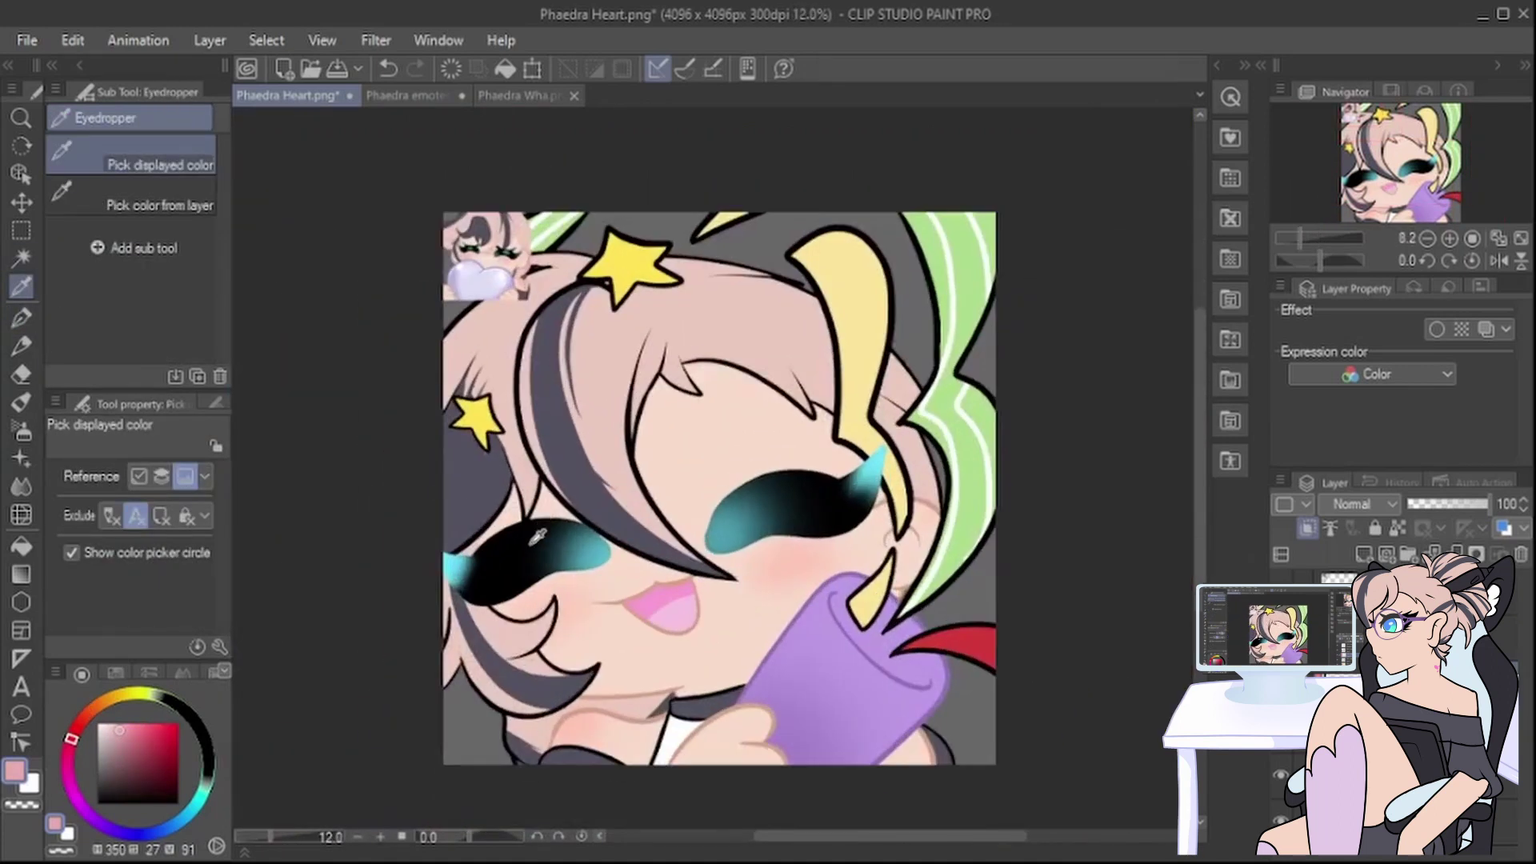
pyautogui.scroll(1, 538, 535)
pyautogui.press('p')
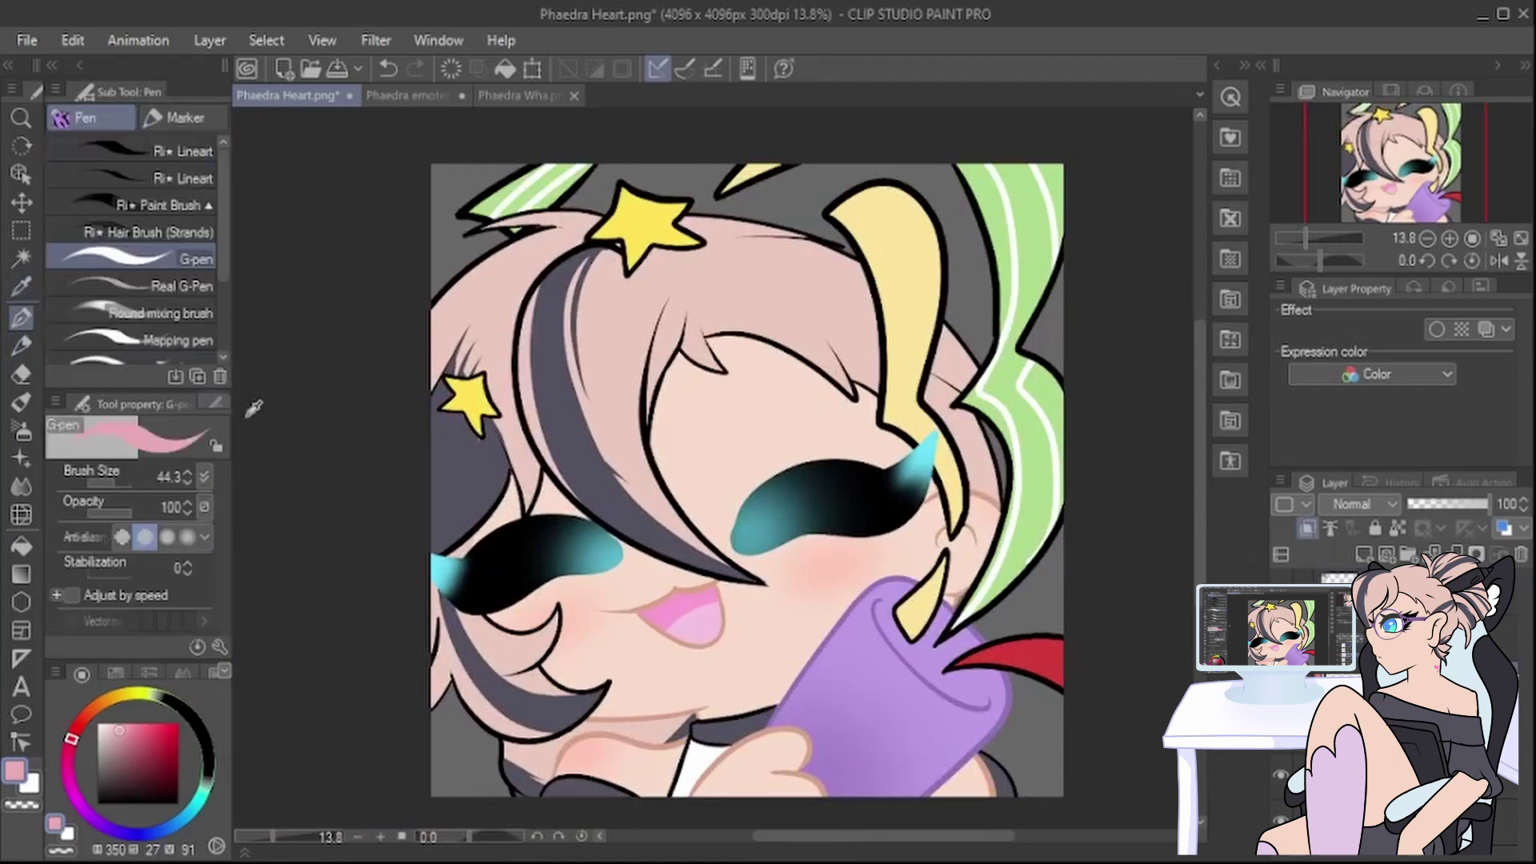
# Step: Recolour the top hair outline on both sides of the large star and the upper edge of the dark-striped strand in pink
pyautogui.scroll(4, 530, 166)
pyautogui.moveTo(540, 313)
pyautogui.mouseDown()
pyautogui.moveTo(577, 288)
pyautogui.moveTo(357, 425)
pyautogui.moveTo(413, 365)
pyautogui.moveTo(578, 285)
pyautogui.moveTo(394, 309)
pyautogui.moveTo(644, 257)
pyautogui.mouseUp()
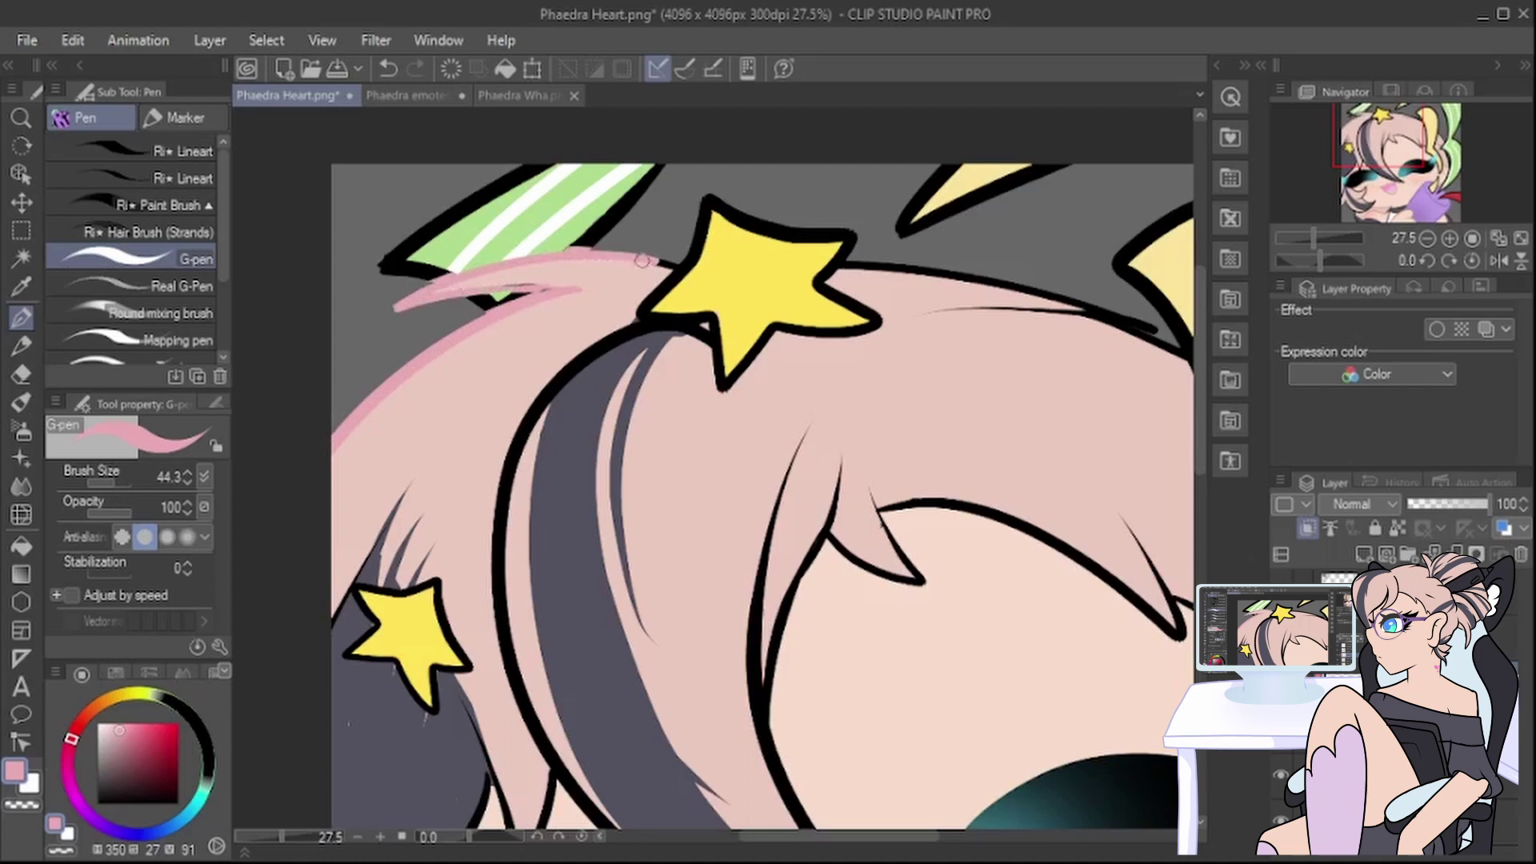
pyautogui.moveTo(556, 370); pyautogui.dragTo(495, 565)
pyautogui.moveTo(517, 420); pyautogui.dragTo(510, 664)
pyautogui.moveTo(922, 315)
pyautogui.mouseDown()
pyautogui.moveTo(1136, 329)
pyautogui.moveTo(1102, 304)
pyautogui.moveTo(871, 261)
pyautogui.mouseUp()
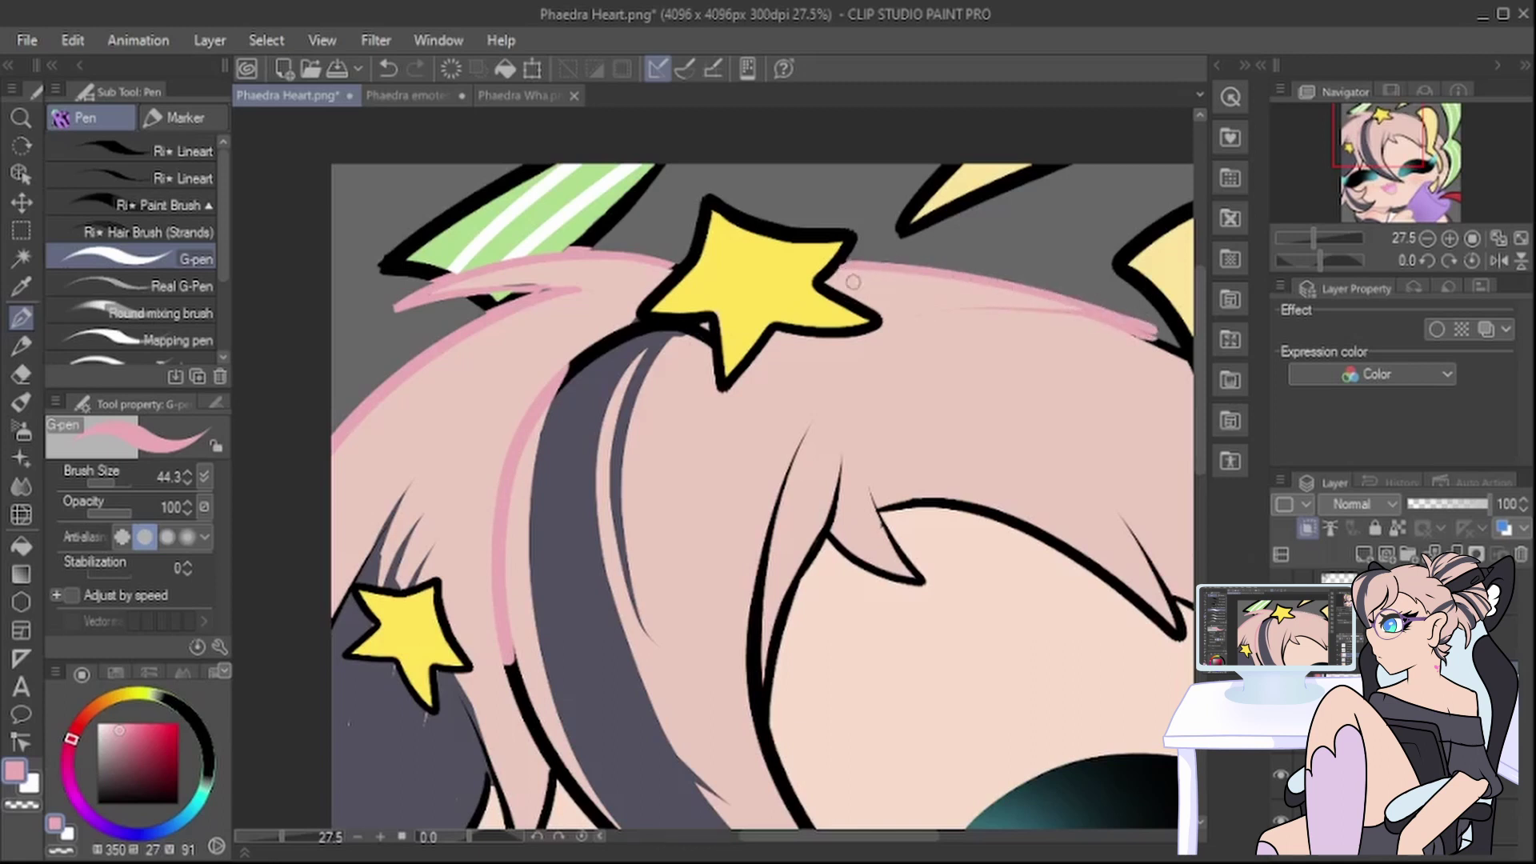
# Step: Recolour the lower edges of the dark-striped strand and the small hair tuft beside it in the same pink
pyautogui.scroll(-3, 536, 470)
pyautogui.moveTo(506, 548)
pyautogui.mouseDown()
pyautogui.moveTo(522, 639)
pyautogui.moveTo(544, 607)
pyautogui.moveTo(525, 494)
pyautogui.moveTo(543, 521)
pyautogui.moveTo(497, 395)
pyautogui.moveTo(609, 613)
pyautogui.moveTo(534, 487)
pyautogui.moveTo(680, 652)
pyautogui.mouseUp()
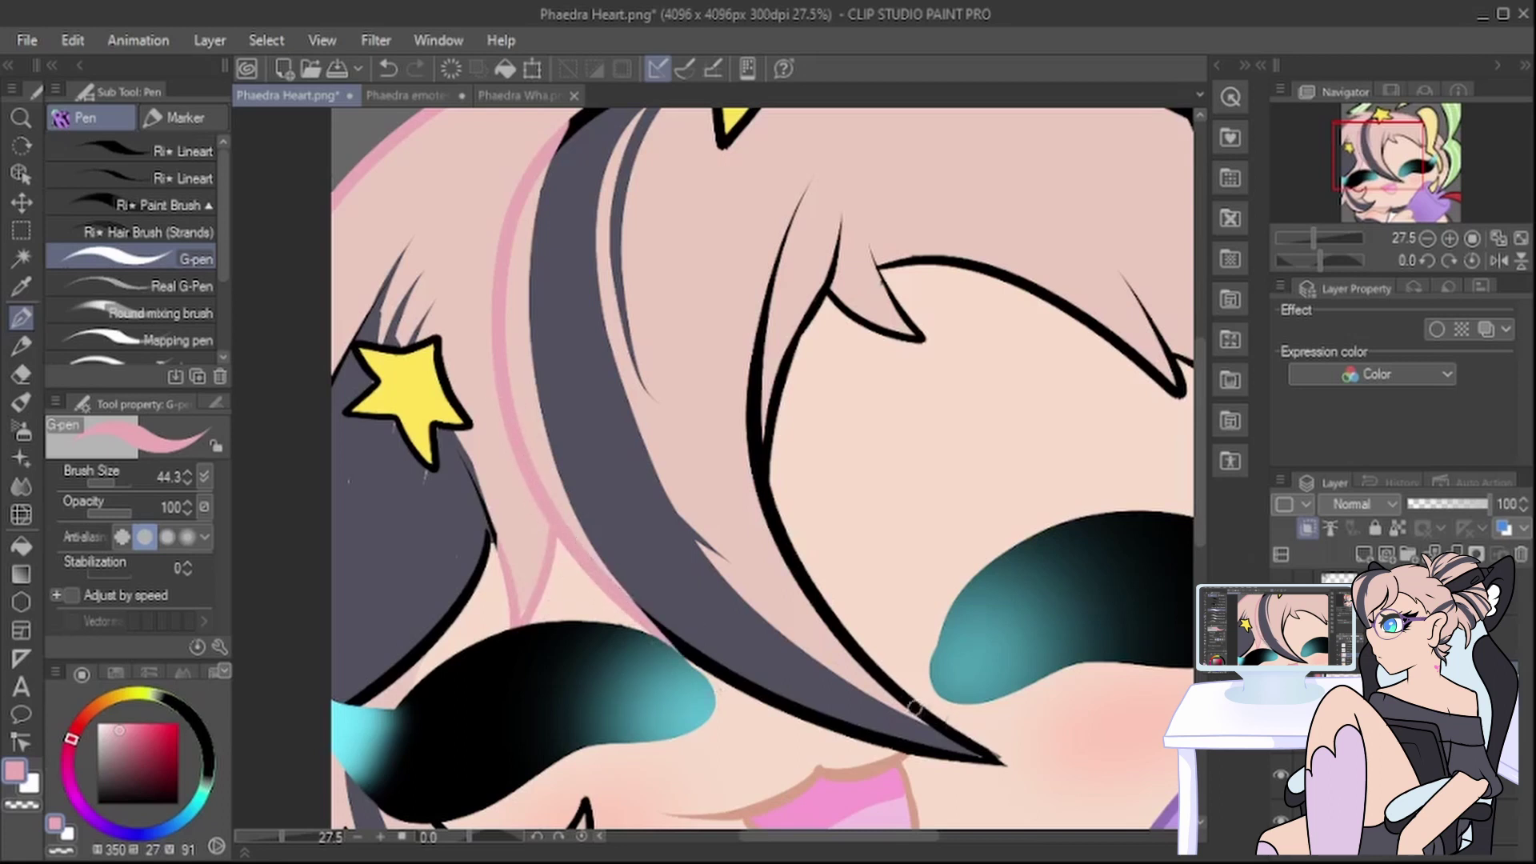
pyautogui.moveTo(915, 709); pyautogui.dragTo(937, 716)
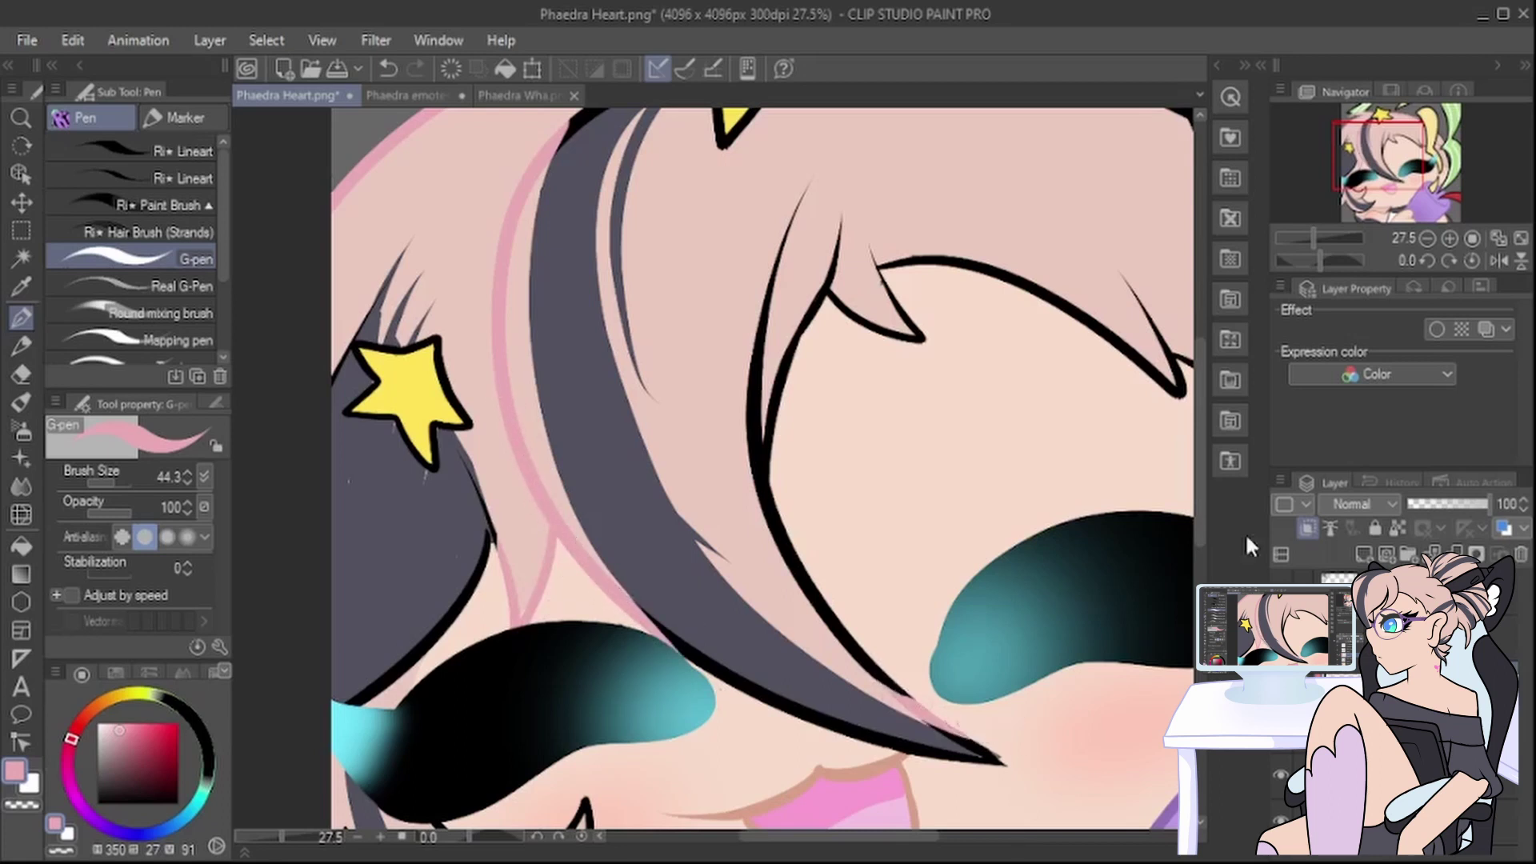
pyautogui.click(1498, 260)
pyautogui.moveTo(424, 760); pyautogui.dragTo(570, 680)
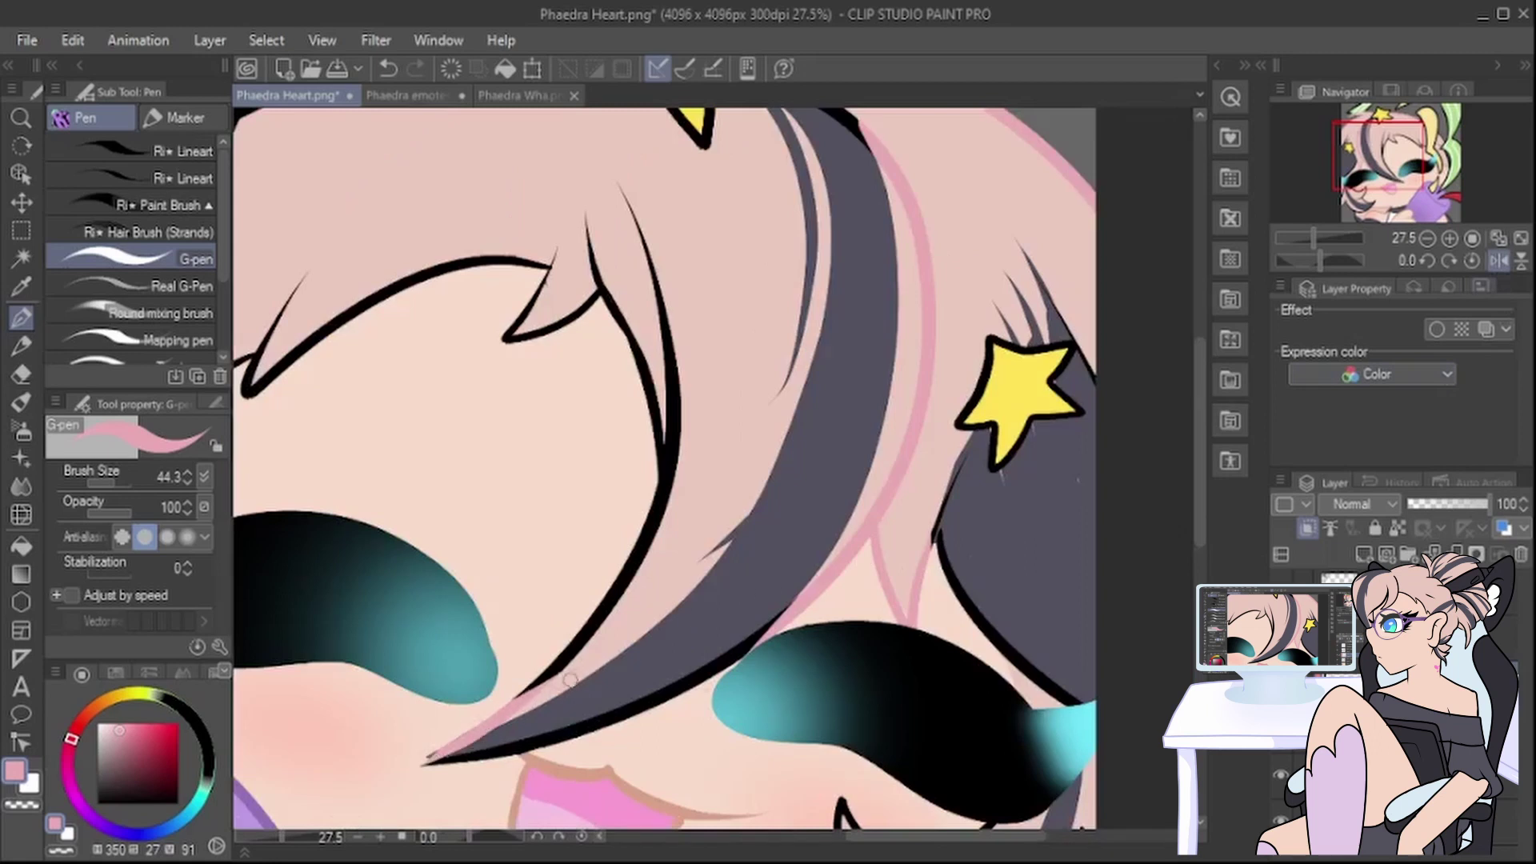
pyautogui.click(1499, 260)
pyautogui.moveTo(932, 708)
pyautogui.mouseDown()
pyautogui.moveTo(831, 639)
pyautogui.moveTo(830, 618)
pyautogui.moveTo(846, 631)
pyautogui.moveTo(819, 591)
pyautogui.moveTo(773, 548)
pyautogui.mouseUp()
# Step: Adjust the brush size and recolour the fringe lines and hair spikes across the forehead in the same pink
pyautogui.scroll(-5, 770, 549)
pyautogui.scroll(4, 1037, 541)
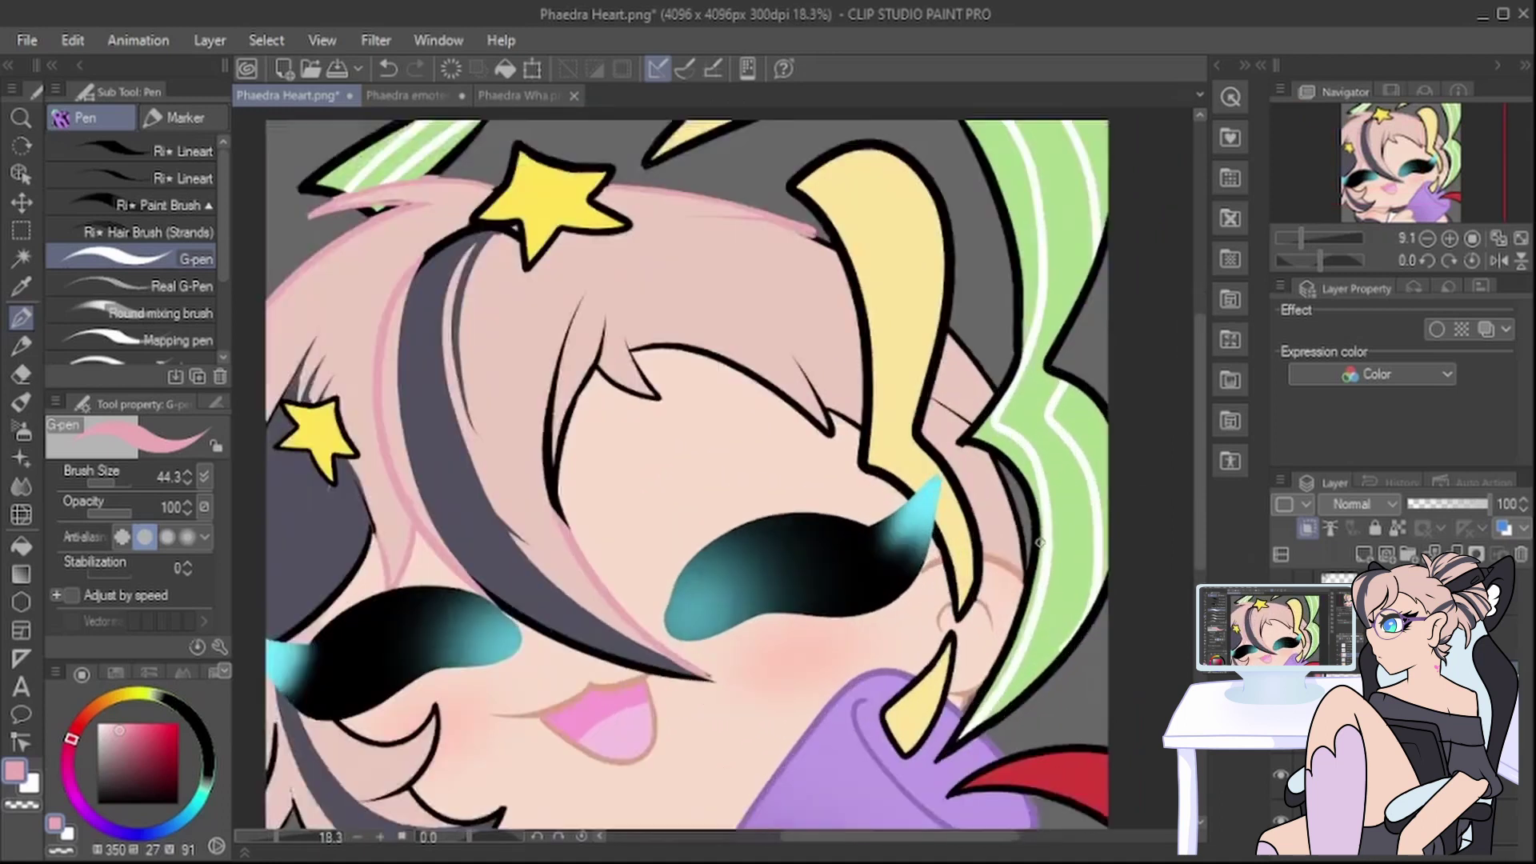
pyautogui.click(119, 481)
pyautogui.moveTo(520, 539)
pyautogui.mouseDown()
pyautogui.moveTo(512, 322)
pyautogui.moveTo(556, 261)
pyautogui.moveTo(552, 420)
pyautogui.mouseUp()
pyautogui.moveTo(553, 420); pyautogui.dragTo(608, 406)
pyautogui.moveTo(618, 325)
pyautogui.mouseDown()
pyautogui.moveTo(733, 354)
pyautogui.moveTo(813, 424)
pyautogui.mouseUp()
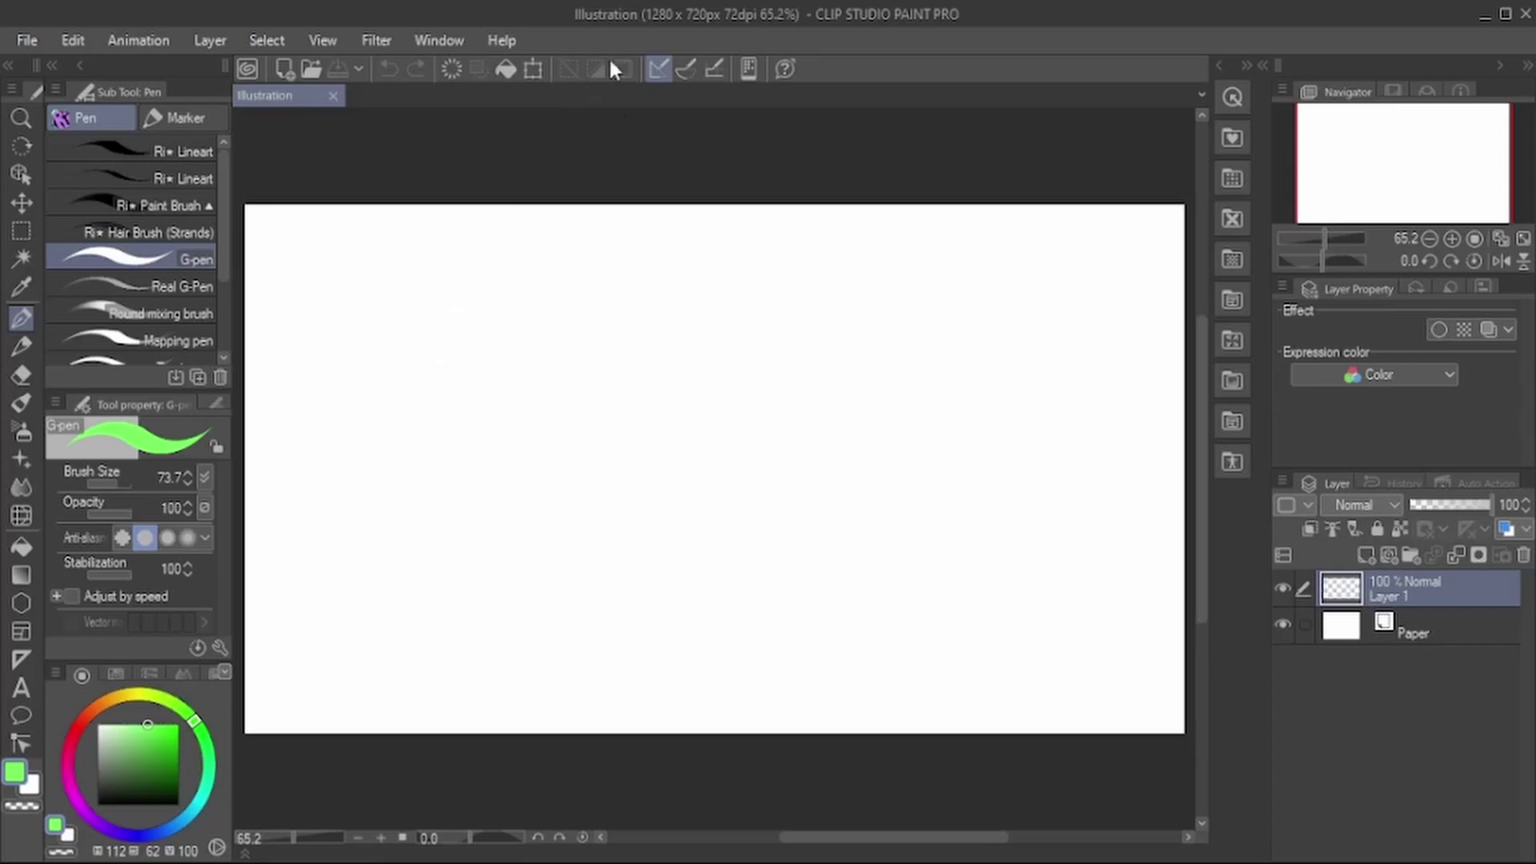
# Step: Delete the Paper layer from the new 1280 x 720 px illustration
pyautogui.click(624, 3)
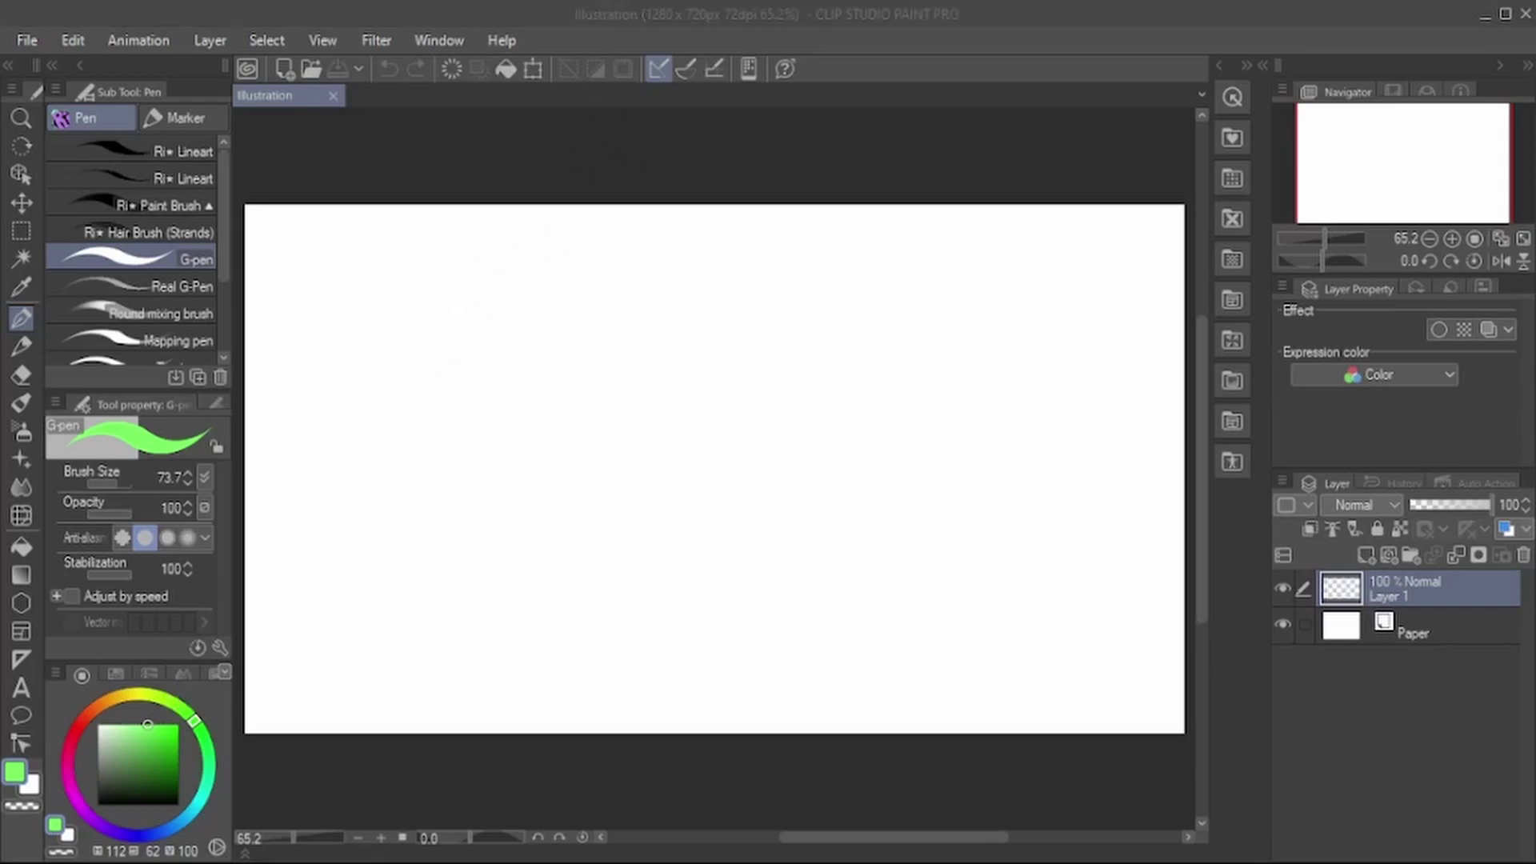
pyautogui.click(1414, 628)
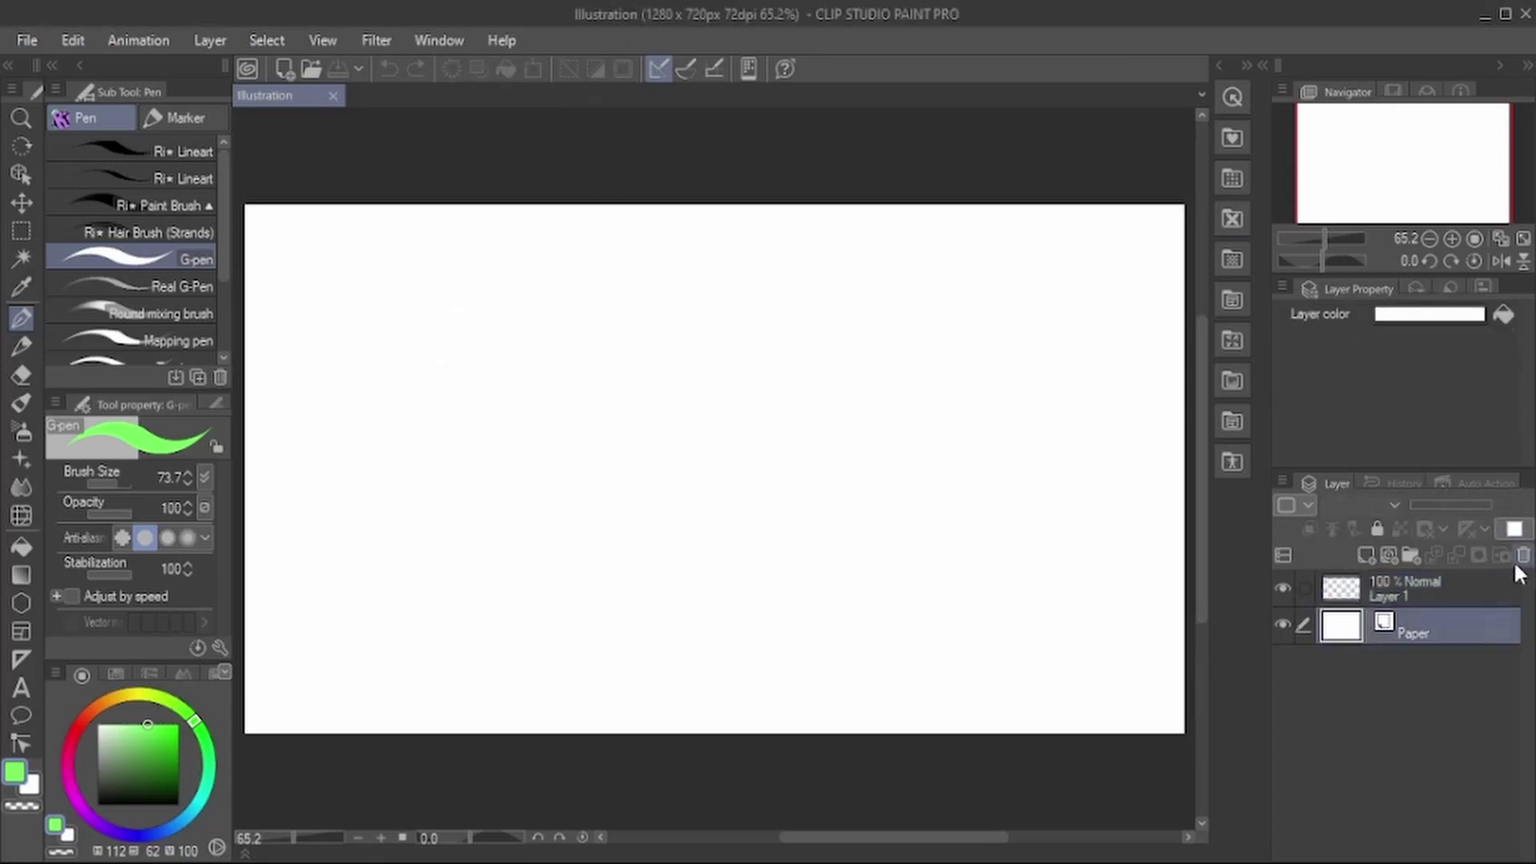
pyautogui.click(1524, 555)
# Step: Fill Layer 1 with a medium grey (112, 0, 62) and add an empty layer above it
pyautogui.moveTo(116, 760); pyautogui.dragTo(90, 764)
pyautogui.click(21, 548)
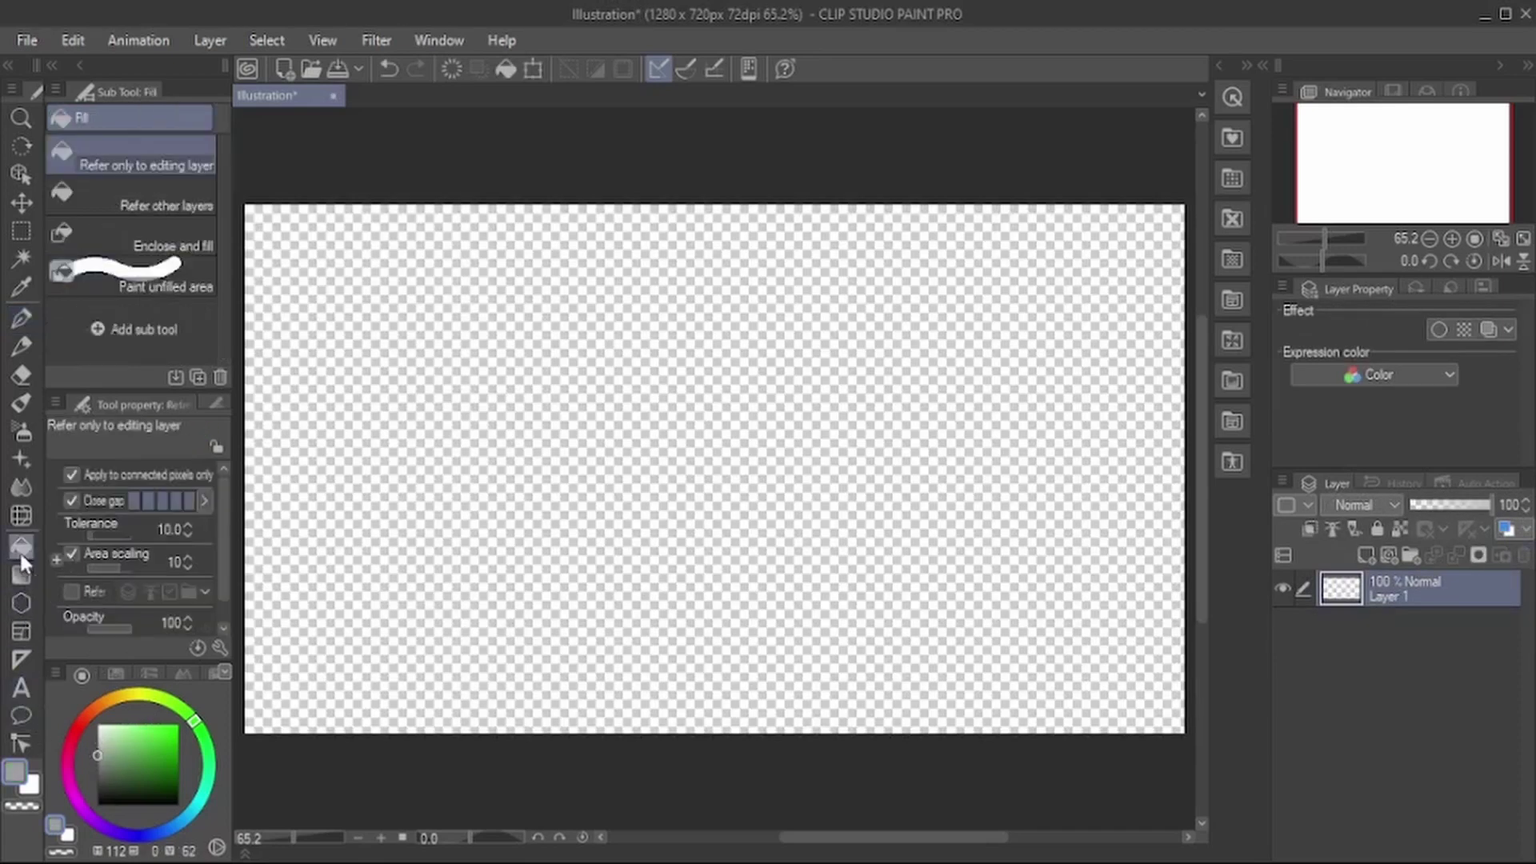
pyautogui.click(581, 742)
pyautogui.click(1389, 550)
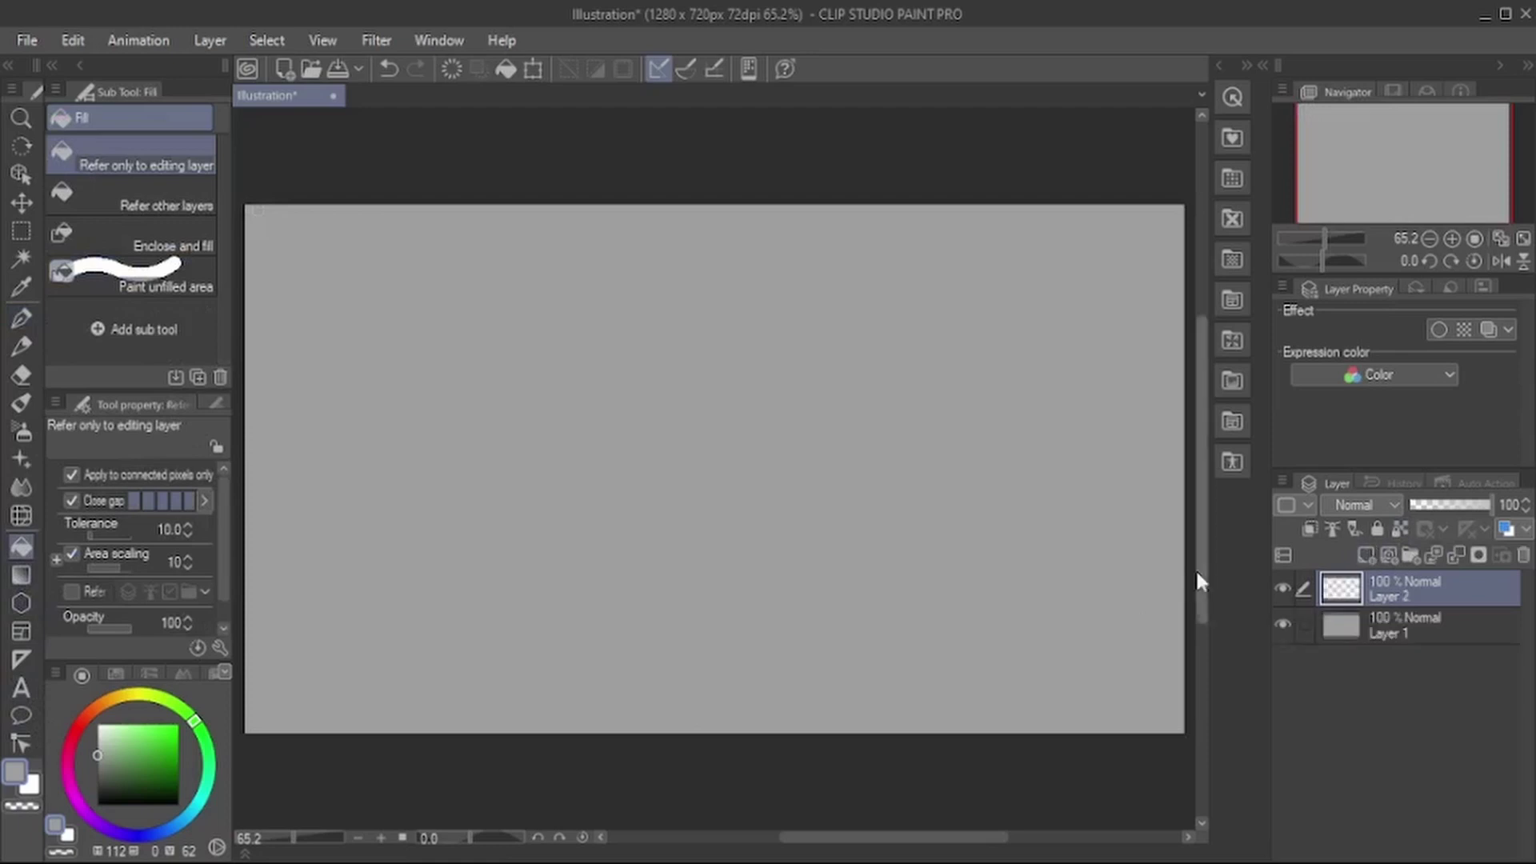
# Step: With the G-pen in light orange at brush size 16.1, draw a simple figure near the canvas's lower-right corner, with a rounded body outline and dot head
pyautogui.click(22, 321)
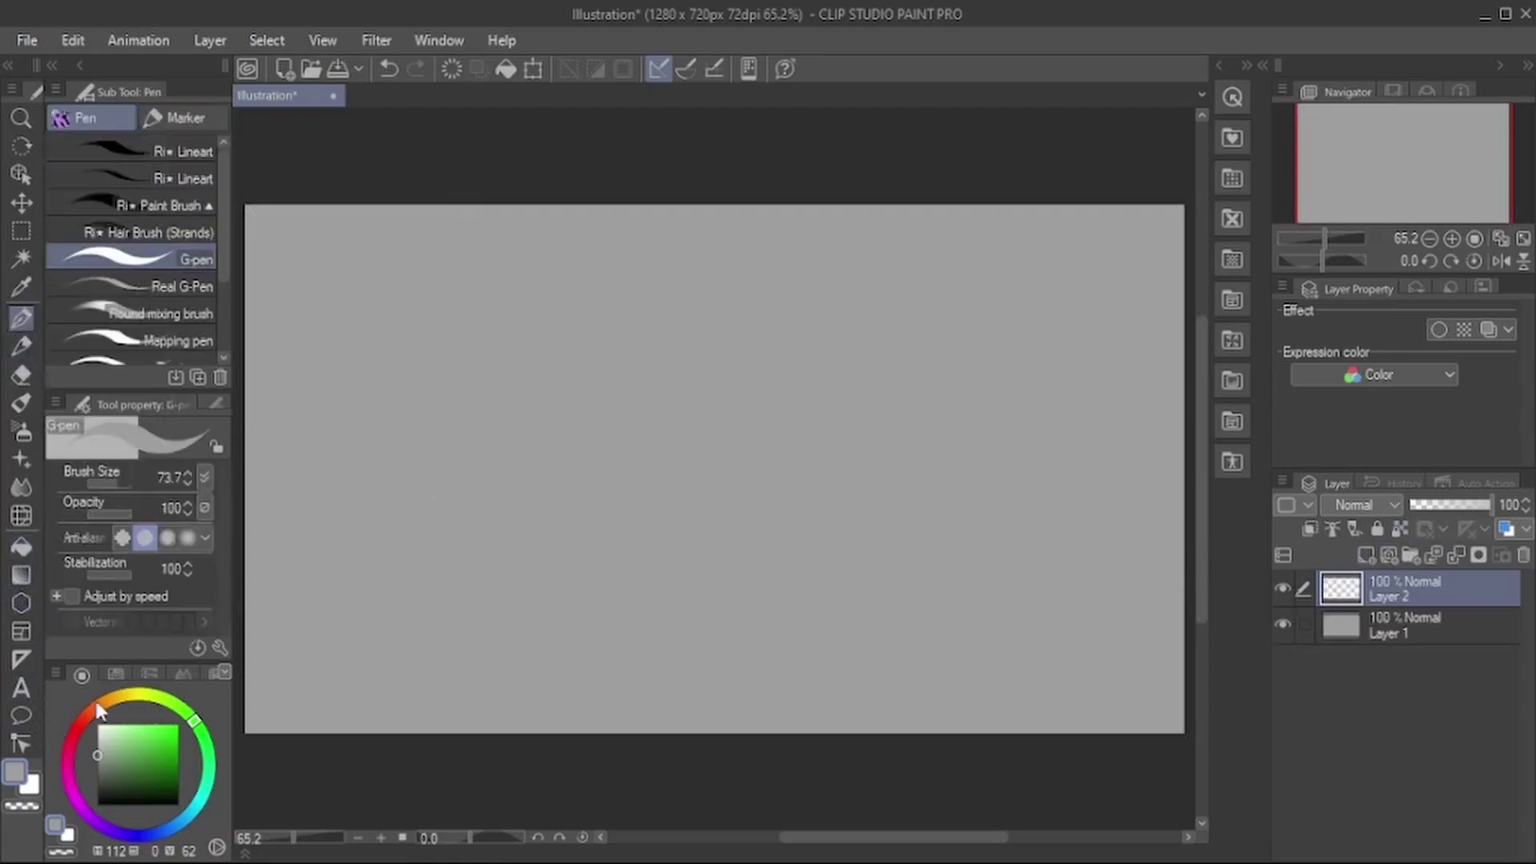
pyautogui.click(136, 696)
pyautogui.moveTo(114, 737); pyautogui.dragTo(142, 720)
pyautogui.click(155, 698)
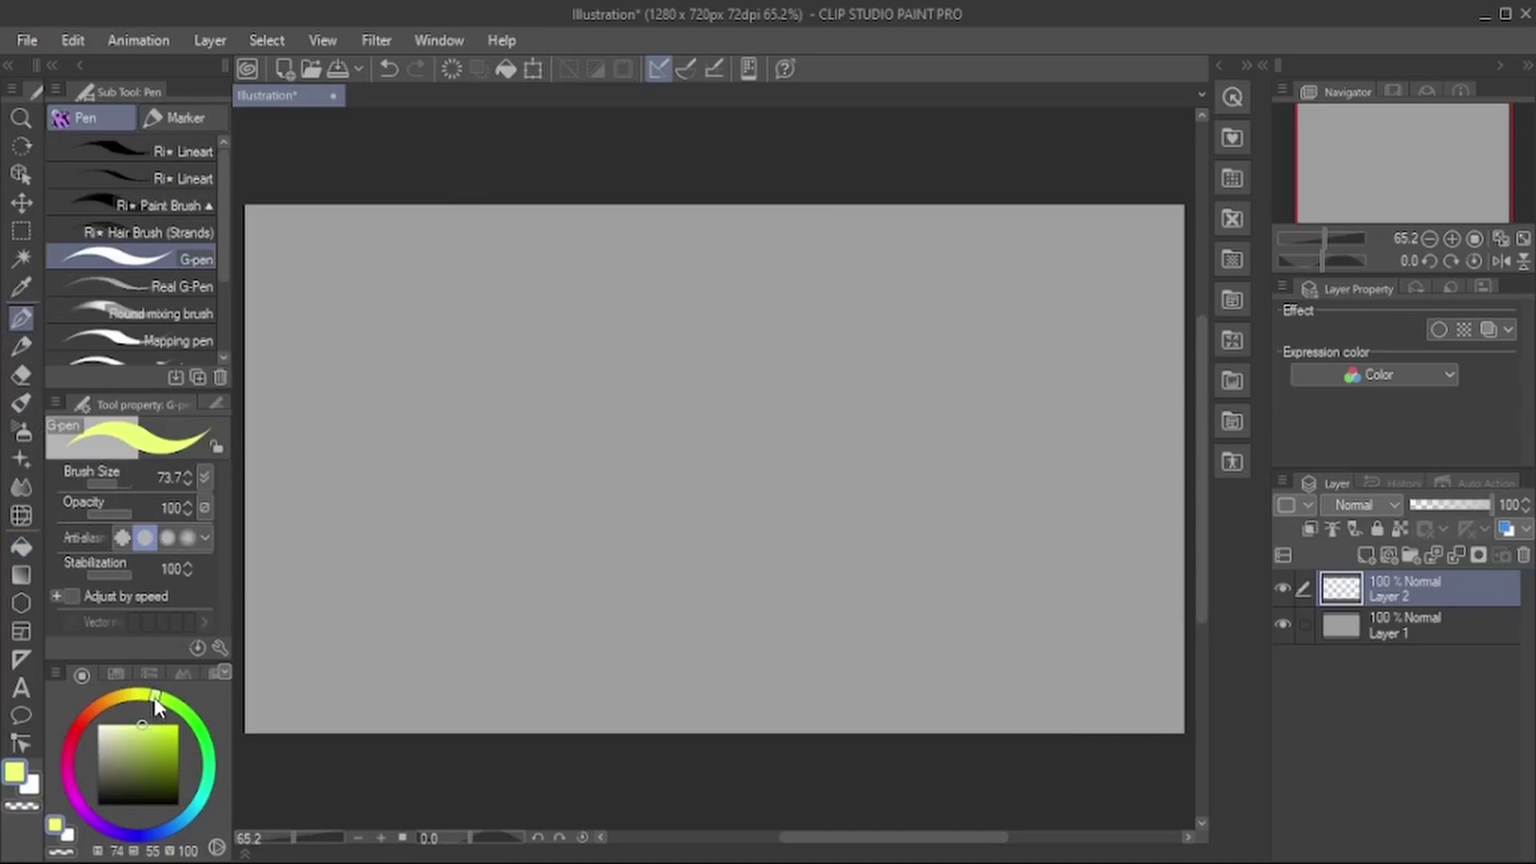
pyautogui.click(99, 704)
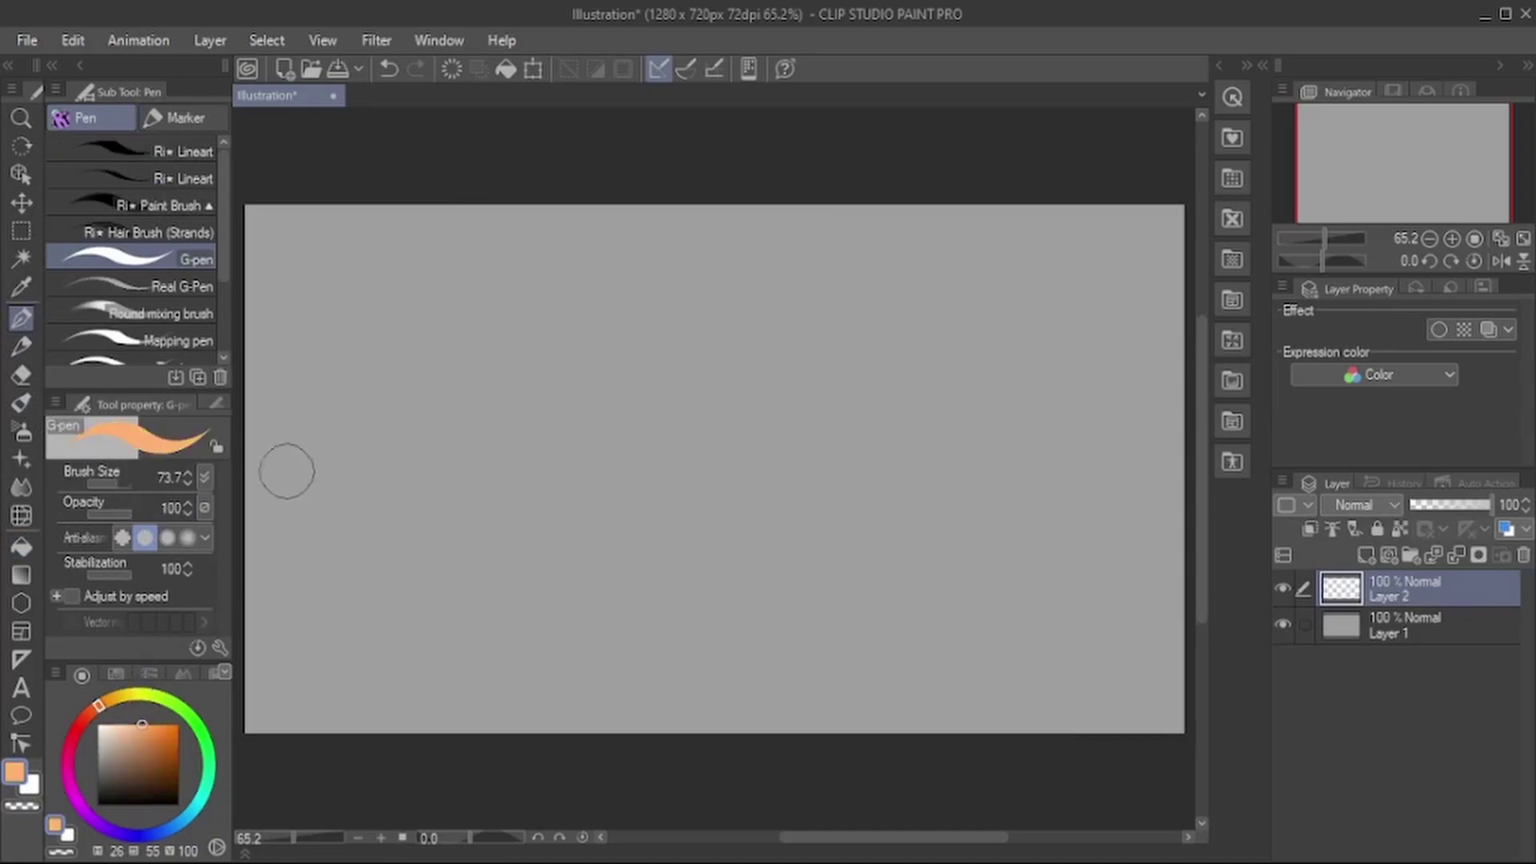
pyautogui.click(109, 478)
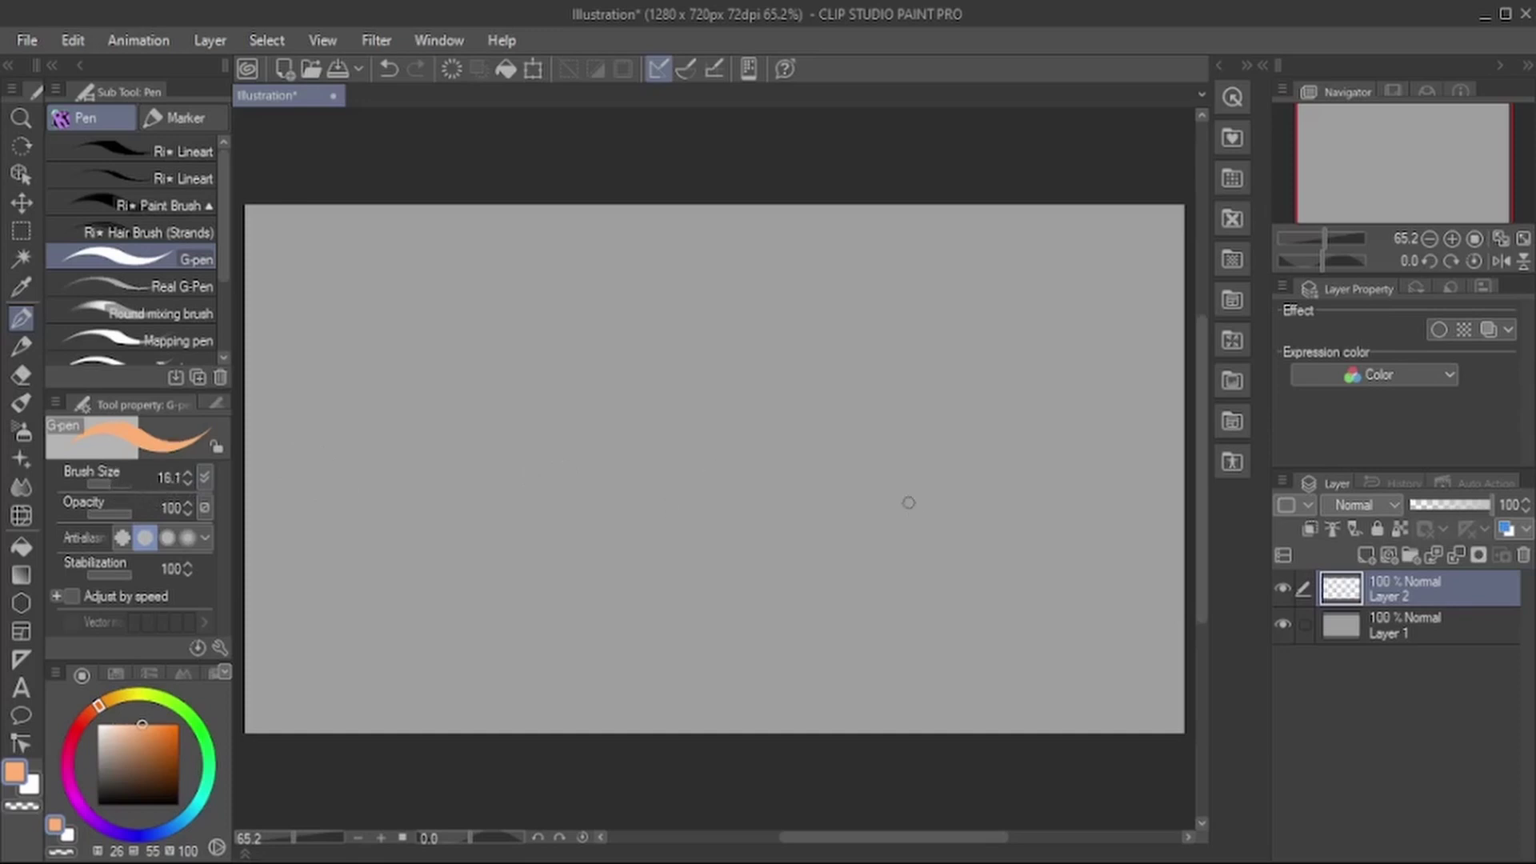
pyautogui.click(589, 3)
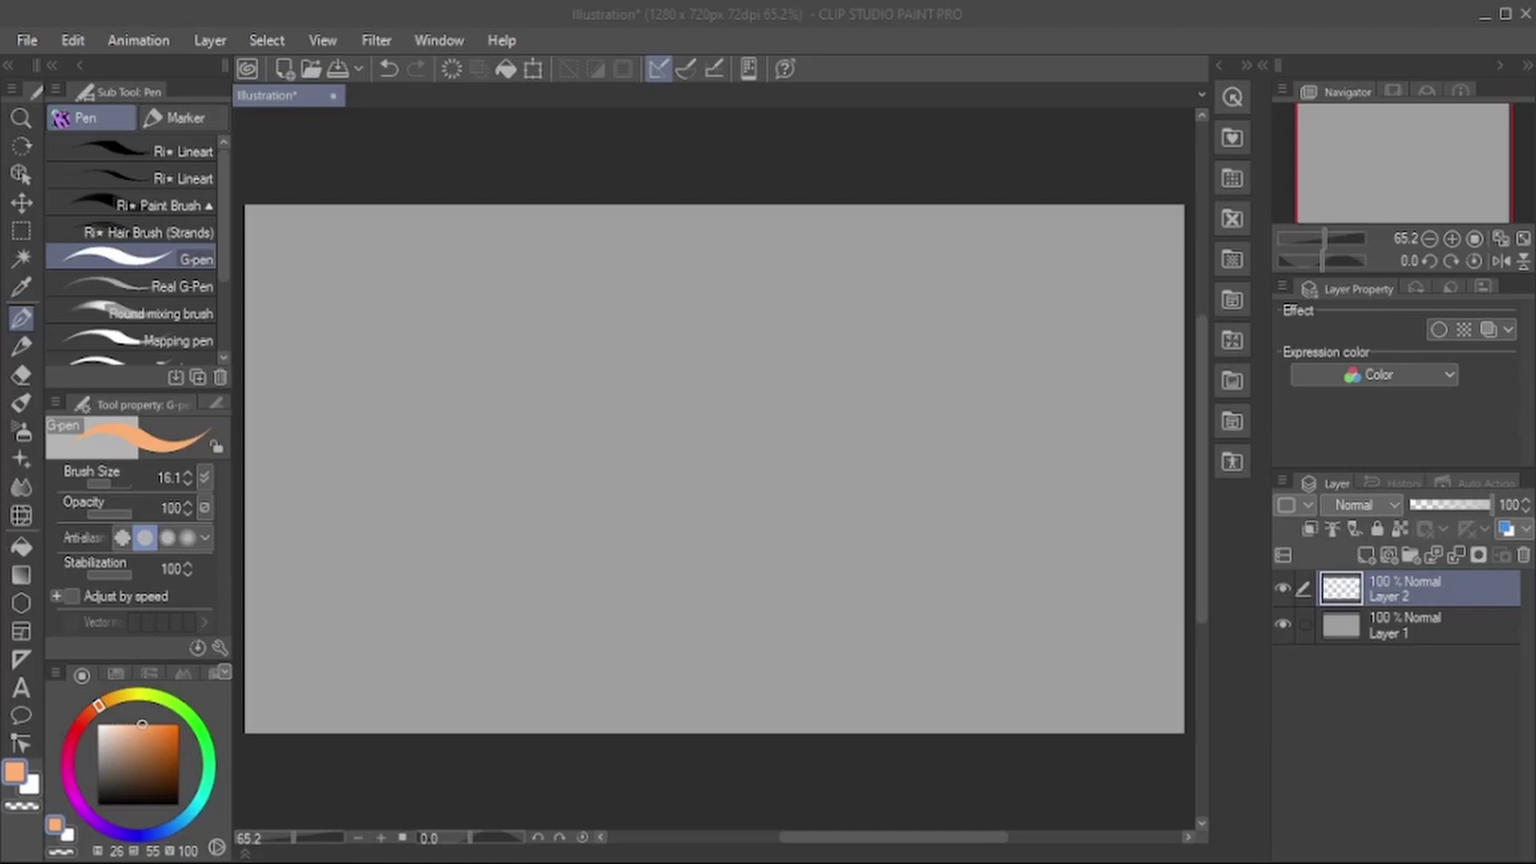
pyautogui.moveTo(924, 711)
pyautogui.mouseDown()
pyautogui.moveTo(931, 655)
pyautogui.moveTo(982, 656)
pyautogui.moveTo(978, 703)
pyautogui.moveTo(925, 708)
pyautogui.mouseUp()
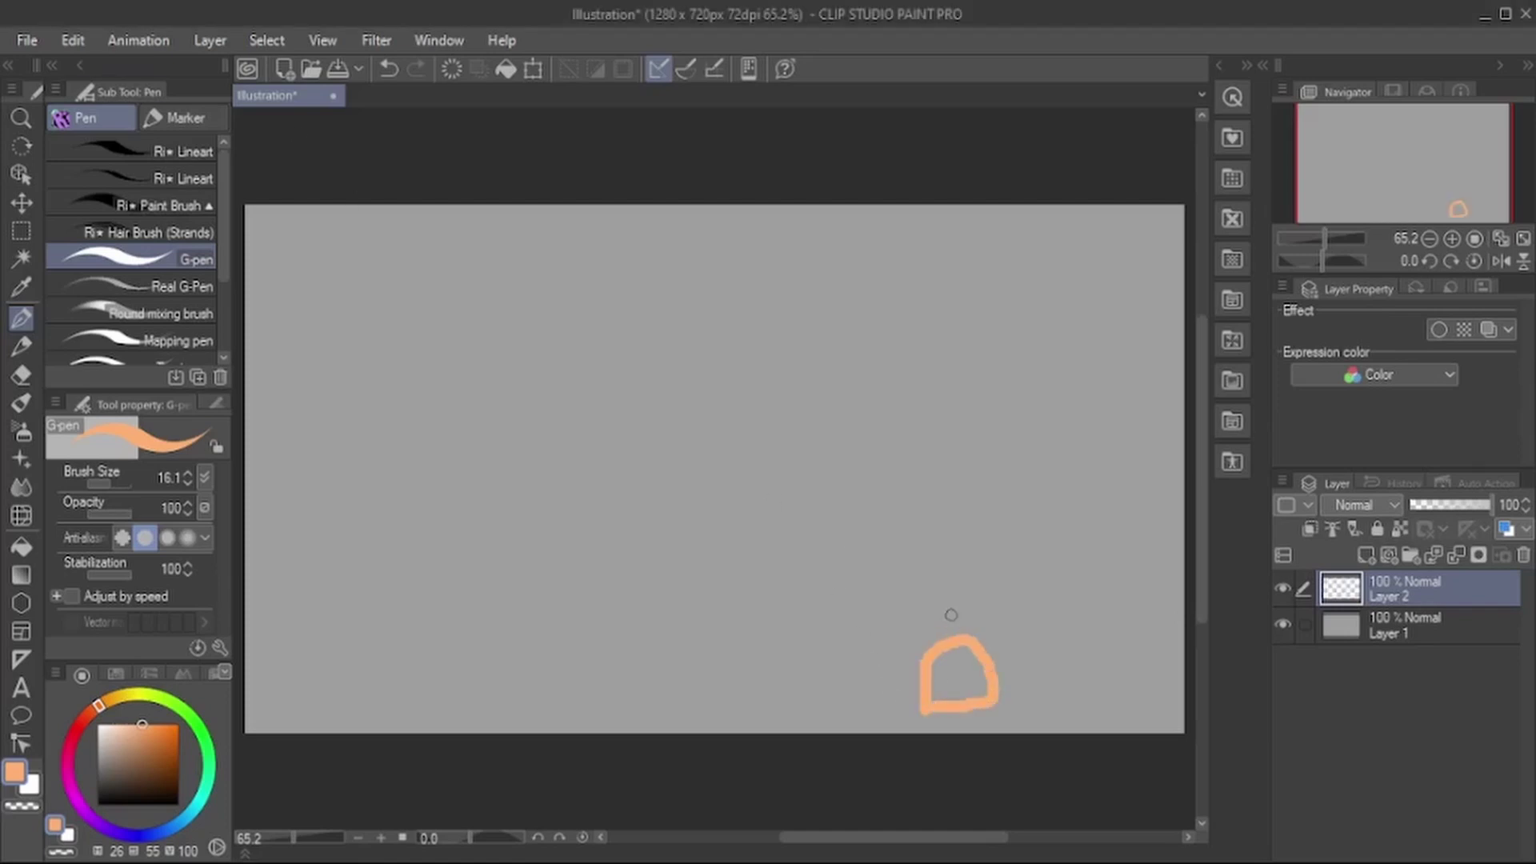
pyautogui.moveTo(960, 615); pyautogui.dragTo(963, 624)
# Step: In light purple, draw a long horizontal line across the upper canvas and an arrow pointing up-left from the orange figure
pyautogui.click(97, 813)
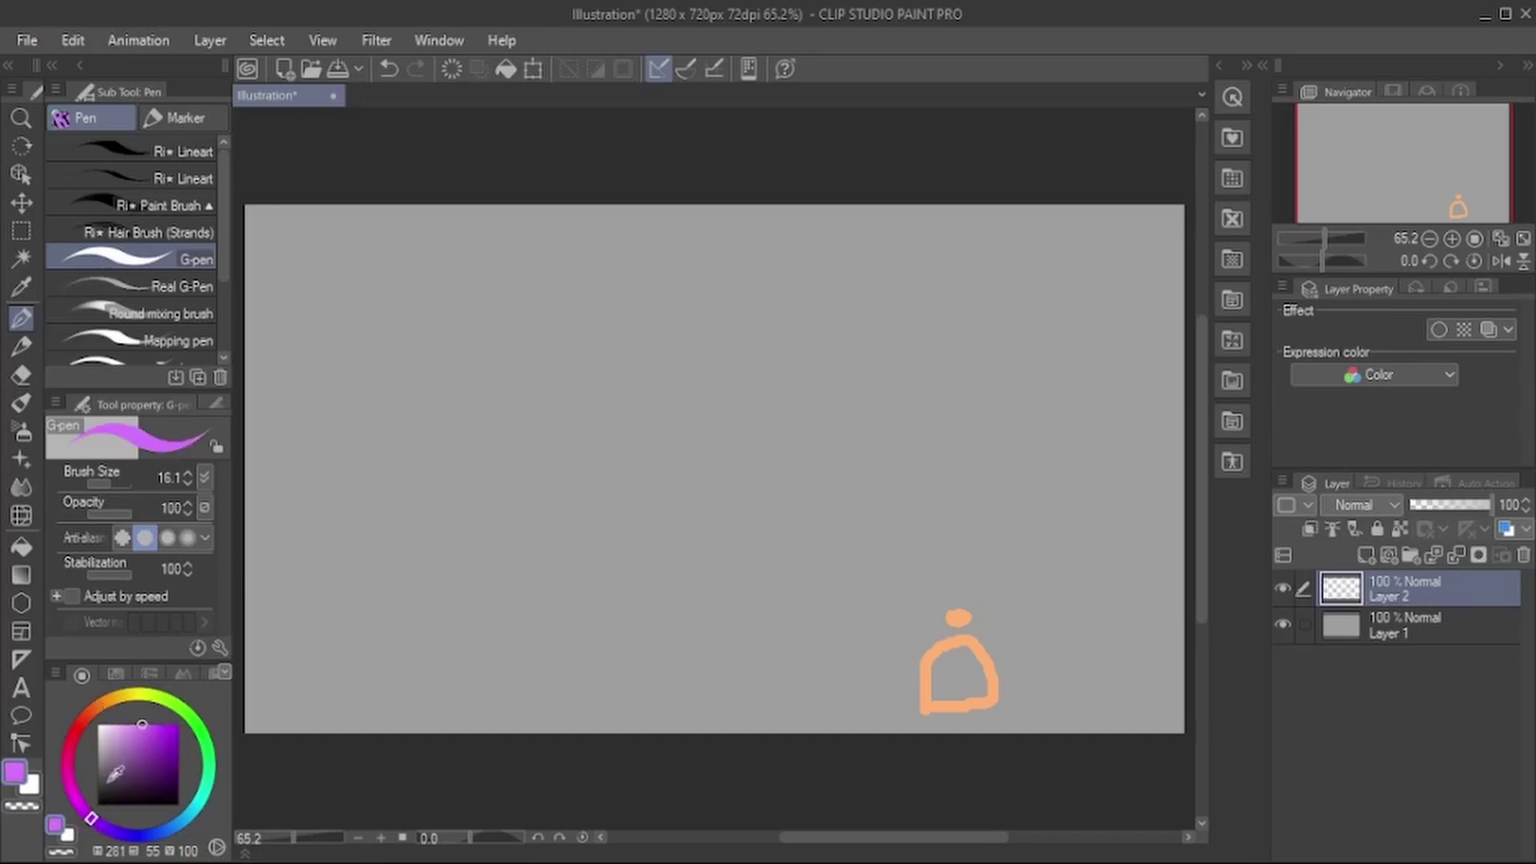
pyautogui.click(137, 722)
pyautogui.click(128, 724)
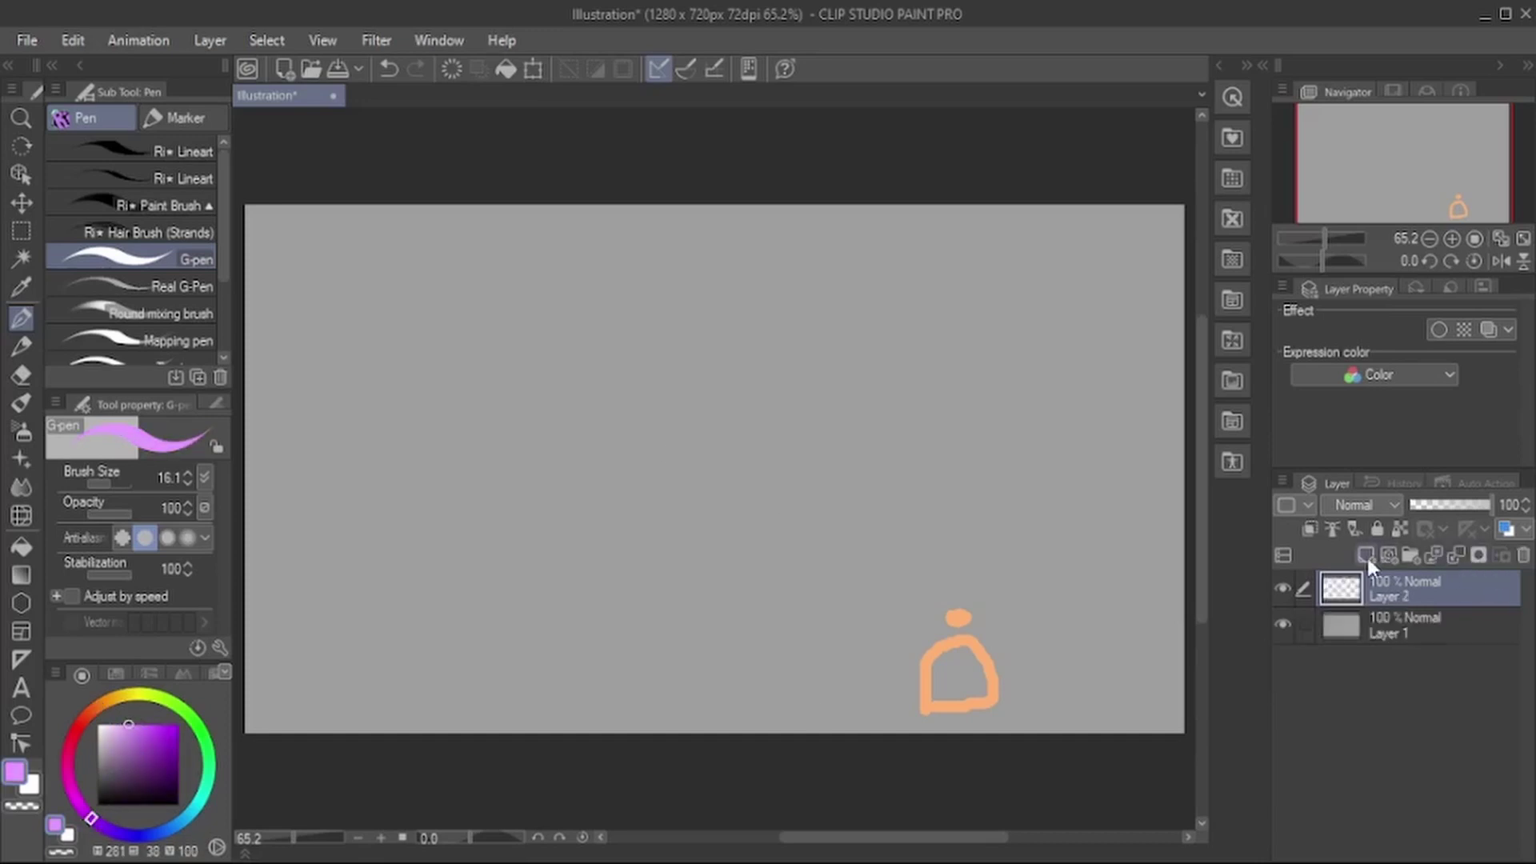
pyautogui.moveTo(398, 327); pyautogui.dragTo(985, 324)
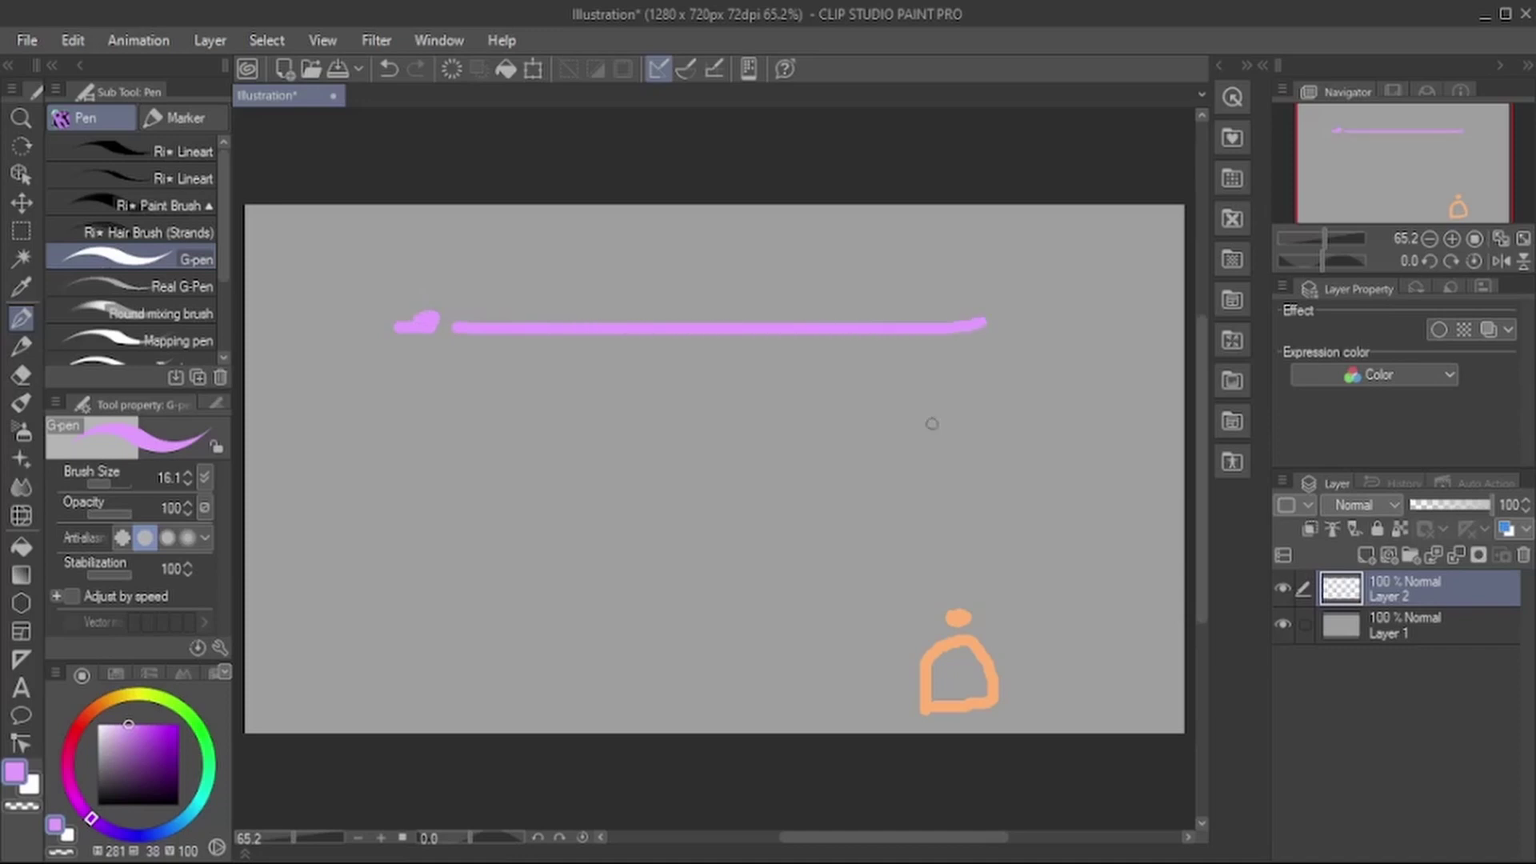
pyautogui.moveTo(905, 544)
pyautogui.mouseDown()
pyautogui.moveTo(833, 473)
pyautogui.moveTo(870, 471)
pyautogui.moveTo(828, 501)
pyautogui.mouseUp()
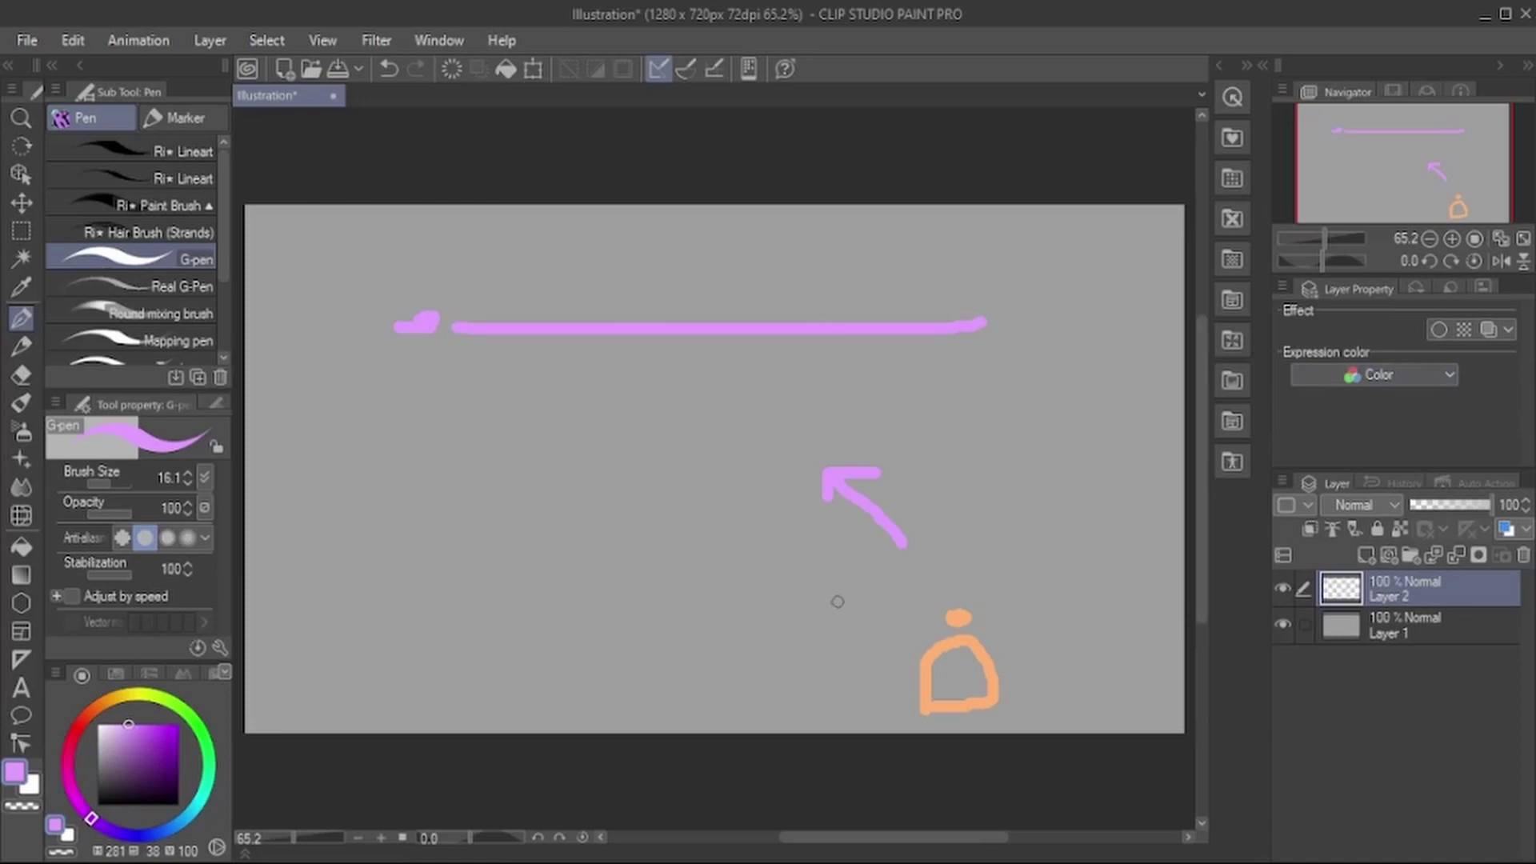
# Step: Add a new layer above Layer 2 and paint a filled crimson dot on the middle of the purple line
pyautogui.click(179, 707)
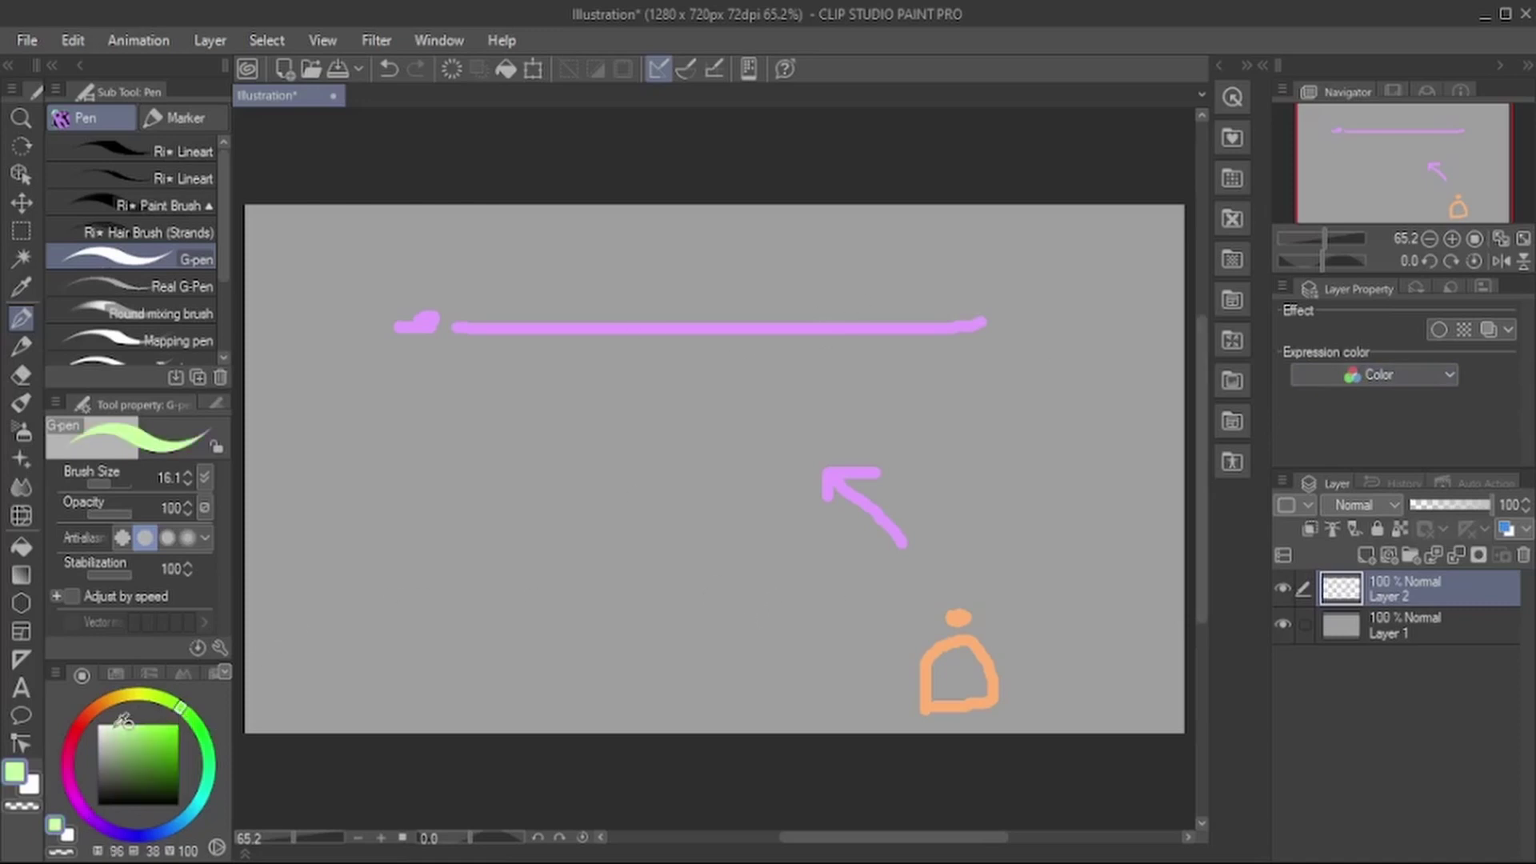
pyautogui.click(92, 710)
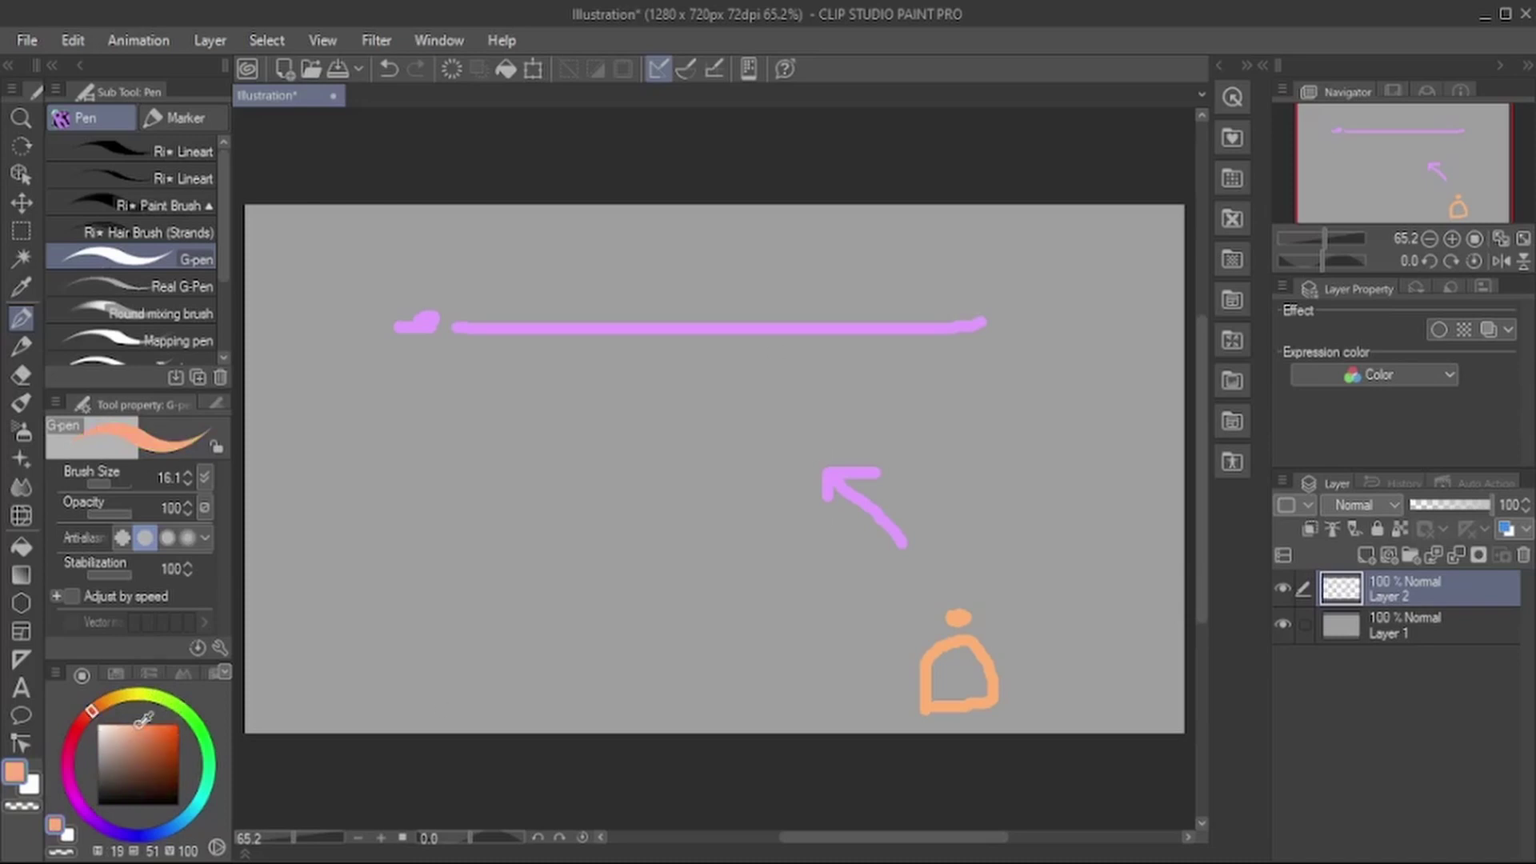
pyautogui.click(71, 735)
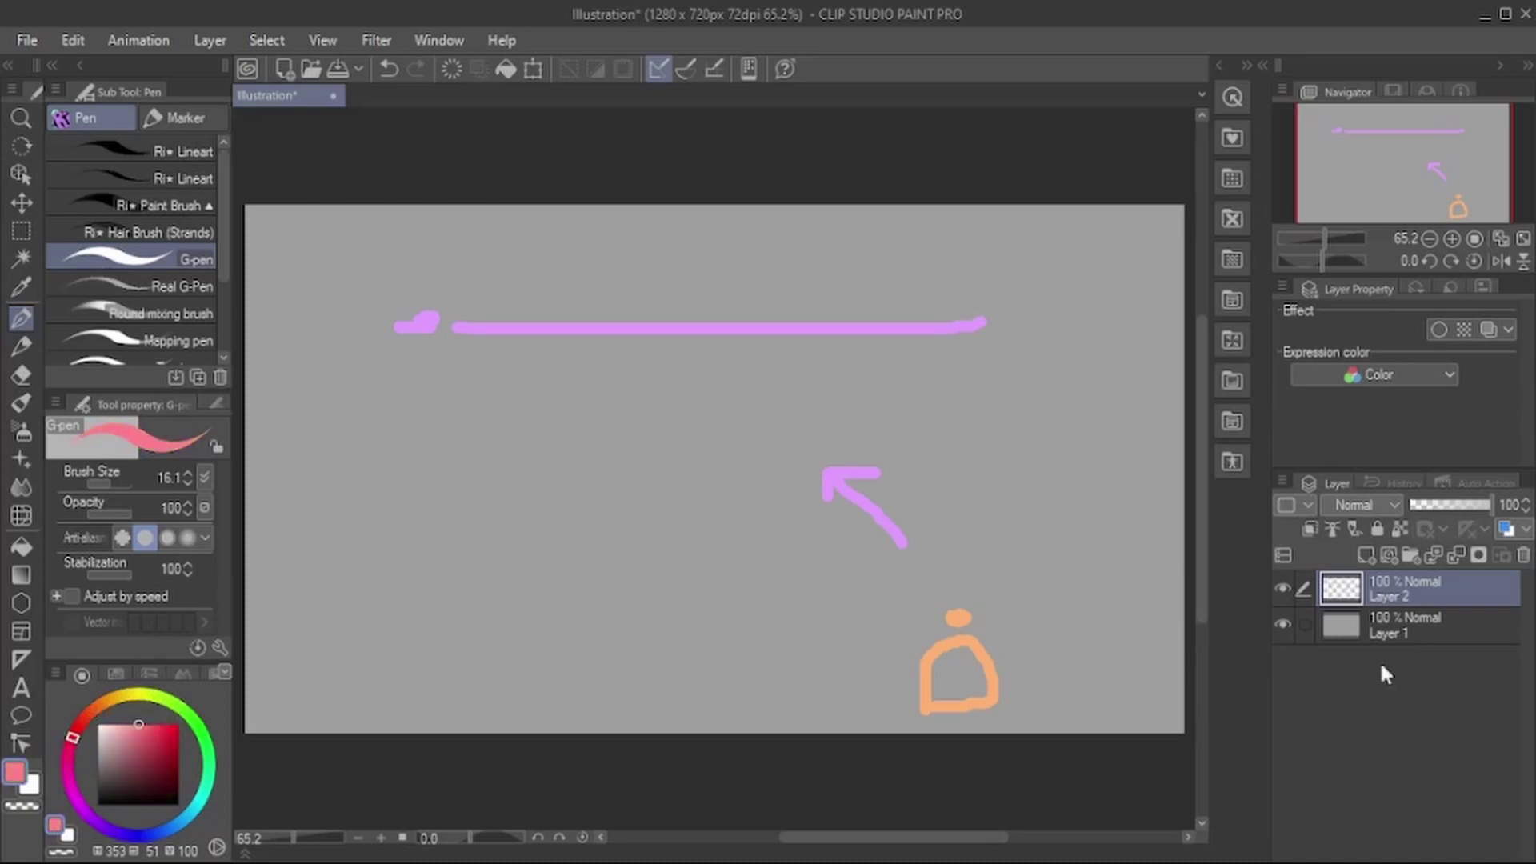
pyautogui.click(1367, 554)
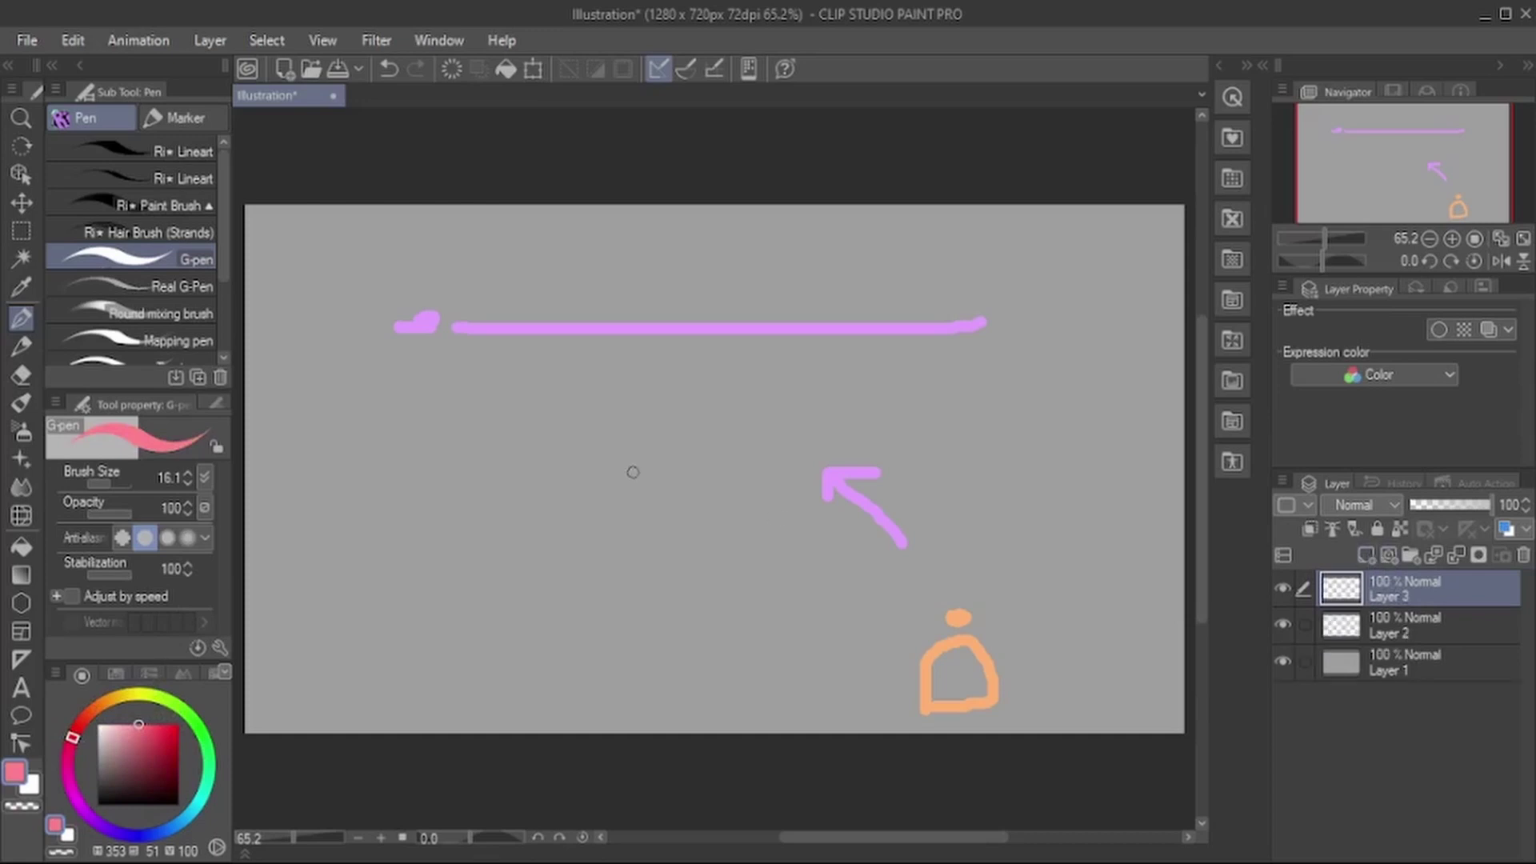
pyautogui.moveTo(685, 311)
pyautogui.mouseDown()
pyautogui.moveTo(711, 340)
pyautogui.moveTo(706, 290)
pyautogui.moveTo(684, 299)
pyautogui.moveTo(704, 329)
pyautogui.moveTo(709, 298)
pyautogui.mouseUp()
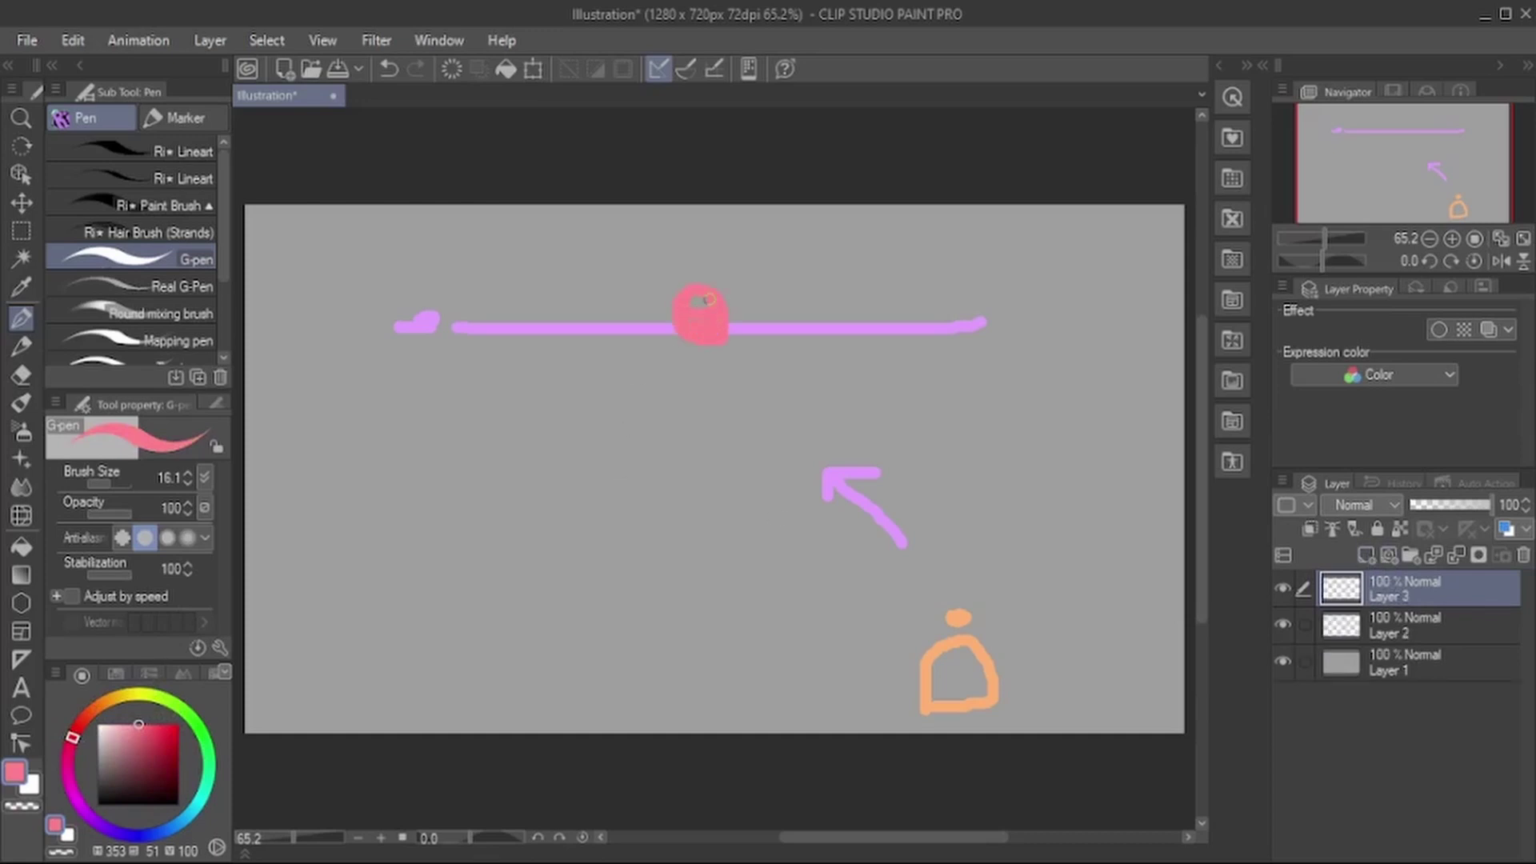
pyautogui.click(389, 69)
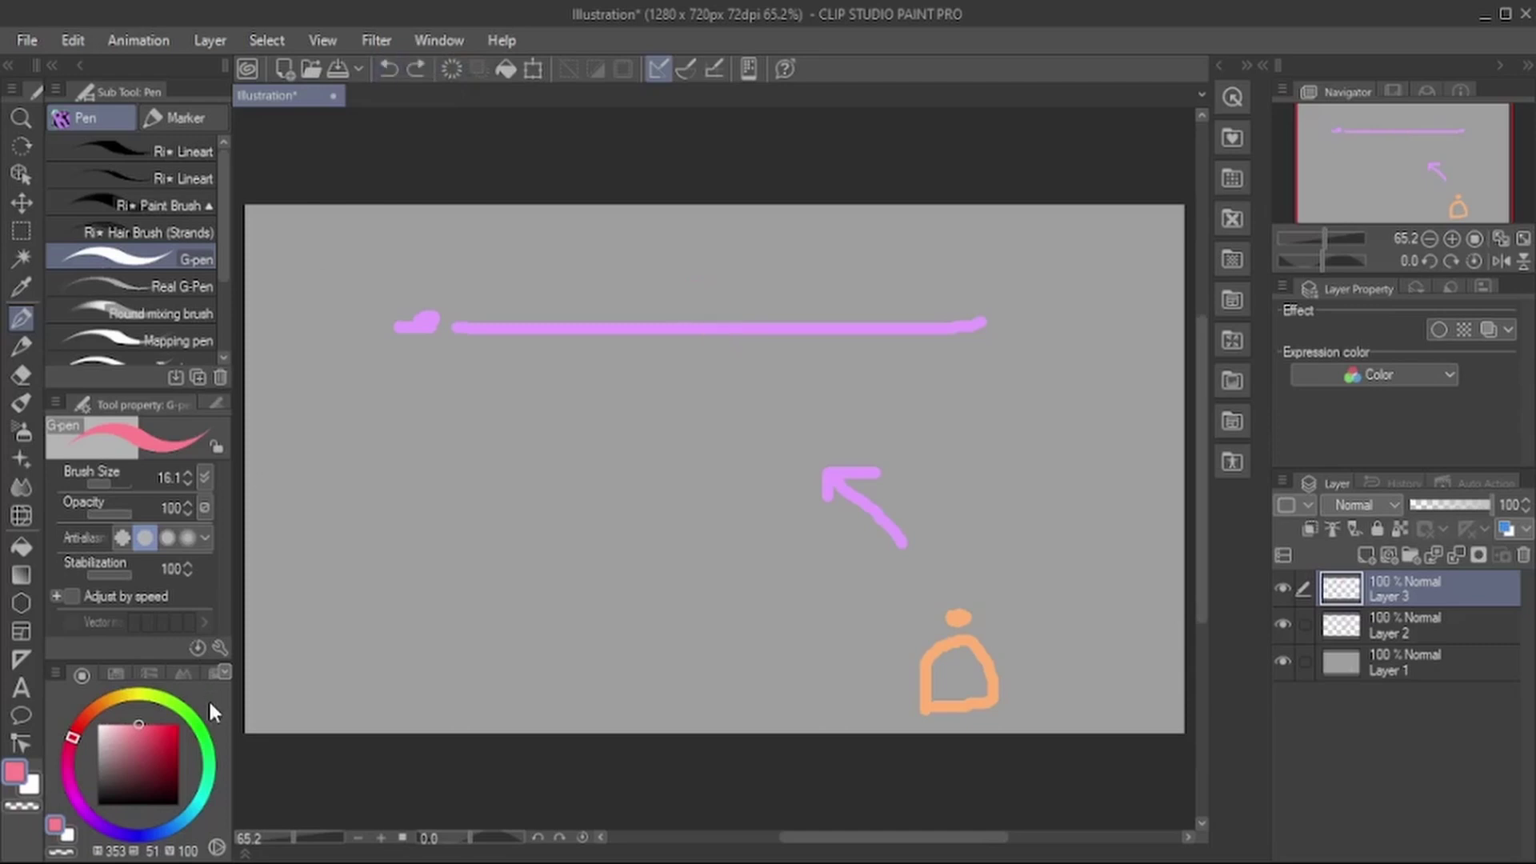
pyautogui.click(147, 727)
pyautogui.click(166, 727)
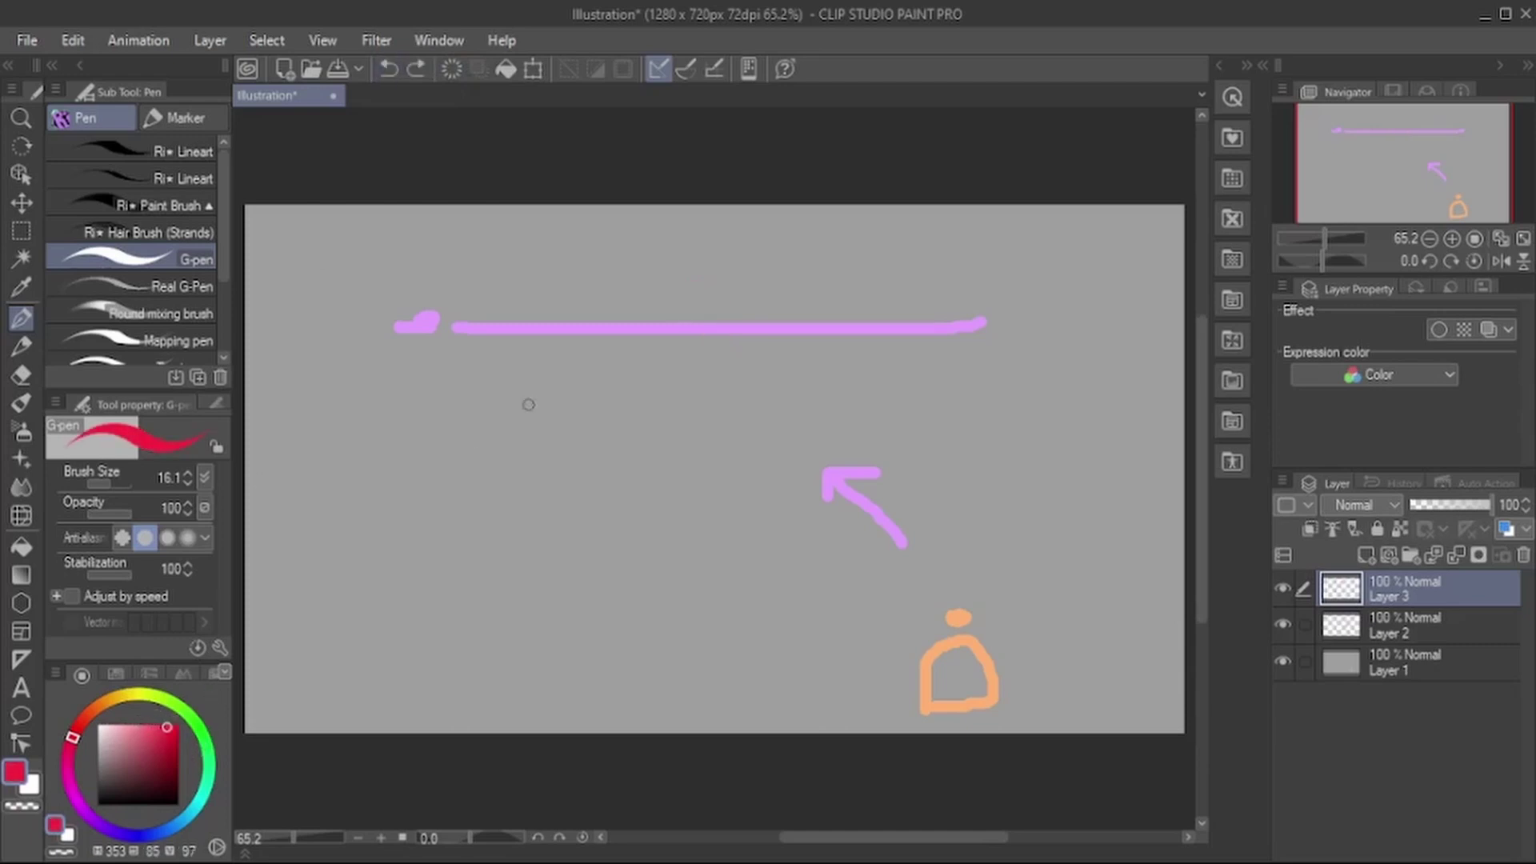
pyautogui.moveTo(703, 290)
pyautogui.mouseDown()
pyautogui.moveTo(732, 323)
pyautogui.moveTo(704, 298)
pyautogui.moveTo(714, 288)
pyautogui.moveTo(720, 320)
pyautogui.moveTo(713, 298)
pyautogui.moveTo(702, 316)
pyautogui.moveTo(718, 317)
pyautogui.mouseUp()
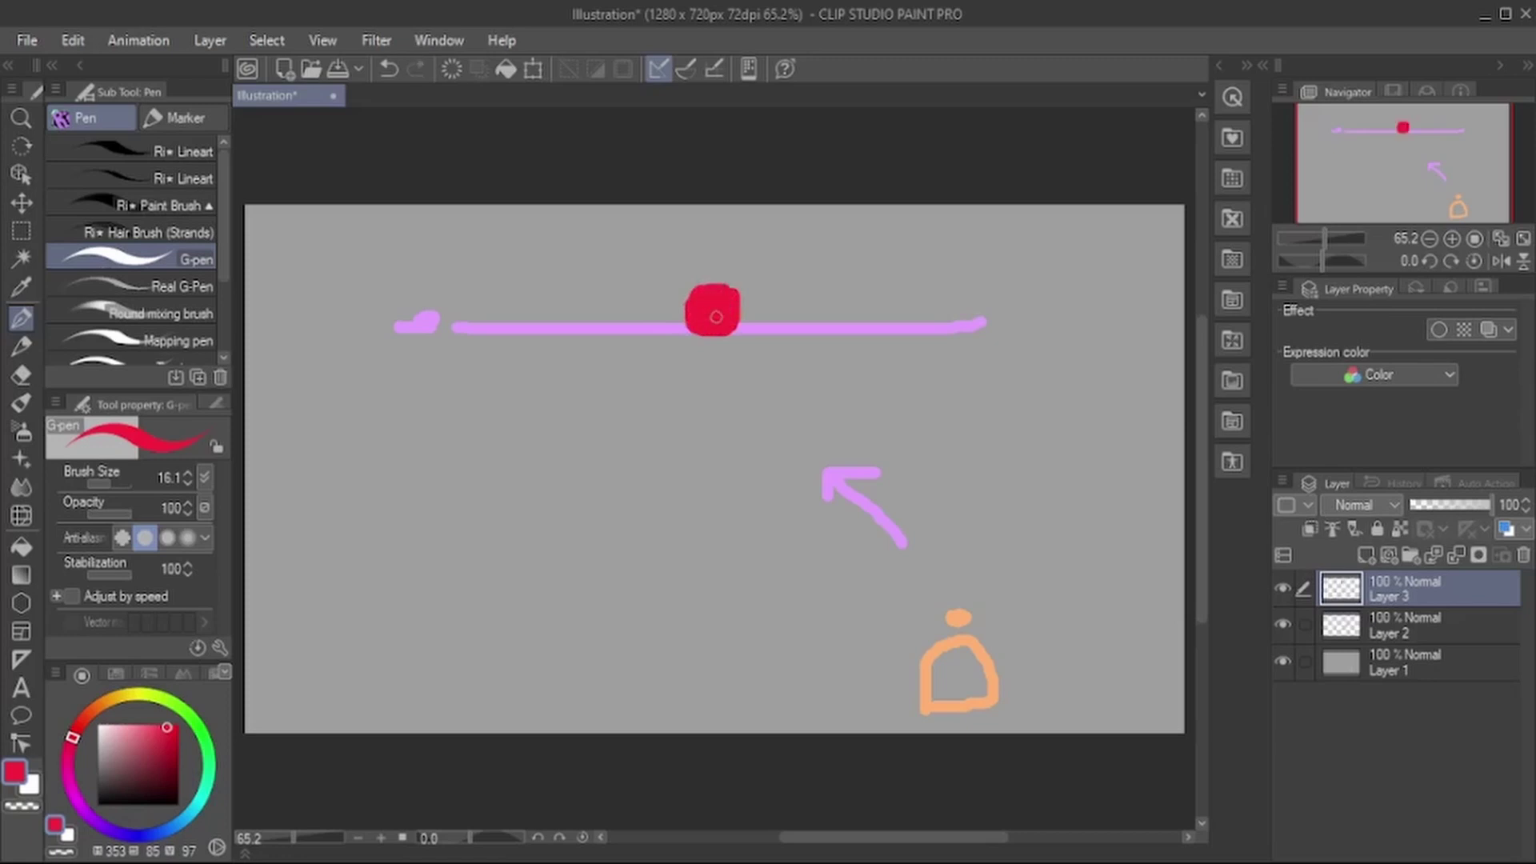
# Step: Transform the red dot to shift it left along the purple line
pyautogui.click(533, 69)
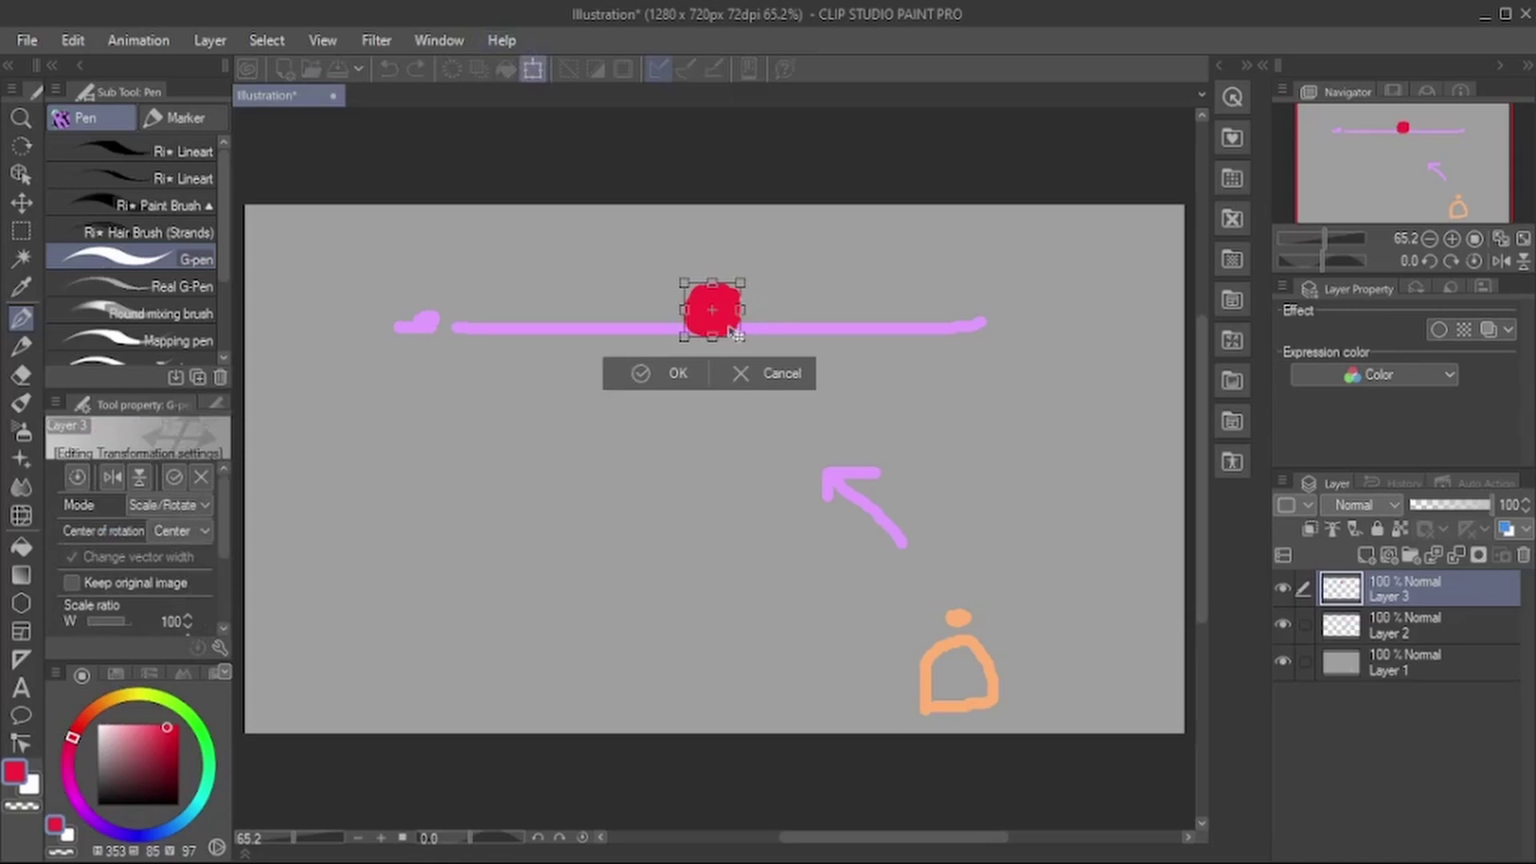
pyautogui.moveTo(736, 336); pyautogui.dragTo(652, 334)
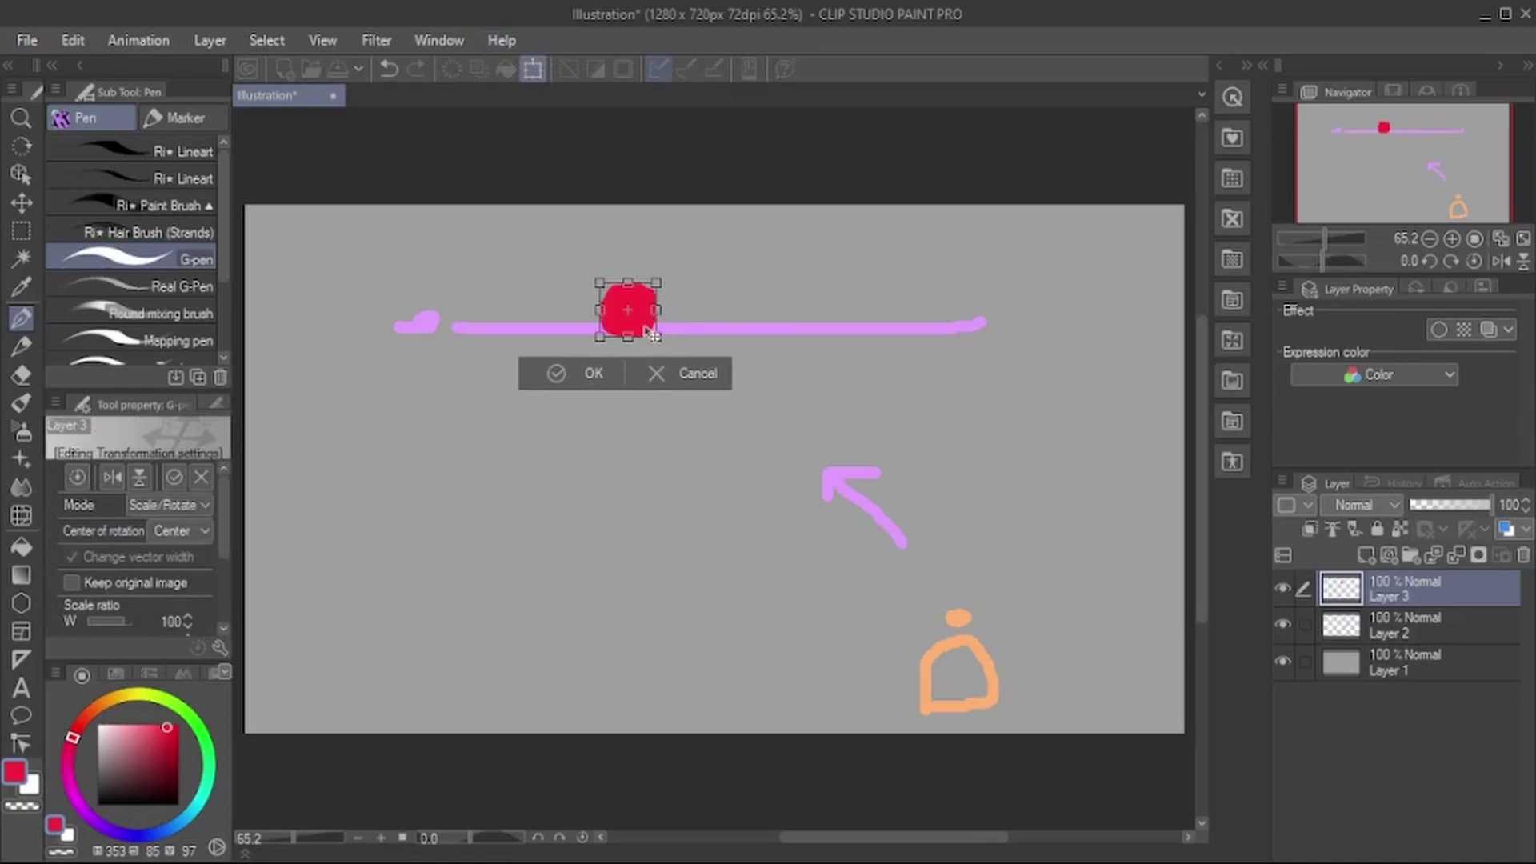
pyautogui.click(582, 370)
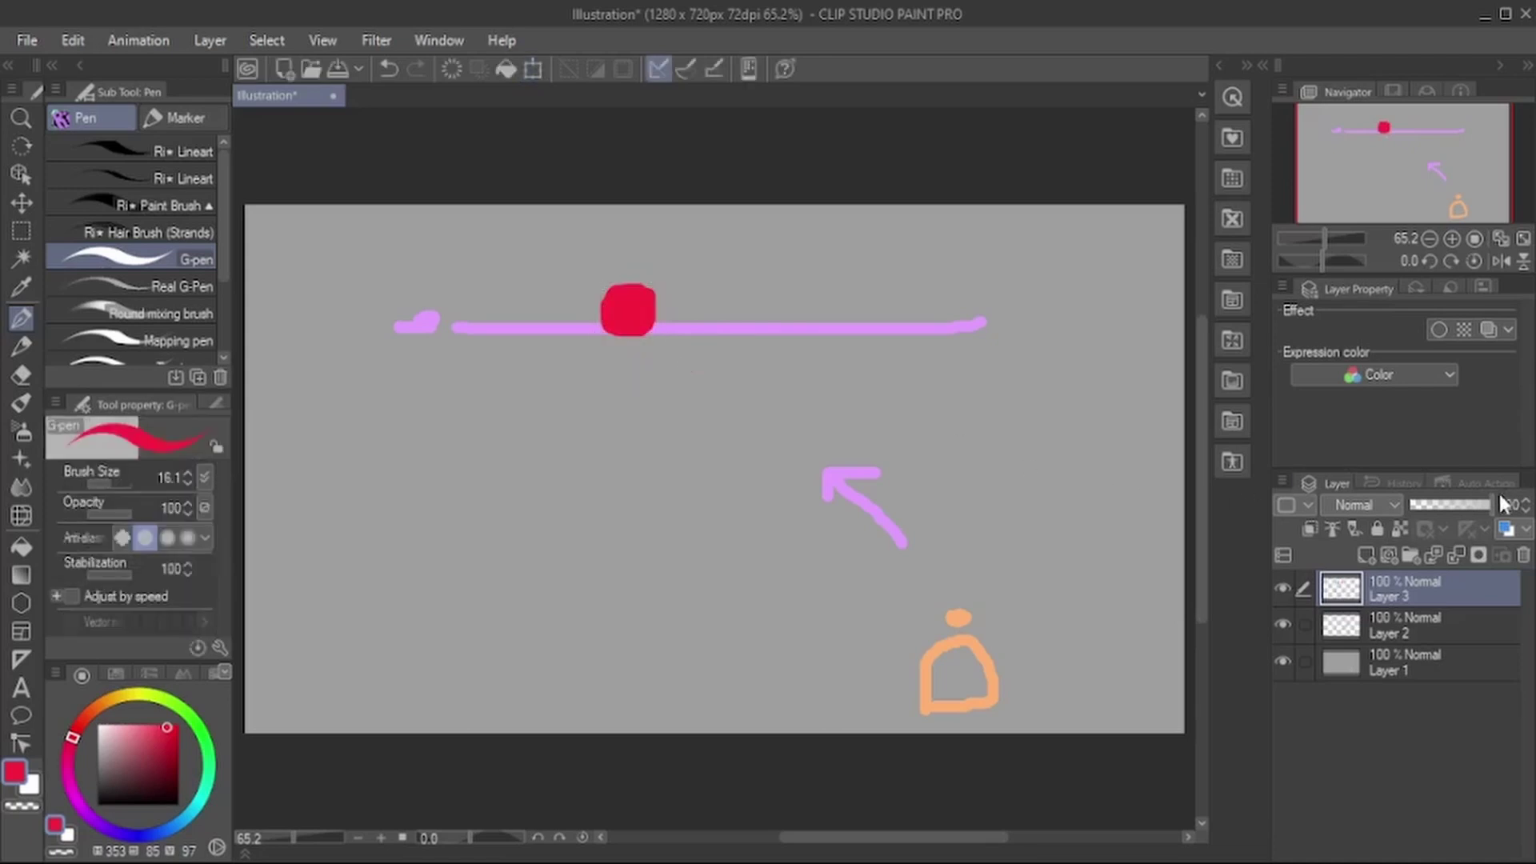
# Step: Draw a red arrow pointing up-left at the dot, and move both up until the dot sits above the purple line
pyautogui.moveTo(1503, 504)
pyautogui.mouseDown()
pyautogui.moveTo(1233, 514)
pyautogui.moveTo(1503, 507)
pyautogui.mouseUp()
pyautogui.moveTo(774, 483)
pyautogui.mouseDown()
pyautogui.moveTo(676, 352)
pyautogui.moveTo(712, 370)
pyautogui.moveTo(664, 376)
pyautogui.moveTo(670, 394)
pyautogui.moveTo(502, 157)
pyautogui.moveTo(312, 12)
pyautogui.moveTo(731, 394)
pyautogui.moveTo(472, 152)
pyautogui.moveTo(379, 32)
pyautogui.moveTo(621, 402)
pyautogui.mouseUp()
pyautogui.click(529, 72)
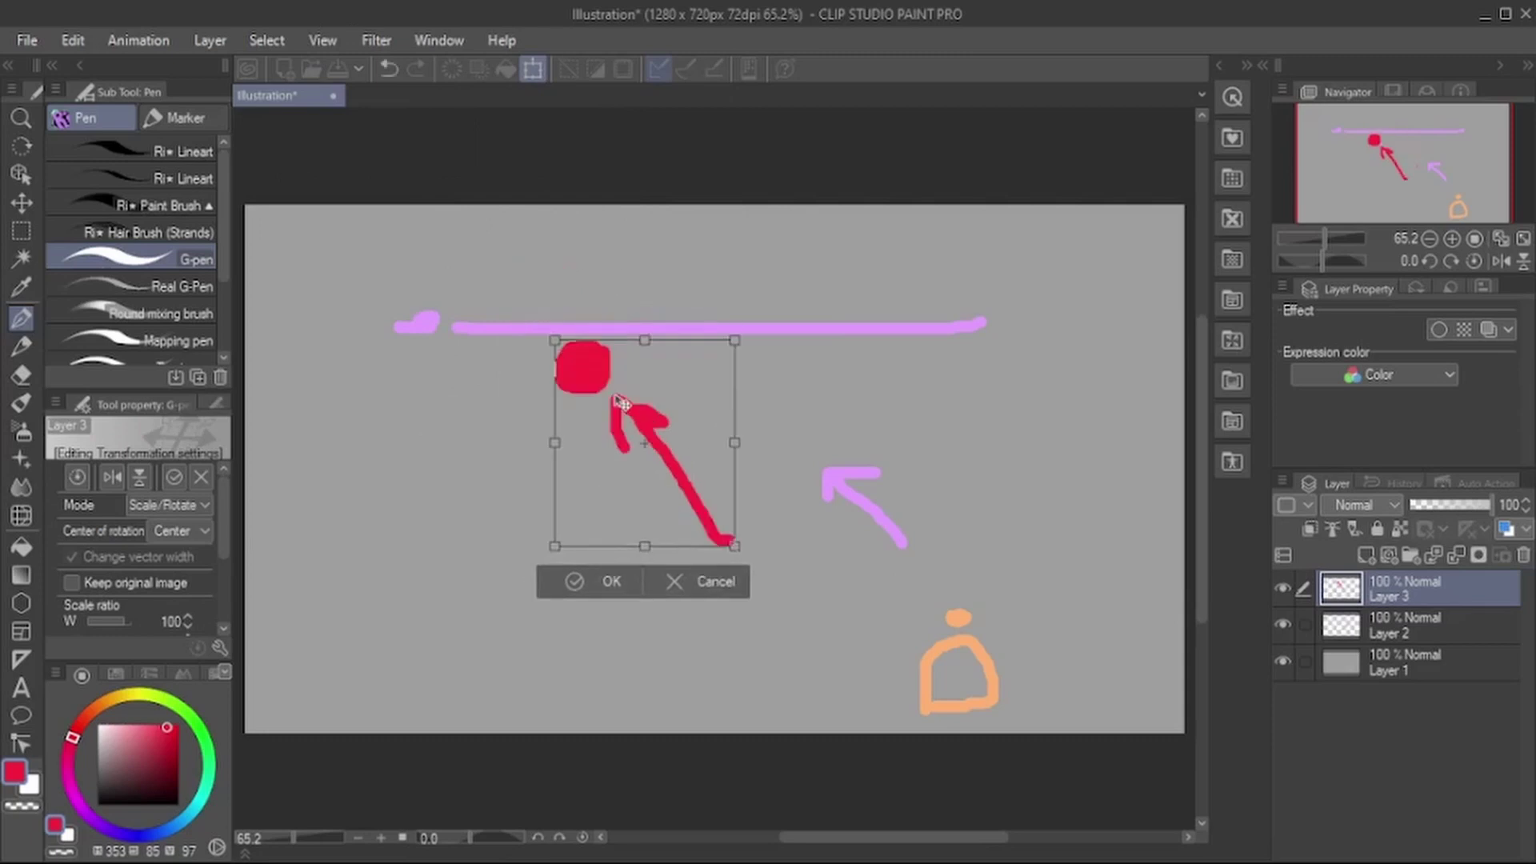
pyautogui.moveTo(638, 523); pyautogui.dragTo(665, 444)
pyautogui.click(614, 504)
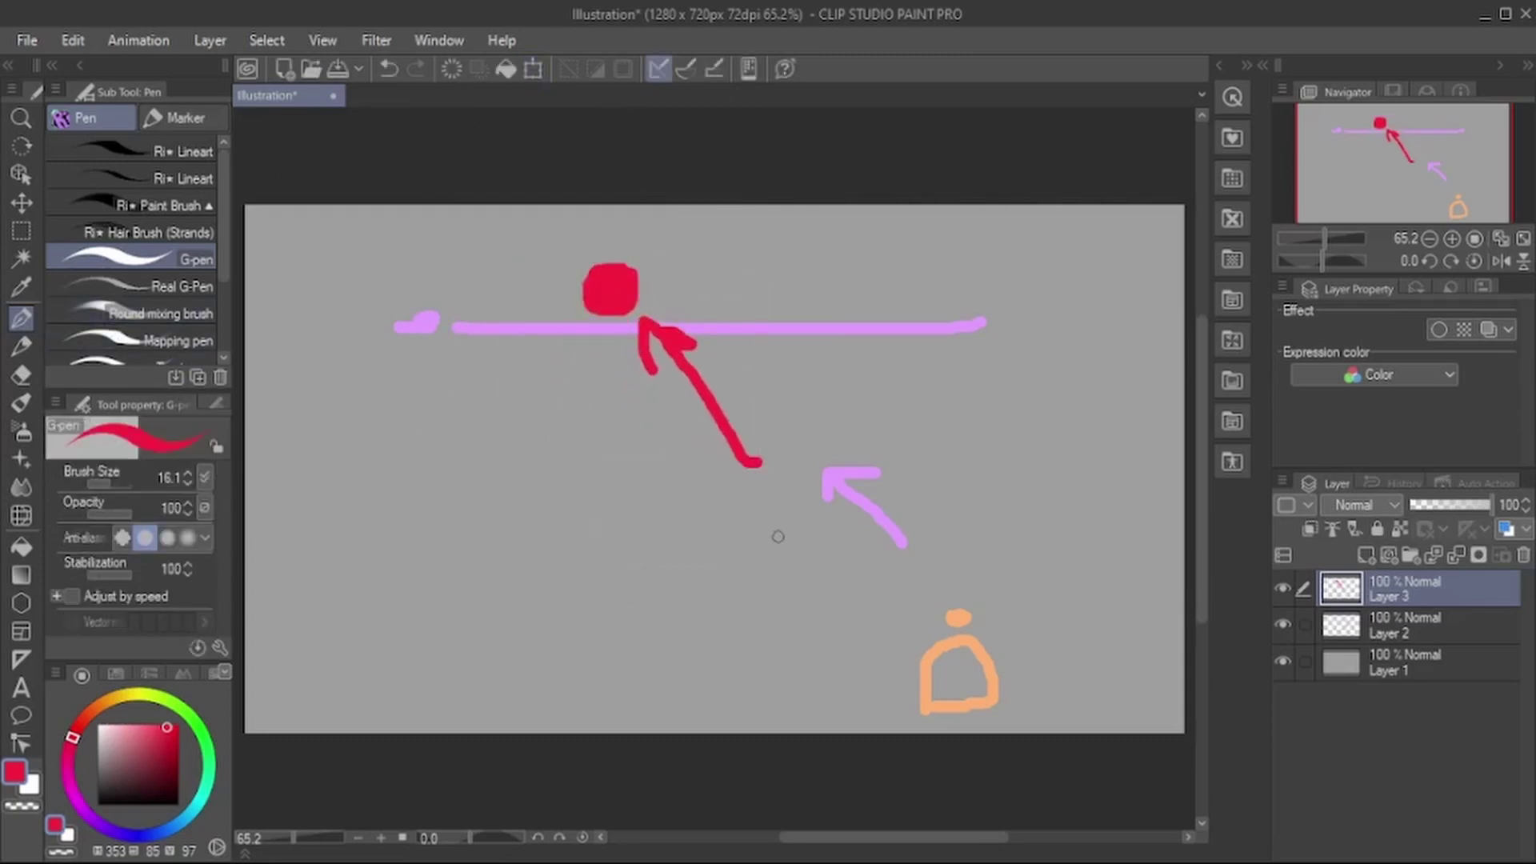
# Step: Erase the red arrow and draw a slanted red line from below the dot toward the purple arrow
pyautogui.press('e')
pyautogui.moveTo(621, 401)
pyautogui.mouseDown()
pyautogui.moveTo(645, 329)
pyautogui.moveTo(707, 379)
pyautogui.moveTo(761, 467)
pyautogui.moveTo(740, 444)
pyautogui.moveTo(783, 436)
pyautogui.moveTo(610, 344)
pyautogui.mouseUp()
pyautogui.press('p')
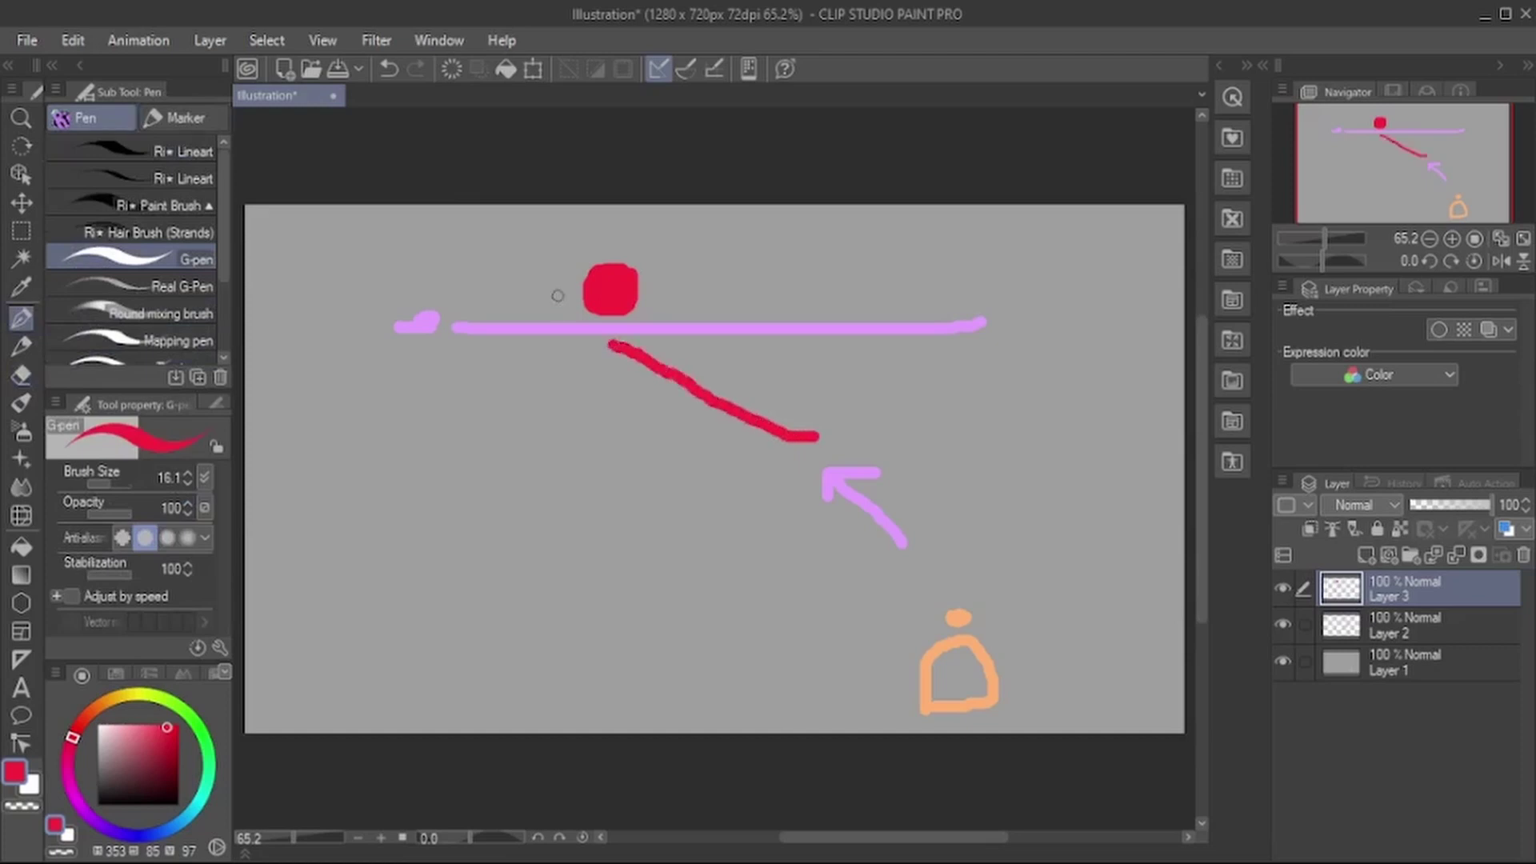
# Step: Transform the red dot and slanted line together to shift them slightly left and up
pyautogui.click(533, 70)
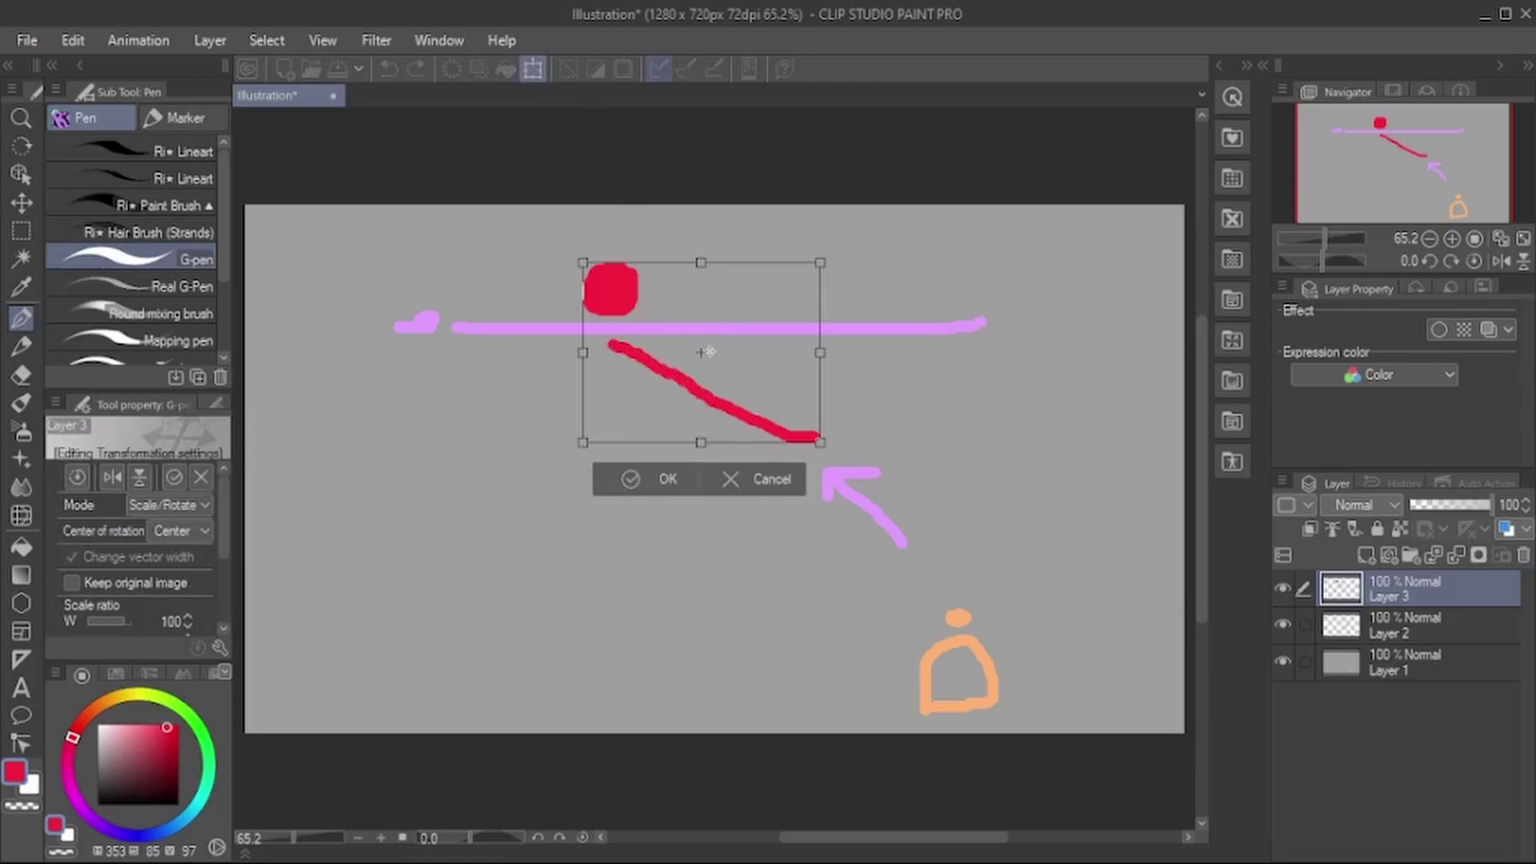
pyautogui.moveTo(707, 352)
pyautogui.mouseDown()
pyautogui.moveTo(674, 352)
pyautogui.moveTo(714, 374)
pyautogui.moveTo(586, 341)
pyautogui.moveTo(270, 128)
pyautogui.moveTo(708, 369)
pyautogui.mouseUp()
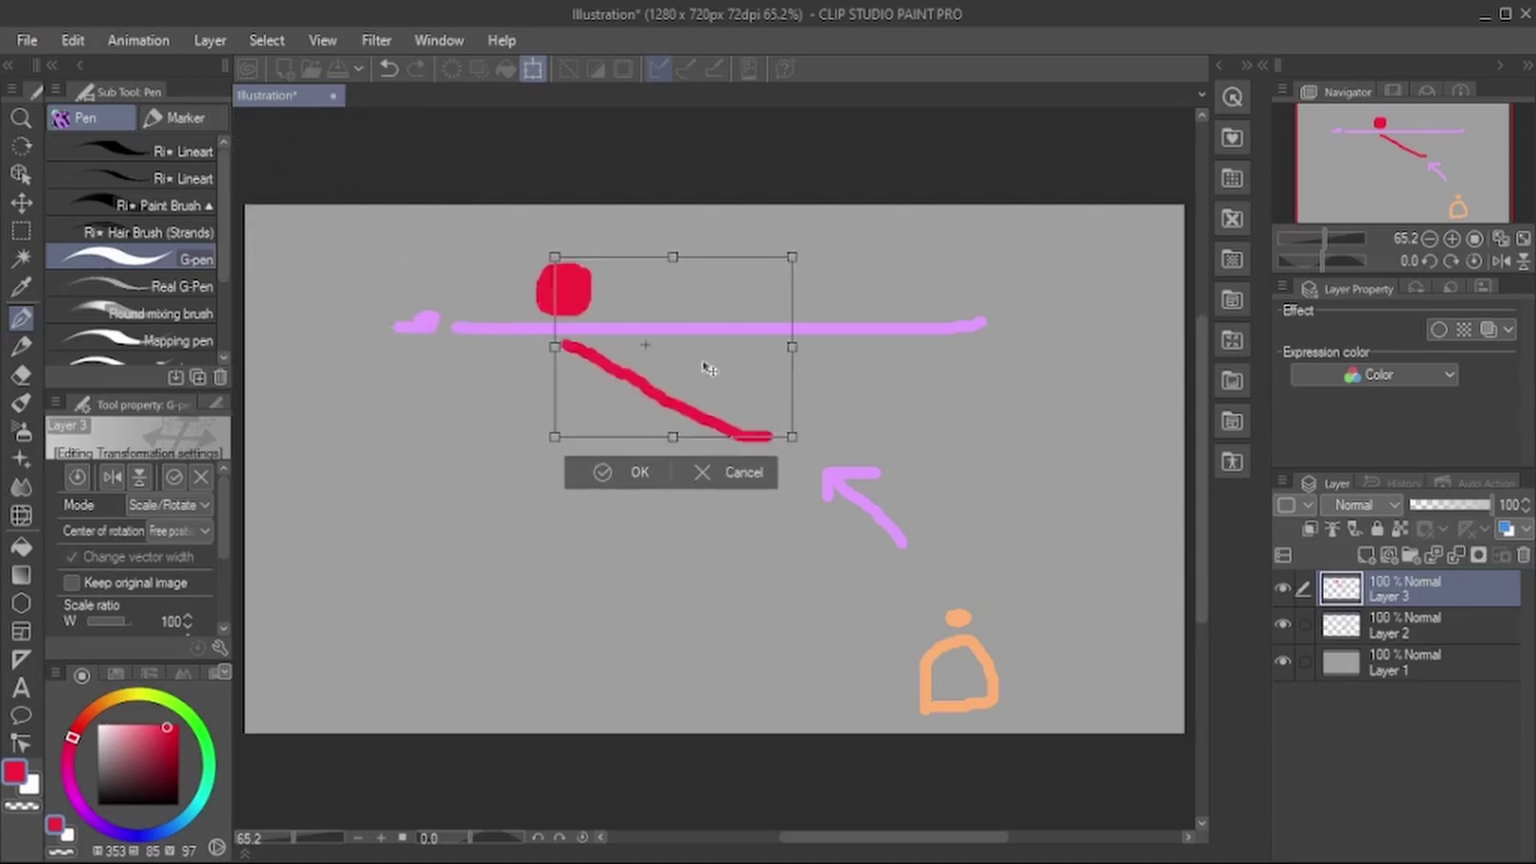
pyautogui.click(626, 469)
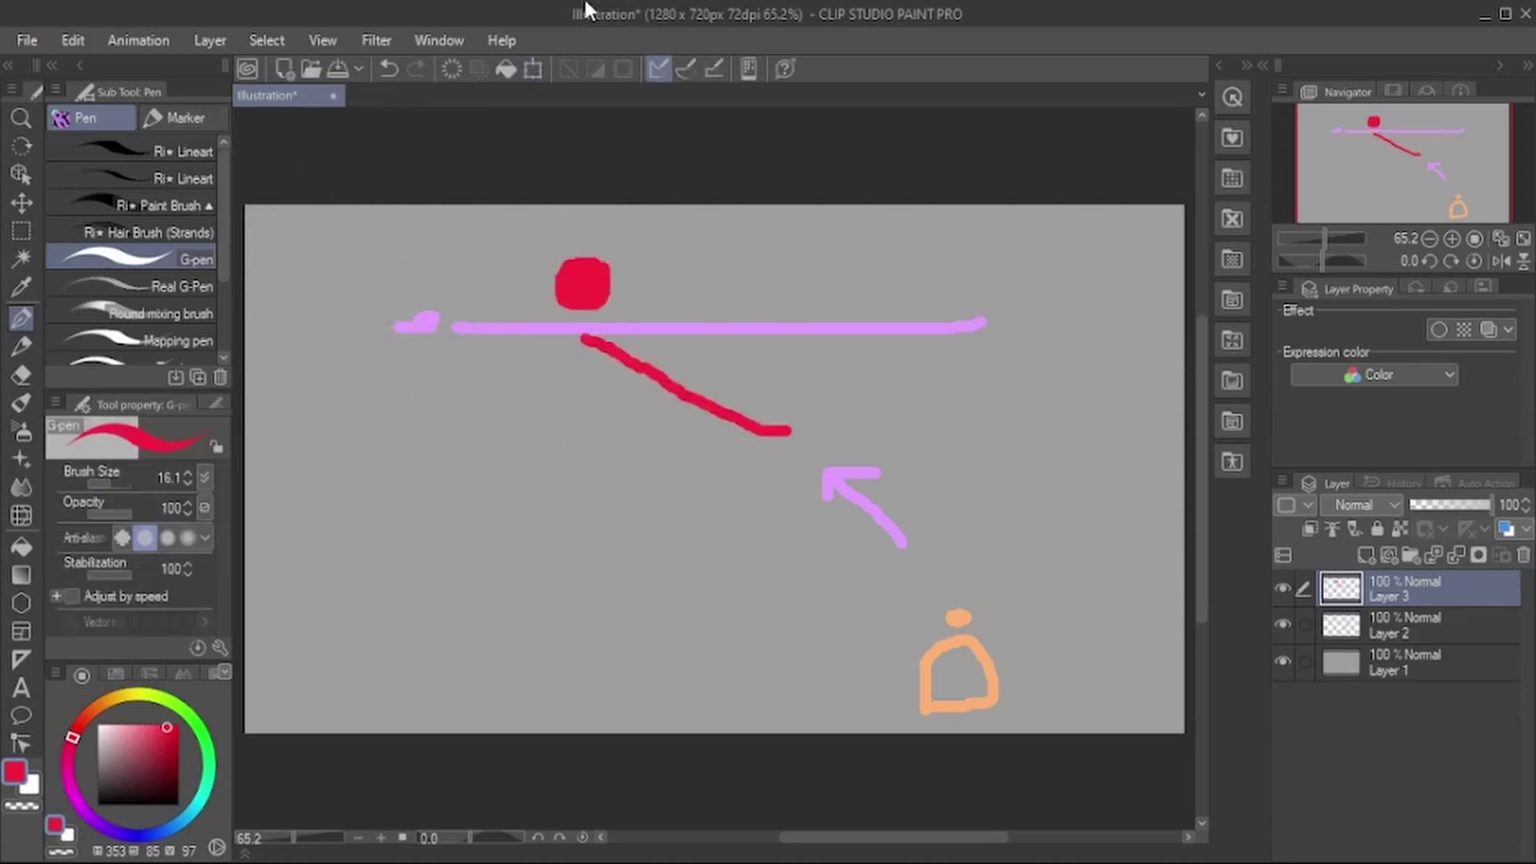
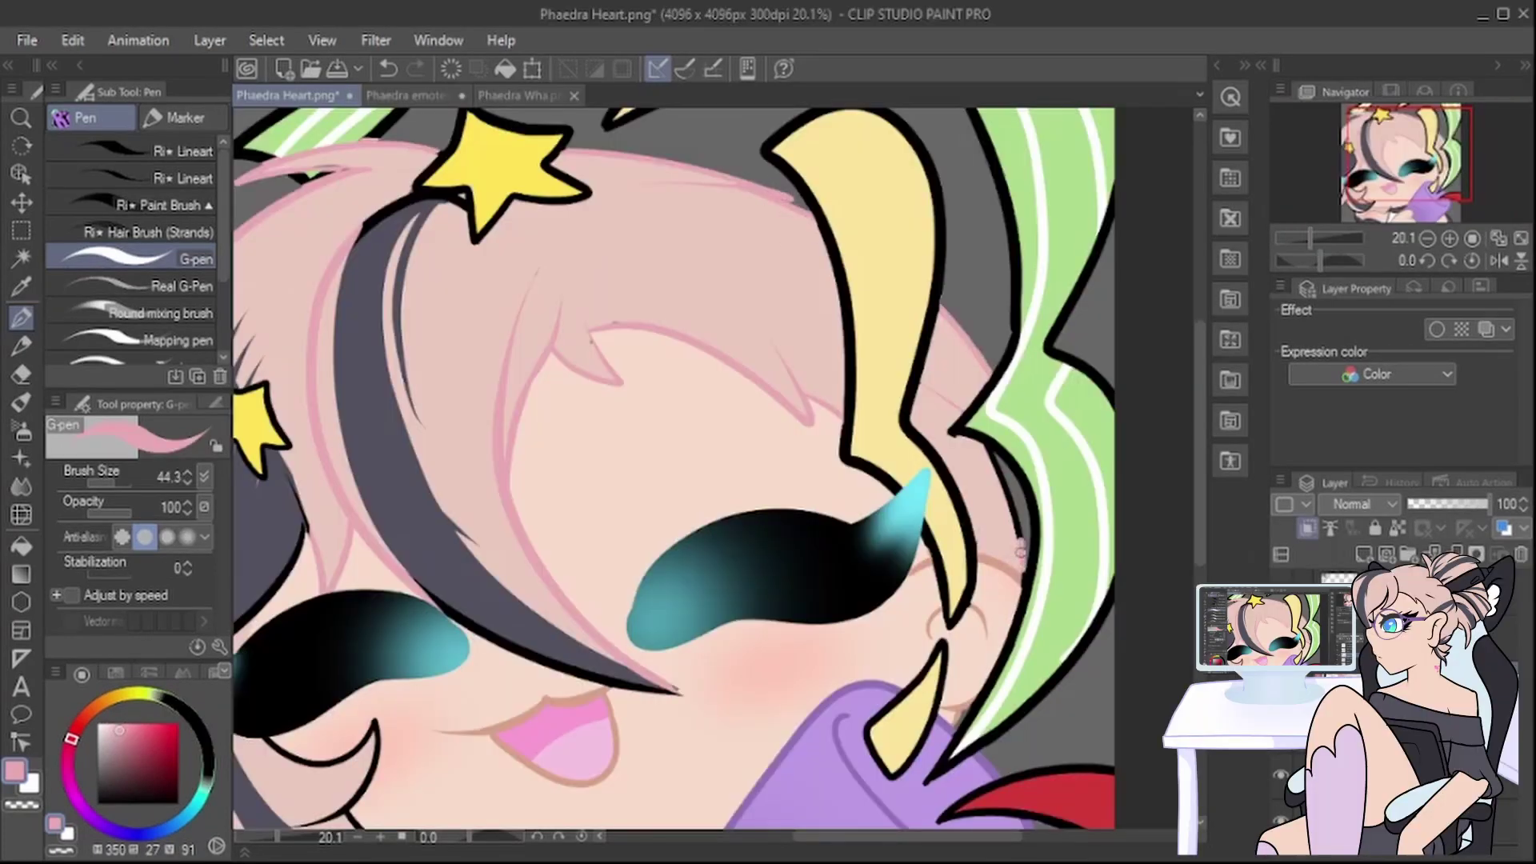
# Step: In Phaedra Heart.png, recolor the hair outline beside the green strand pink and cover the stray dark line at the bangs' tip with sampled skin color
pyautogui.moveTo(1021, 551); pyautogui.dragTo(994, 470)
pyautogui.scroll(5, 713, 714)
pyautogui.press('i')
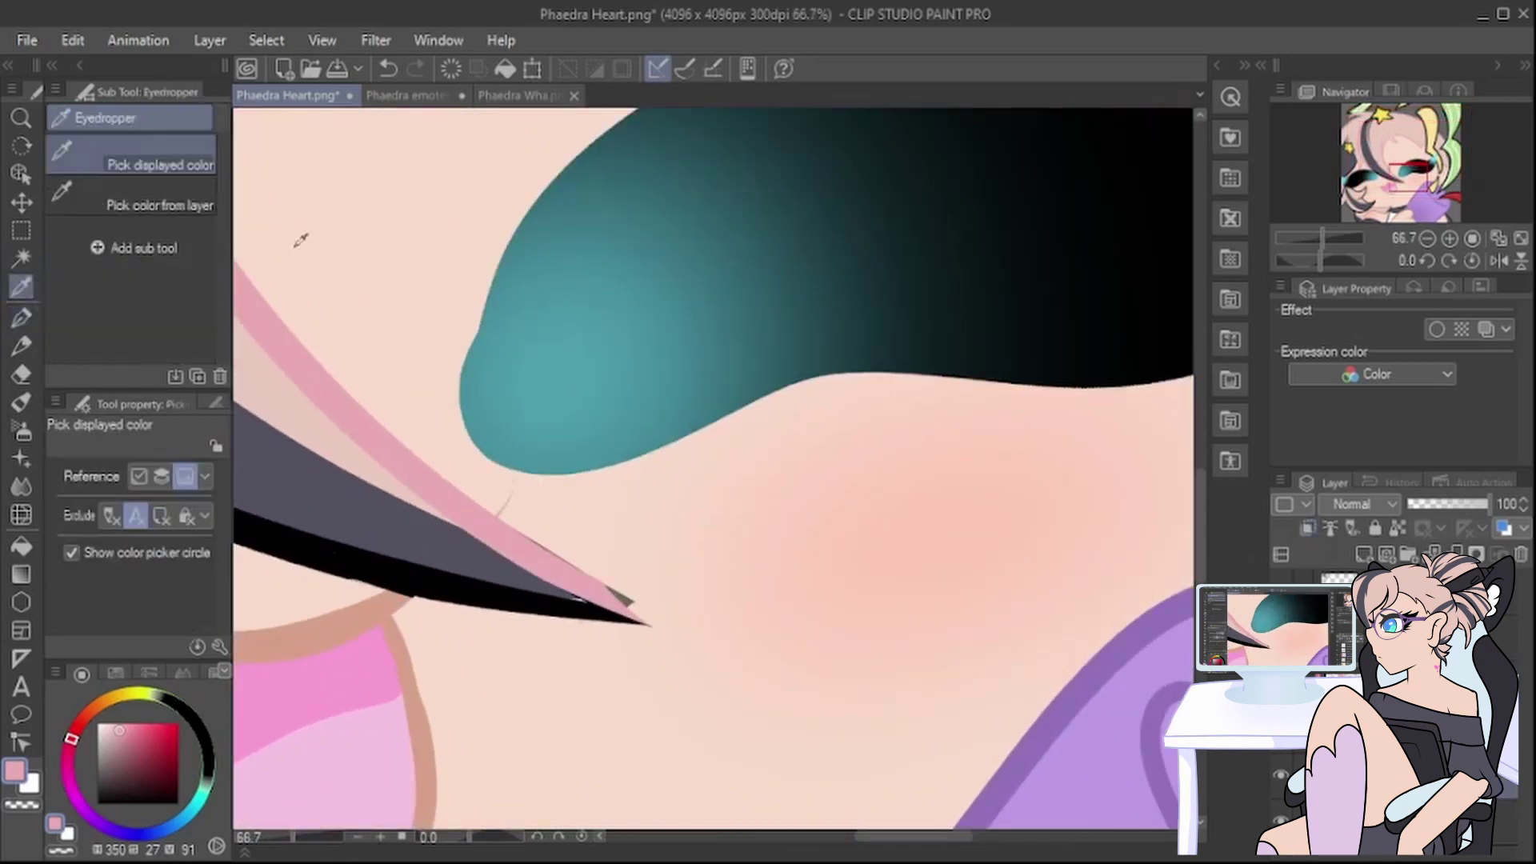
pyautogui.click(301, 240)
pyautogui.press('p')
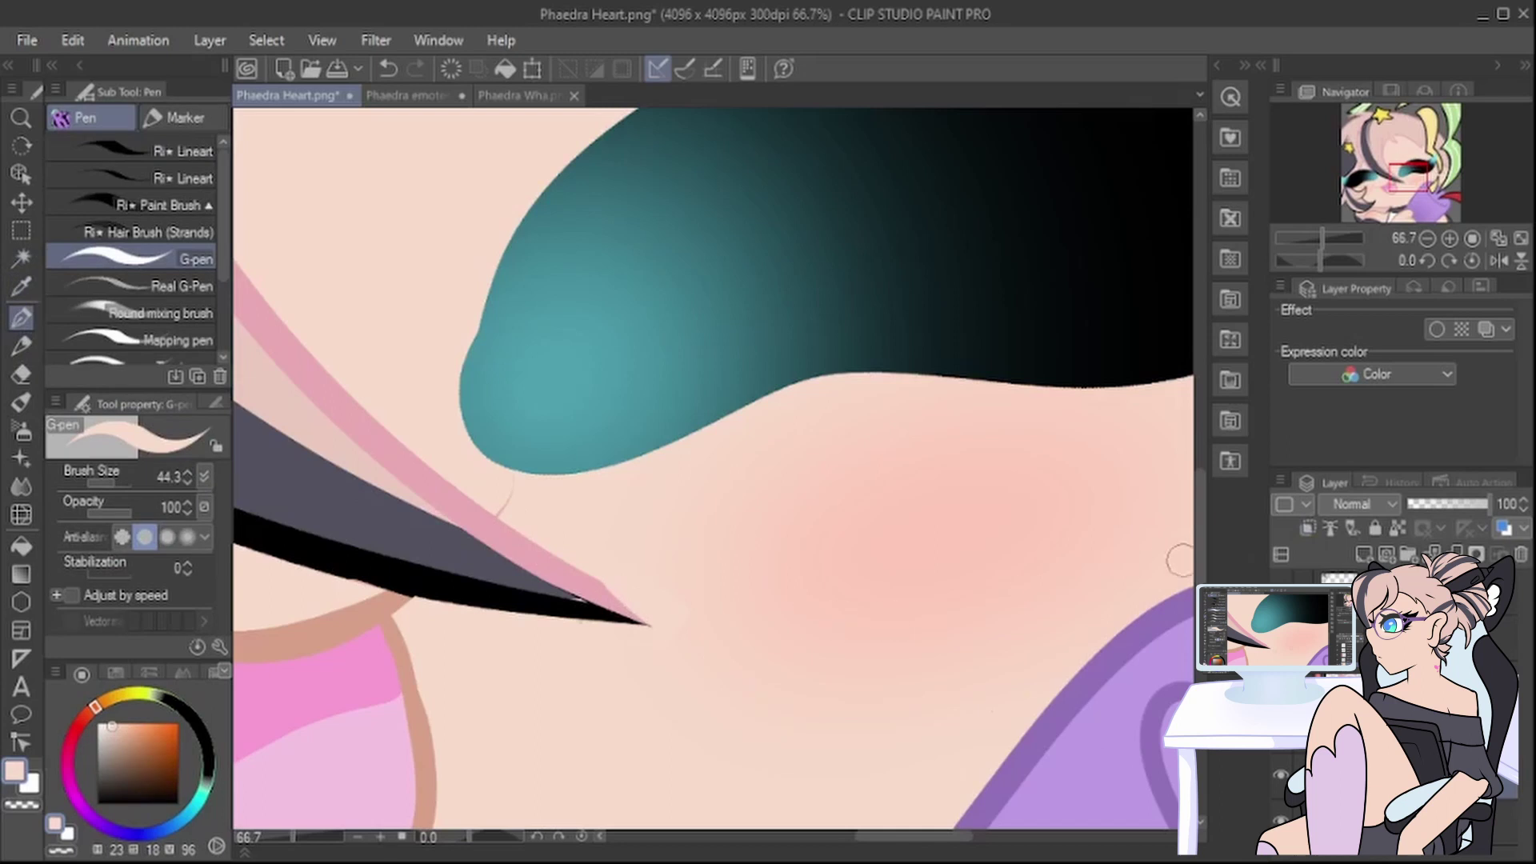
# Step: Paint over the leftover dark bits along the forehead bangs' pink outline with the sampled light hair color
pyautogui.moveTo(1200, 532); pyautogui.dragTo(1185, 376)
pyautogui.keyDown('alt'); pyautogui.click(341, 221); pyautogui.keyUp('alt')
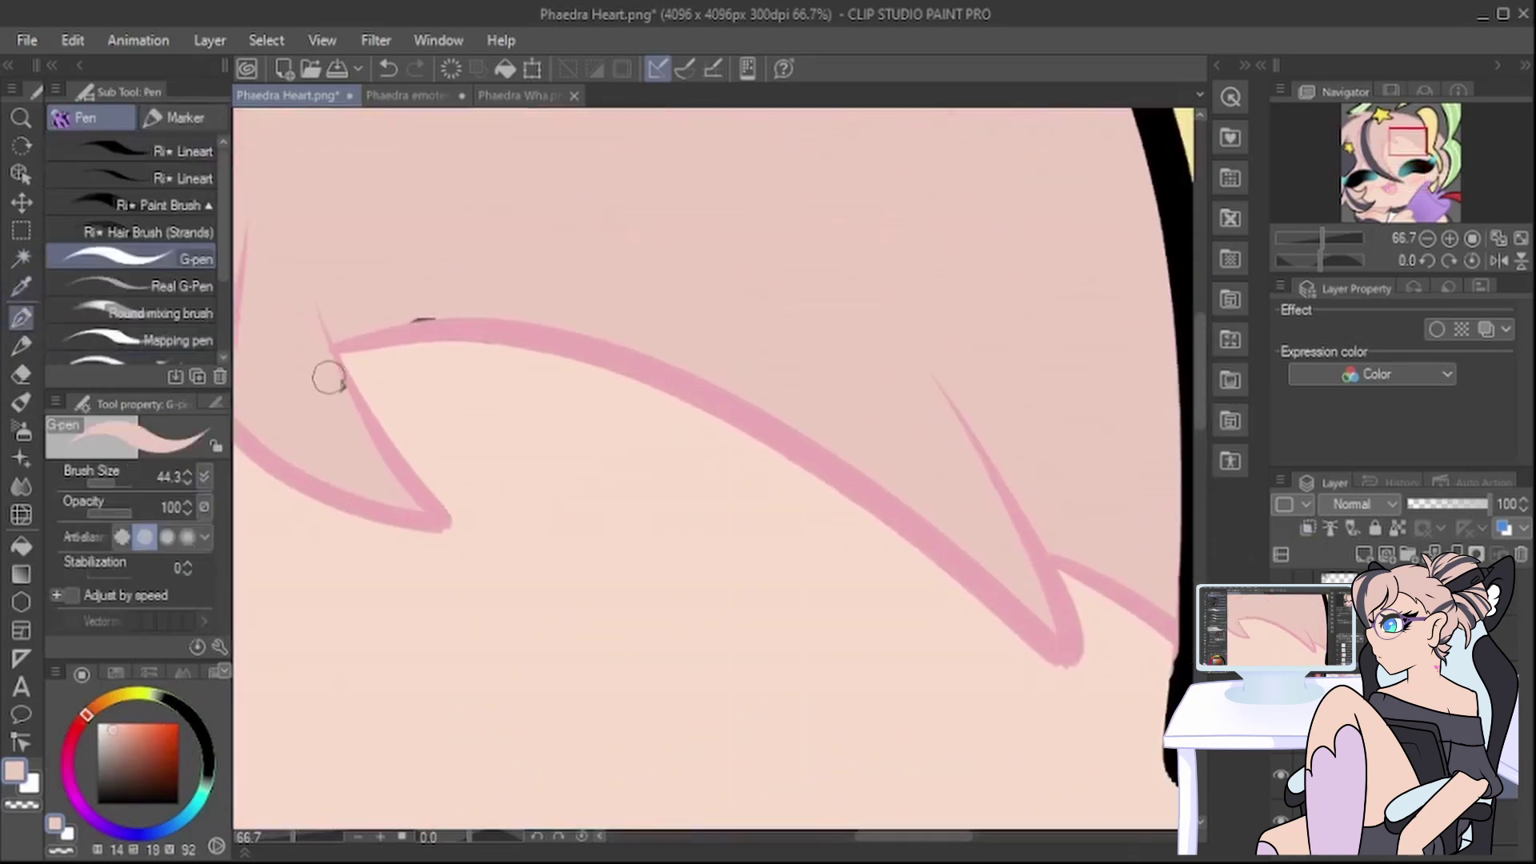
pyautogui.scroll(-5, 521, 312)
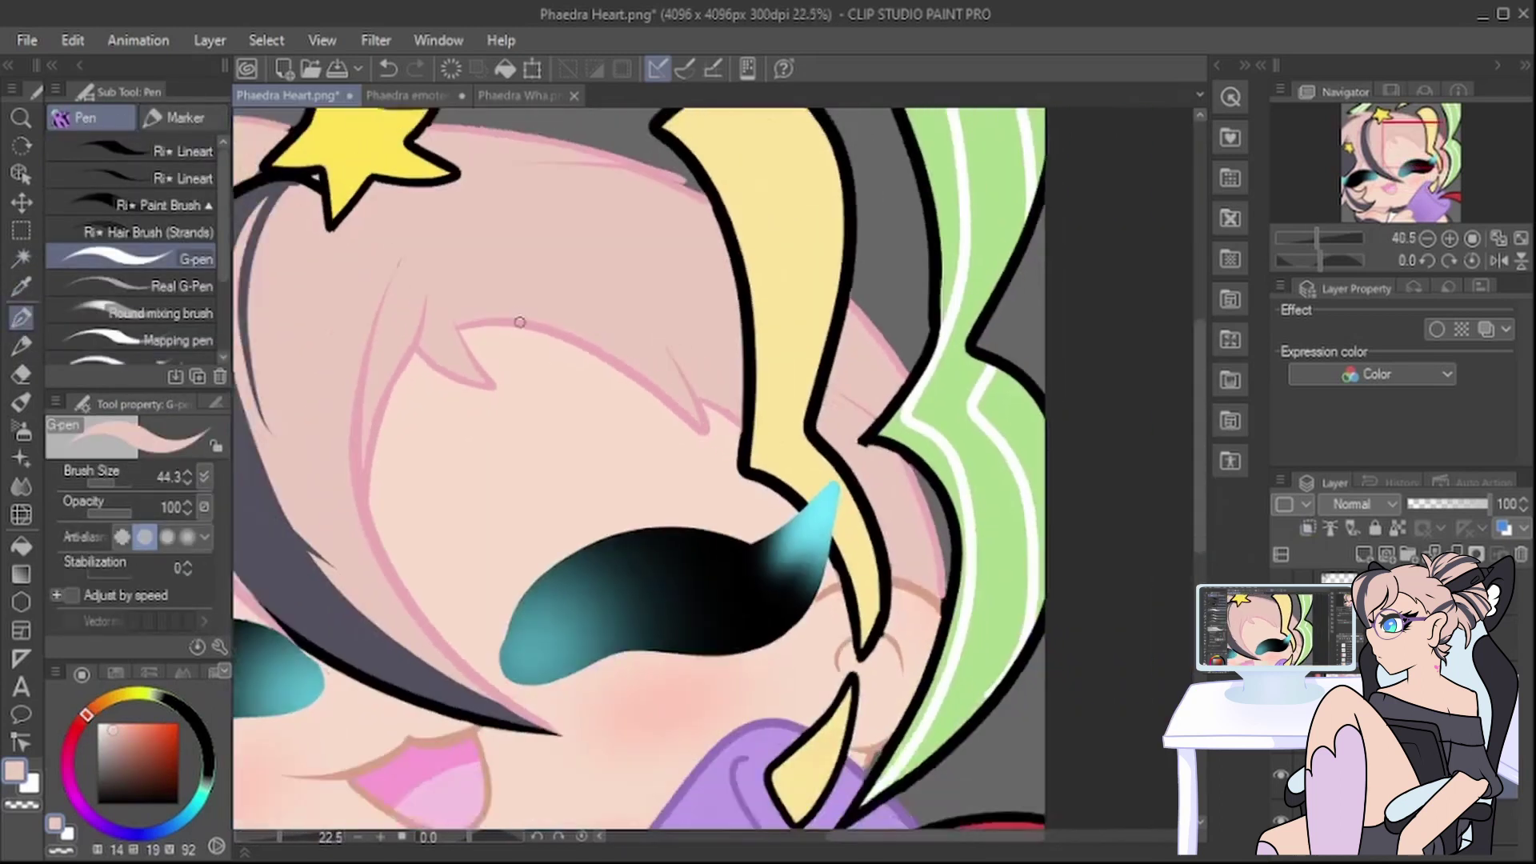
# Step: Recolor the black outlines of the light hair locks beside the cheek and neck with the sampled pink
pyautogui.scroll(-4, 520, 321)
pyautogui.scroll(2, 310, 510)
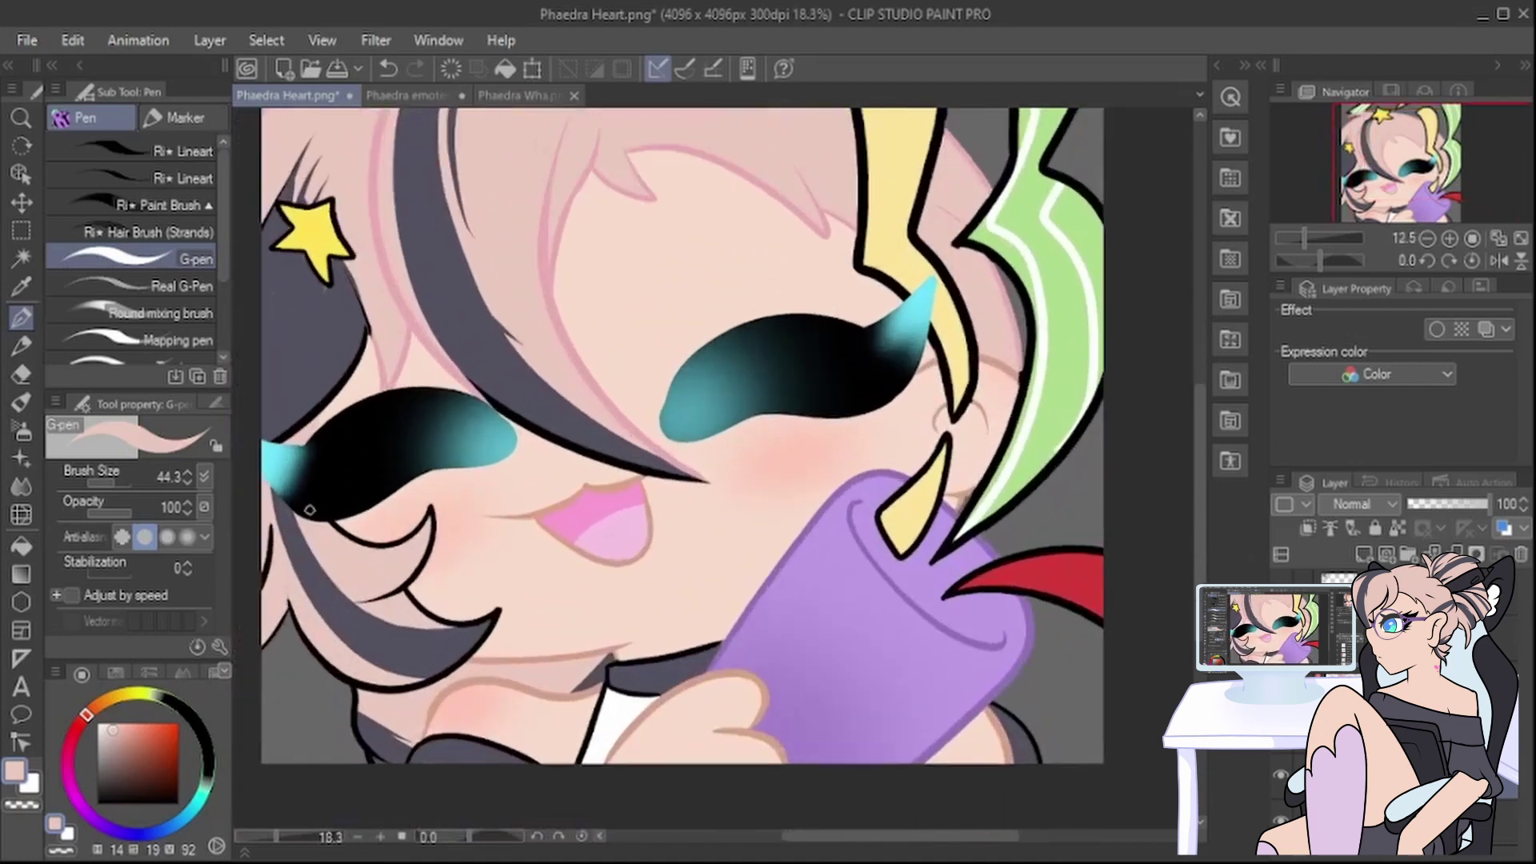
pyautogui.scroll(1, 309, 509)
pyautogui.click(21, 286)
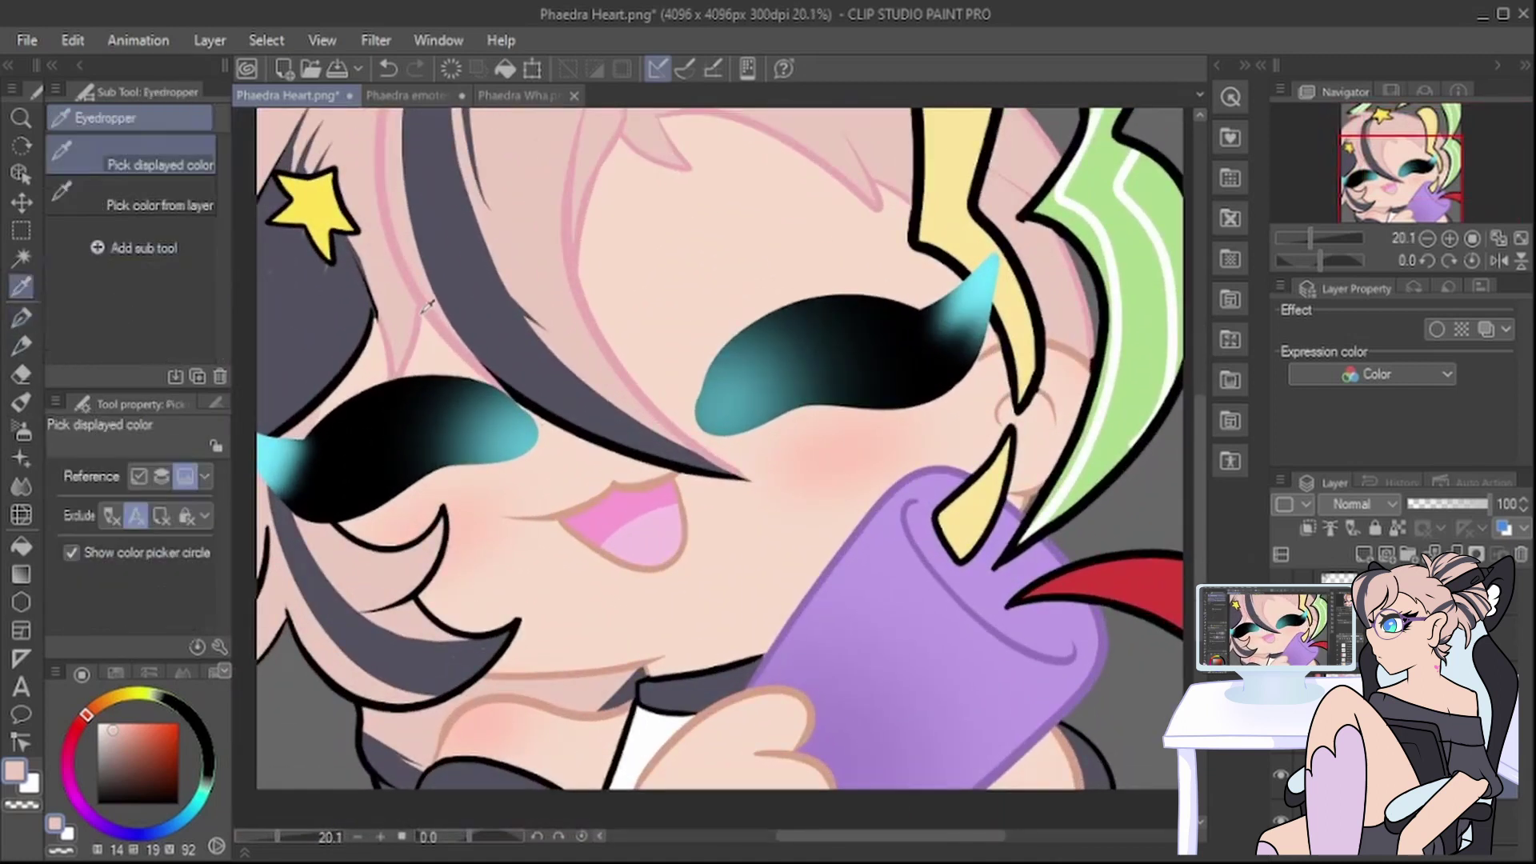
pyautogui.click(21, 318)
pyautogui.scroll(2, 467, 649)
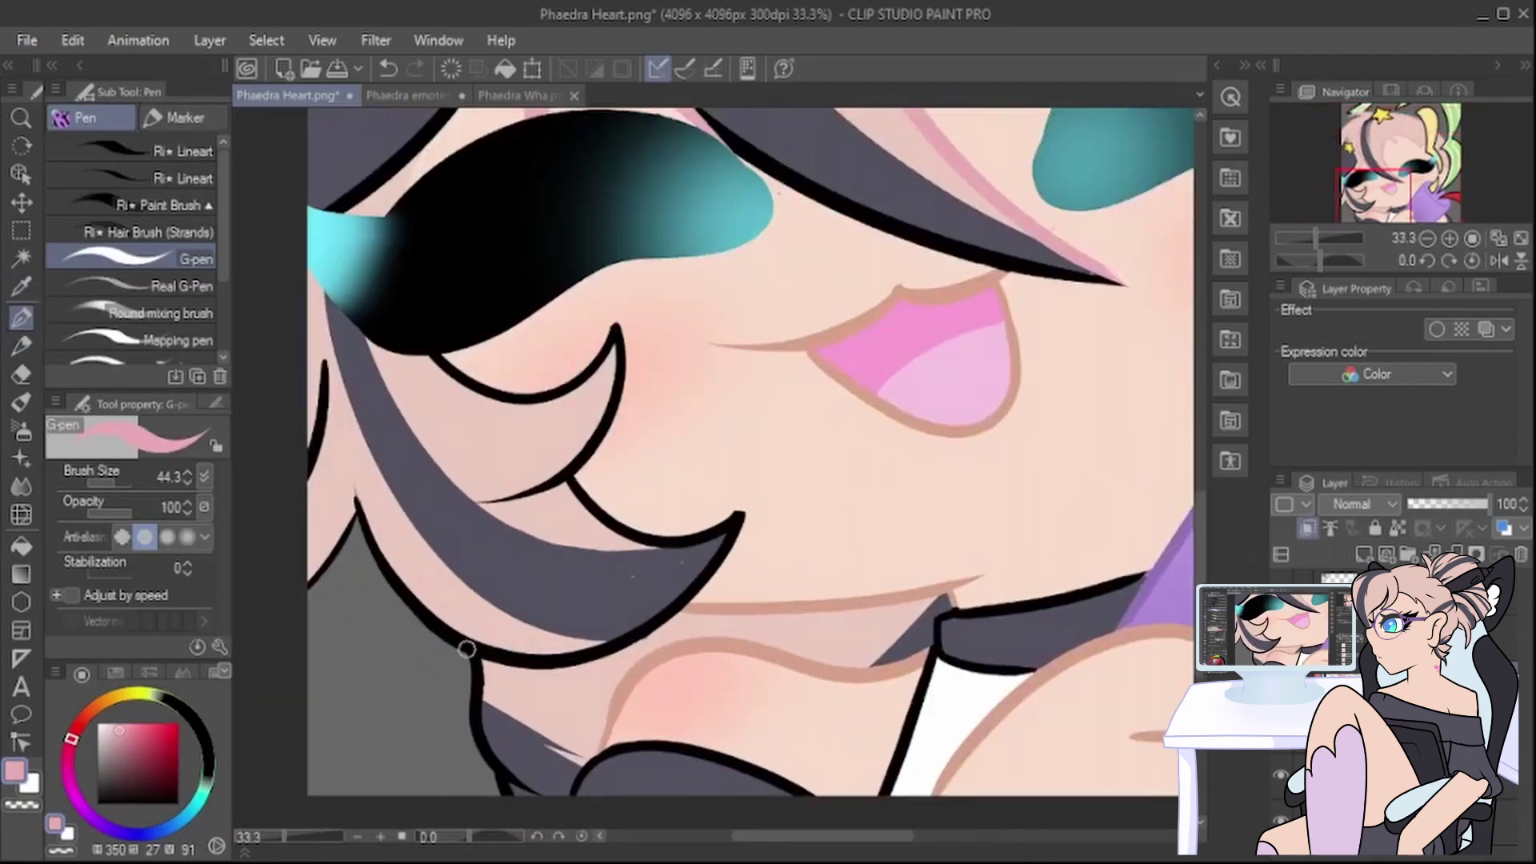
pyautogui.moveTo(474, 669)
pyautogui.mouseDown()
pyautogui.moveTo(372, 531)
pyautogui.moveTo(322, 553)
pyautogui.moveTo(310, 591)
pyautogui.mouseUp()
pyautogui.moveTo(324, 384)
pyautogui.mouseDown()
pyautogui.moveTo(324, 445)
pyautogui.moveTo(324, 352)
pyautogui.mouseUp()
pyautogui.moveTo(436, 360)
pyautogui.mouseDown()
pyautogui.moveTo(478, 388)
pyautogui.moveTo(587, 370)
pyautogui.moveTo(624, 316)
pyautogui.moveTo(602, 444)
pyautogui.moveTo(539, 499)
pyautogui.moveTo(494, 499)
pyautogui.moveTo(568, 480)
pyautogui.moveTo(657, 526)
pyautogui.moveTo(600, 528)
pyautogui.moveTo(724, 519)
pyautogui.mouseUp()
pyautogui.moveTo(481, 638)
pyautogui.mouseDown()
pyautogui.moveTo(551, 679)
pyautogui.moveTo(493, 646)
pyautogui.moveTo(577, 652)
pyautogui.mouseUp()
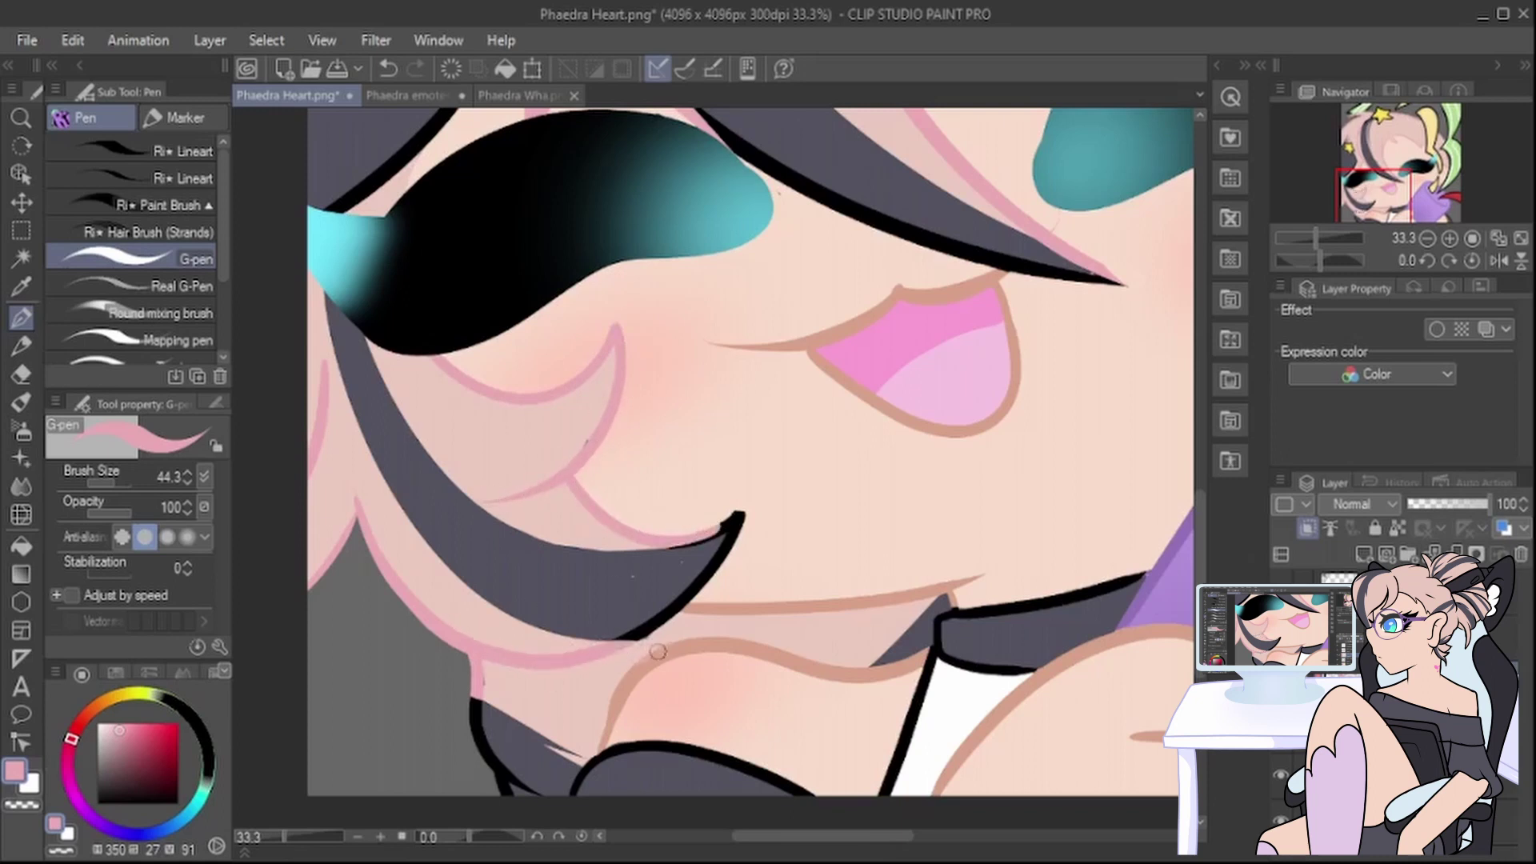
# Step: Touch up where the lower side lock meets the shoulder using the sampled tan outline color and light hair color
pyautogui.click(21, 286)
pyautogui.click(737, 609)
pyautogui.click(21, 318)
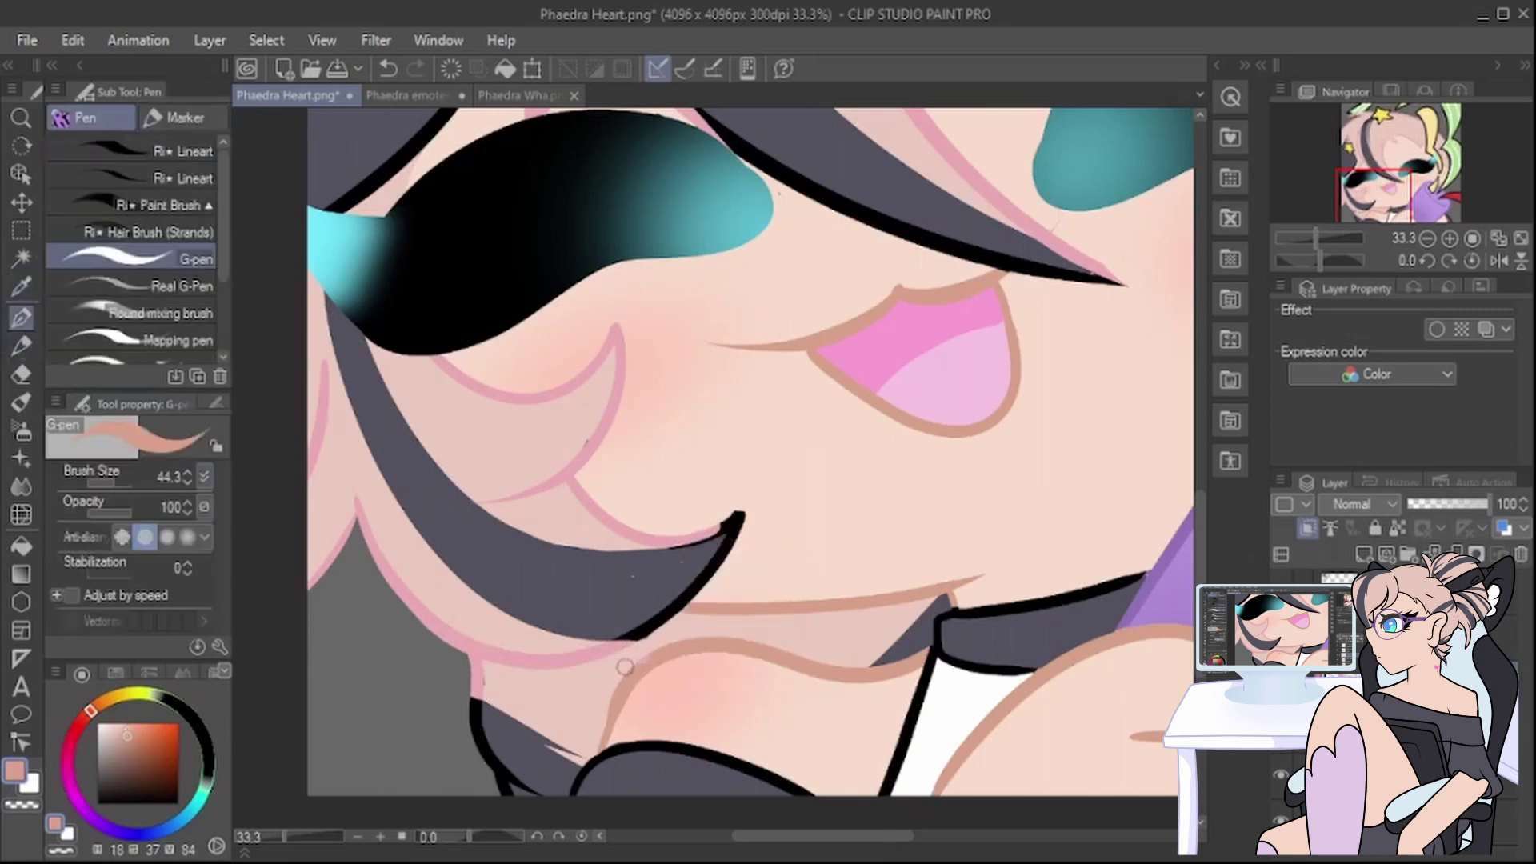
pyautogui.click(21, 285)
pyautogui.click(519, 422)
pyautogui.click(1416, 780)
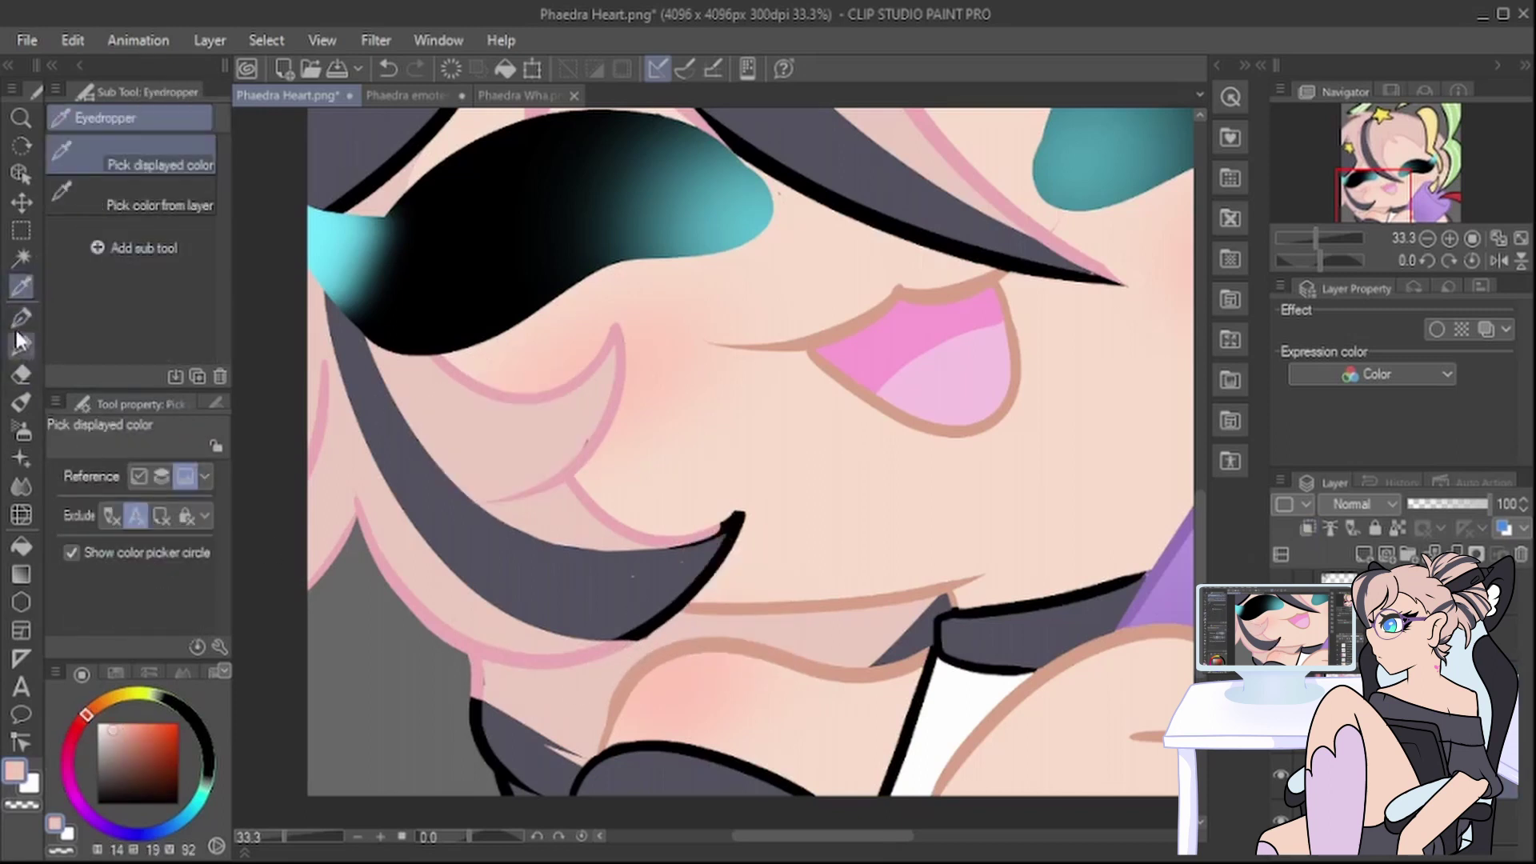
pyautogui.click(20, 319)
# Step: Sample dark navy from the reference image's hair and recolor the dark streak's outline under the large star and the dark hair edge by the small star
pyautogui.press('i')
pyautogui.scroll(8, 750, 470)
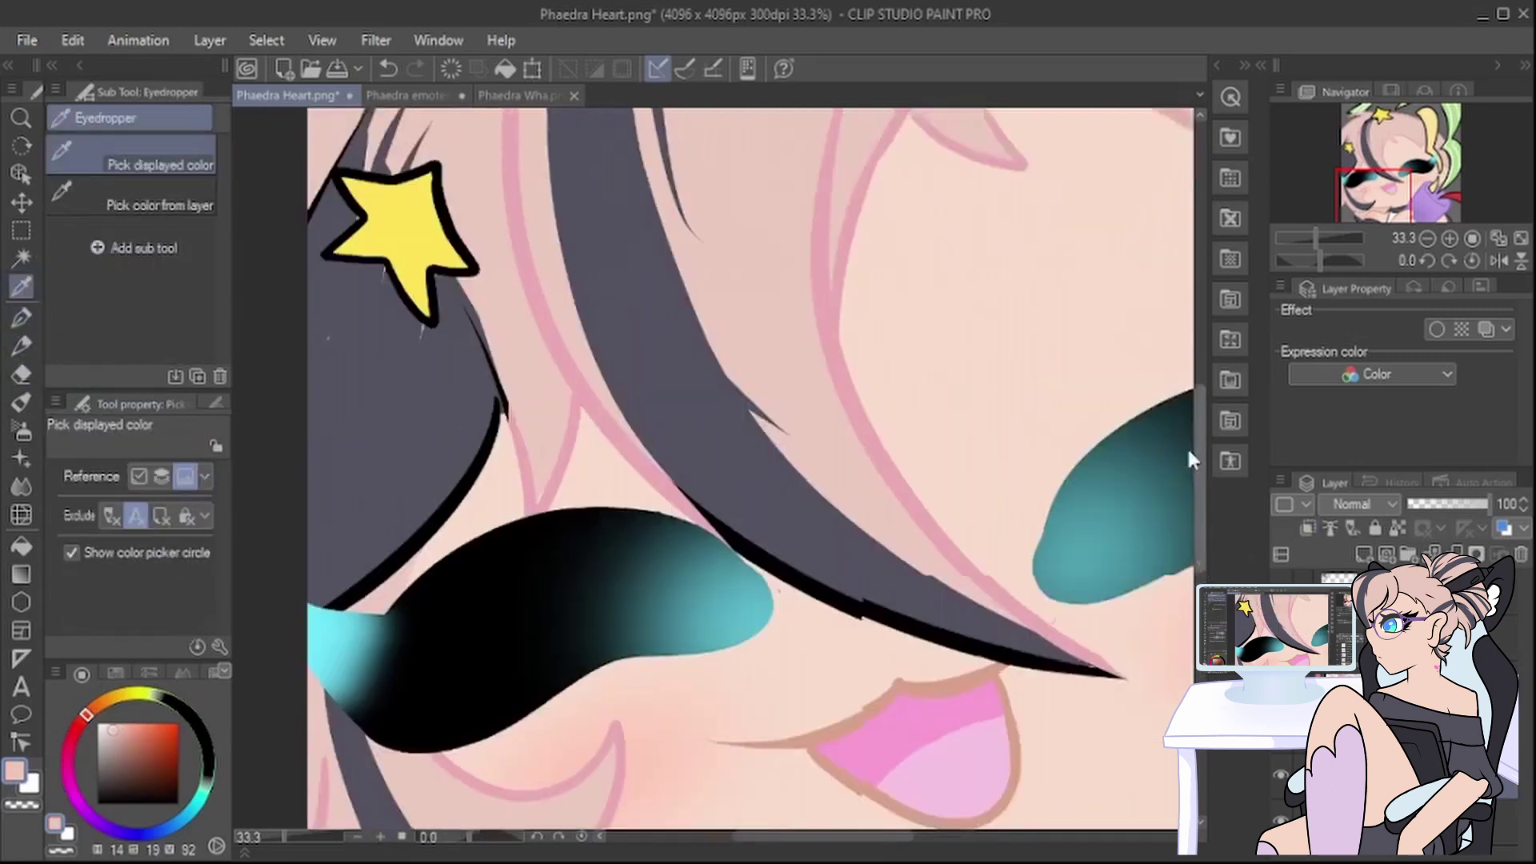
pyautogui.click(1416, 593)
pyautogui.click(1281, 593)
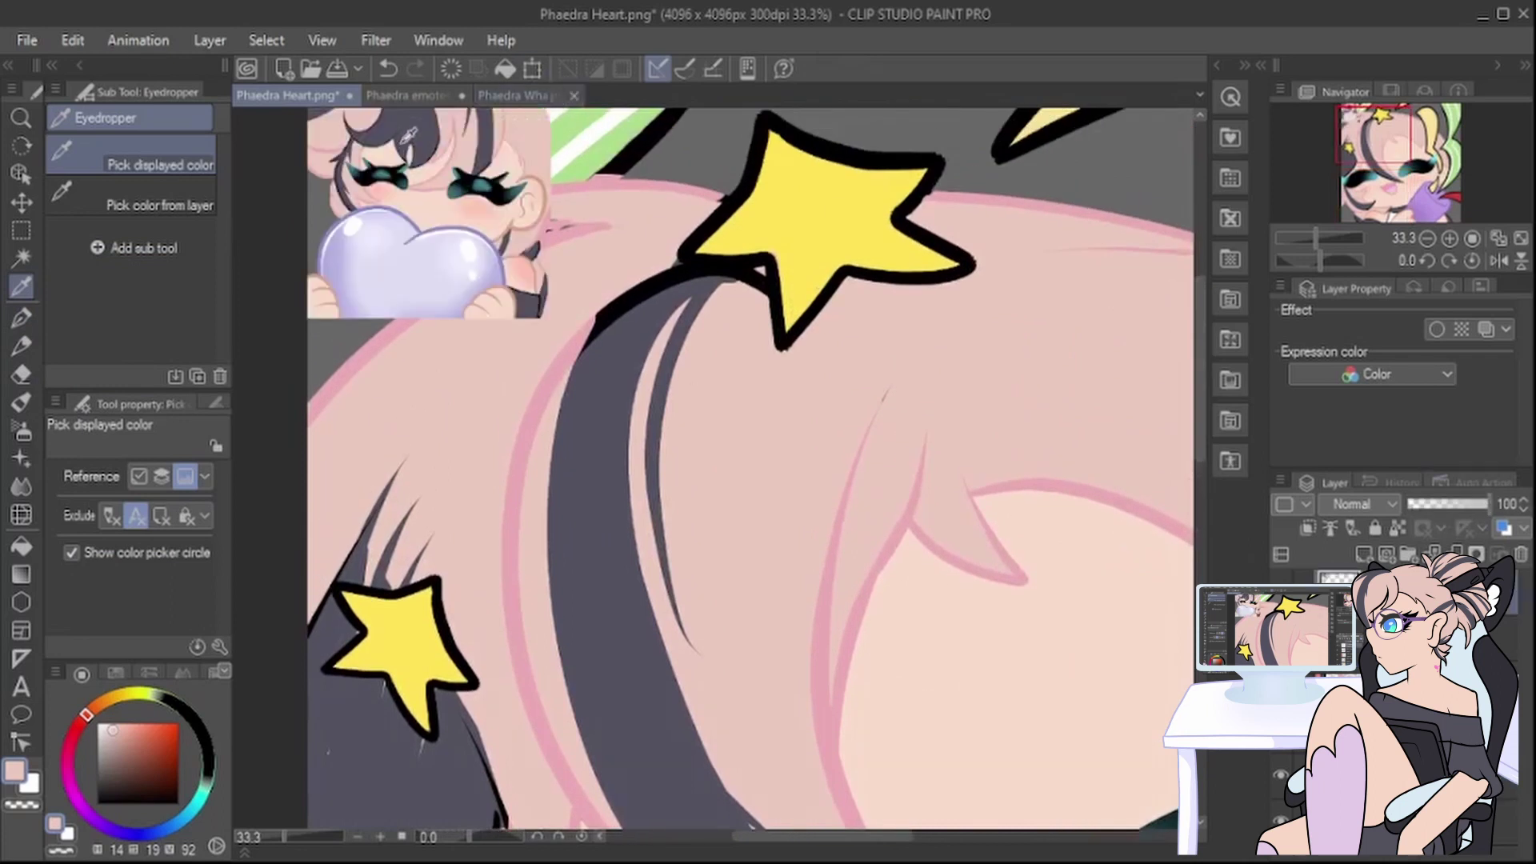
pyautogui.click(360, 128)
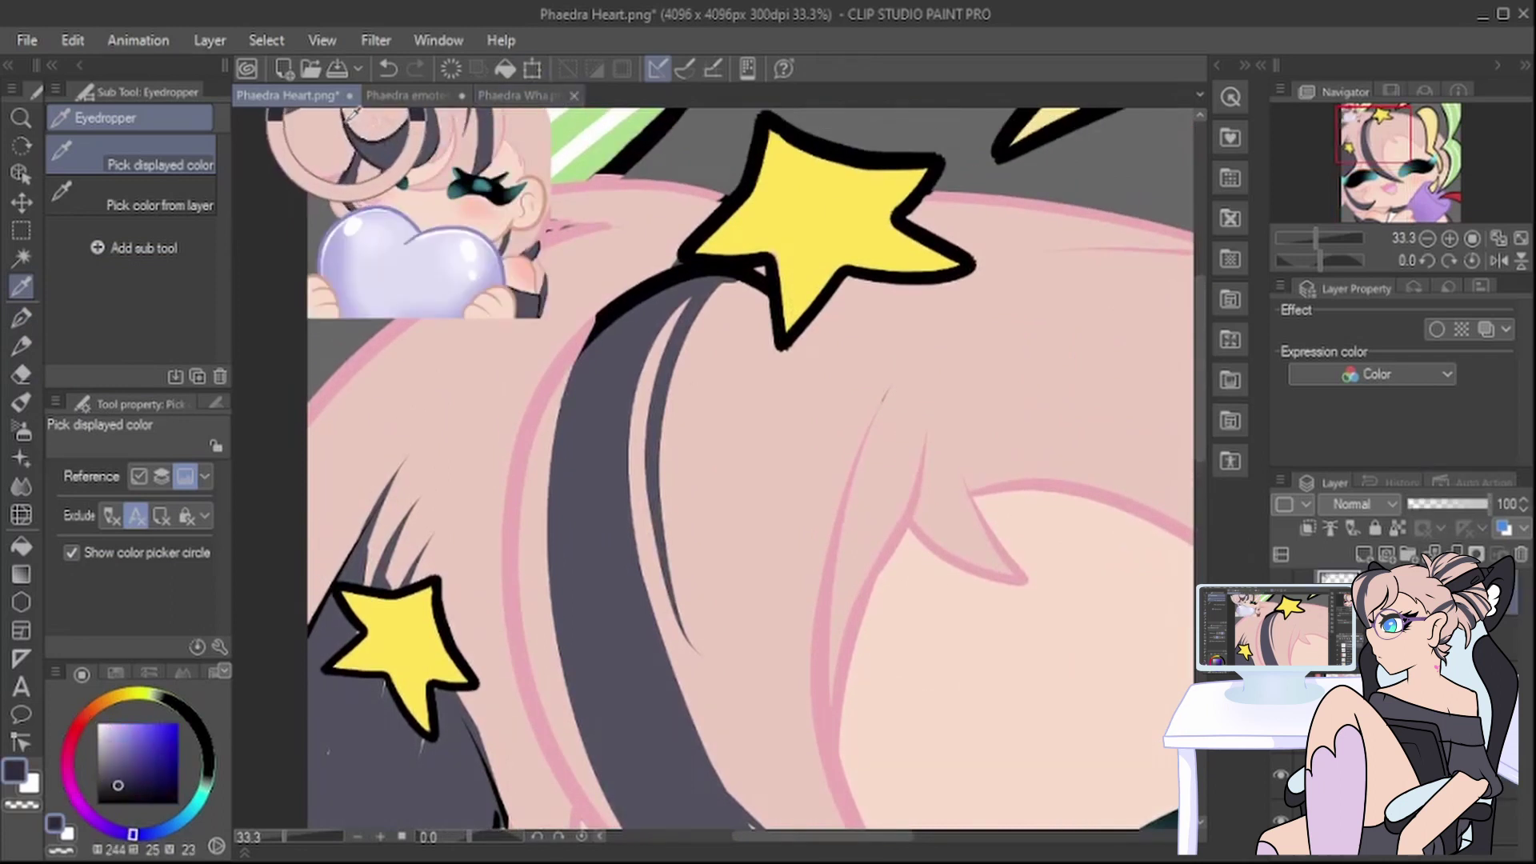
pyautogui.press('p')
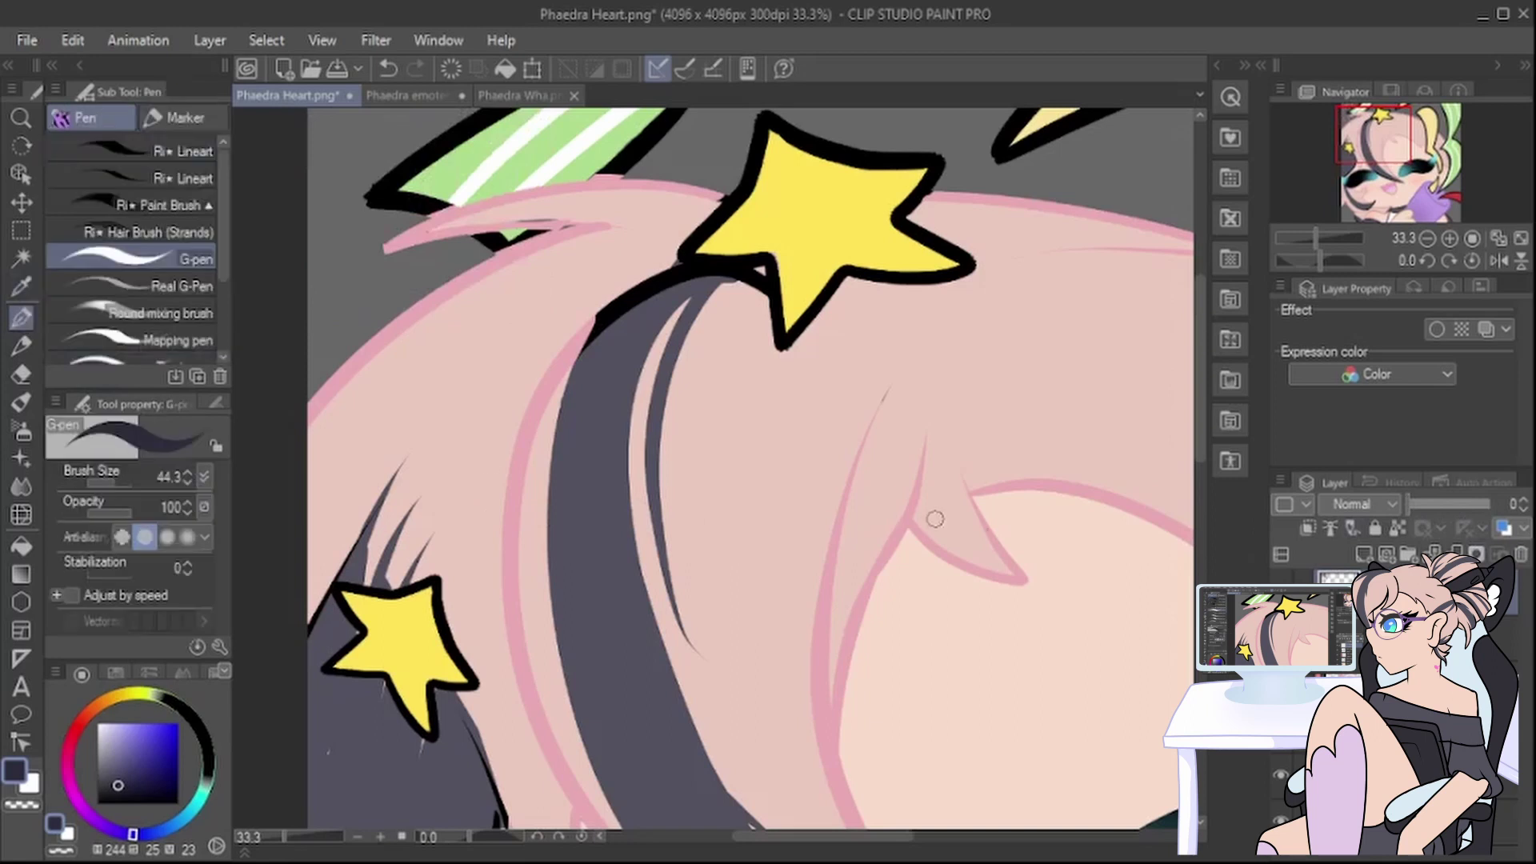
pyautogui.moveTo(590, 353)
pyautogui.mouseDown()
pyautogui.moveTo(701, 238)
pyautogui.moveTo(697, 276)
pyautogui.moveTo(747, 273)
pyautogui.moveTo(631, 297)
pyautogui.moveTo(654, 299)
pyautogui.moveTo(669, 260)
pyautogui.moveTo(579, 401)
pyautogui.mouseUp()
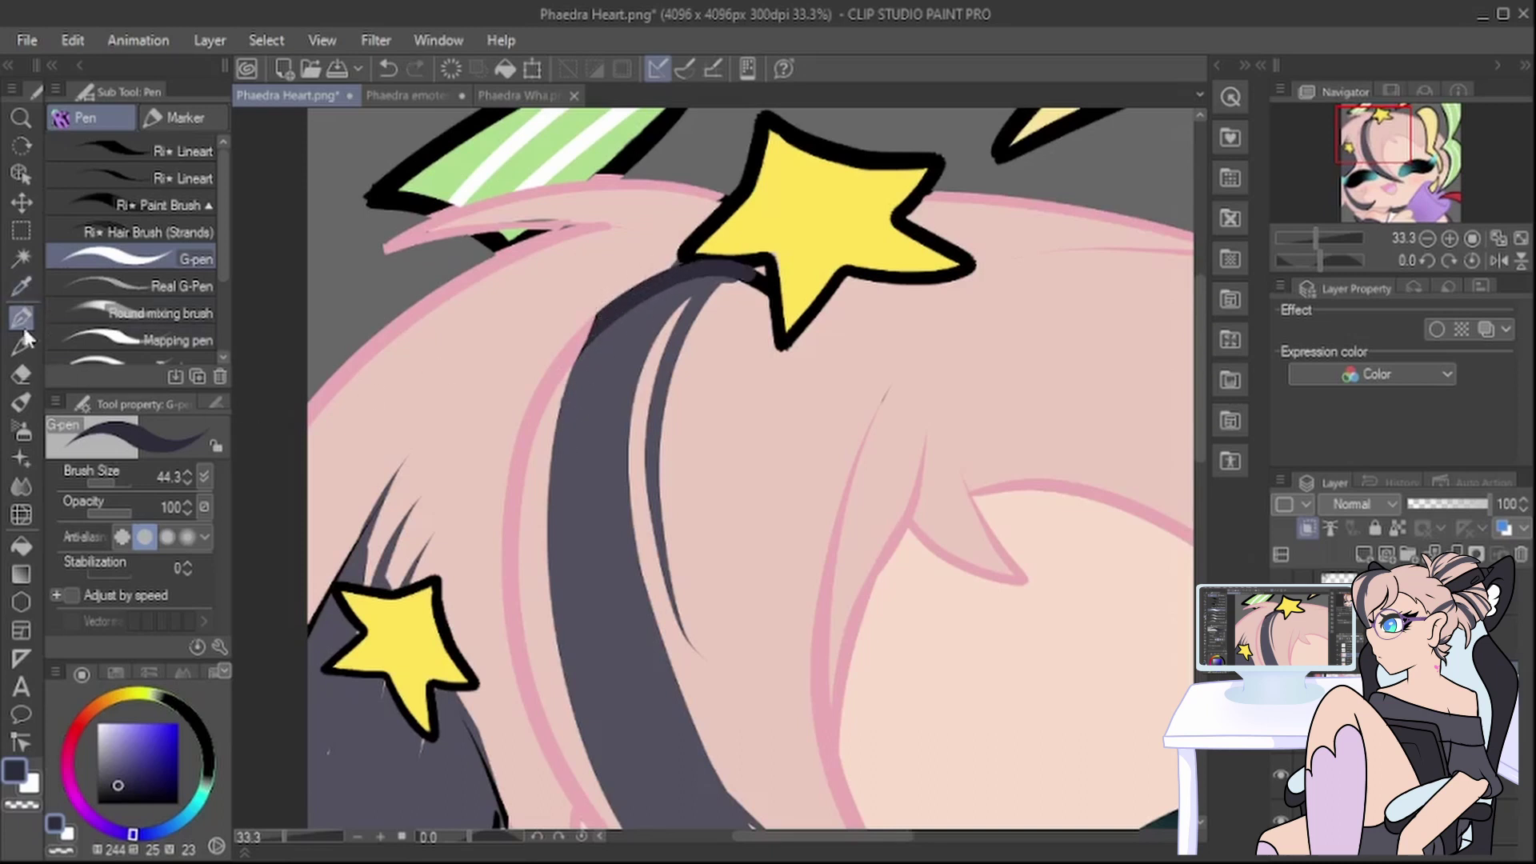
pyautogui.moveTo(336, 568); pyautogui.dragTo(310, 631)
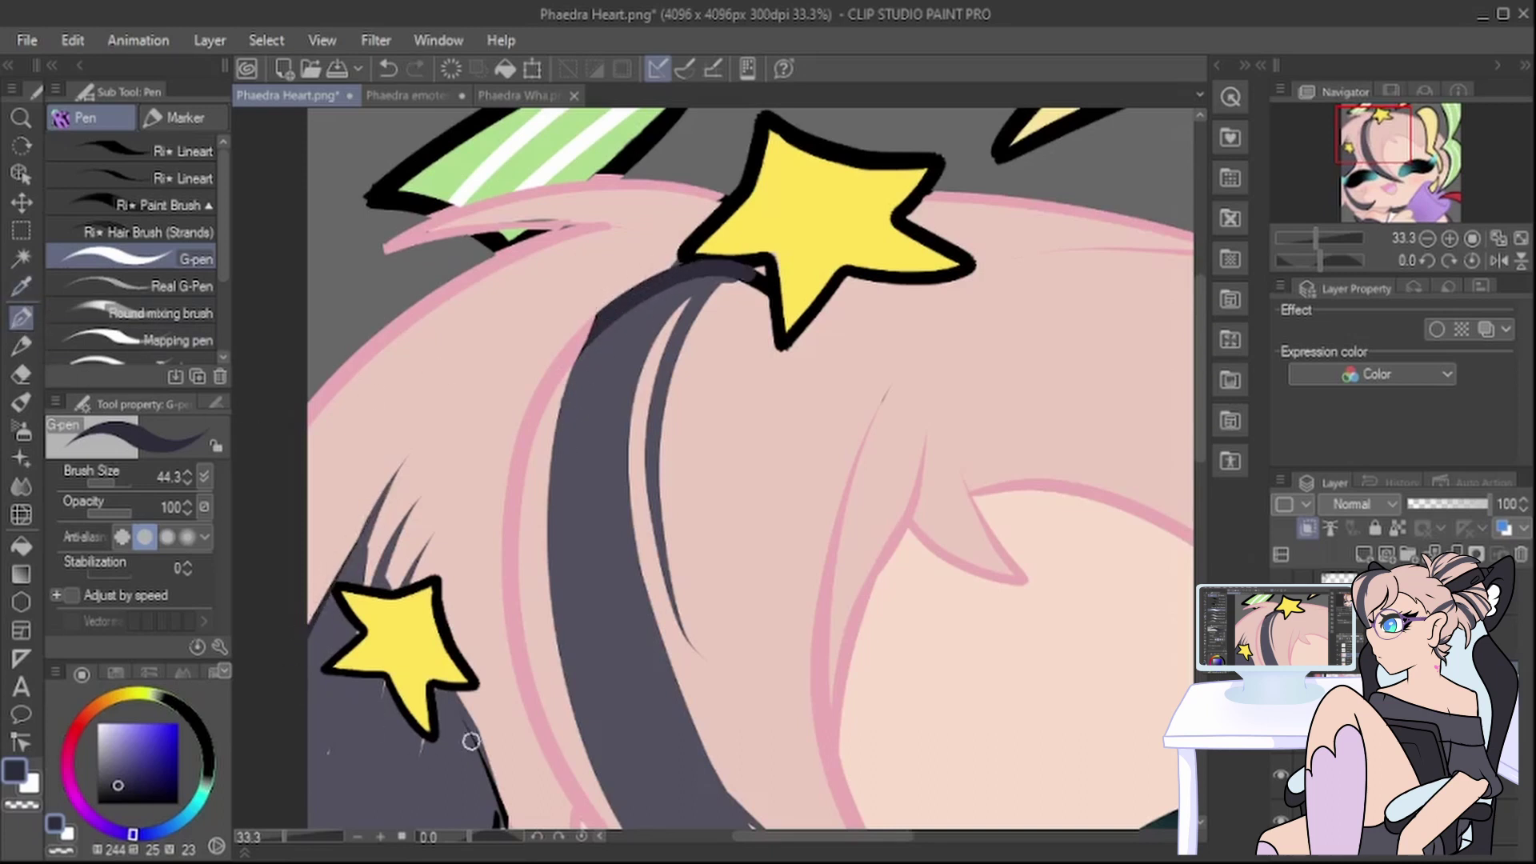
# Step: Cover the stray dark line inside the hair tuft beside the green strand with the sampled light hair color
pyautogui.keyDown('alt'); pyautogui.click(490, 771); pyautogui.keyUp('alt')
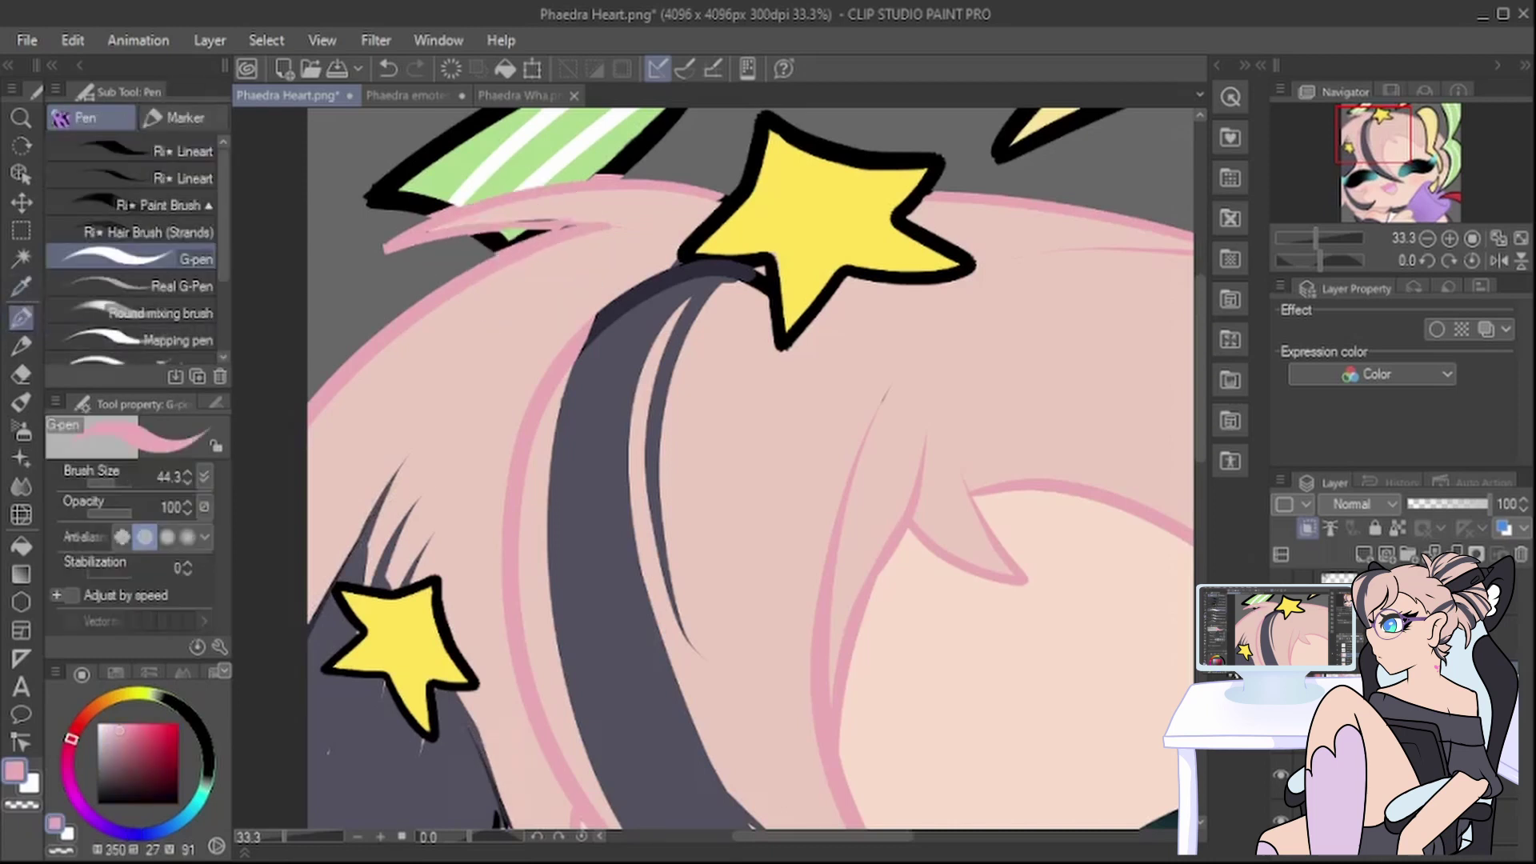
pyautogui.moveTo(512, 218); pyautogui.dragTo(560, 215)
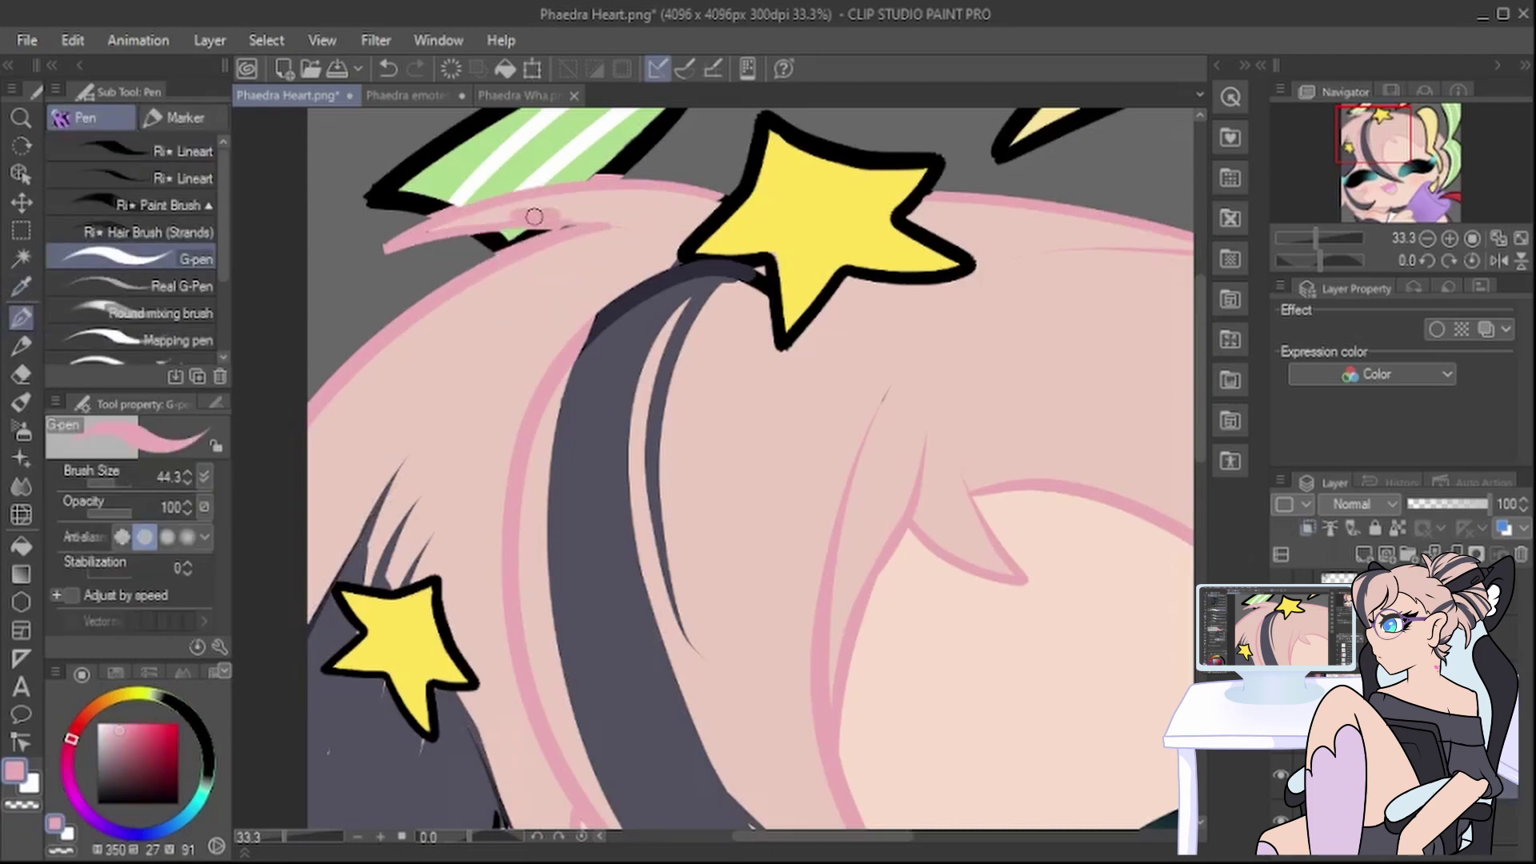
pyautogui.click(387, 71)
pyautogui.keyDown('alt'); pyautogui.click(475, 220); pyautogui.keyUp('alt')
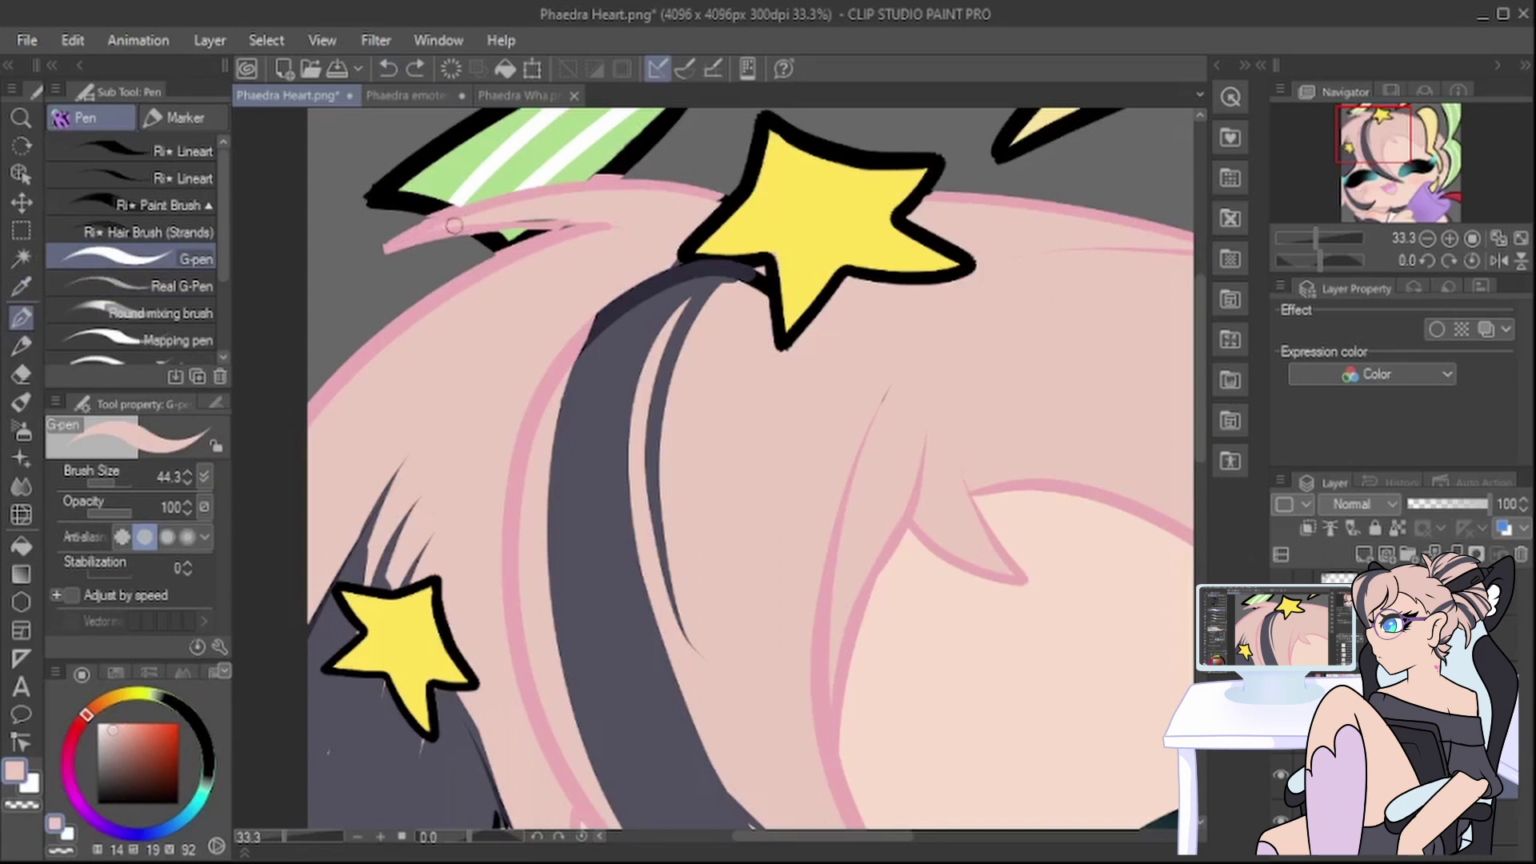
pyautogui.moveTo(496, 219); pyautogui.dragTo(576, 219)
# Step: Recolor the black lower outline of the dark bang streak down to its tip with the sampled dark navy
pyautogui.click(21, 287)
pyautogui.click(622, 302)
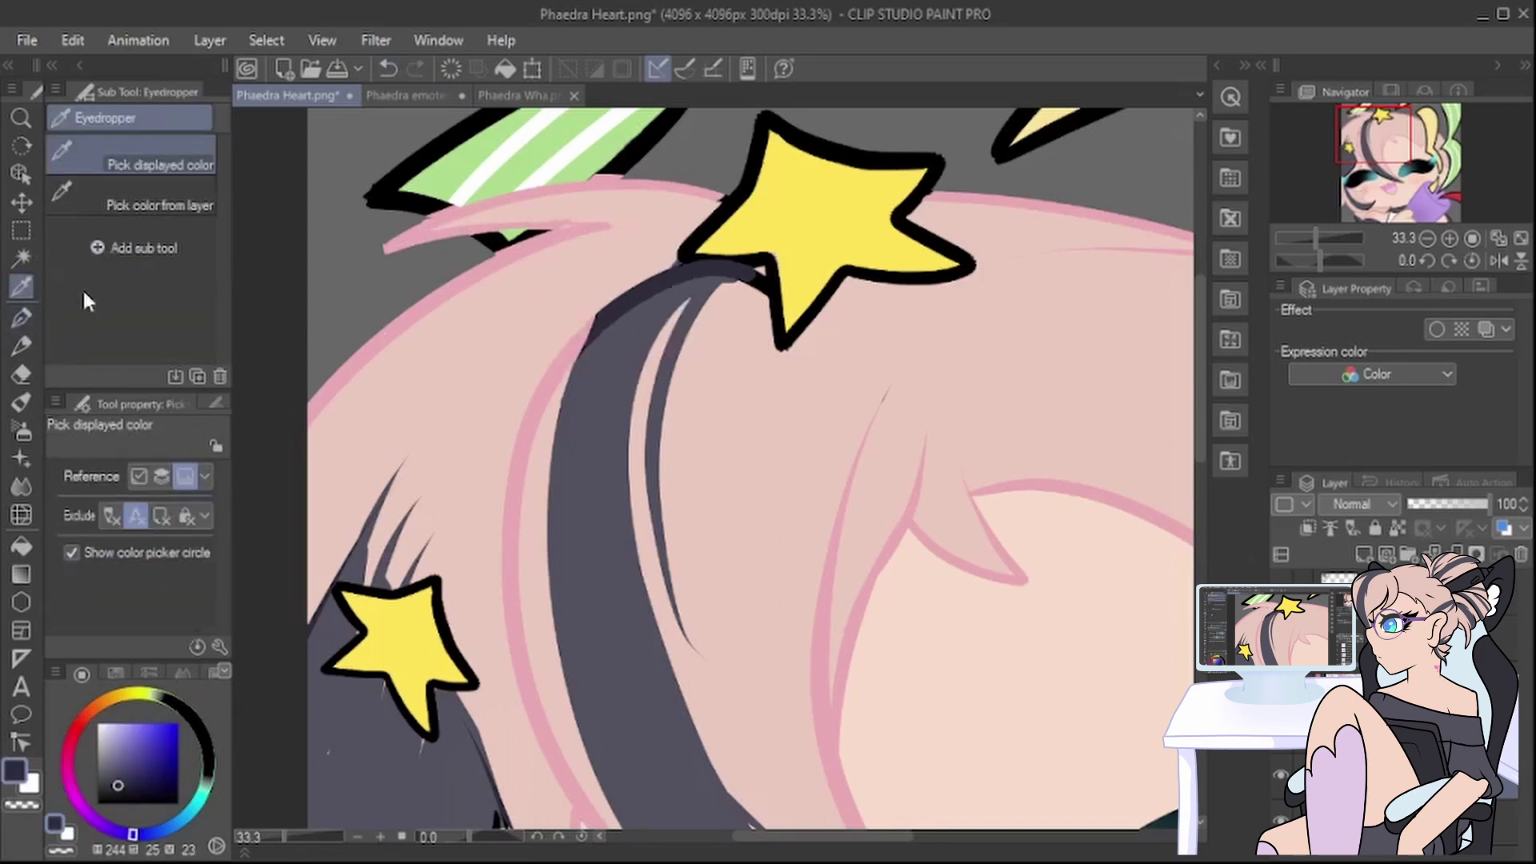
pyautogui.click(21, 318)
pyautogui.moveTo(1202, 468); pyautogui.dragTo(1203, 596)
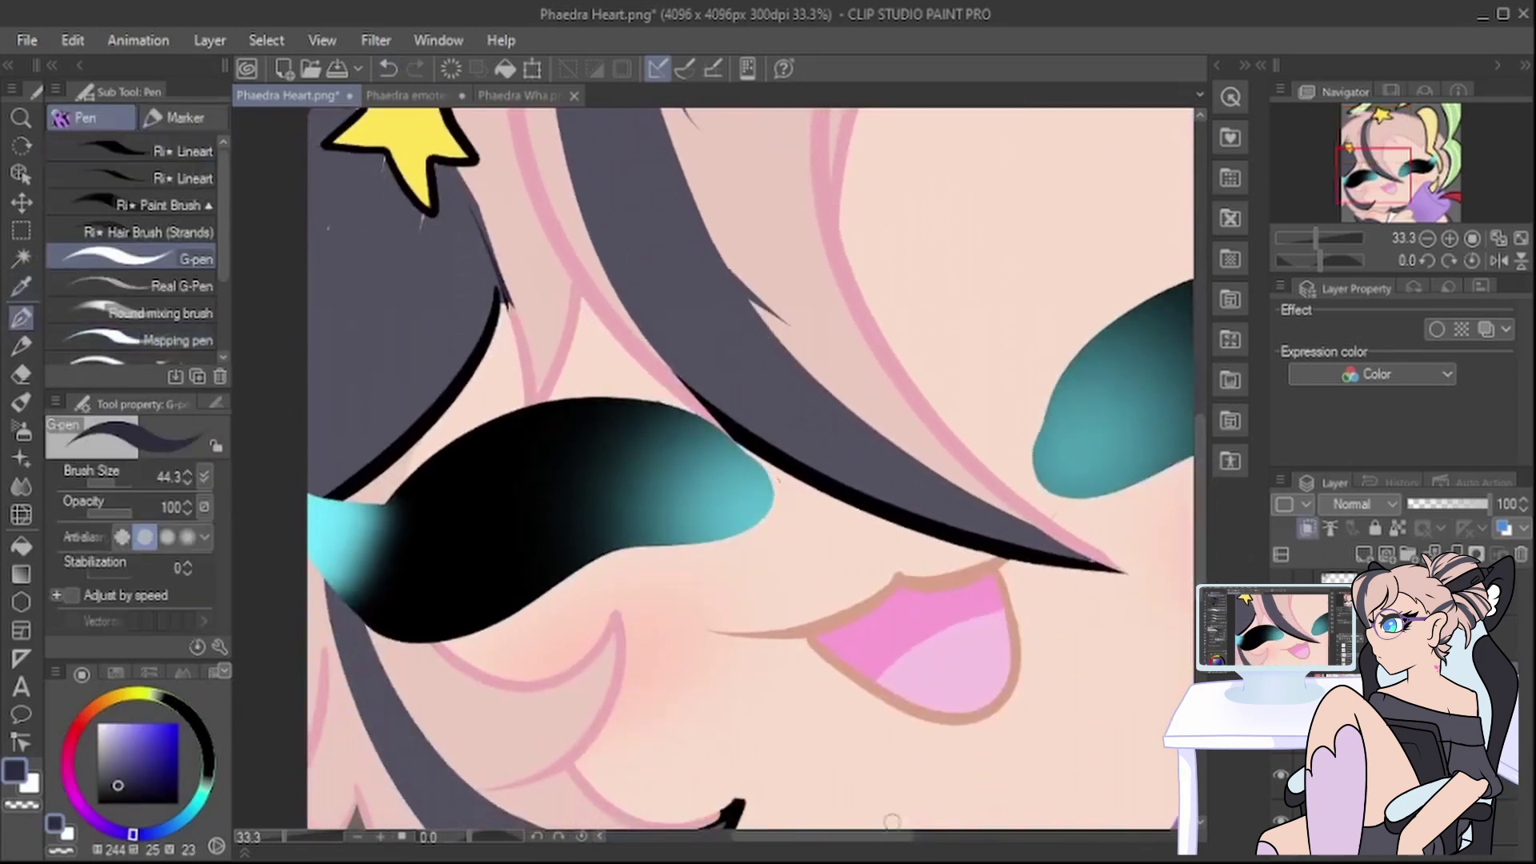
pyautogui.moveTo(890, 837); pyautogui.dragTo(938, 837)
pyautogui.moveTo(436, 370); pyautogui.dragTo(524, 464)
pyautogui.moveTo(477, 405)
pyautogui.mouseDown()
pyautogui.moveTo(505, 435)
pyautogui.moveTo(677, 512)
pyautogui.moveTo(611, 502)
pyautogui.moveTo(822, 563)
pyautogui.moveTo(777, 565)
pyautogui.moveTo(876, 572)
pyautogui.mouseUp()
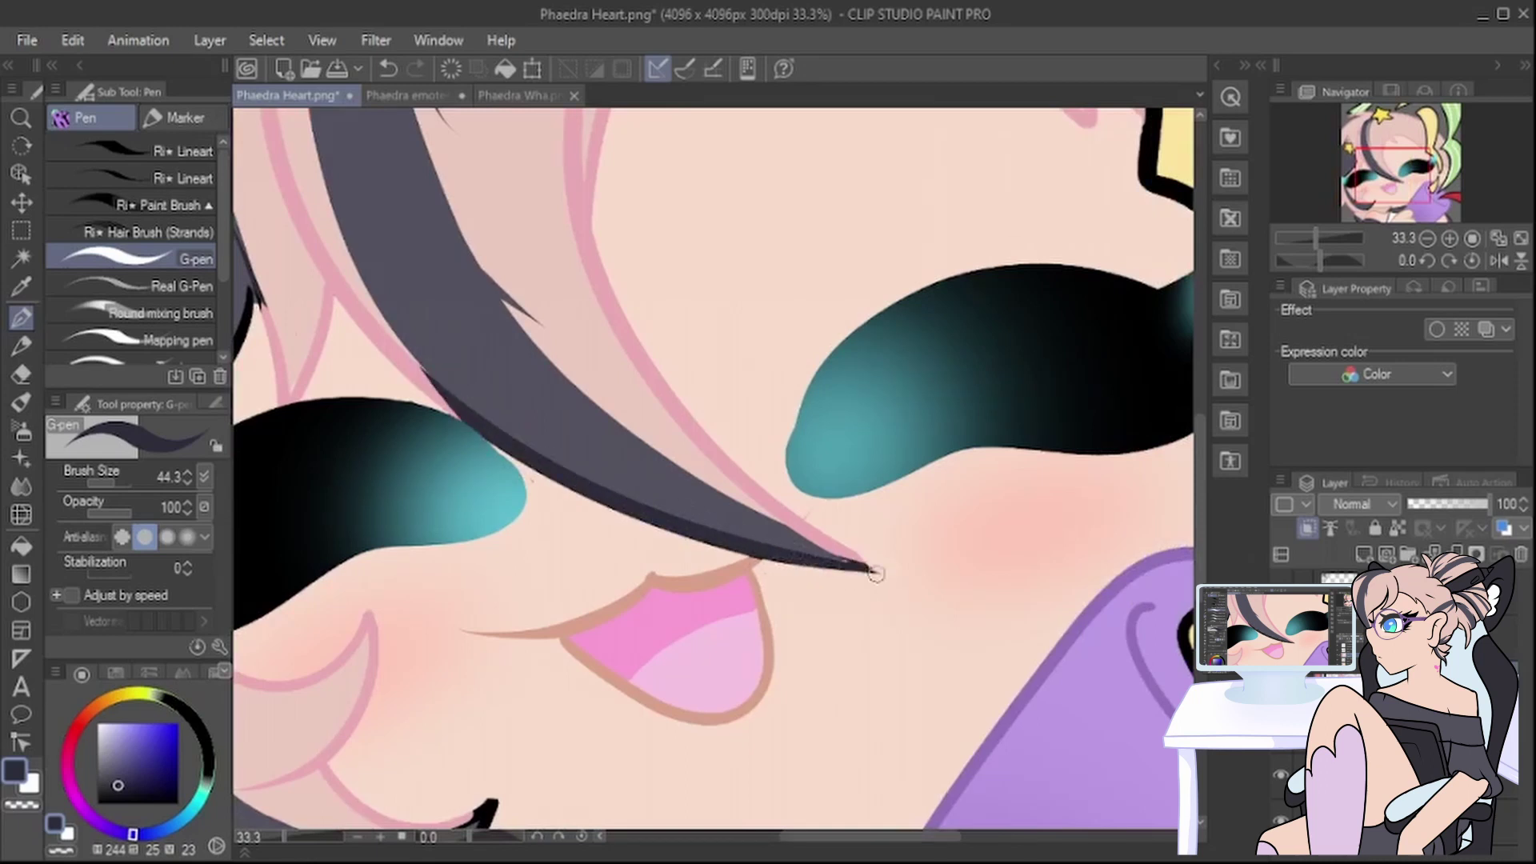
pyautogui.moveTo(785, 538); pyautogui.dragTo(868, 565)
# Step: Paint the black outlines of the dark lower side lock and the dark hair beneath it in dark navy
pyautogui.scroll(-3, 871, 521)
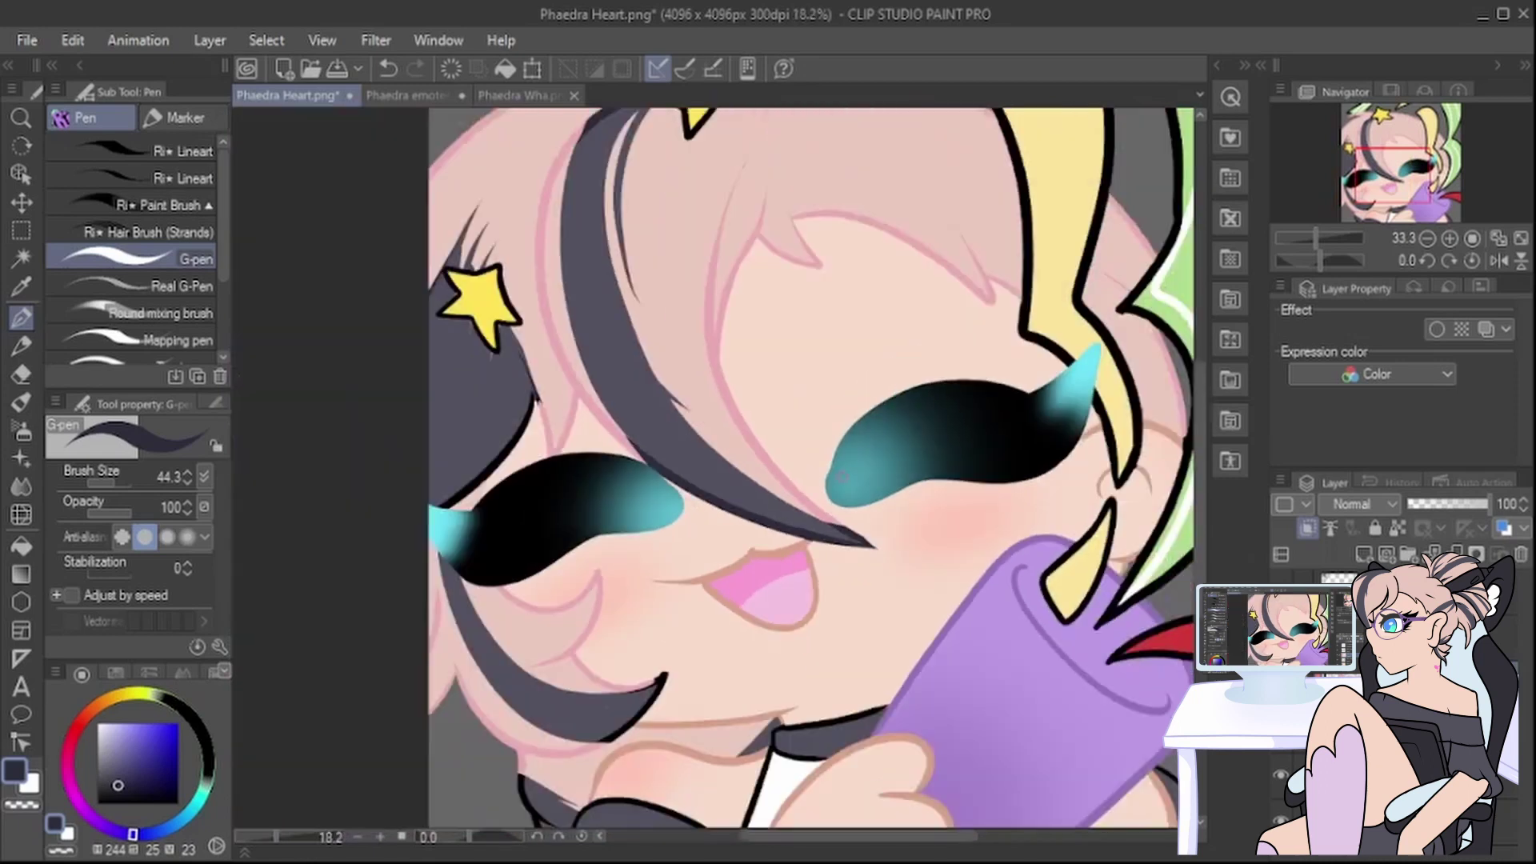
pyautogui.scroll(3, 840, 477)
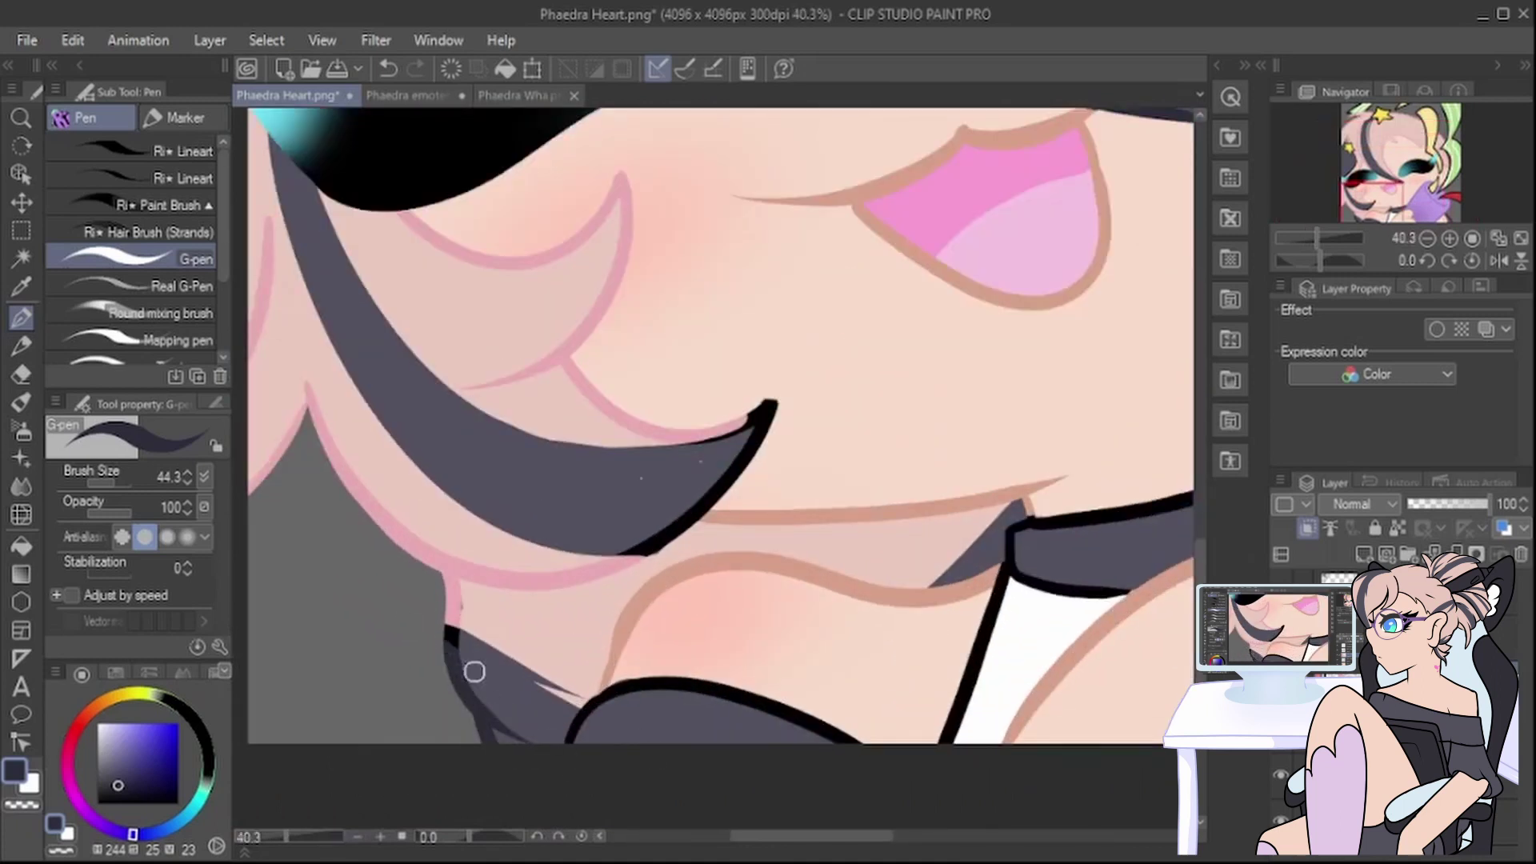
pyautogui.moveTo(474, 672); pyautogui.dragTo(424, 626)
pyautogui.moveTo(611, 542)
pyautogui.mouseDown()
pyautogui.moveTo(652, 538)
pyautogui.moveTo(765, 415)
pyautogui.moveTo(672, 456)
pyautogui.mouseUp()
# Step: Recolor the black outlines of the collar and the dark sleeves on both sides with dark navy
pyautogui.scroll(-5, 676, 491)
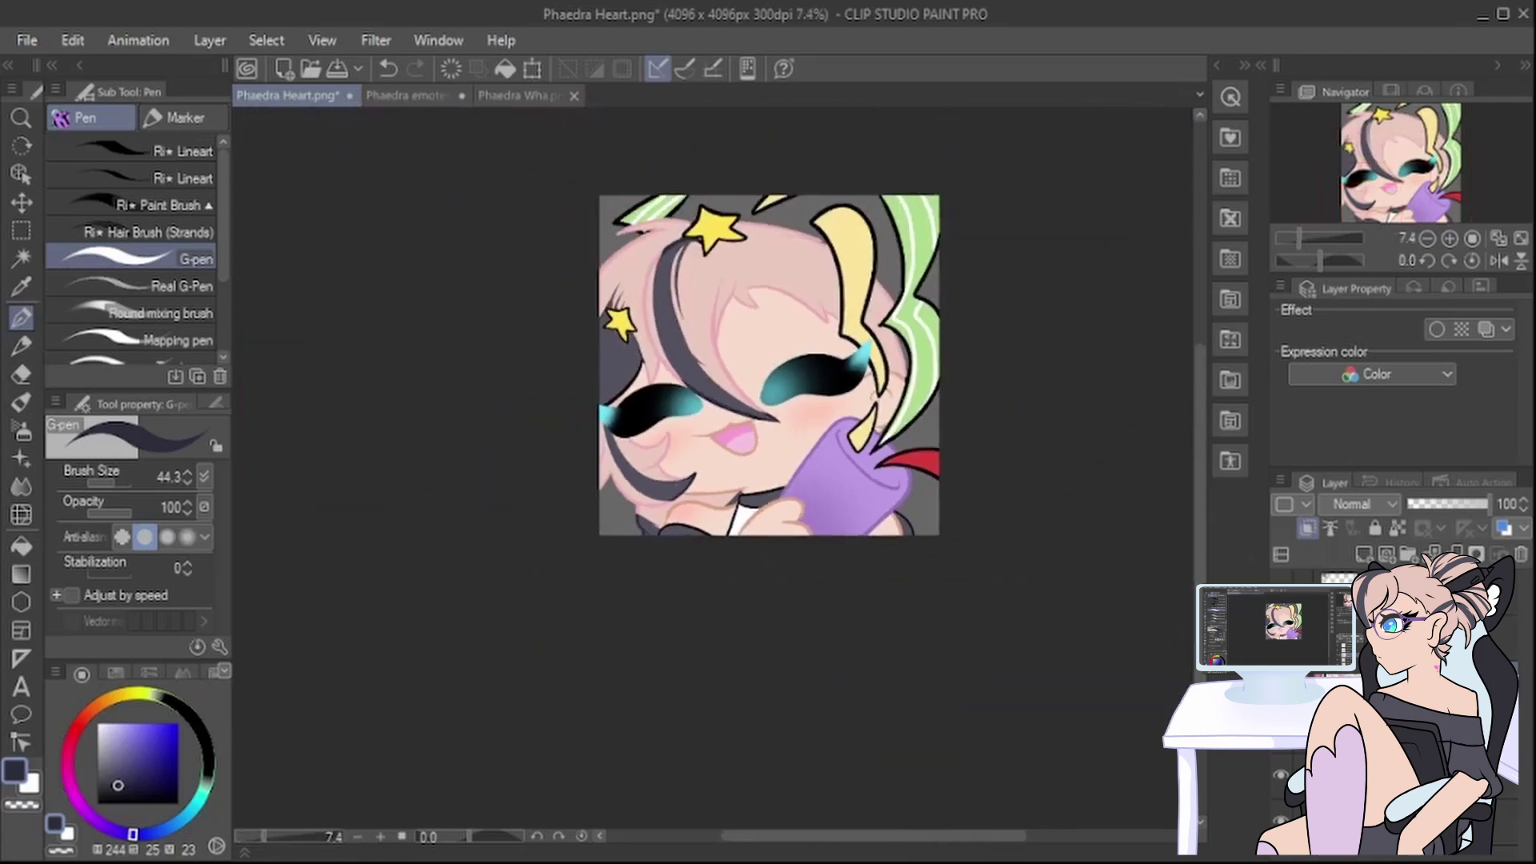
pyautogui.scroll(4, 759, 513)
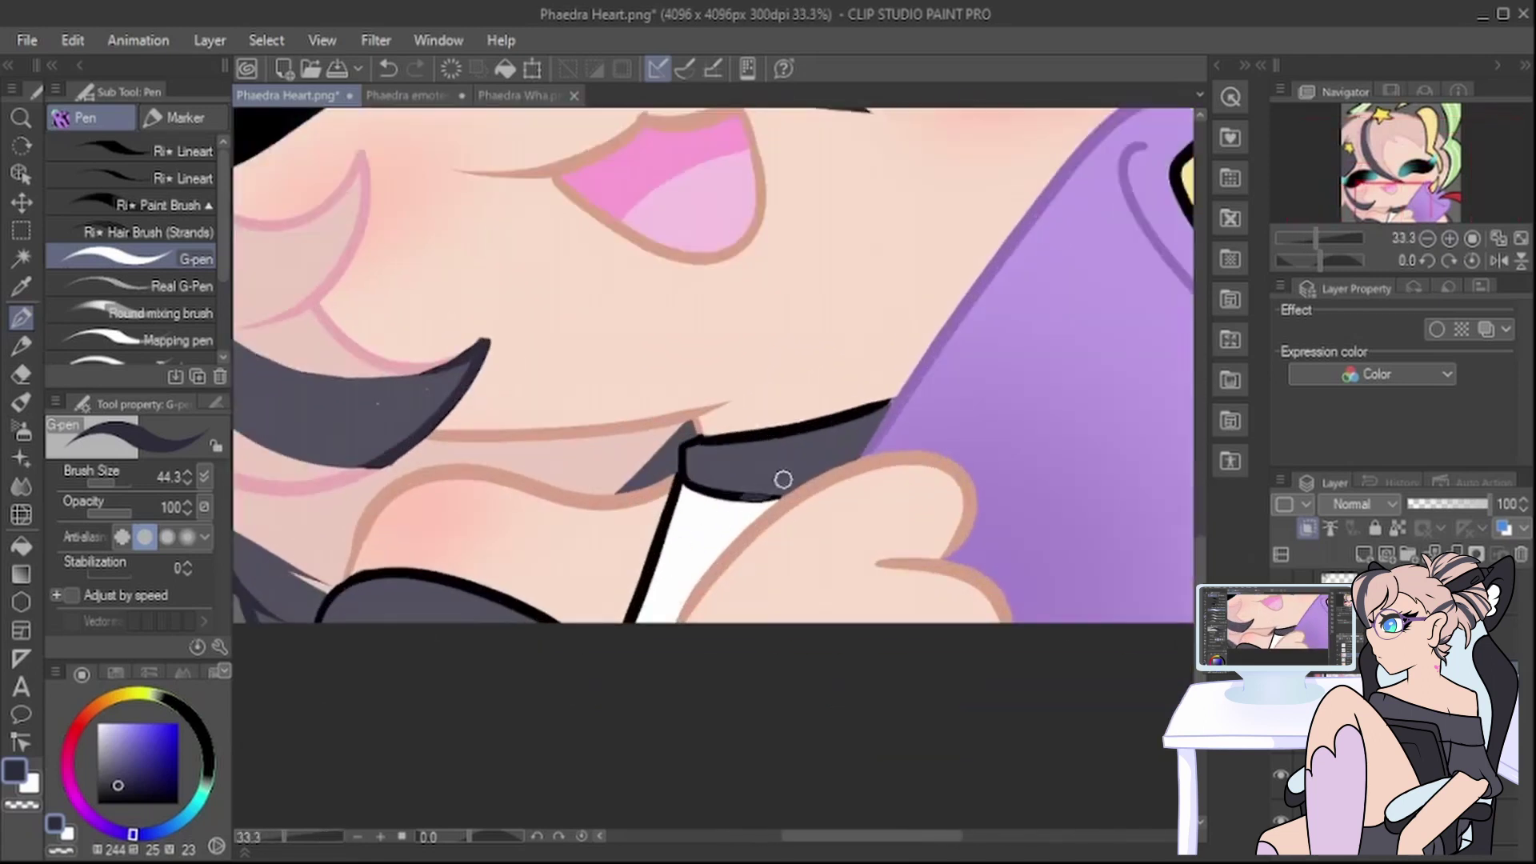
pyautogui.moveTo(783, 479)
pyautogui.mouseDown()
pyautogui.moveTo(721, 506)
pyautogui.moveTo(695, 491)
pyautogui.moveTo(684, 448)
pyautogui.moveTo(876, 388)
pyautogui.moveTo(847, 415)
pyautogui.mouseUp()
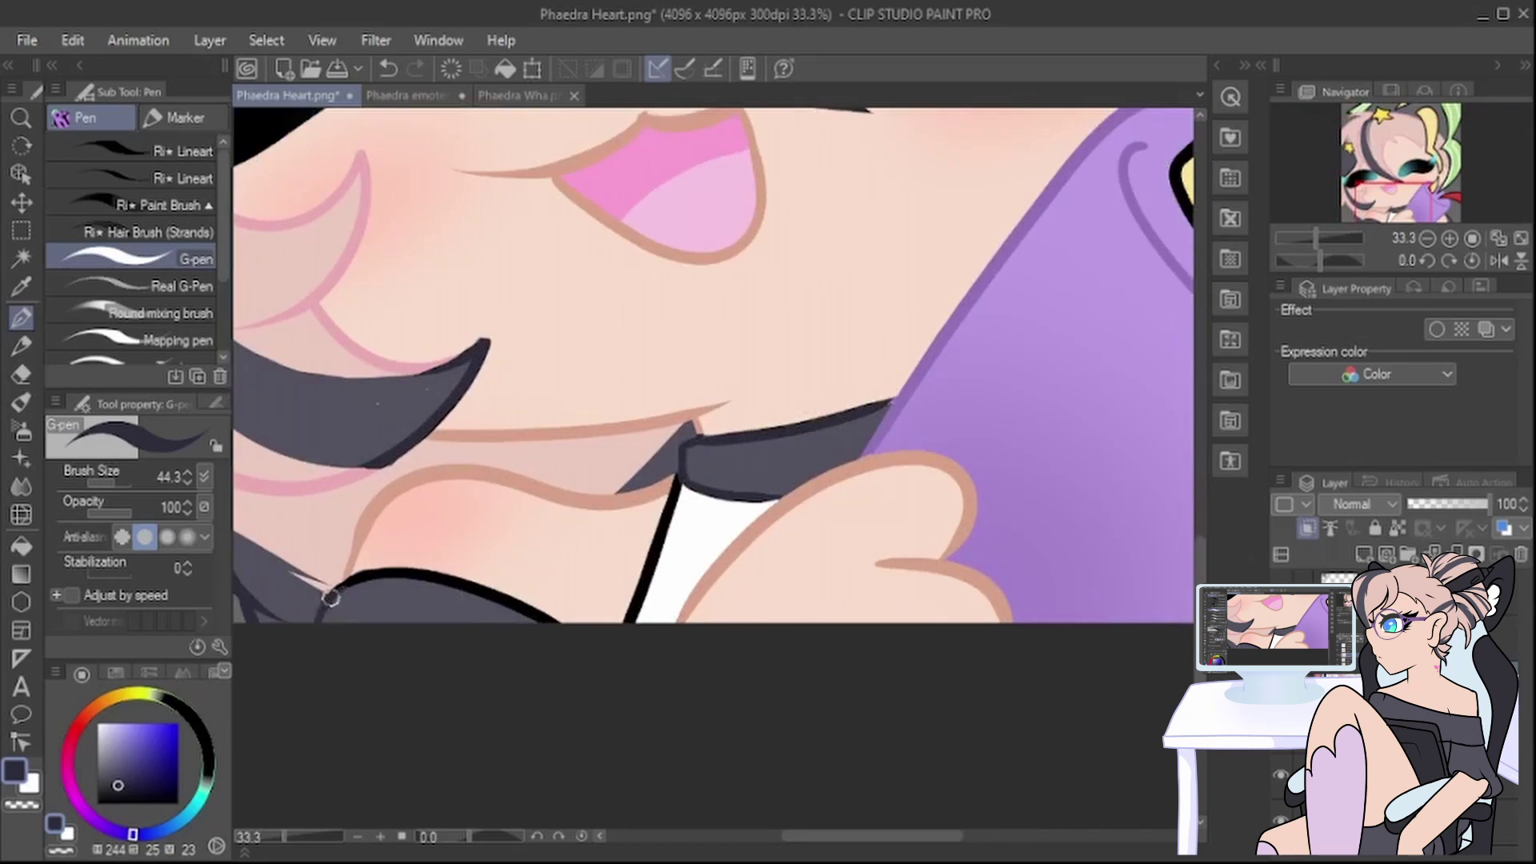
pyautogui.moveTo(861, 837); pyautogui.dragTo(988, 837)
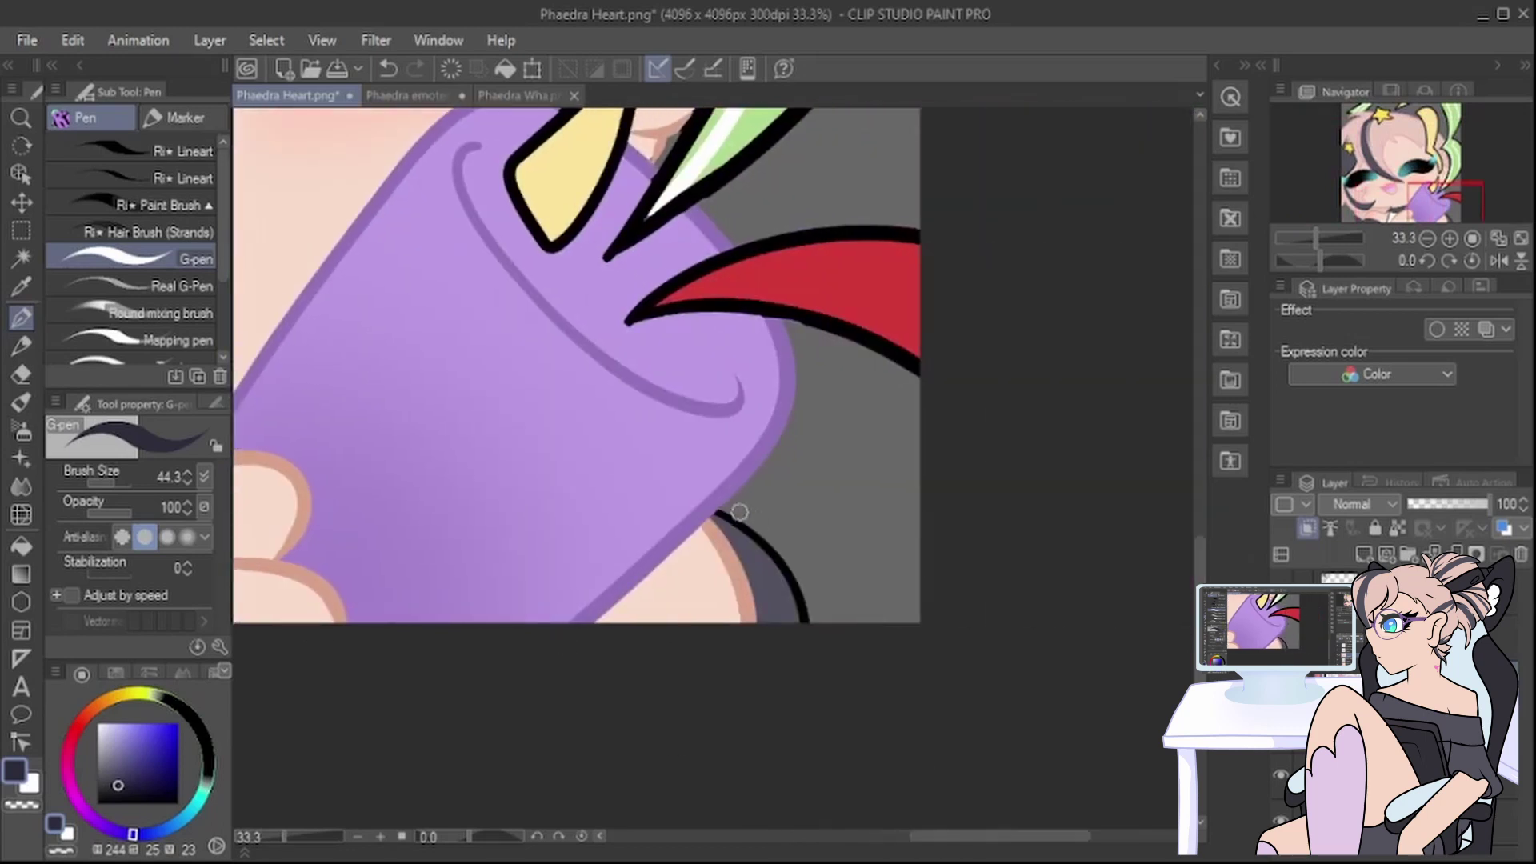
pyautogui.moveTo(725, 516); pyautogui.dragTo(795, 585)
# Step: Sample the star's yellow, darken it to hue 47, saturation 60, value 81, and recolor the small star's outline with it
pyautogui.scroll(-5, 836, 697)
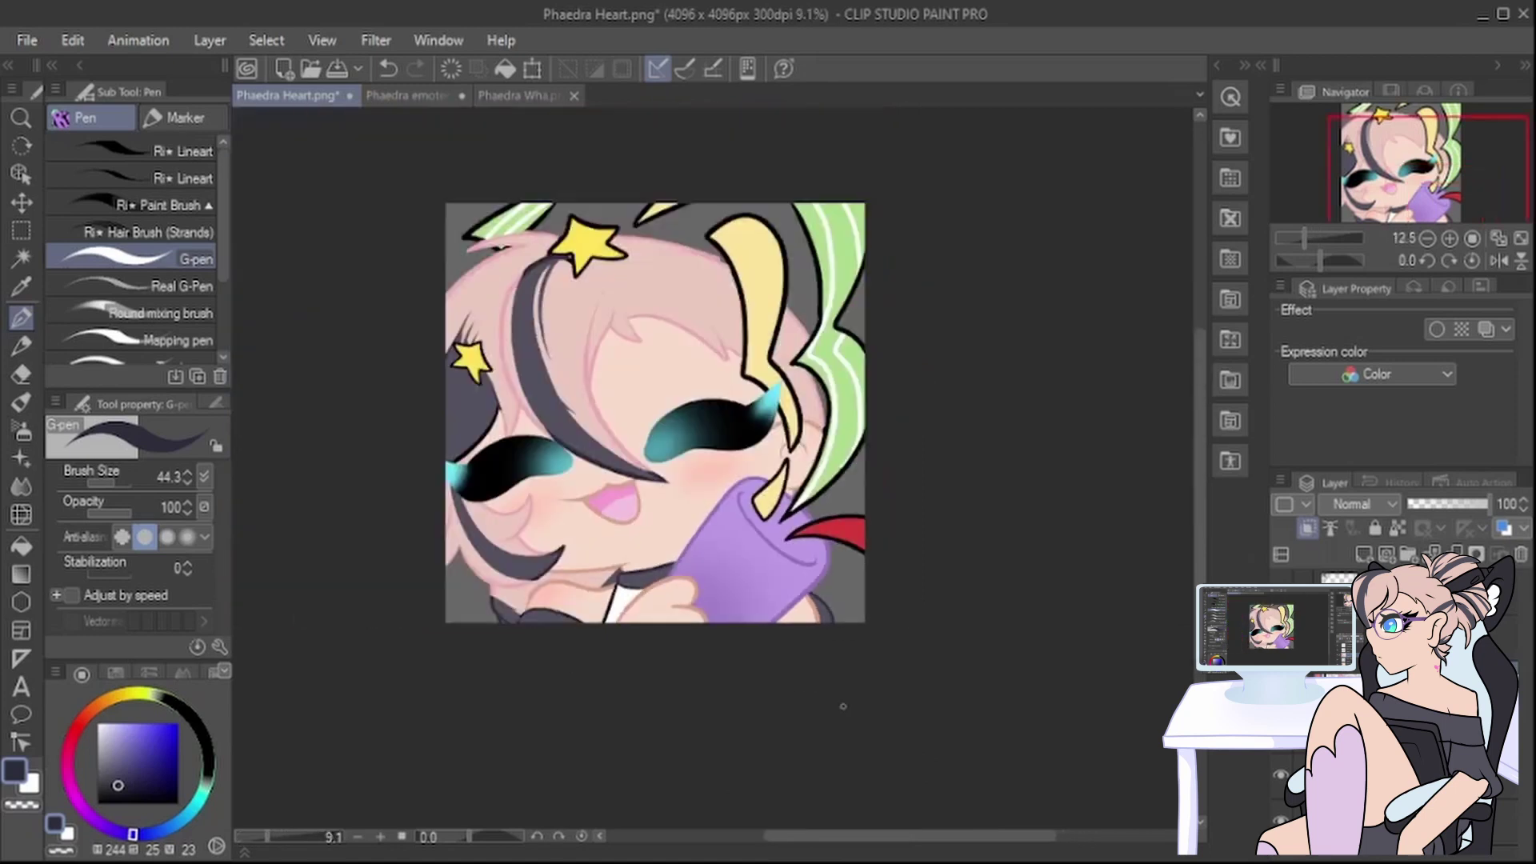
pyautogui.scroll(2, 712, 344)
pyautogui.click(21, 288)
pyautogui.click(538, 215)
pyautogui.click(116, 702)
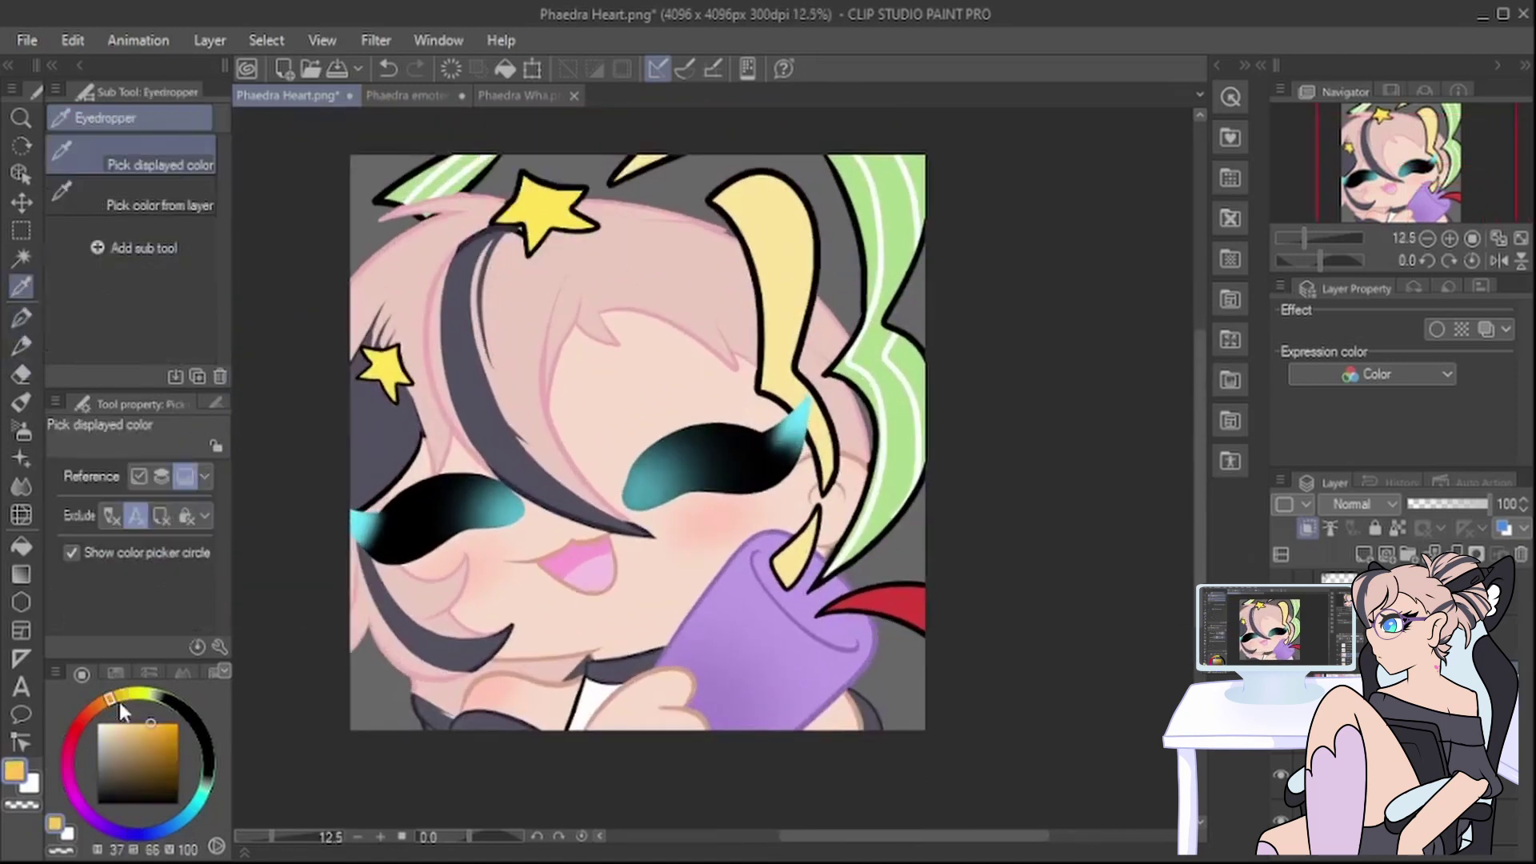
pyautogui.click(21, 317)
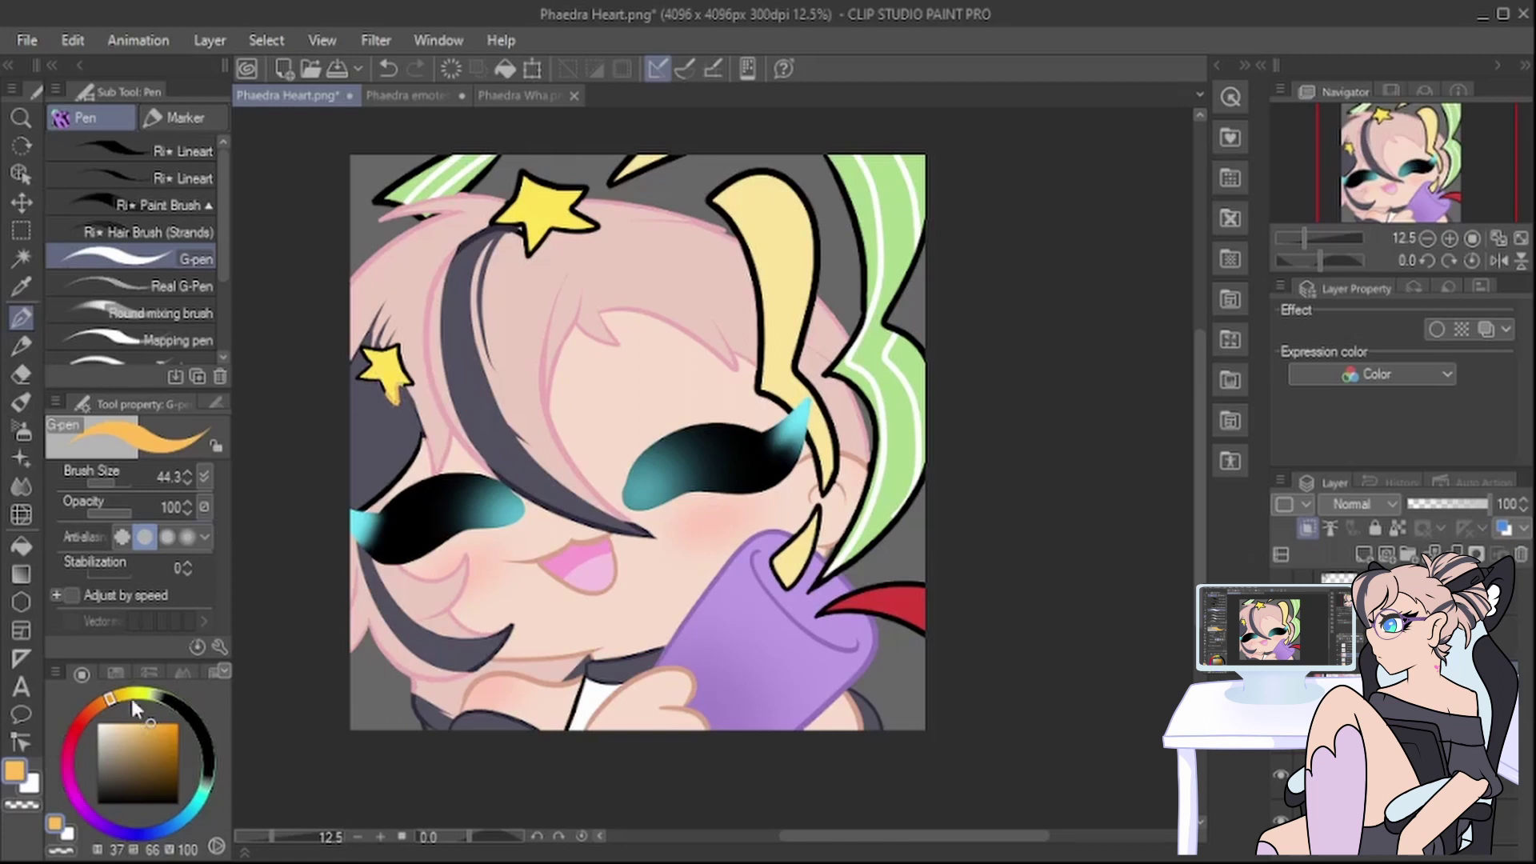
pyautogui.click(123, 695)
pyautogui.click(147, 738)
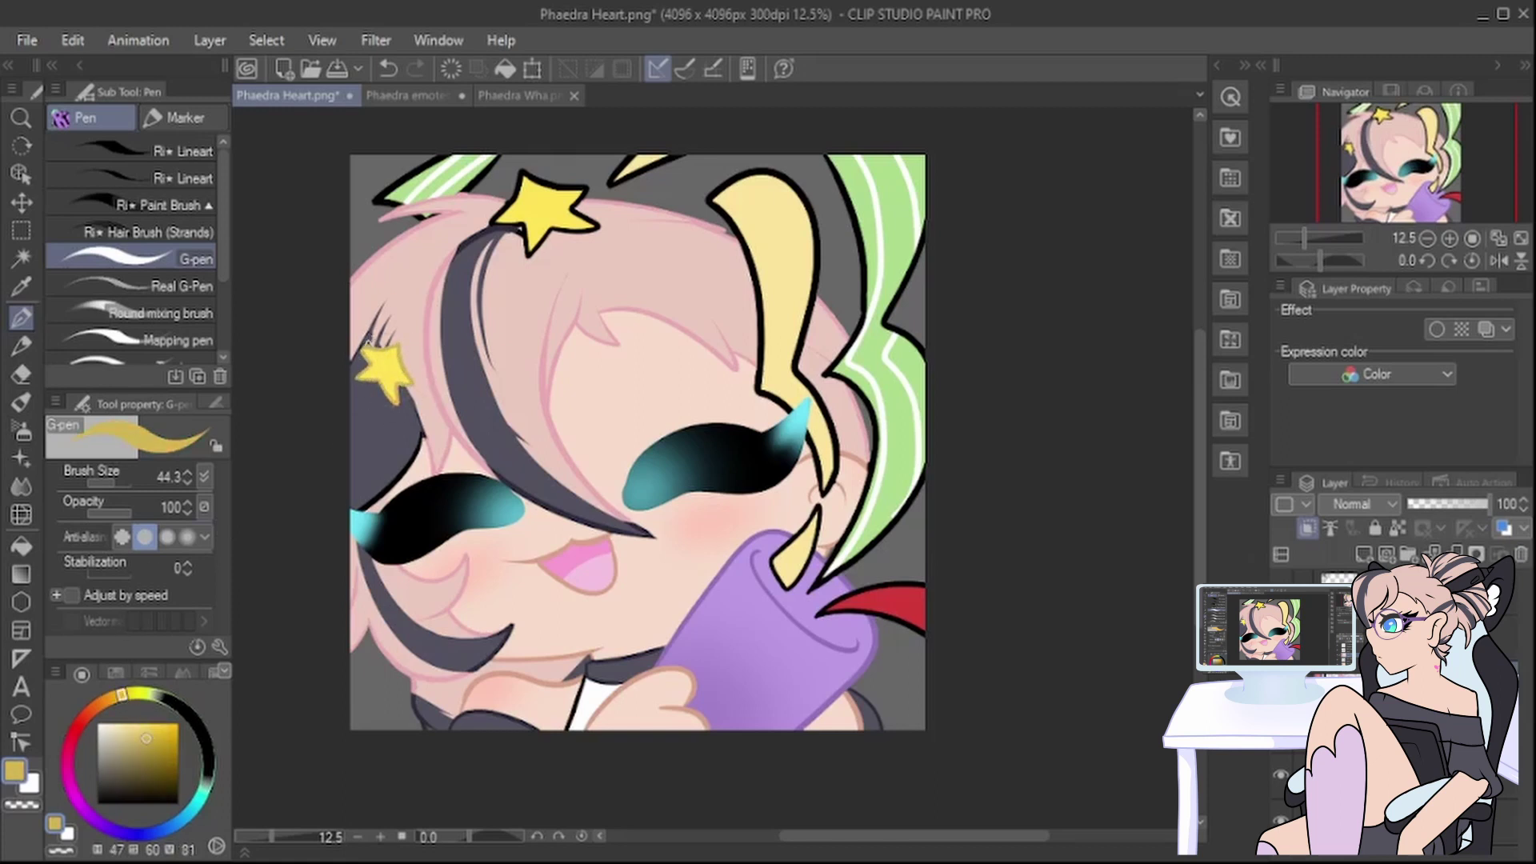
# Step: Recolor the large star's outline dark yellow and paint over the short black stroke beneath it with the sampled pink
pyautogui.scroll(6, 525, 160)
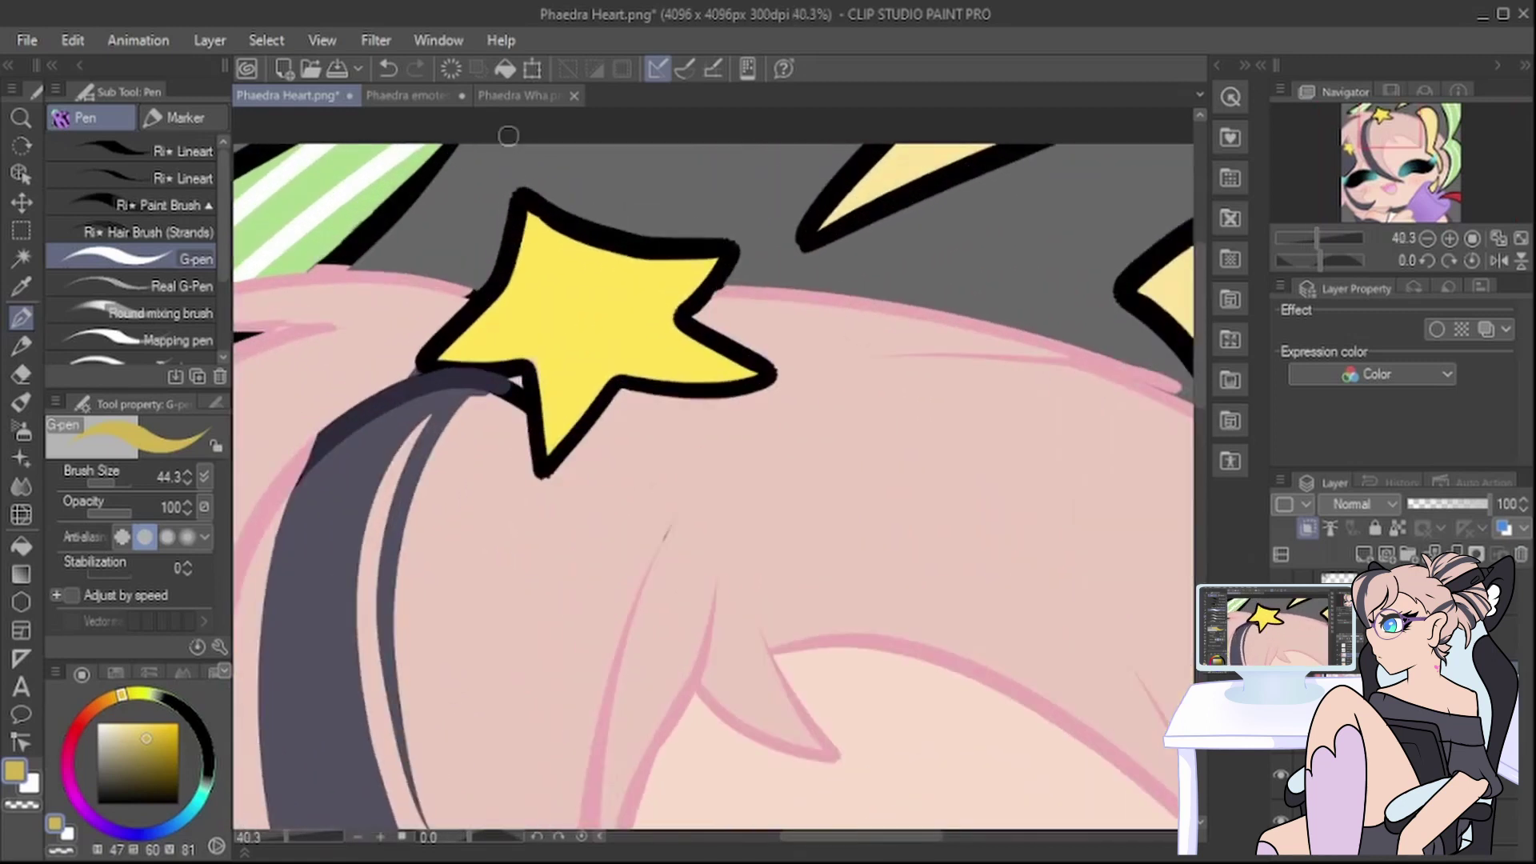
pyautogui.moveTo(433, 353)
pyautogui.mouseDown()
pyautogui.moveTo(550, 371)
pyautogui.moveTo(447, 368)
pyautogui.moveTo(434, 350)
pyautogui.moveTo(533, 373)
pyautogui.moveTo(537, 355)
pyautogui.moveTo(556, 473)
pyautogui.moveTo(620, 378)
pyautogui.mouseUp()
pyautogui.moveTo(476, 316)
pyautogui.mouseDown()
pyautogui.moveTo(432, 343)
pyautogui.moveTo(490, 296)
pyautogui.moveTo(524, 197)
pyautogui.moveTo(626, 247)
pyautogui.moveTo(736, 245)
pyautogui.moveTo(670, 247)
pyautogui.moveTo(725, 262)
pyautogui.moveTo(686, 324)
pyautogui.moveTo(747, 356)
pyautogui.moveTo(698, 400)
pyautogui.moveTo(735, 384)
pyautogui.moveTo(607, 389)
pyautogui.mouseUp()
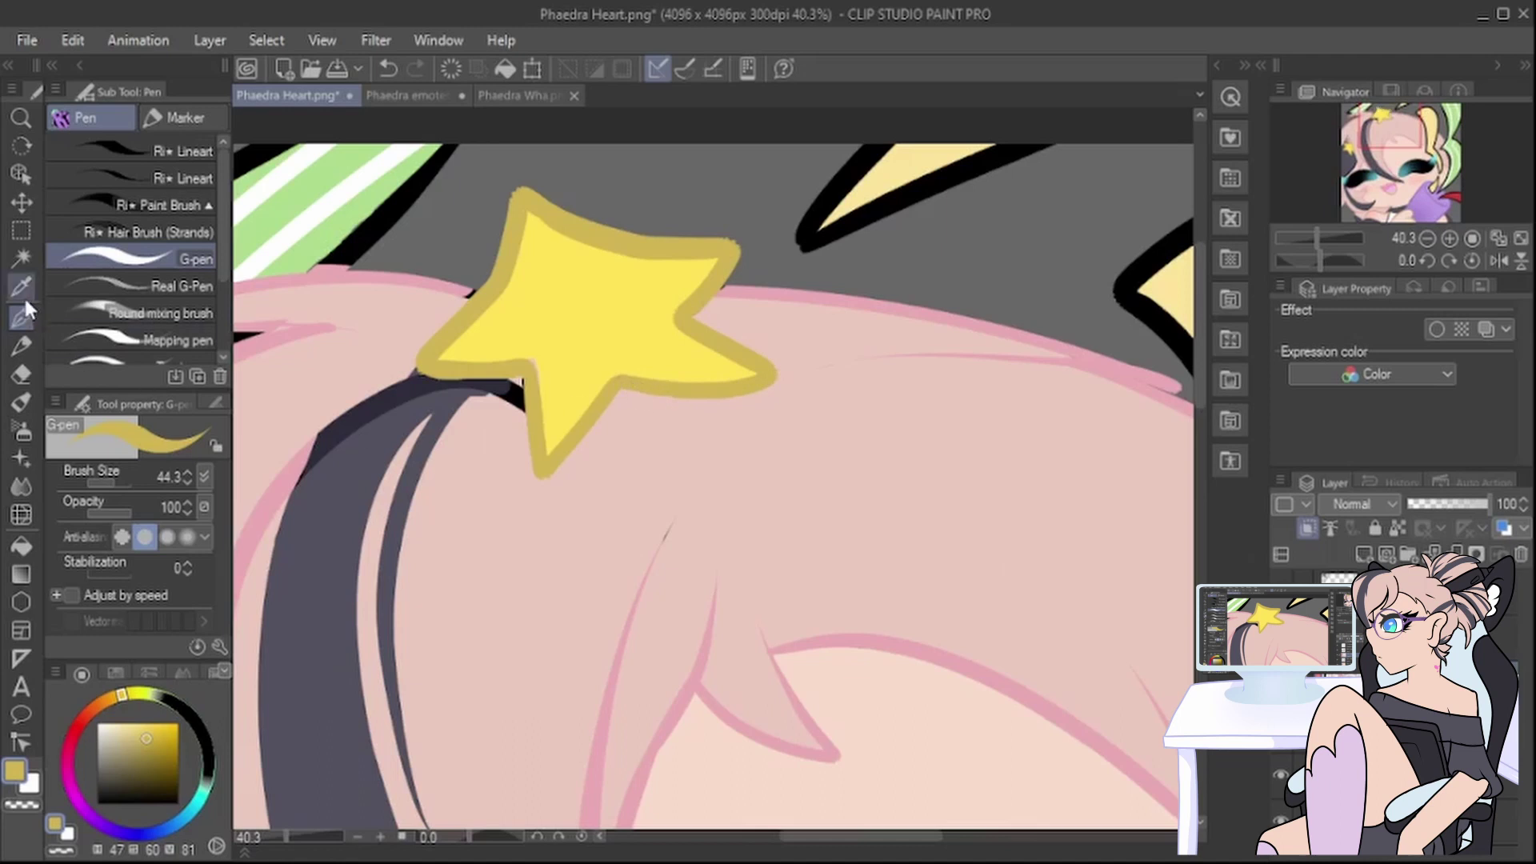
pyautogui.keyDown('alt'); pyautogui.click(302, 330); pyautogui.keyUp('alt')
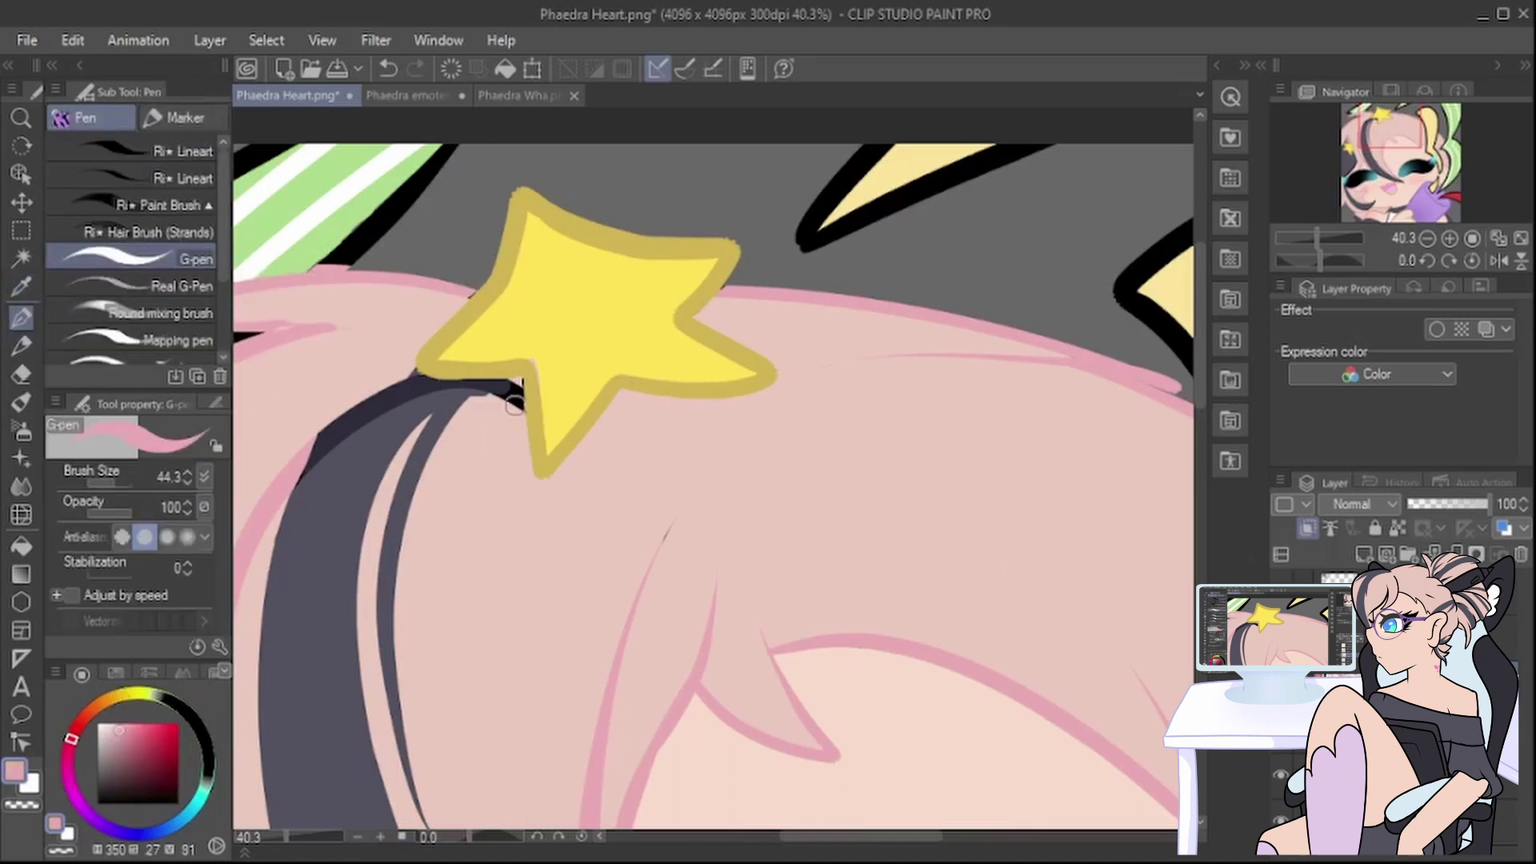
pyautogui.moveTo(518, 411); pyautogui.dragTo(502, 391)
# Step: Recolor the red strand's black outline with a dark red of hue 0, saturation 72, value 59
pyautogui.click(21, 287)
pyautogui.scroll(-9, 565, 429)
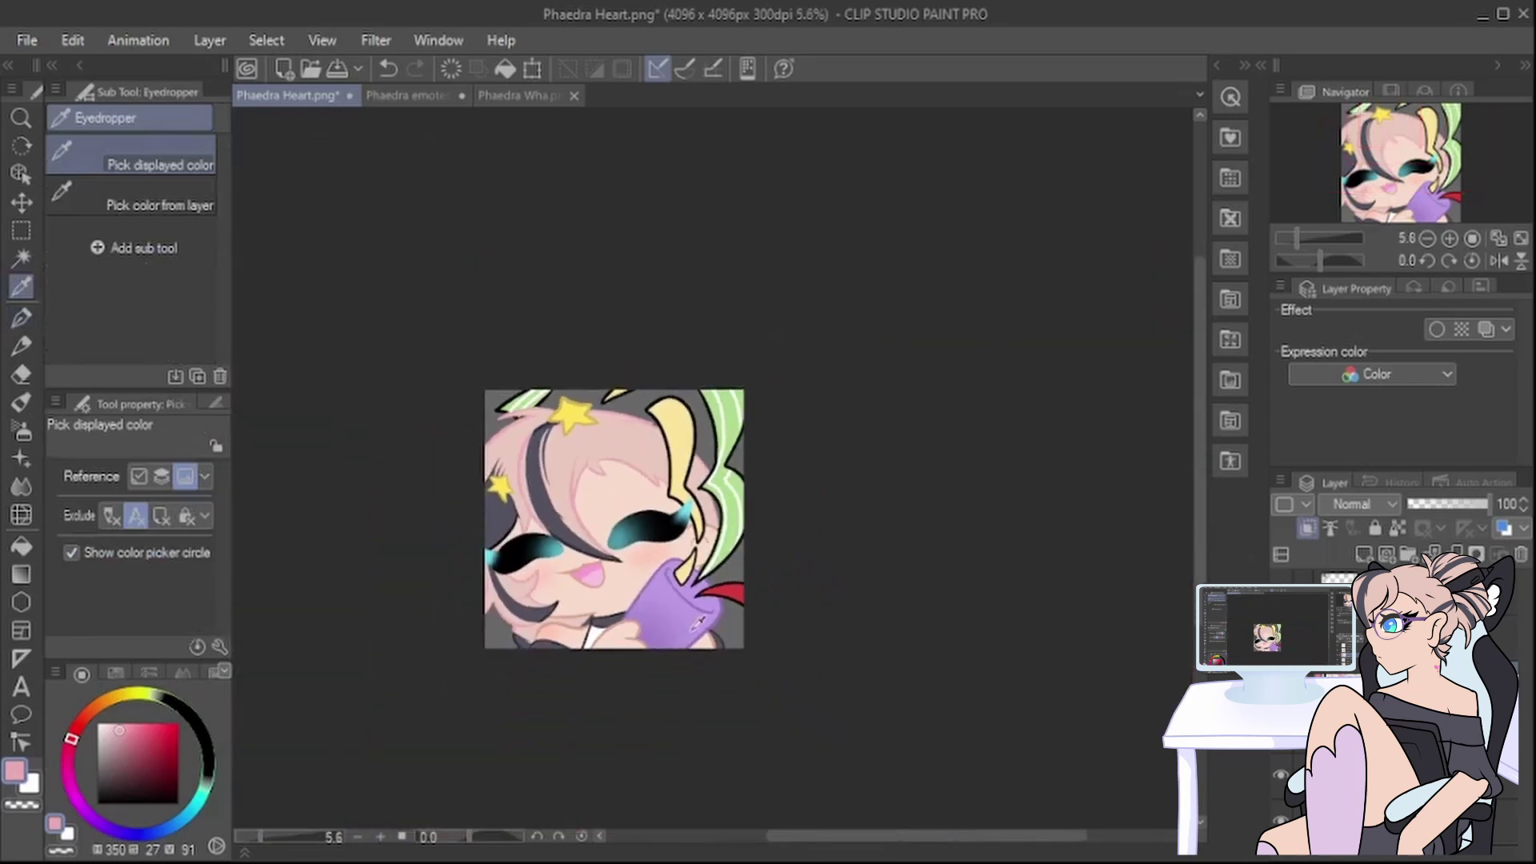
pyautogui.scroll(6, 698, 622)
pyautogui.click(780, 448)
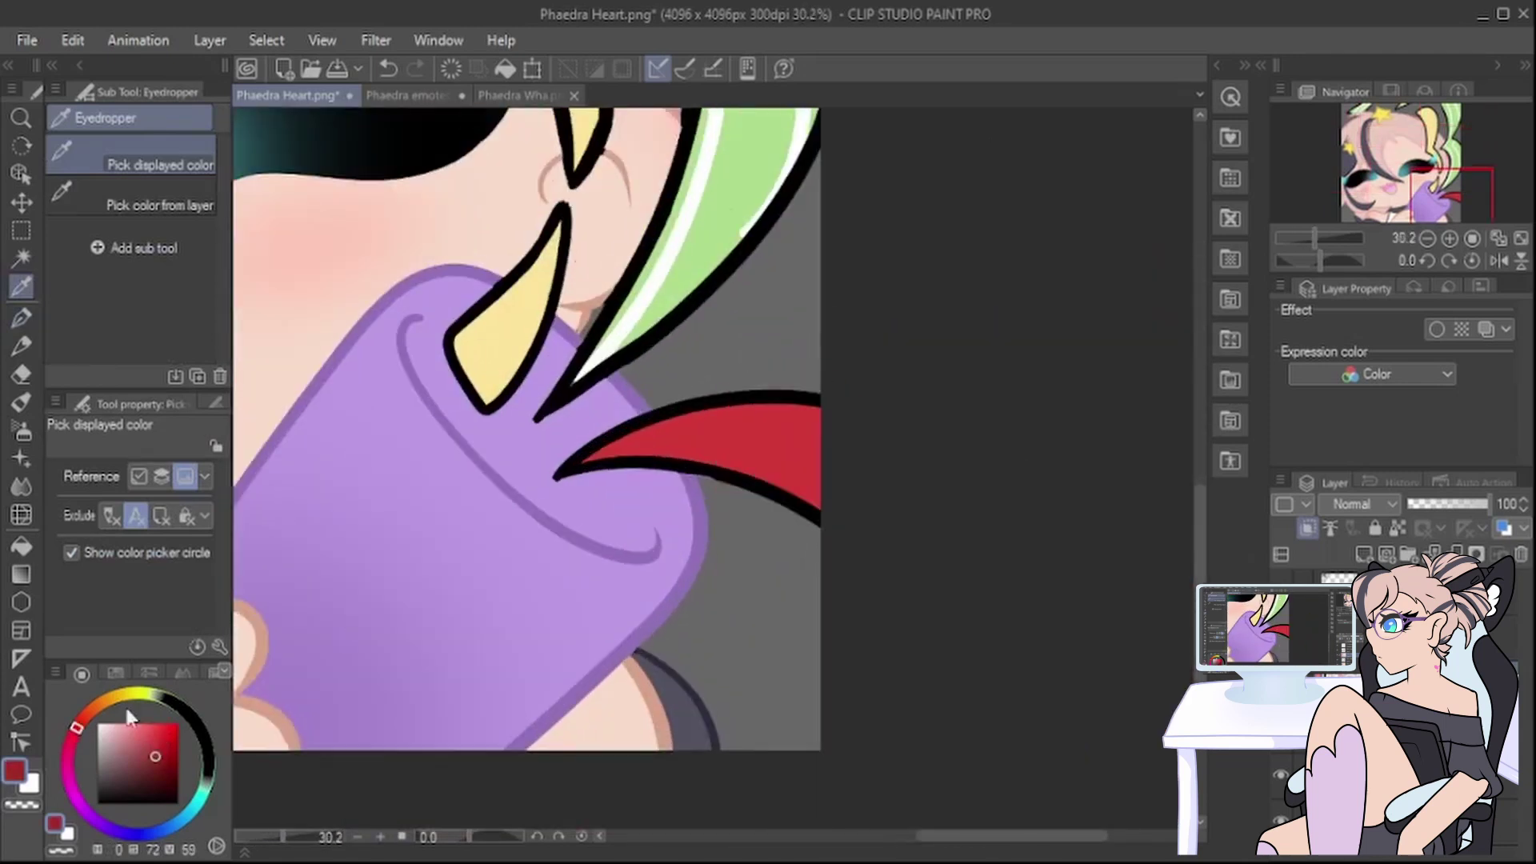
pyautogui.press('p')
pyautogui.moveTo(553, 478)
pyautogui.mouseDown()
pyautogui.moveTo(633, 491)
pyautogui.moveTo(647, 471)
pyautogui.moveTo(631, 434)
pyautogui.moveTo(674, 494)
pyautogui.moveTo(670, 459)
pyautogui.moveTo(788, 514)
pyautogui.moveTo(762, 483)
pyautogui.moveTo(815, 526)
pyautogui.mouseUp()
pyautogui.moveTo(638, 428)
pyautogui.mouseDown()
pyautogui.moveTo(673, 400)
pyautogui.moveTo(800, 399)
pyautogui.mouseUp()
# Step: Sample the yellow horn tip above the purple mug, shift it to orange (hue 34, saturation 52, value 95), and recolor its outline
pyautogui.scroll(3, 1146, 498)
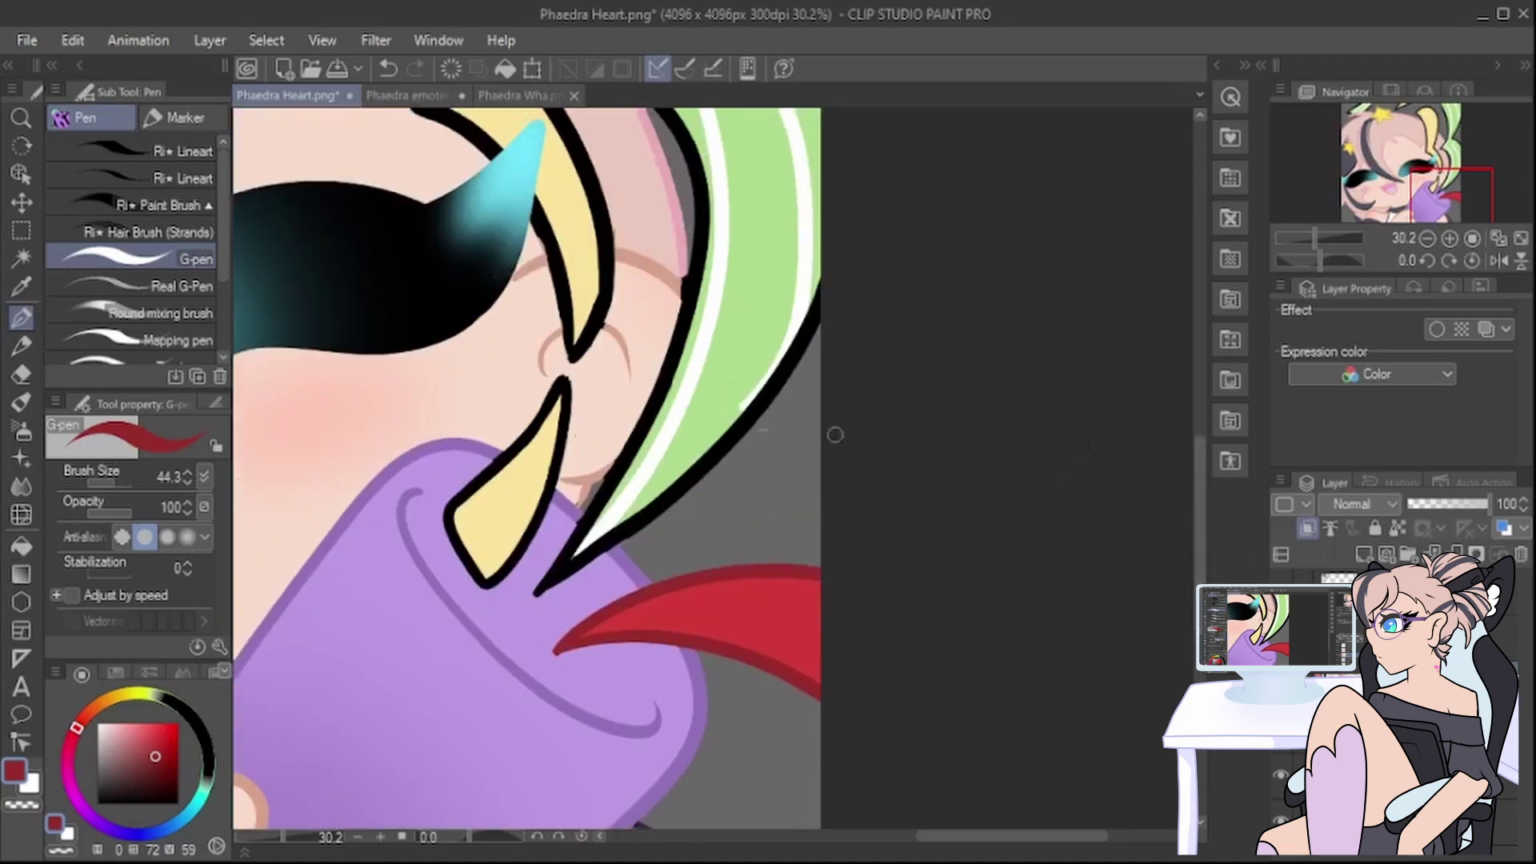
pyautogui.press('i')
pyautogui.click(514, 481)
pyautogui.moveTo(132, 725); pyautogui.dragTo(139, 726)
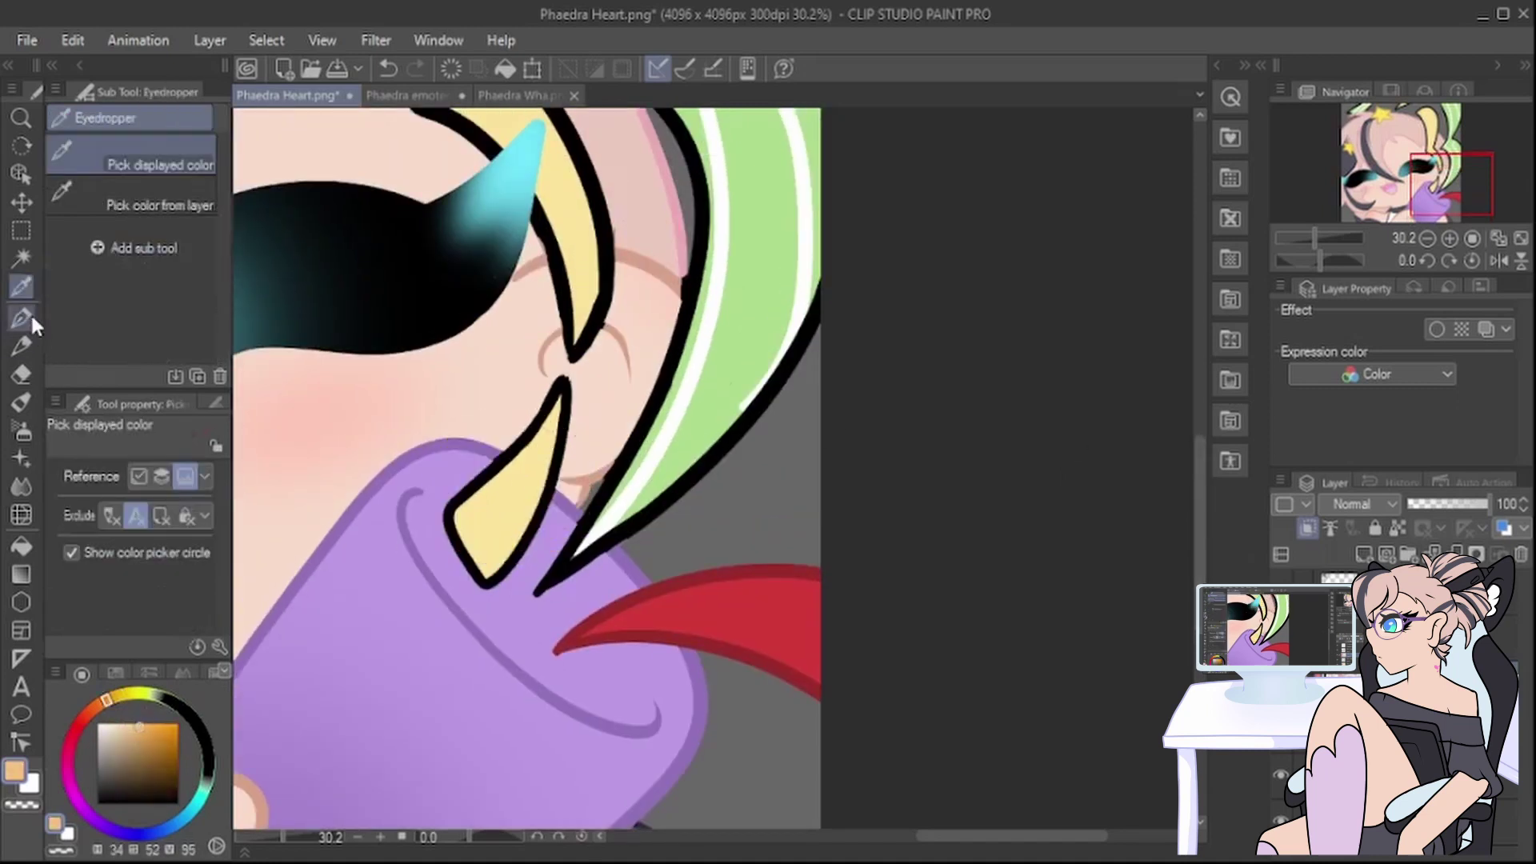
pyautogui.click(24, 317)
pyautogui.moveTo(463, 494)
pyautogui.mouseDown()
pyautogui.moveTo(486, 578)
pyautogui.moveTo(479, 536)
pyautogui.moveTo(520, 548)
pyautogui.moveTo(537, 510)
pyautogui.moveTo(532, 532)
pyautogui.moveTo(568, 405)
pyautogui.moveTo(483, 482)
pyautogui.mouseUp()
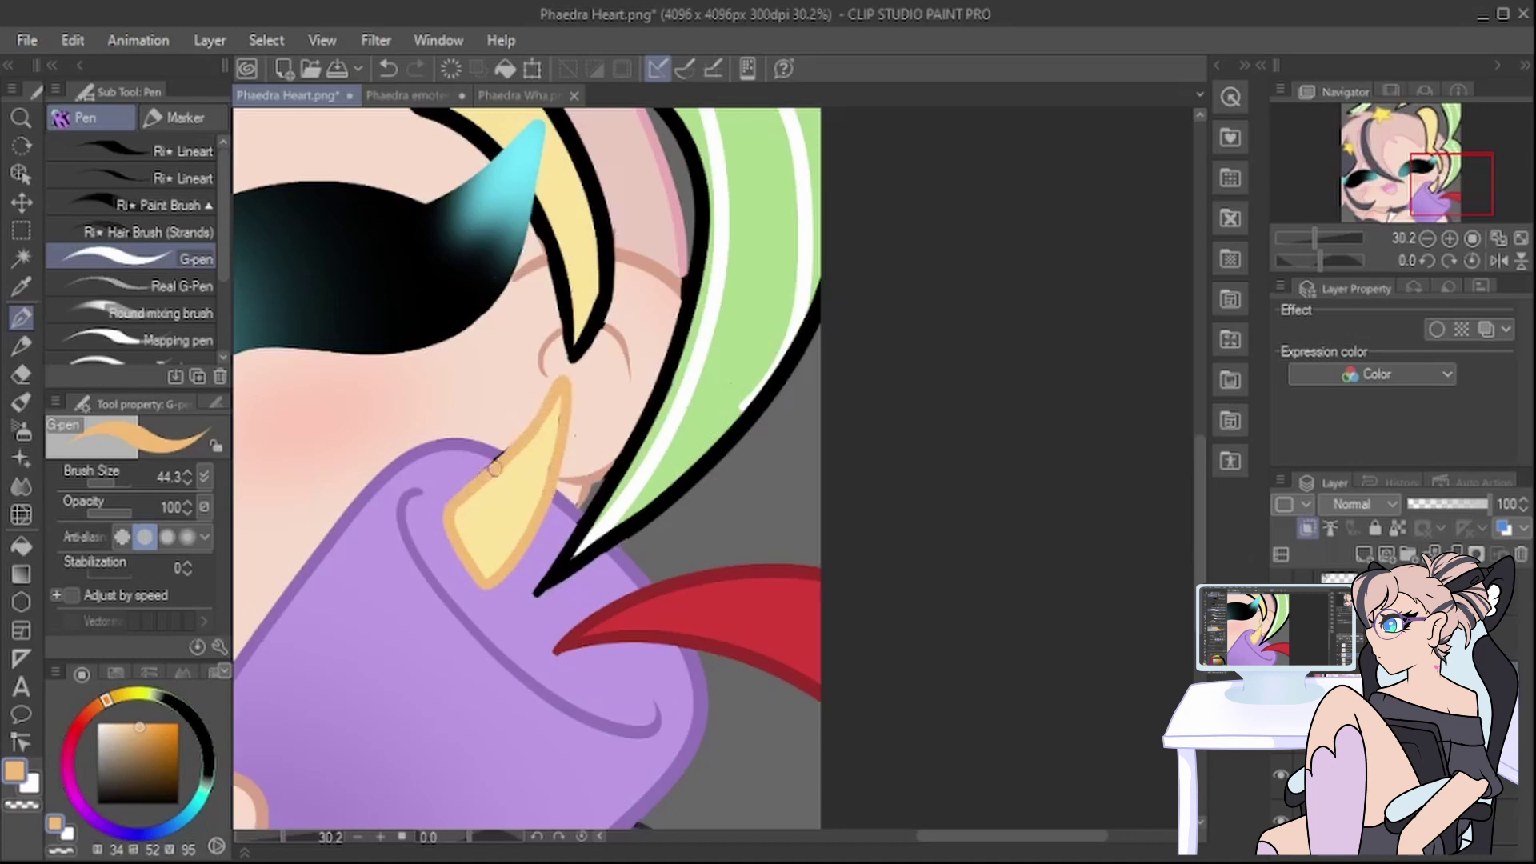
# Step: Erase the teal tip of the eye where it overlaps the long yellow strand
pyautogui.scroll(3, 714, 498)
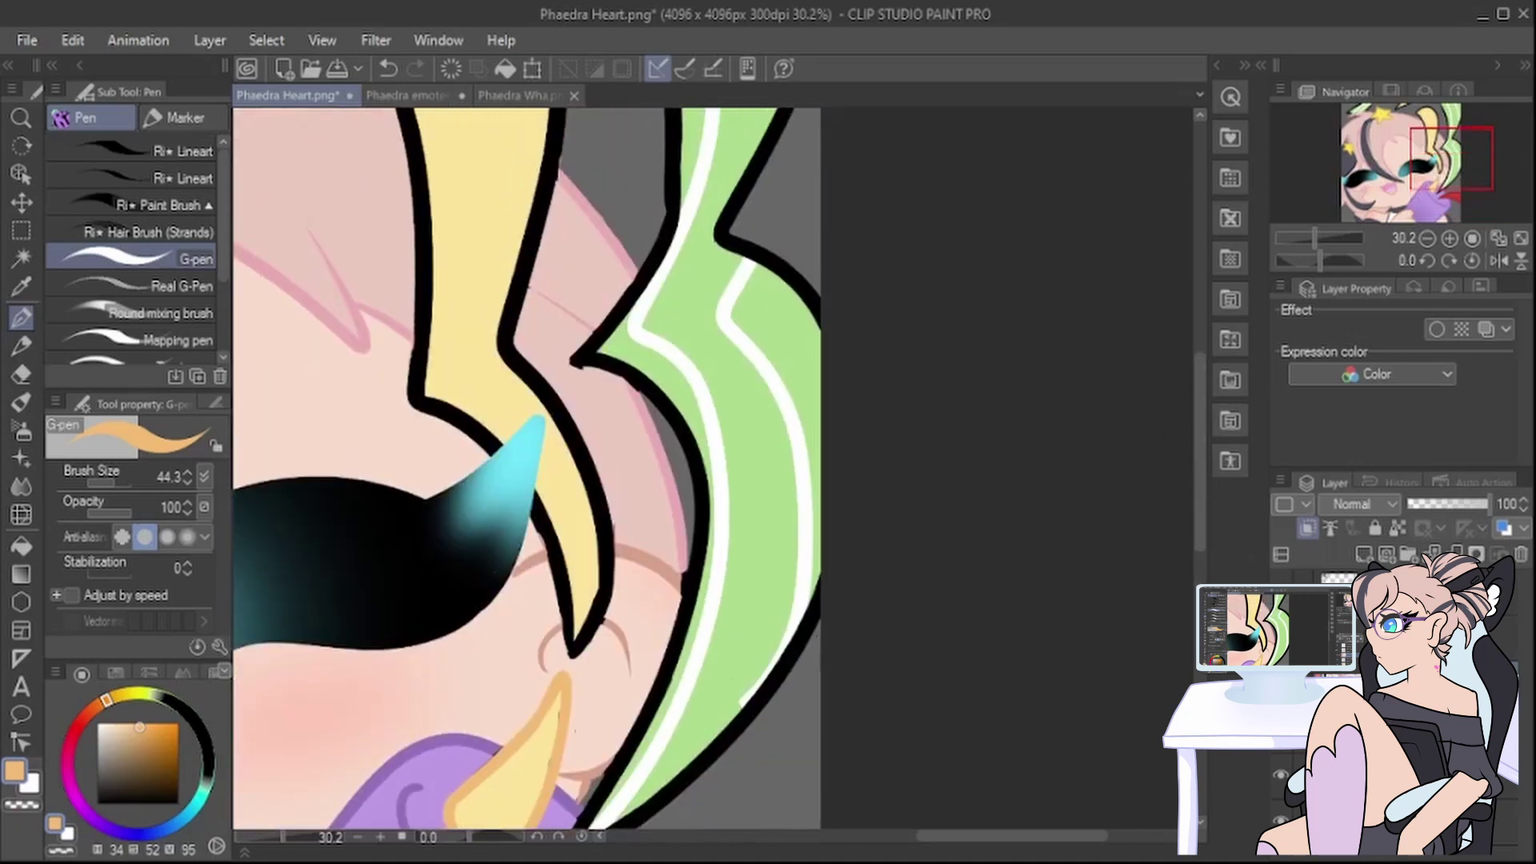
pyautogui.click(1408, 638)
pyautogui.click(1281, 593)
pyautogui.click(1281, 593)
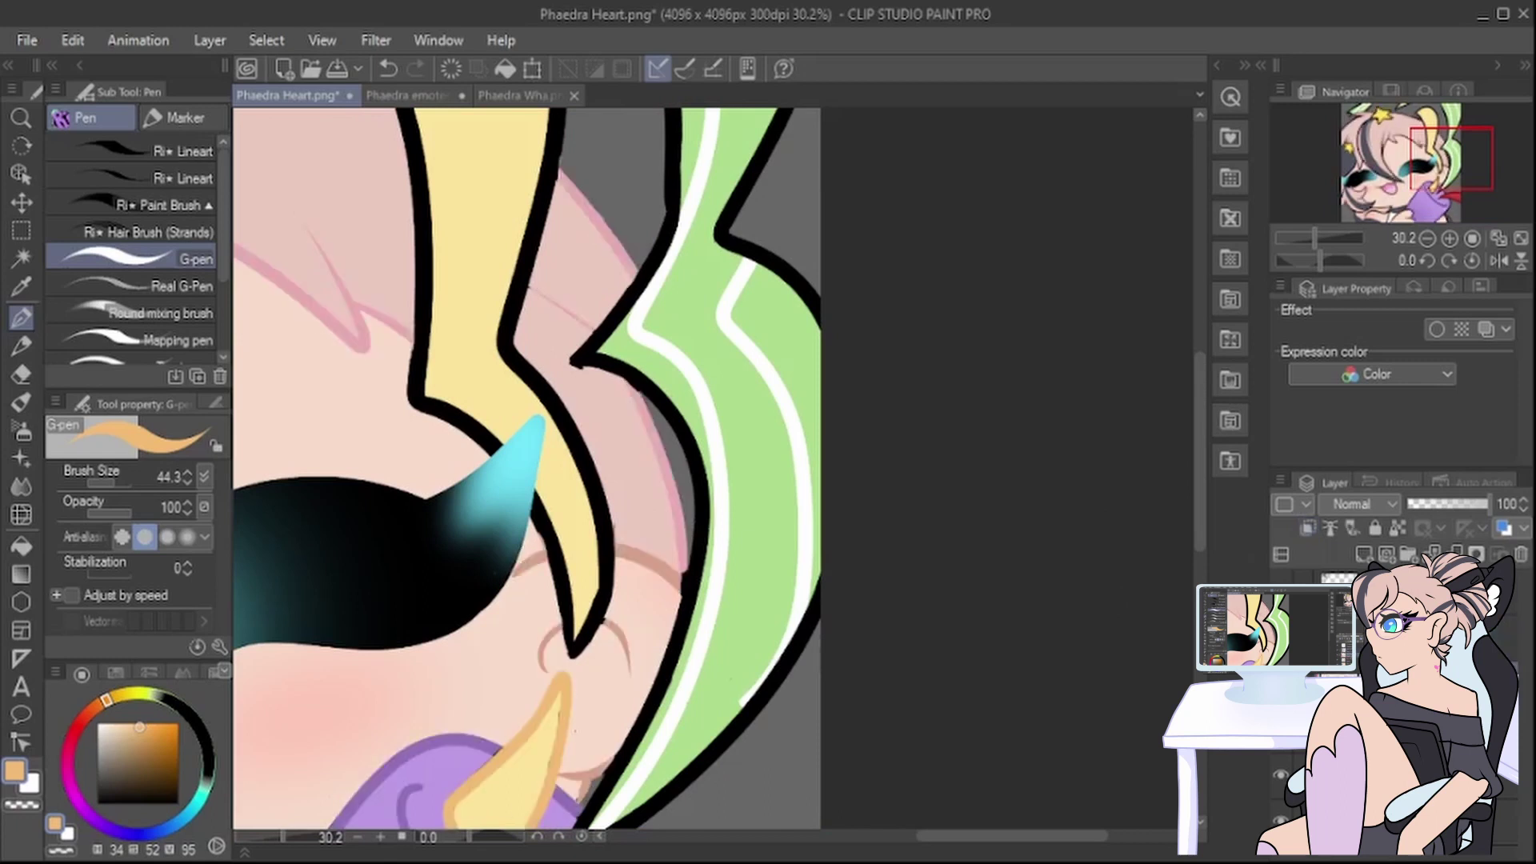
pyautogui.hotkey('ctrl', 'z')
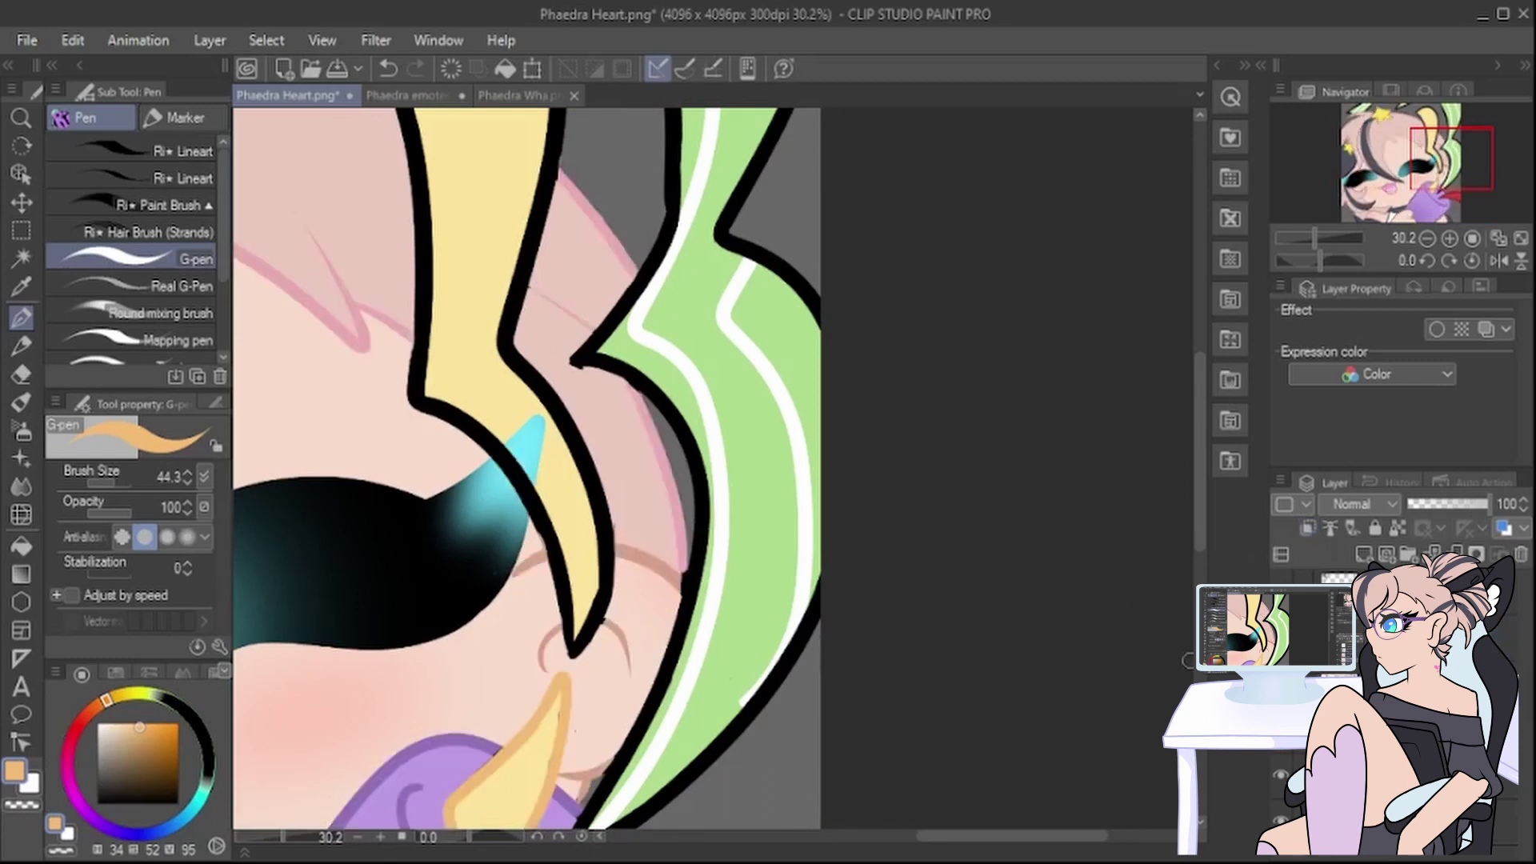
pyautogui.press('e')
pyautogui.moveTo(532, 482)
pyautogui.mouseDown()
pyautogui.moveTo(491, 412)
pyautogui.moveTo(532, 418)
pyautogui.mouseUp()
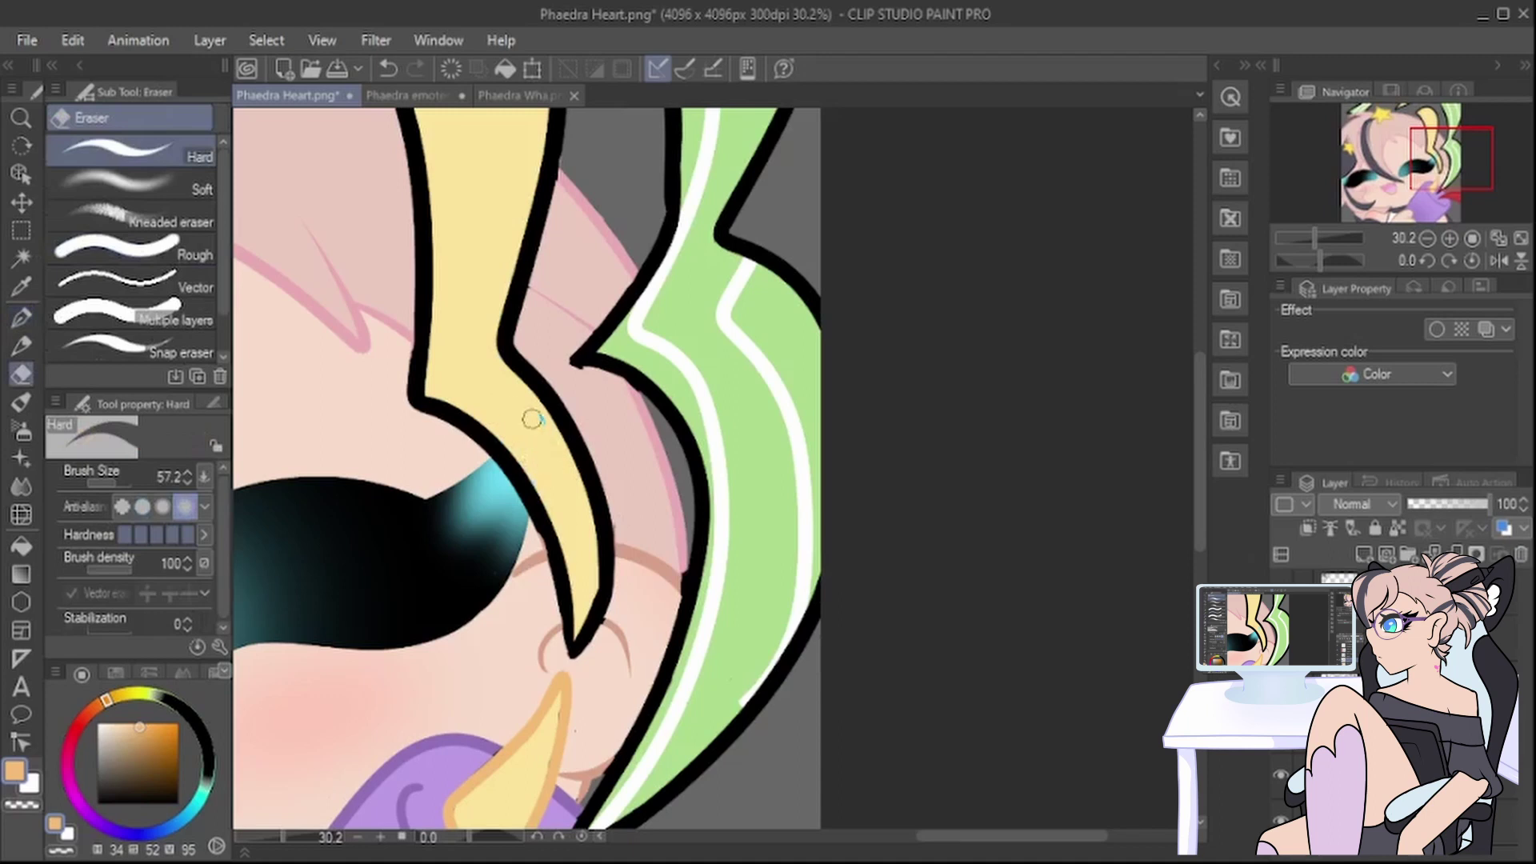
# Step: Recolor both sides of the yellow strand's lower end outline with the orange
pyautogui.click(21, 318)
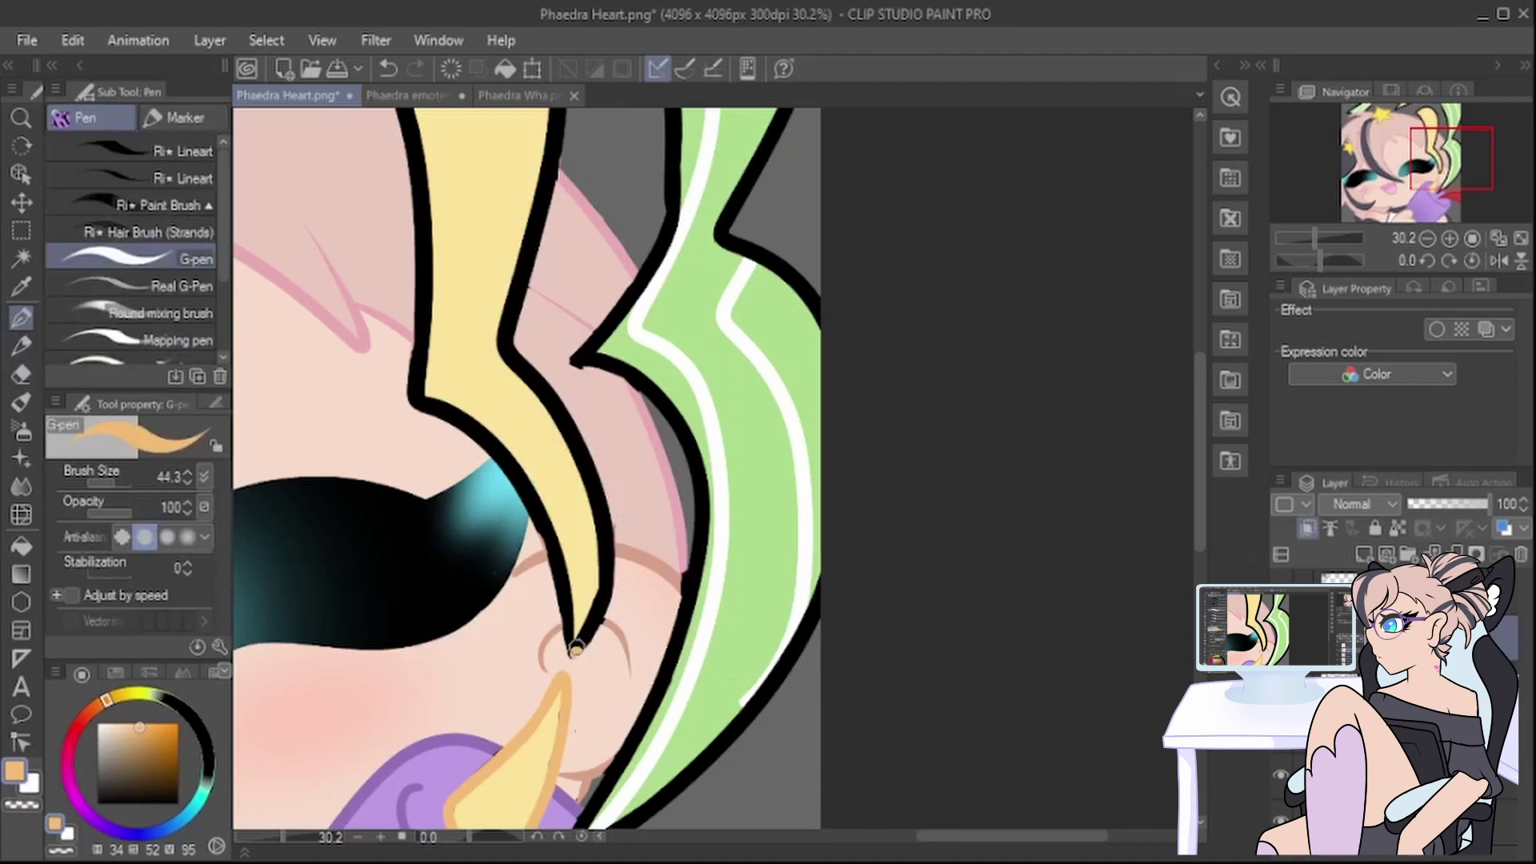
pyautogui.moveTo(576, 657)
pyautogui.mouseDown()
pyautogui.moveTo(610, 582)
pyautogui.moveTo(606, 527)
pyautogui.moveTo(568, 596)
pyautogui.moveTo(534, 500)
pyautogui.mouseUp()
pyautogui.moveTo(611, 563); pyautogui.dragTo(590, 461)
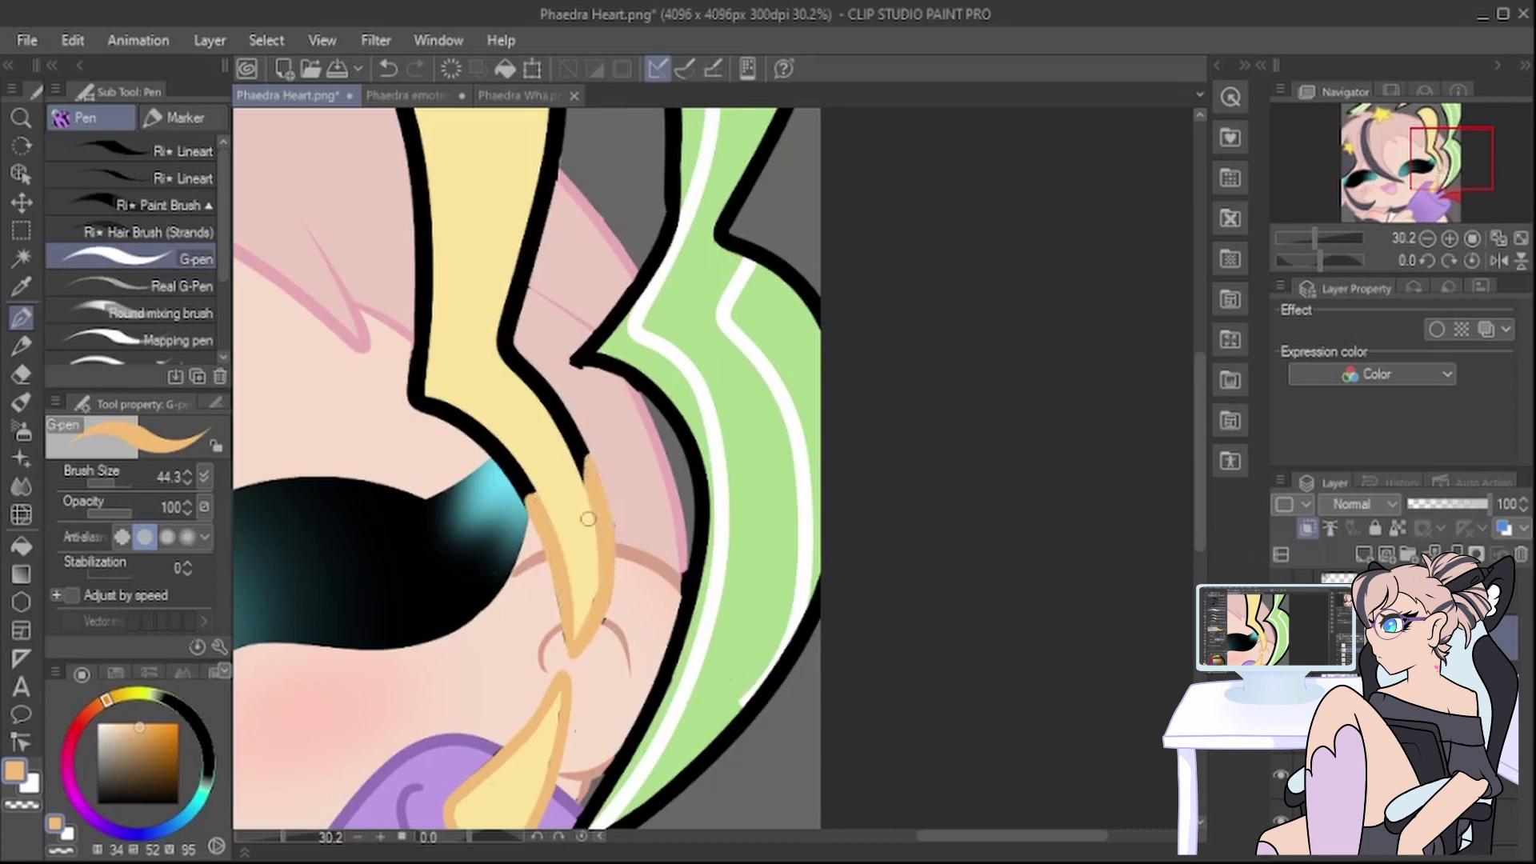
pyautogui.click(15, 289)
pyautogui.click(609, 659)
pyautogui.click(22, 319)
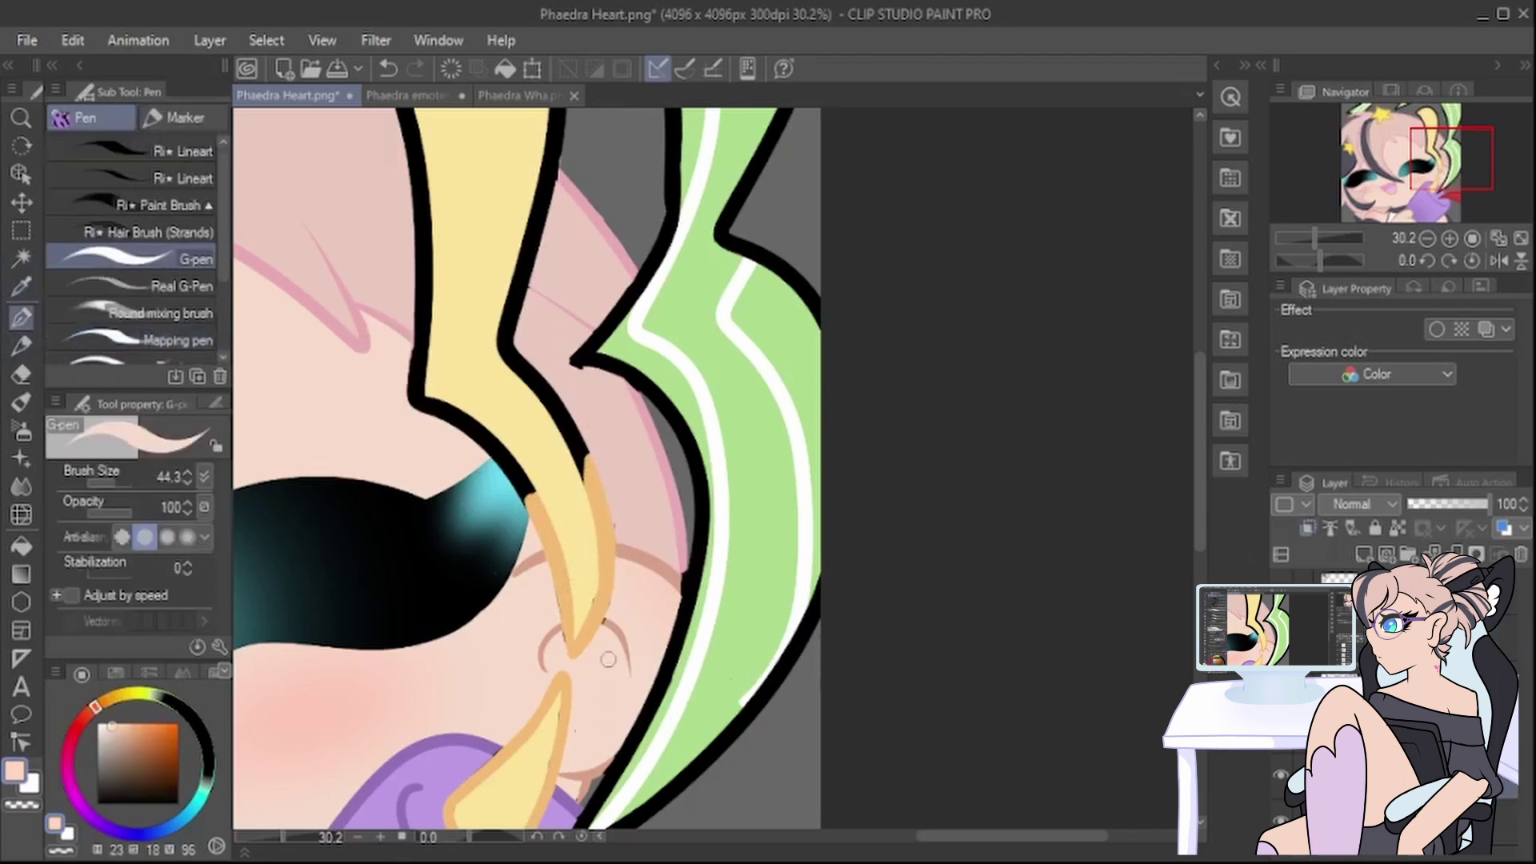
pyautogui.moveTo(621, 504); pyautogui.dragTo(619, 536)
pyautogui.click(388, 69)
# Step: Erase along the edge beside the yellow strand's lower end and sample the ear line's color for the G-pen
pyautogui.press('e')
pyautogui.moveTo(621, 526); pyautogui.dragTo(616, 605)
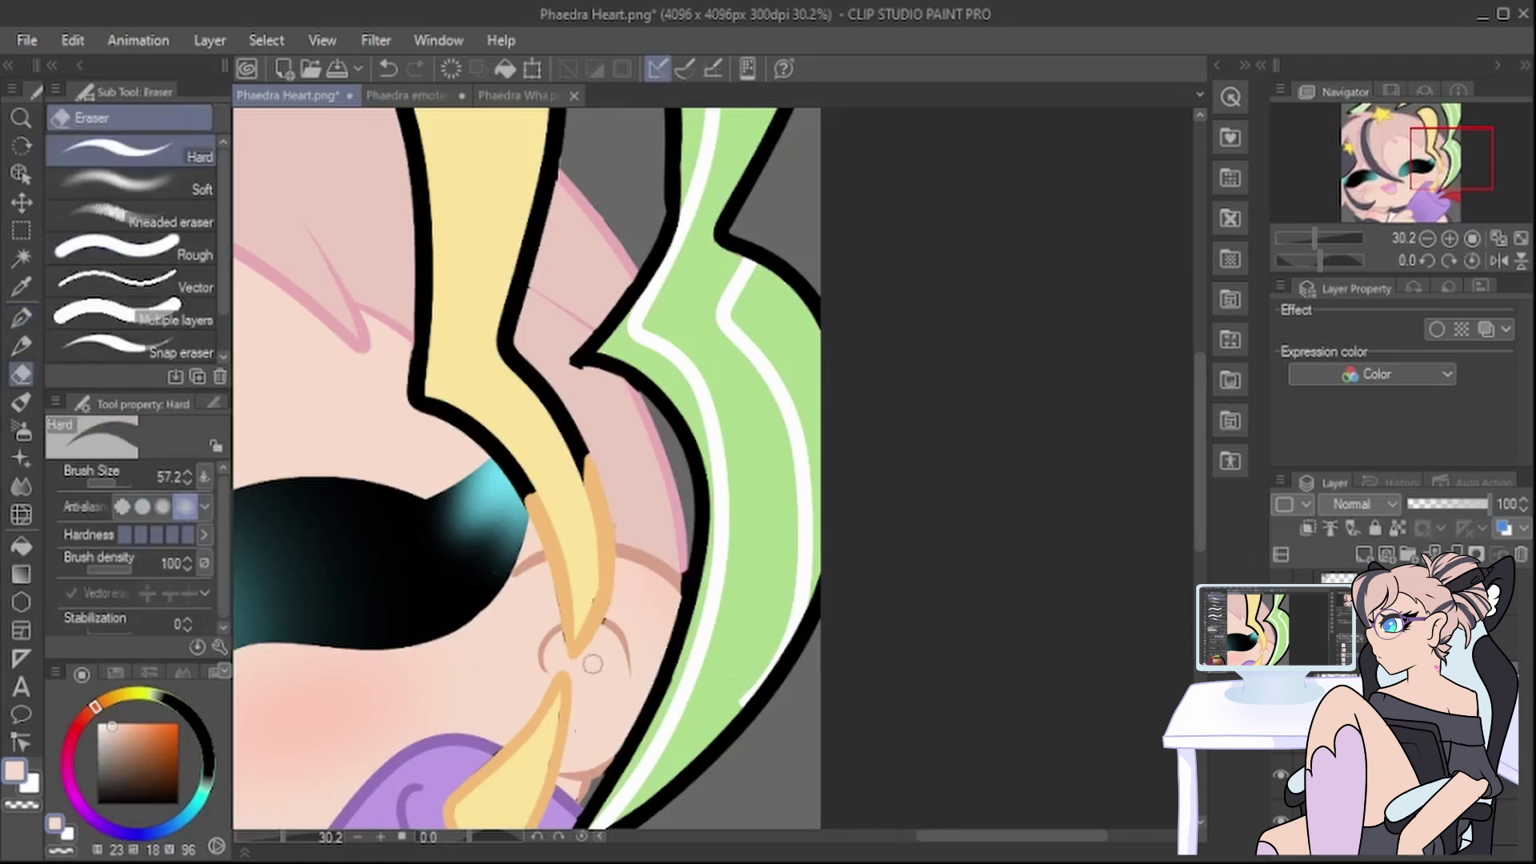
pyautogui.press('i')
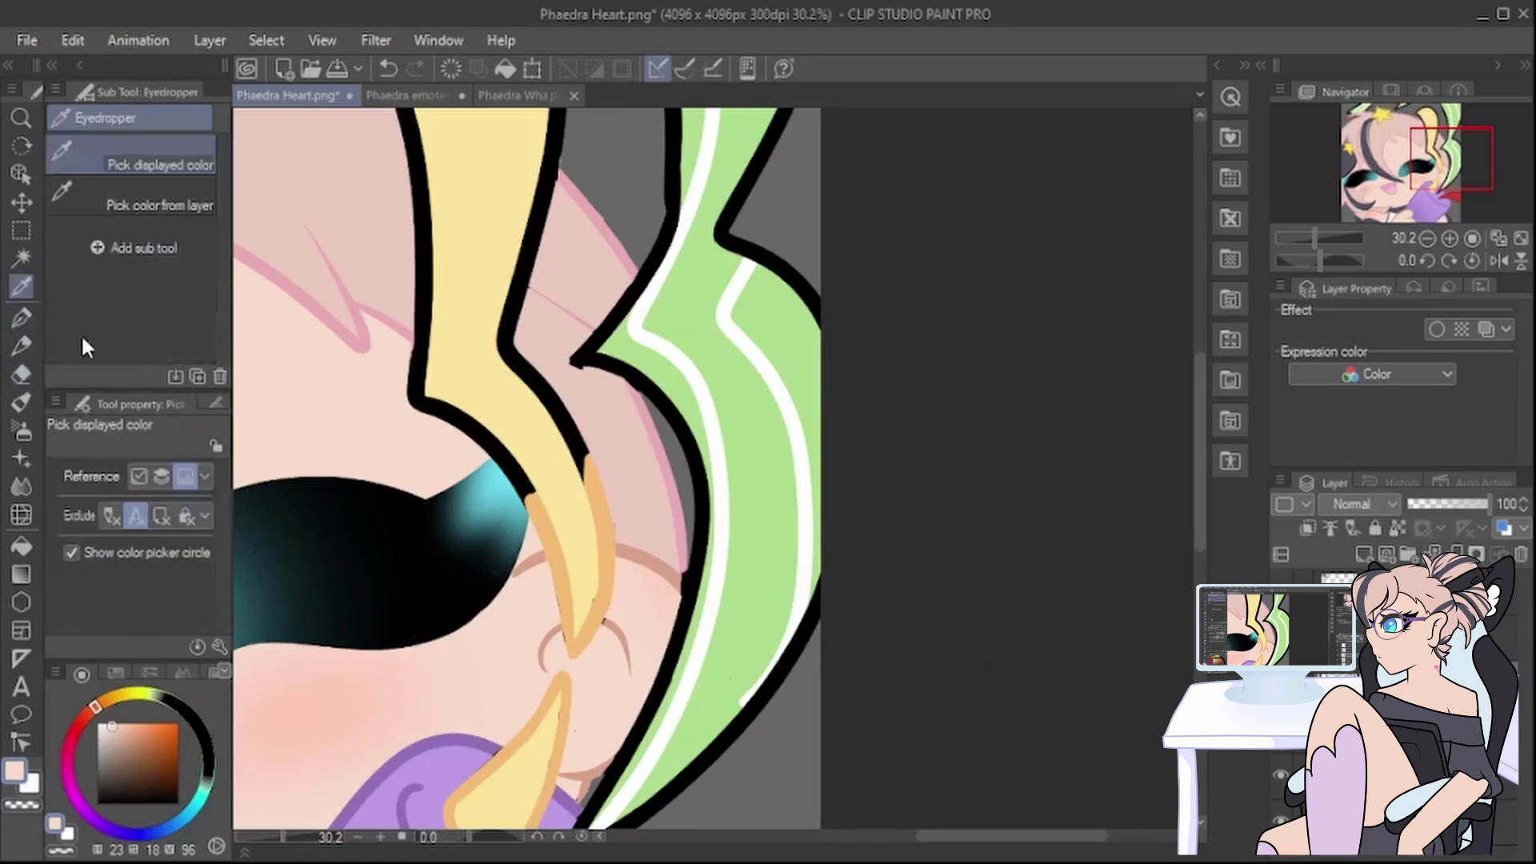
pyautogui.click(608, 626)
pyautogui.press('p')
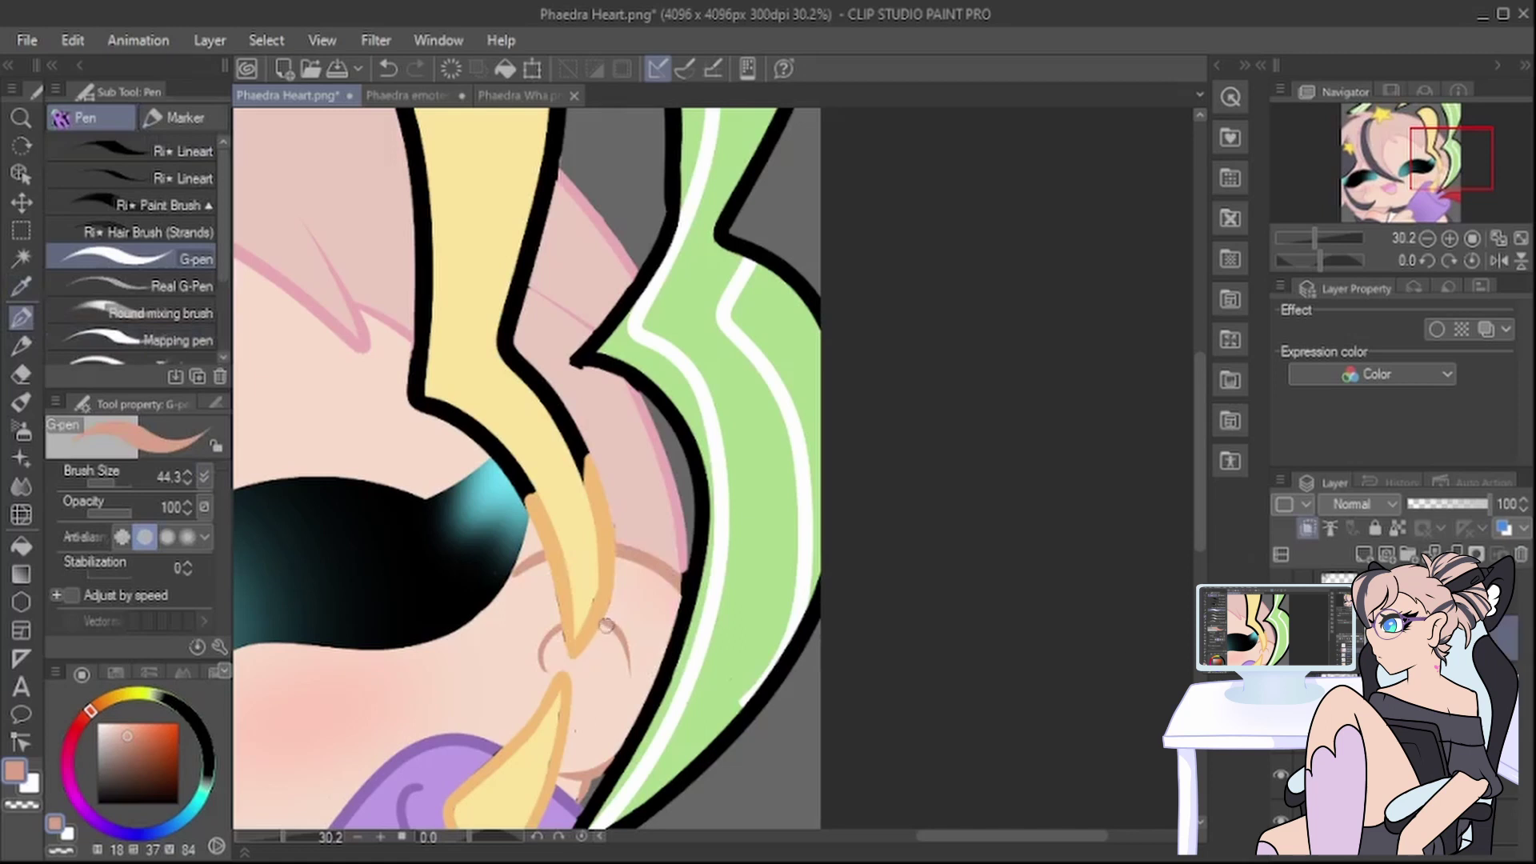
# Step: Resample the orange and recolor the rest of the yellow strand's black outline, from its lower bend up around the rounded top
pyautogui.keyDown('alt'); pyautogui.click(558, 517); pyautogui.keyUp('alt')
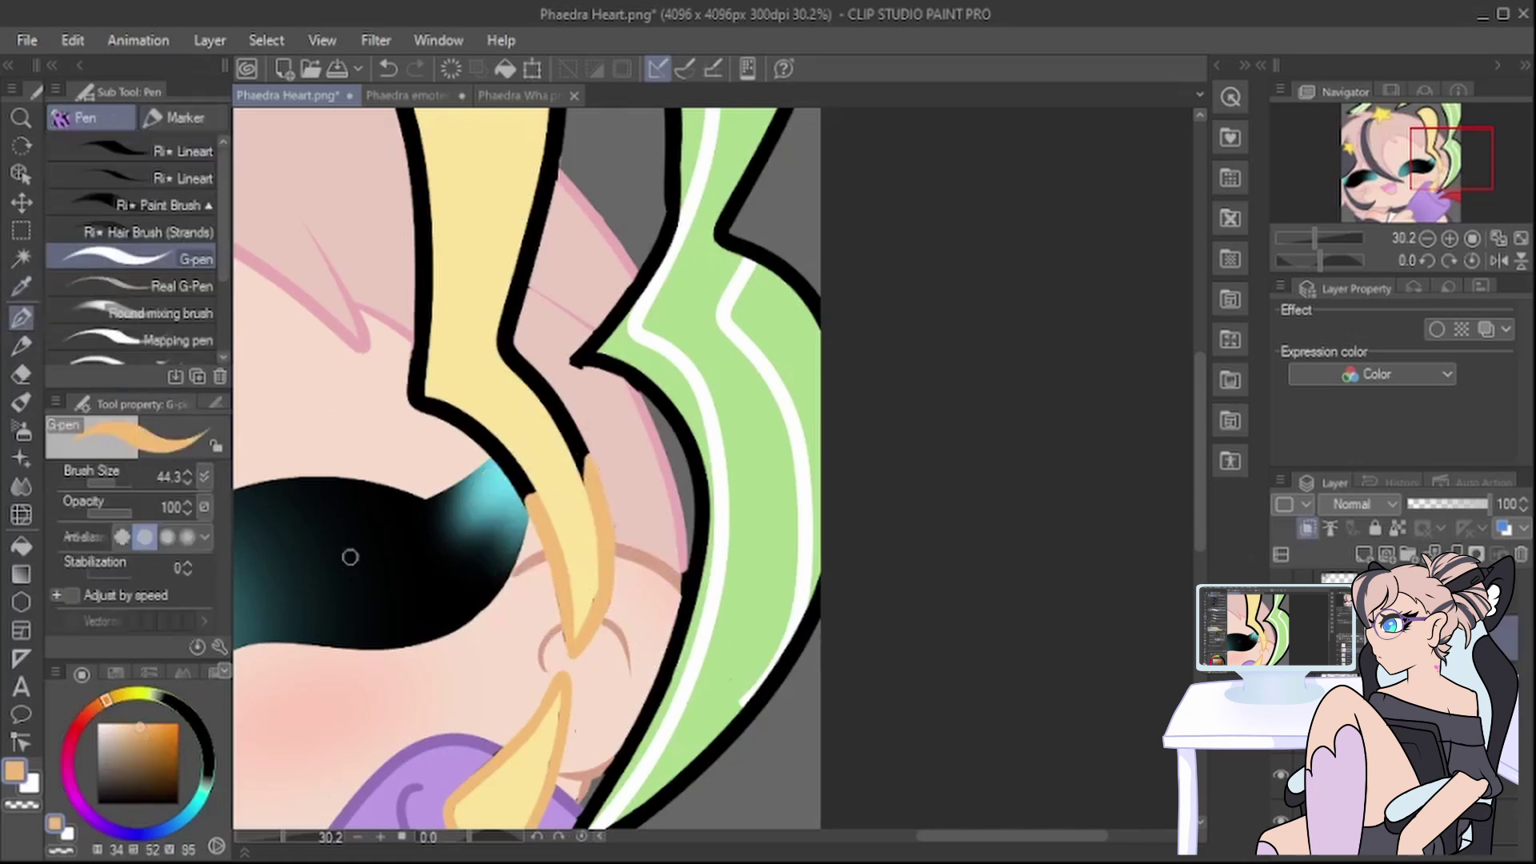
pyautogui.moveTo(529, 468); pyautogui.dragTo(457, 409)
pyautogui.moveTo(591, 495)
pyautogui.mouseDown()
pyautogui.moveTo(567, 412)
pyautogui.moveTo(524, 401)
pyautogui.moveTo(541, 463)
pyautogui.moveTo(475, 286)
pyautogui.moveTo(499, 316)
pyautogui.moveTo(536, 306)
pyautogui.moveTo(496, 277)
pyautogui.moveTo(516, 305)
pyautogui.moveTo(522, 254)
pyautogui.mouseUp()
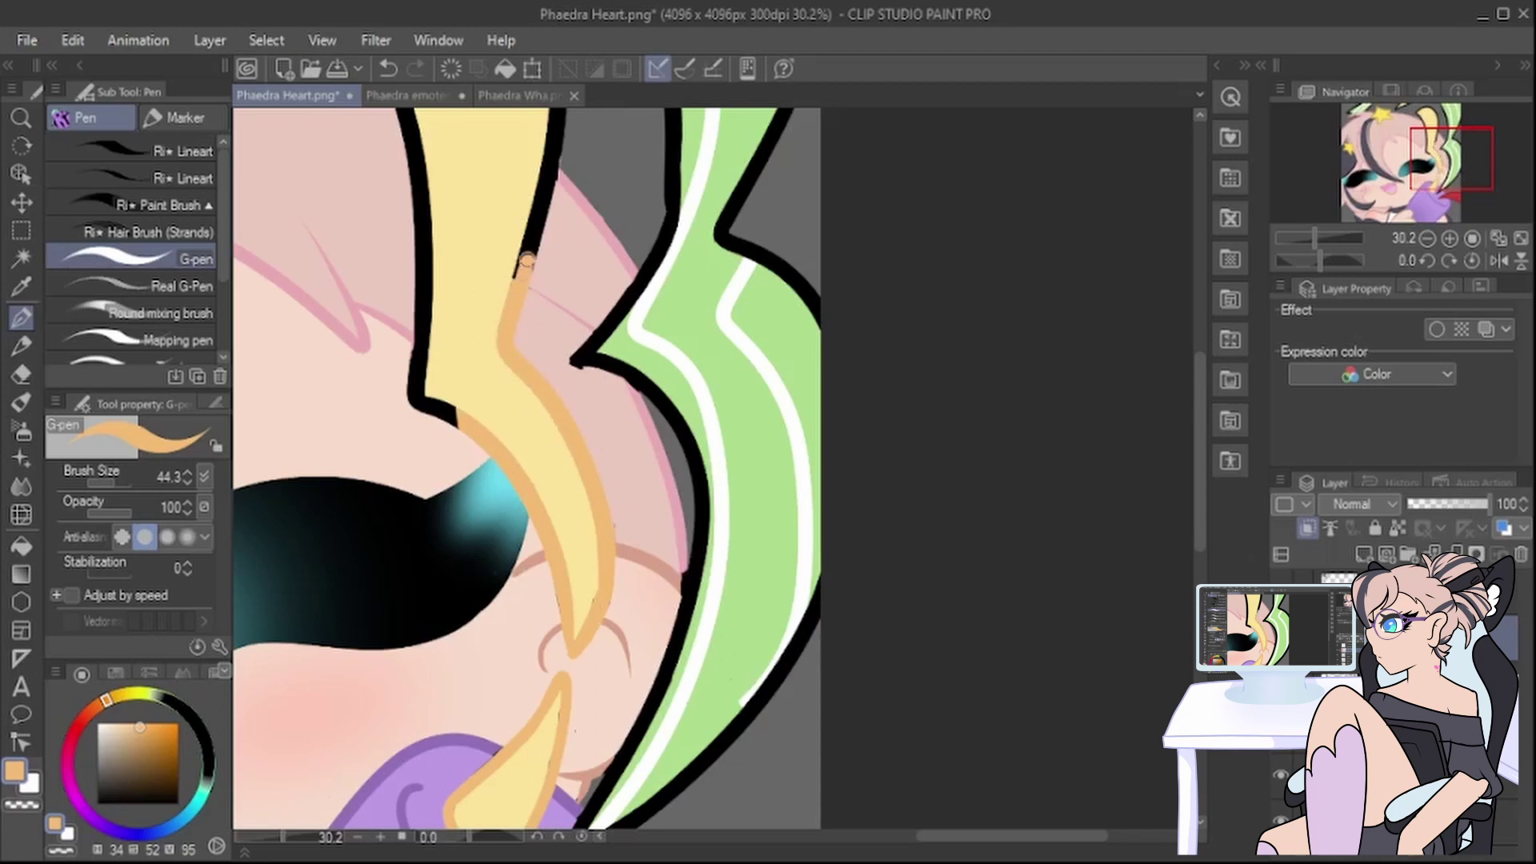
pyautogui.moveTo(453, 420); pyautogui.dragTo(426, 385)
pyautogui.moveTo(422, 298)
pyautogui.mouseDown()
pyautogui.moveTo(423, 326)
pyautogui.moveTo(425, 214)
pyautogui.mouseUp()
pyautogui.moveTo(1200, 488); pyautogui.dragTo(1201, 390)
pyautogui.moveTo(422, 584)
pyautogui.mouseDown()
pyautogui.moveTo(425, 504)
pyautogui.moveTo(296, 280)
pyautogui.moveTo(368, 228)
pyautogui.moveTo(436, 214)
pyautogui.moveTo(480, 232)
pyautogui.moveTo(560, 336)
pyautogui.moveTo(558, 400)
pyautogui.mouseUp()
pyautogui.moveTo(513, 288)
pyautogui.mouseDown()
pyautogui.moveTo(581, 419)
pyautogui.moveTo(542, 325)
pyautogui.moveTo(560, 490)
pyautogui.moveTo(554, 445)
pyautogui.moveTo(524, 636)
pyautogui.mouseUp()
pyautogui.moveTo(560, 480); pyautogui.dragTo(536, 552)
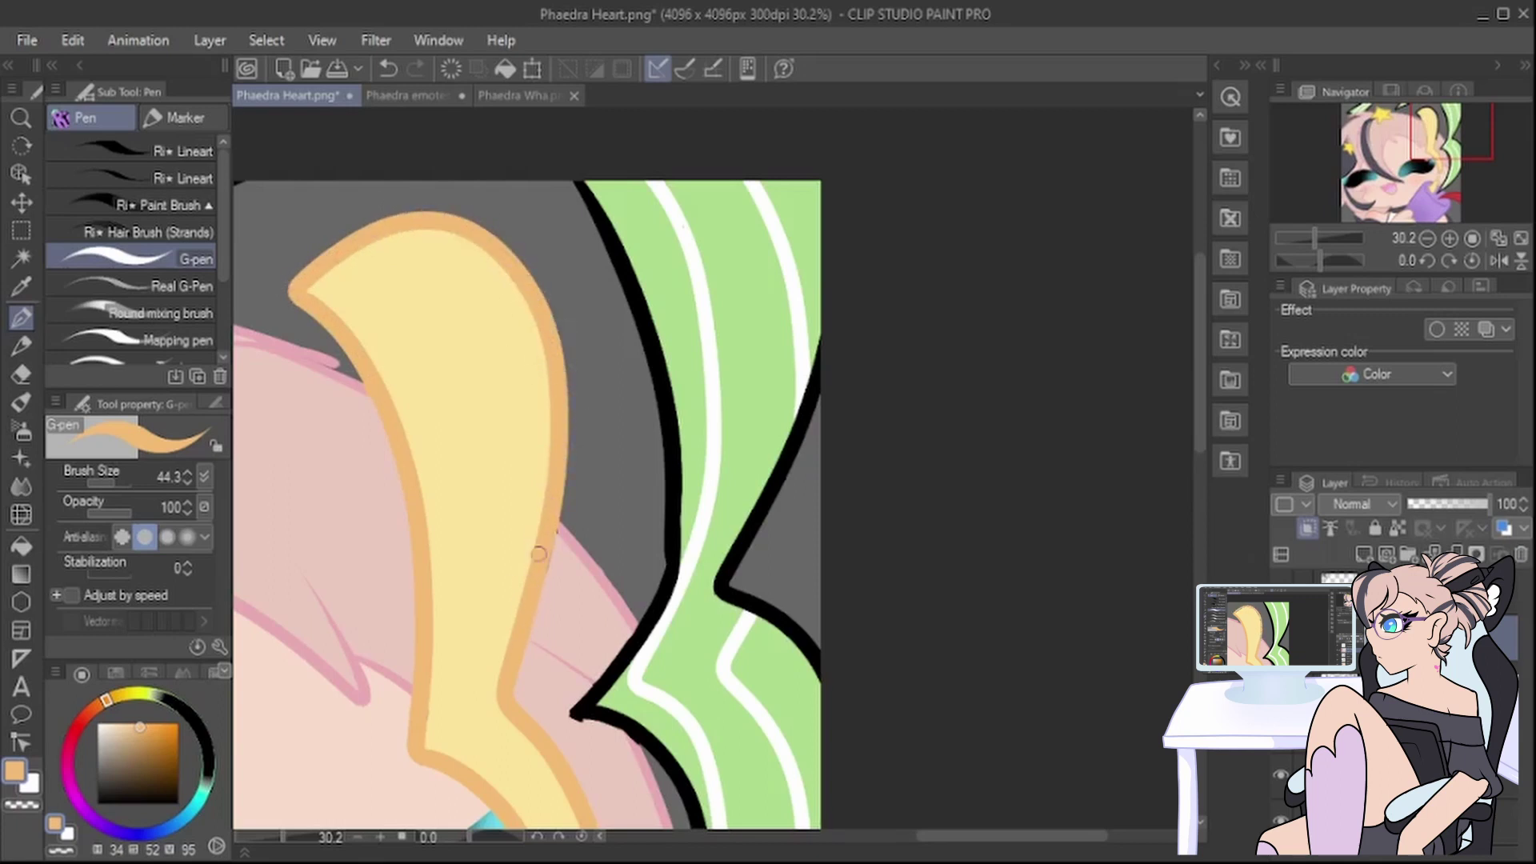
# Step: Sample the strand's yellow fill and the neighboring skin color to touch up the edges of the new orange outline
pyautogui.scroll(-5, 552, 536)
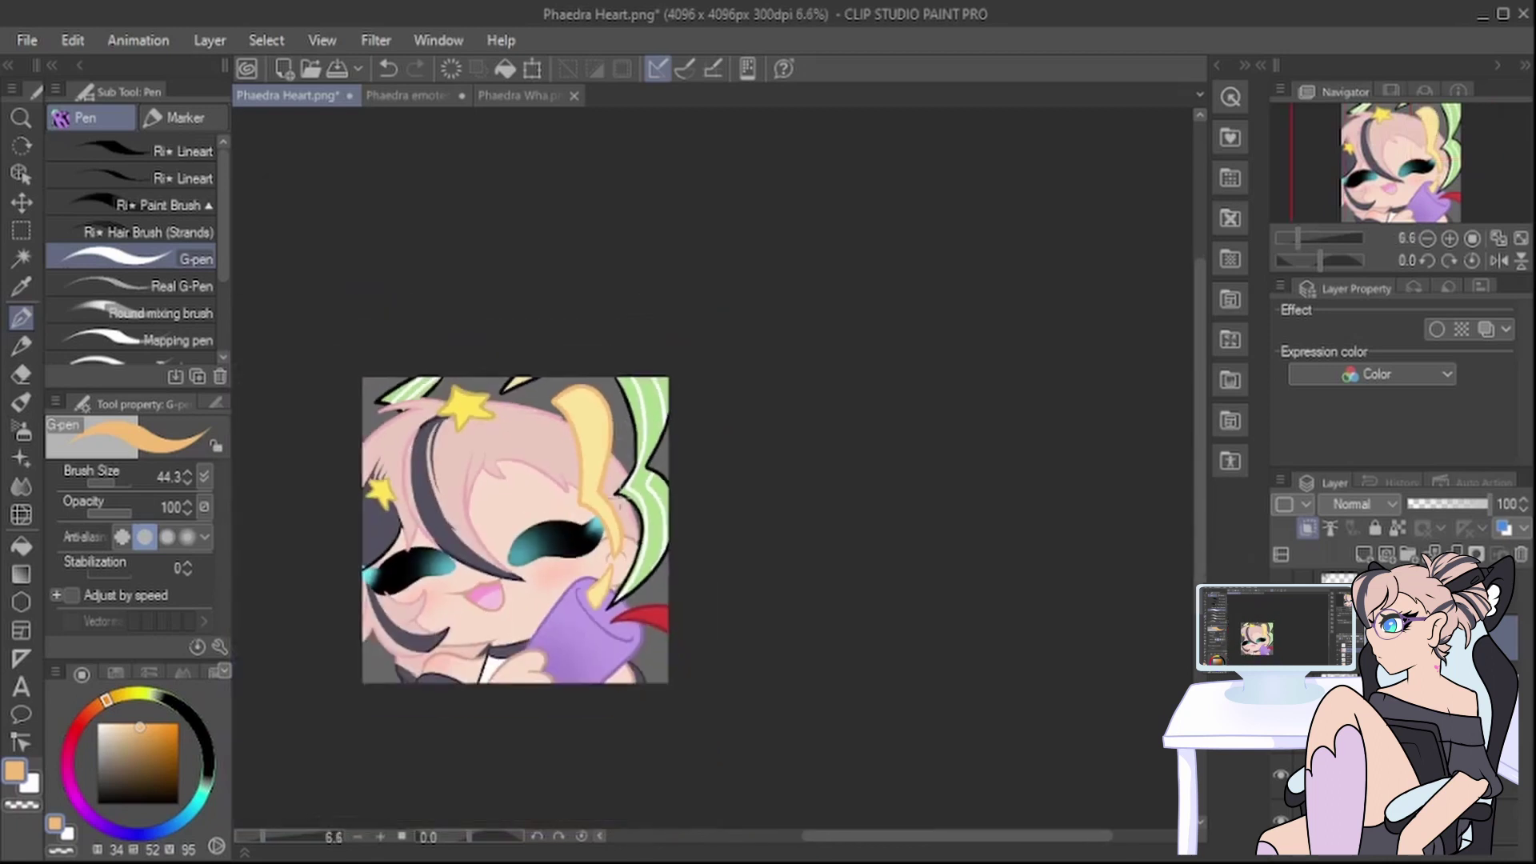
pyautogui.scroll(3, 587, 512)
pyautogui.scroll(4, 587, 510)
pyautogui.keyDown('alt'); pyautogui.click(584, 448); pyautogui.keyUp('alt')
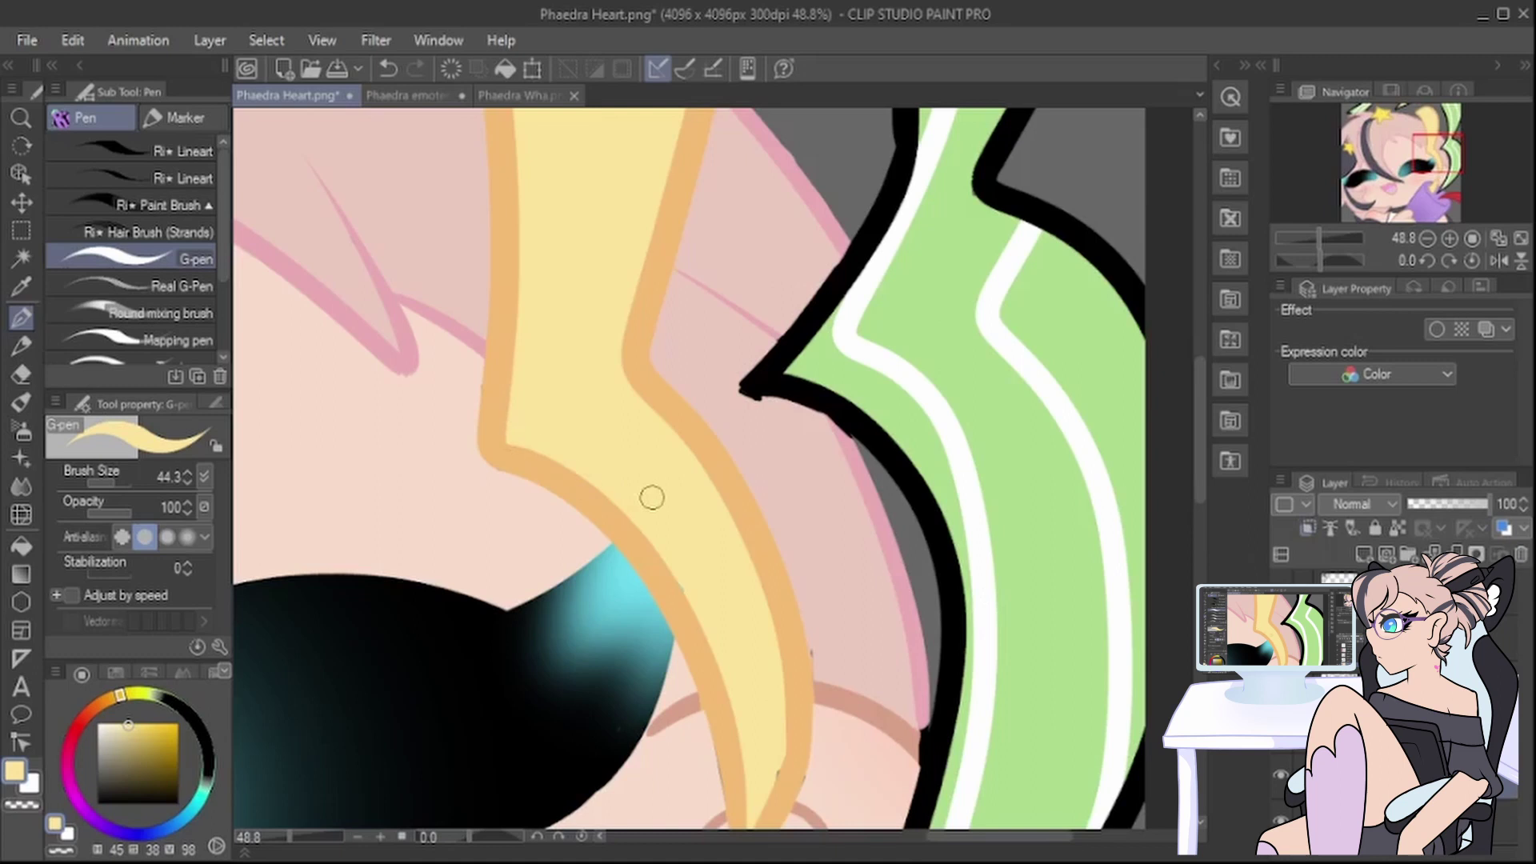
pyautogui.keyDown('alt'); pyautogui.click(374, 574); pyautogui.keyUp('alt')
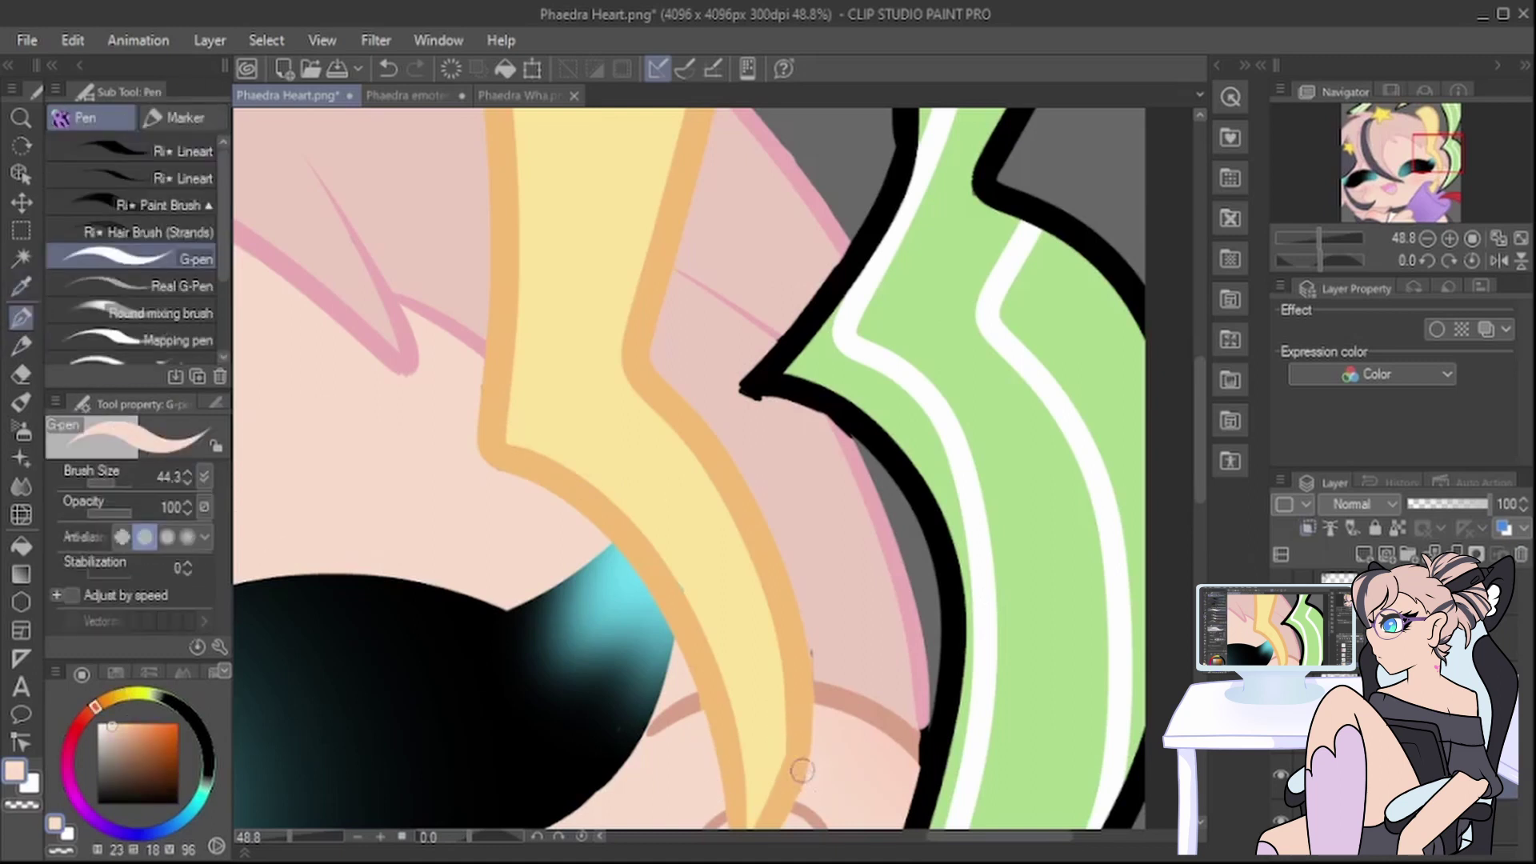
pyautogui.scroll(-5, 804, 780)
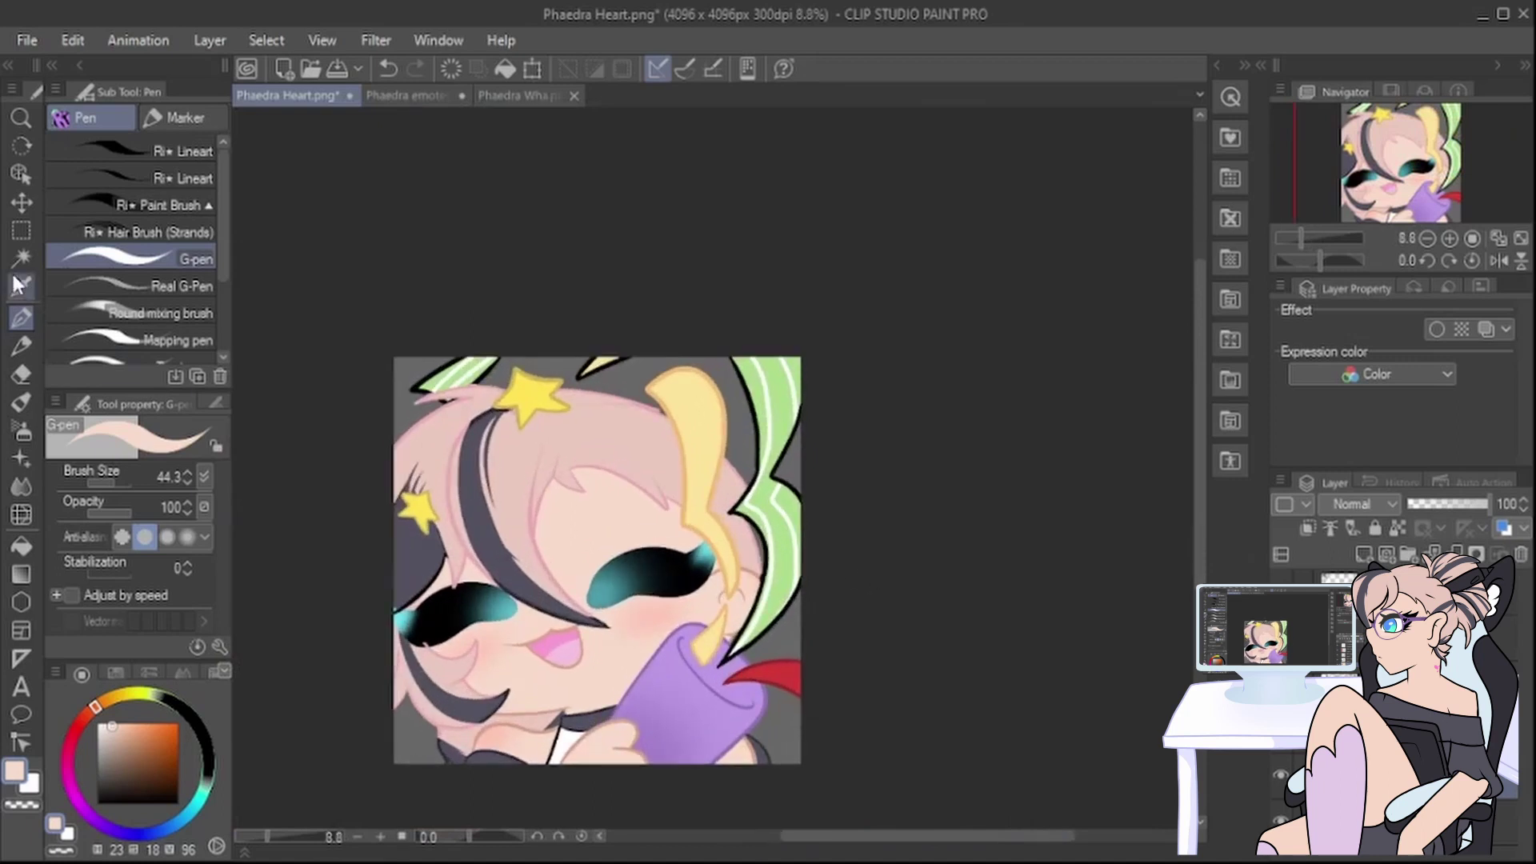
# Step: Sample the strand's orange outline and recolor the outline of the small yellow spike at the canvas's upper edge with it
pyautogui.press('i')
pyautogui.click(670, 396)
pyautogui.press('p')
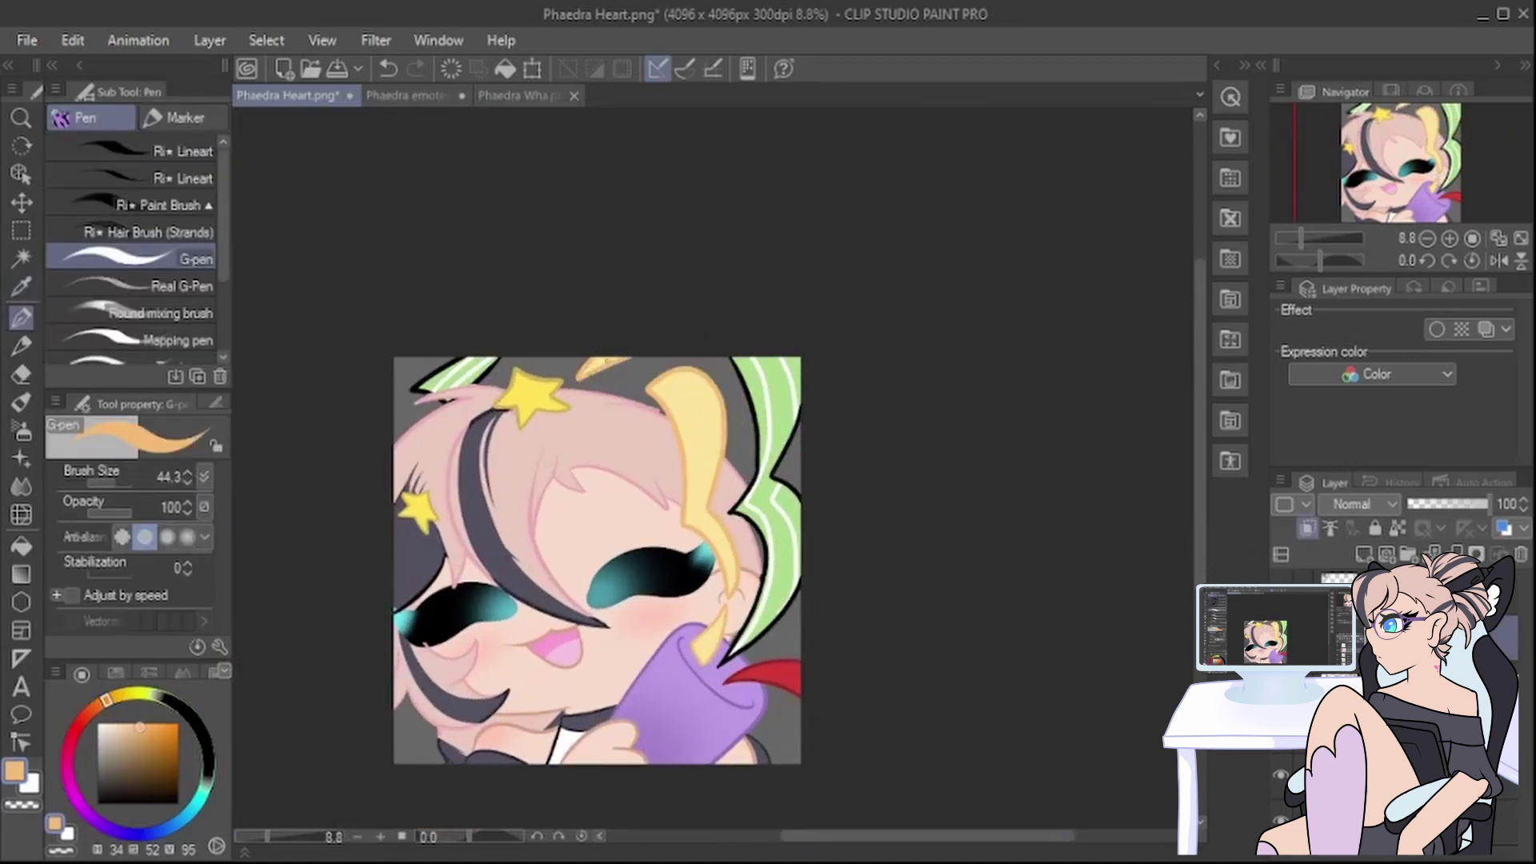
# Step: Sample the light green, shift it to hue 150, saturation 48, value 80, and recolor the outline of the striped shape behind the large star
pyautogui.press('i')
pyautogui.click(429, 362)
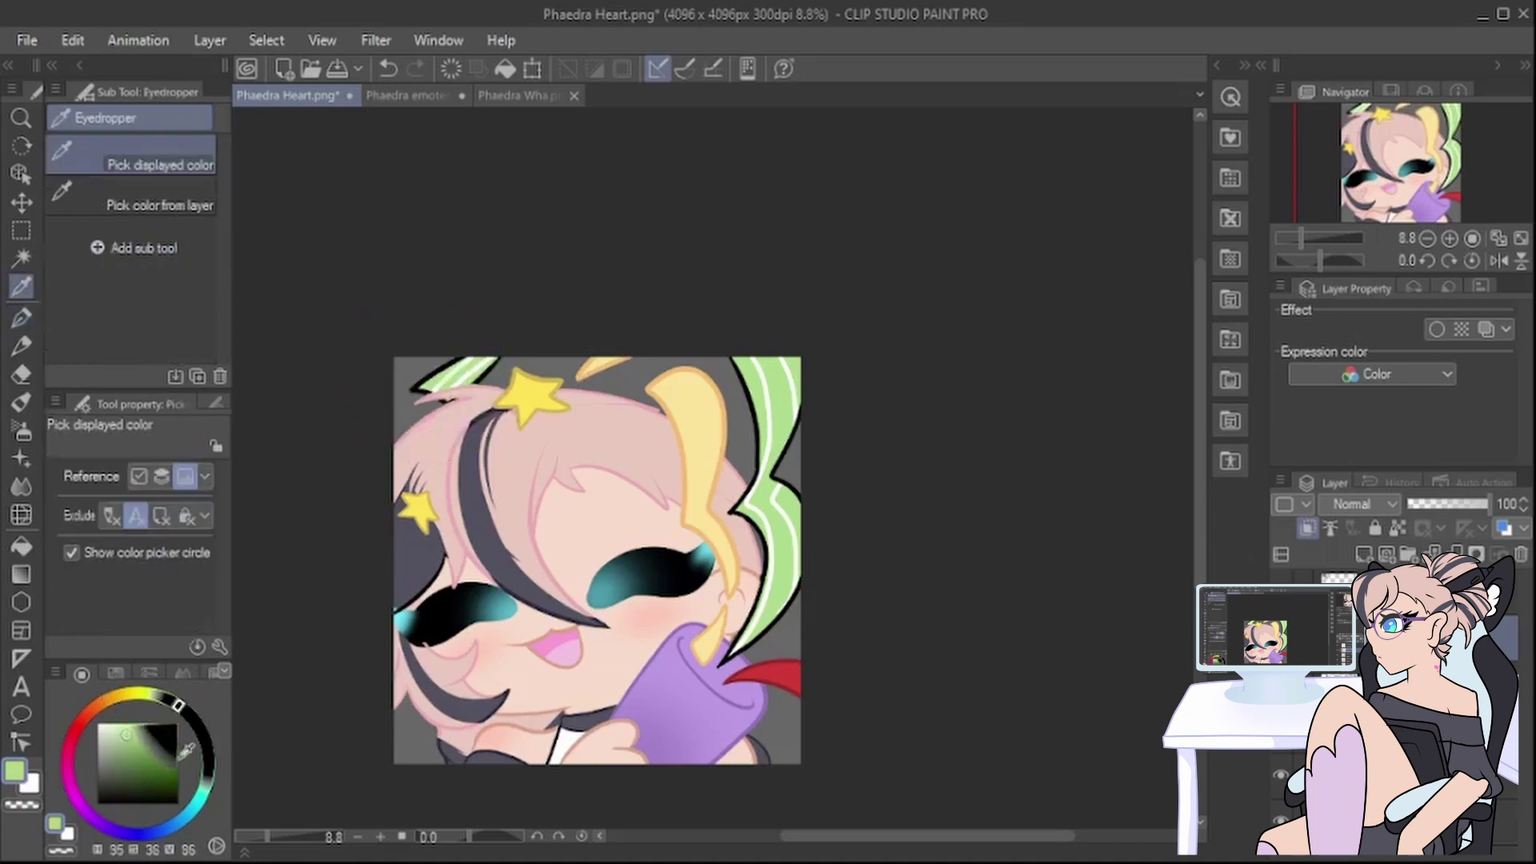
pyautogui.press('p')
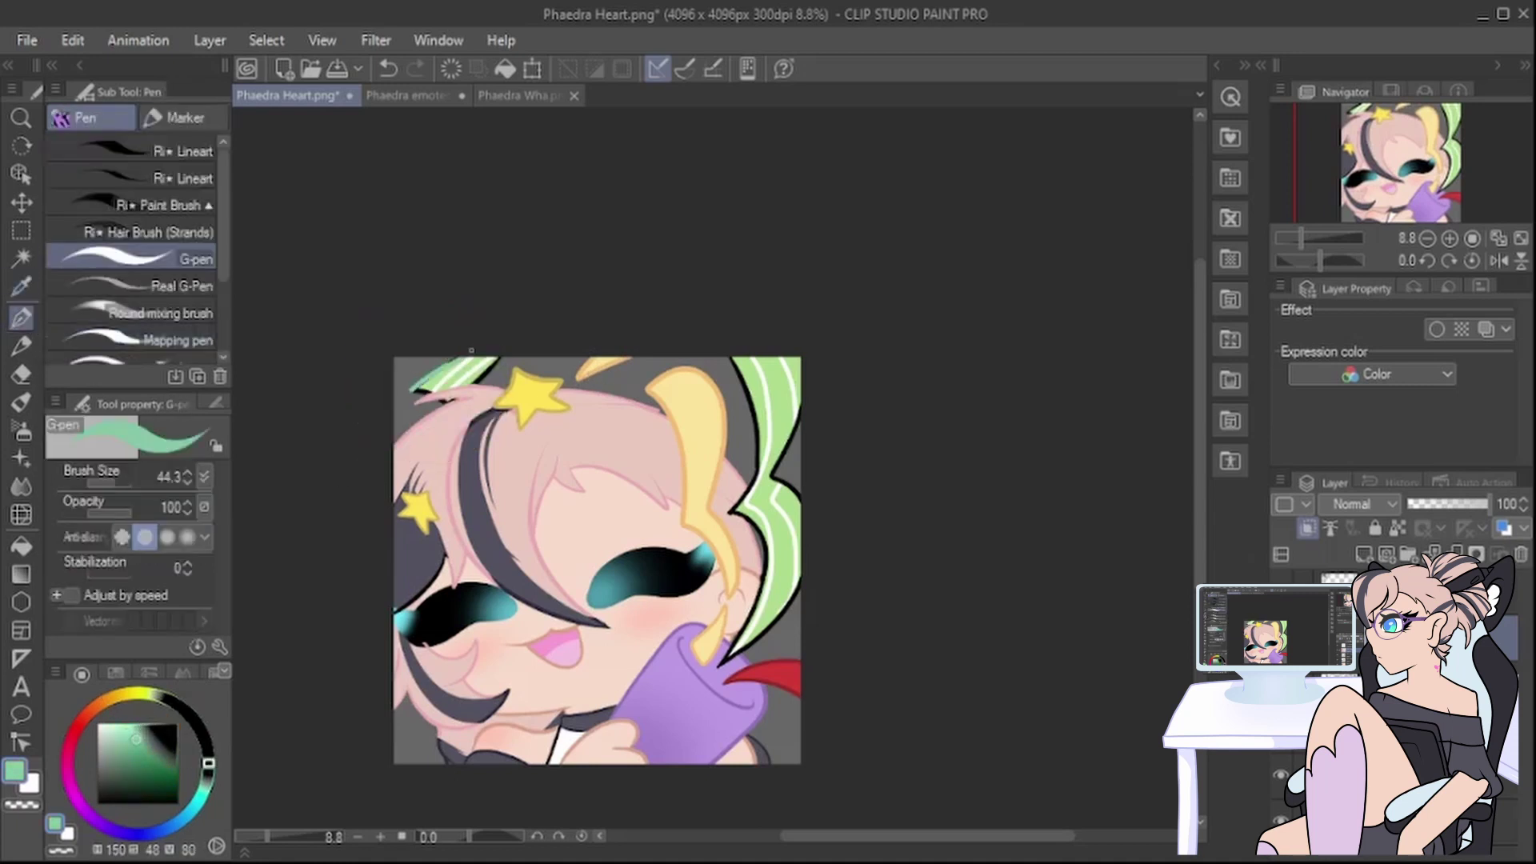
pyautogui.scroll(6, 430, 286)
pyautogui.moveTo(358, 485)
pyautogui.mouseDown()
pyautogui.moveTo(411, 452)
pyautogui.moveTo(420, 490)
pyautogui.moveTo(404, 496)
pyautogui.mouseUp()
pyautogui.moveTo(619, 429)
pyautogui.mouseDown()
pyautogui.moveTo(566, 451)
pyautogui.moveTo(650, 392)
pyautogui.mouseUp()
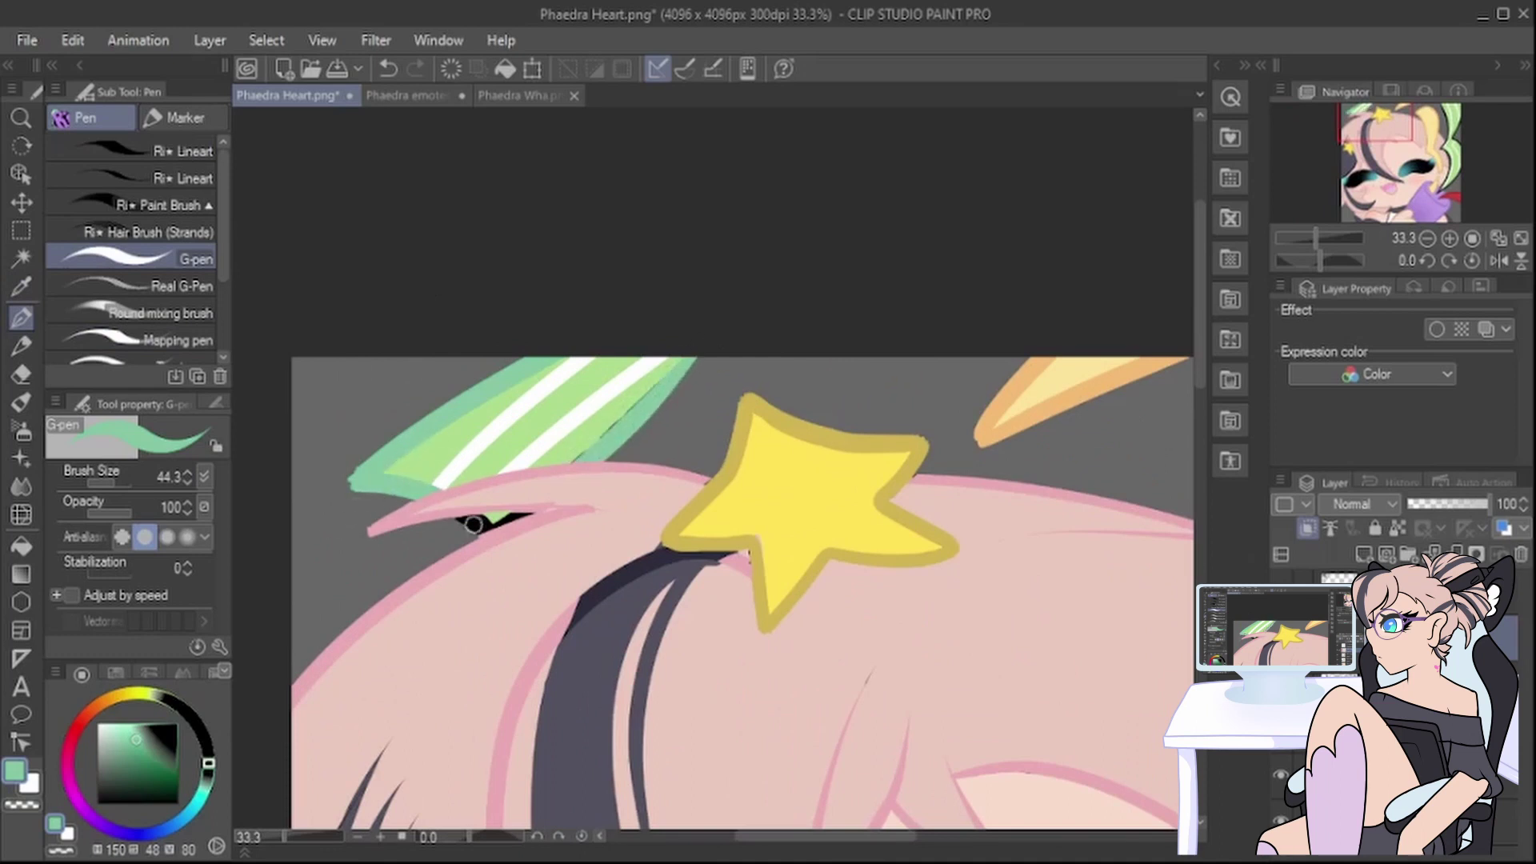
pyautogui.moveTo(473, 525)
pyautogui.mouseDown()
pyautogui.moveTo(455, 530)
pyautogui.moveTo(509, 516)
pyautogui.mouseUp()
# Step: Sample the striped shape's light green and touch up its inner edge near the large star, undoing the first attempt
pyautogui.keyDown('alt'); pyautogui.click(454, 435); pyautogui.keyUp('alt')
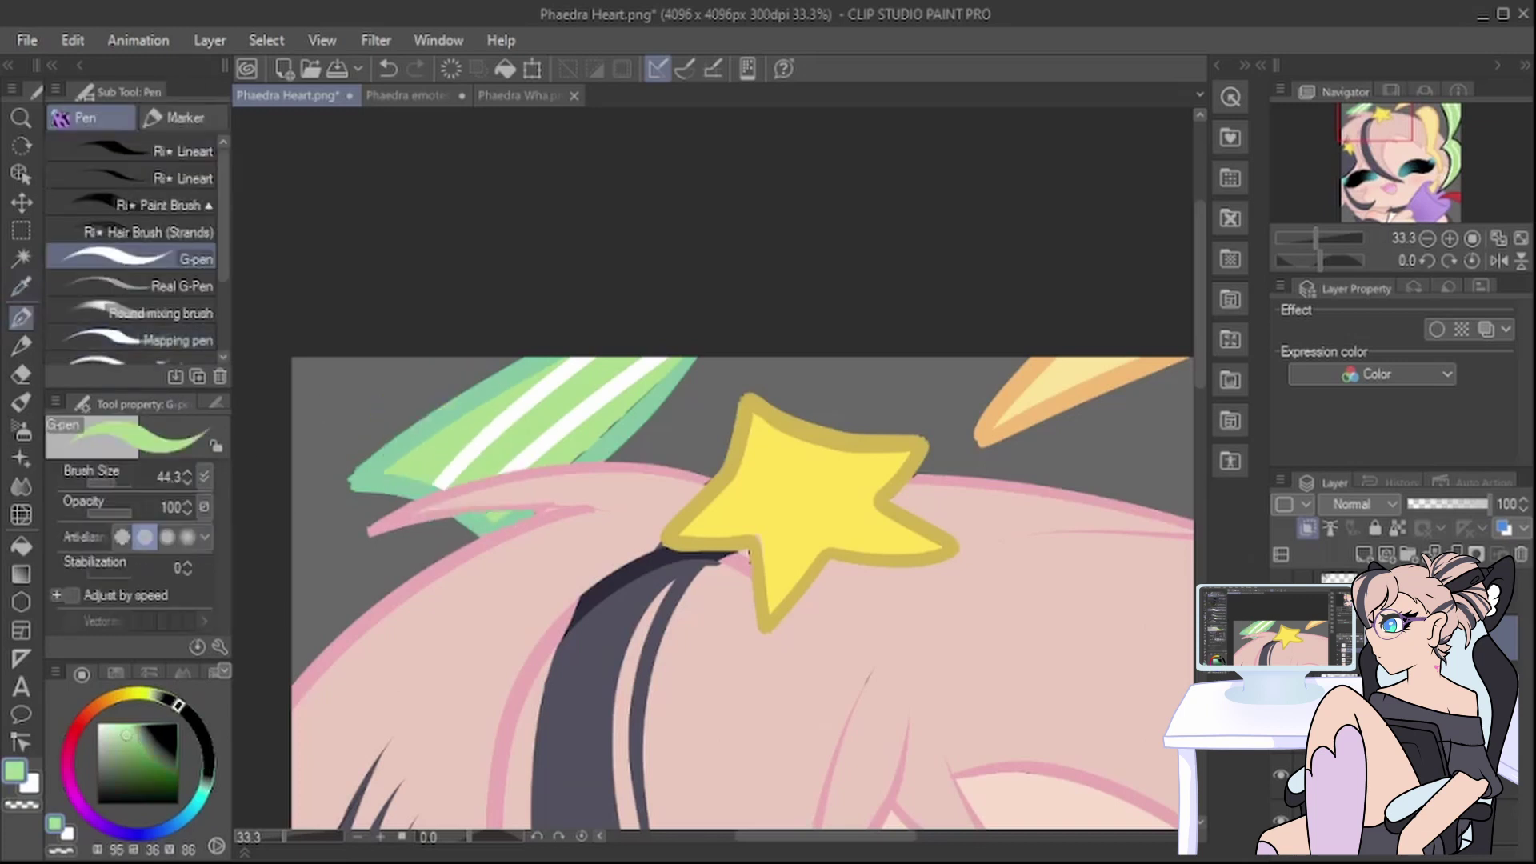
pyautogui.hotkey('ctrl', 'z')
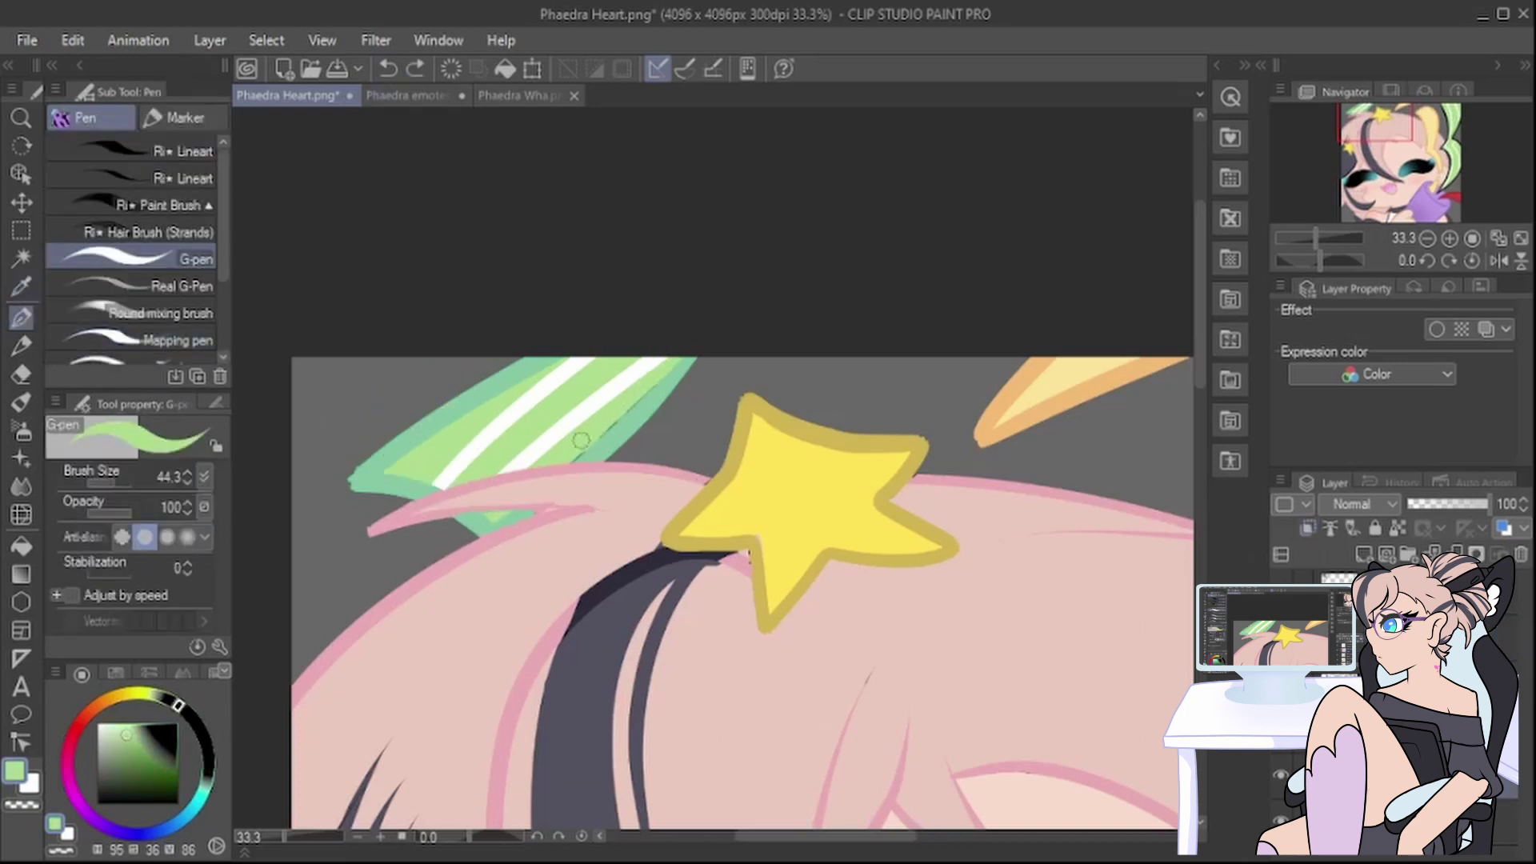
pyautogui.moveTo(653, 392); pyautogui.dragTo(666, 377)
# Step: Sample the darker green outline color and recolor the black outline of the large striped green strand beside the yellow one
pyautogui.scroll(-5, 624, 376)
pyautogui.scroll(3, 904, 516)
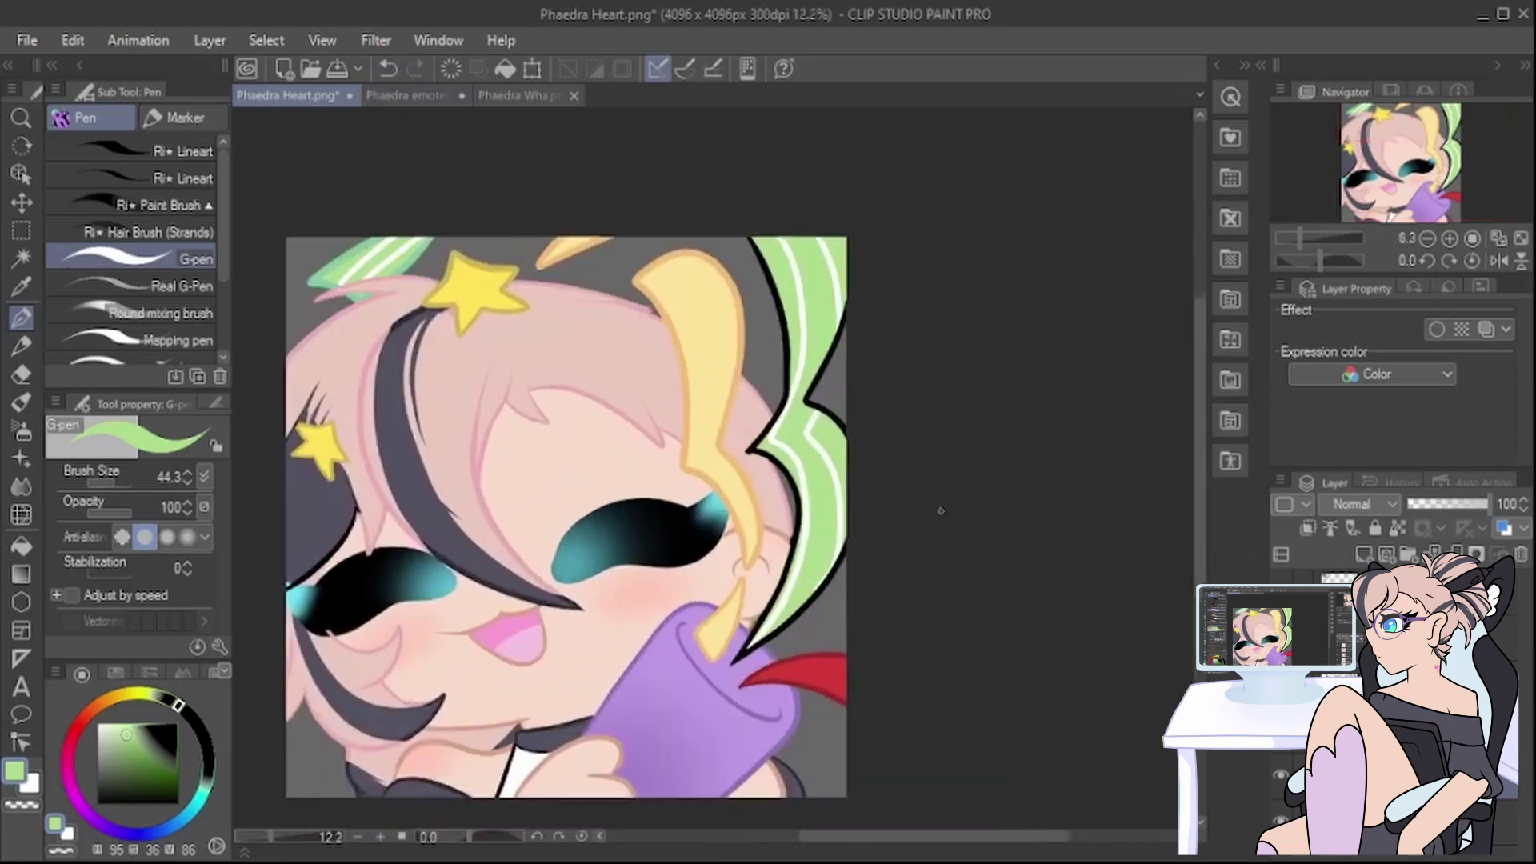
pyautogui.keyDown('alt'); pyautogui.click(308, 258); pyautogui.keyUp('alt')
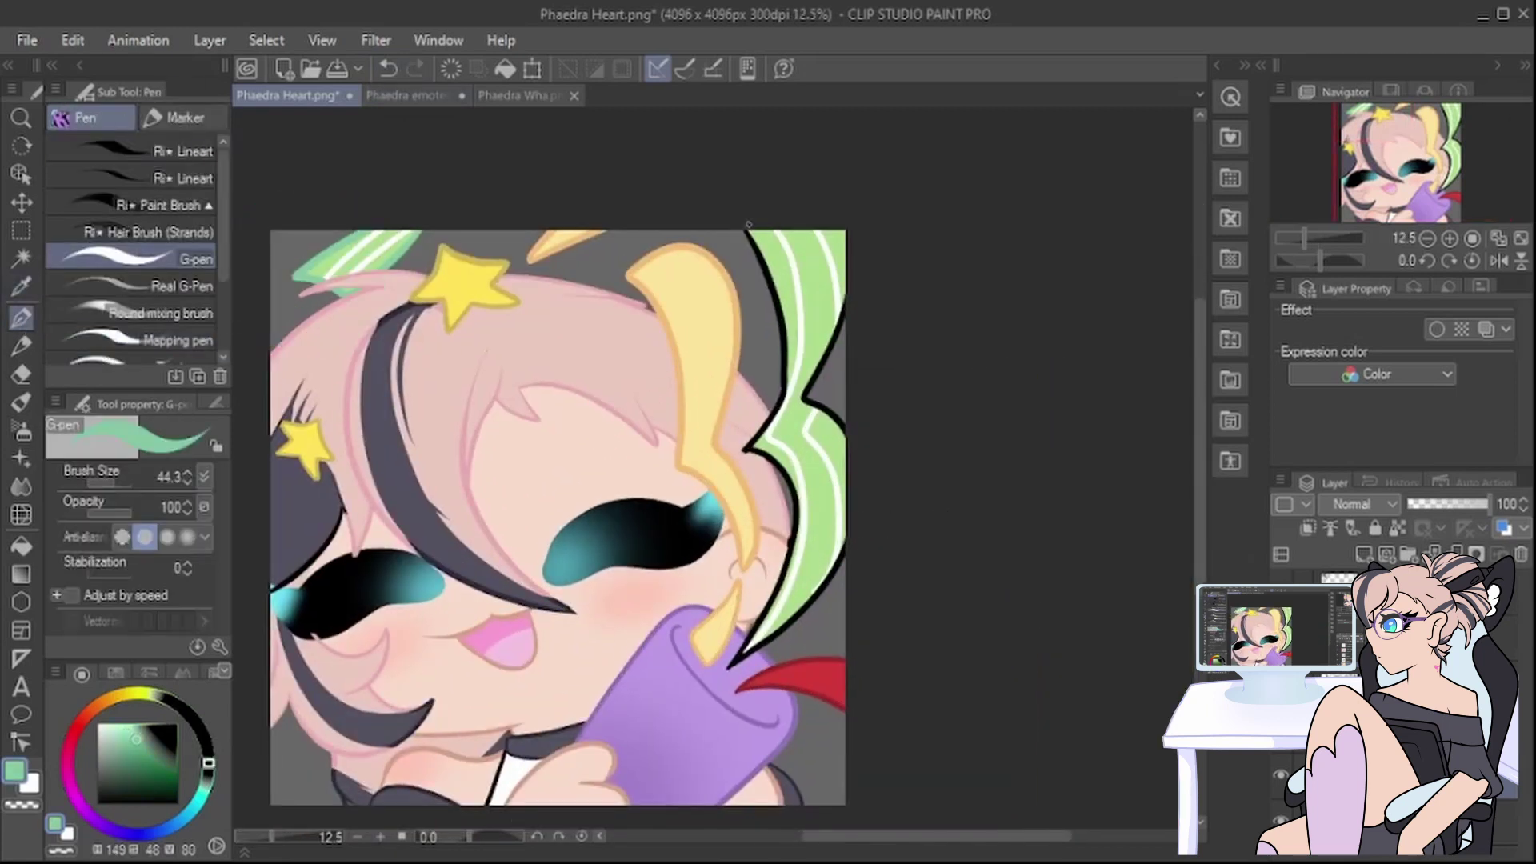
pyautogui.click(389, 70)
pyautogui.click(1432, 638)
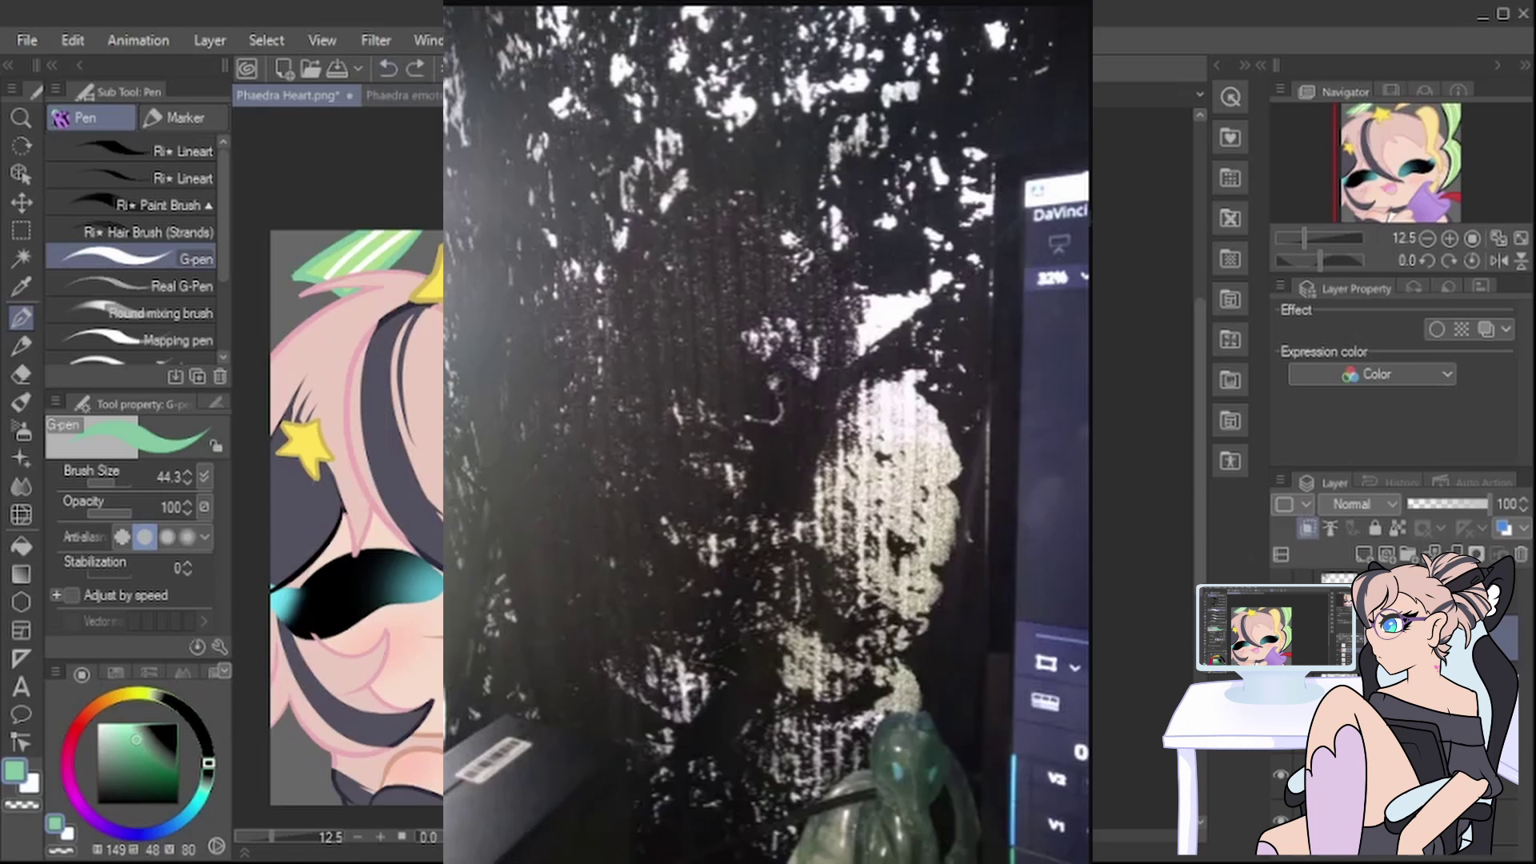
pyautogui.moveTo(776, 256); pyautogui.dragTo(828, 416)
pyautogui.scroll(5, 838, 527)
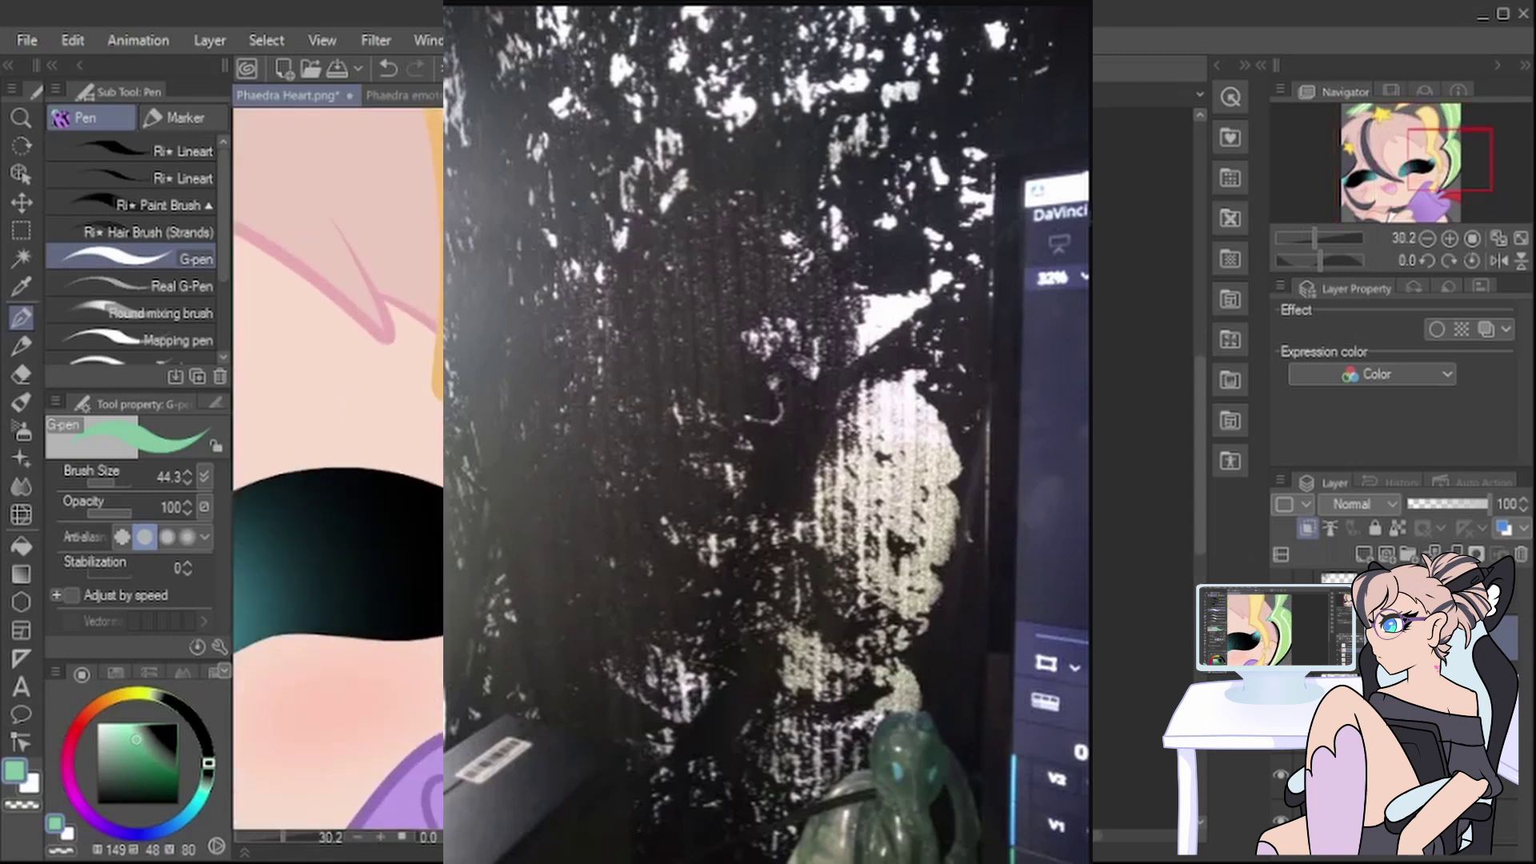
pyautogui.moveTo(1200, 524); pyautogui.dragTo(1201, 584)
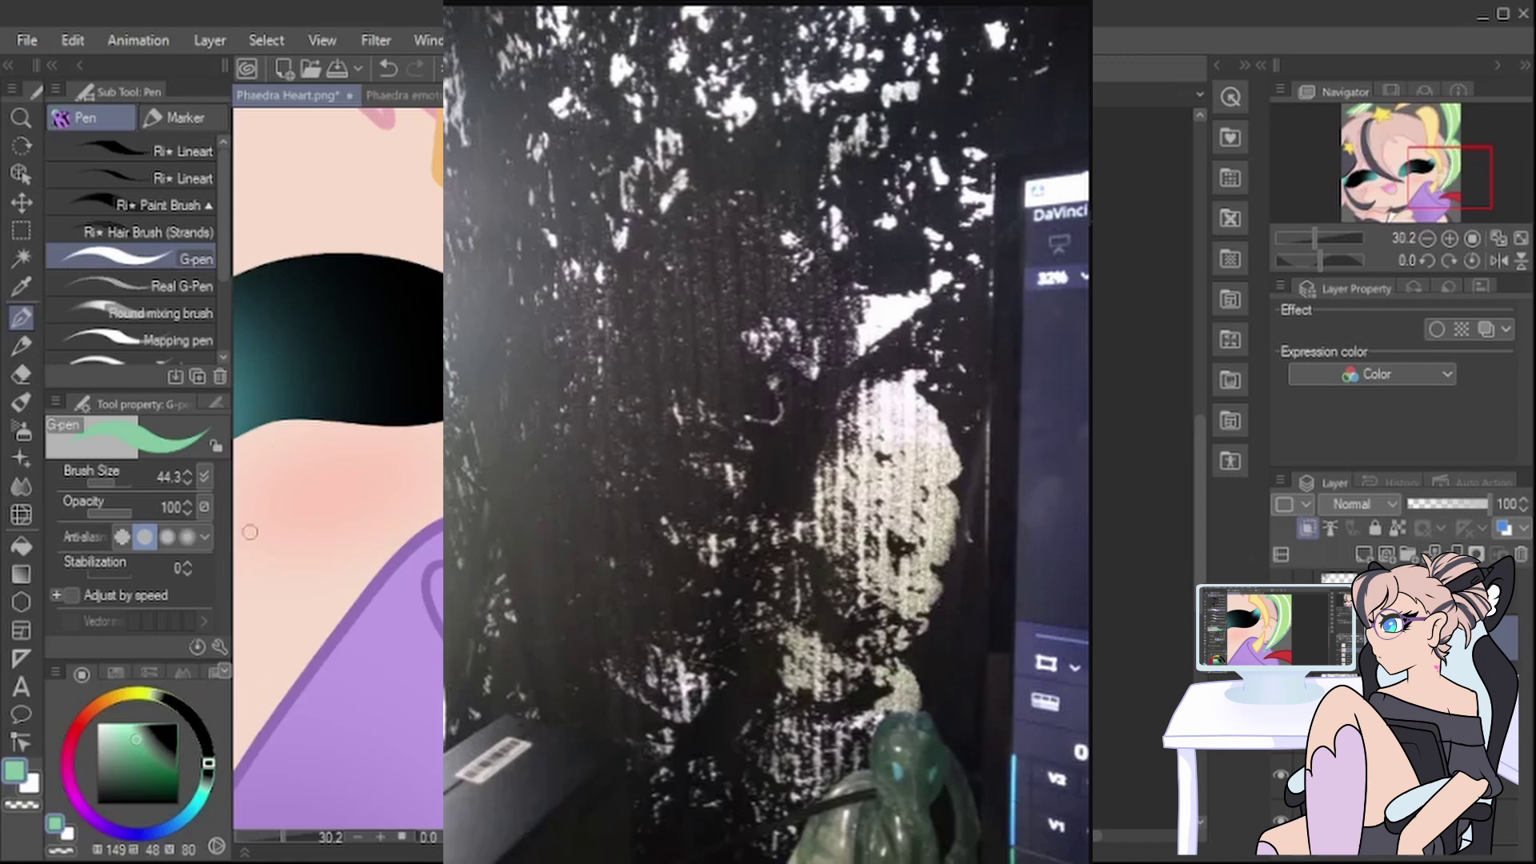
# Step: Sample the mug outline's purple and the strand's light green for touch-ups around the green strand, undoing the last change
pyautogui.keyDown('alt'); pyautogui.click(386, 538); pyautogui.keyUp('alt')
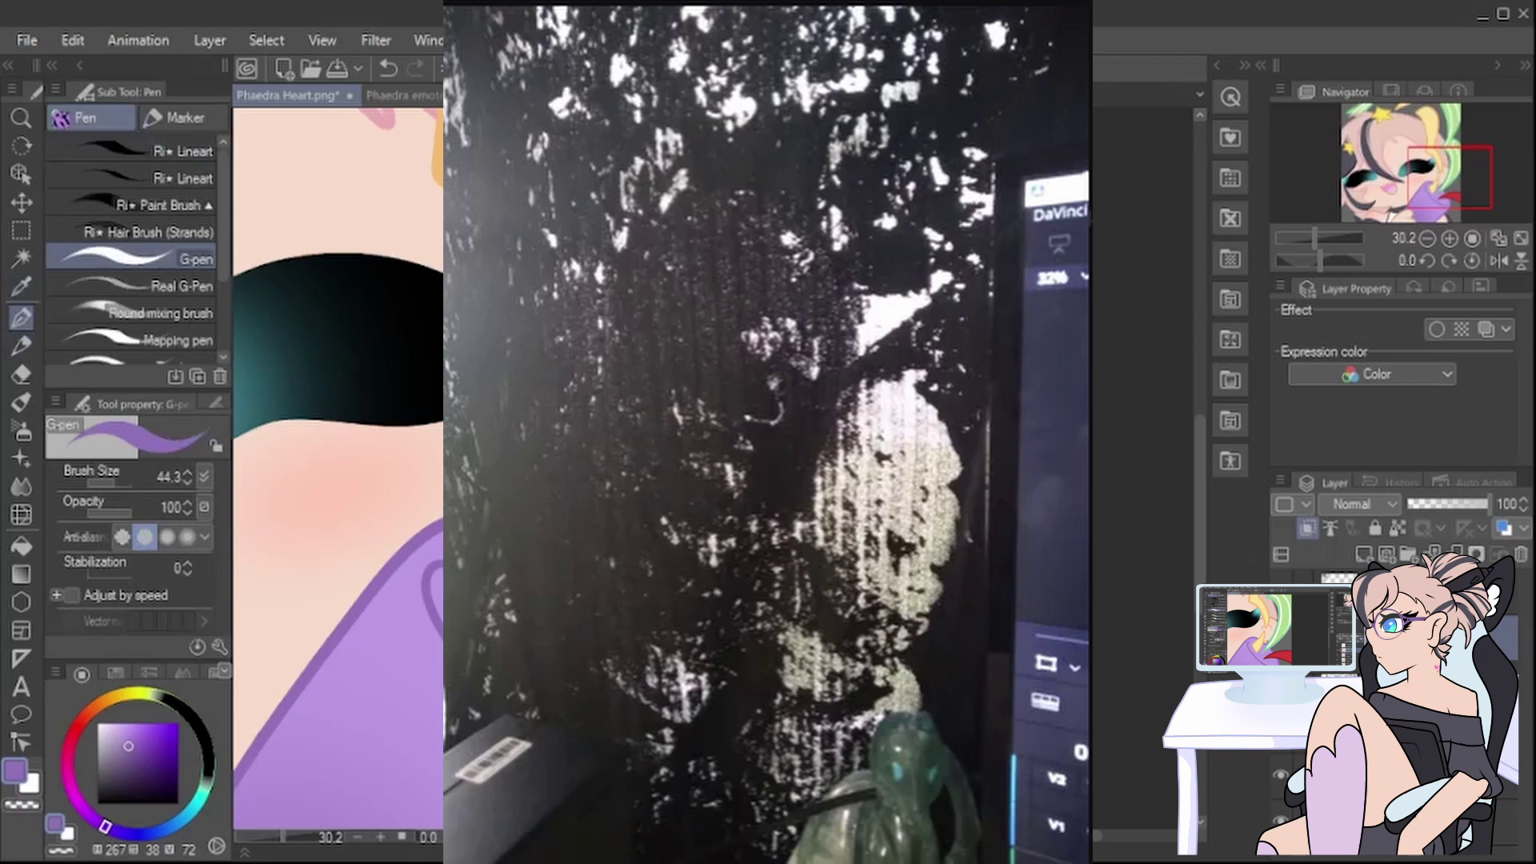
pyautogui.click(21, 286)
pyautogui.click(761, 416)
pyautogui.click(1400, 775)
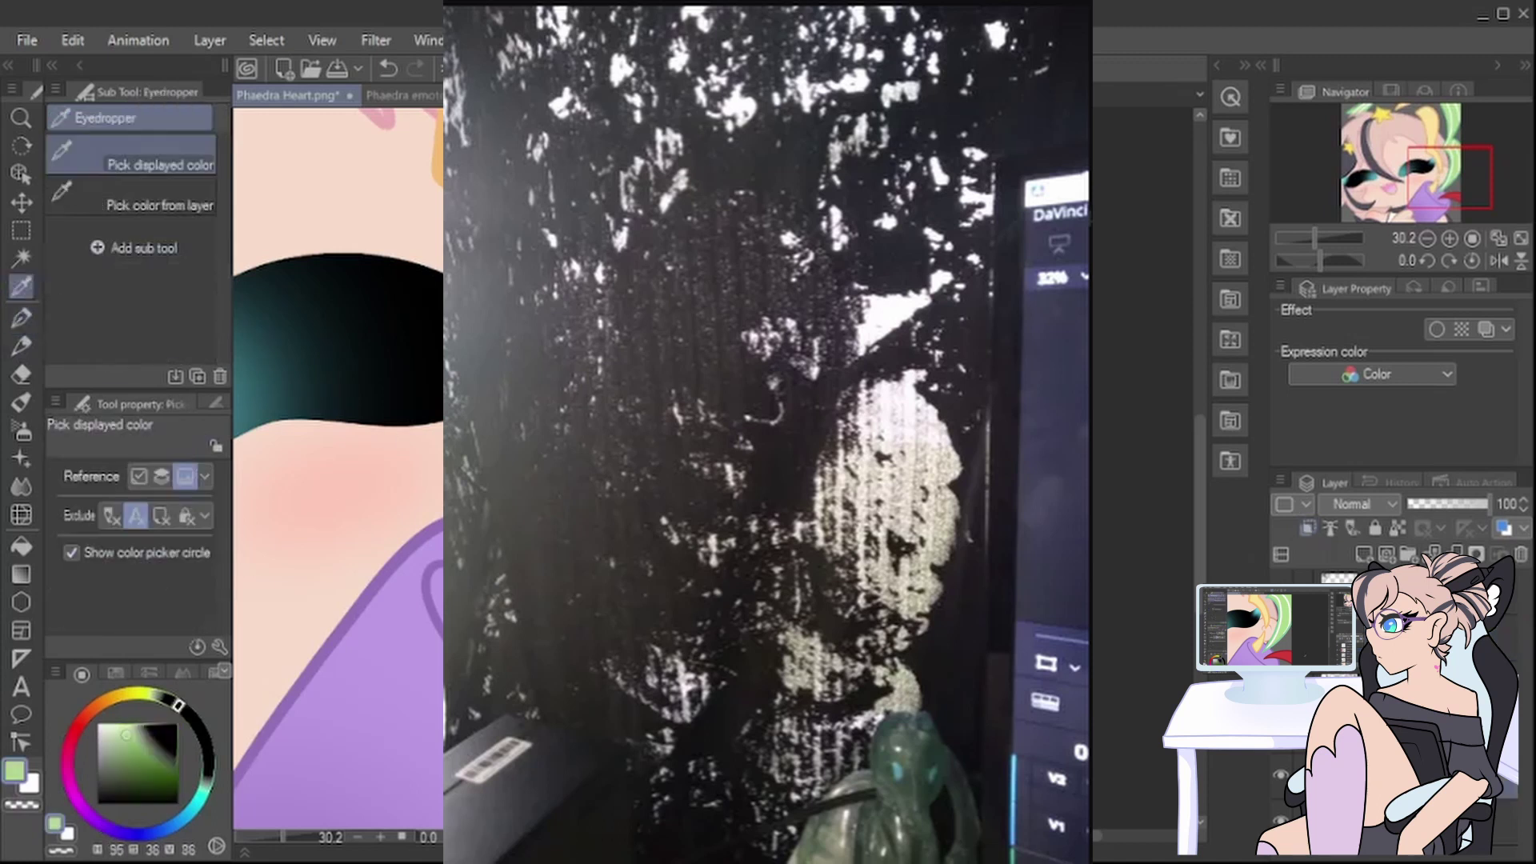
pyautogui.click(22, 318)
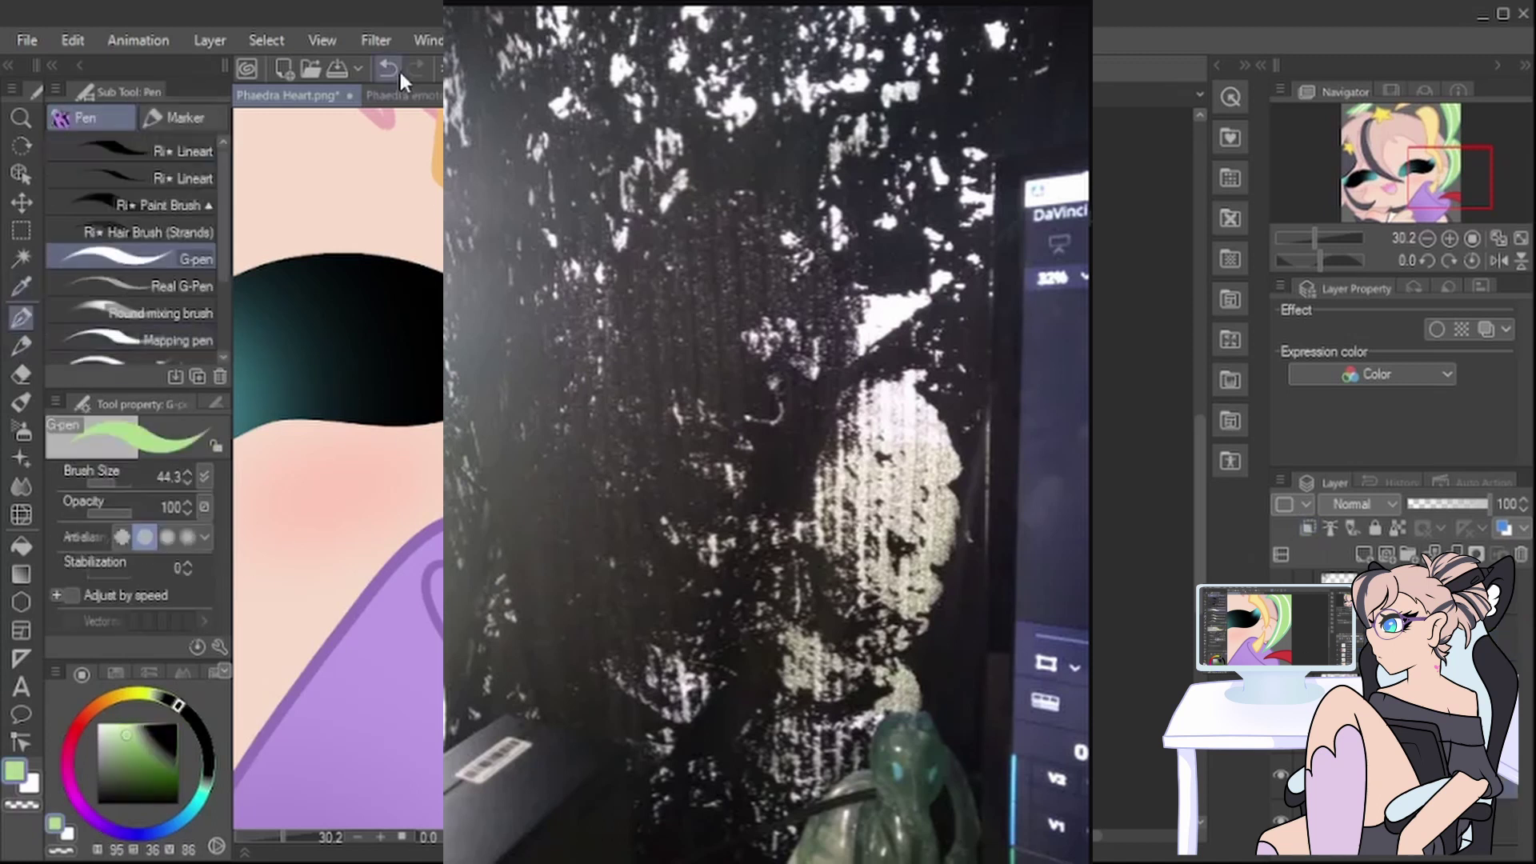
pyautogui.hotkey('ctrl', 'z')
# Step: Sample the brown skin outline color, reduce the pen size to 12.5, and extend the cheek outline over the black gap beside the green strand
pyautogui.click(22, 287)
pyautogui.click(608, 400)
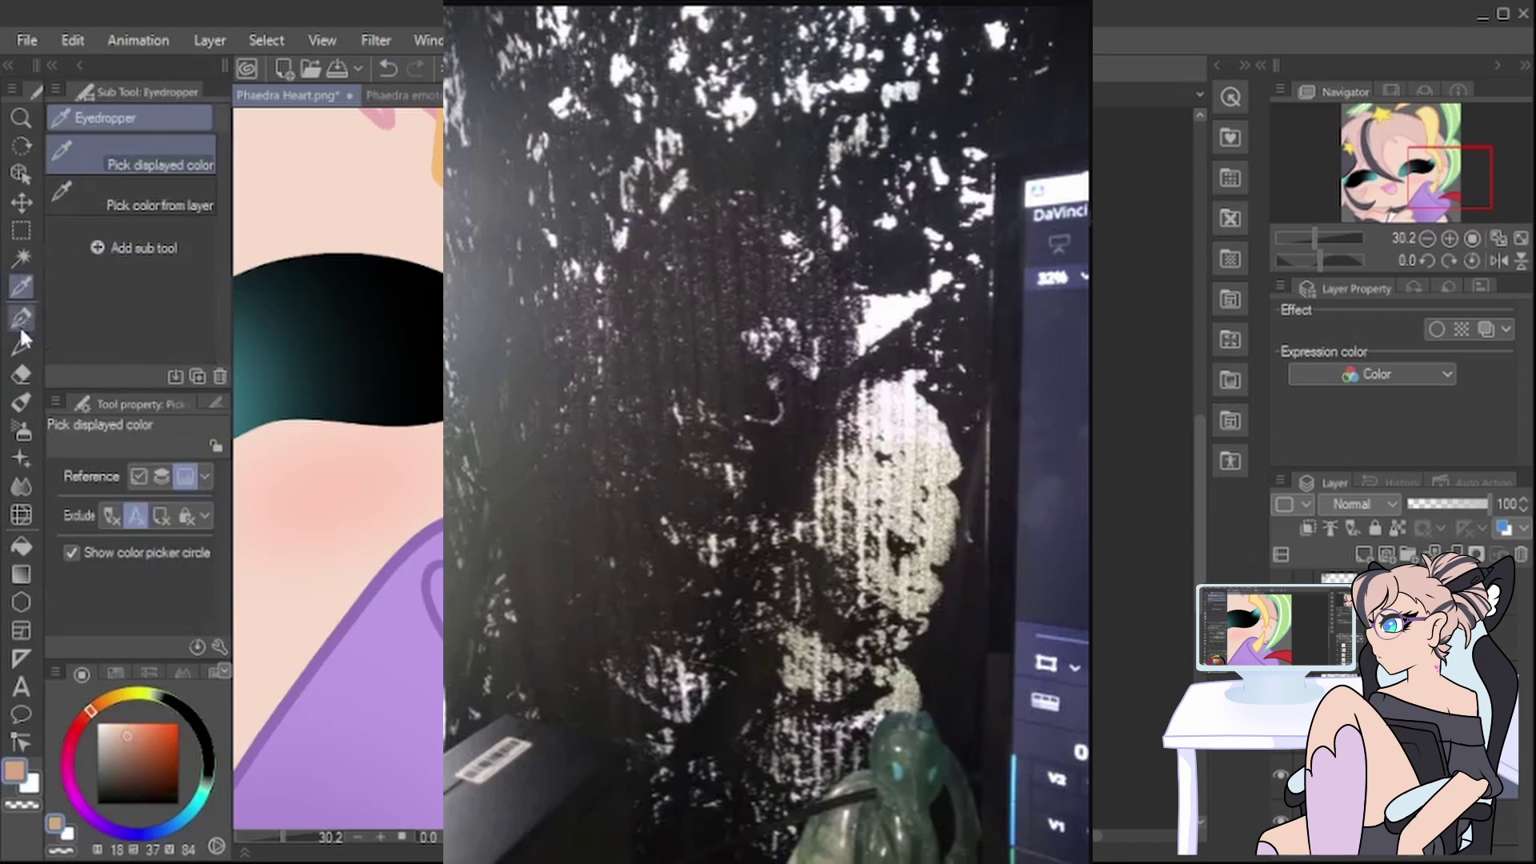
pyautogui.click(21, 317)
pyautogui.click(1401, 638)
pyautogui.scroll(8, 686, 316)
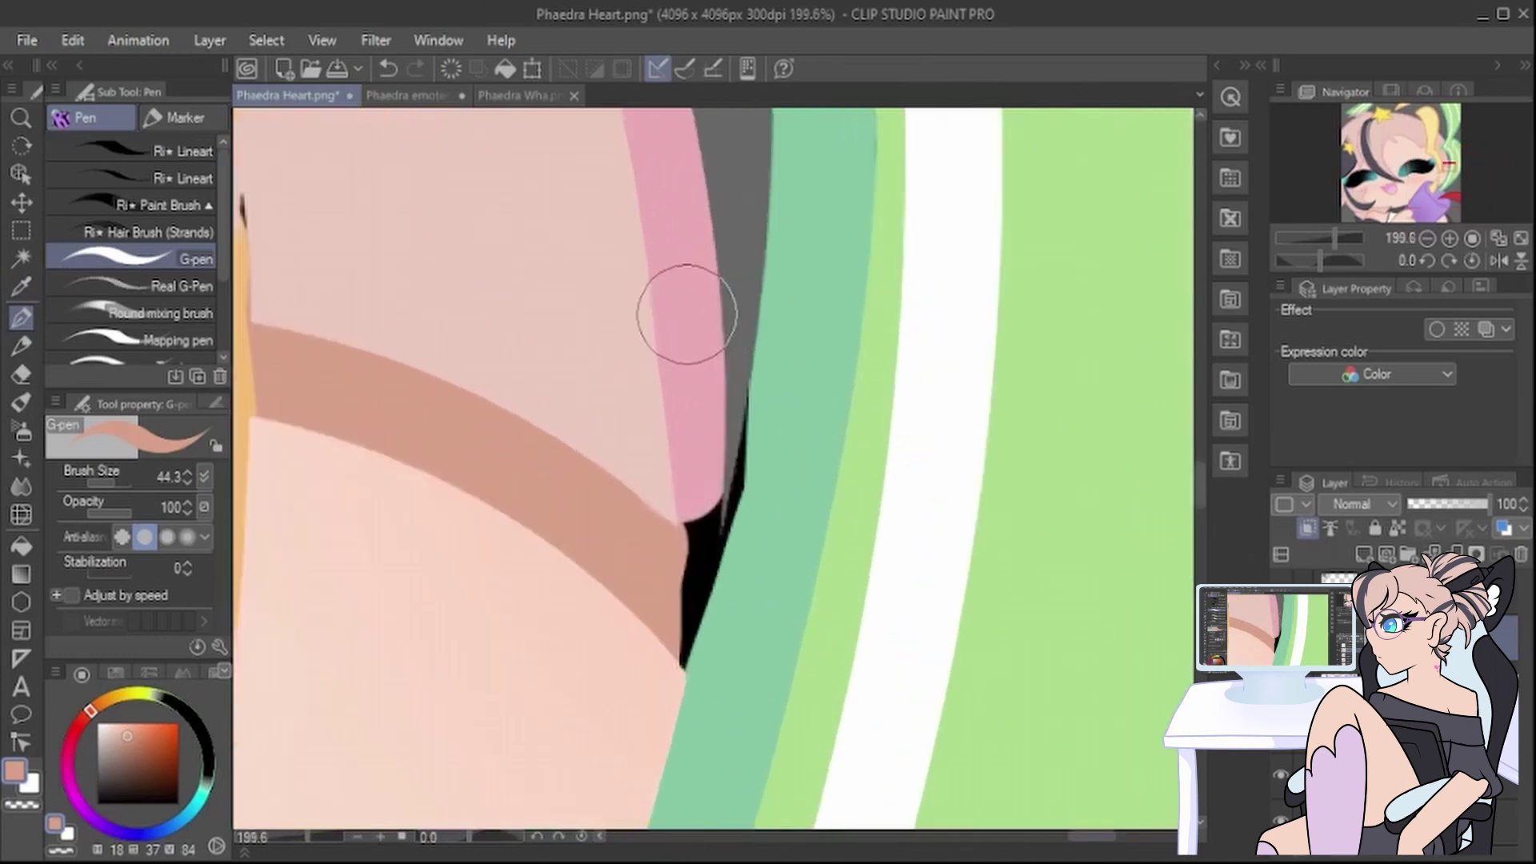
pyautogui.click(111, 485)
pyautogui.moveTo(669, 525)
pyautogui.mouseDown()
pyautogui.moveTo(698, 578)
pyautogui.moveTo(673, 659)
pyautogui.moveTo(685, 571)
pyautogui.moveTo(674, 663)
pyautogui.moveTo(693, 618)
pyautogui.moveTo(689, 561)
pyautogui.moveTo(524, 407)
pyautogui.moveTo(703, 541)
pyautogui.mouseUp()
# Step: Sample the pink hair outline and the green strand outline colors to cover the remaining black where the two outlines meet
pyautogui.press('alt')
pyautogui.click(685, 381)
pyautogui.click(21, 320)
pyautogui.keyDown('alt'); pyautogui.click(774, 384); pyautogui.keyUp('alt')
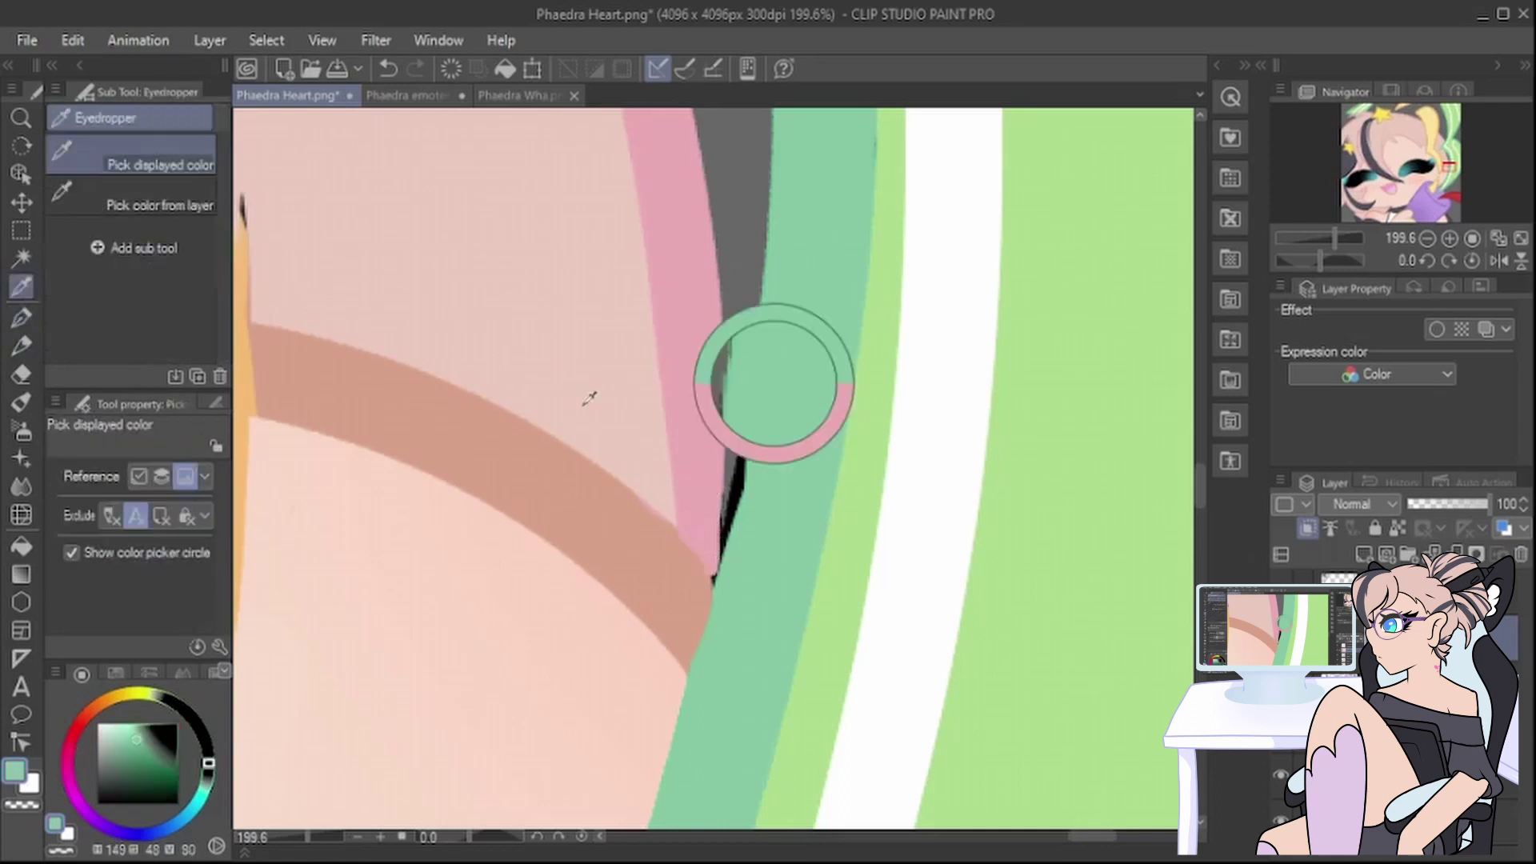
pyautogui.moveTo(760, 388); pyautogui.dragTo(710, 596)
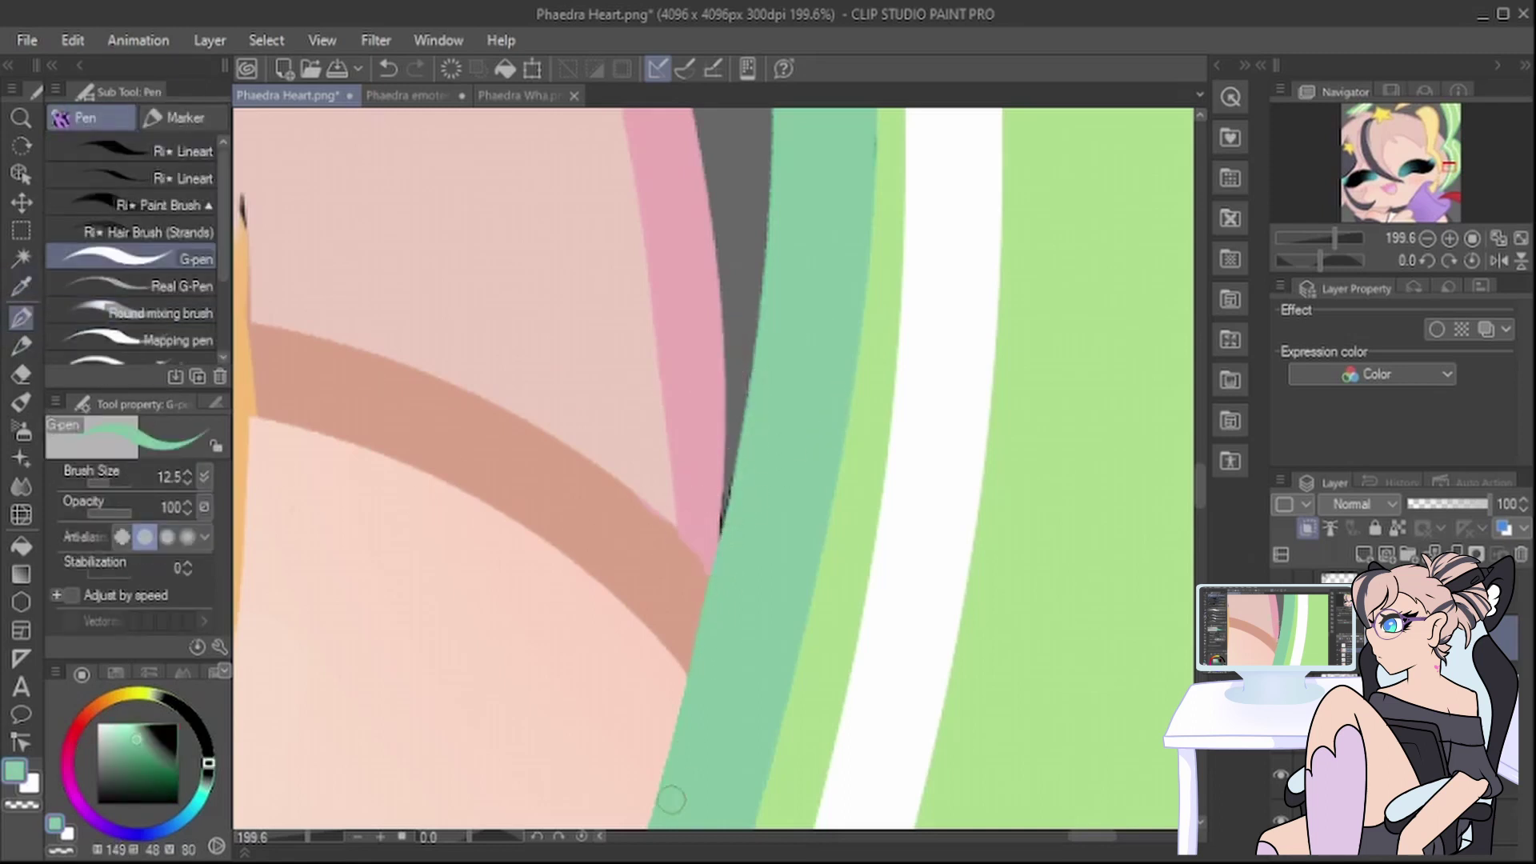
# Step: Pick a light blue at hue 203, saturation 47, value 92, and recolor the white shirt's black outline below the collar
pyautogui.scroll(-12, 724, 715)
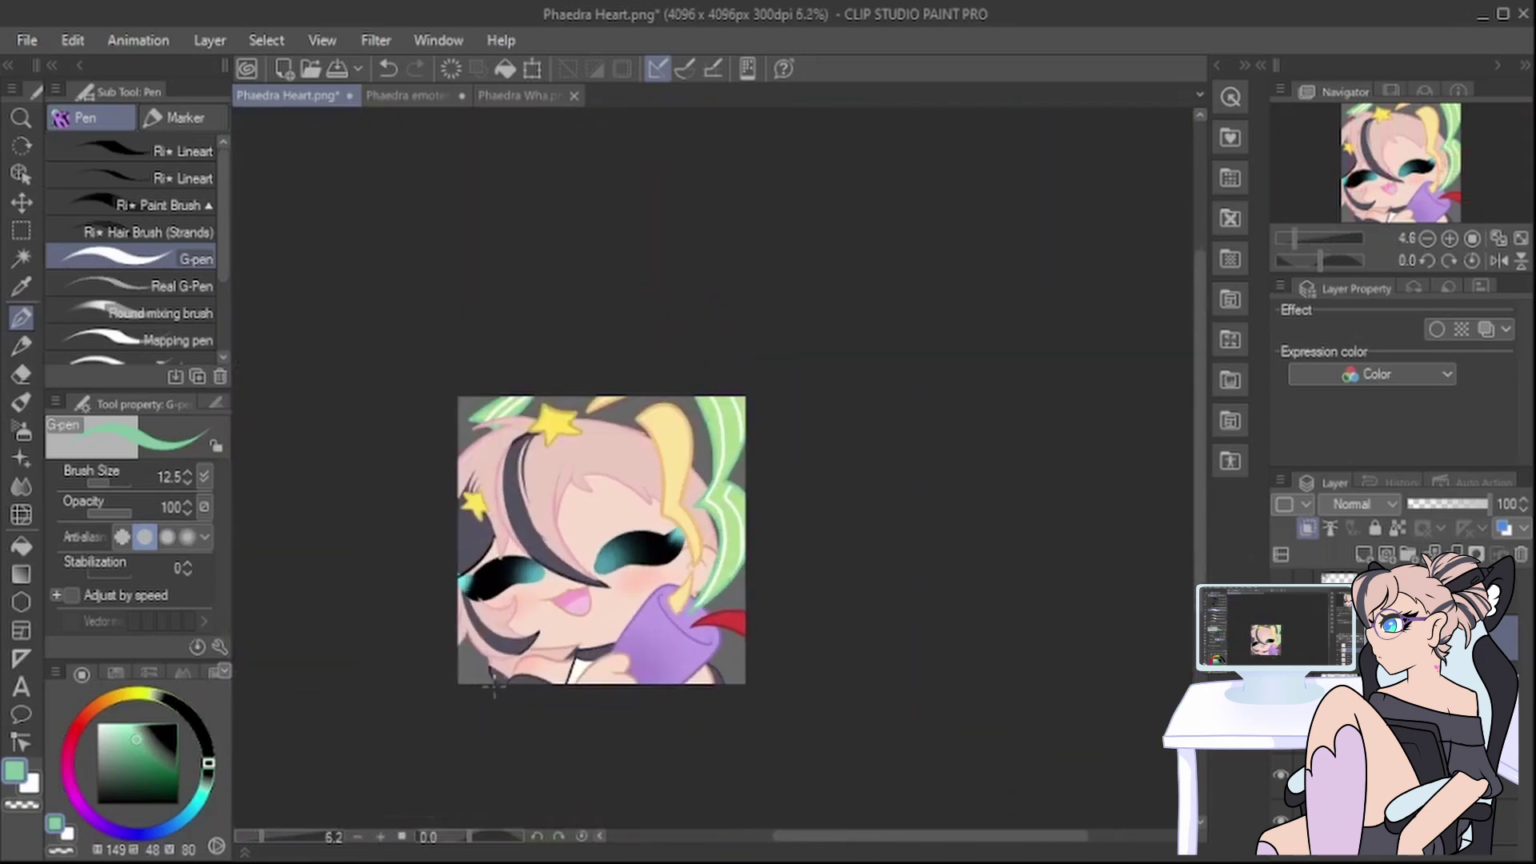
pyautogui.click(20, 285)
pyautogui.scroll(8, 608, 710)
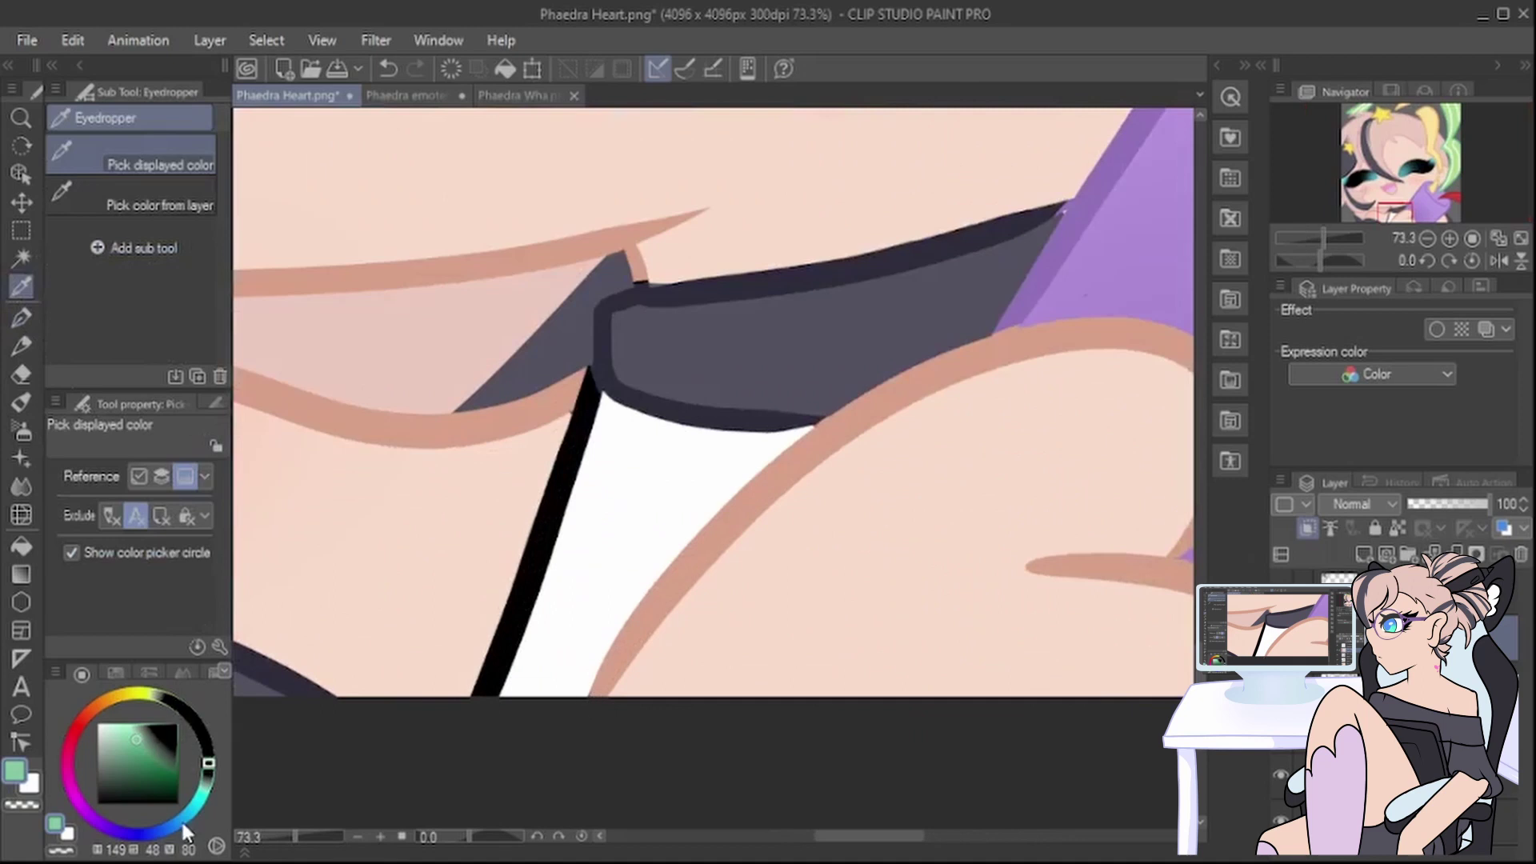
pyautogui.click(182, 823)
pyautogui.click(21, 317)
pyautogui.moveTo(480, 636)
pyautogui.mouseDown()
pyautogui.moveTo(504, 707)
pyautogui.moveTo(481, 703)
pyautogui.moveTo(462, 642)
pyautogui.moveTo(504, 688)
pyautogui.moveTo(504, 578)
pyautogui.moveTo(592, 365)
pyautogui.mouseUp()
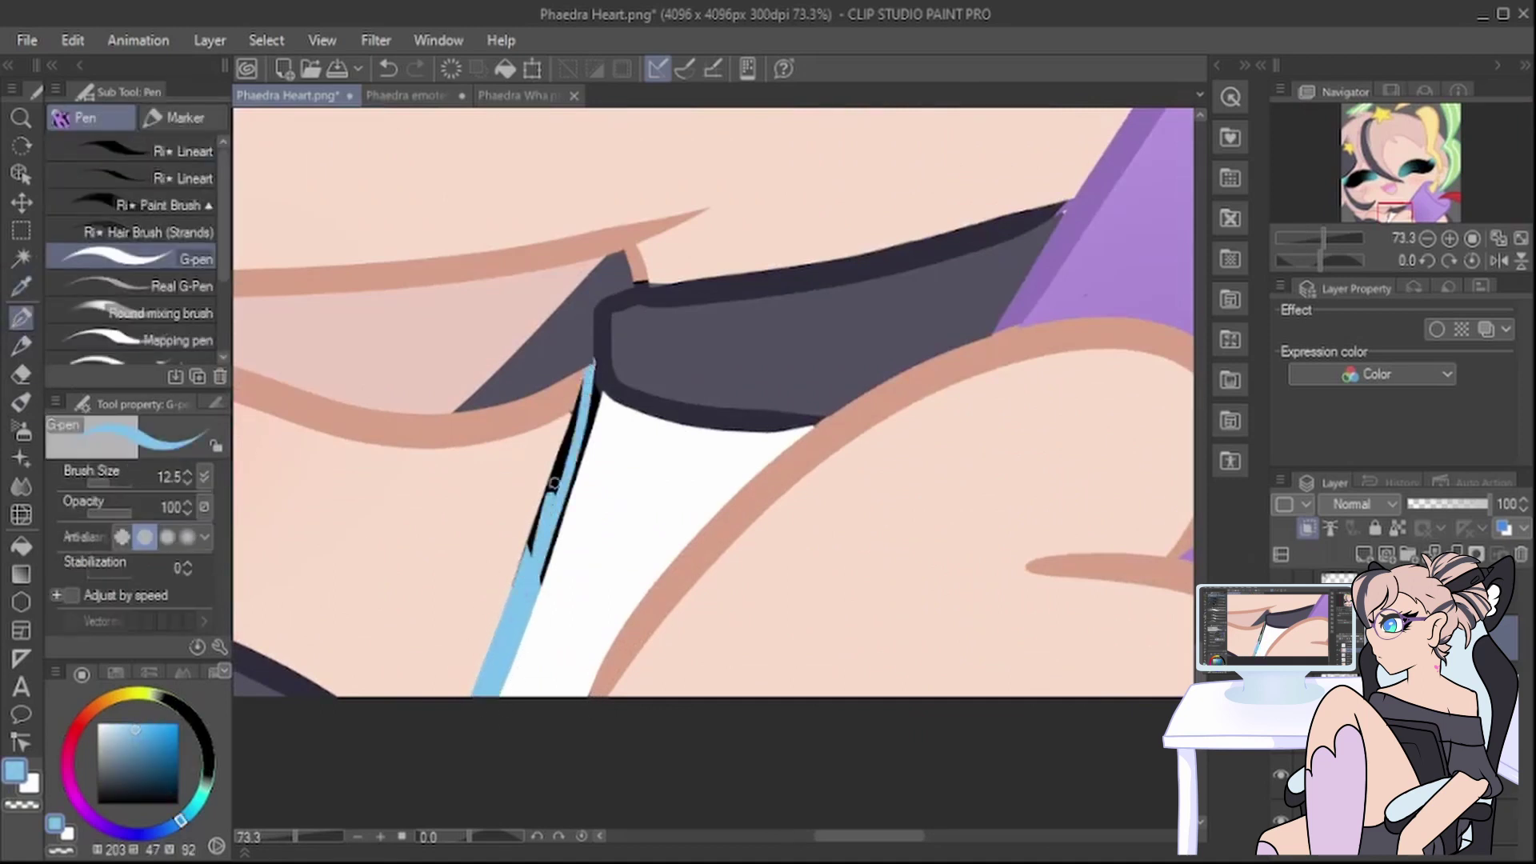
pyautogui.moveTo(532, 556); pyautogui.dragTo(575, 412)
pyautogui.moveTo(583, 476)
pyautogui.mouseDown()
pyautogui.moveTo(590, 404)
pyautogui.moveTo(548, 520)
pyautogui.mouseUp()
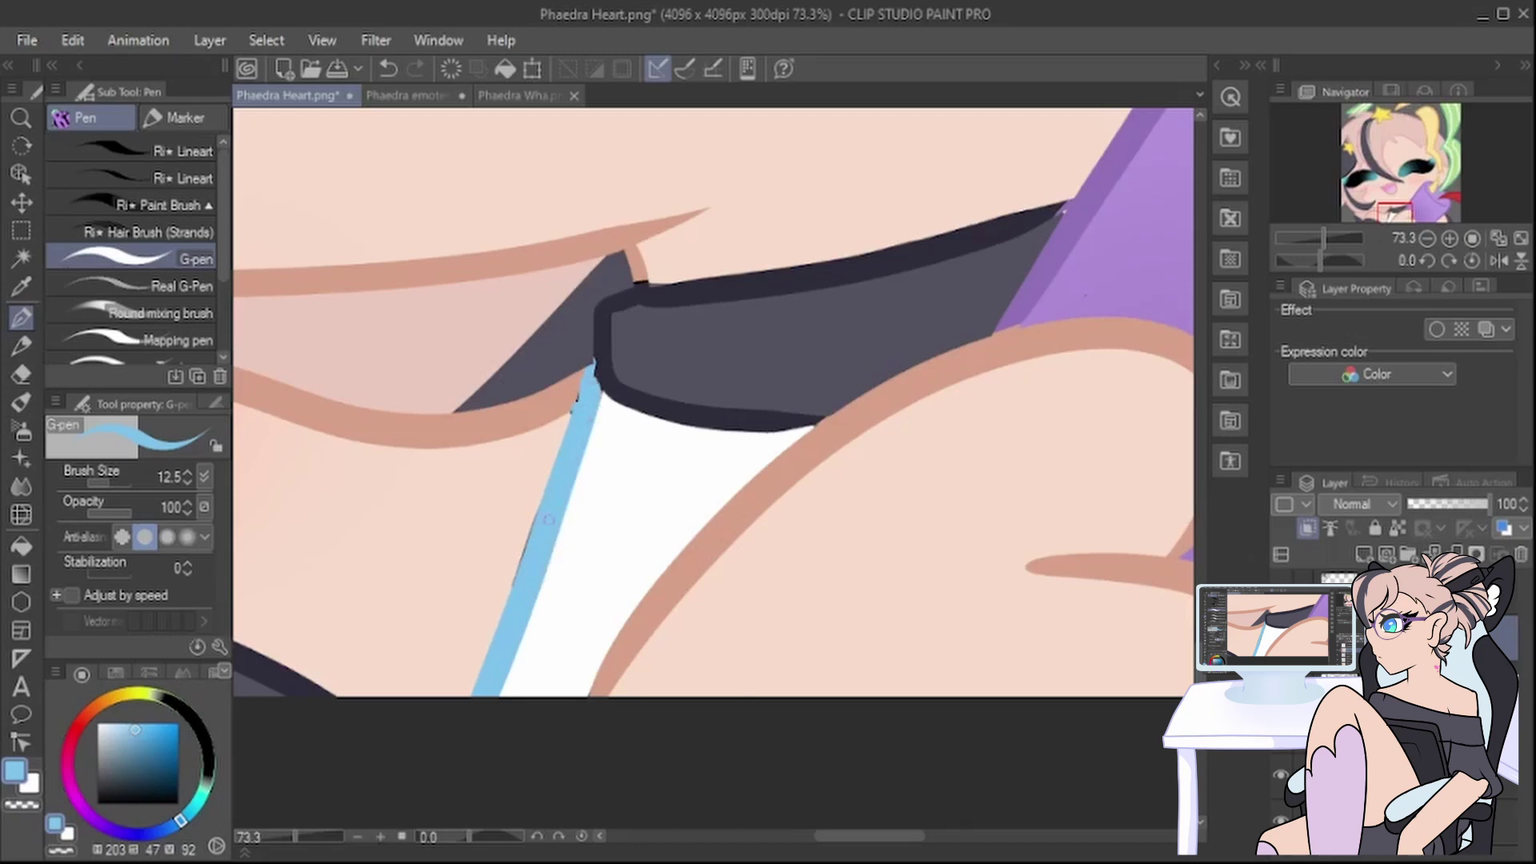
# Step: Touch up the edges around the shirt's blue outline with sampled skin outline, dark collar, blue and skin colors
pyautogui.keyDown('alt'); pyautogui.click(532, 396); pyautogui.keyUp('alt')
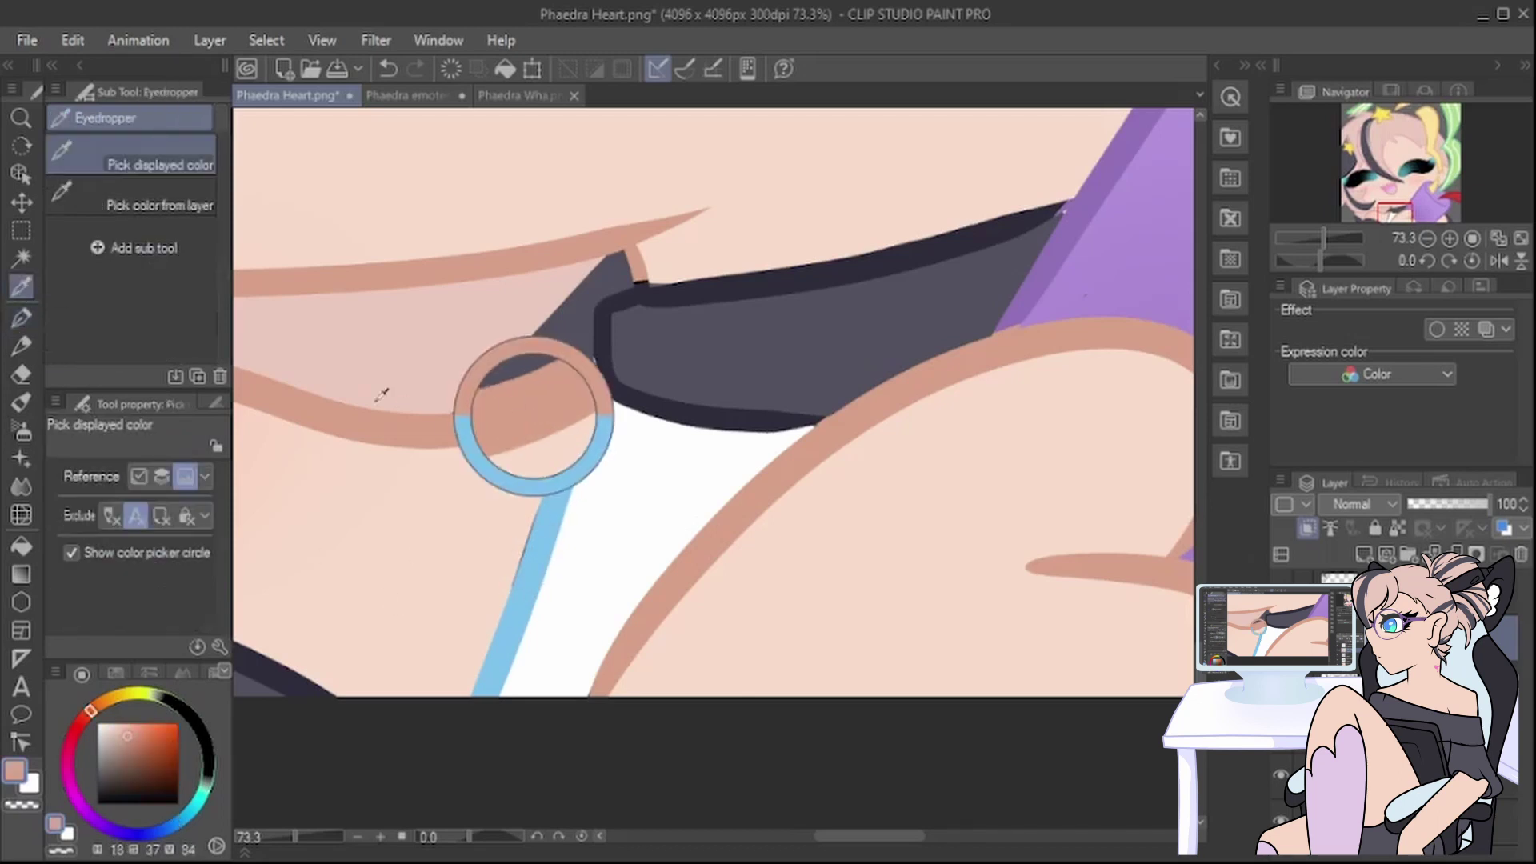
pyautogui.keyDown('alt'); pyautogui.click(602, 352); pyautogui.keyUp('alt')
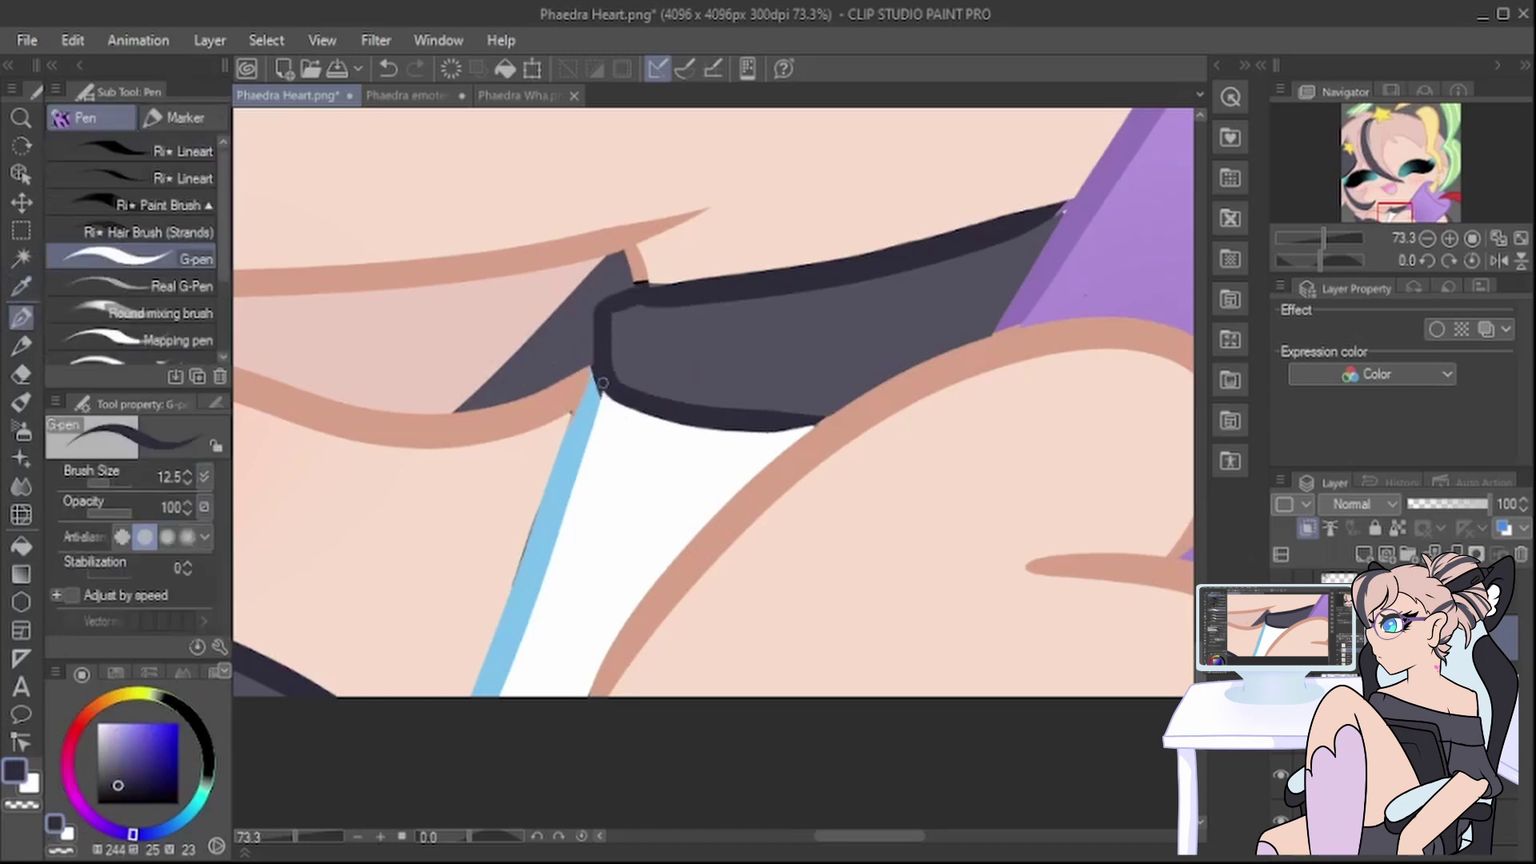
pyautogui.keyDown('alt'); pyautogui.click(580, 418); pyautogui.keyUp('alt')
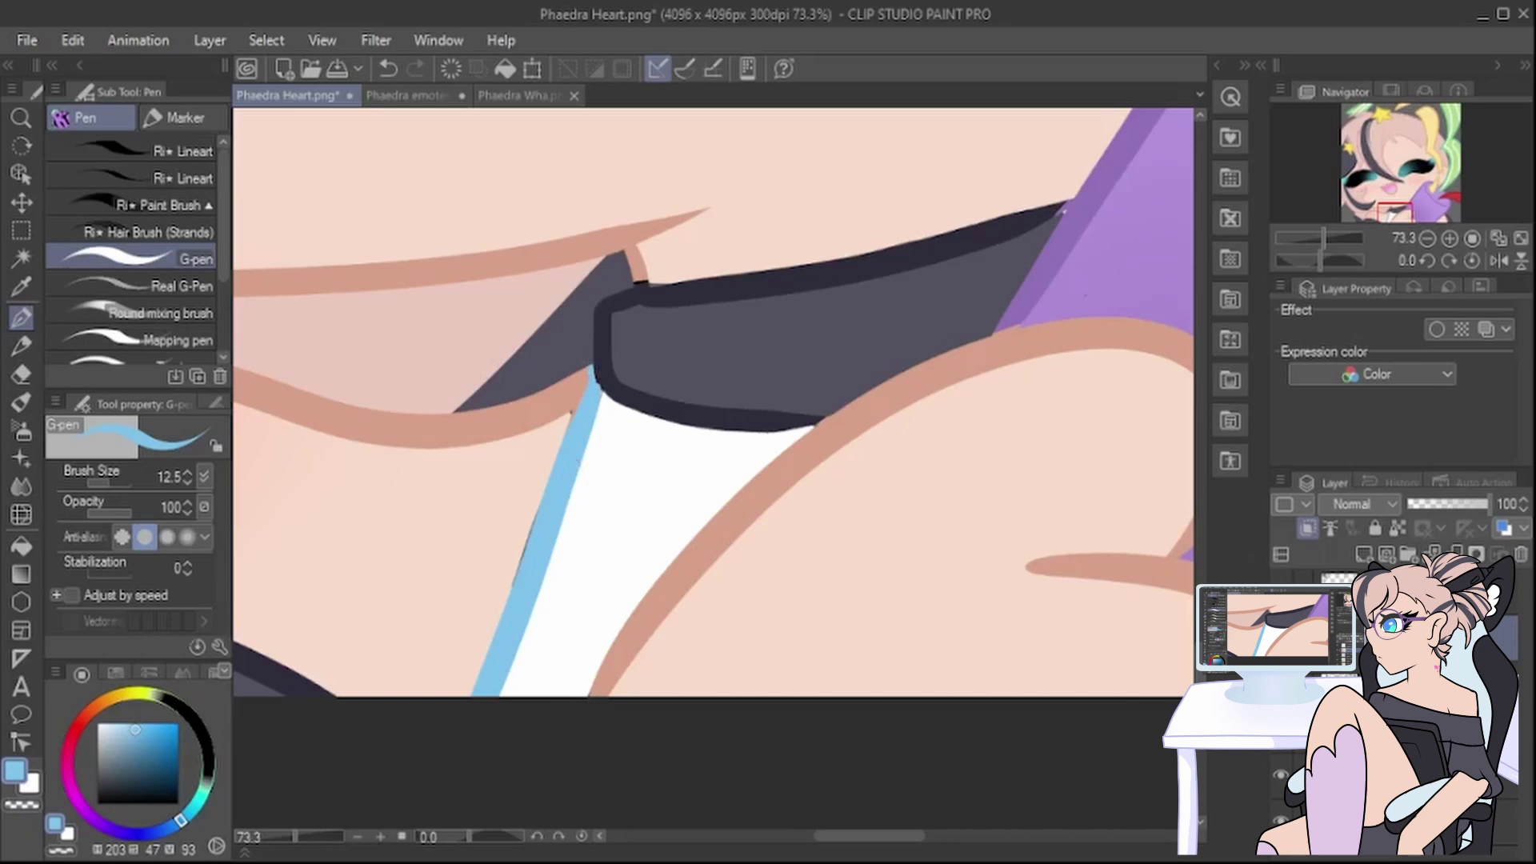
pyautogui.keyDown('alt'); pyautogui.click(480, 583); pyautogui.keyUp('alt')
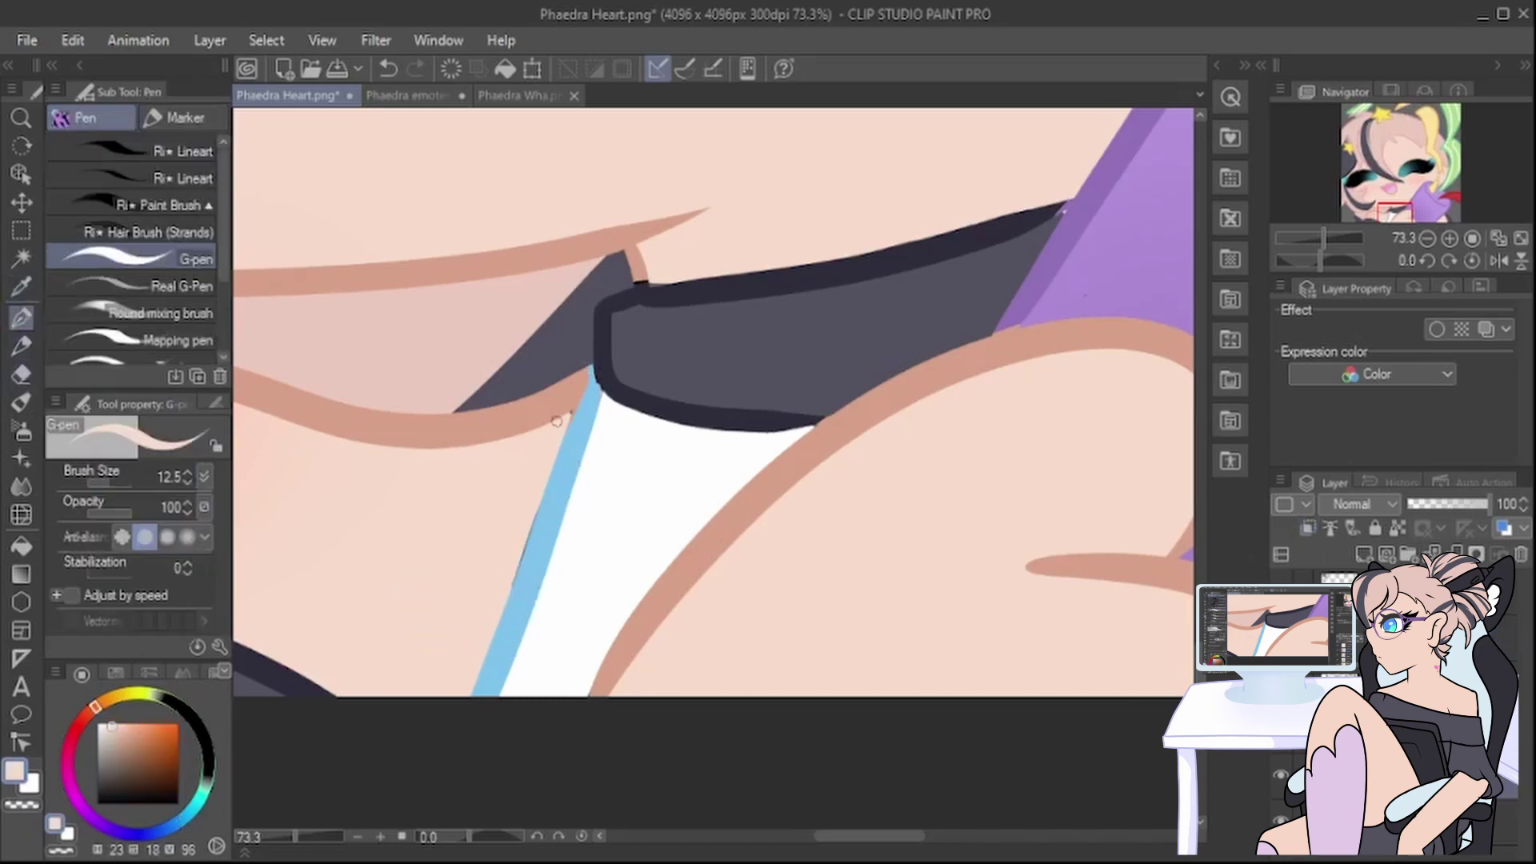
pyautogui.moveTo(506, 587); pyautogui.dragTo(537, 498)
# Step: Hide the gray background layer and save the artwork under the name Phaedra Tada.png
pyautogui.scroll(-10, 525, 502)
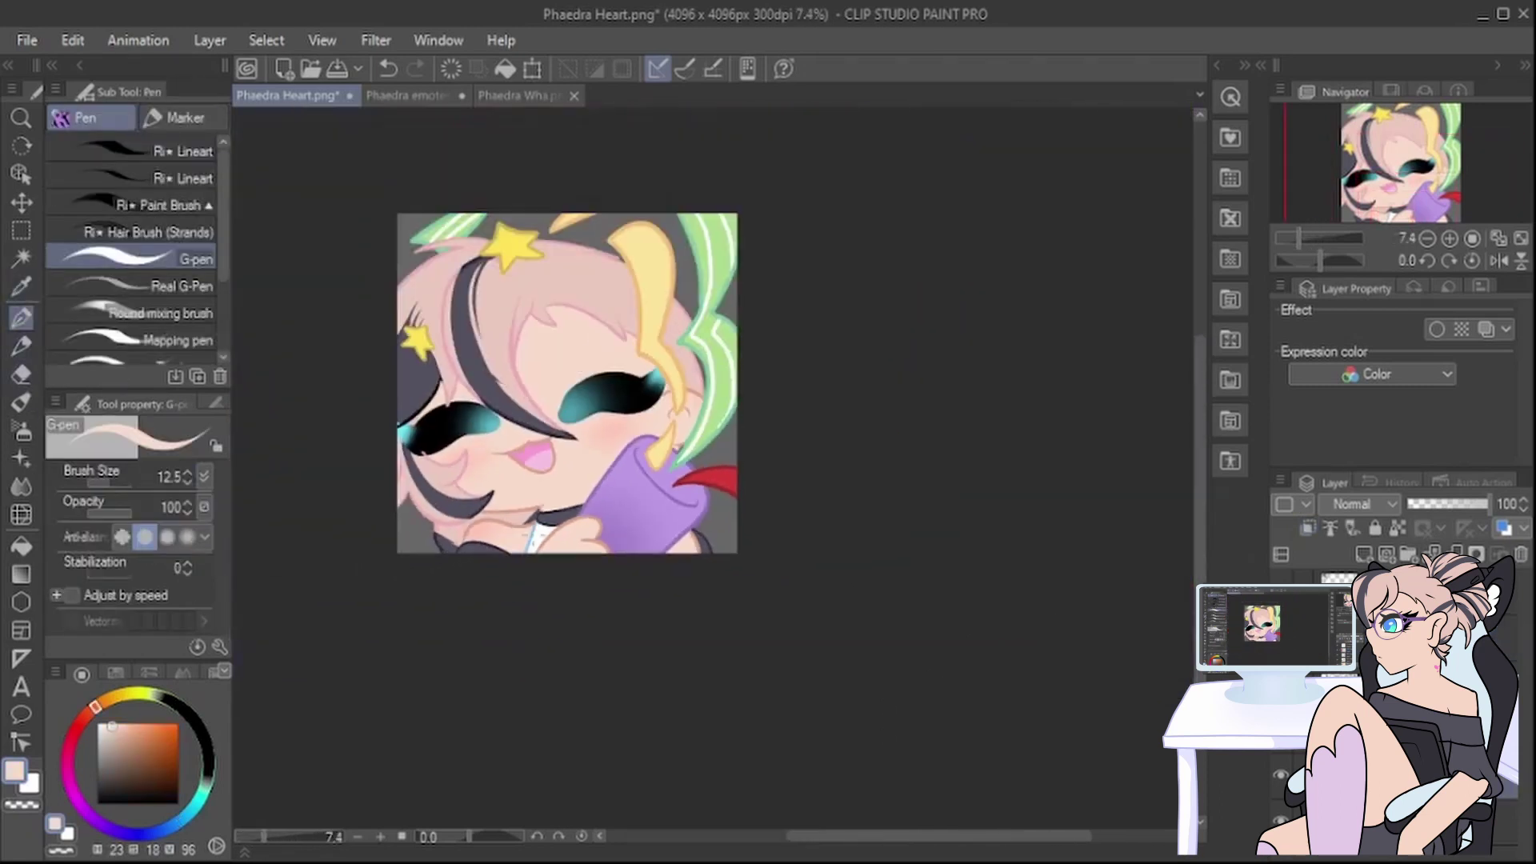
pyautogui.scroll(2, 455, 360)
pyautogui.scroll(1, 346, 413)
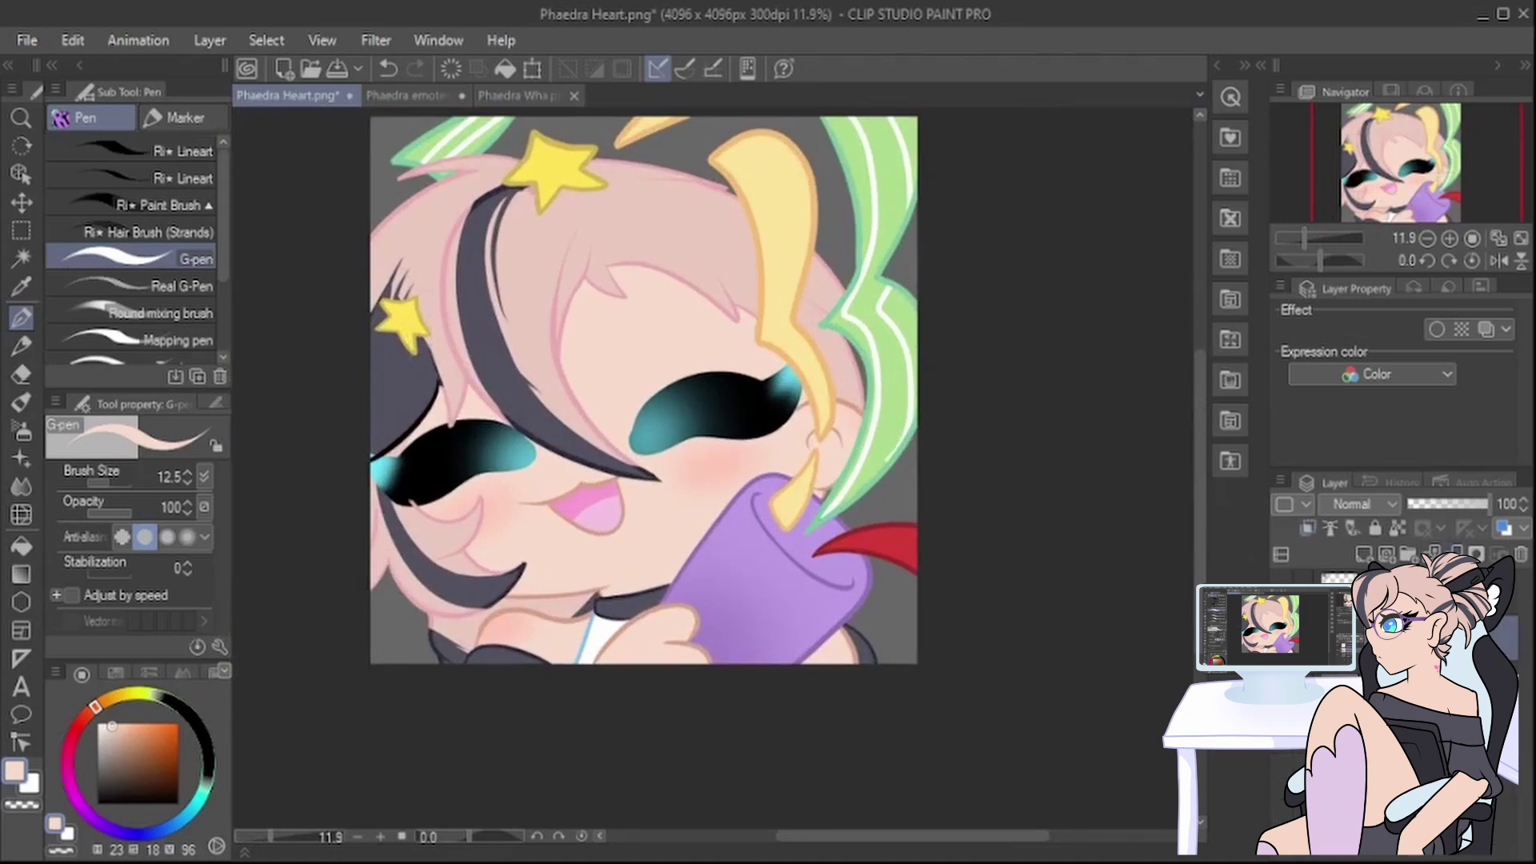
pyautogui.click(1282, 680)
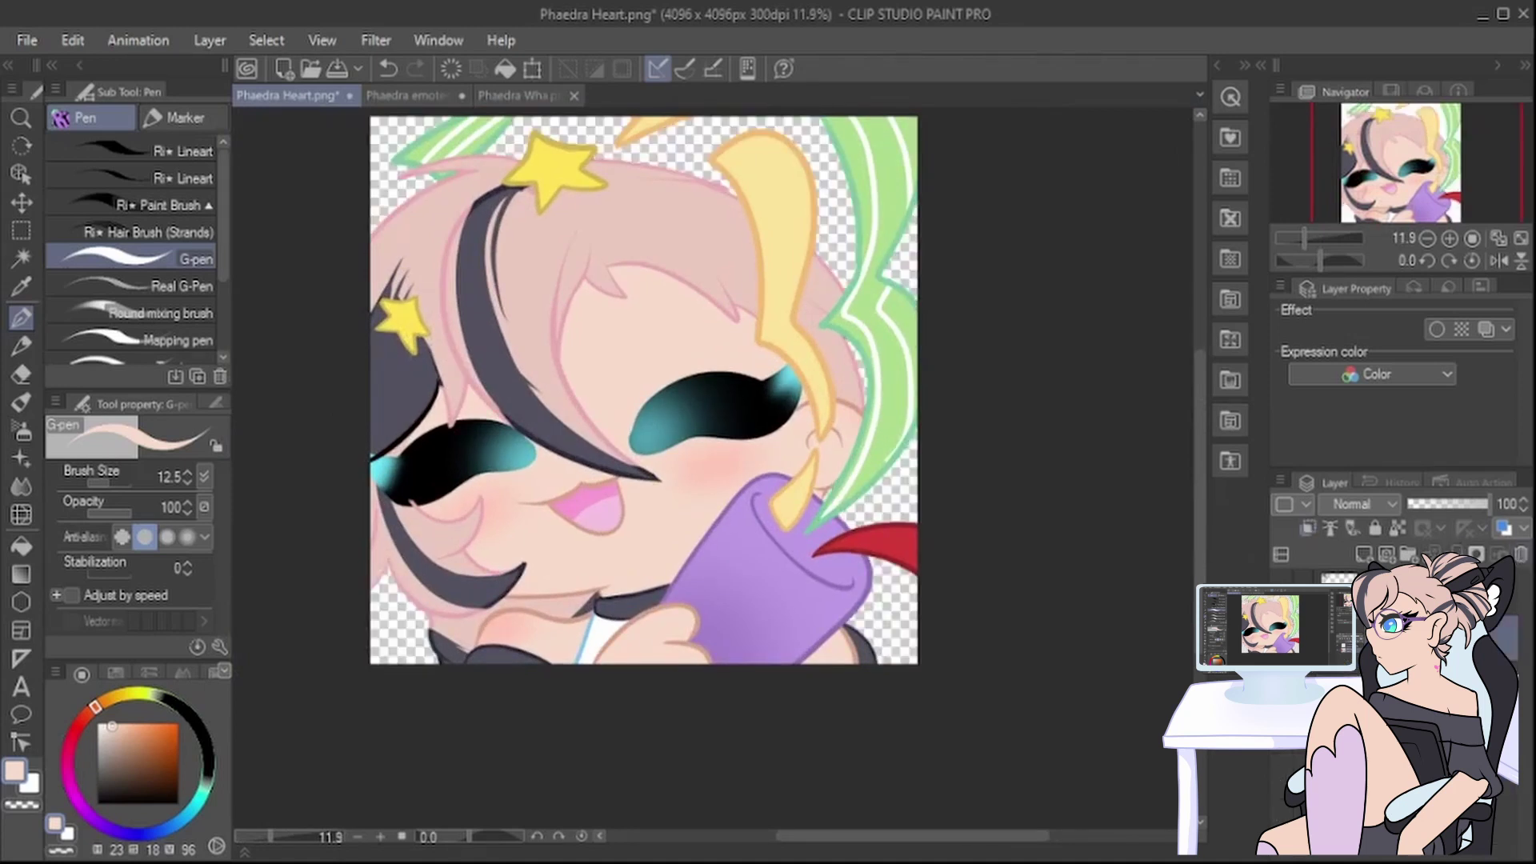
pyautogui.click(27, 40)
pyautogui.click(104, 199)
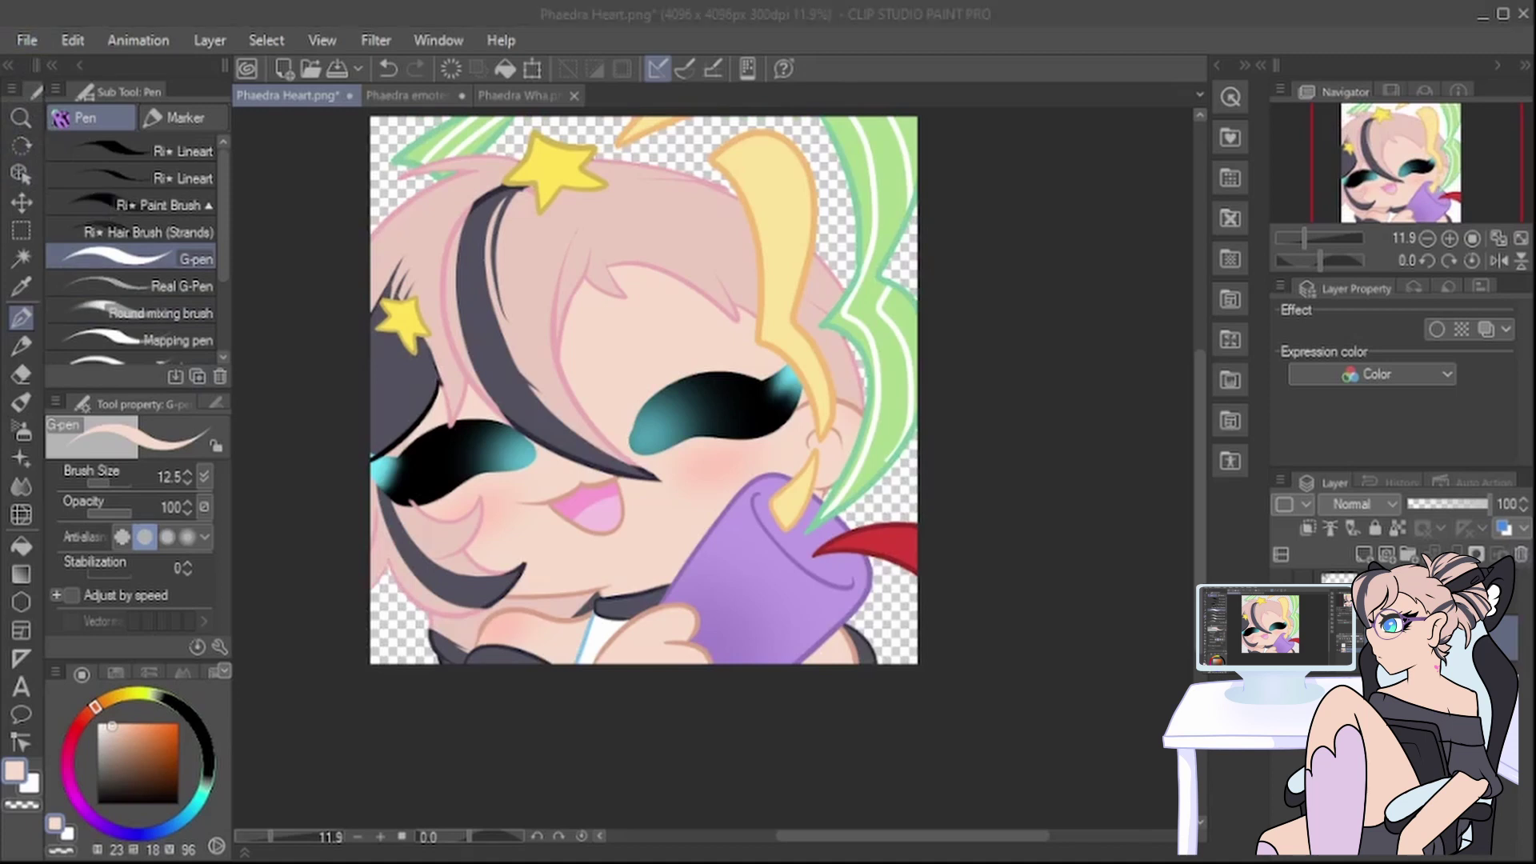
pyautogui.press('Return')
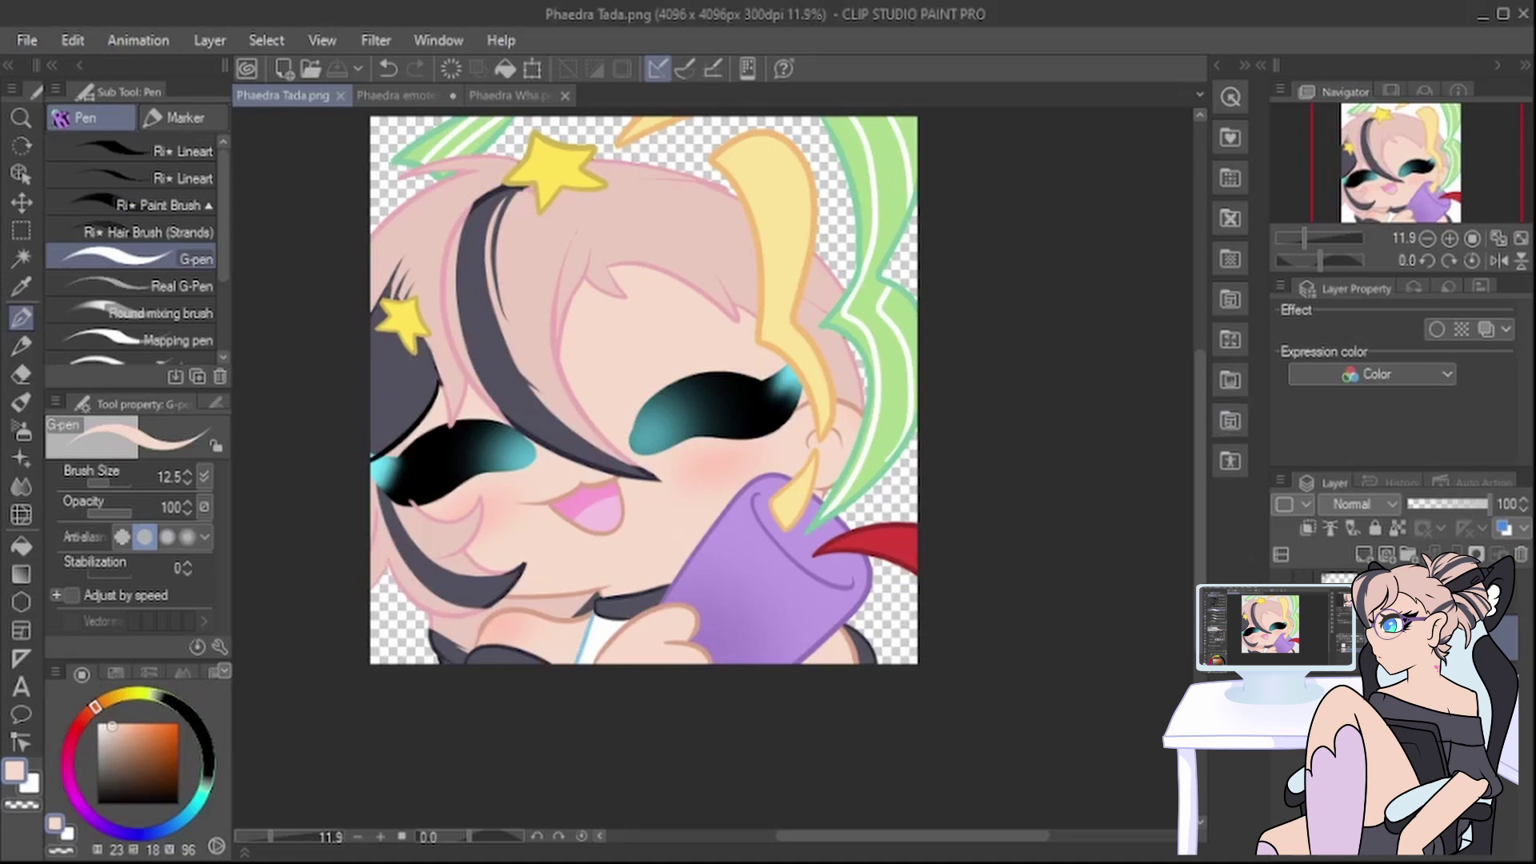
# Step: Scale the finished emote down to about 19% in the upper-left corner of the canvas
pyautogui.click(533, 69)
pyautogui.moveTo(919, 665); pyautogui.dragTo(472, 217)
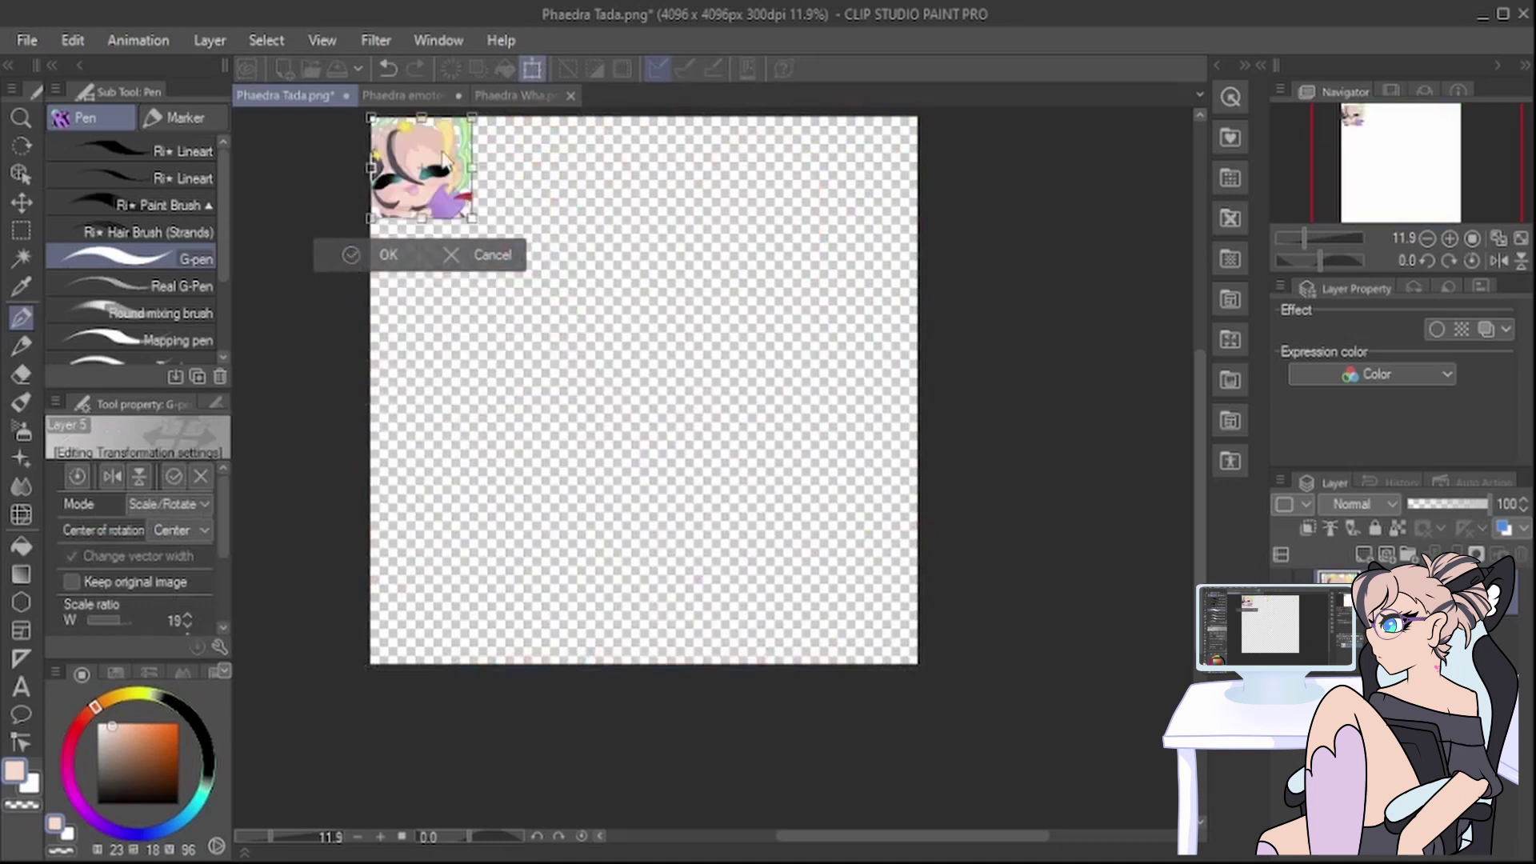
pyautogui.press('Return')
# Step: In the Phaedra emotes grid, sample the existing heart's red and draw a red heart over the last sketch in the top row
pyautogui.click(435, 96)
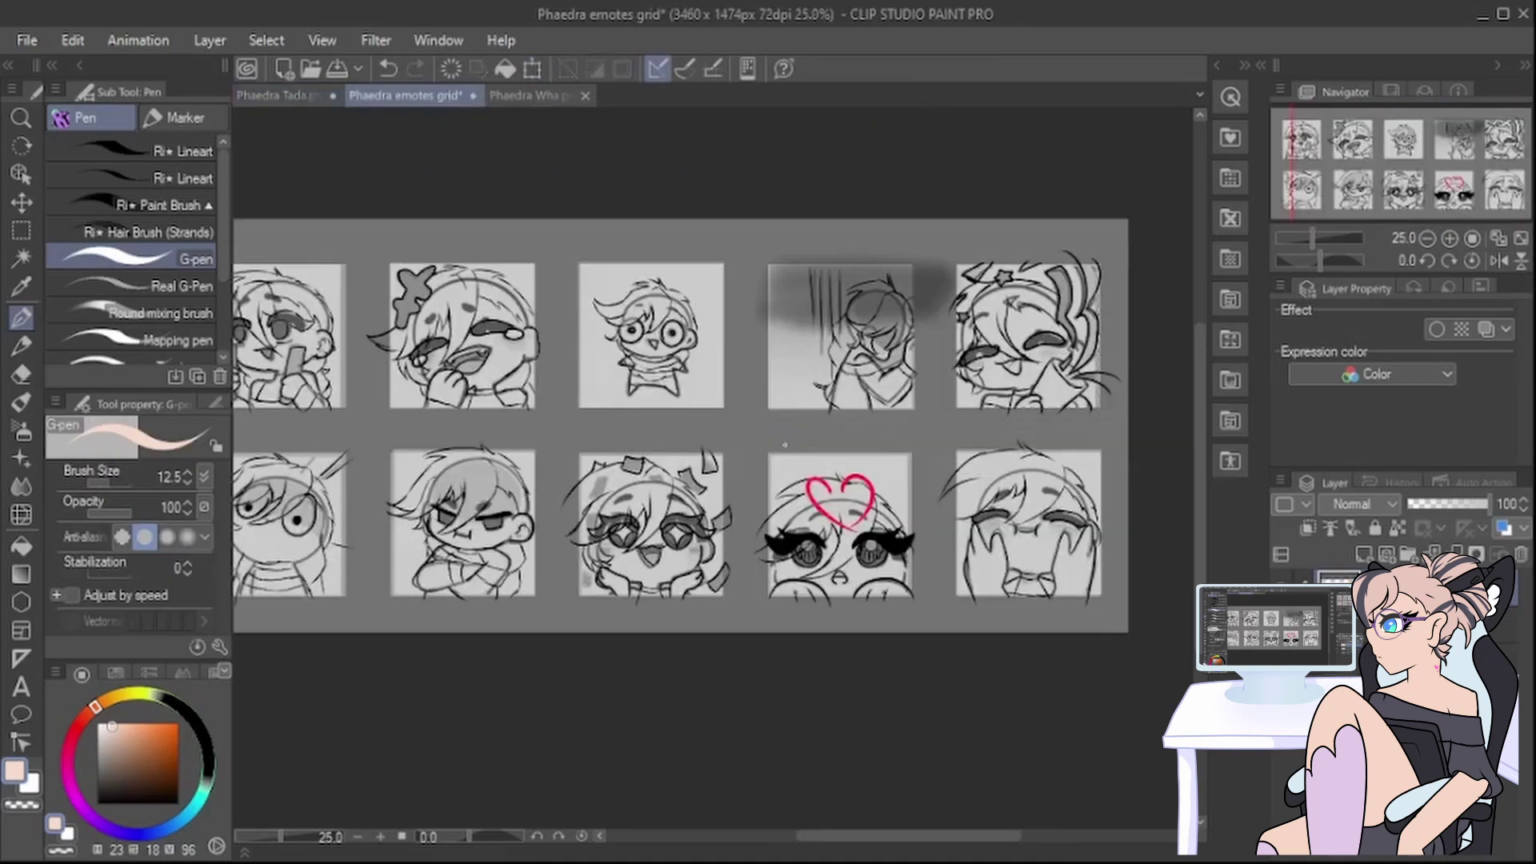
pyautogui.press('i')
pyautogui.moveTo(824, 485); pyautogui.dragTo(855, 473)
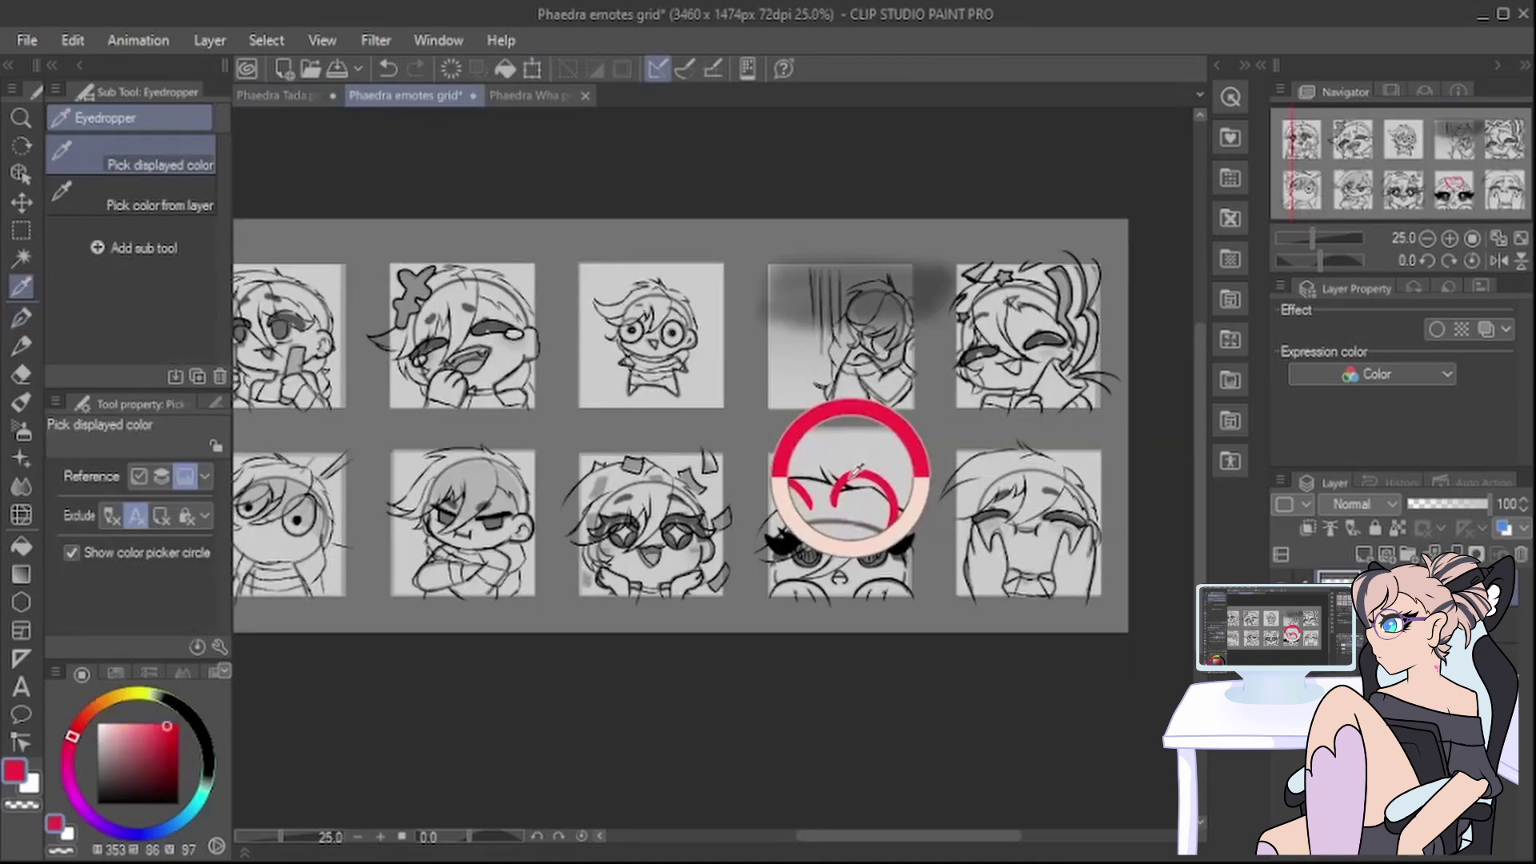
pyautogui.press('p')
pyautogui.moveTo(995, 301); pyautogui.dragTo(1041, 366)
pyautogui.moveTo(1031, 304); pyautogui.dragTo(1076, 320)
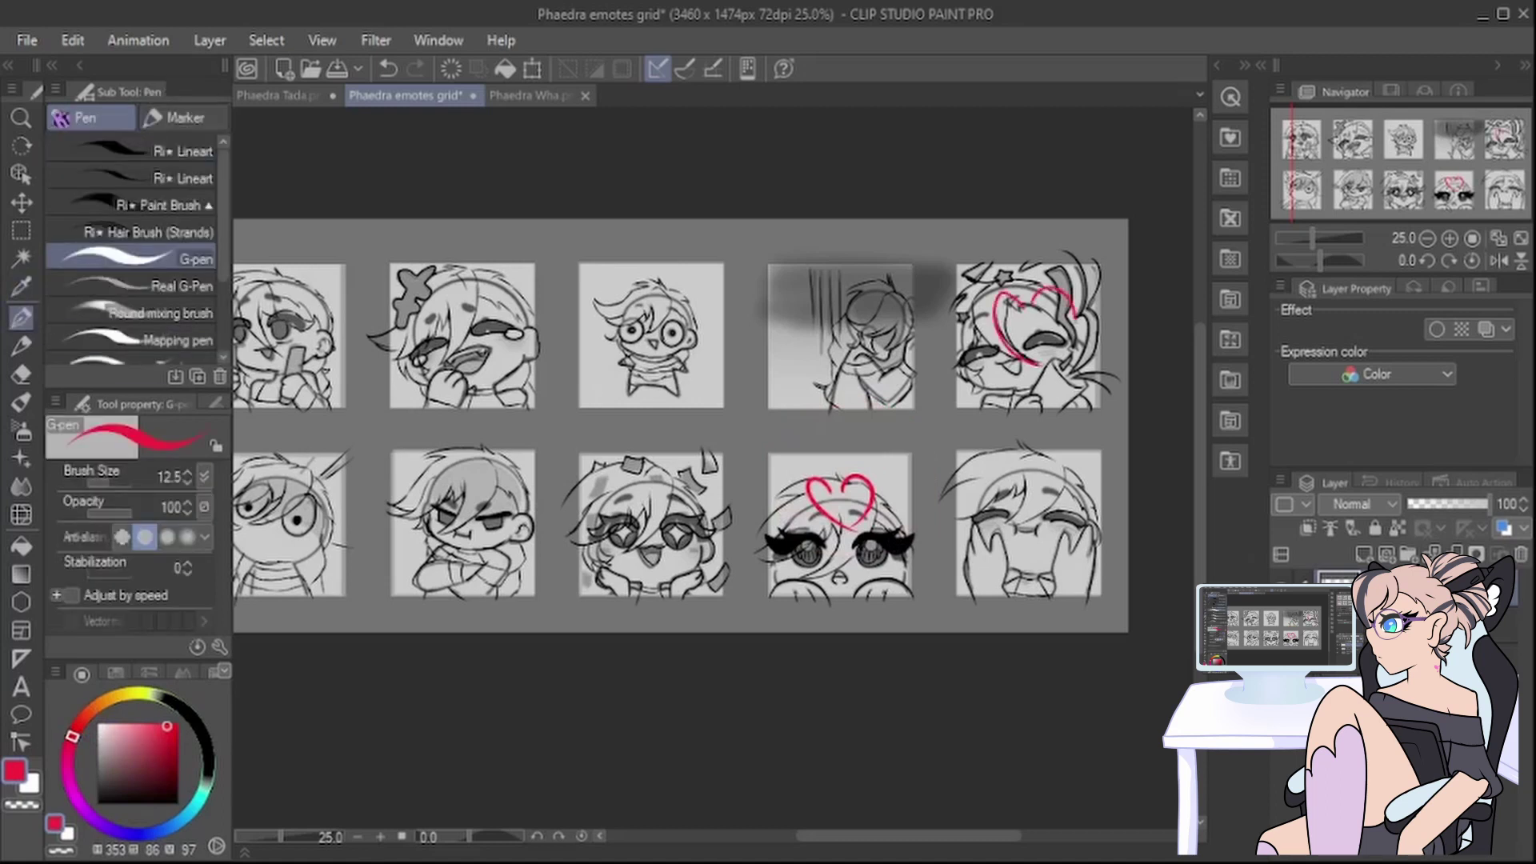
# Step: Look over the emotes grid and select the square around the laughing sketch, second in the top row
pyautogui.click(22, 286)
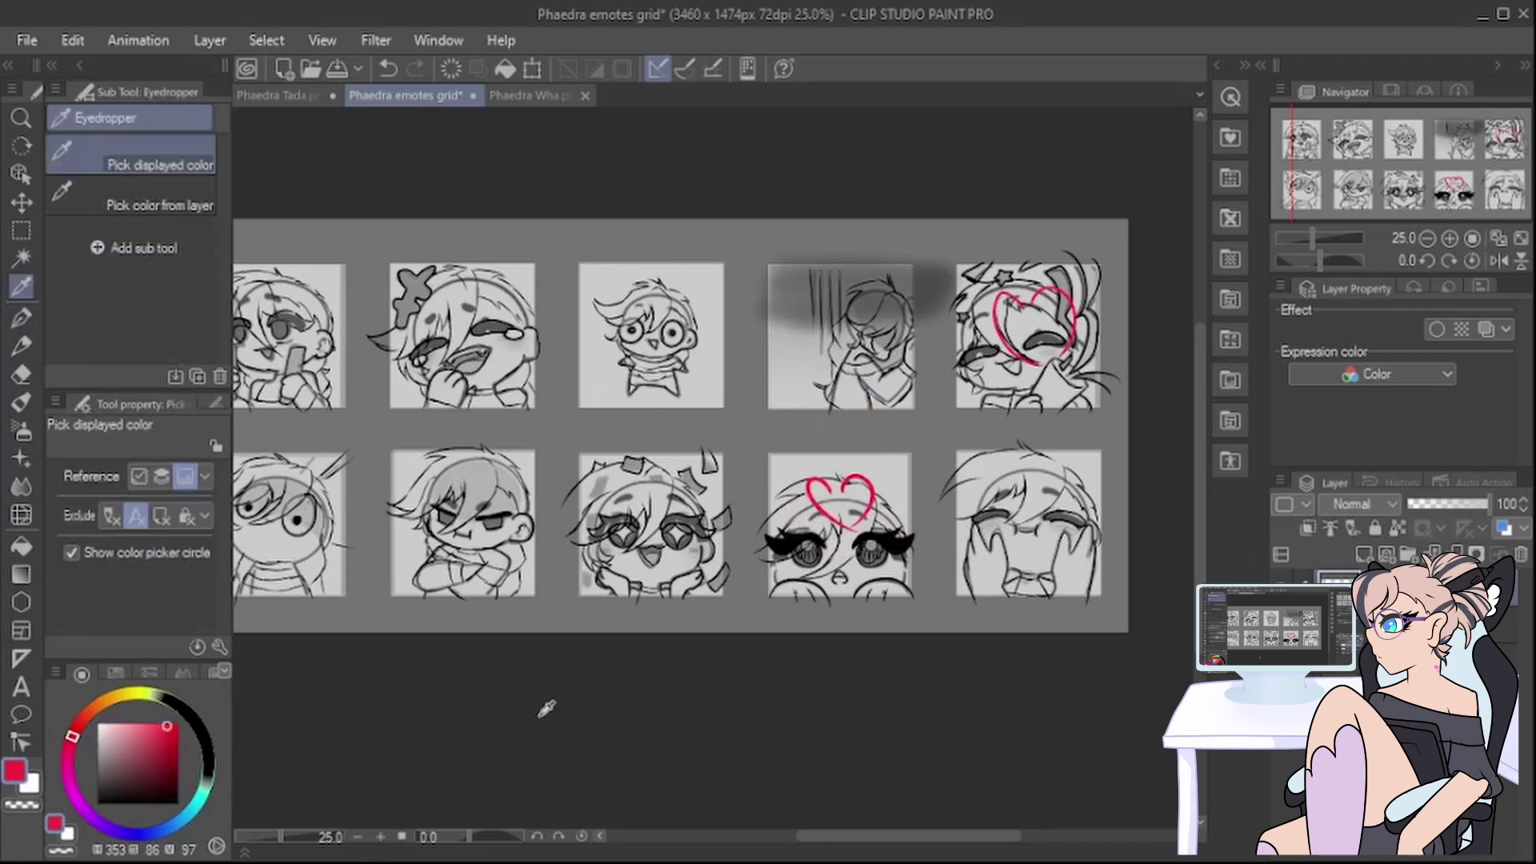
pyautogui.scroll(-3, 716, 599)
pyautogui.scroll(3, 340, 658)
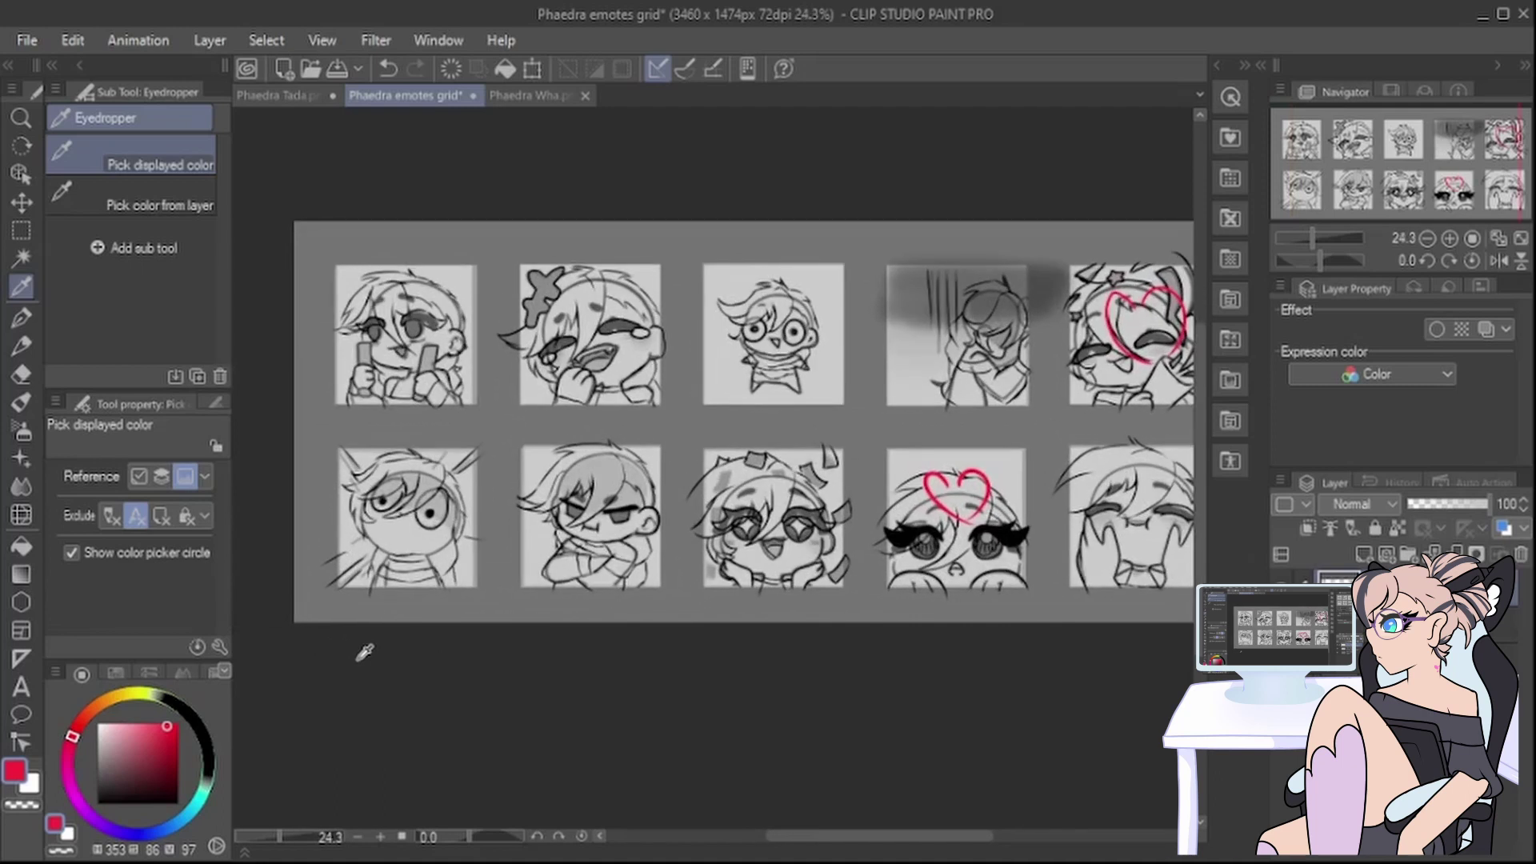
pyautogui.scroll(-1, 365, 652)
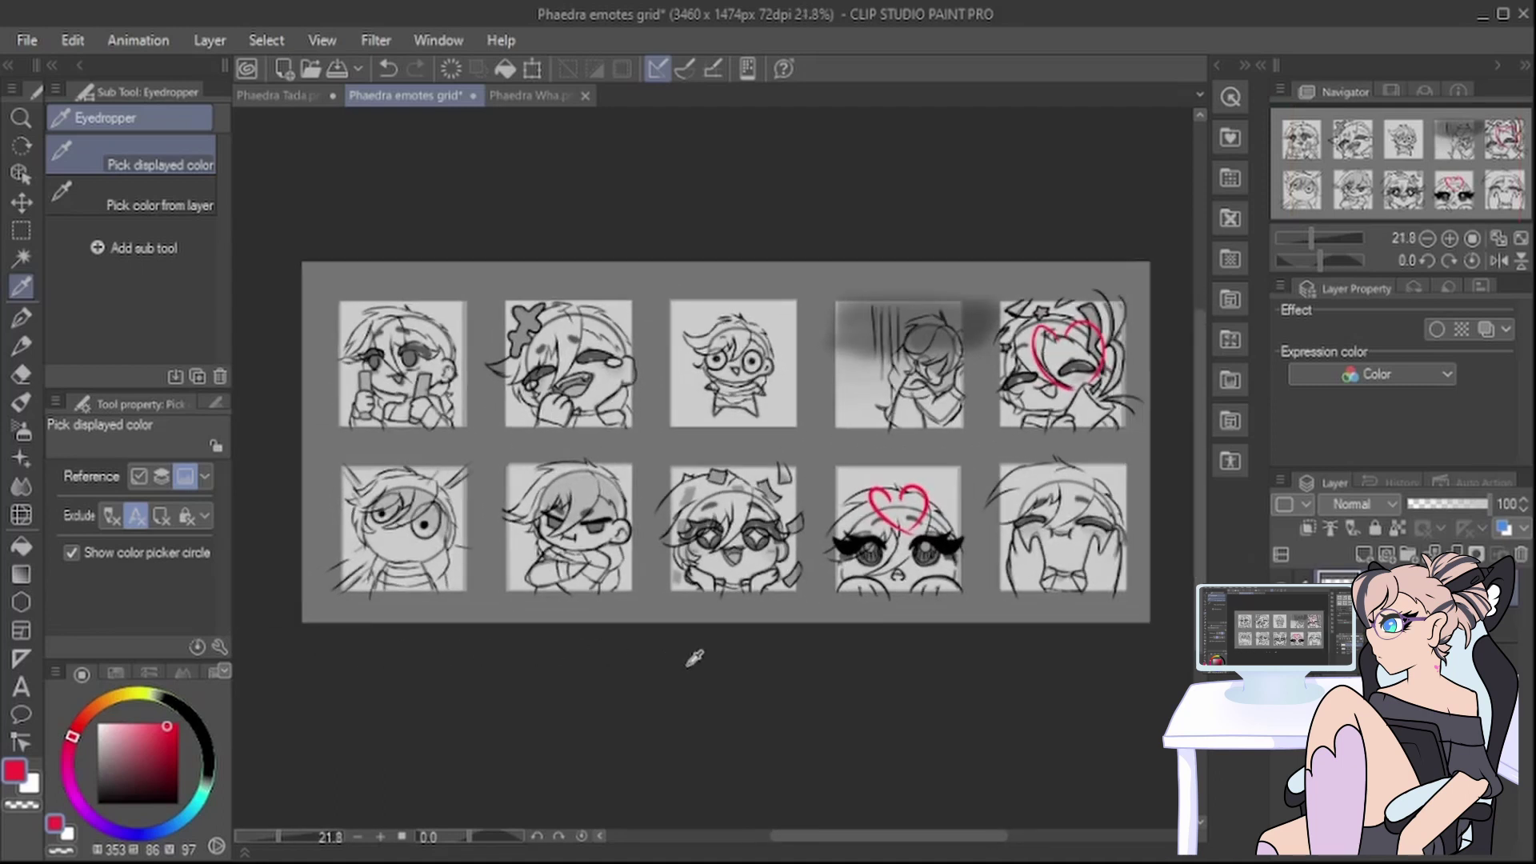
pyautogui.scroll(2, 618, 430)
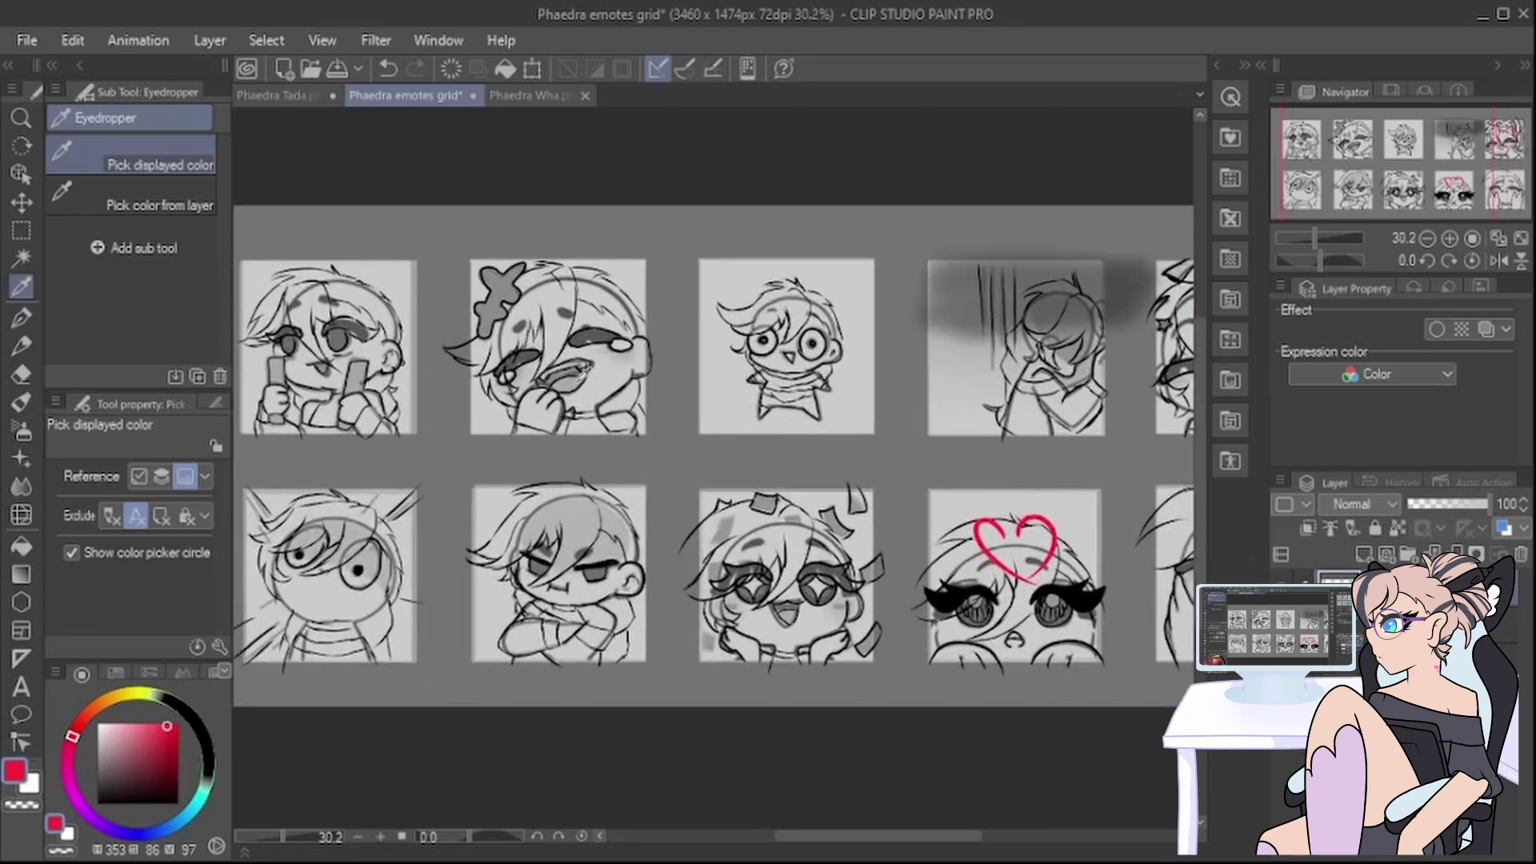
pyautogui.scroll(1, 580, 376)
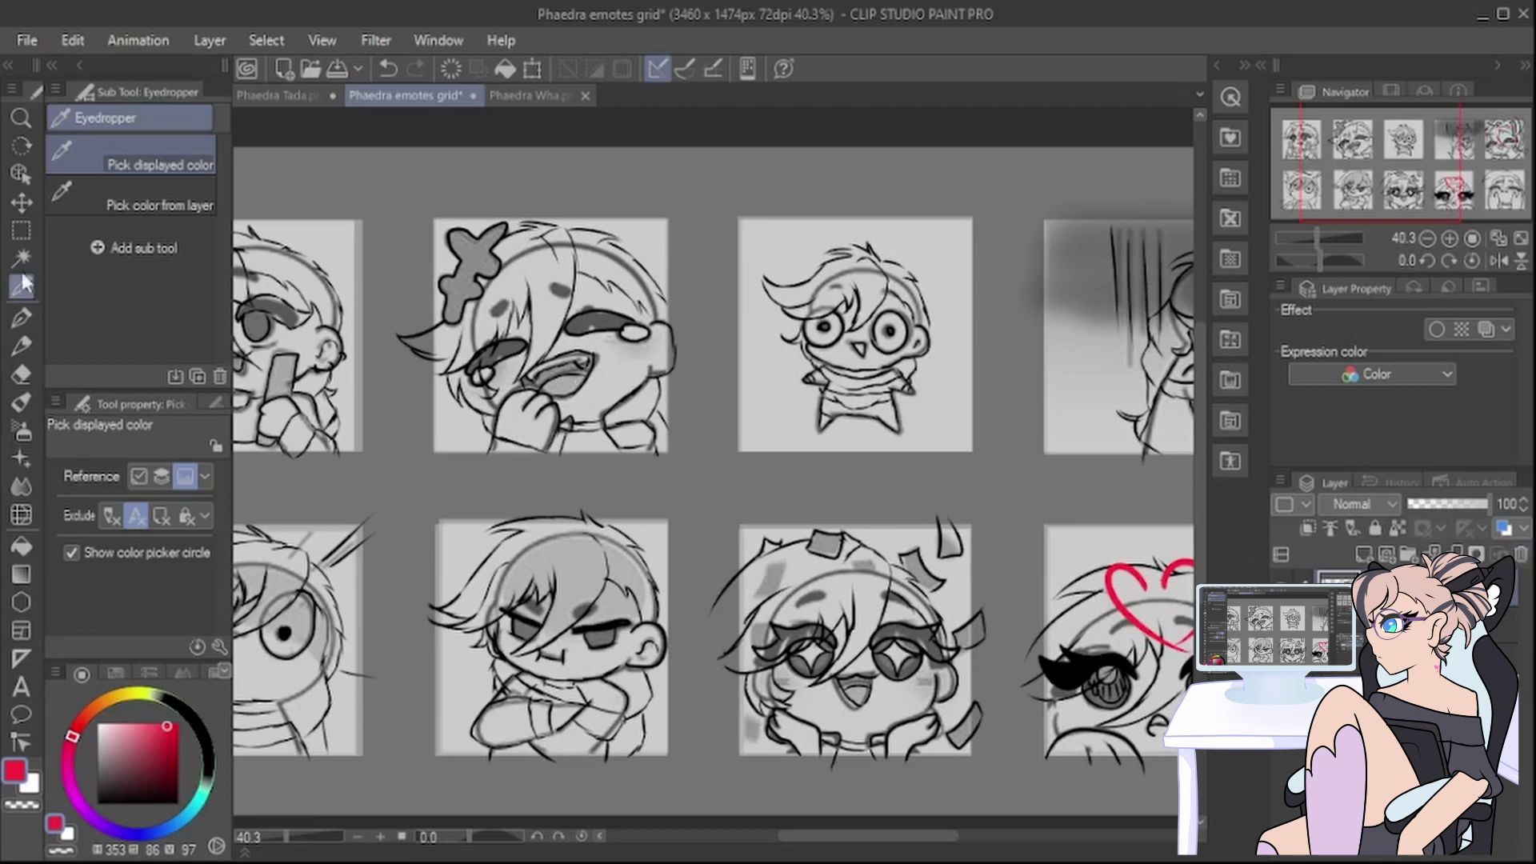
pyautogui.click(21, 230)
pyautogui.moveTo(432, 214); pyautogui.dragTo(669, 454)
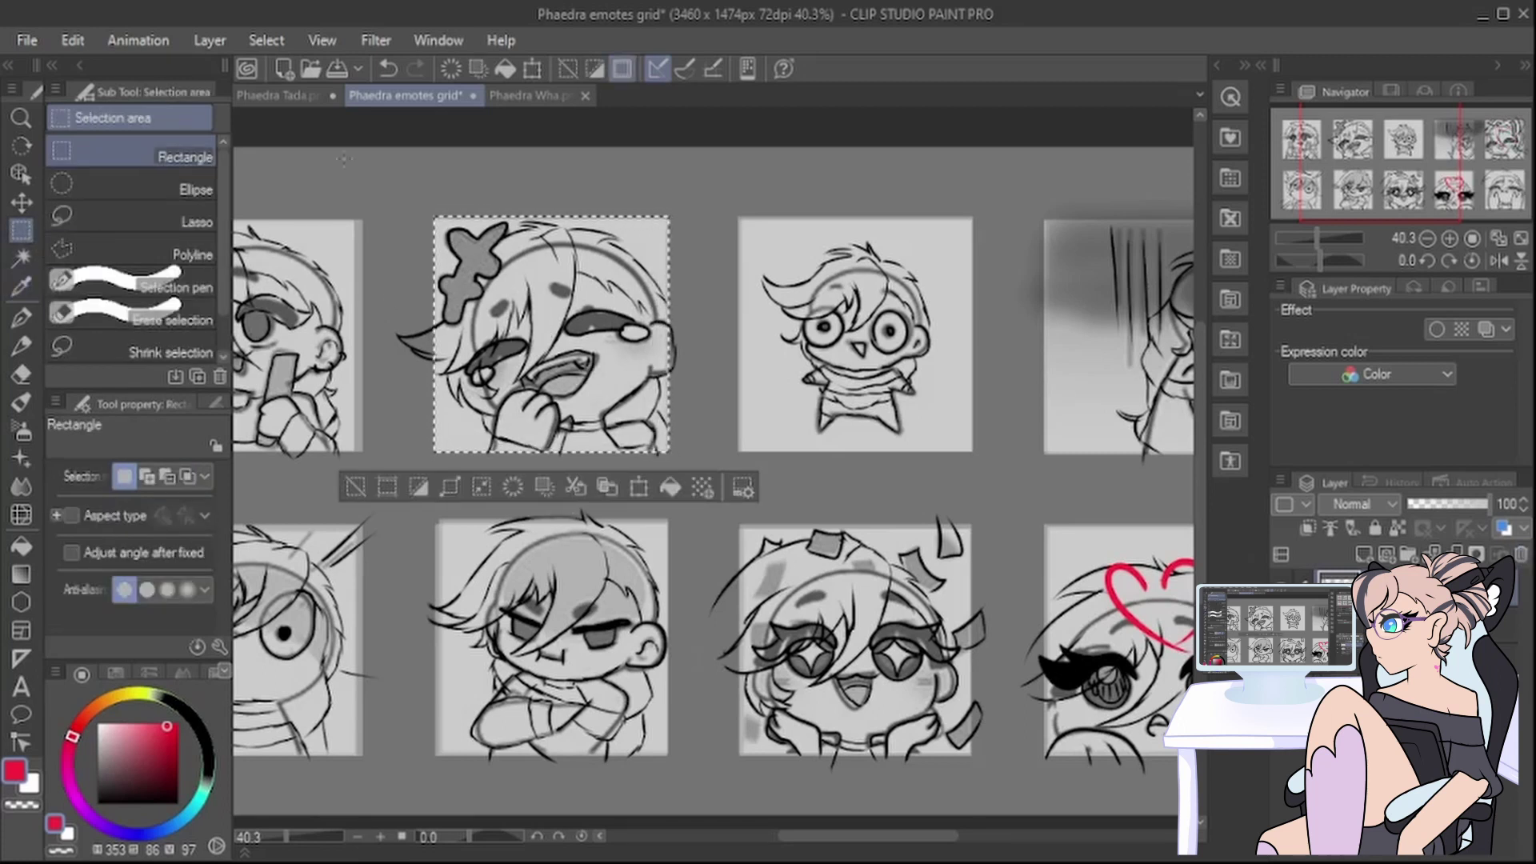
pyautogui.click(280, 95)
pyautogui.click(533, 71)
pyautogui.moveTo(516, 172)
pyautogui.mouseDown()
pyautogui.moveTo(401, 144)
pyautogui.moveTo(928, 666)
pyautogui.mouseUp()
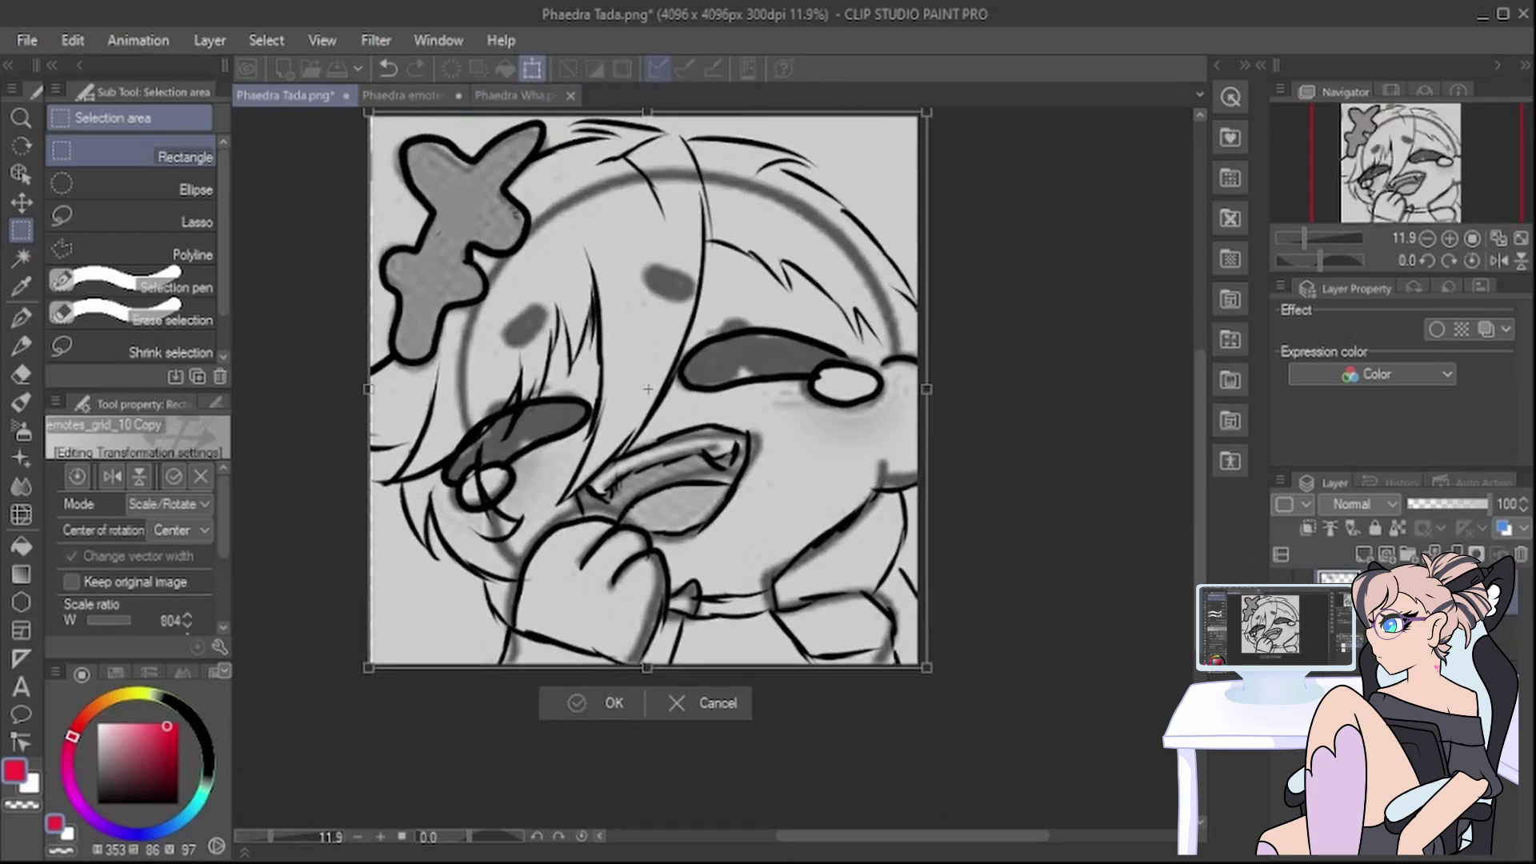
pyautogui.click(597, 703)
pyautogui.moveTo(1413, 593); pyautogui.dragTo(1413, 655)
pyautogui.click(1281, 637)
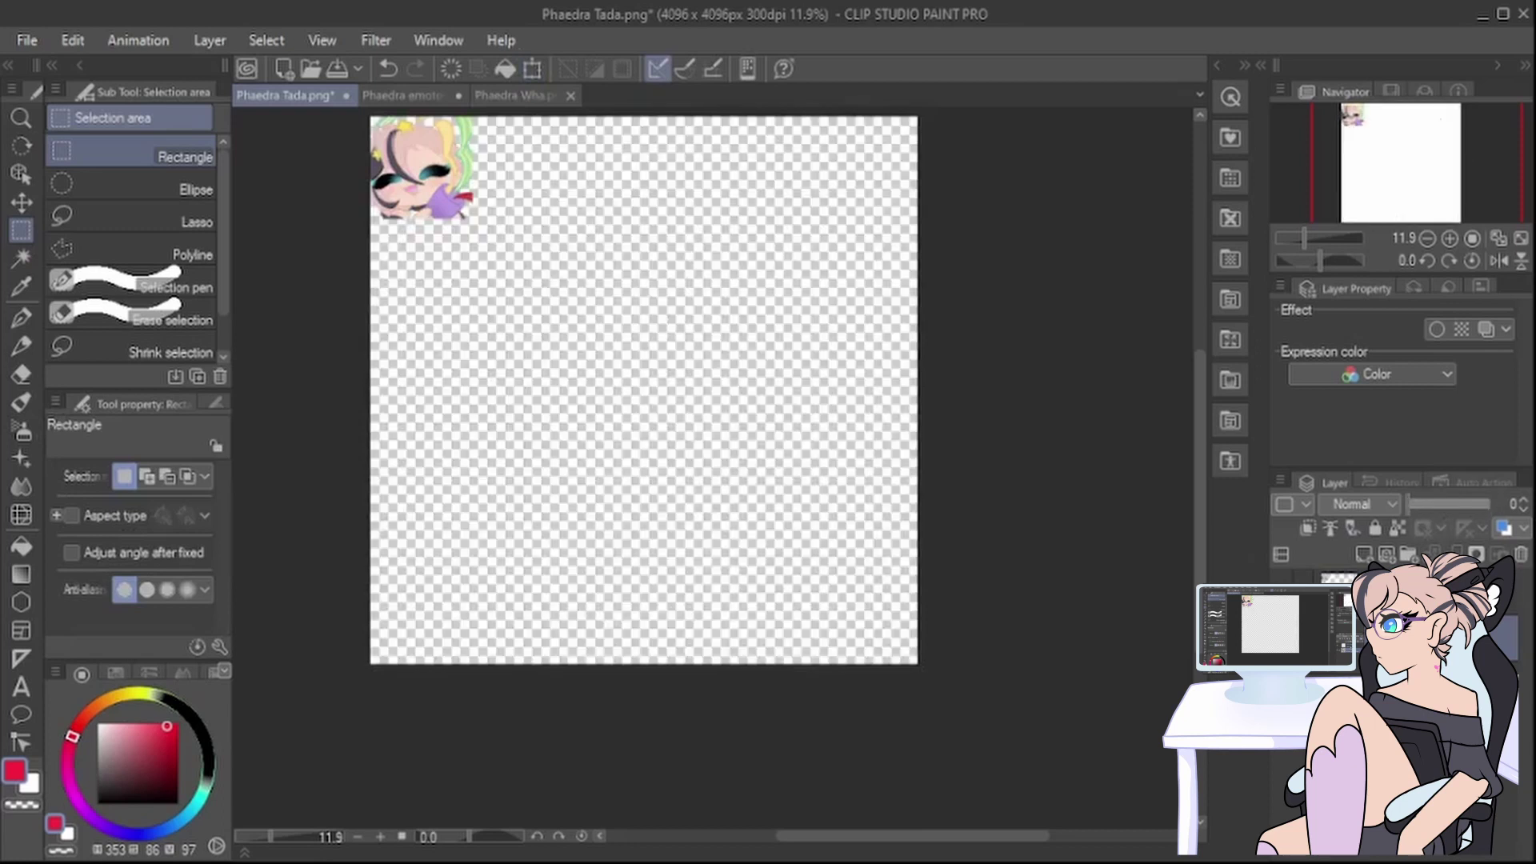
pyautogui.click(1282, 638)
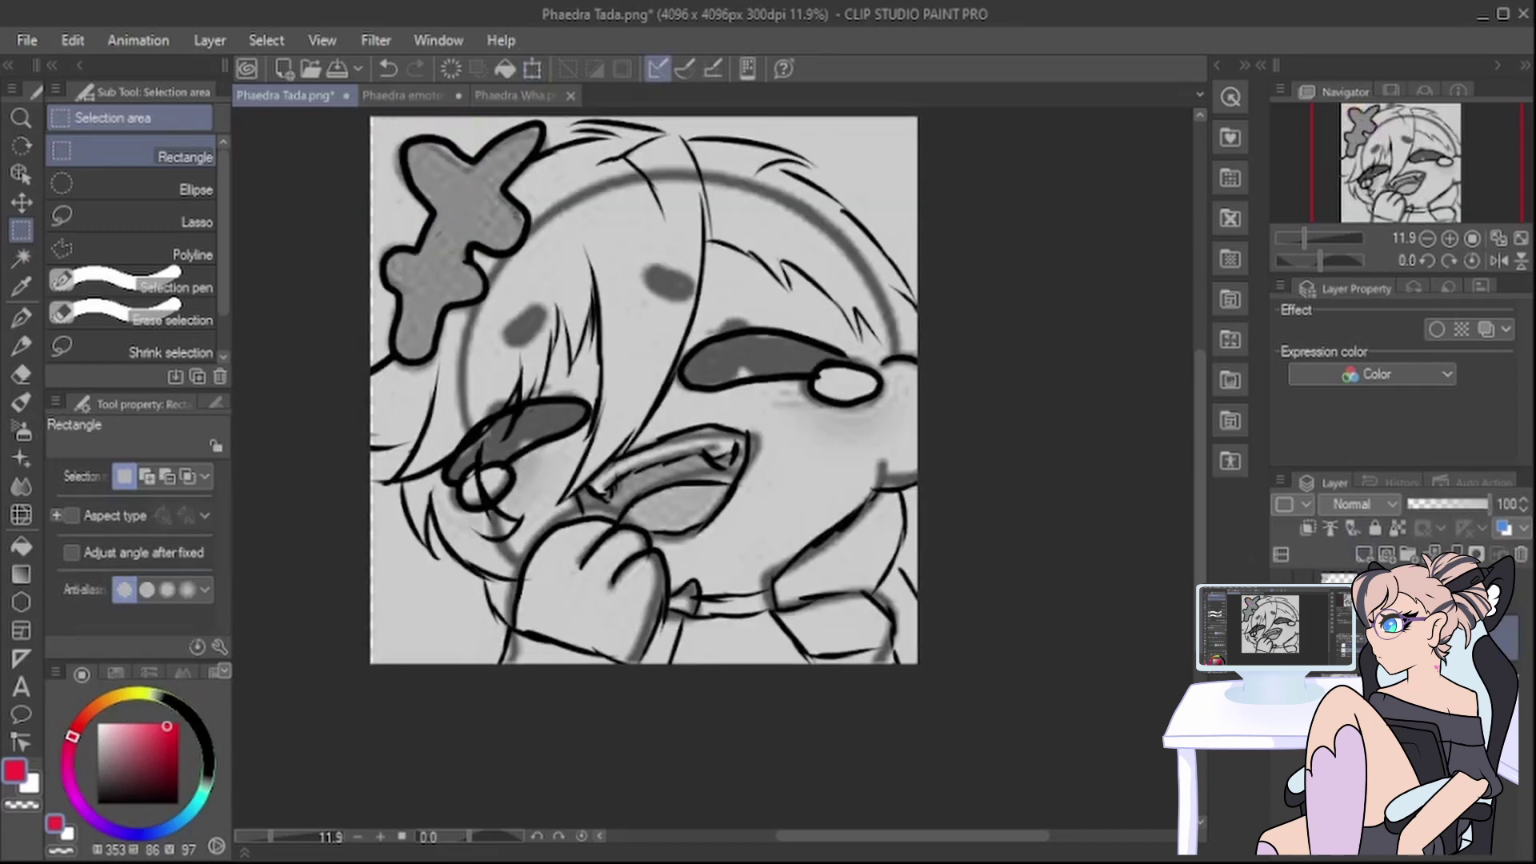
# Step: Lower the sketch layer's opacity to 47 and set the drawing color to black
pyautogui.press('i')
pyautogui.click(405, 608)
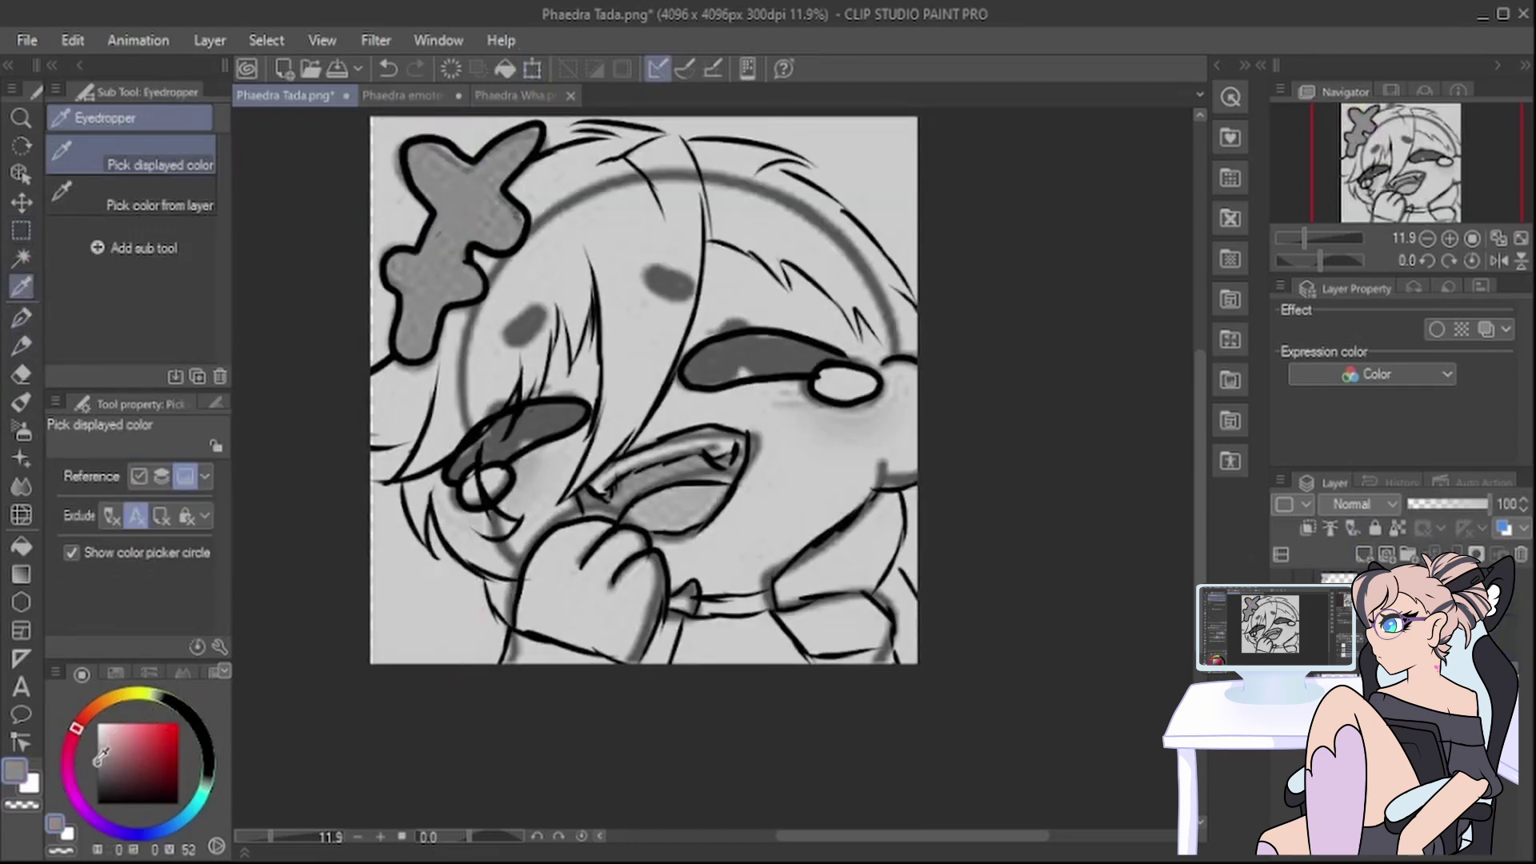
pyautogui.press('g')
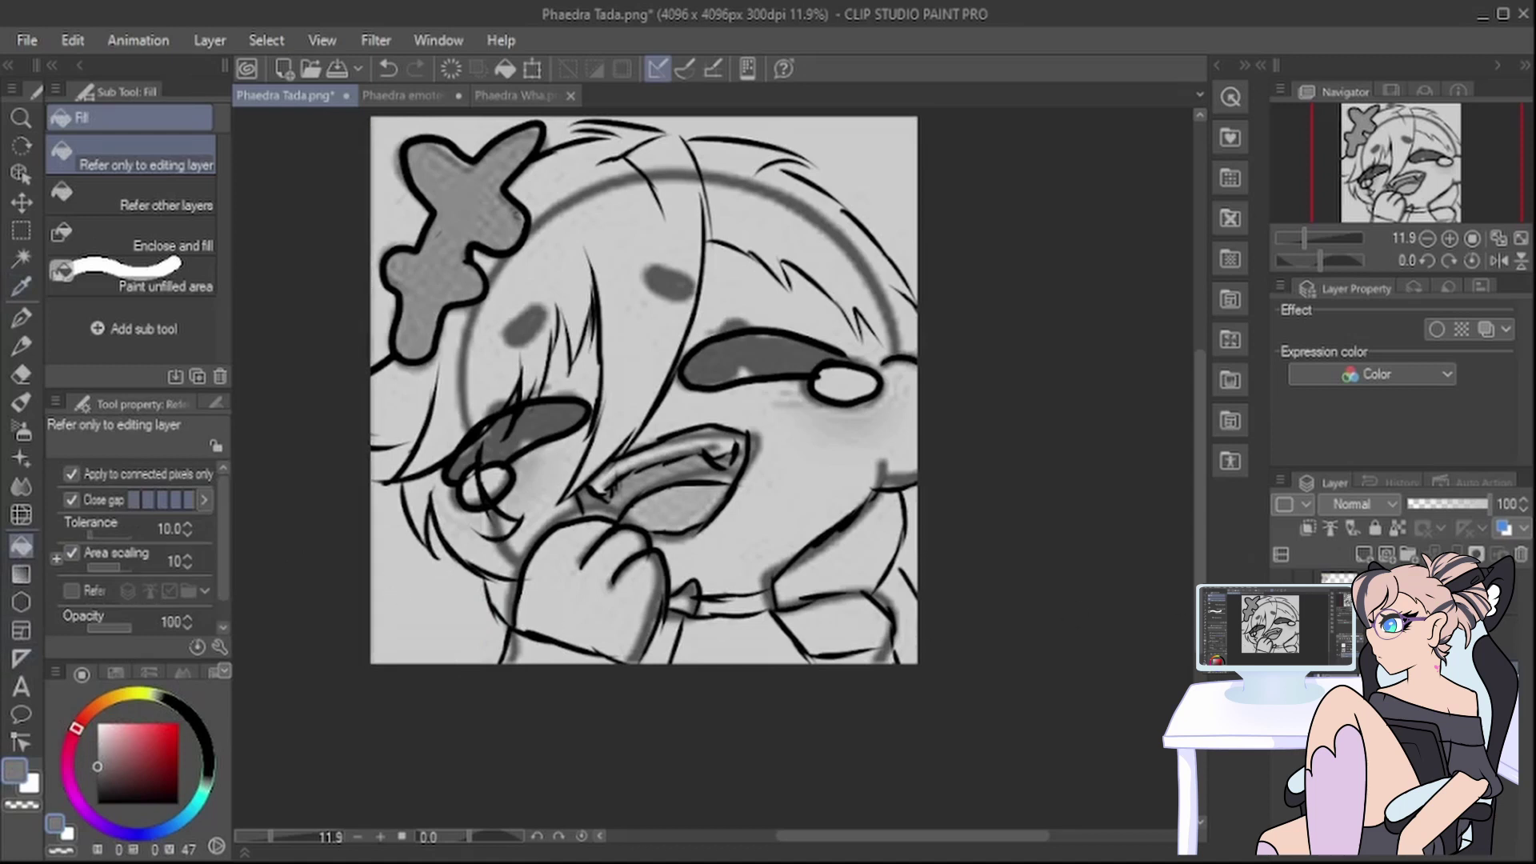
pyautogui.click(1447, 504)
pyautogui.moveTo(118, 777); pyautogui.dragTo(97, 805)
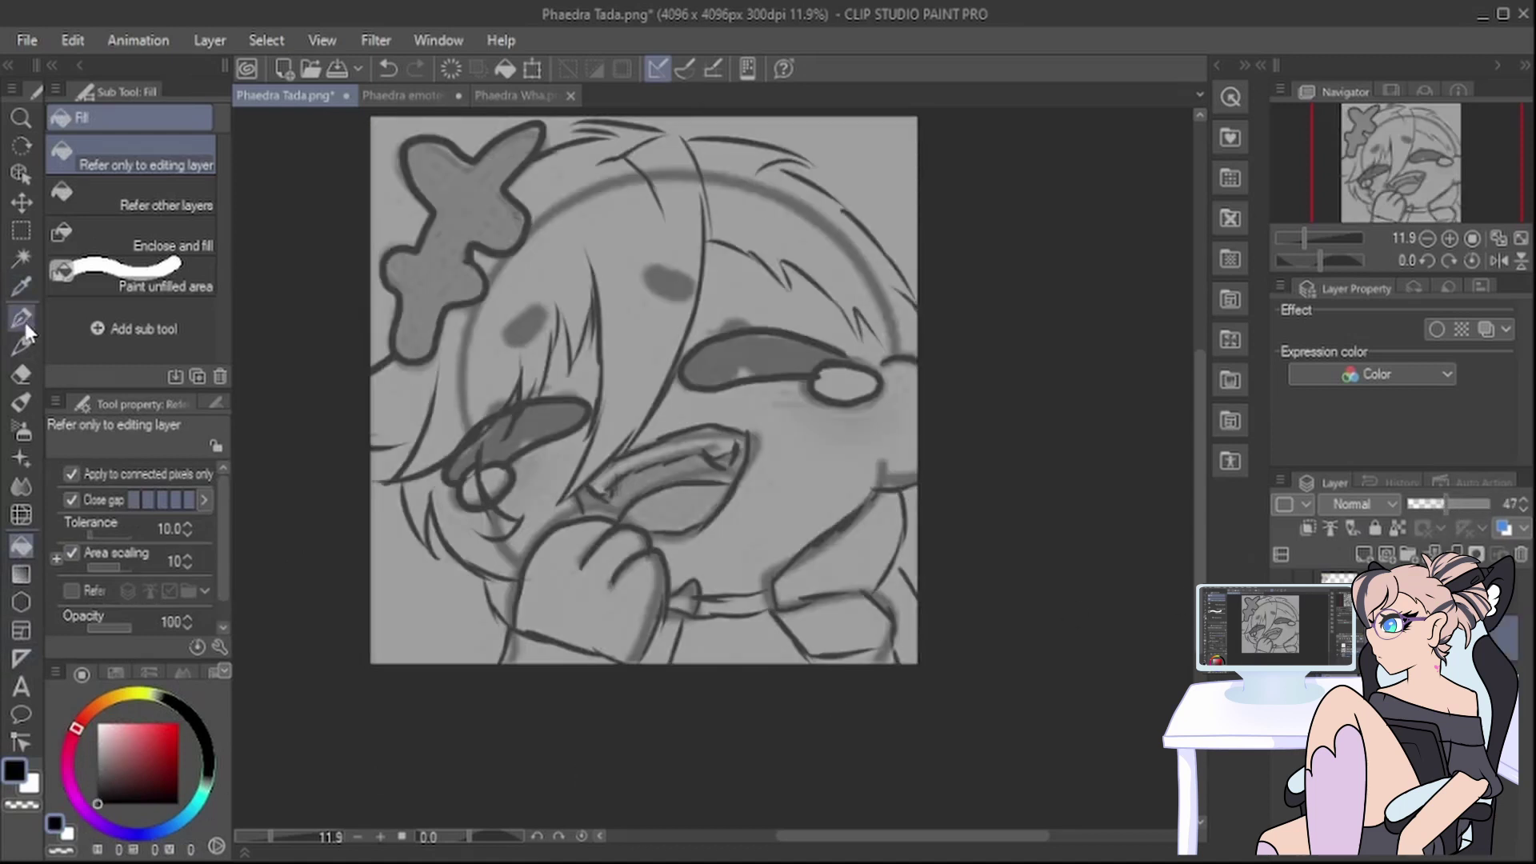
# Step: On a new layer, ink the front bangs, including the long central lock and the jagged strands over the eye, with the Ri Lineart pen
pyautogui.click(21, 318)
pyautogui.scroll(-3, 542, 390)
pyautogui.scroll(4, 552, 272)
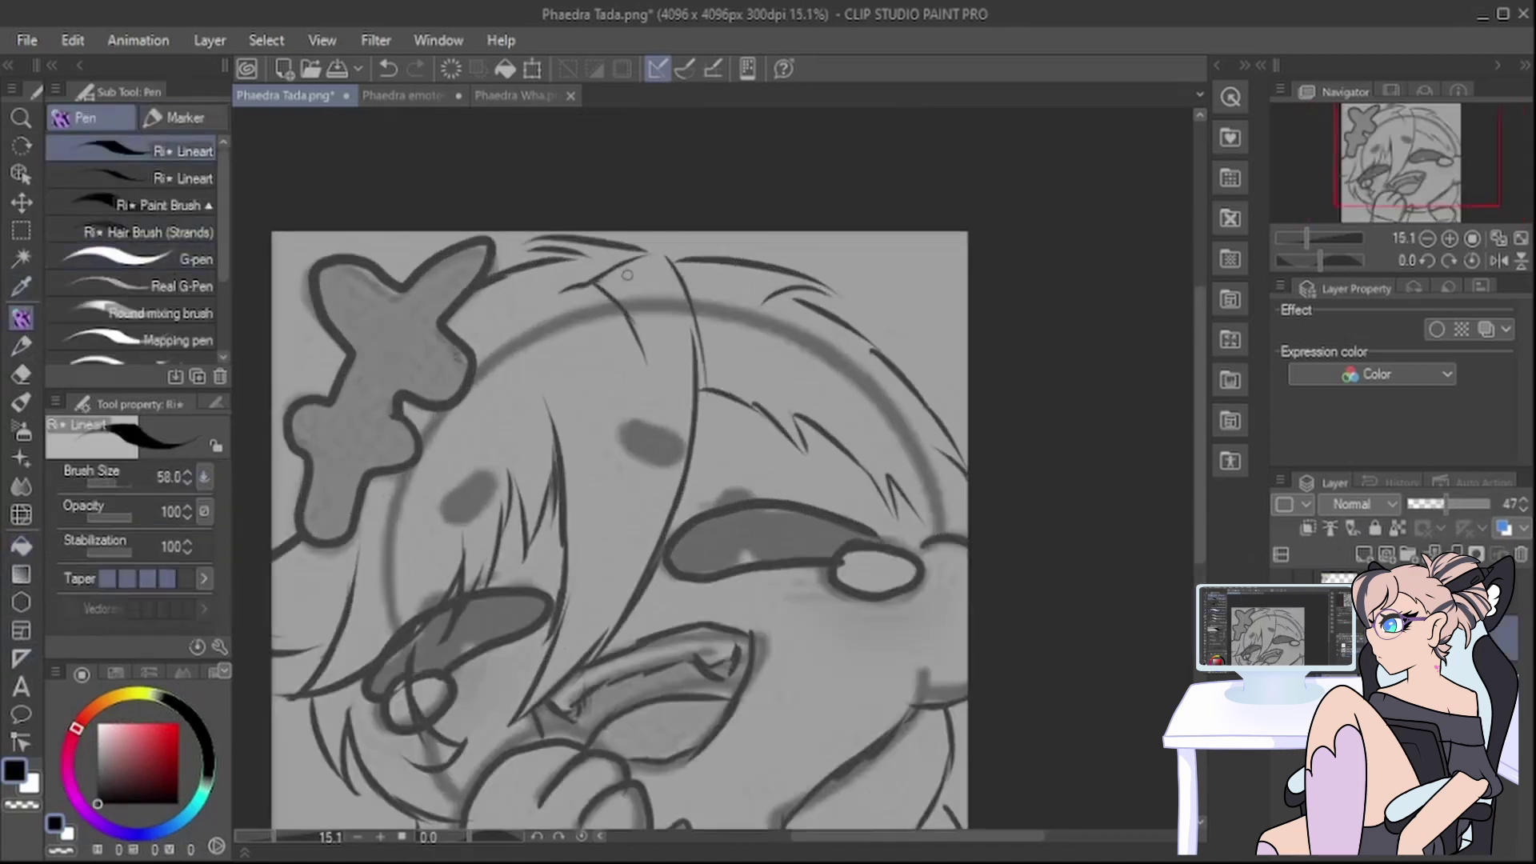
pyautogui.click(1364, 554)
pyautogui.moveTo(559, 291); pyautogui.dragTo(652, 248)
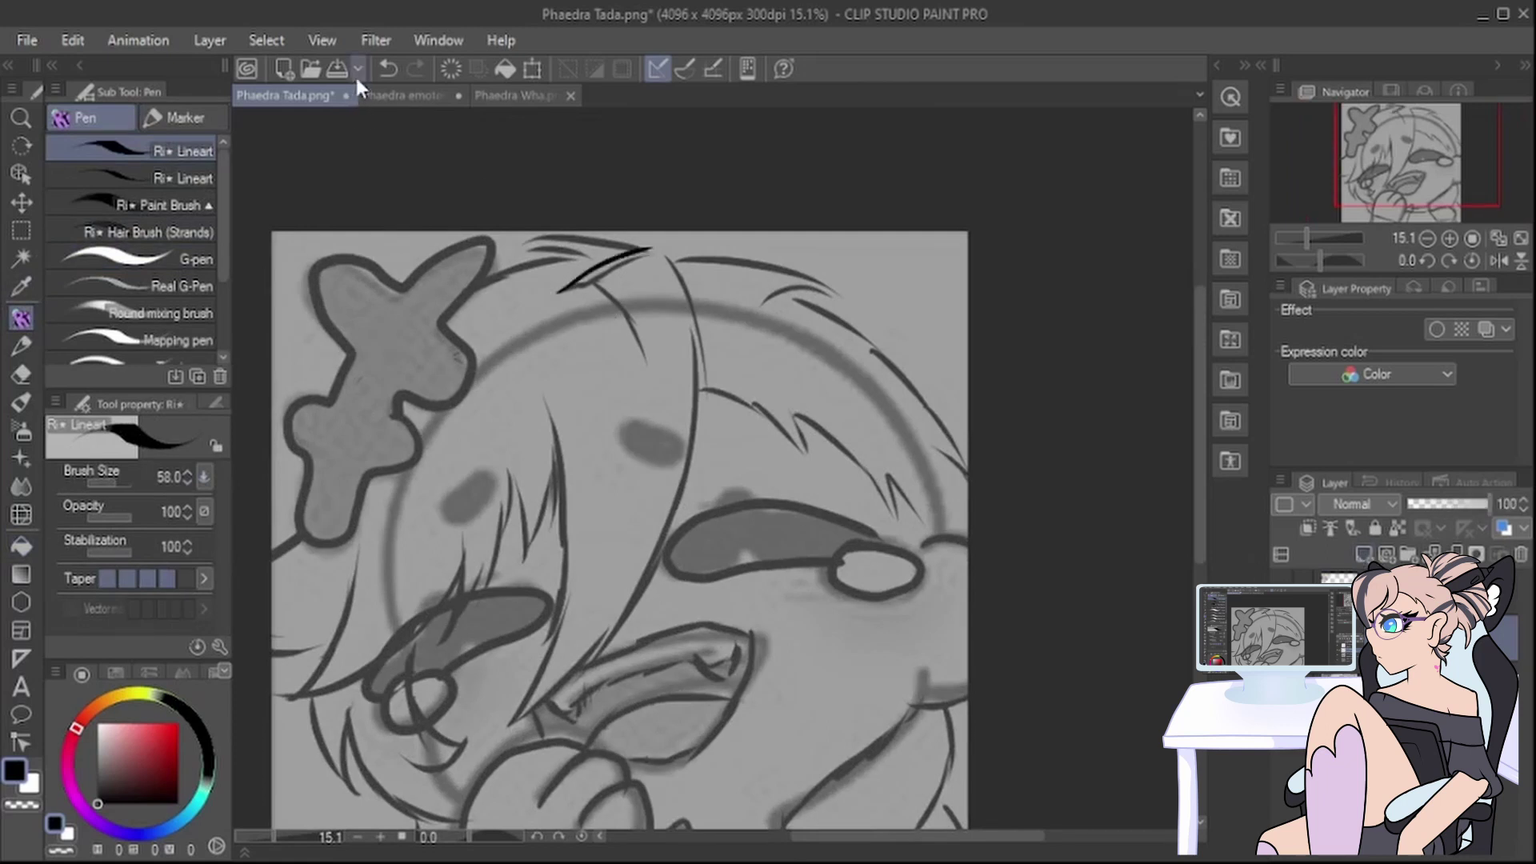
pyautogui.click(388, 69)
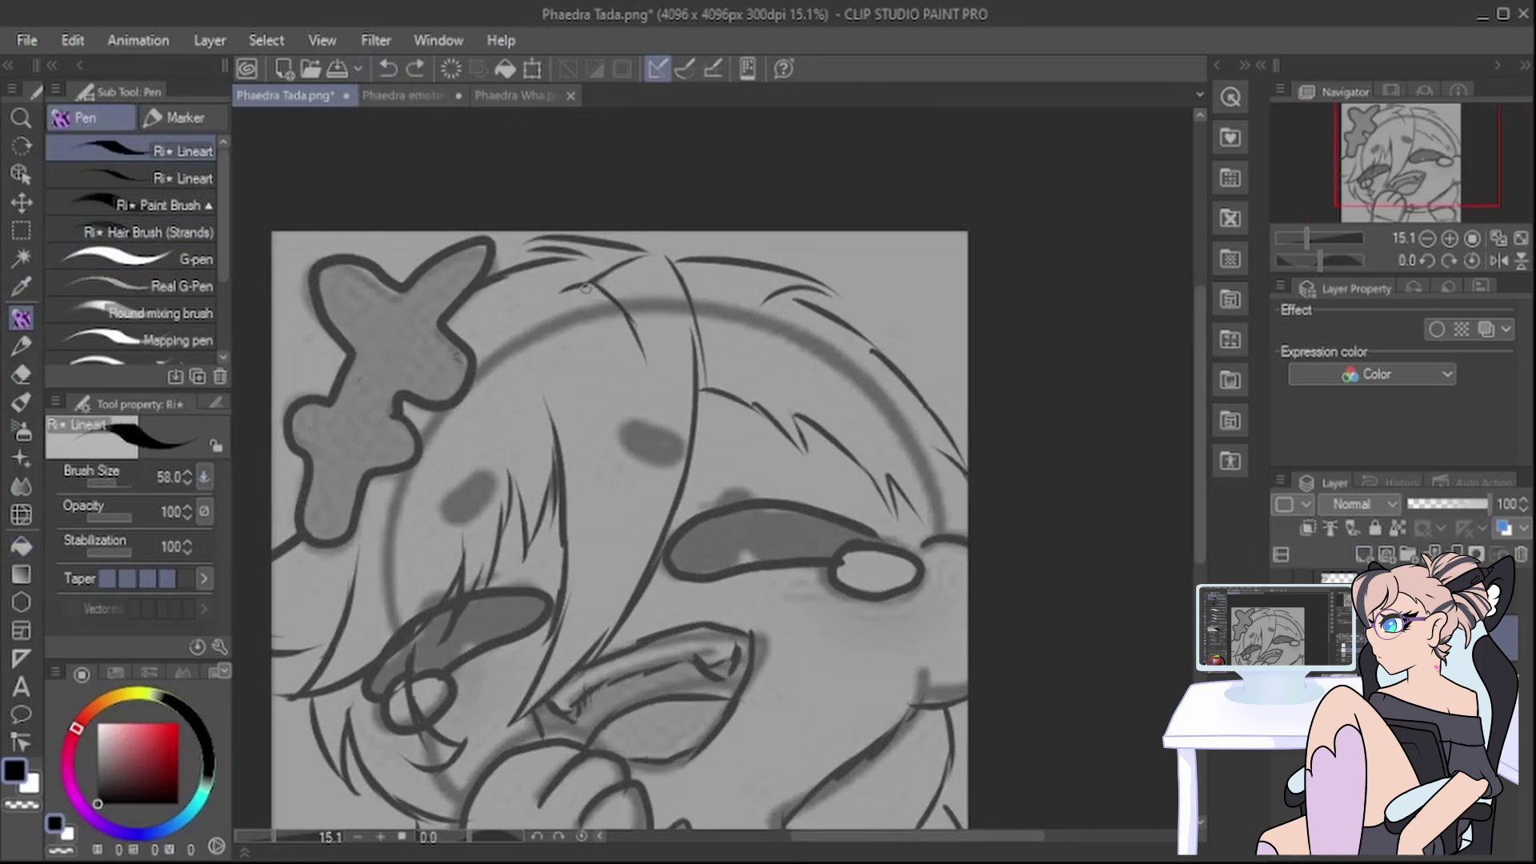
pyautogui.moveTo(560, 292)
pyautogui.mouseDown()
pyautogui.moveTo(692, 276)
pyautogui.moveTo(570, 684)
pyautogui.mouseUp()
pyautogui.moveTo(492, 738)
pyautogui.mouseDown()
pyautogui.moveTo(511, 713)
pyautogui.moveTo(535, 360)
pyautogui.mouseUp()
pyautogui.moveTo(571, 523)
pyautogui.mouseDown()
pyautogui.moveTo(529, 448)
pyautogui.moveTo(524, 550)
pyautogui.mouseUp()
pyautogui.moveTo(524, 551)
pyautogui.mouseDown()
pyautogui.moveTo(495, 453)
pyautogui.moveTo(454, 633)
pyautogui.moveTo(451, 499)
pyautogui.mouseUp()
pyautogui.moveTo(403, 437)
pyautogui.mouseDown()
pyautogui.moveTo(350, 599)
pyautogui.moveTo(252, 666)
pyautogui.moveTo(456, 586)
pyautogui.mouseUp()
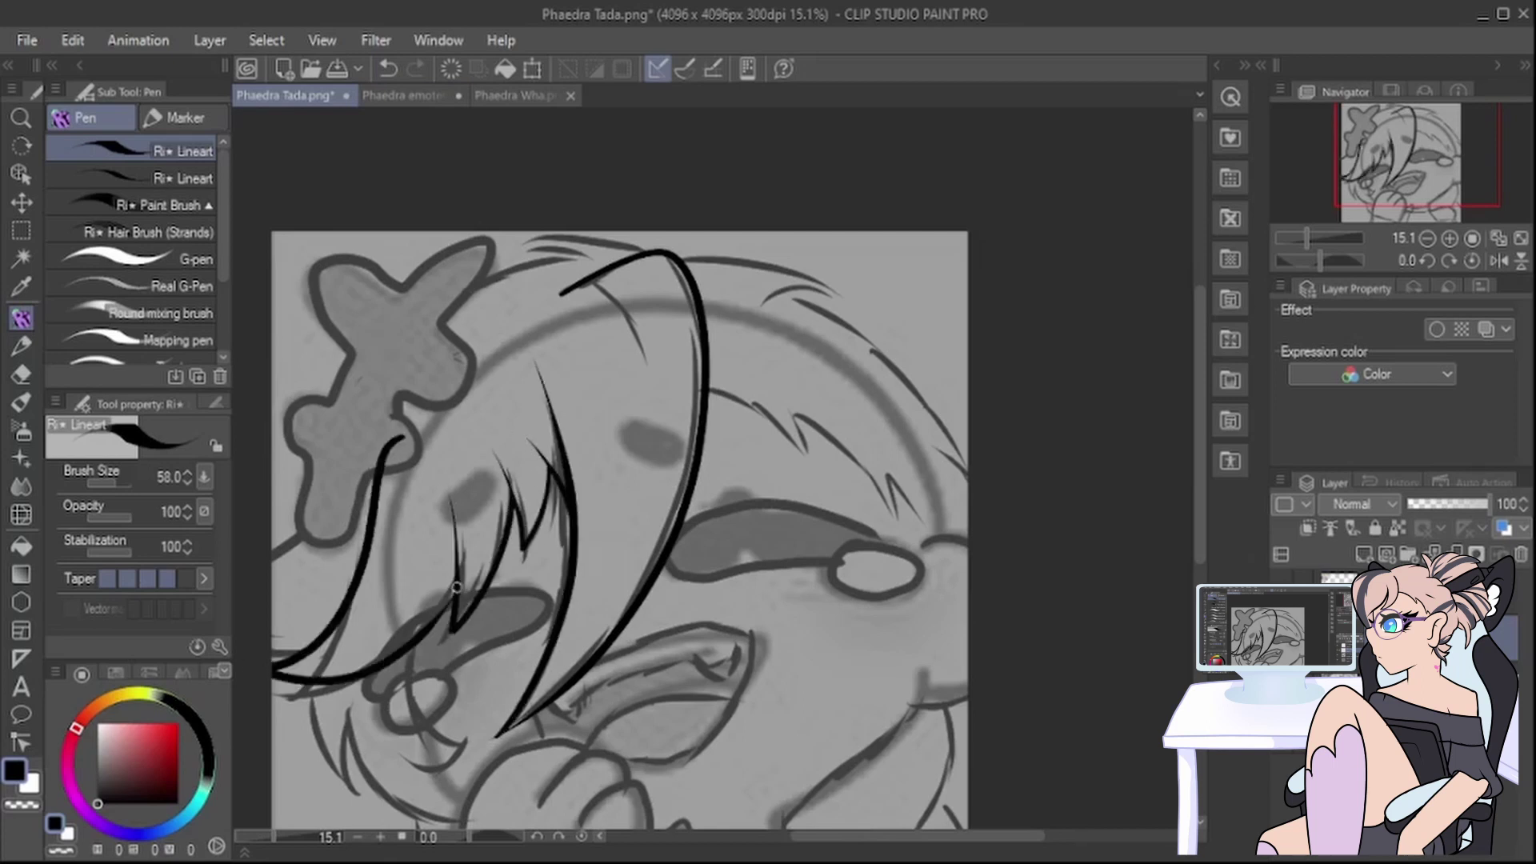
# Step: Ink the outer hair outline across the top of the head and the jagged fringe from the central lock to the ear
pyautogui.moveTo(655, 253); pyautogui.dragTo(625, 234)
pyautogui.moveTo(517, 234)
pyautogui.mouseDown()
pyautogui.moveTo(578, 262)
pyautogui.moveTo(292, 428)
pyautogui.moveTo(444, 333)
pyautogui.moveTo(269, 479)
pyautogui.mouseUp()
pyautogui.moveTo(672, 264); pyautogui.dragTo(850, 304)
pyautogui.moveTo(764, 303)
pyautogui.mouseDown()
pyautogui.moveTo(818, 286)
pyautogui.moveTo(932, 424)
pyautogui.mouseUp()
pyautogui.moveTo(868, 394)
pyautogui.mouseDown()
pyautogui.moveTo(937, 428)
pyautogui.moveTo(969, 472)
pyautogui.mouseUp()
pyautogui.moveTo(705, 391); pyautogui.dragTo(812, 458)
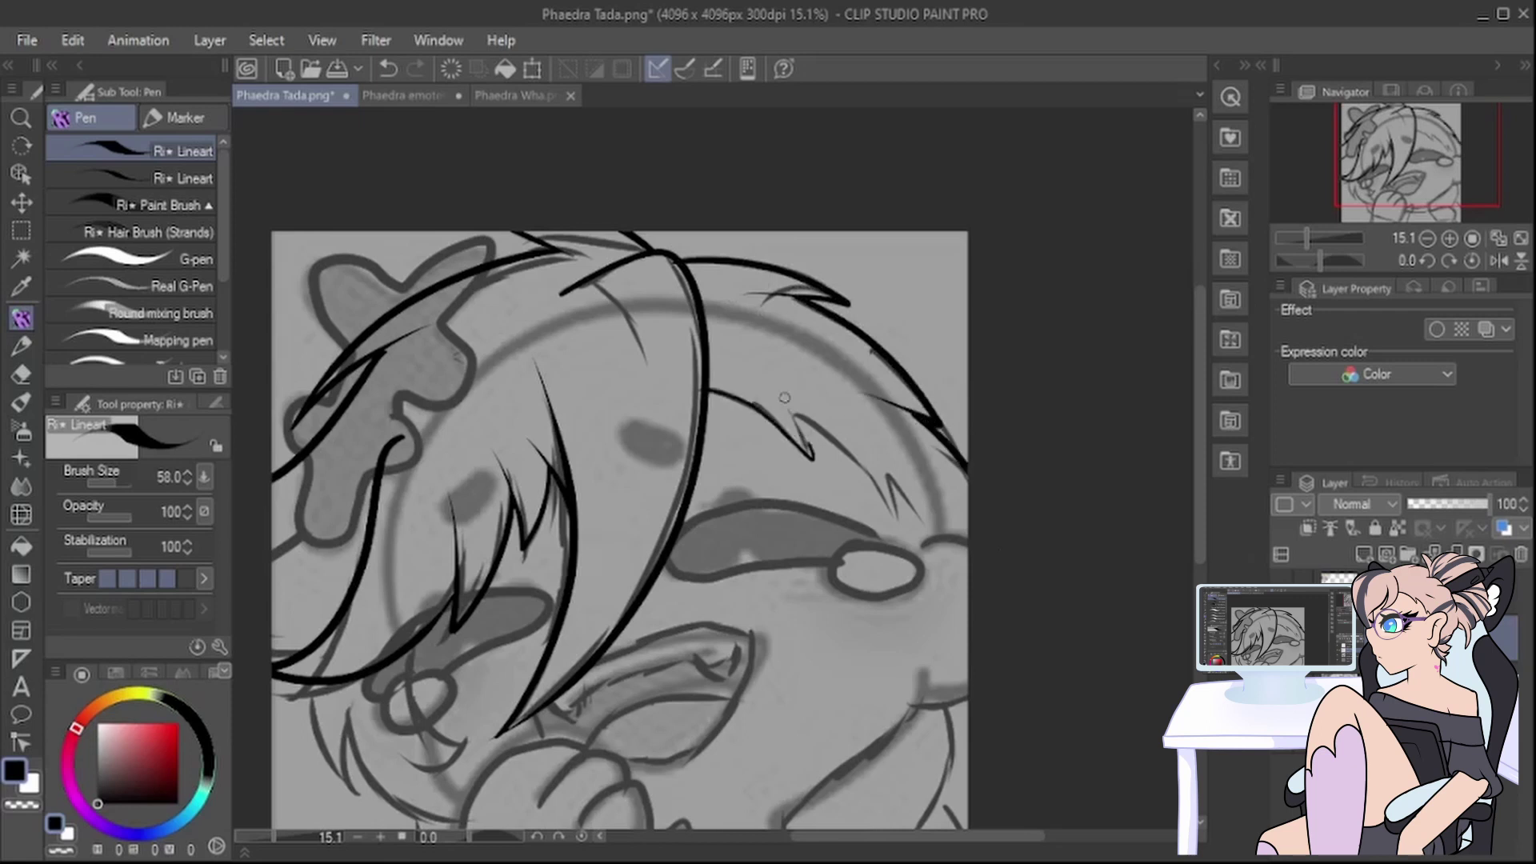
pyautogui.moveTo(786, 398); pyautogui.dragTo(812, 458)
pyautogui.moveTo(797, 417)
pyautogui.mouseDown()
pyautogui.moveTo(853, 456)
pyautogui.moveTo(898, 516)
pyautogui.mouseUp()
pyautogui.moveTo(889, 466); pyautogui.dragTo(899, 515)
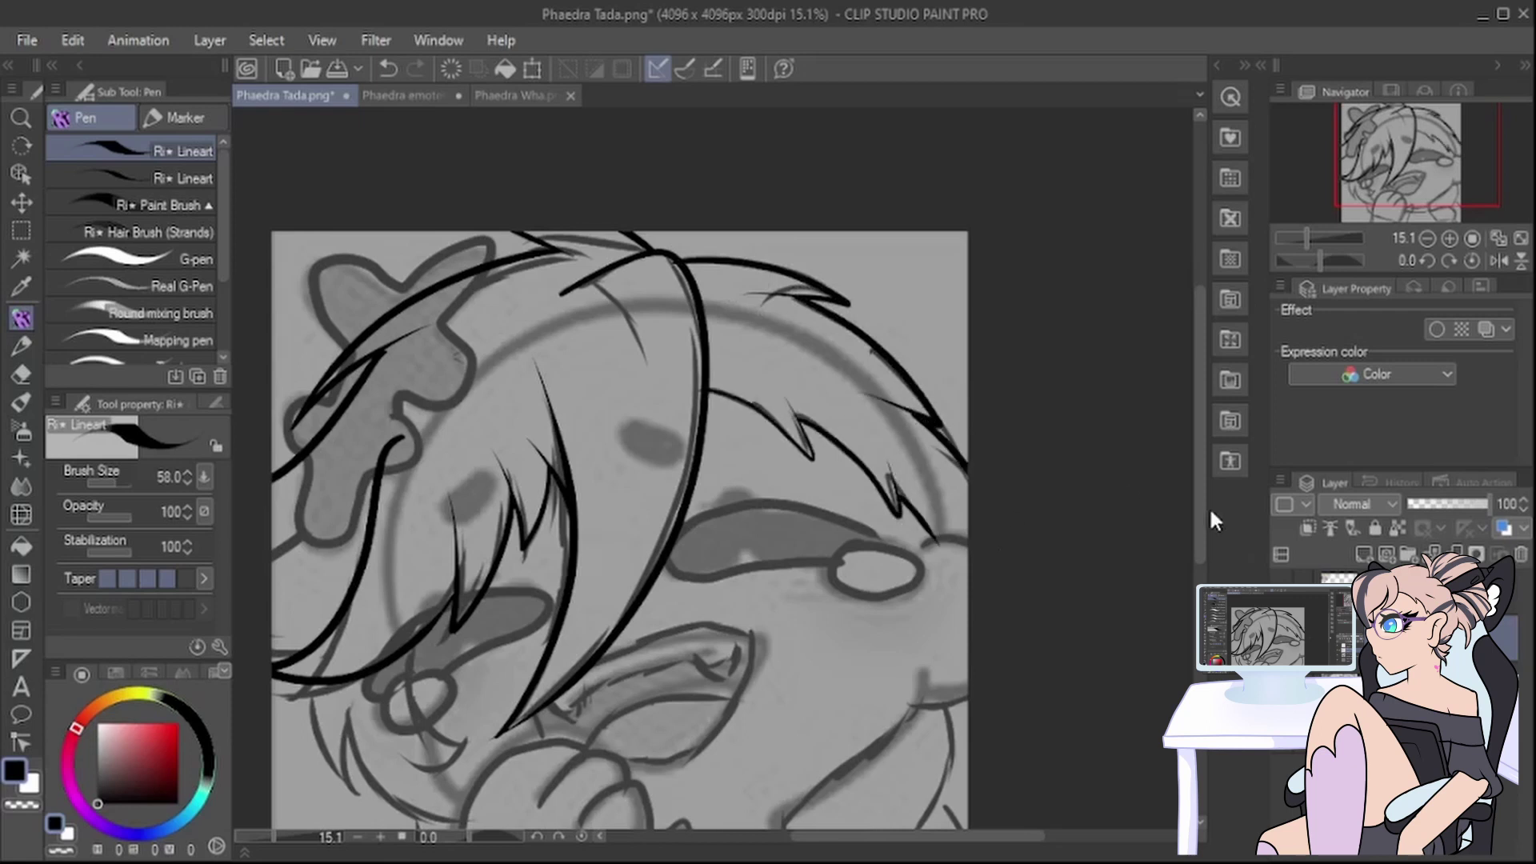
# Step: Ink the upper and lower edges of the ear and the curved hair locks beside the far cheek
pyautogui.scroll(-3, 1212, 521)
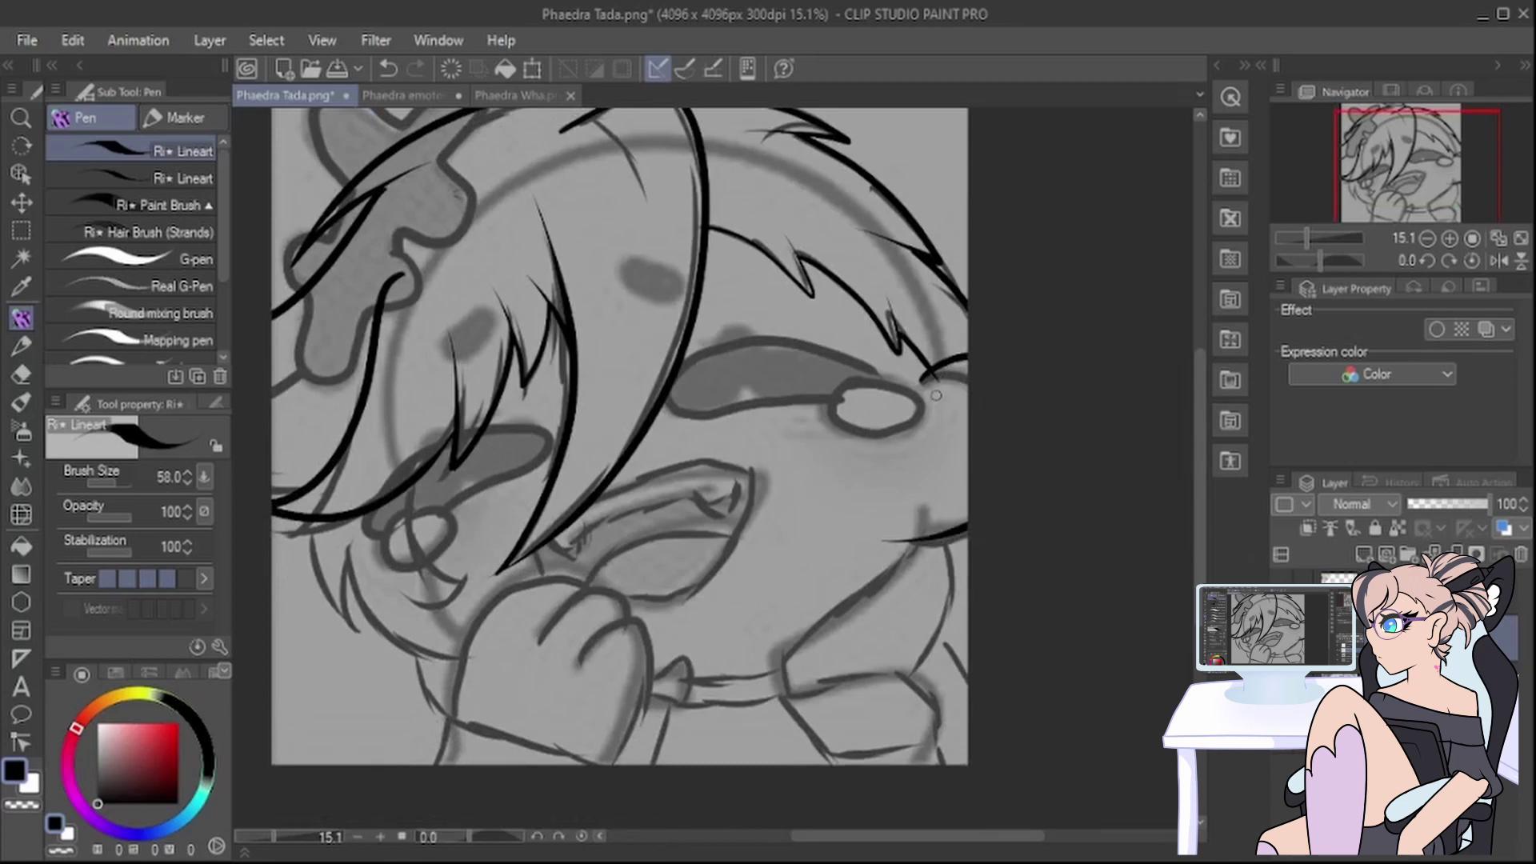
pyautogui.press('e')
pyautogui.press('p')
pyautogui.moveTo(379, 510)
pyautogui.mouseDown()
pyautogui.moveTo(419, 613)
pyautogui.moveTo(469, 602)
pyautogui.moveTo(359, 608)
pyautogui.mouseUp()
pyautogui.moveTo(289, 521)
pyautogui.mouseDown()
pyautogui.moveTo(301, 655)
pyautogui.moveTo(315, 635)
pyautogui.moveTo(438, 677)
pyautogui.mouseUp()
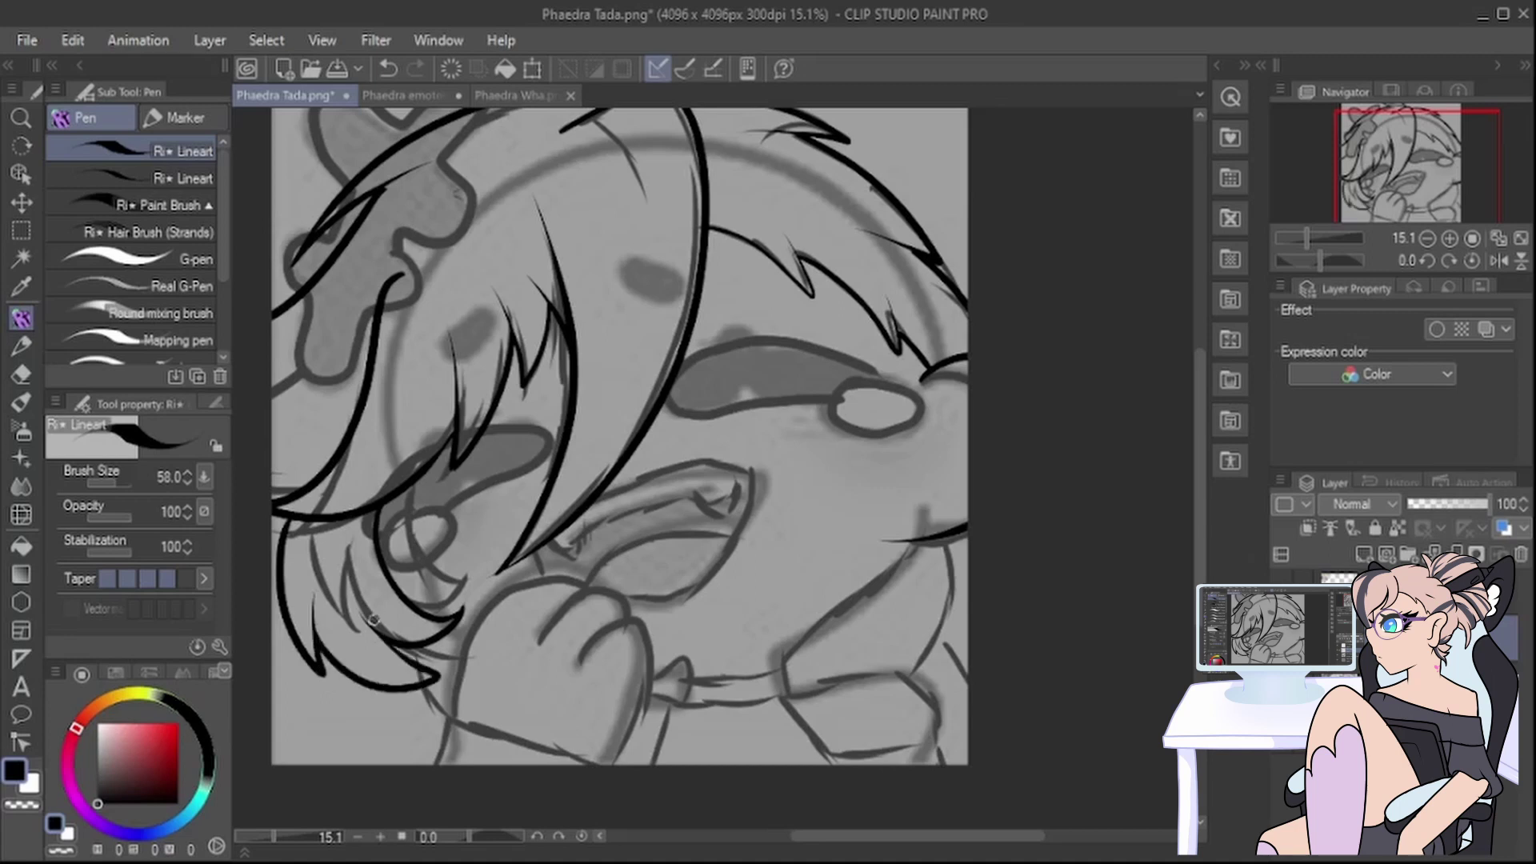
pyautogui.moveTo(348, 669); pyautogui.dragTo(384, 765)
# Step: Ink the jawline, neck and shoulder curve, and erase the part of the jawline that crosses the raised hand
pyautogui.moveTo(428, 642)
pyautogui.mouseDown()
pyautogui.moveTo(542, 683)
pyautogui.moveTo(695, 653)
pyautogui.mouseUp()
pyautogui.click(388, 69)
pyautogui.moveTo(419, 643)
pyautogui.mouseDown()
pyautogui.moveTo(652, 678)
pyautogui.moveTo(918, 543)
pyautogui.mouseUp()
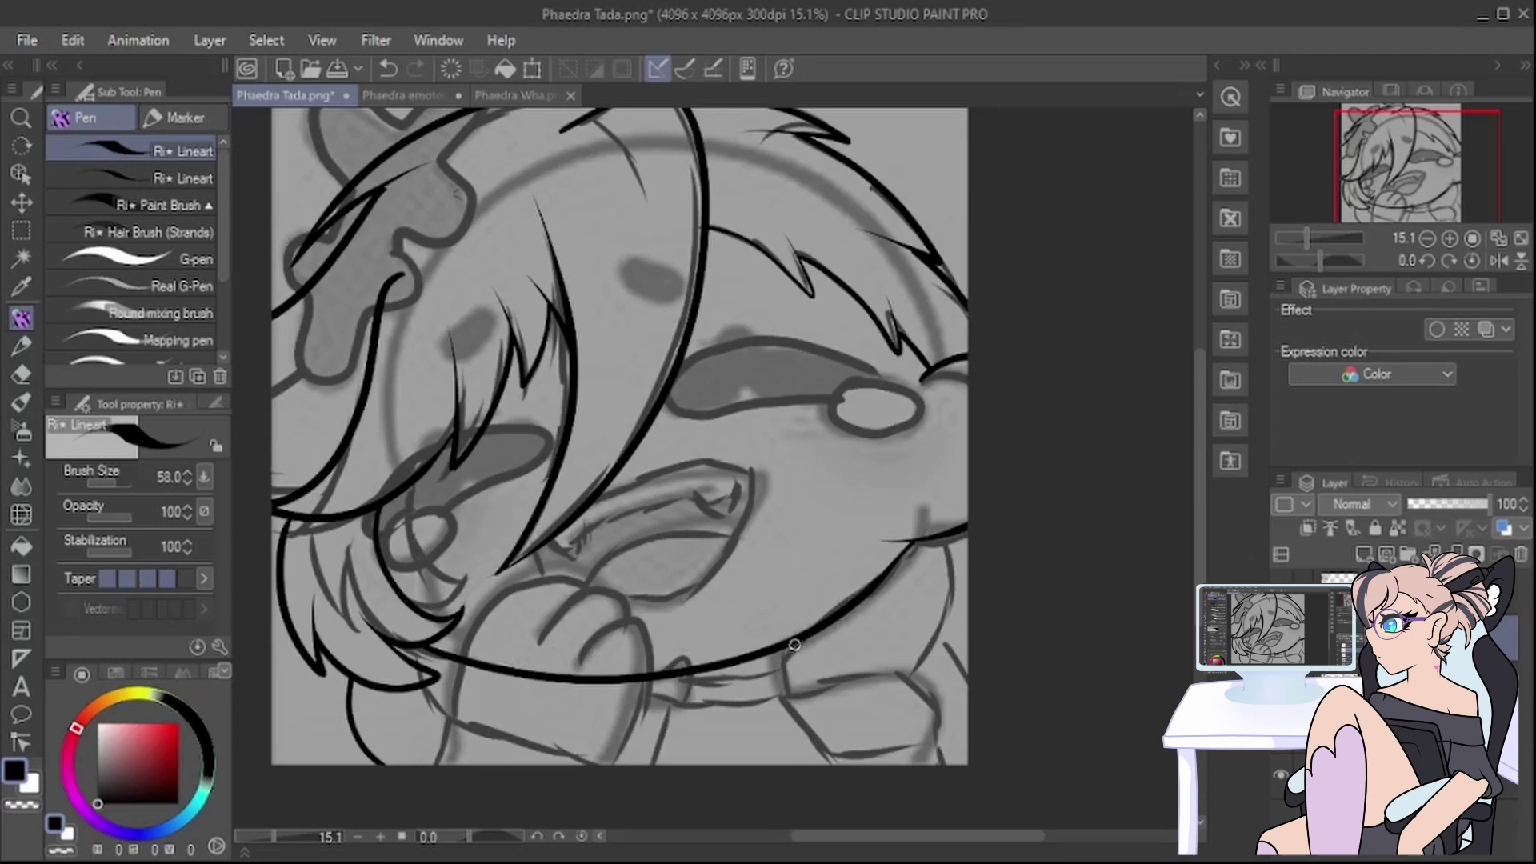
pyautogui.moveTo(794, 640); pyautogui.dragTo(793, 696)
pyautogui.moveTo(688, 660)
pyautogui.mouseDown()
pyautogui.moveTo(676, 701)
pyautogui.moveTo(647, 694)
pyautogui.mouseUp()
pyautogui.moveTo(792, 698)
pyautogui.mouseDown()
pyautogui.moveTo(879, 669)
pyautogui.moveTo(936, 714)
pyautogui.moveTo(934, 749)
pyautogui.mouseUp()
pyautogui.press('e')
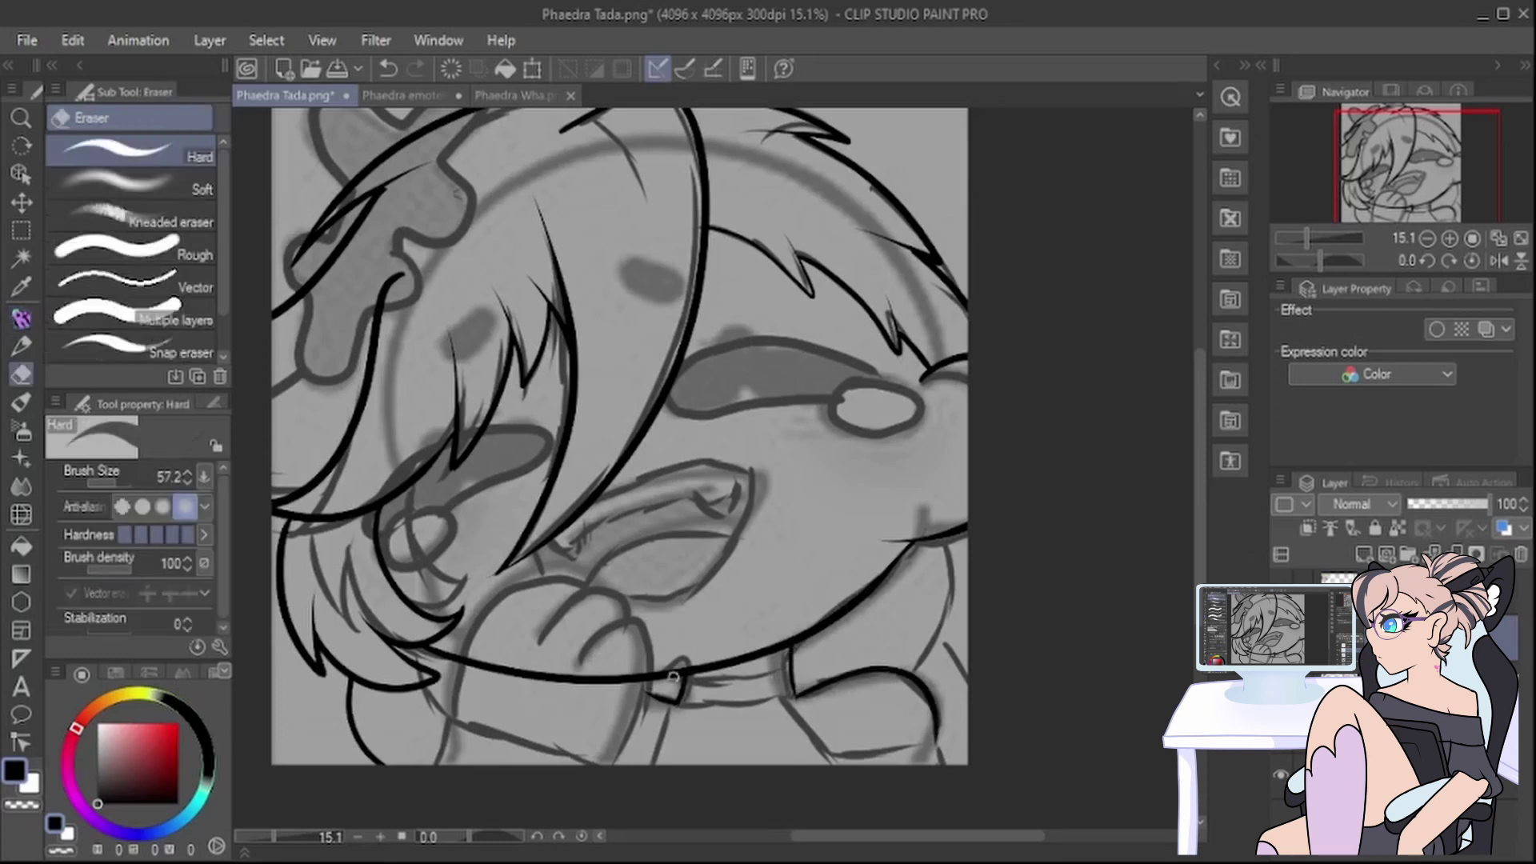
pyautogui.moveTo(476, 662)
pyautogui.mouseDown()
pyautogui.moveTo(583, 685)
pyautogui.moveTo(649, 676)
pyautogui.mouseUp()
pyautogui.click(22, 320)
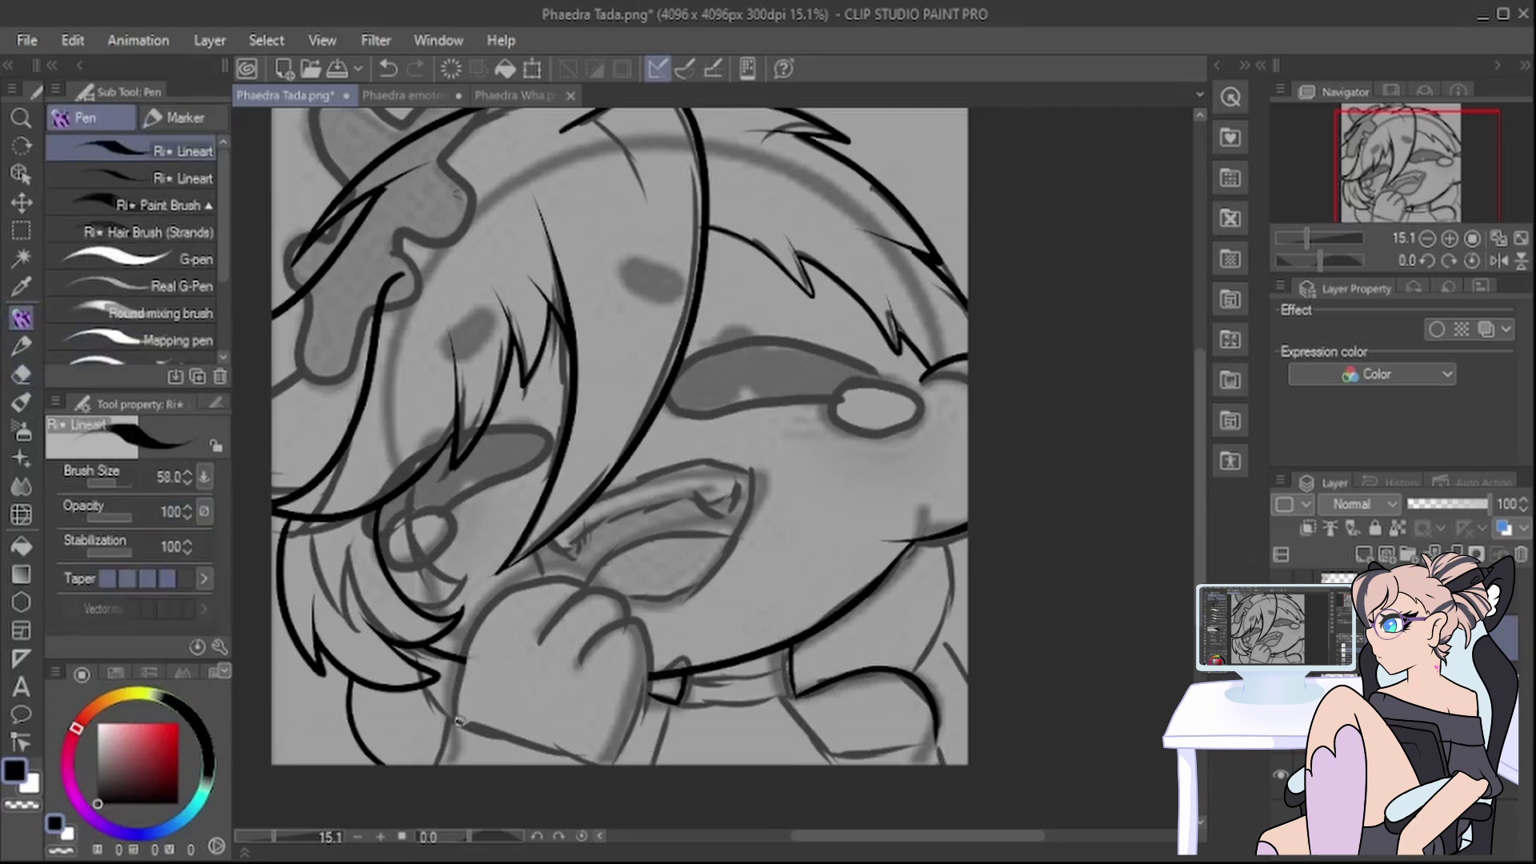
# Step: Ink the raised hand with its curled fingers and the cuff at the wrist, redrawing the first attempt
pyautogui.moveTo(456, 720)
pyautogui.mouseDown()
pyautogui.moveTo(492, 603)
pyautogui.moveTo(594, 582)
pyautogui.mouseUp()
pyautogui.moveTo(541, 640)
pyautogui.mouseDown()
pyautogui.moveTo(559, 611)
pyautogui.moveTo(628, 602)
pyautogui.mouseUp()
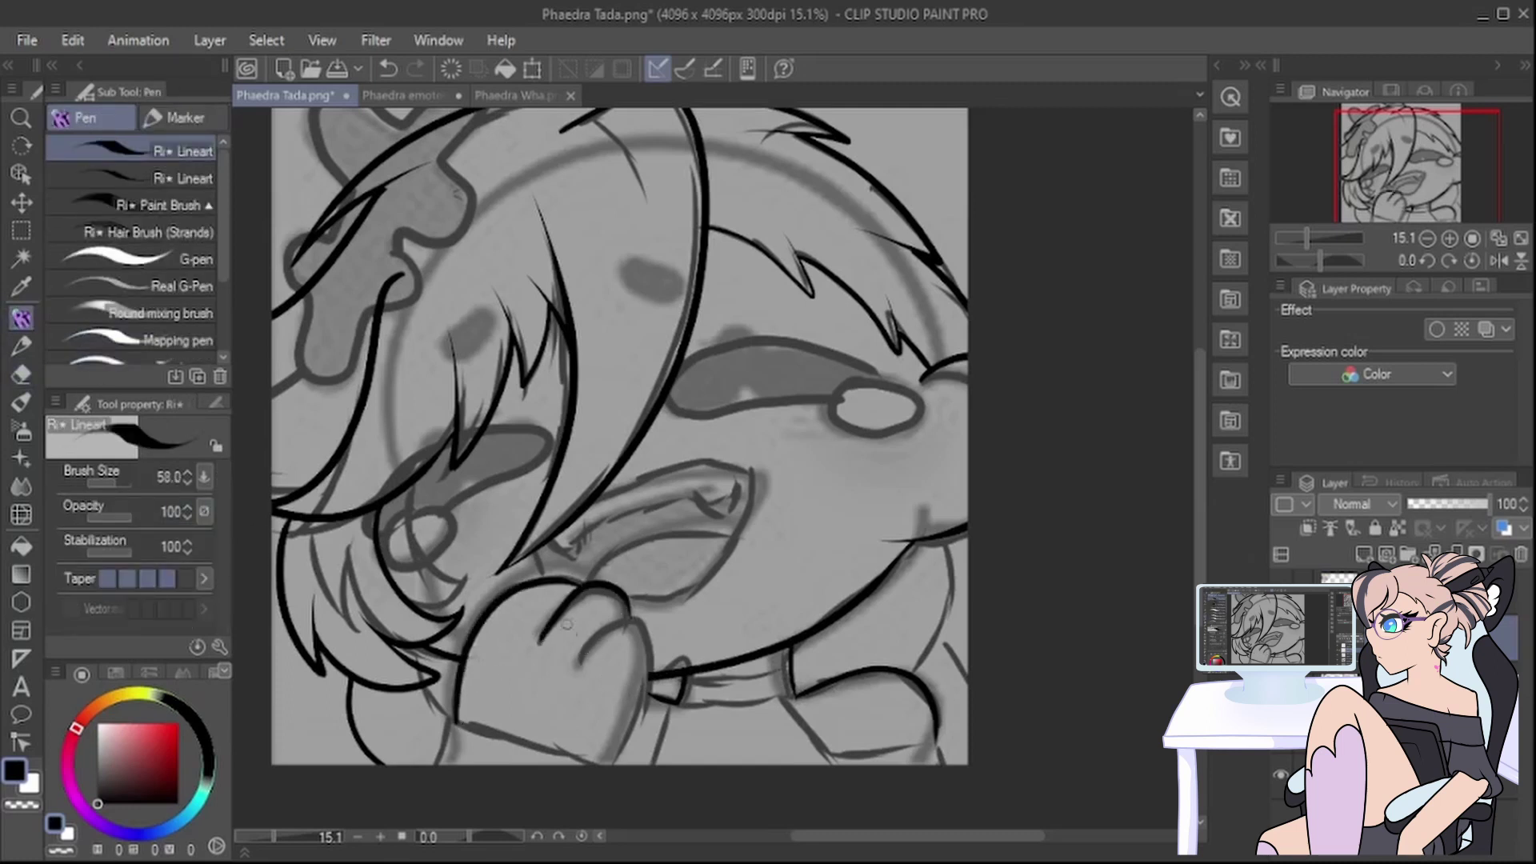
pyautogui.click(384, 67)
pyautogui.click(384, 67)
pyautogui.moveTo(524, 644)
pyautogui.mouseDown()
pyautogui.moveTo(586, 590)
pyautogui.moveTo(655, 638)
pyautogui.moveTo(611, 761)
pyautogui.mouseUp()
pyautogui.moveTo(573, 585)
pyautogui.mouseDown()
pyautogui.moveTo(488, 609)
pyautogui.moveTo(434, 770)
pyautogui.moveTo(467, 716)
pyautogui.moveTo(615, 766)
pyautogui.mouseUp()
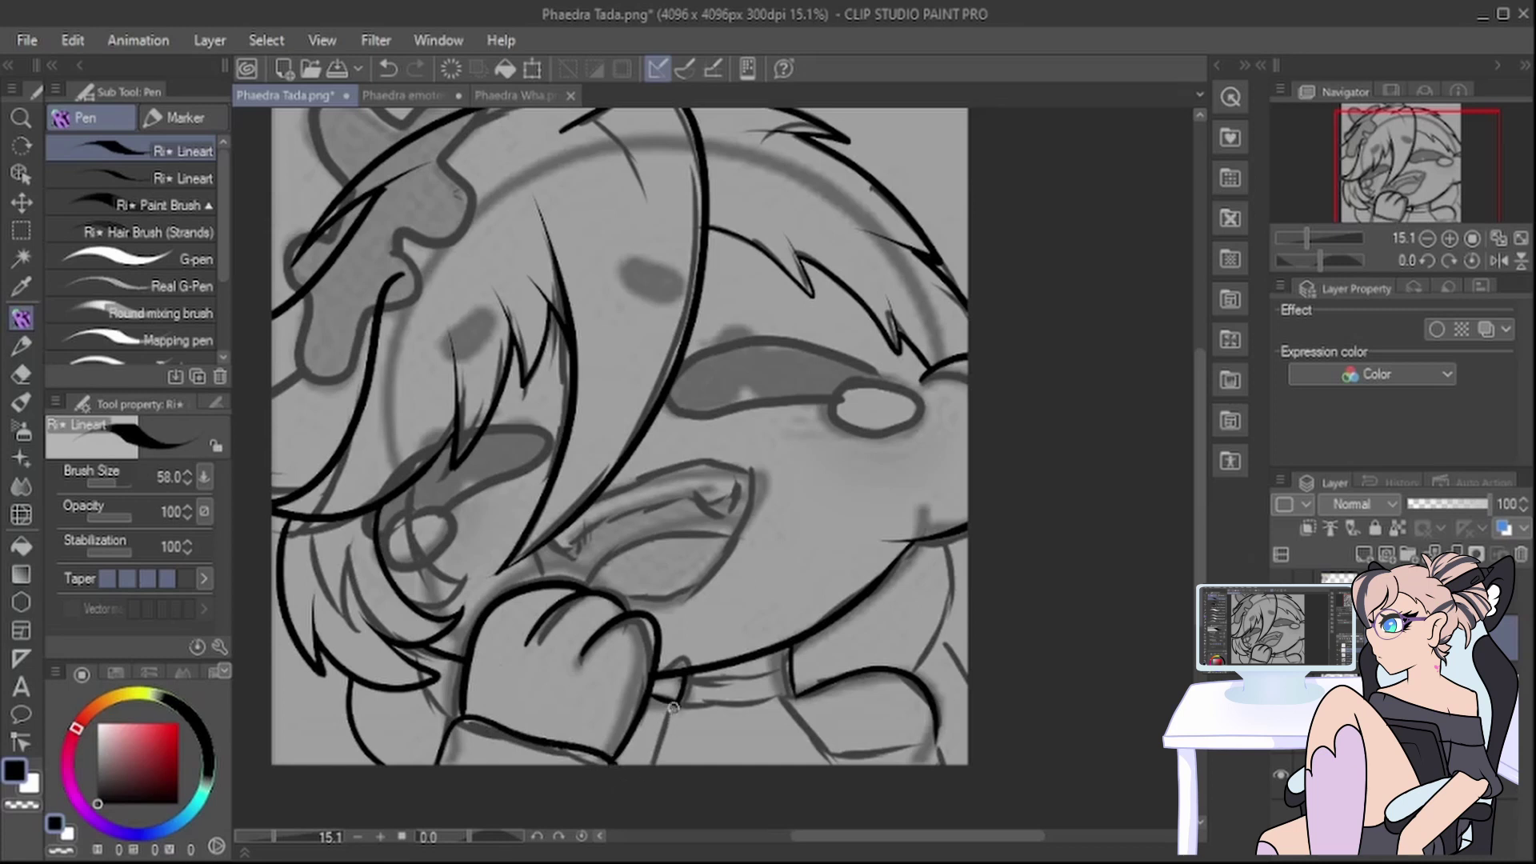
# Step: Ink the choker band and the clothing lines below it, and erase the chin line between the hand and the neck
pyautogui.moveTo(680, 681)
pyautogui.mouseDown()
pyautogui.moveTo(793, 663)
pyautogui.moveTo(760, 701)
pyautogui.moveTo(800, 690)
pyautogui.mouseUp()
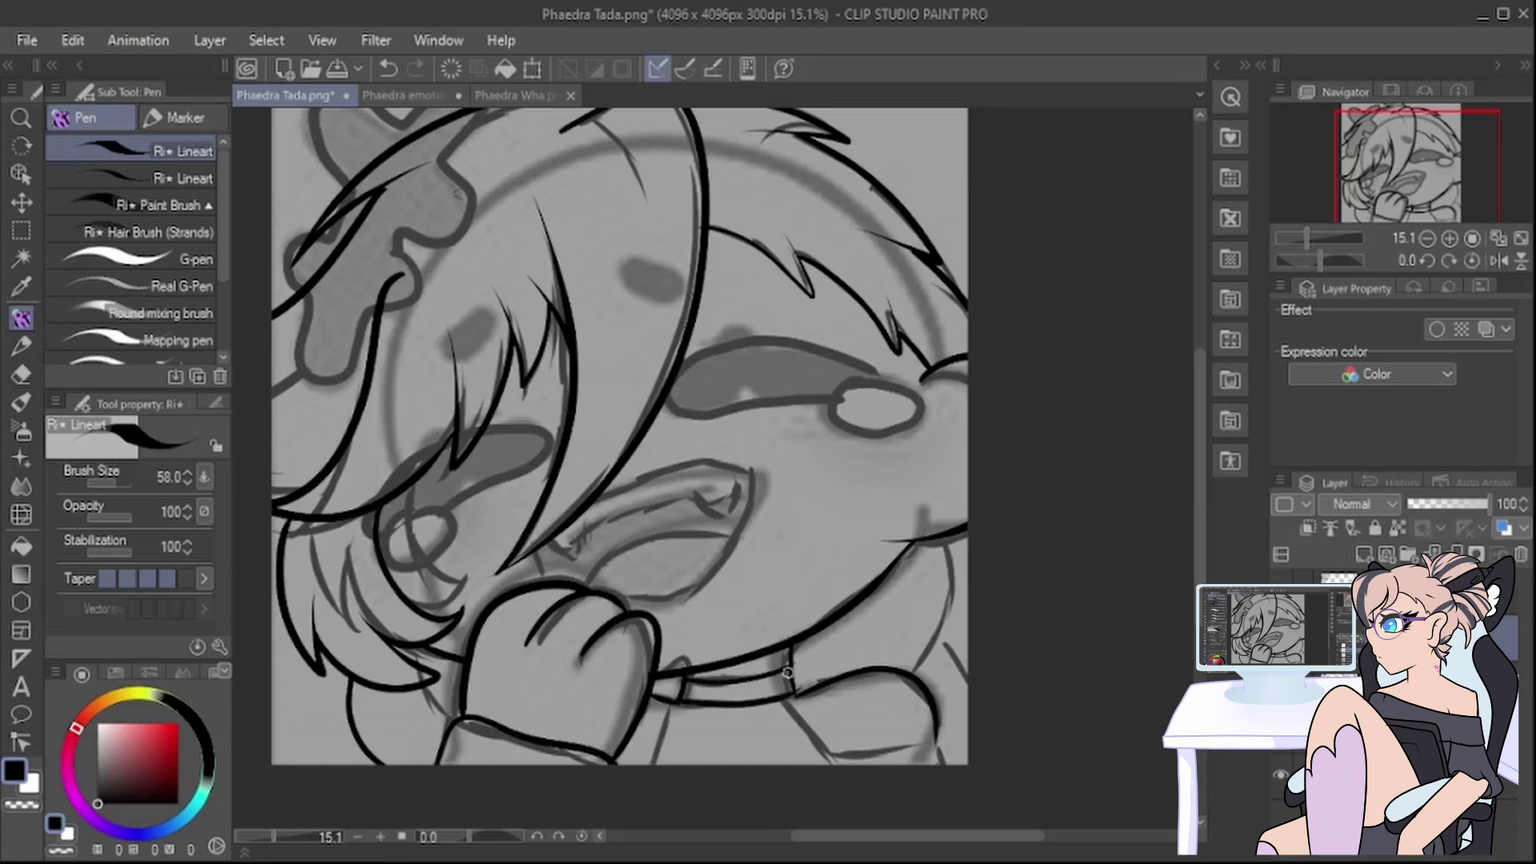
pyautogui.press('e')
pyautogui.moveTo(698, 668)
pyautogui.mouseDown()
pyautogui.moveTo(782, 646)
pyautogui.moveTo(829, 737)
pyautogui.mouseUp()
pyautogui.press('p')
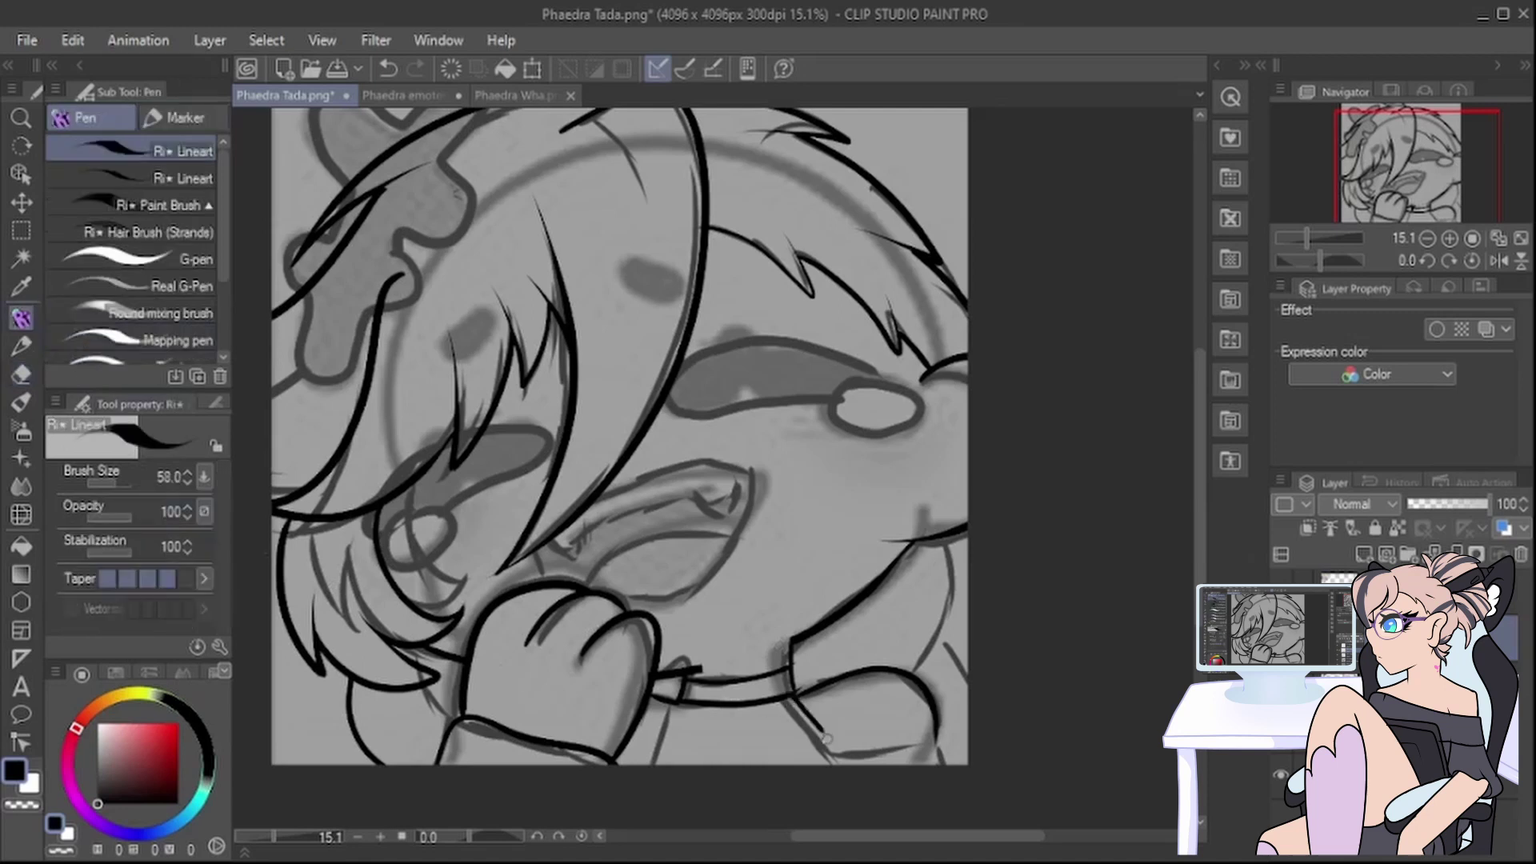
pyautogui.hotkey('ctrl', 'z')
pyautogui.moveTo(824, 764)
pyautogui.mouseDown()
pyautogui.moveTo(954, 810)
pyautogui.moveTo(942, 746)
pyautogui.moveTo(736, 784)
pyautogui.mouseUp()
pyautogui.click(391, 70)
pyautogui.moveTo(793, 695); pyautogui.dragTo(837, 759)
pyautogui.moveTo(682, 701); pyautogui.dragTo(647, 764)
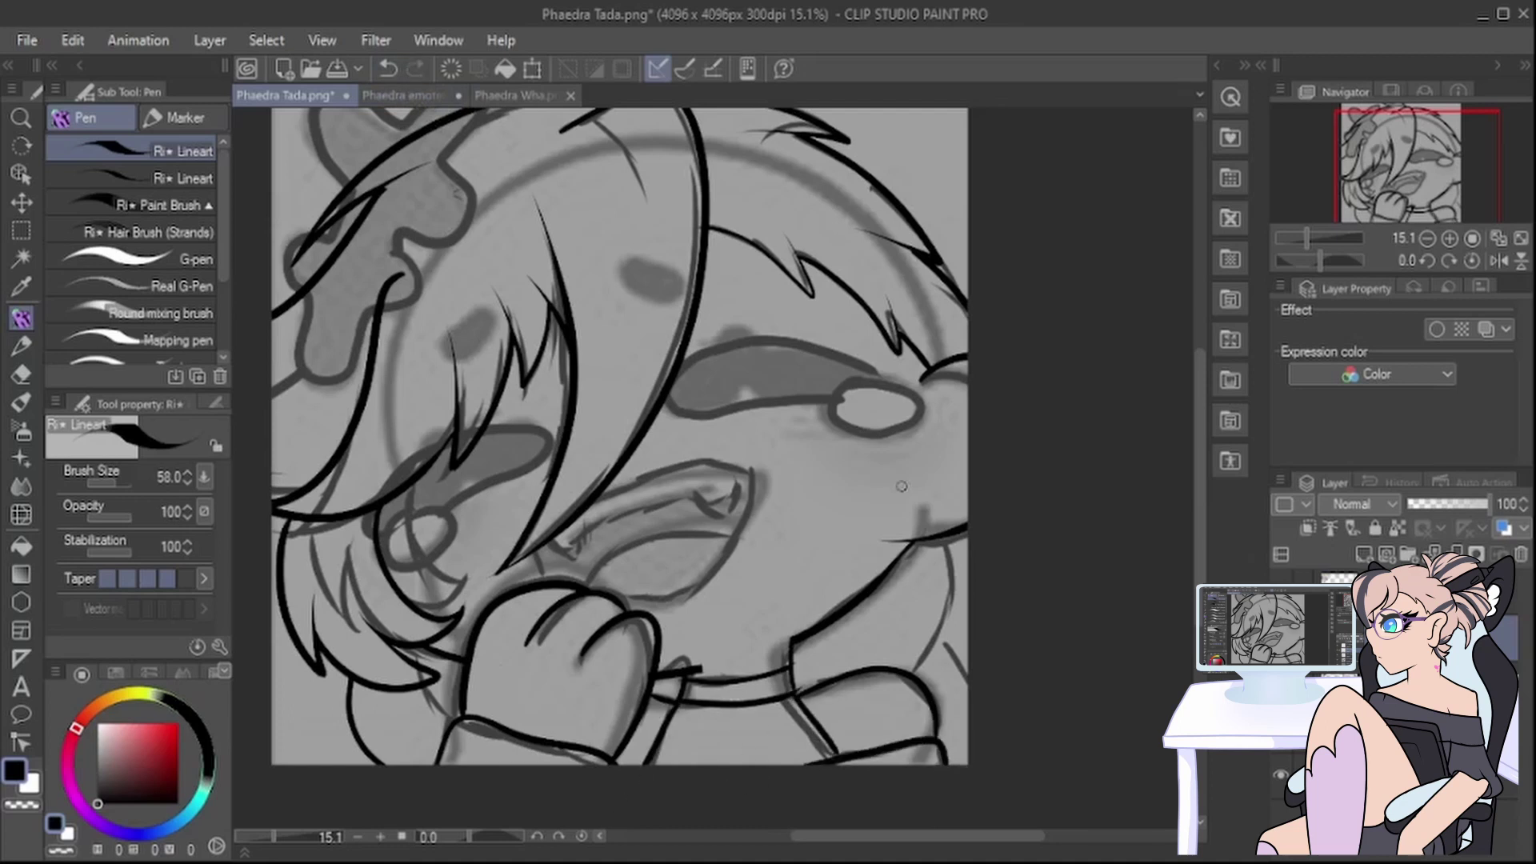
# Step: Ink the inner ear line and the hair strands below the ear, and tidy the lines near the choker
pyautogui.moveTo(933, 453); pyautogui.dragTo(970, 402)
pyautogui.moveTo(941, 540)
pyautogui.mouseDown()
pyautogui.moveTo(920, 666)
pyautogui.moveTo(967, 678)
pyautogui.mouseUp()
pyautogui.moveTo(735, 664)
pyautogui.mouseDown()
pyautogui.moveTo(687, 674)
pyautogui.moveTo(762, 644)
pyautogui.moveTo(691, 671)
pyautogui.moveTo(757, 653)
pyautogui.moveTo(679, 661)
pyautogui.mouseUp()
pyautogui.press('e')
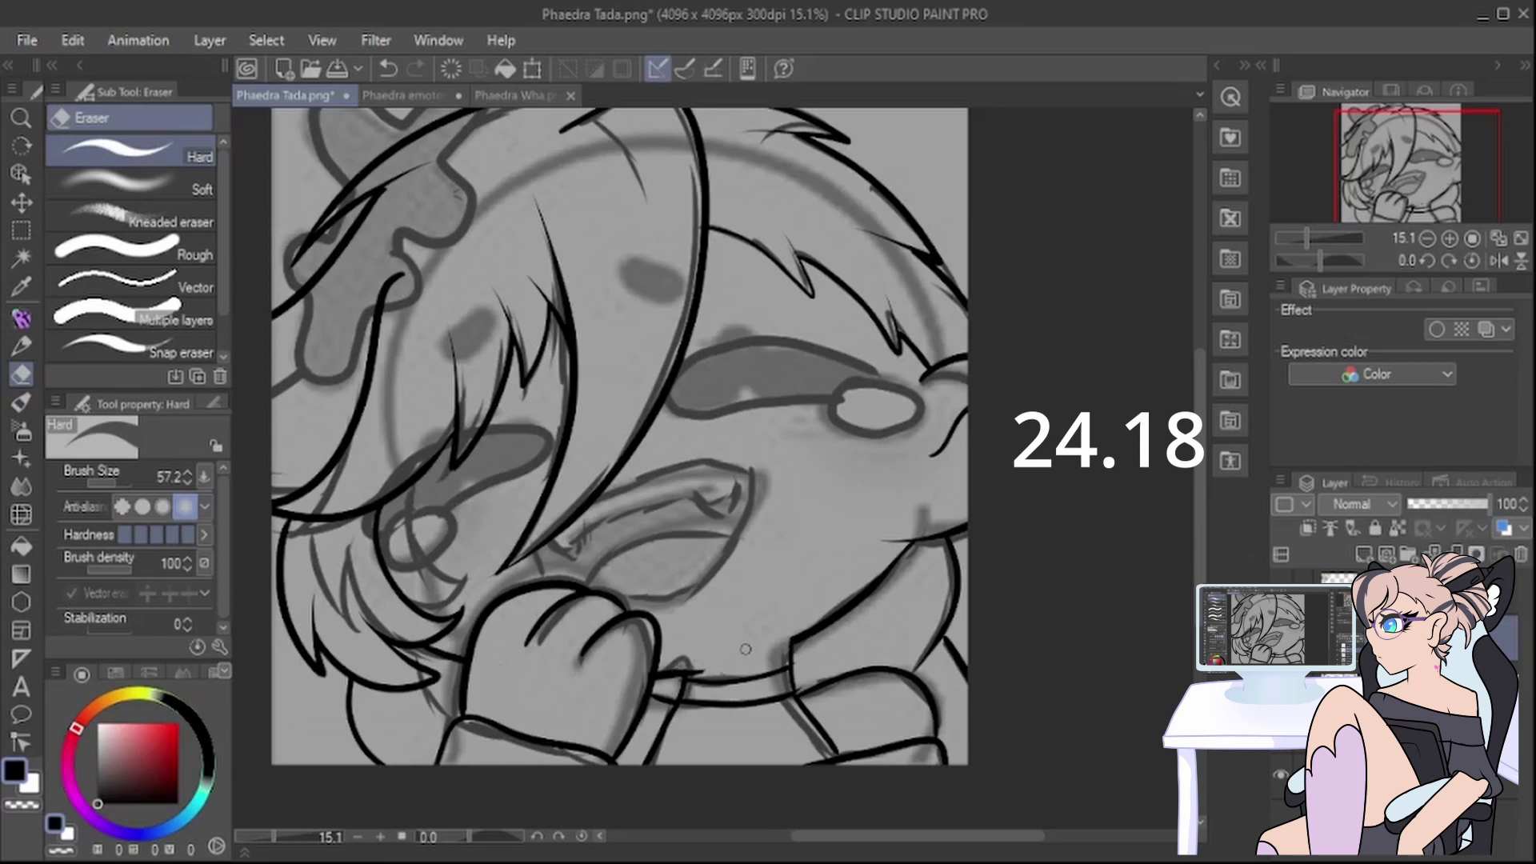
pyautogui.press('p')
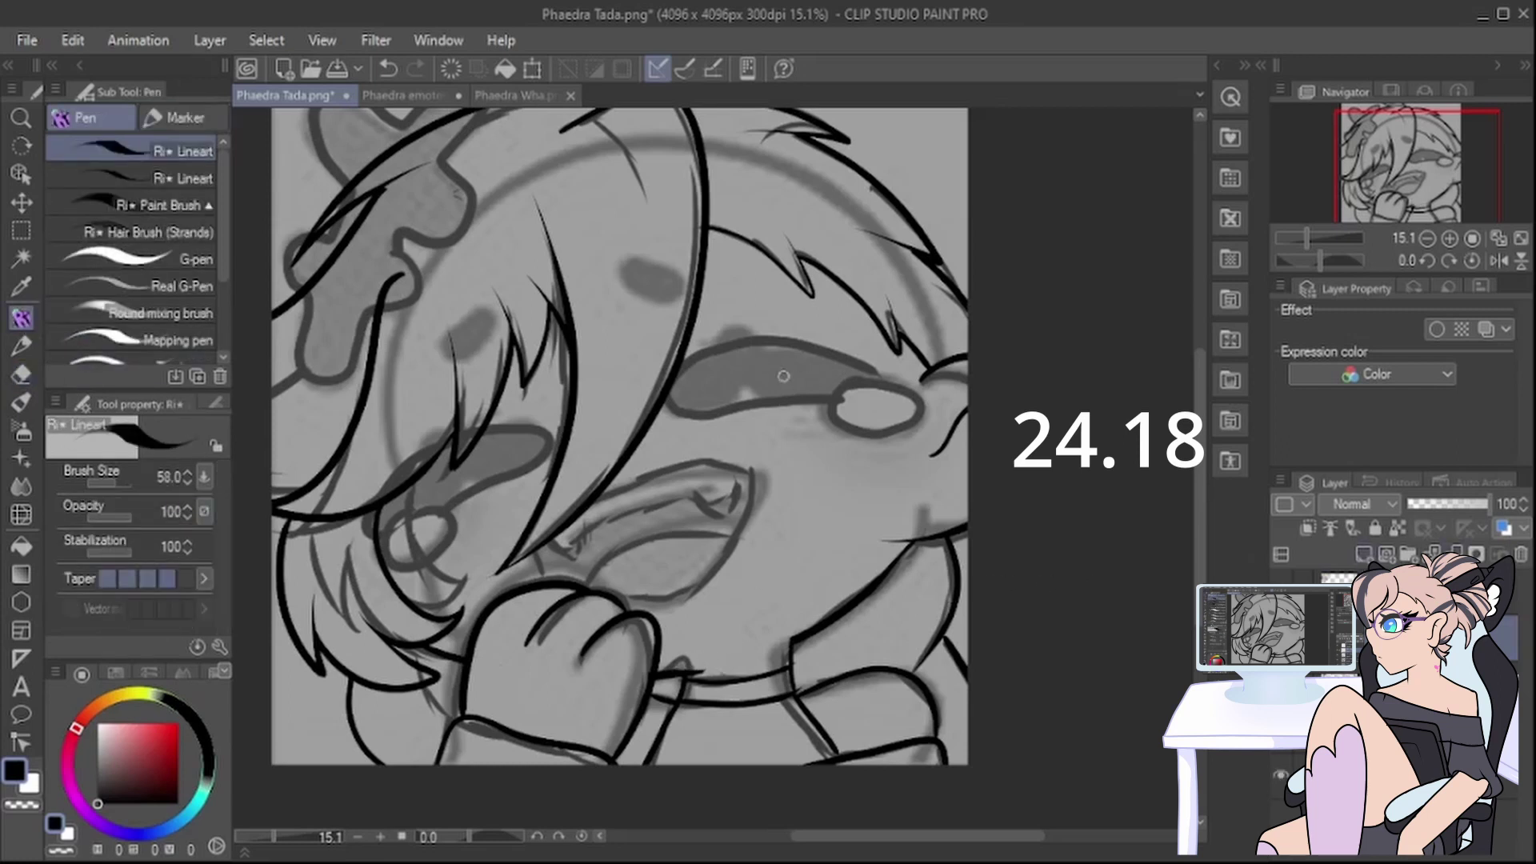
# Step: Ink the closed eye with its teardrop beside the ear, and fit a mirrored, rotated copy over the other eye
pyautogui.moveTo(855, 381)
pyautogui.mouseDown()
pyautogui.moveTo(873, 434)
pyautogui.moveTo(899, 380)
pyautogui.moveTo(846, 392)
pyautogui.moveTo(881, 374)
pyautogui.moveTo(747, 340)
pyautogui.moveTo(675, 408)
pyautogui.moveTo(836, 404)
pyautogui.mouseUp()
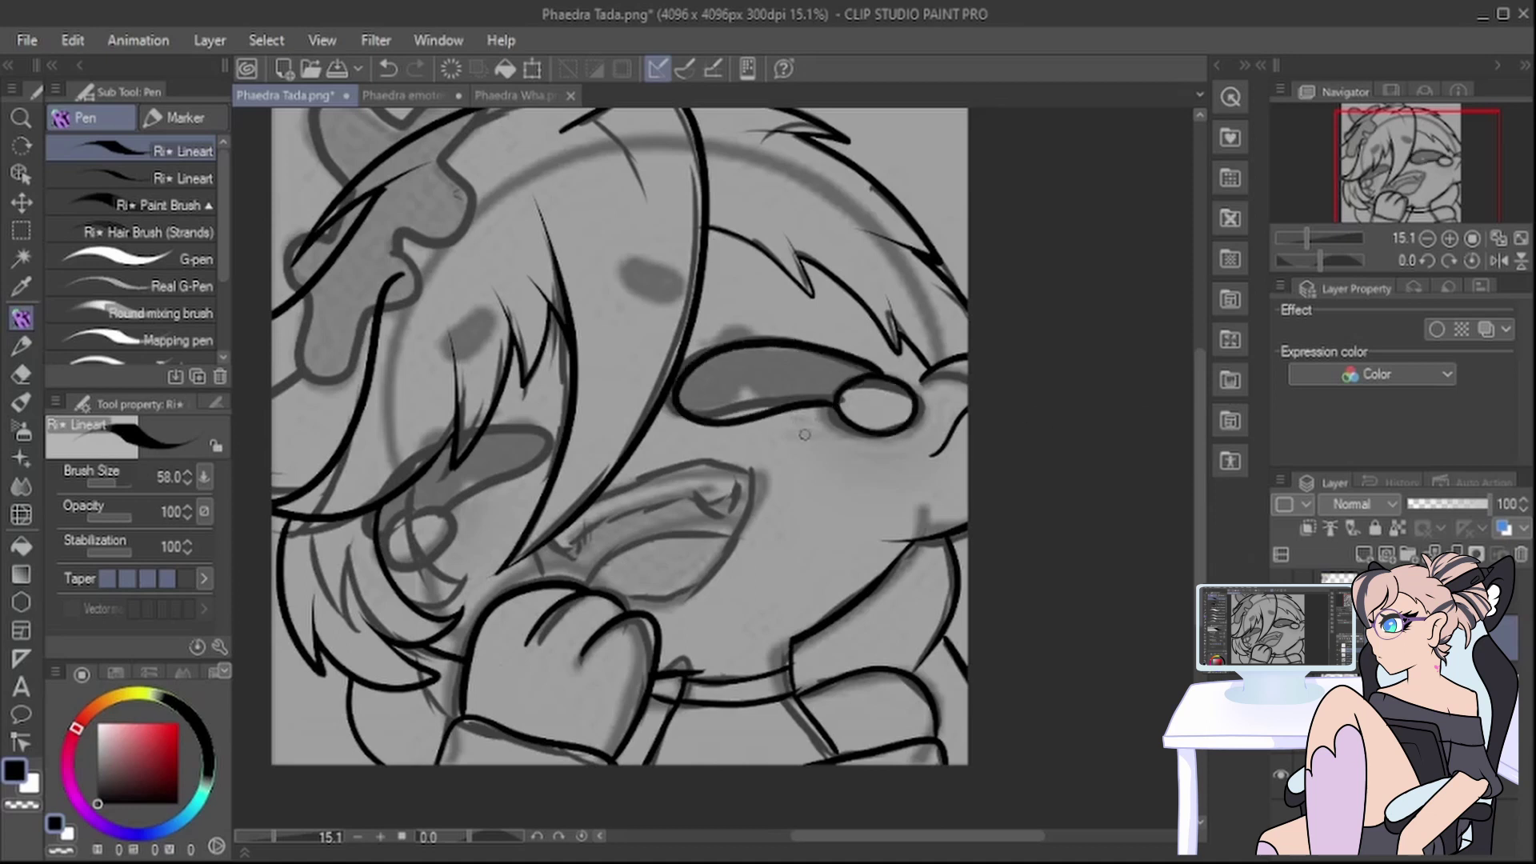
pyautogui.hotkey('ctrl', 't')
pyautogui.moveTo(920, 388); pyautogui.dragTo(421, 424)
pyautogui.moveTo(509, 412); pyautogui.dragTo(483, 495)
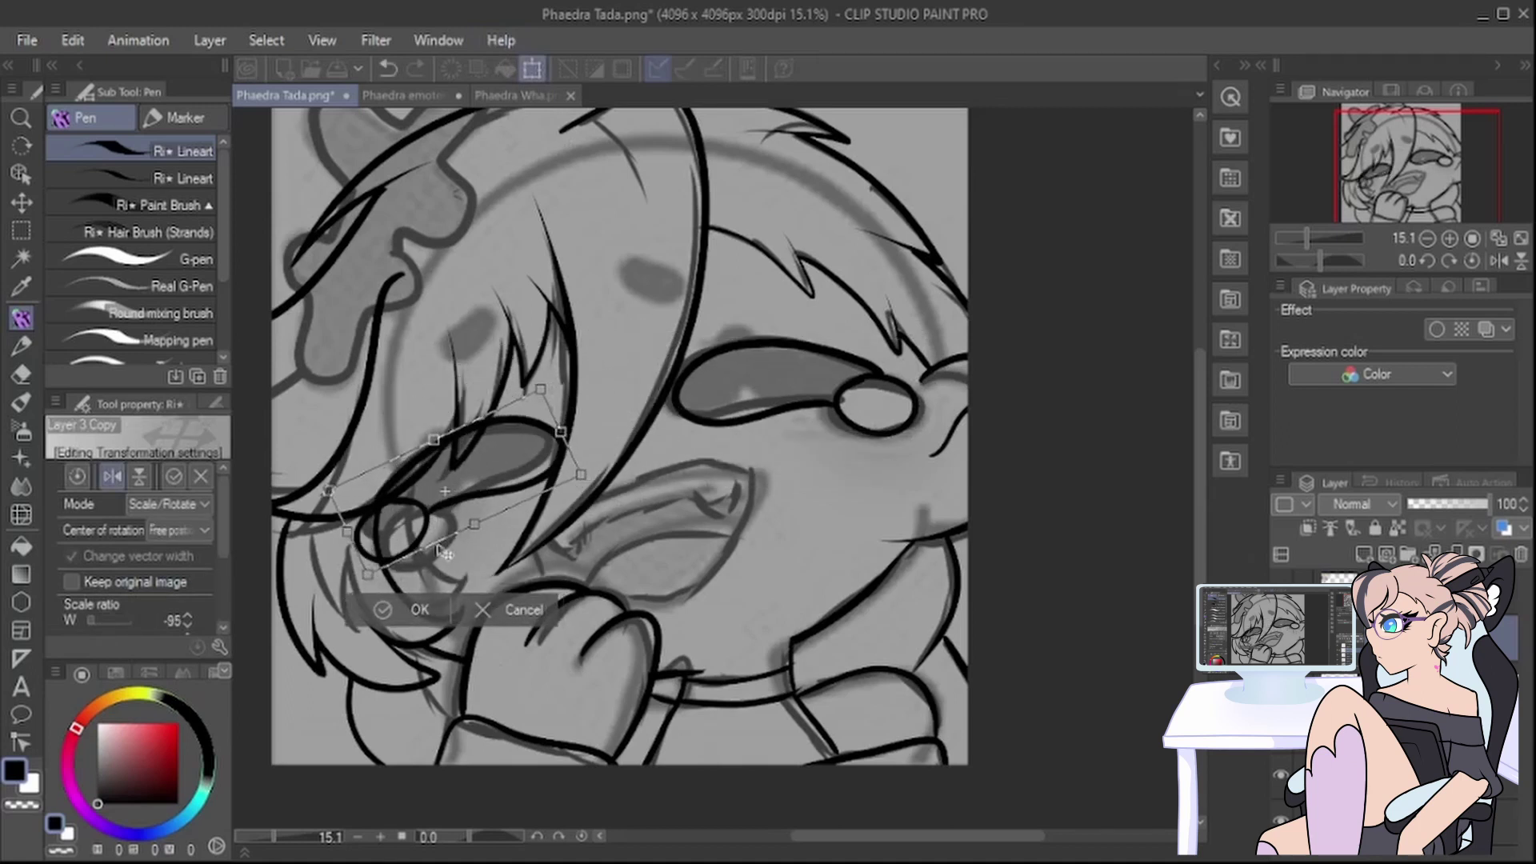
pyautogui.click(380, 606)
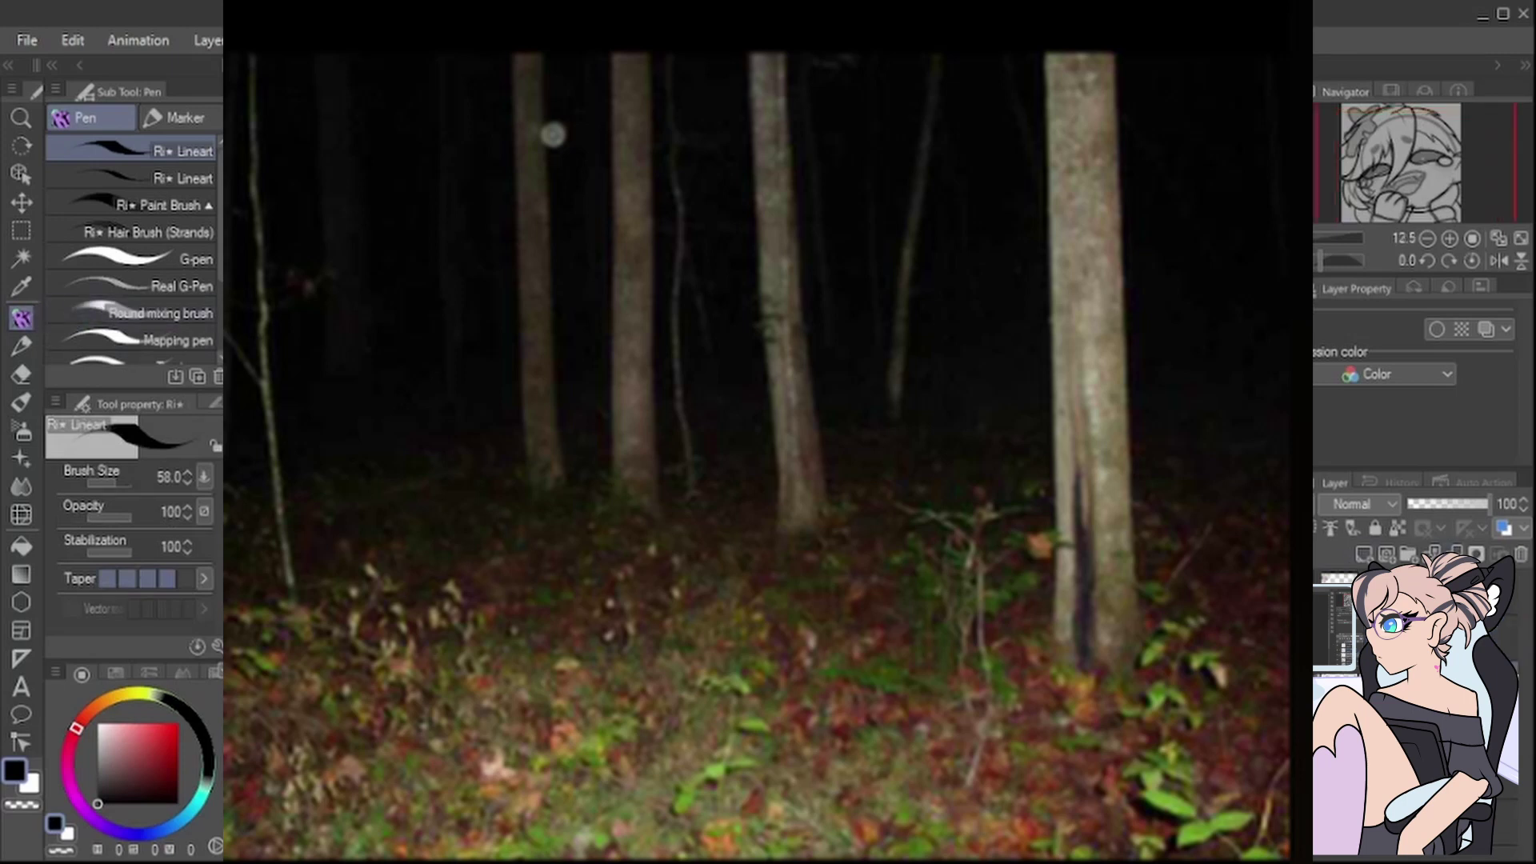
# Step: Ink the open laughing mouth with its teeth and tongue, erasing stray line ends
pyautogui.scroll(2, 676, 608)
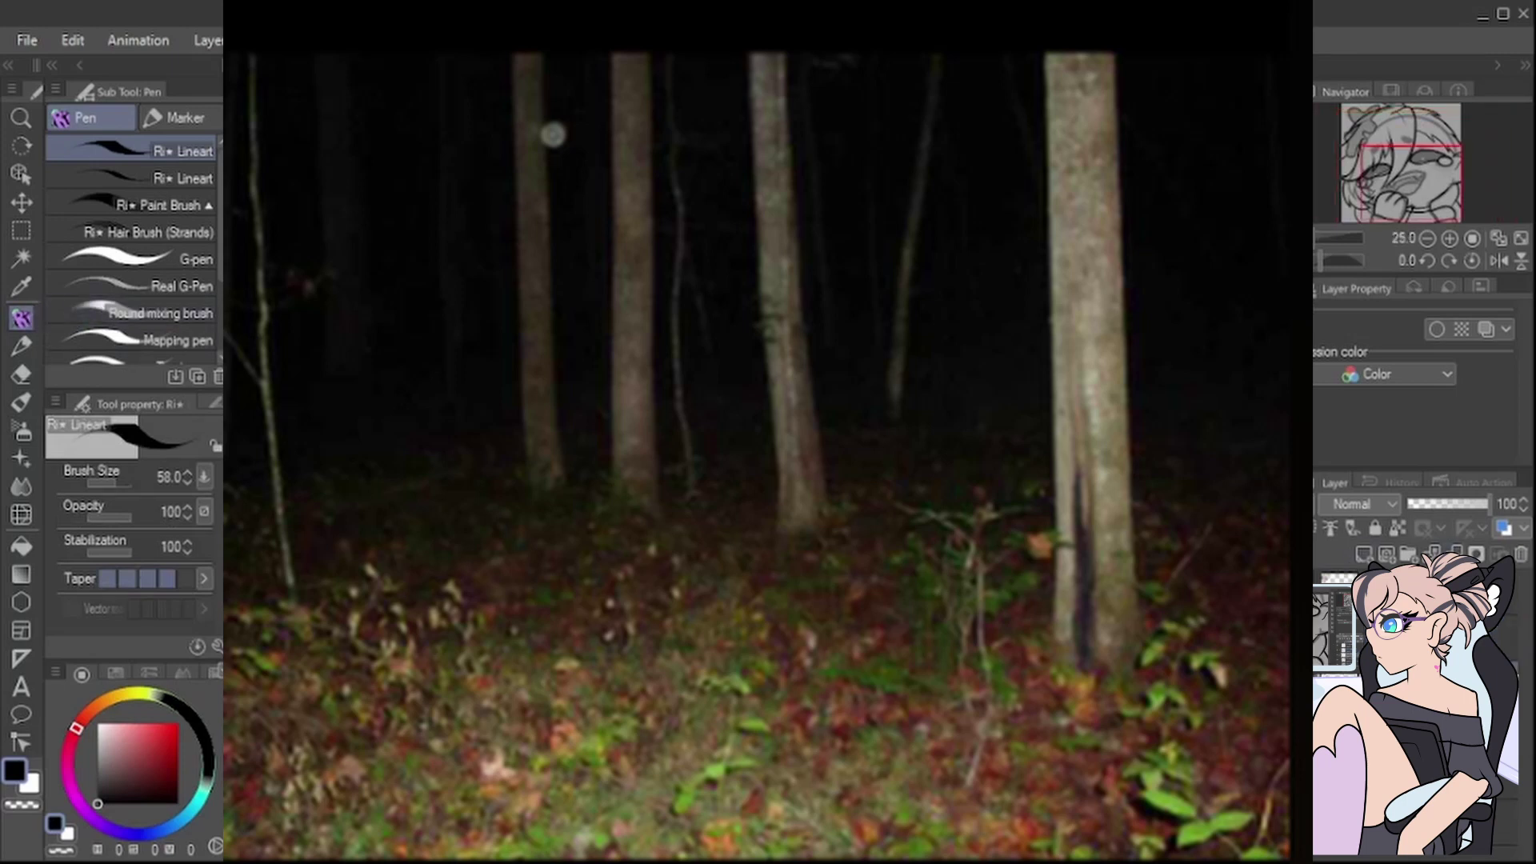
pyautogui.moveTo(620, 480); pyautogui.dragTo(916, 324)
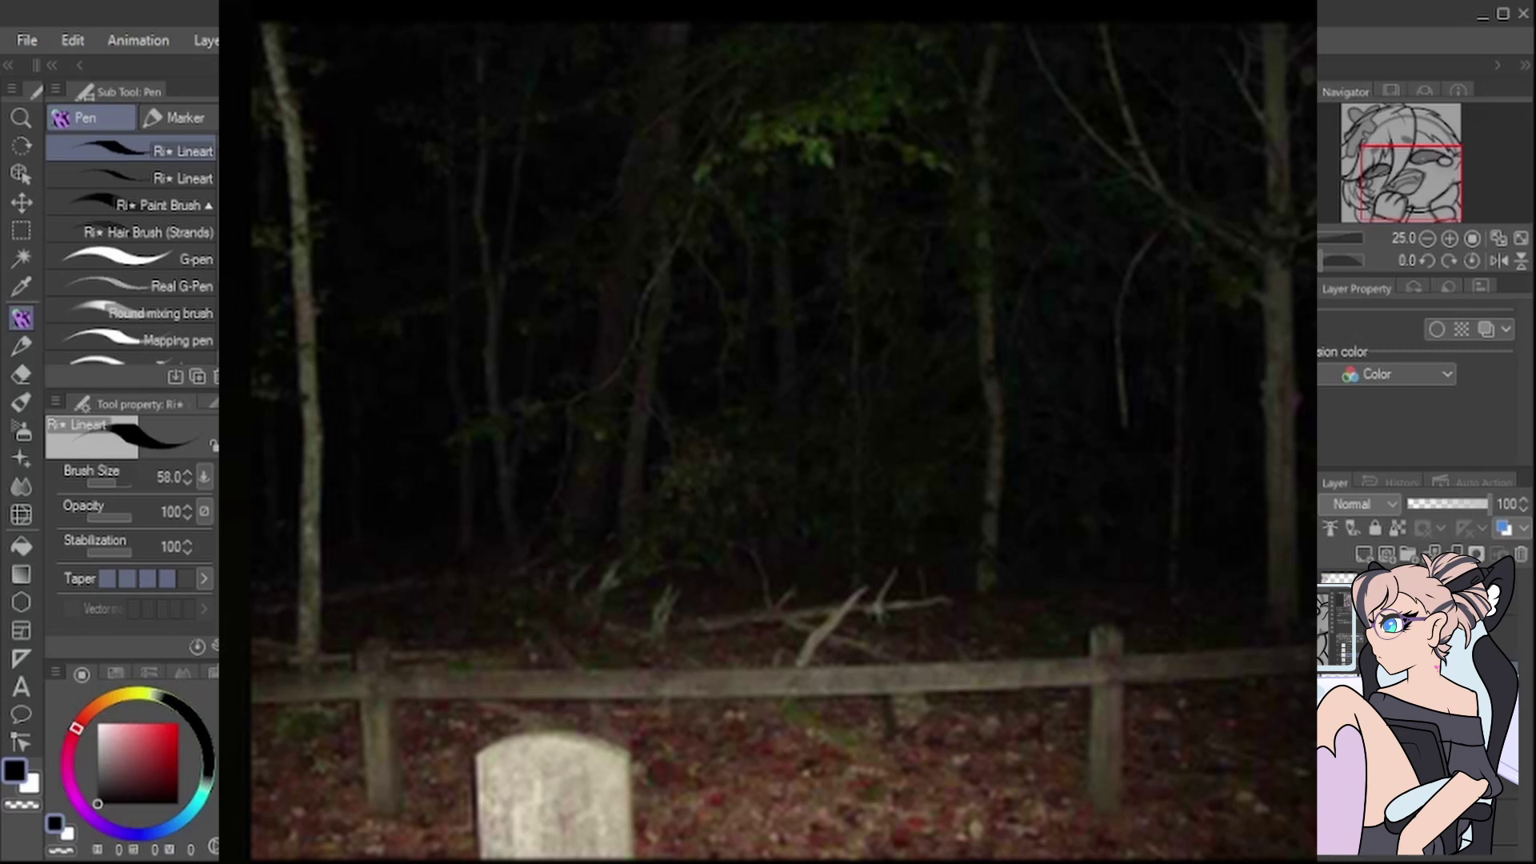
pyautogui.press('e')
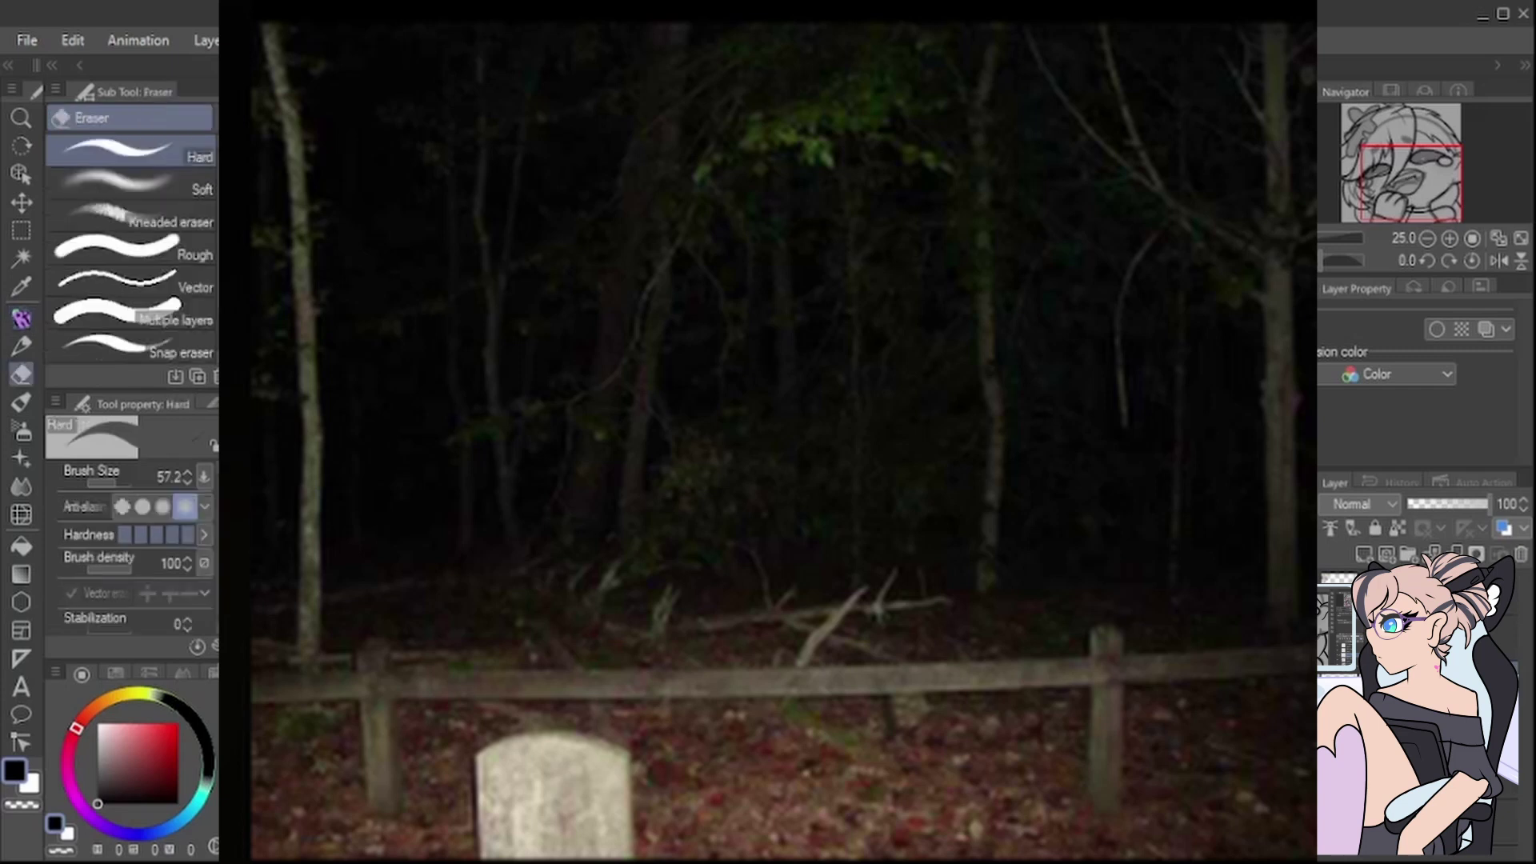
pyautogui.press('p')
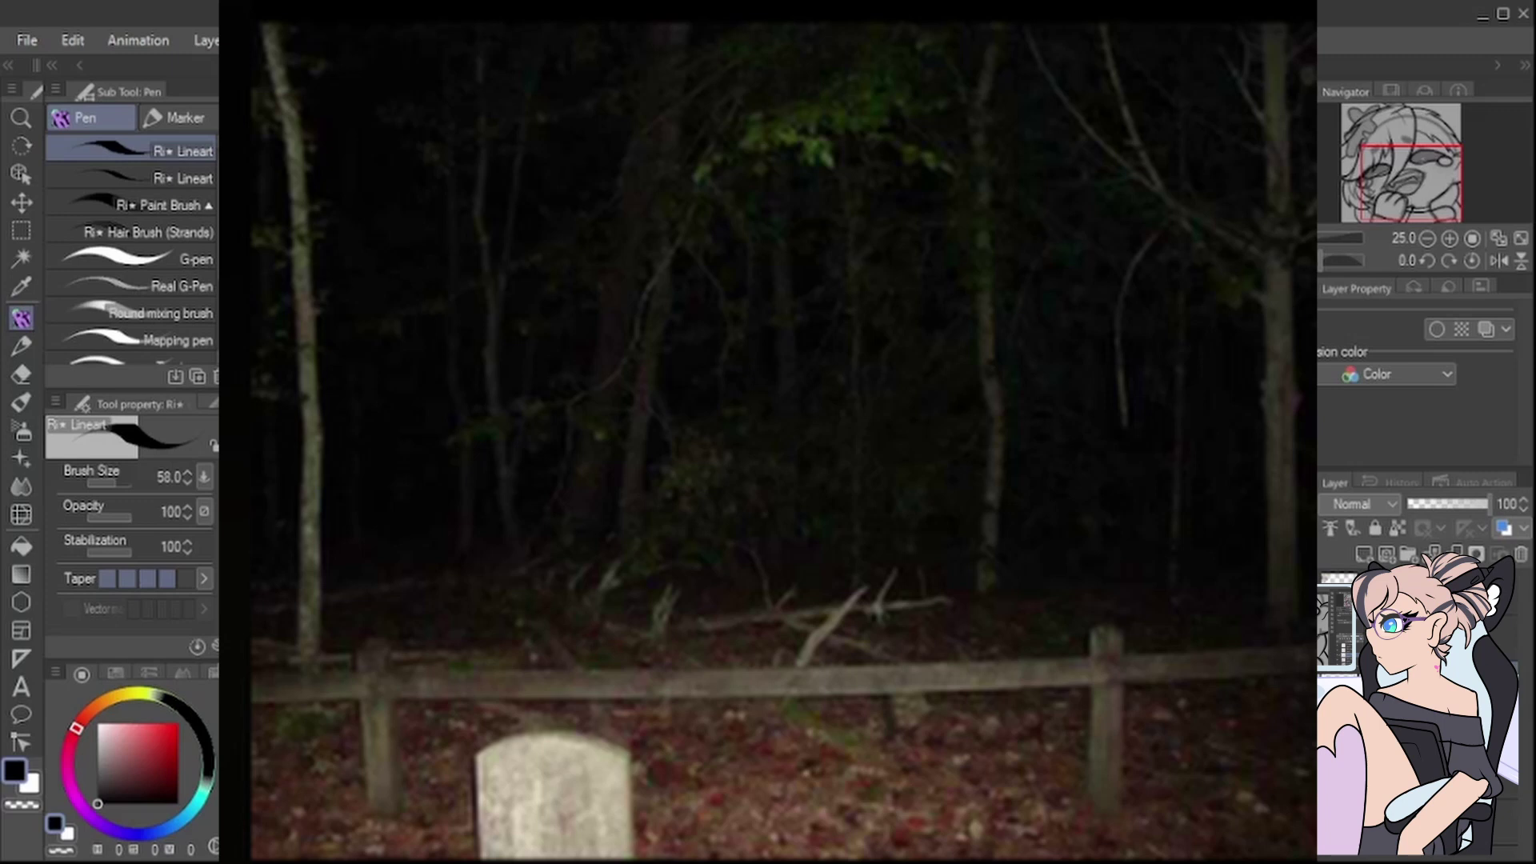
pyautogui.press('e')
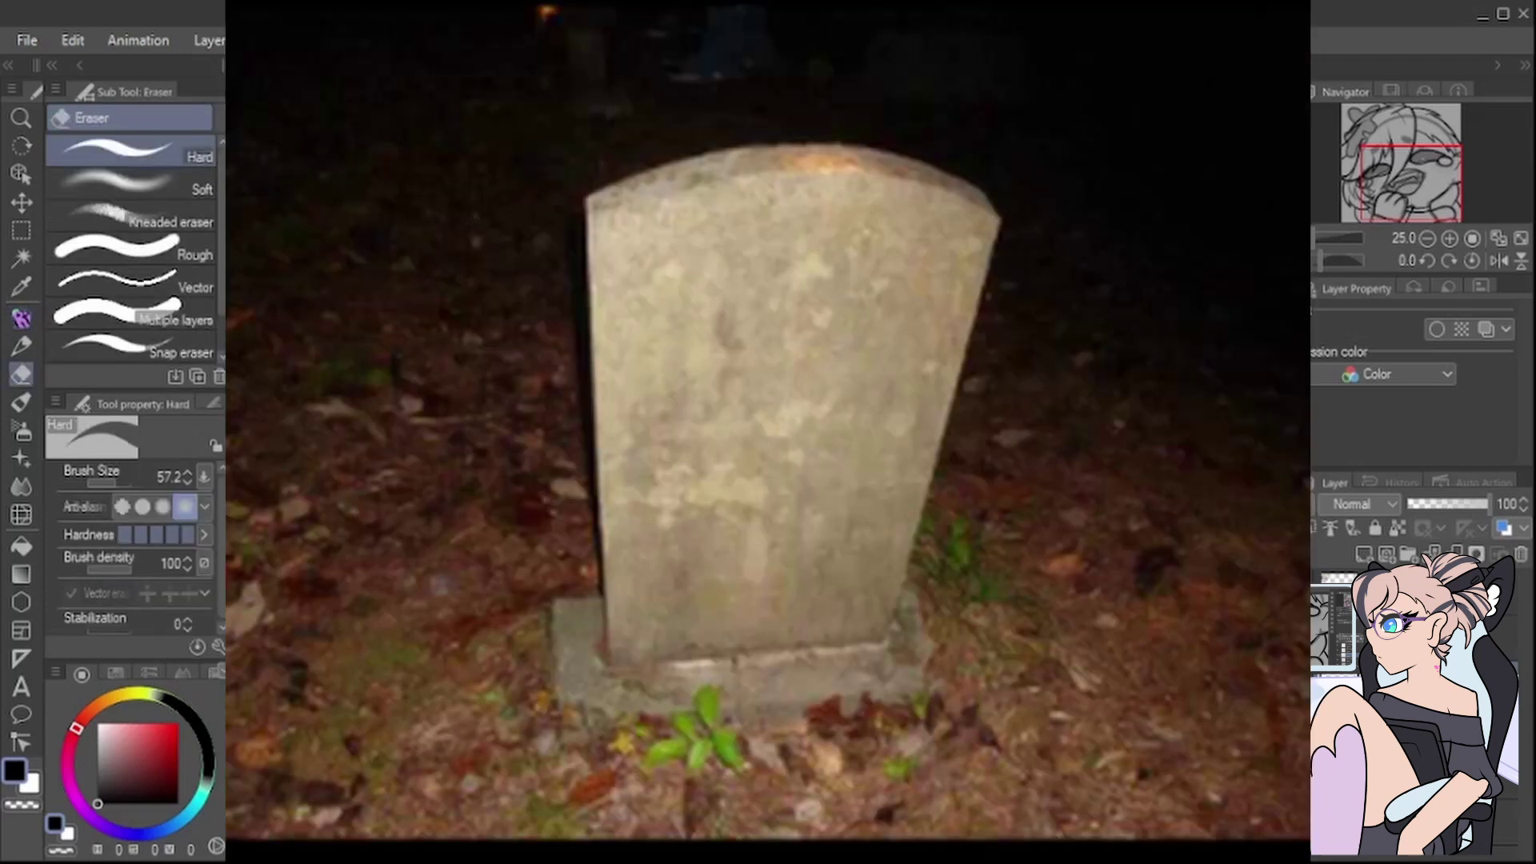
# Step: Ink the outline of the hair ornament at the side of the head
pyautogui.scroll(-3, 768, 448)
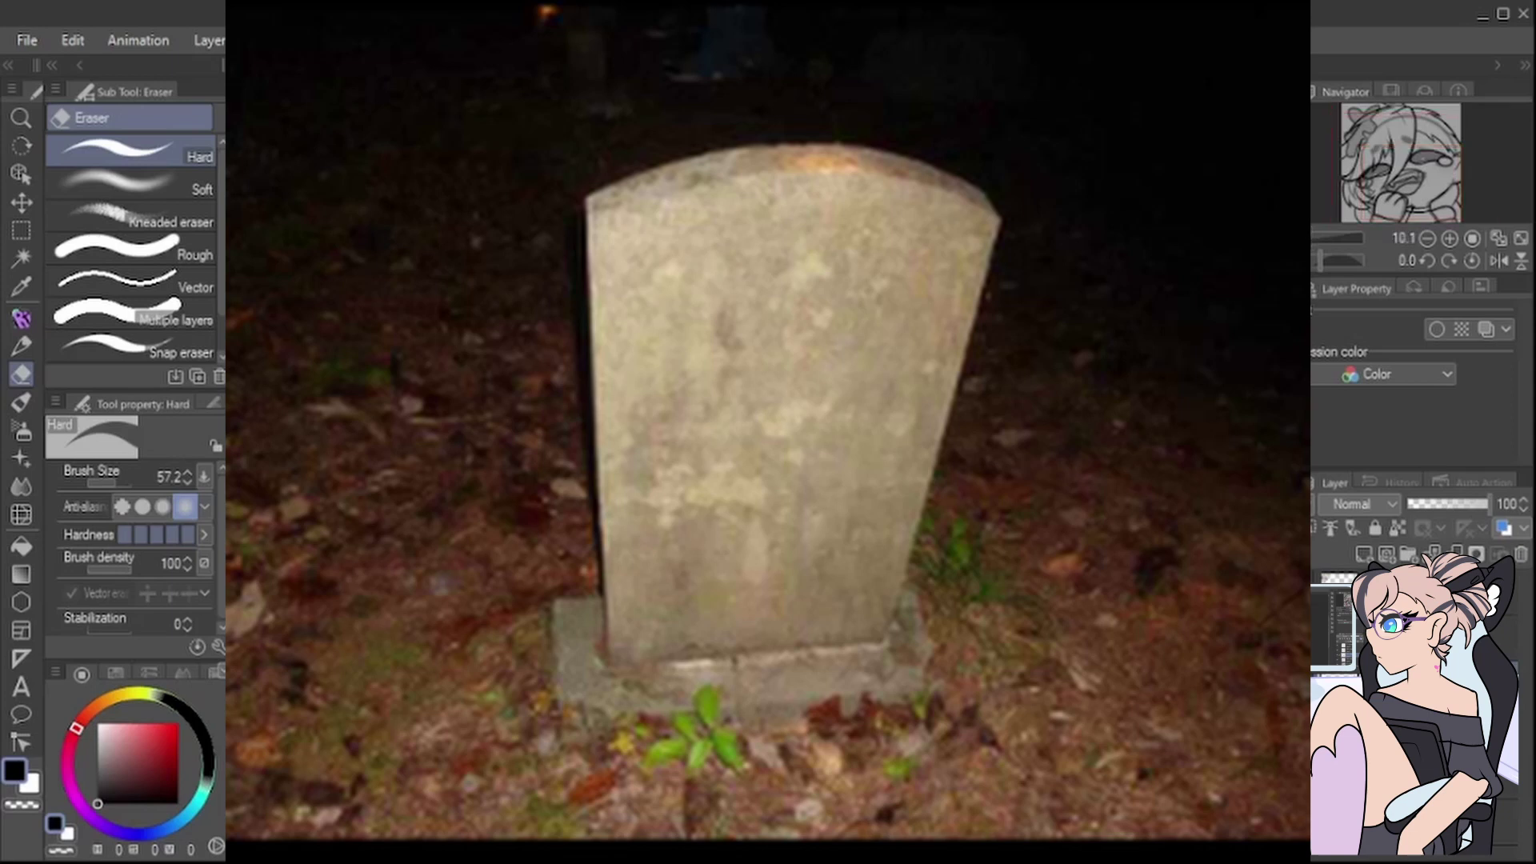
pyautogui.scroll(2, 768, 448)
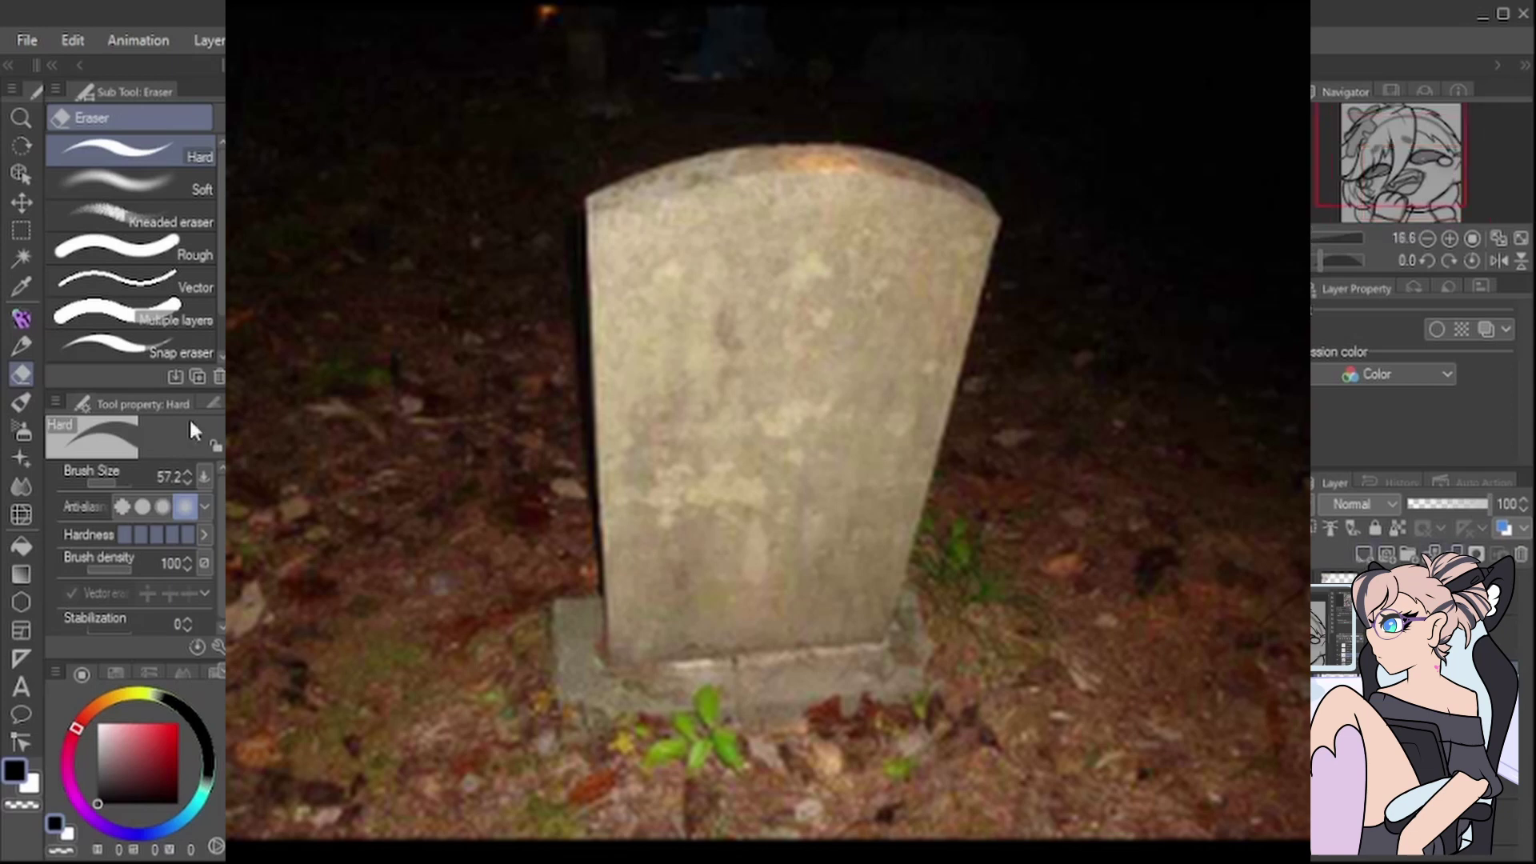
pyautogui.press('p')
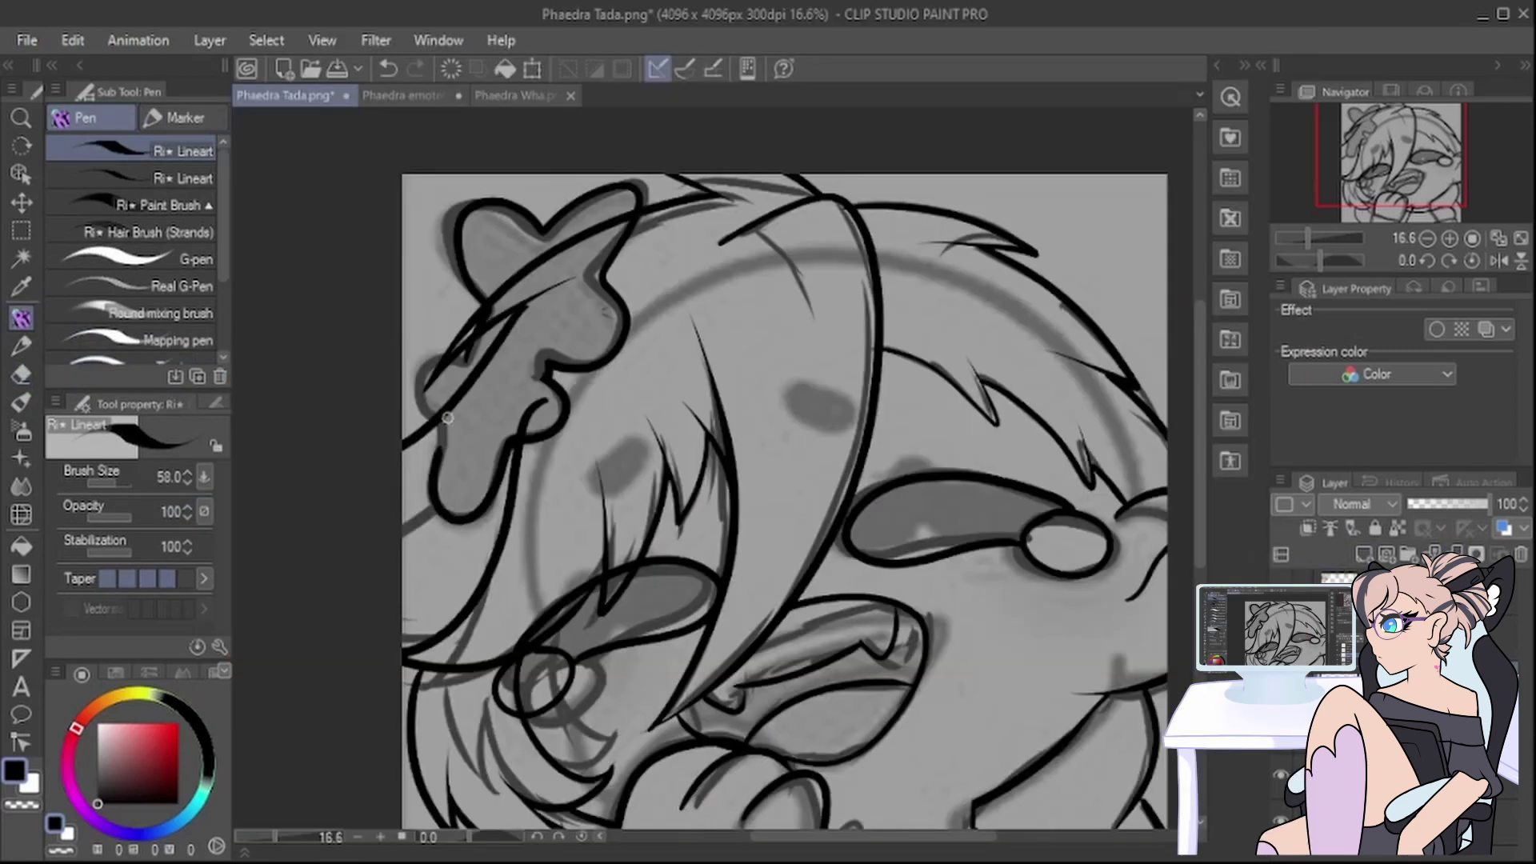
pyautogui.moveTo(450, 451); pyautogui.dragTo(458, 357)
# Step: Lower the sketch layer's opacity to 0 so only the lineart shows
pyautogui.click(1472, 786)
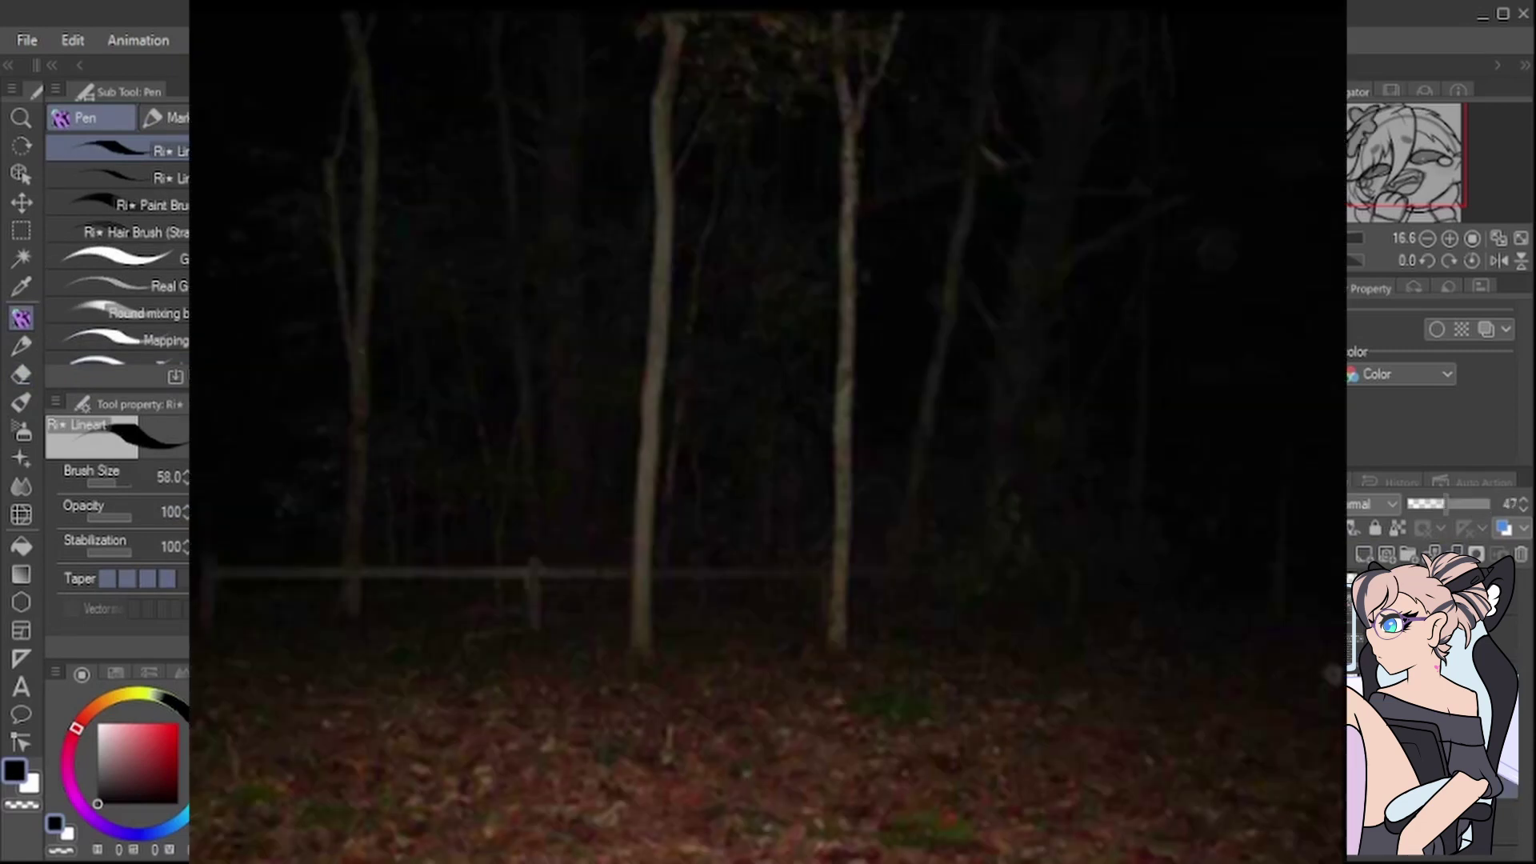
pyautogui.moveTo(1453, 504); pyautogui.dragTo(1373, 519)
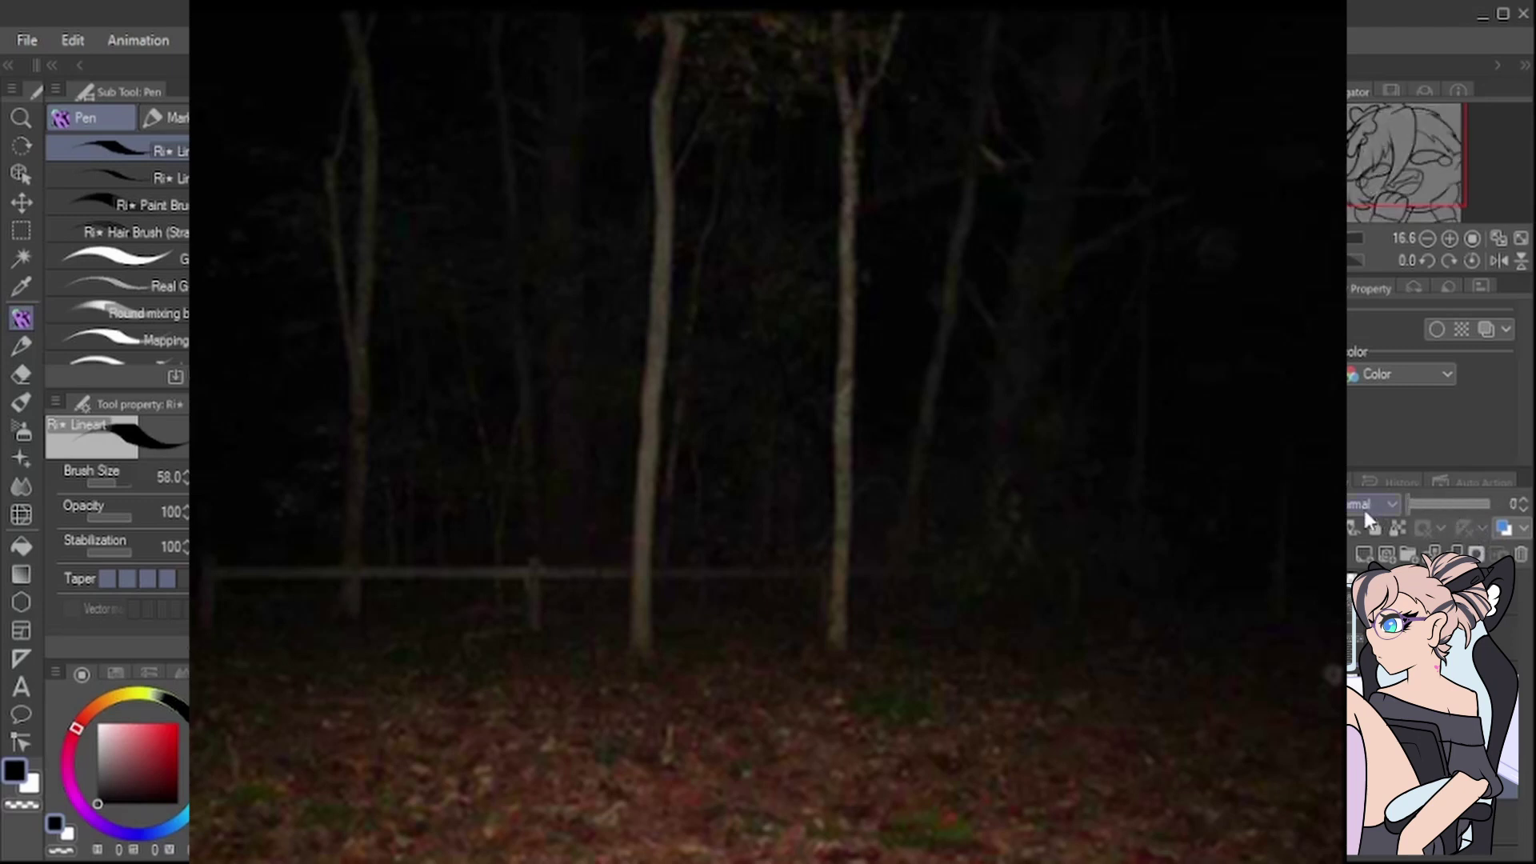
pyautogui.scroll(-4, 760, 448)
# Step: On the lineart layer, clean up the choker area and redraw the short line between the hand and the choker
pyautogui.scroll(6, 865, 544)
pyautogui.scroll(3, 897, 576)
pyautogui.click(1473, 752)
pyautogui.press('e')
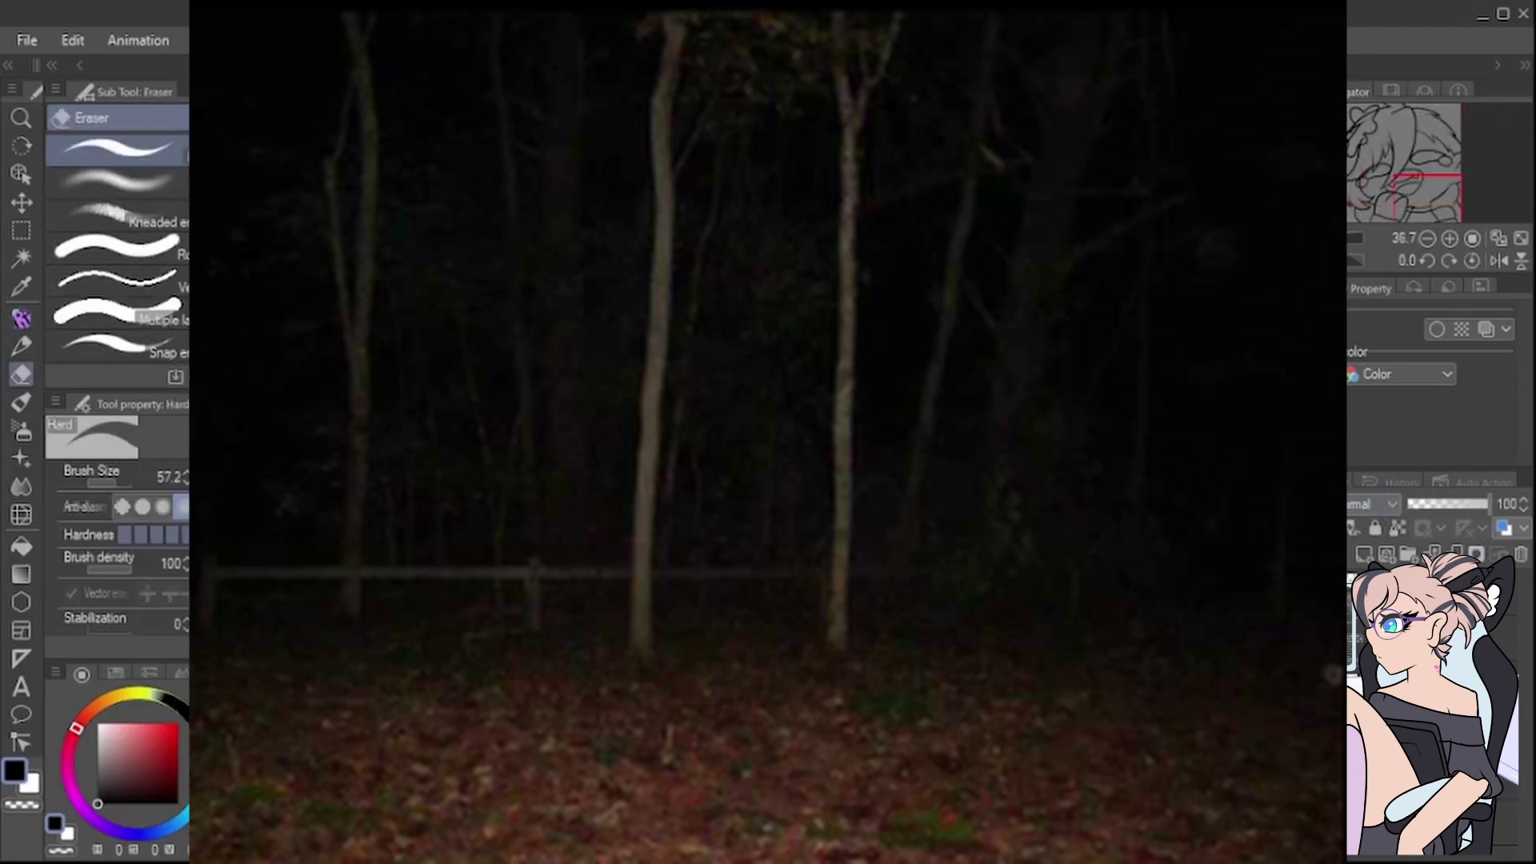
pyautogui.press('p')
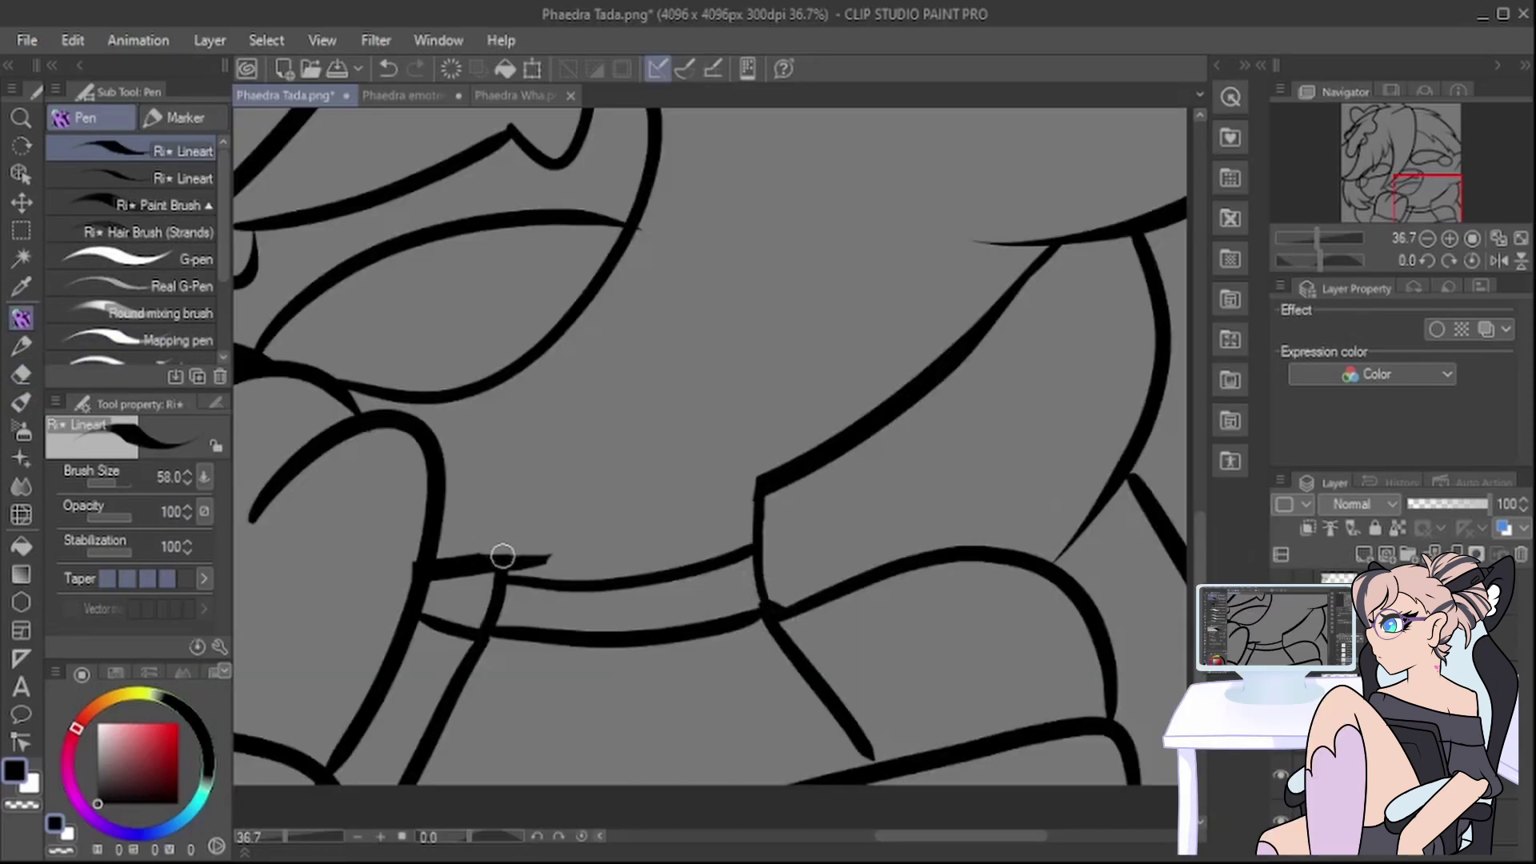
pyautogui.moveTo(432, 572); pyautogui.dragTo(574, 544)
pyautogui.press('e')
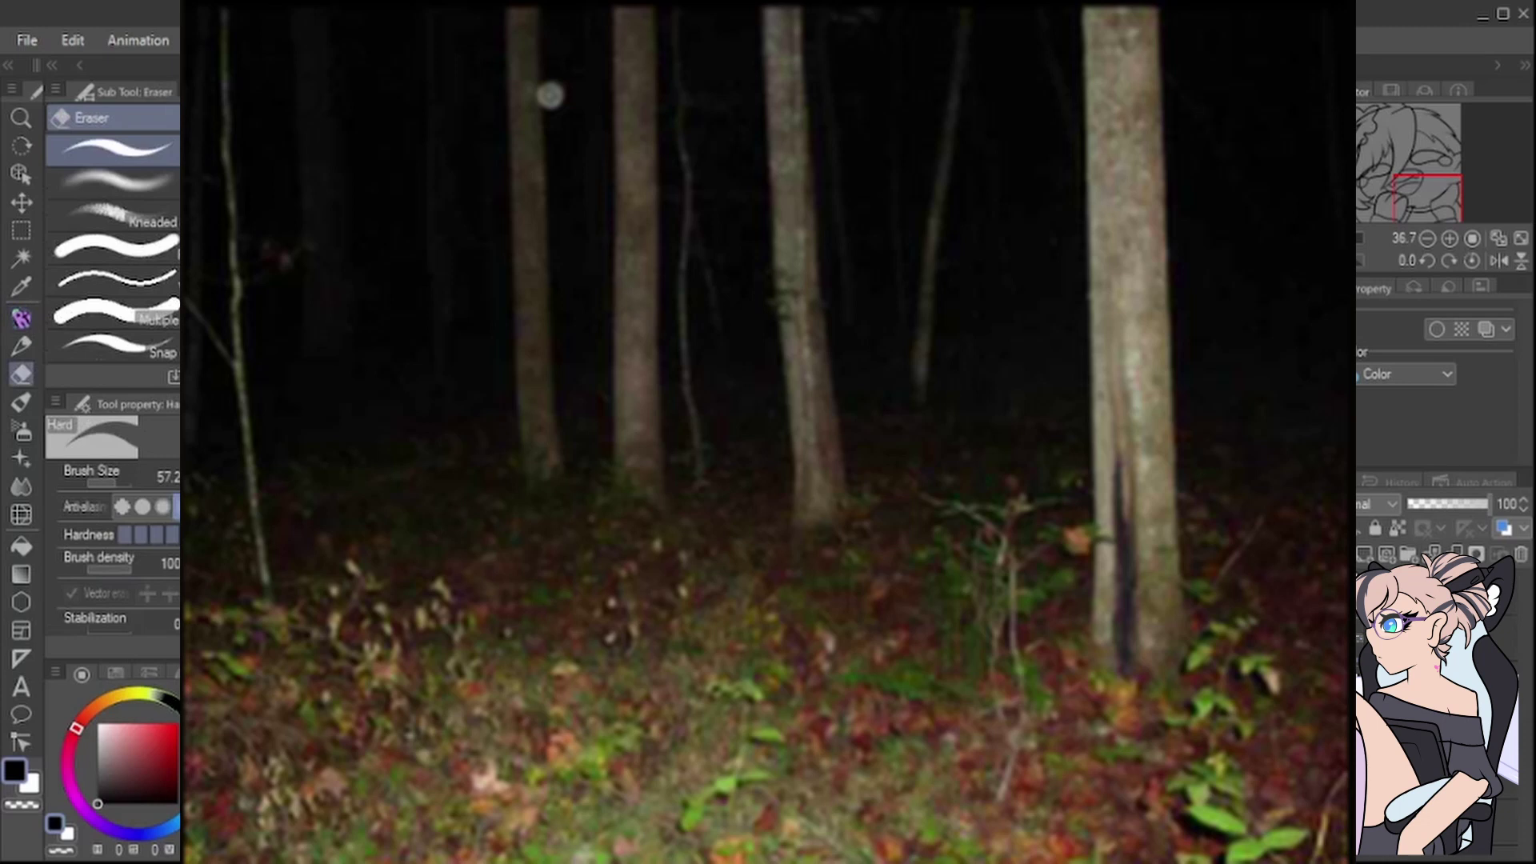
pyautogui.press('p')
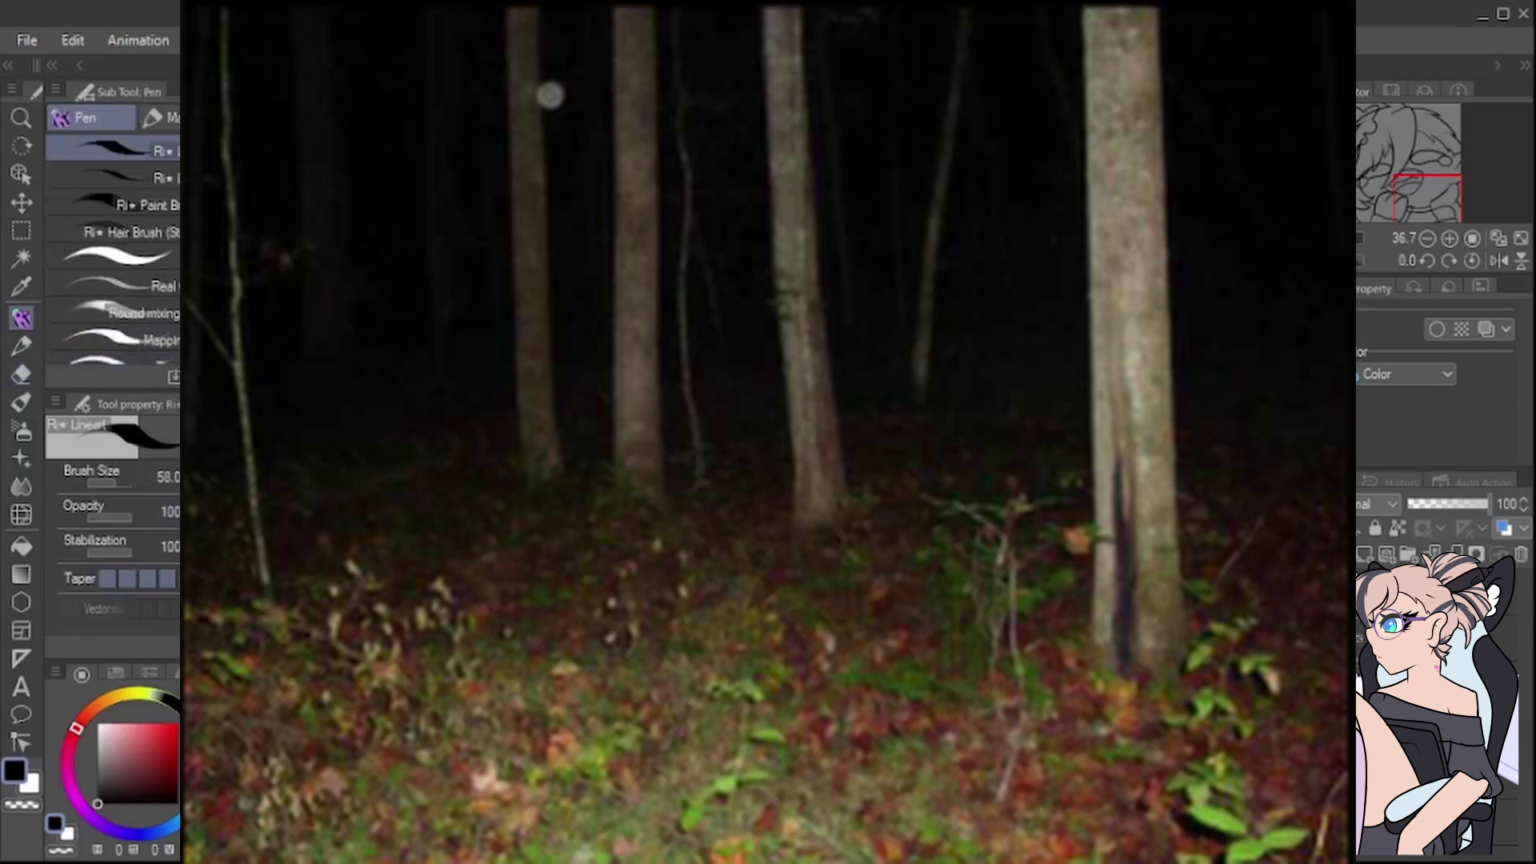
# Step: Erase and redraw the stray line ends where the choker meets the hand and neck
pyautogui.press('e')
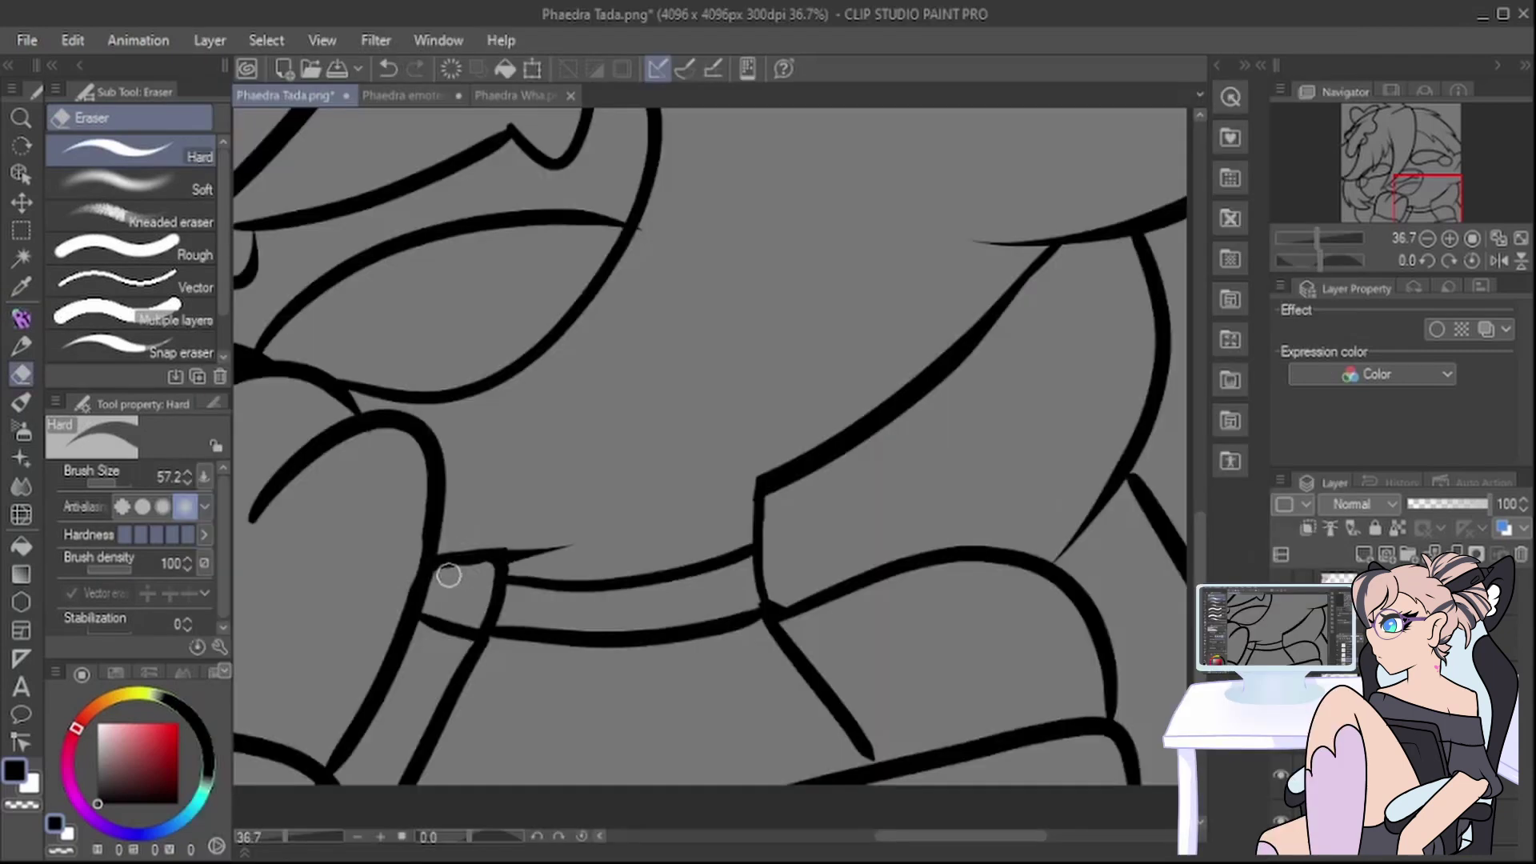
pyautogui.click(24, 320)
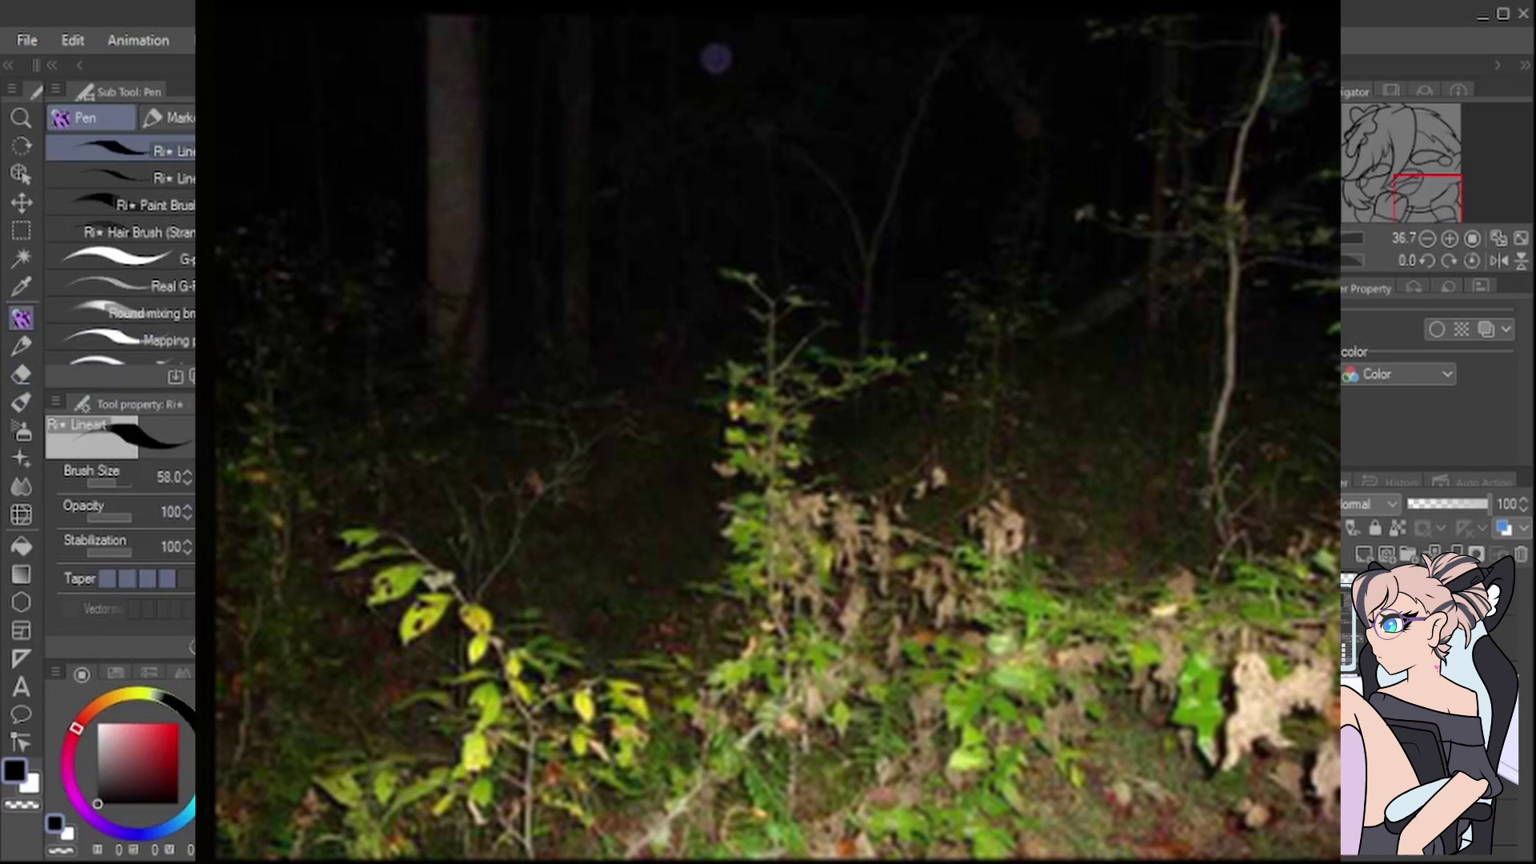
pyautogui.scroll(-5, 768, 448)
pyautogui.scroll(1, 768, 448)
pyautogui.press('e')
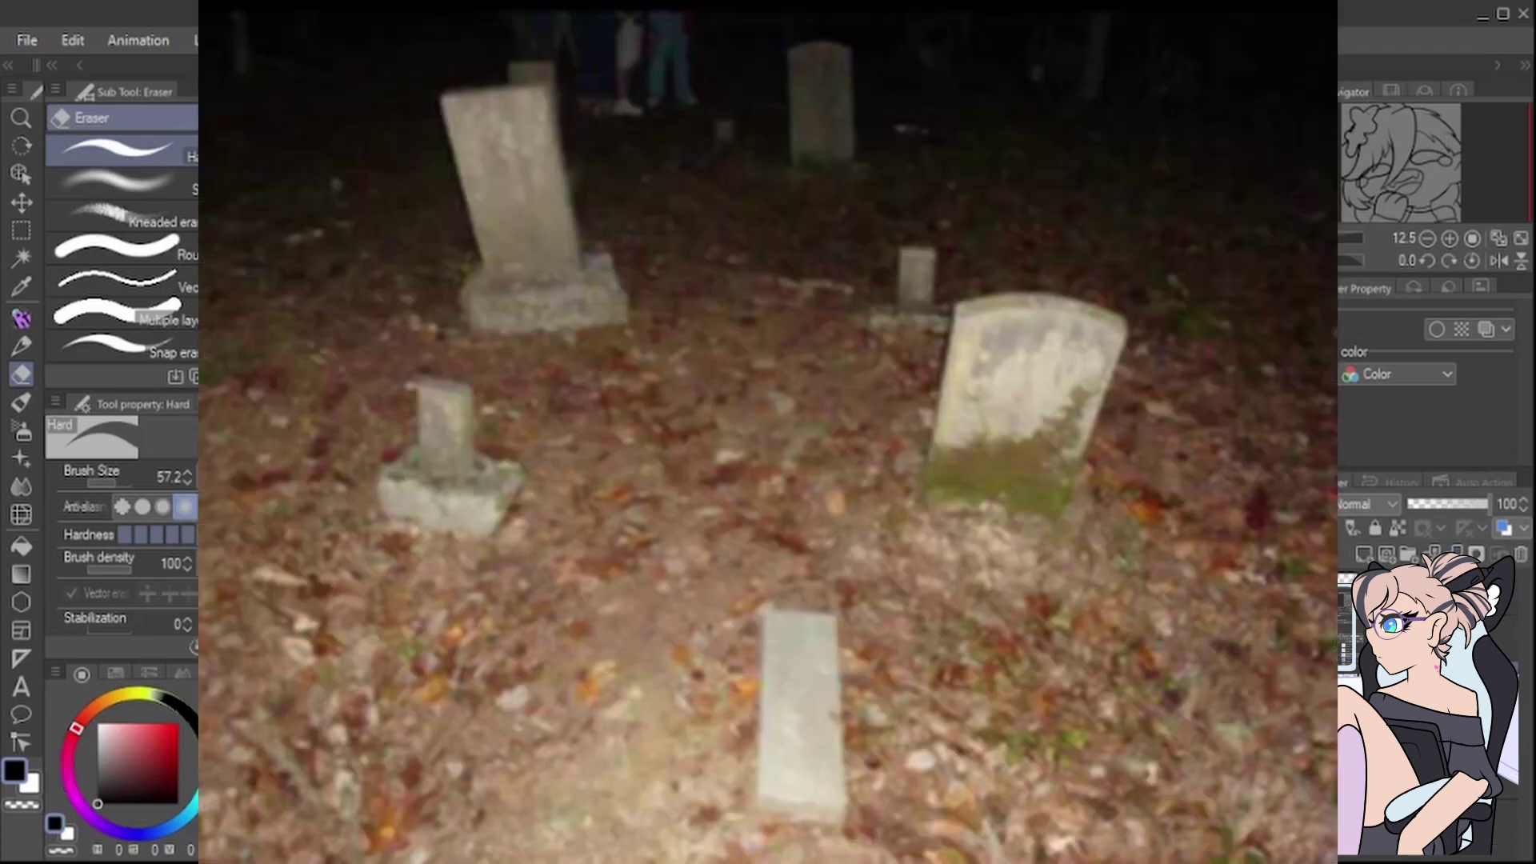
# Step: Sample the light skin tone and set the G-pen's brush size to 57.2
pyautogui.press('i')
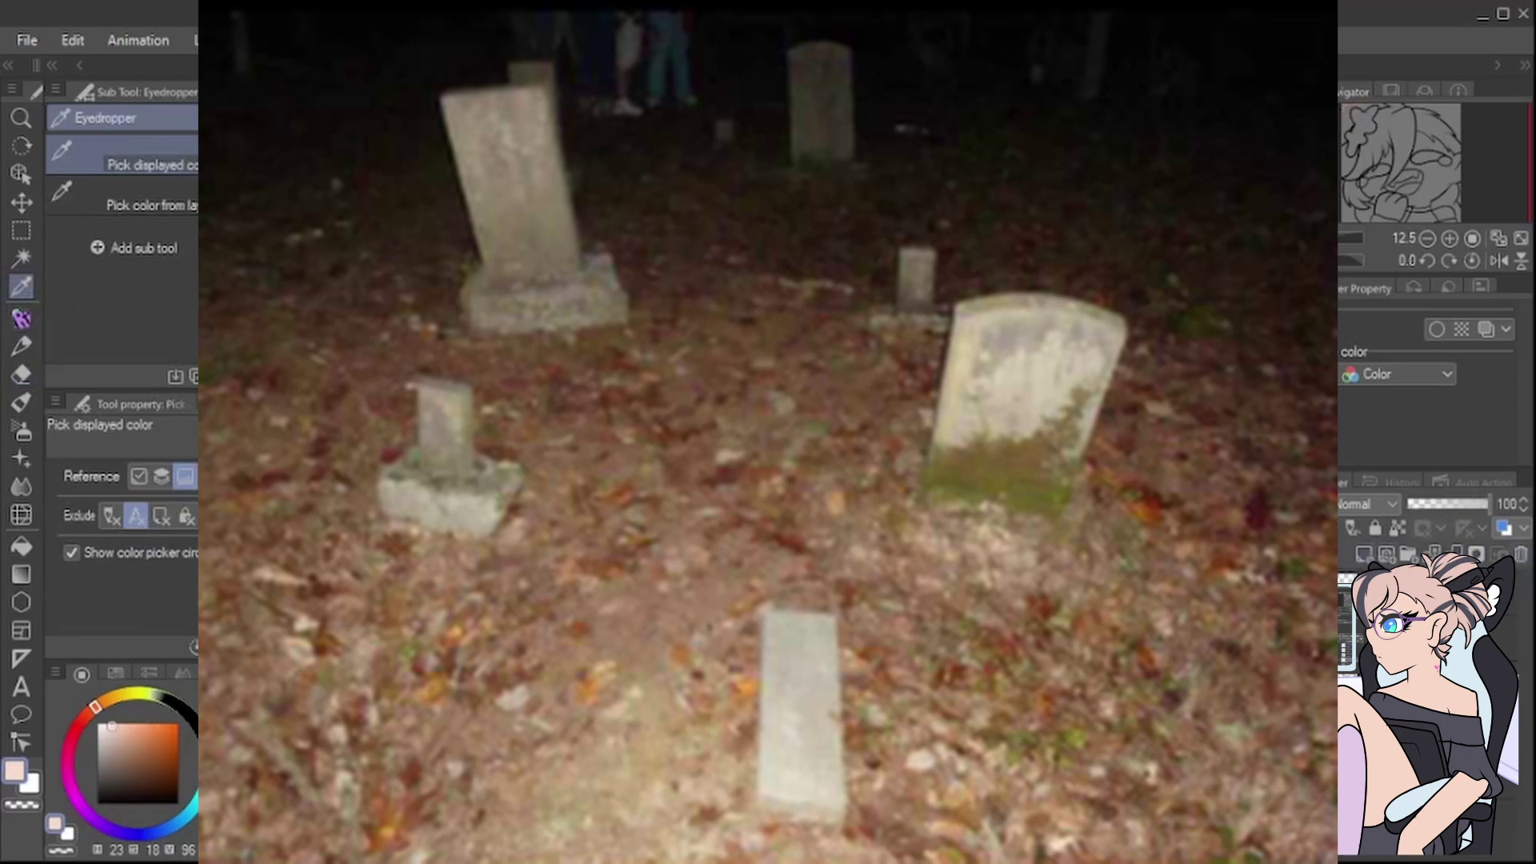
pyautogui.press('p')
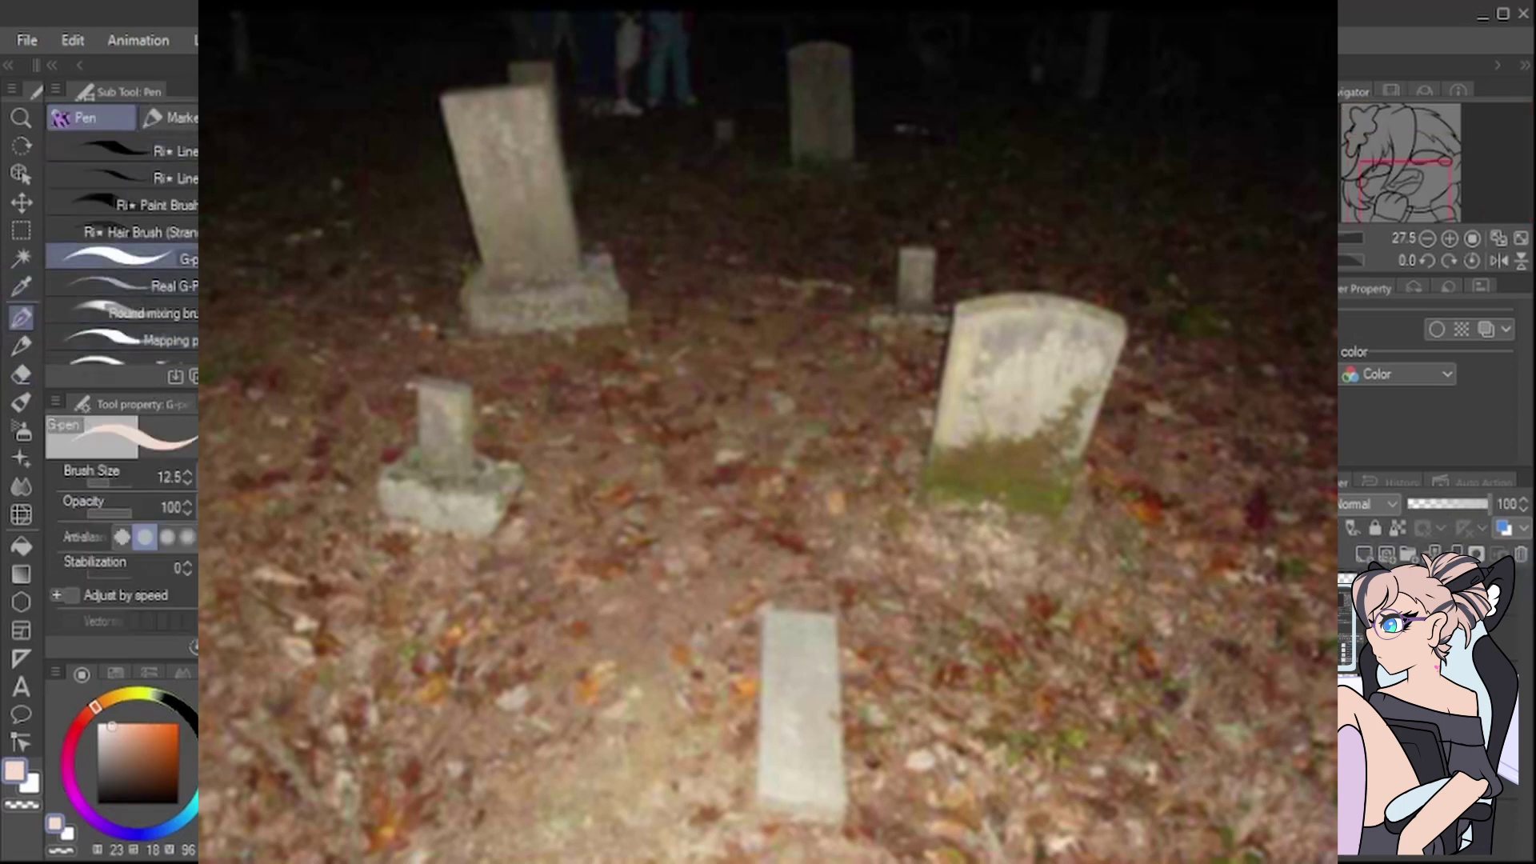
pyautogui.moveTo(109, 483); pyautogui.dragTo(116, 482)
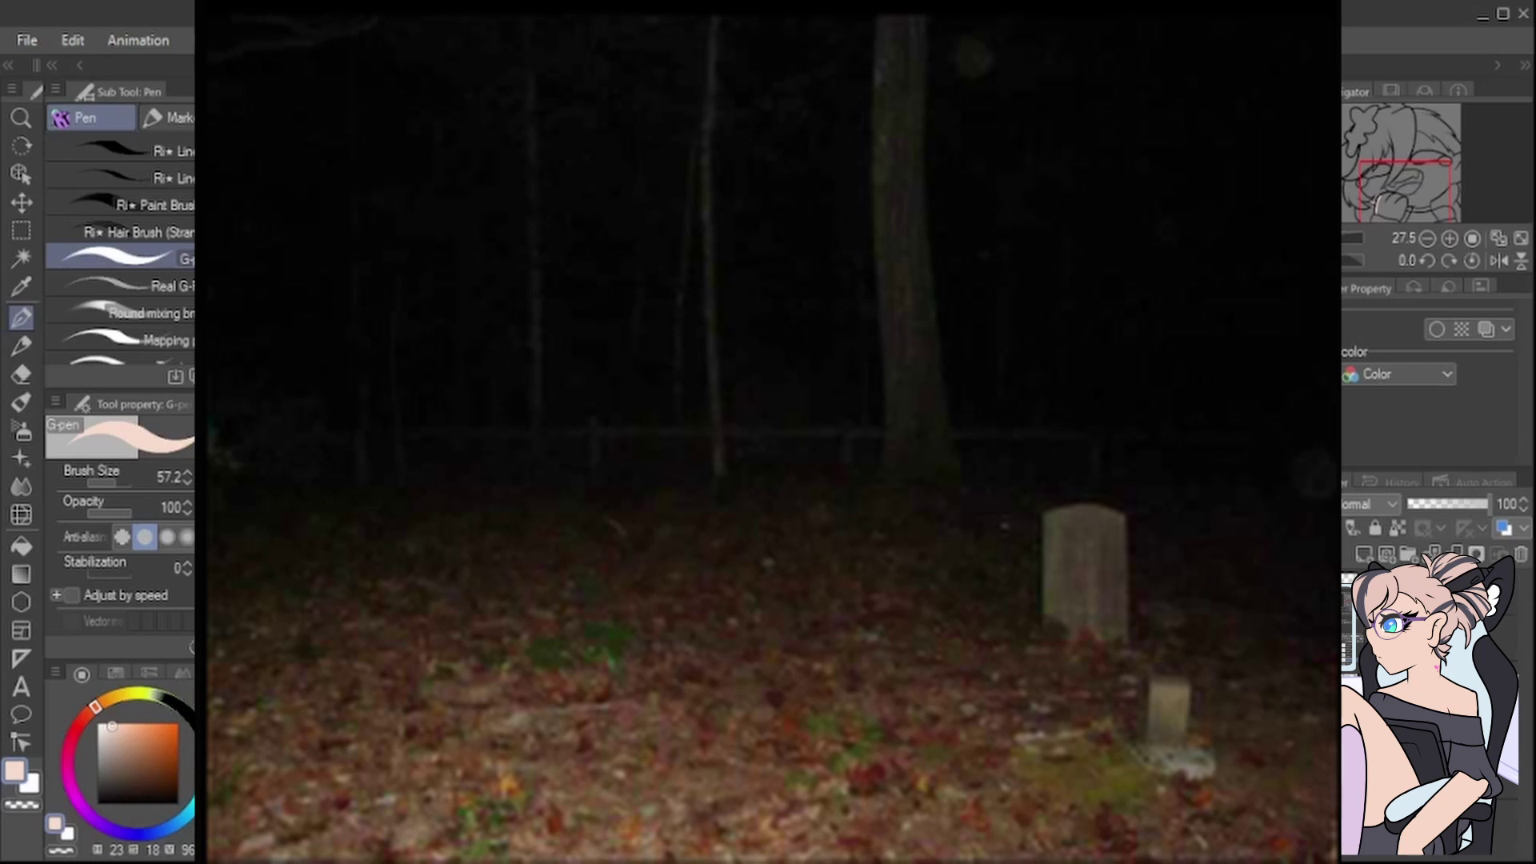
# Step: Outline the skin areas of the hand, neck and shoulder with the skin tone, following the lineart
pyautogui.moveTo(539, 280); pyautogui.dragTo(437, 532)
pyautogui.press('e')
pyautogui.press('p')
pyautogui.moveTo(852, 628)
pyautogui.mouseDown()
pyautogui.moveTo(736, 837)
pyautogui.moveTo(416, 672)
pyautogui.mouseUp()
pyautogui.moveTo(880, 480); pyautogui.dragTo(624, 480)
pyautogui.moveTo(560, 652); pyautogui.dragTo(1188, 320)
pyautogui.moveTo(808, 784); pyautogui.dragTo(1112, 720)
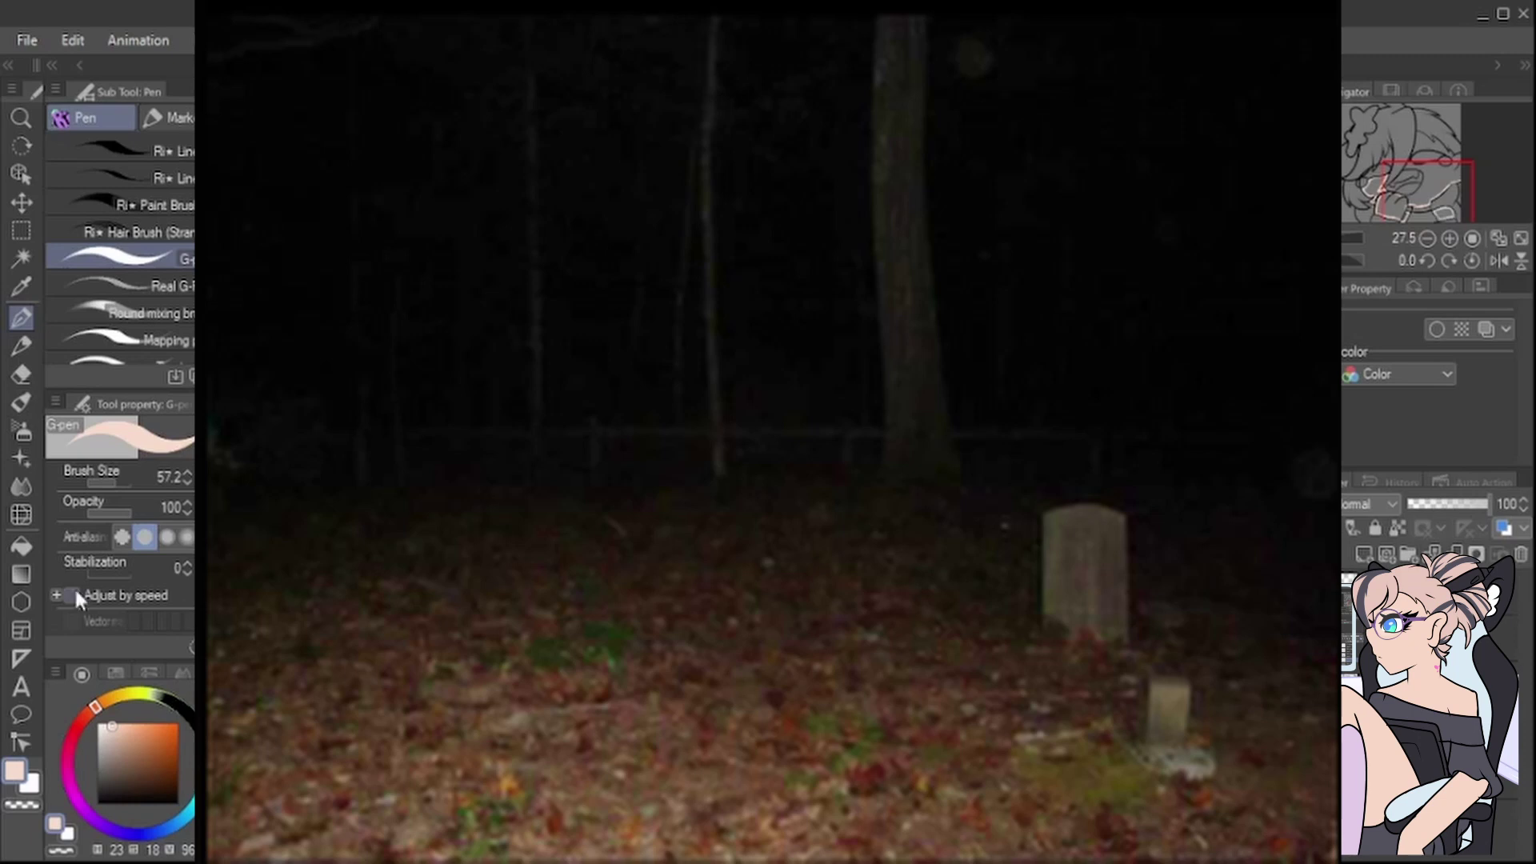
# Step: Fill the outlined hand, neck and shoulder areas with the light skin tone
pyautogui.click(21, 547)
pyautogui.click(964, 736)
pyautogui.click(22, 318)
pyautogui.scroll(4, 768, 448)
pyautogui.scroll(-2, 768, 432)
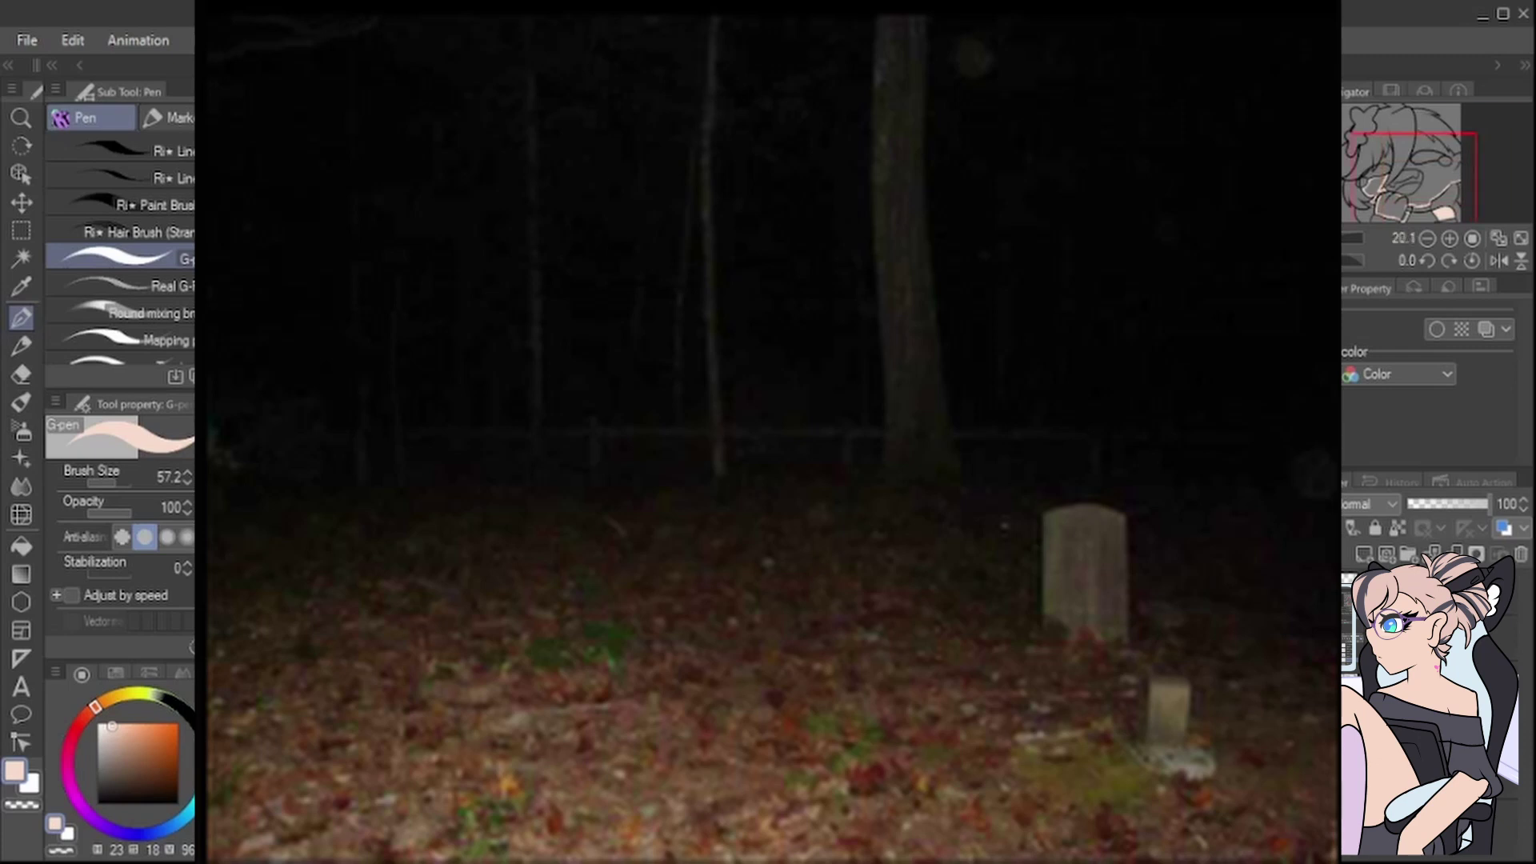
pyautogui.press('g')
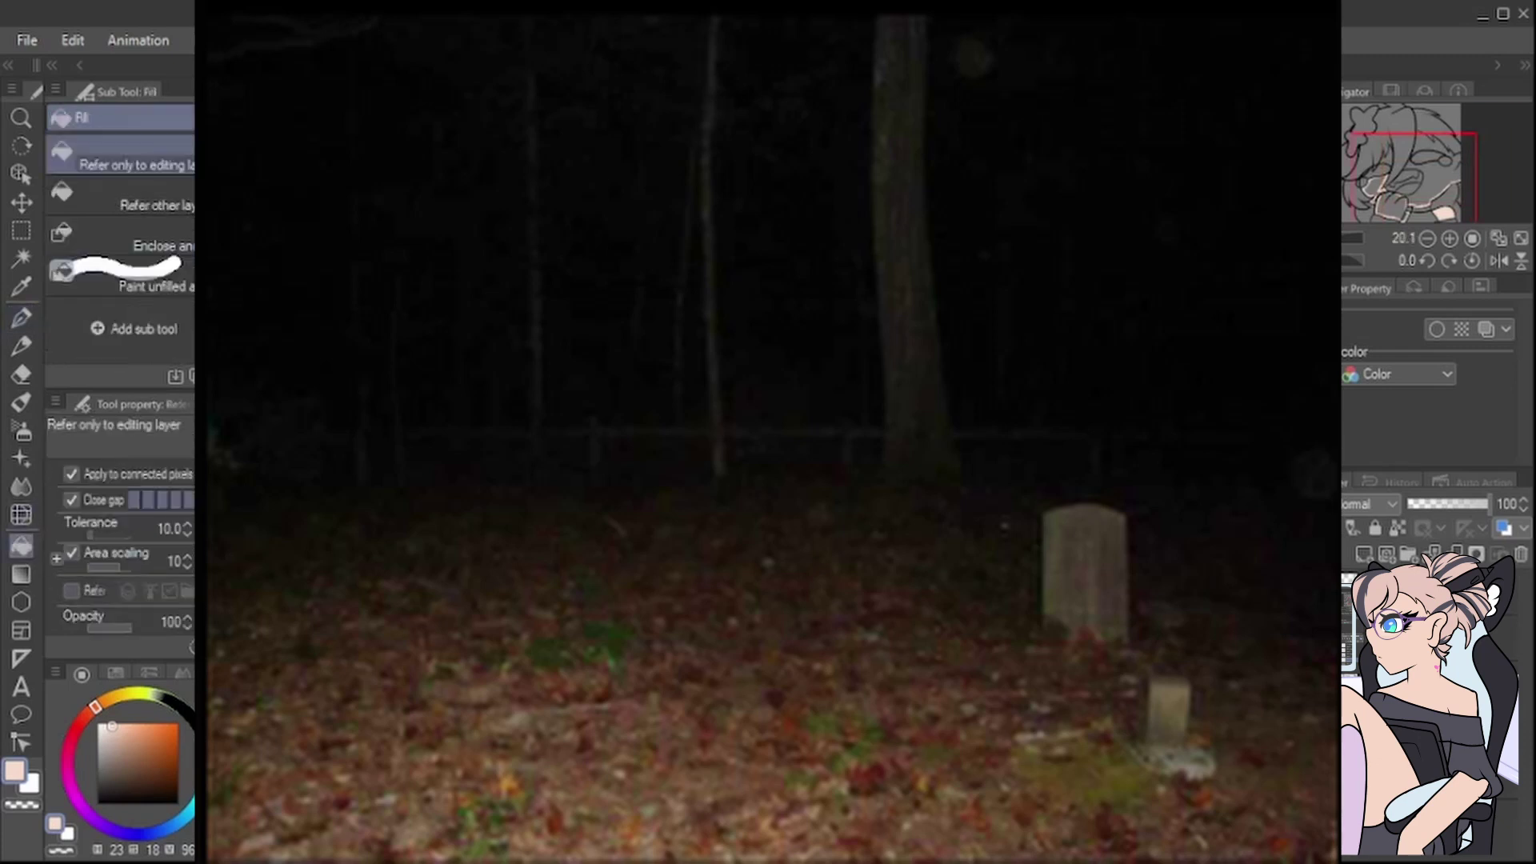
pyautogui.click(20, 320)
# Step: Outline the face and ear along the lineart with the skin tone and fill the enclosed area
pyautogui.scroll(2, 768, 432)
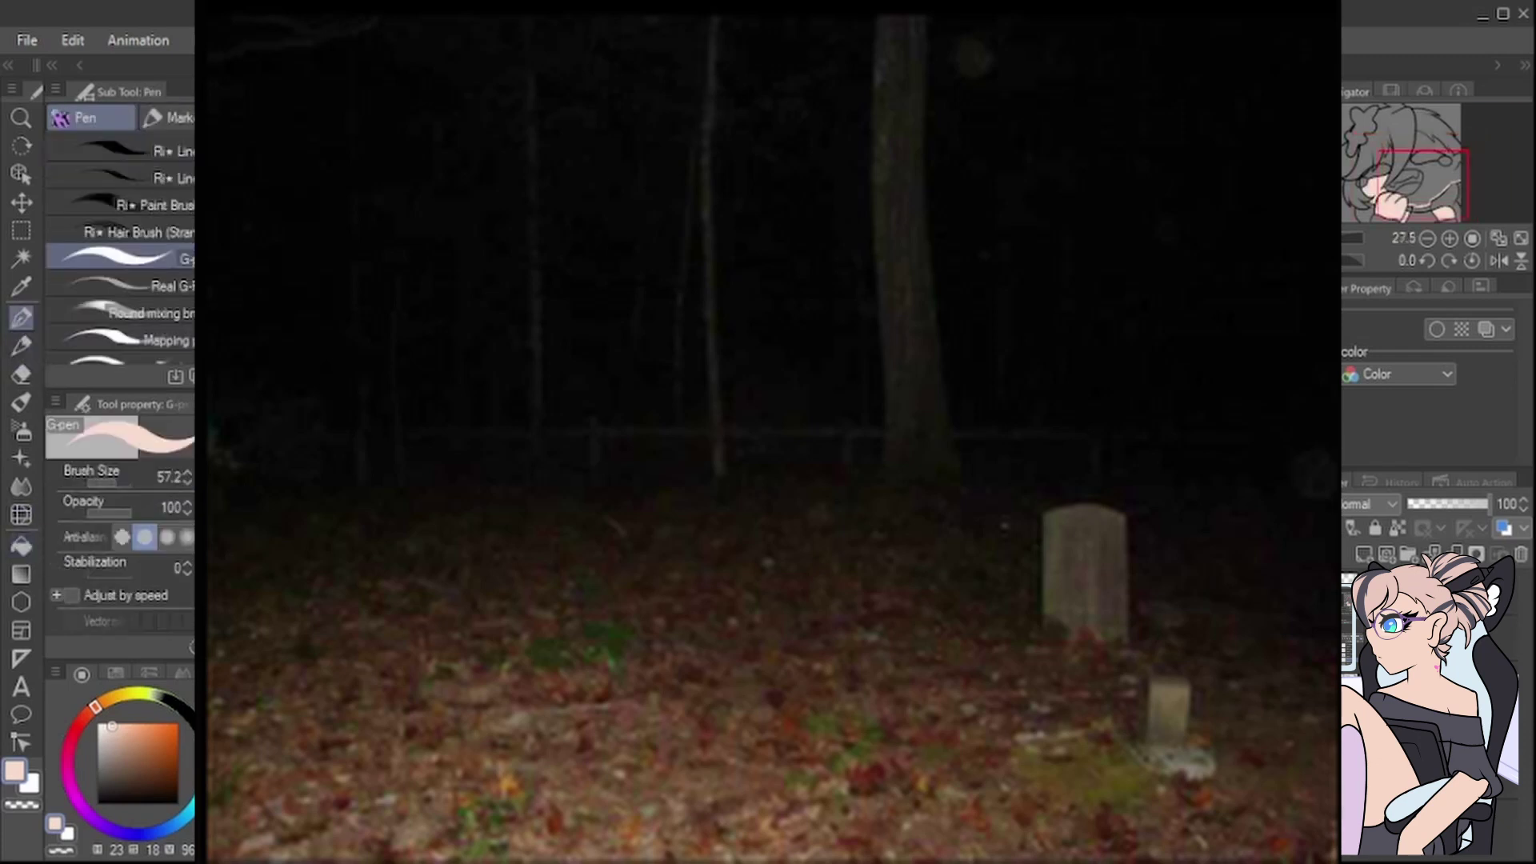
pyautogui.moveTo(588, 596)
pyautogui.mouseDown()
pyautogui.moveTo(708, 466)
pyautogui.moveTo(732, 379)
pyautogui.moveTo(694, 321)
pyautogui.moveTo(576, 299)
pyautogui.mouseUp()
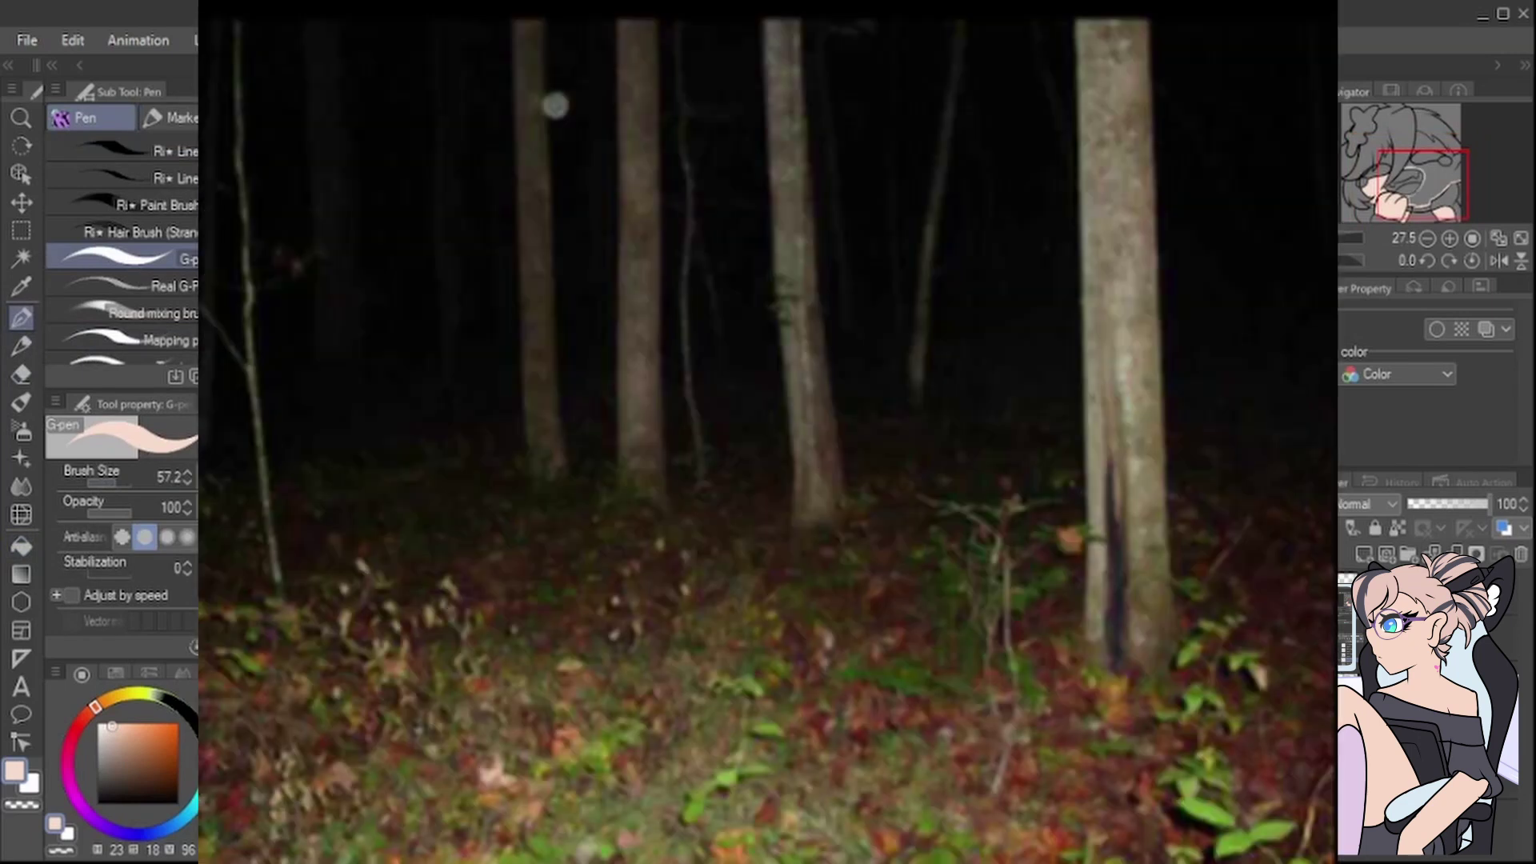
pyautogui.scroll(2, 768, 432)
pyautogui.moveTo(1161, 588); pyautogui.dragTo(1213, 296)
pyautogui.scroll(3, 769, 432)
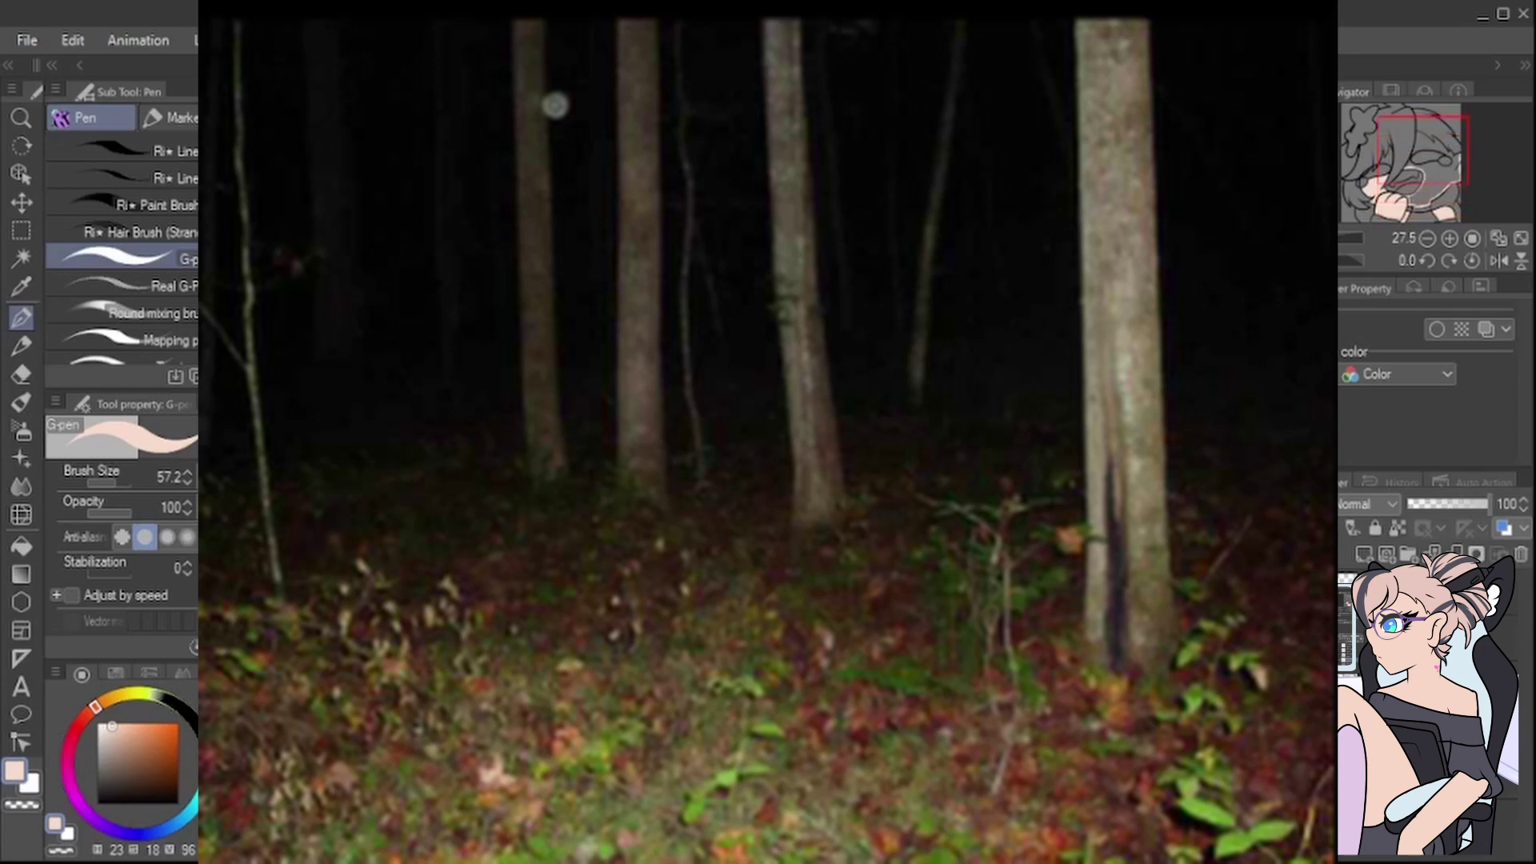
pyautogui.moveTo(705, 244); pyautogui.dragTo(625, 540)
pyautogui.moveTo(716, 250); pyautogui.dragTo(896, 408)
pyautogui.moveTo(992, 401); pyautogui.dragTo(1200, 532)
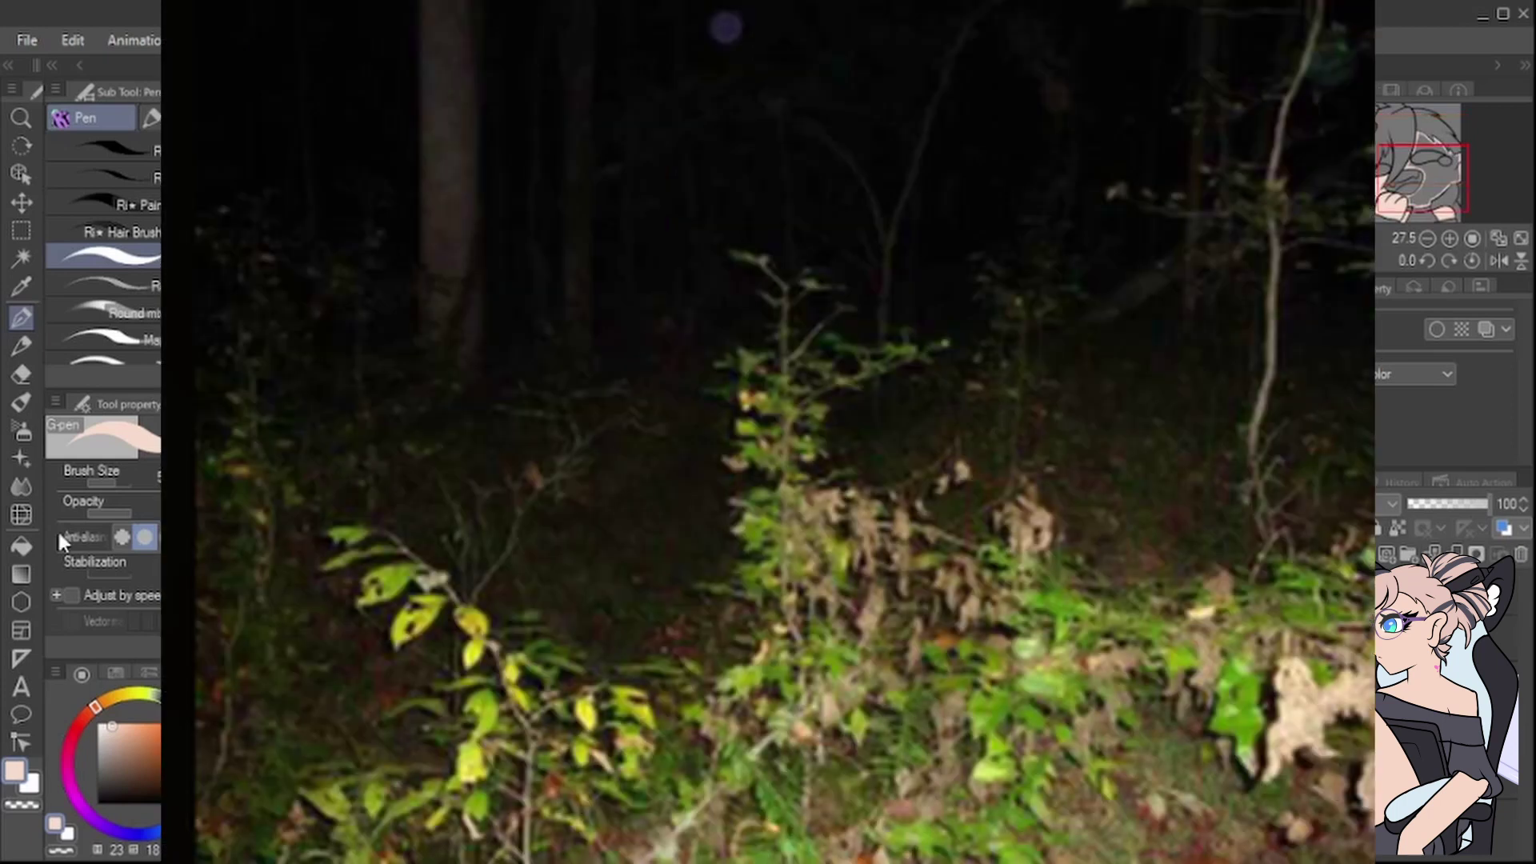
pyautogui.click(22, 546)
pyautogui.scroll(-5, 768, 448)
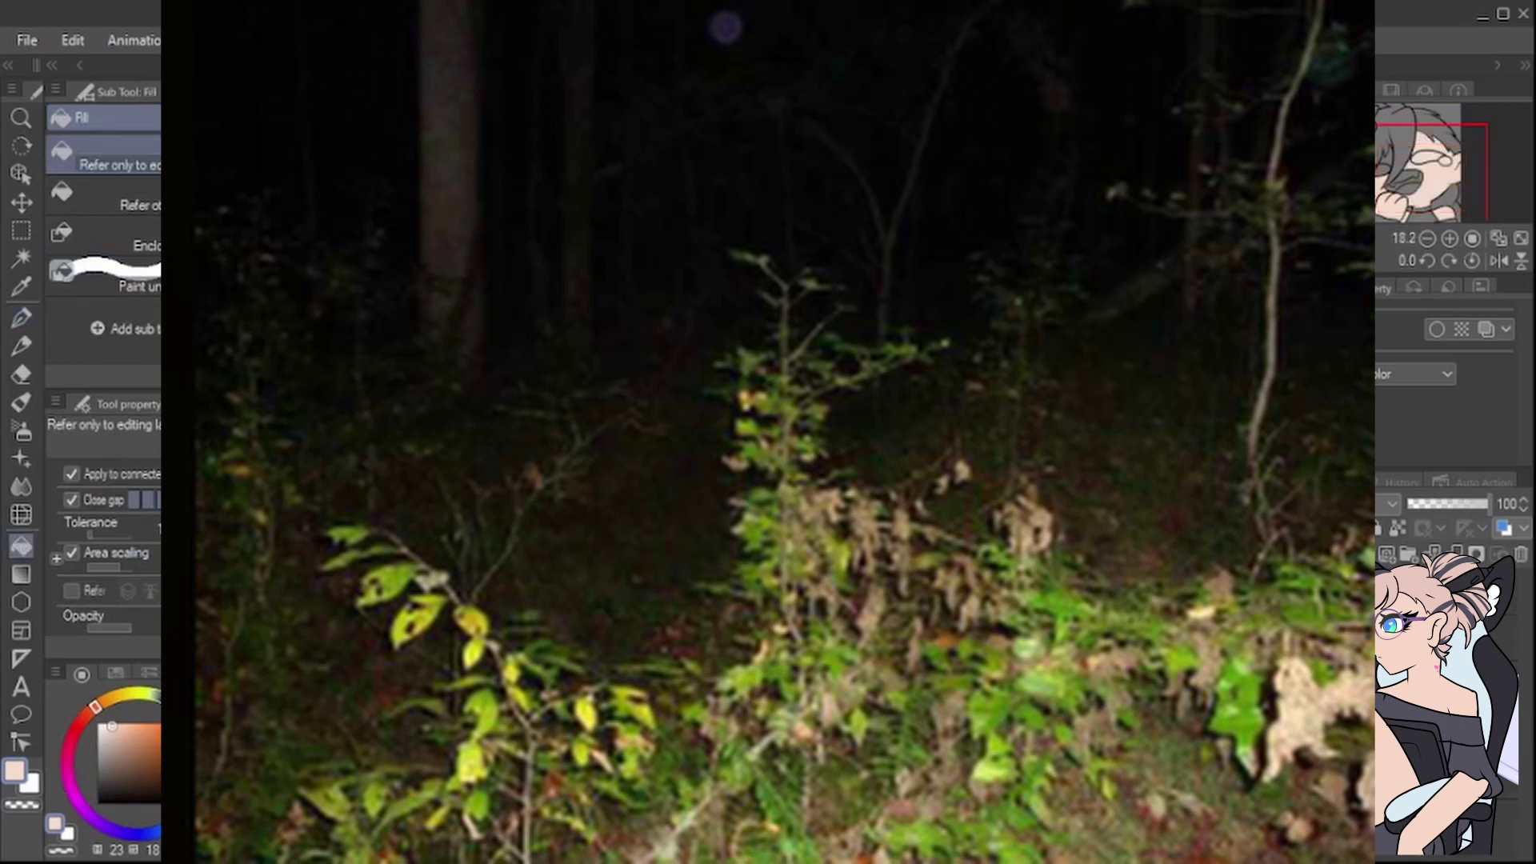
# Step: Change the colour to a soft pink with hue 356 and airbrush blush onto the skin
pyautogui.scroll(2, 768, 448)
pyautogui.click(79, 724)
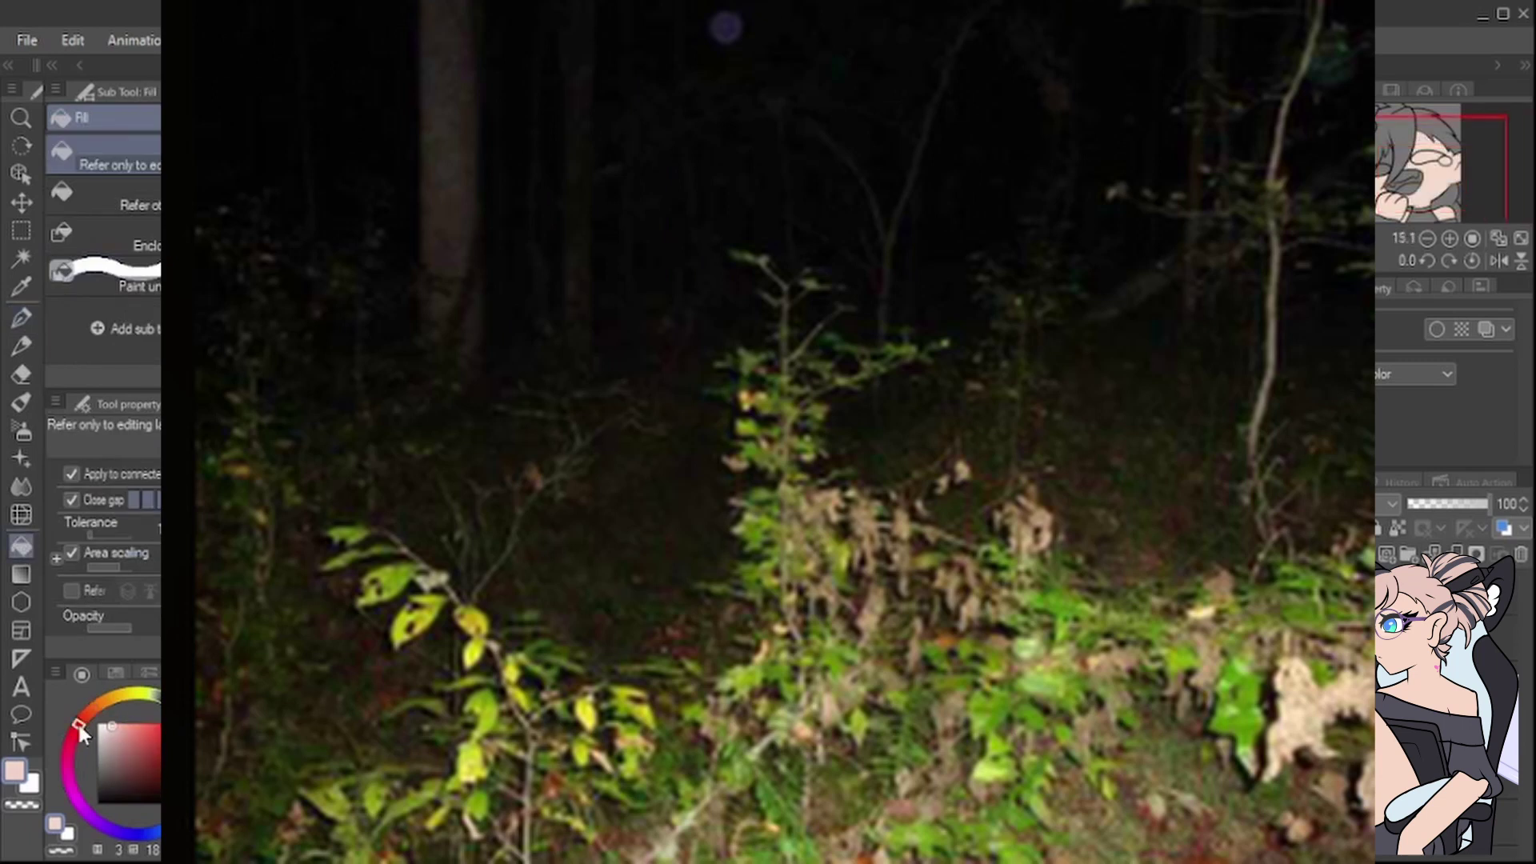
pyautogui.click(74, 732)
pyautogui.click(21, 432)
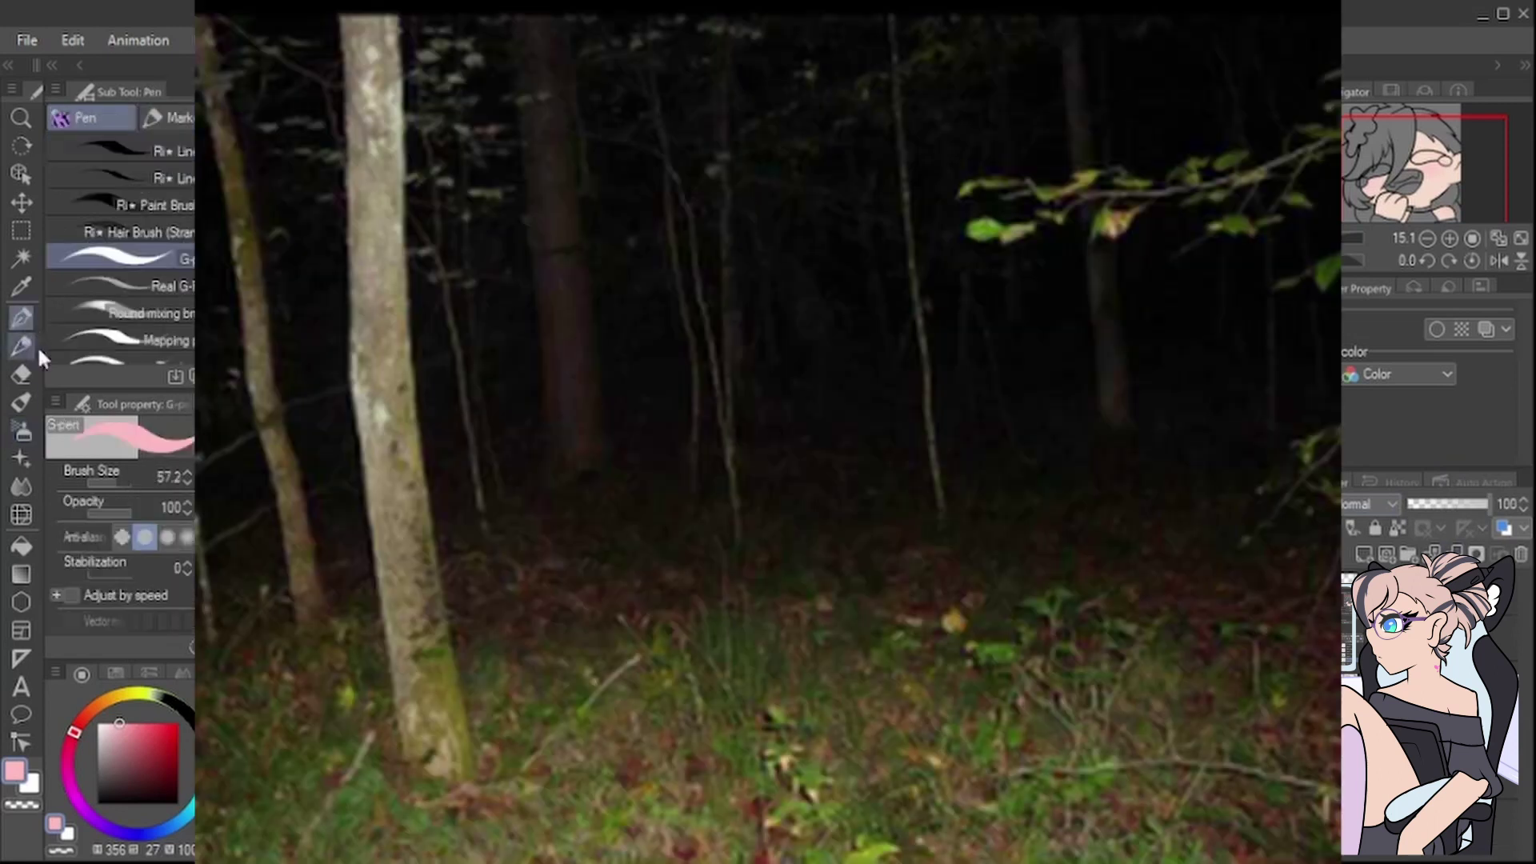
# Step: Change the drawing colour to white and paint the shirt below the choker
pyautogui.moveTo(119, 723); pyautogui.dragTo(97, 723)
pyautogui.scroll(5, 764, 609)
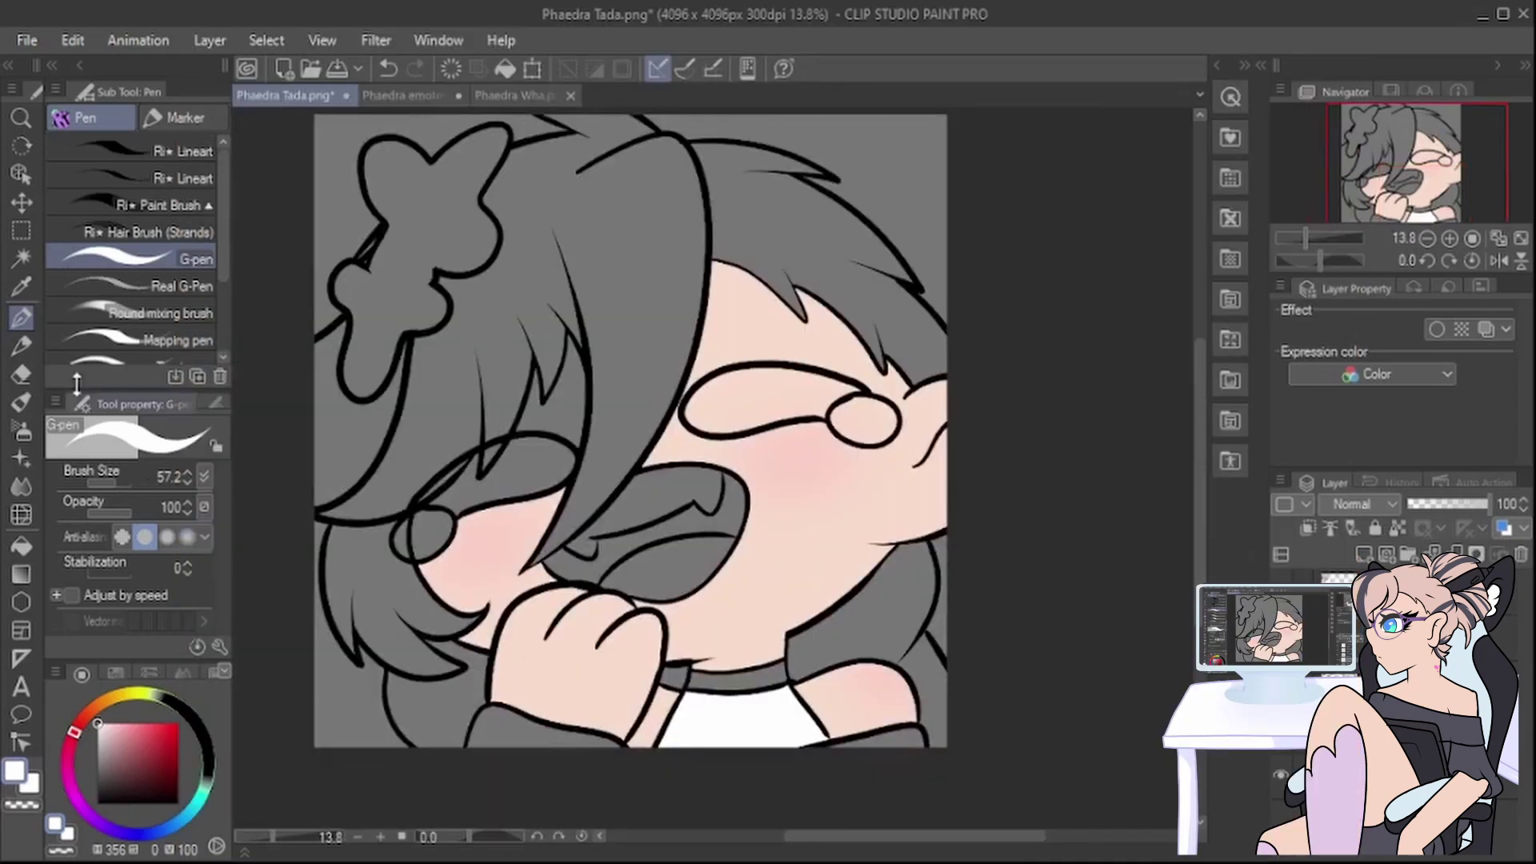
# Step: Sample the light skin tone from the face again for the G-pen
pyautogui.press('i')
pyautogui.click(778, 344)
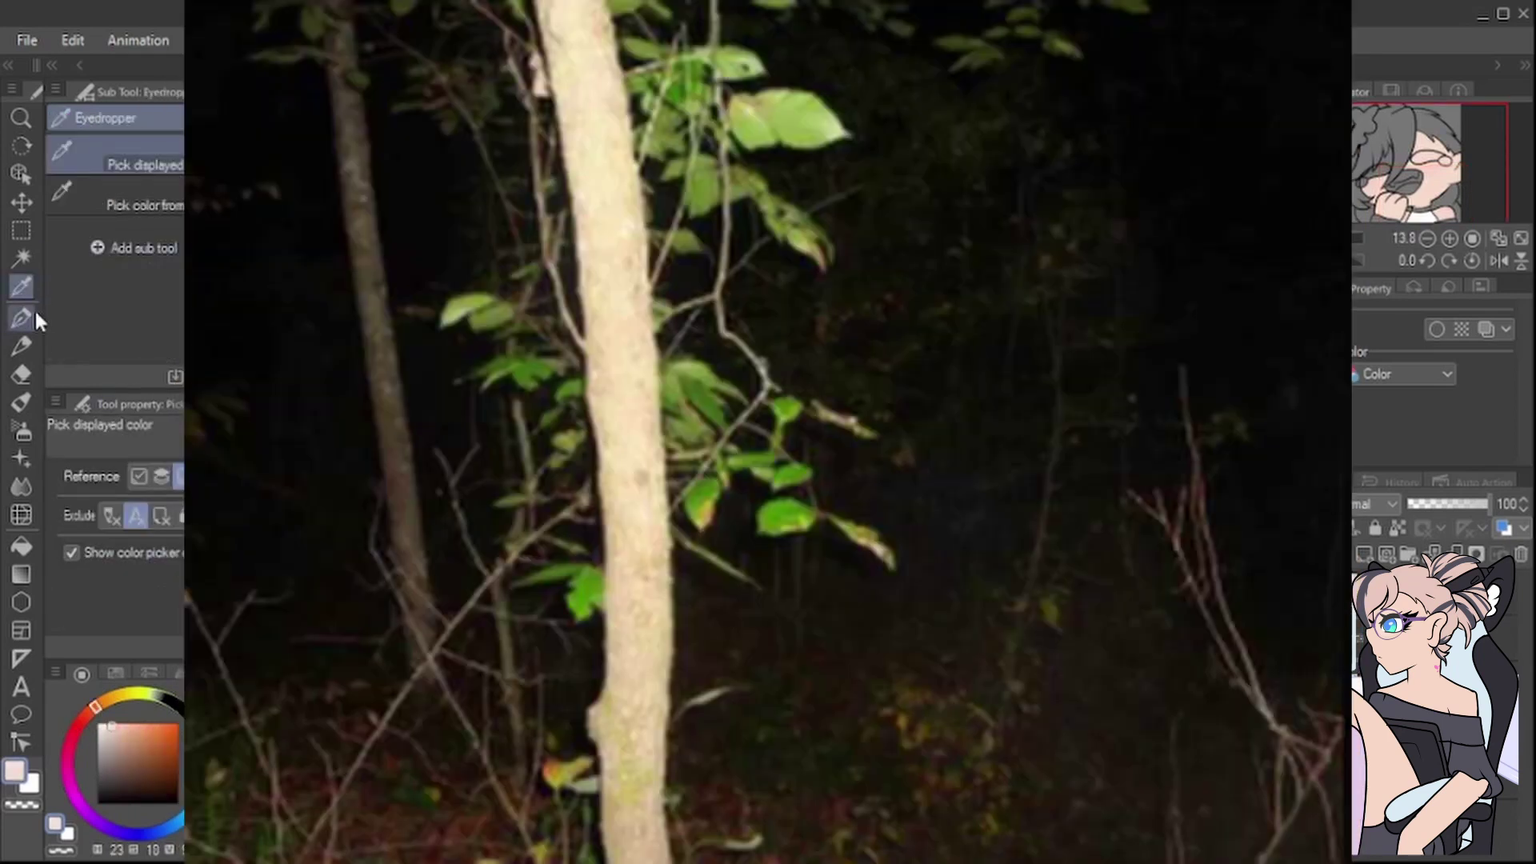
pyautogui.press('p')
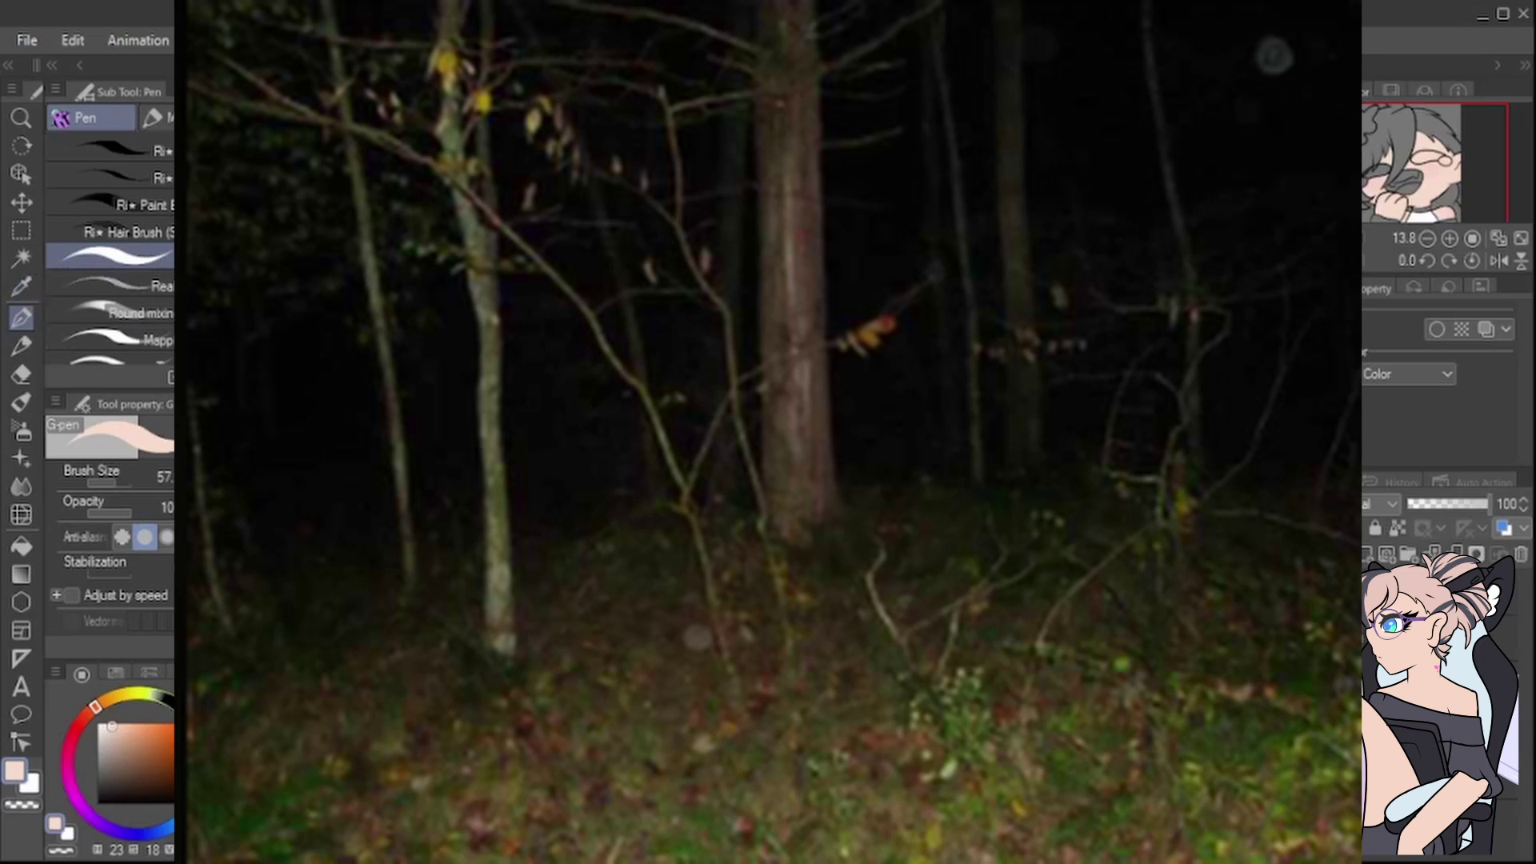
# Step: Sample the dark purple and paint the choker and the sleeves with the G-pen
pyautogui.click(21, 286)
pyautogui.click(720, 400)
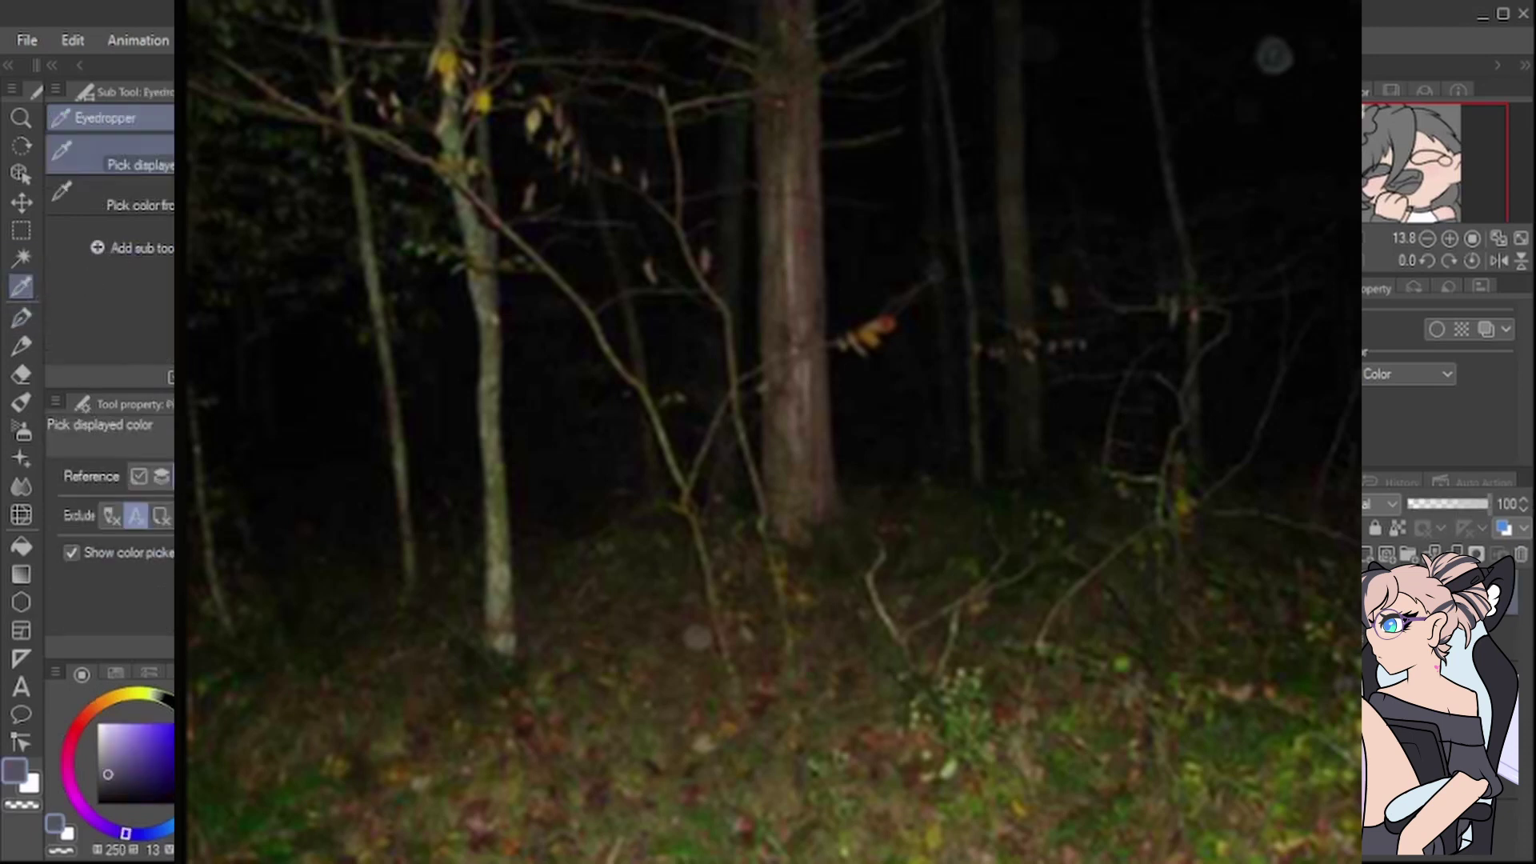
pyautogui.click(20, 318)
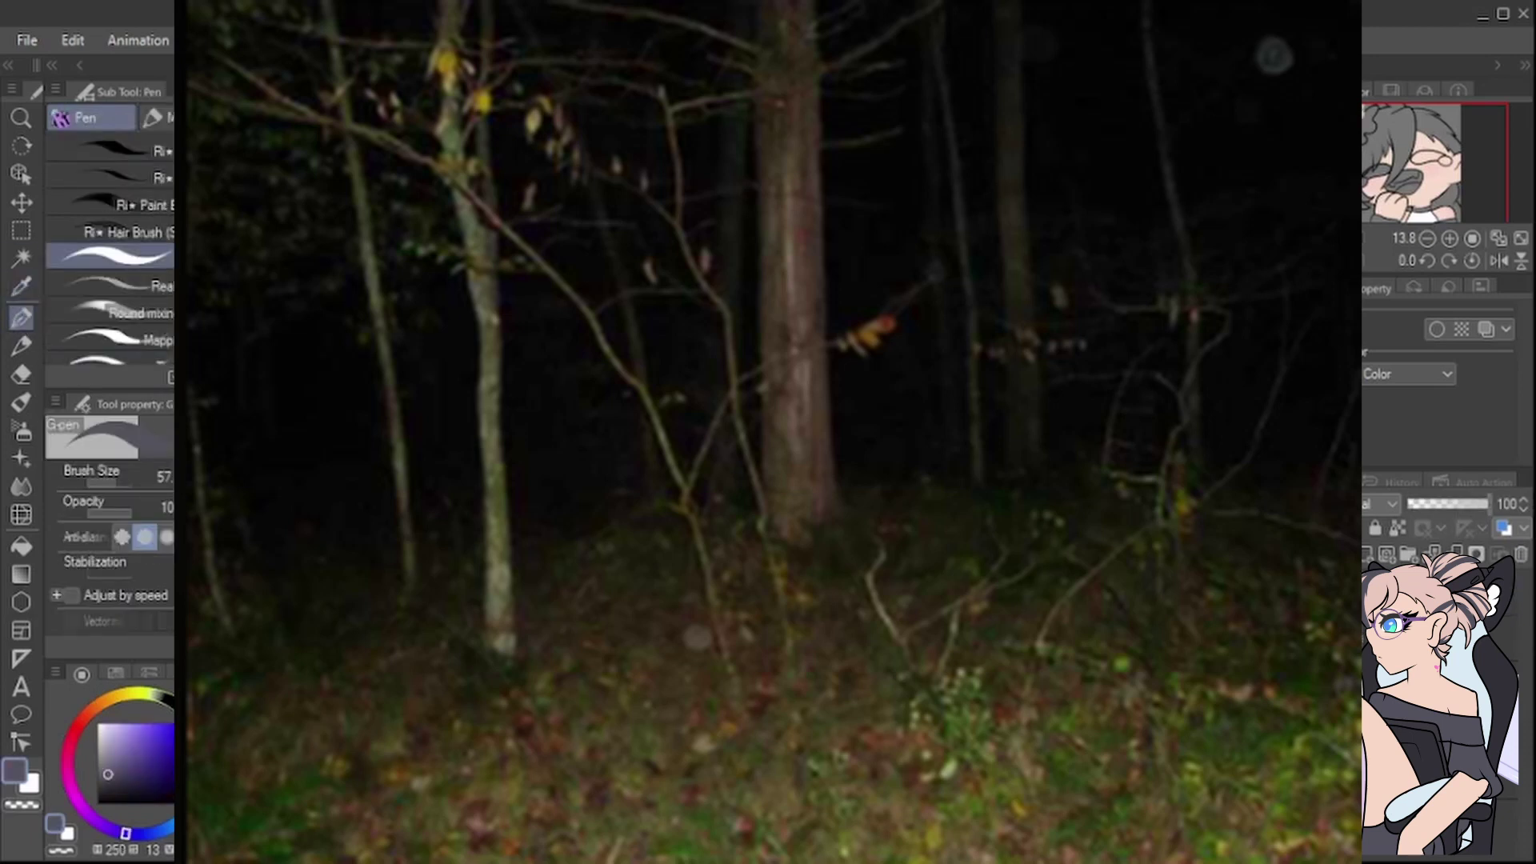
pyautogui.scroll(2, 768, 432)
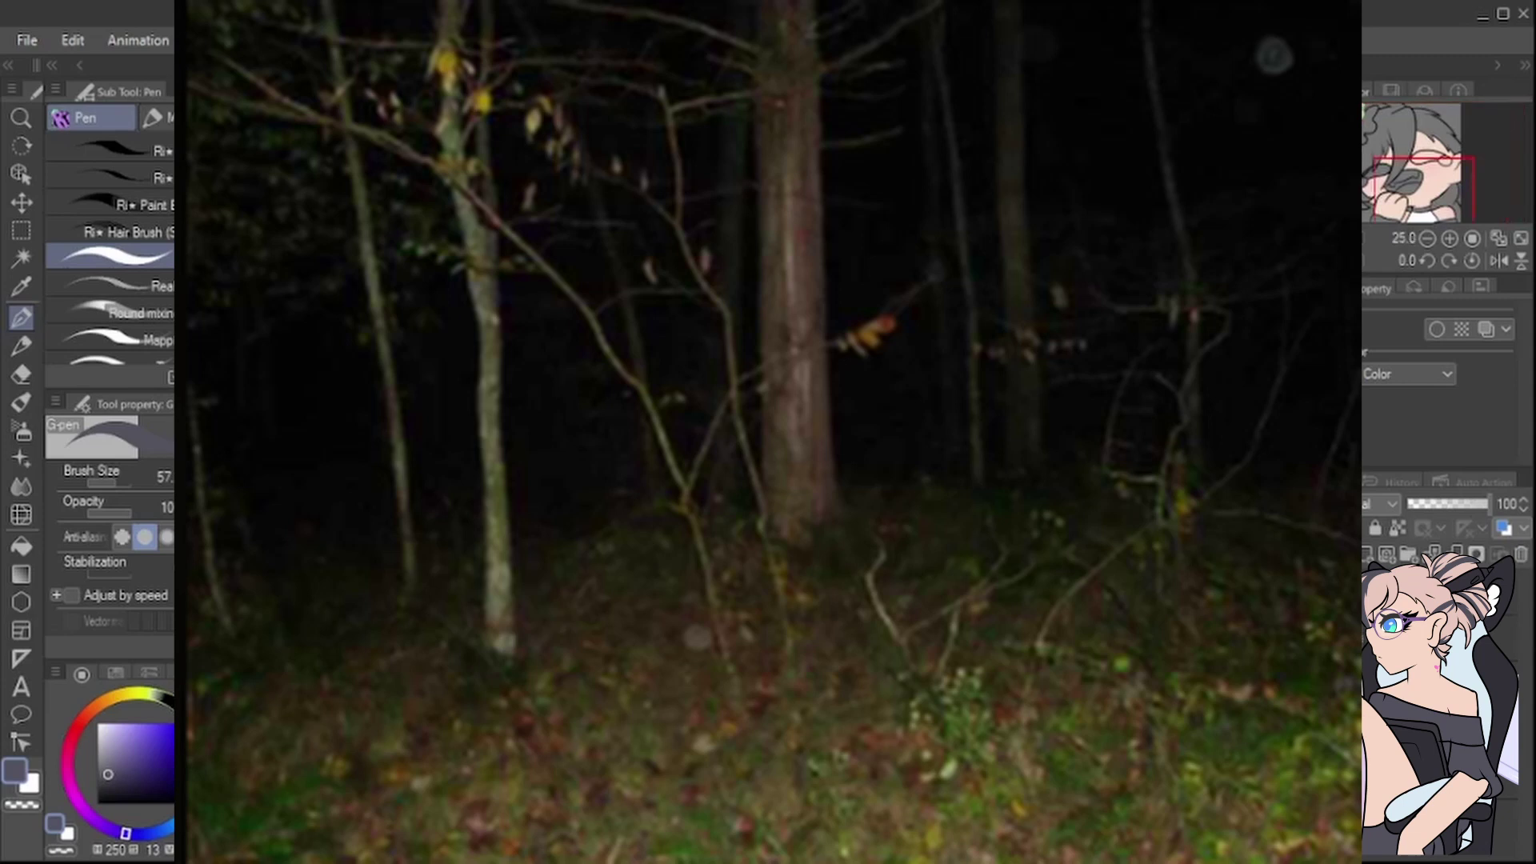
pyautogui.moveTo(733, 618)
pyautogui.mouseDown()
pyautogui.moveTo(703, 627)
pyautogui.moveTo(769, 613)
pyautogui.moveTo(729, 608)
pyautogui.moveTo(745, 609)
pyautogui.mouseUp()
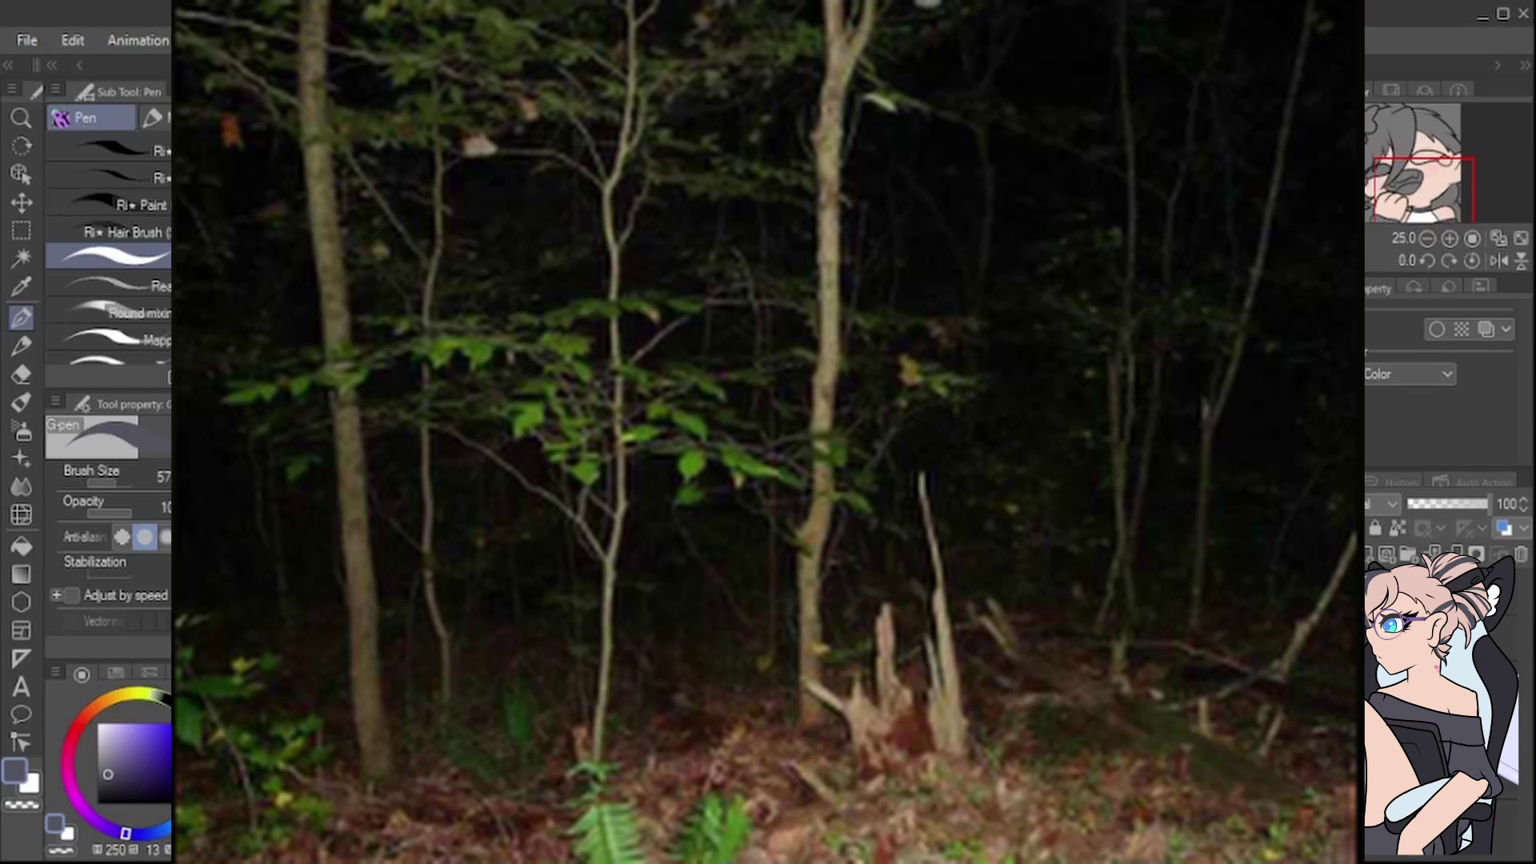
pyautogui.moveTo(688, 480); pyautogui.dragTo(896, 368)
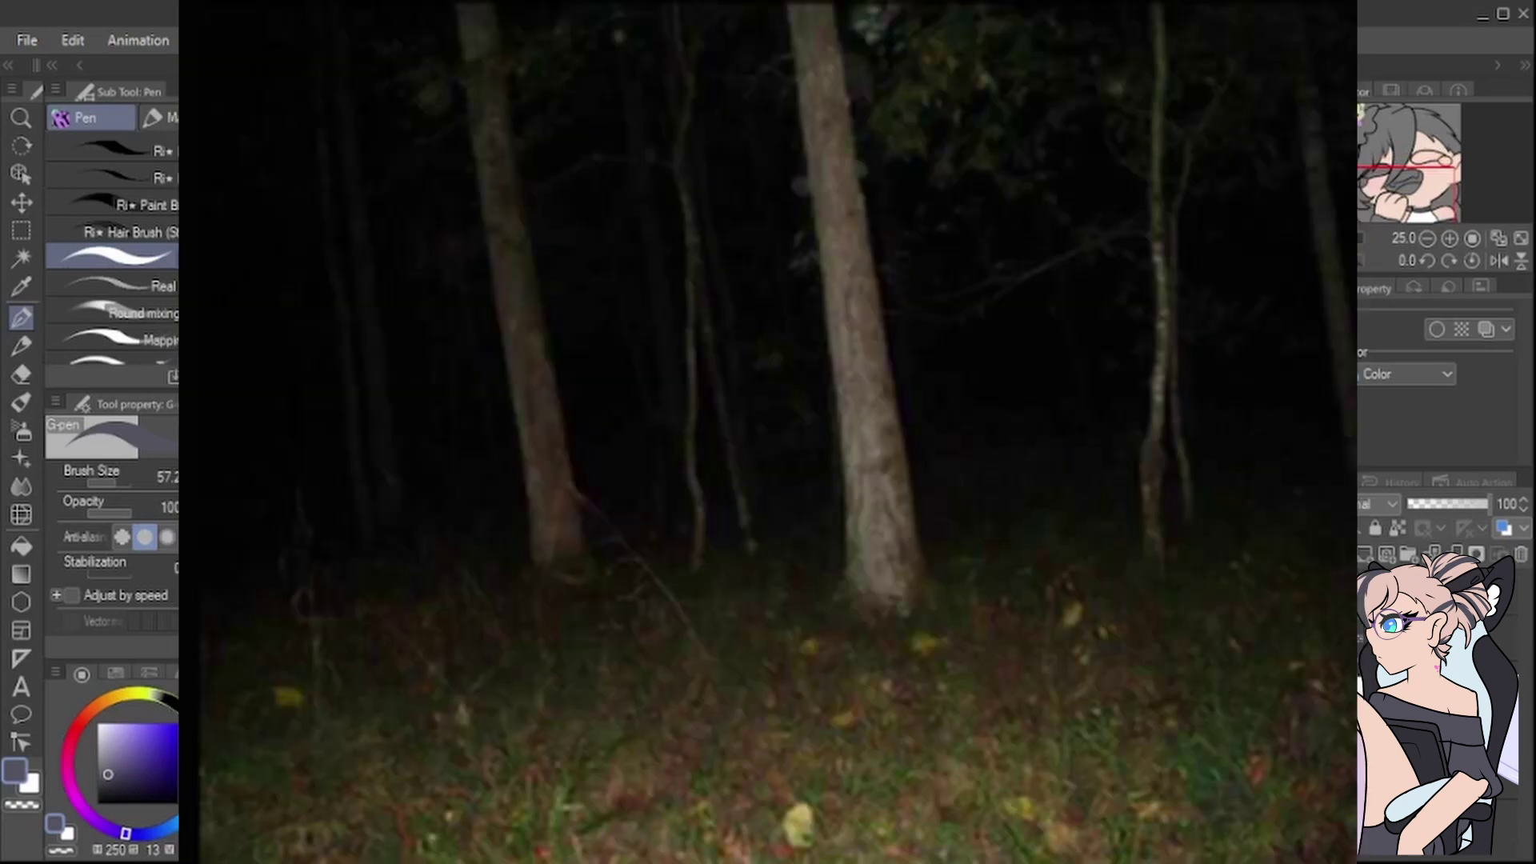
pyautogui.scroll(-2, 768, 480)
pyautogui.hotkey('ctrl', '0')
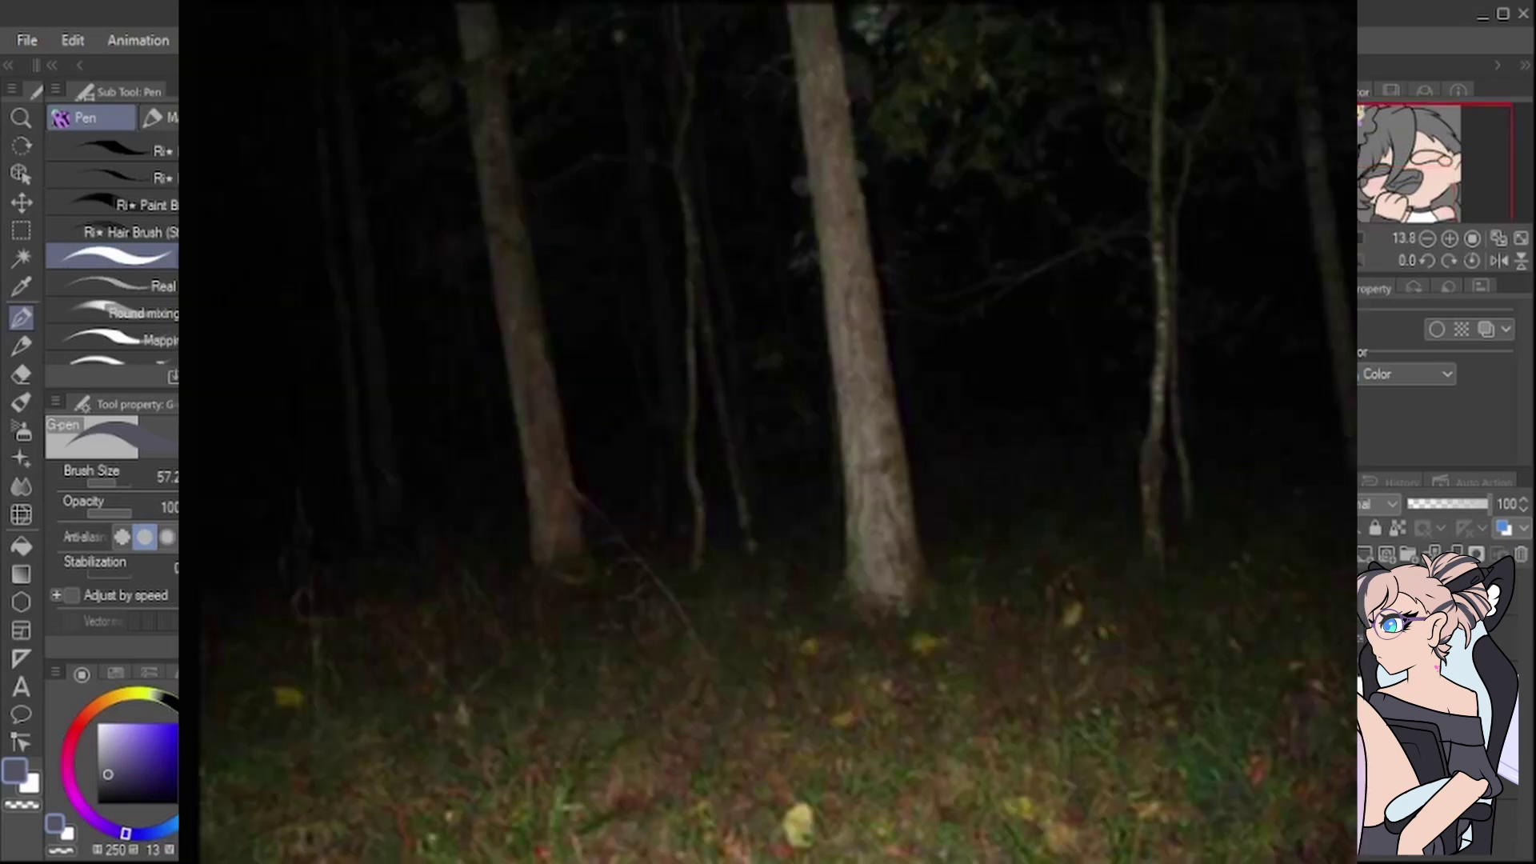
# Step: Sample the pale pink hair colour and outline the hair sections along the lineart with the G-pen
pyautogui.click(22, 286)
pyautogui.click(768, 432)
pyautogui.click(16, 321)
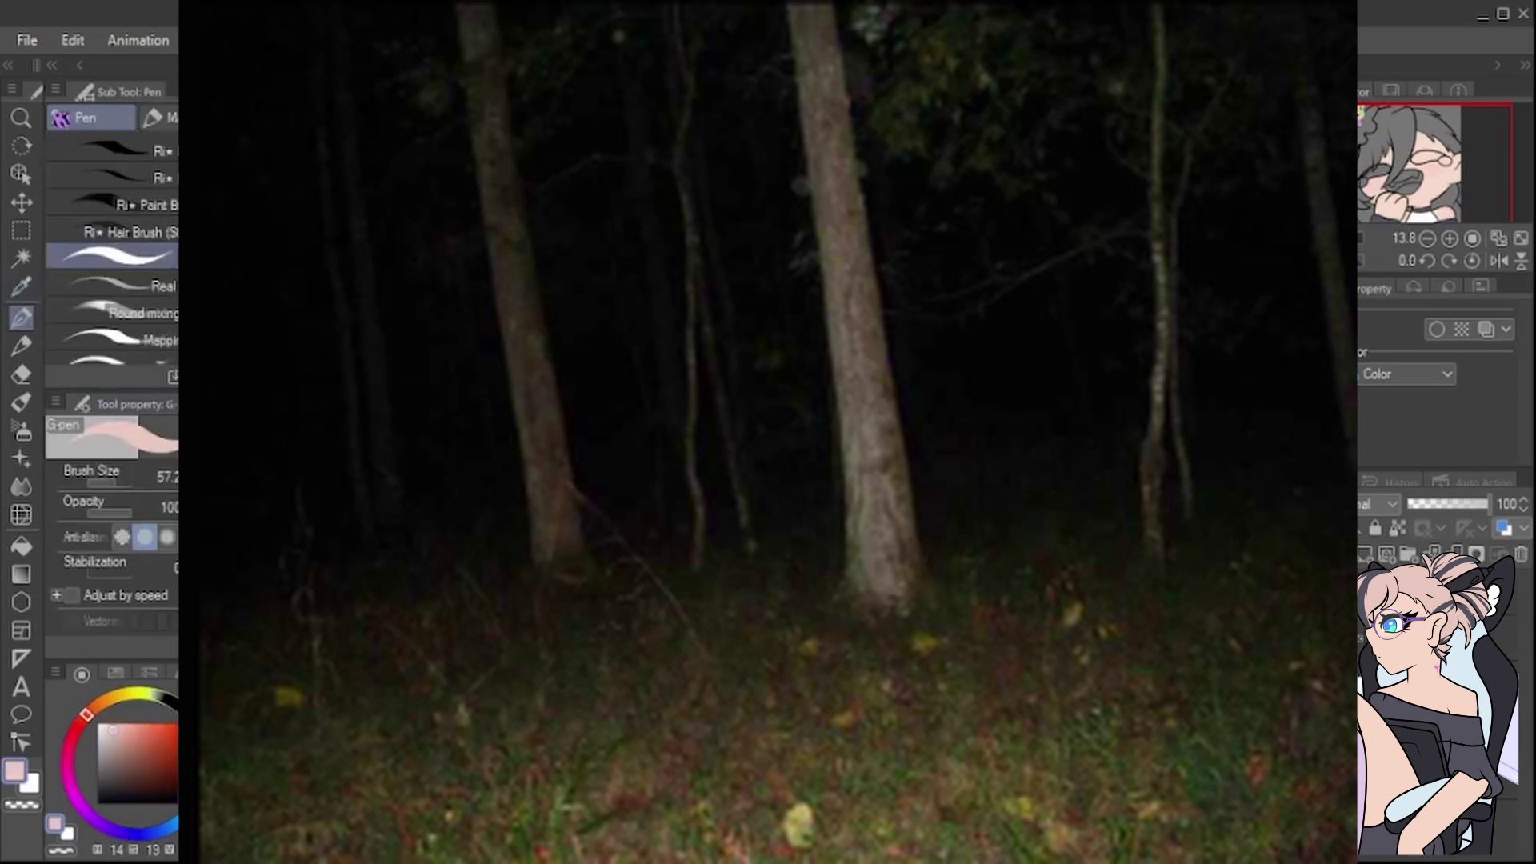
pyautogui.scroll(3, 769, 432)
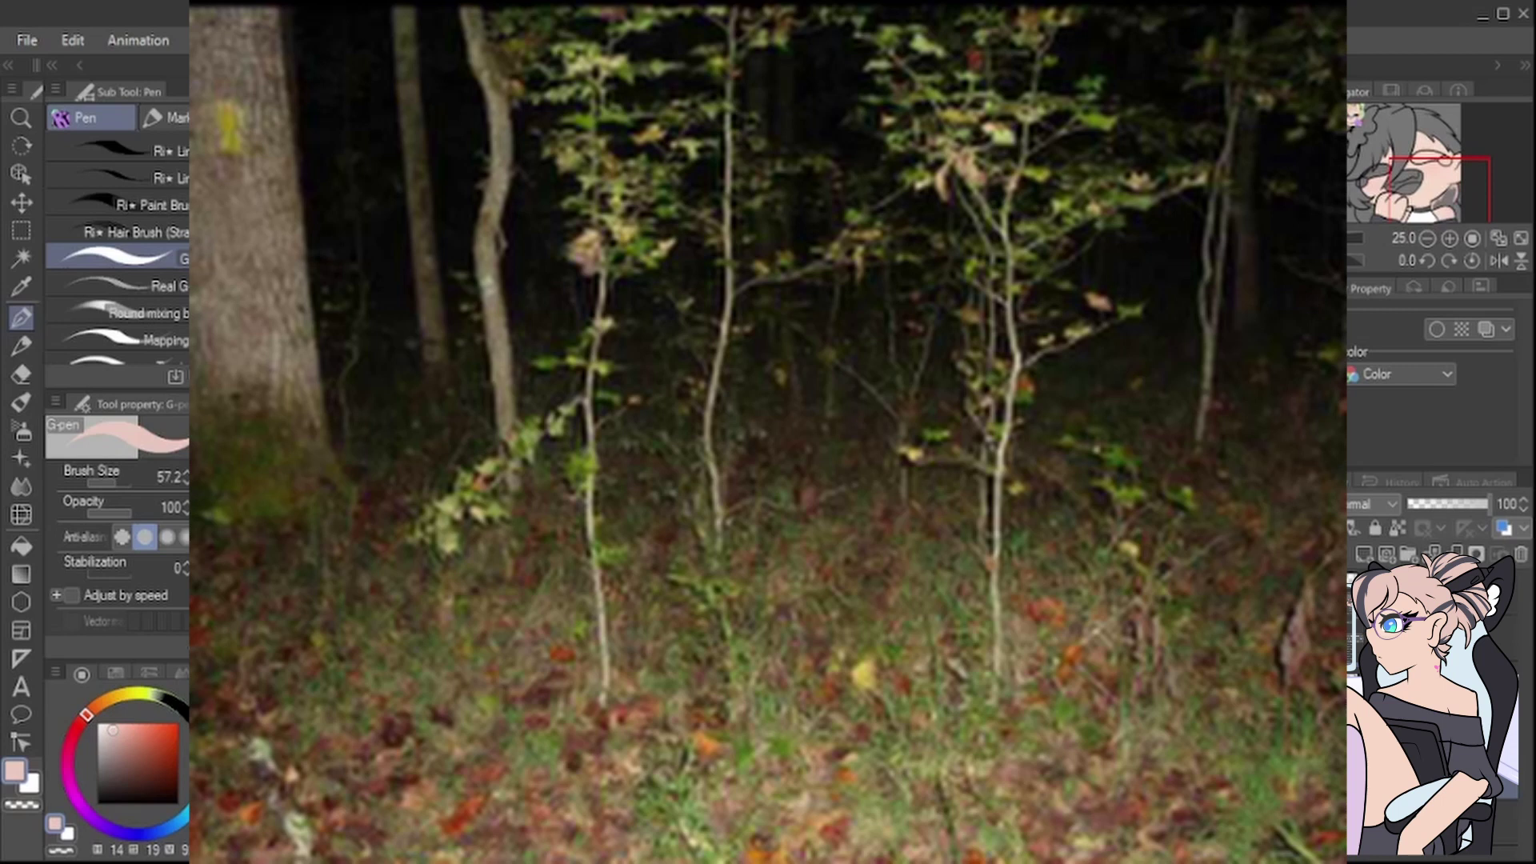
pyautogui.moveTo(852, 384)
pyautogui.mouseDown()
pyautogui.moveTo(814, 613)
pyautogui.moveTo(783, 502)
pyautogui.moveTo(816, 459)
pyautogui.moveTo(740, 560)
pyautogui.mouseUp()
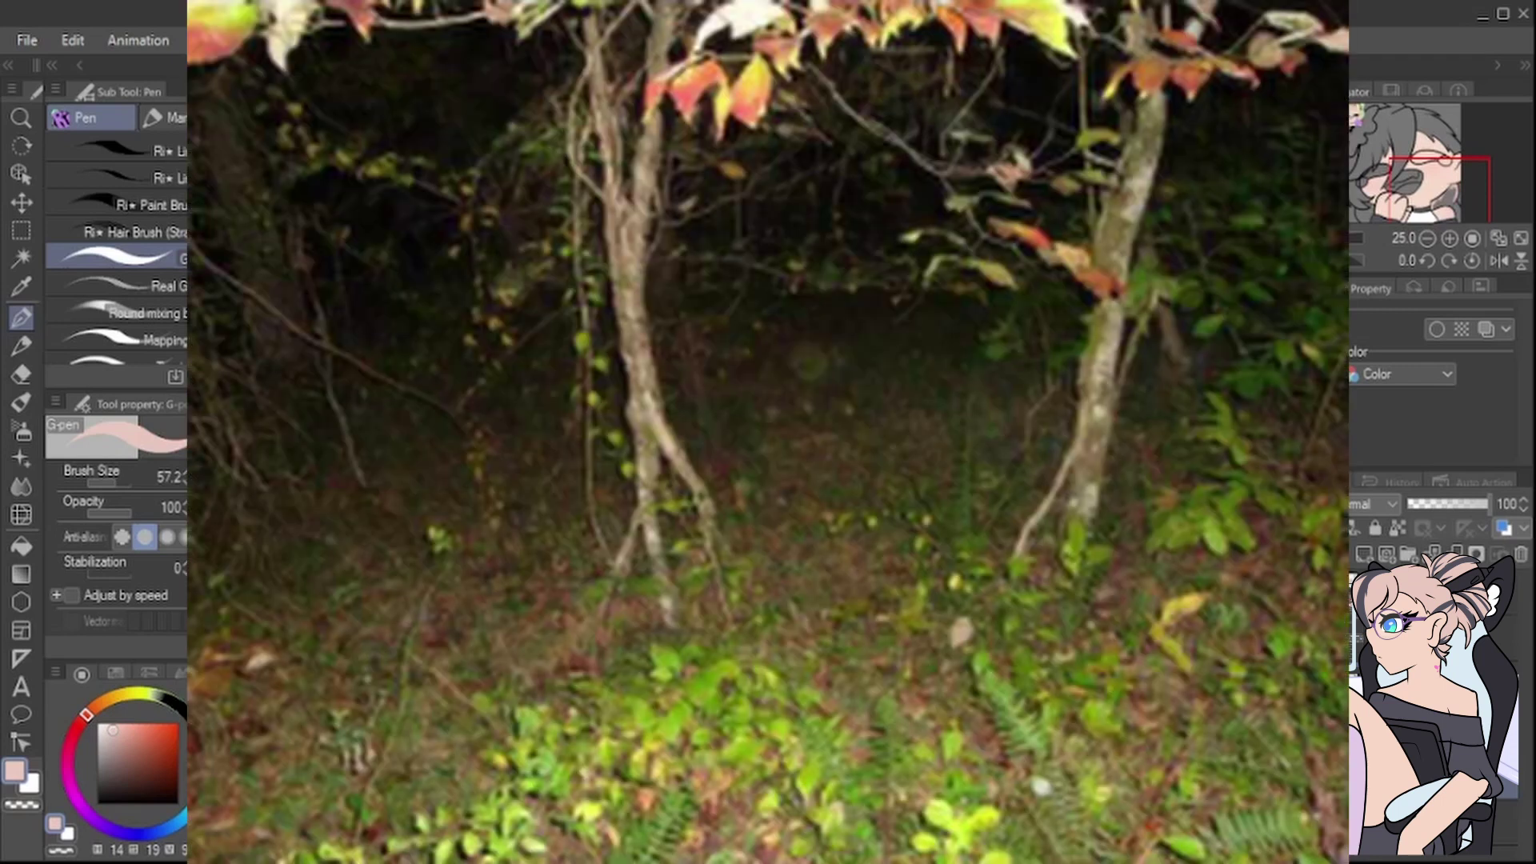
pyautogui.hscroll(-5, 769, 432)
pyautogui.moveTo(500, 578)
pyautogui.mouseDown()
pyautogui.moveTo(432, 552)
pyautogui.moveTo(457, 533)
pyautogui.mouseUp()
pyautogui.moveTo(412, 599); pyautogui.dragTo(304, 511)
pyautogui.moveTo(304, 510)
pyautogui.mouseDown()
pyautogui.moveTo(342, 562)
pyautogui.moveTo(293, 512)
pyautogui.moveTo(296, 554)
pyautogui.mouseUp()
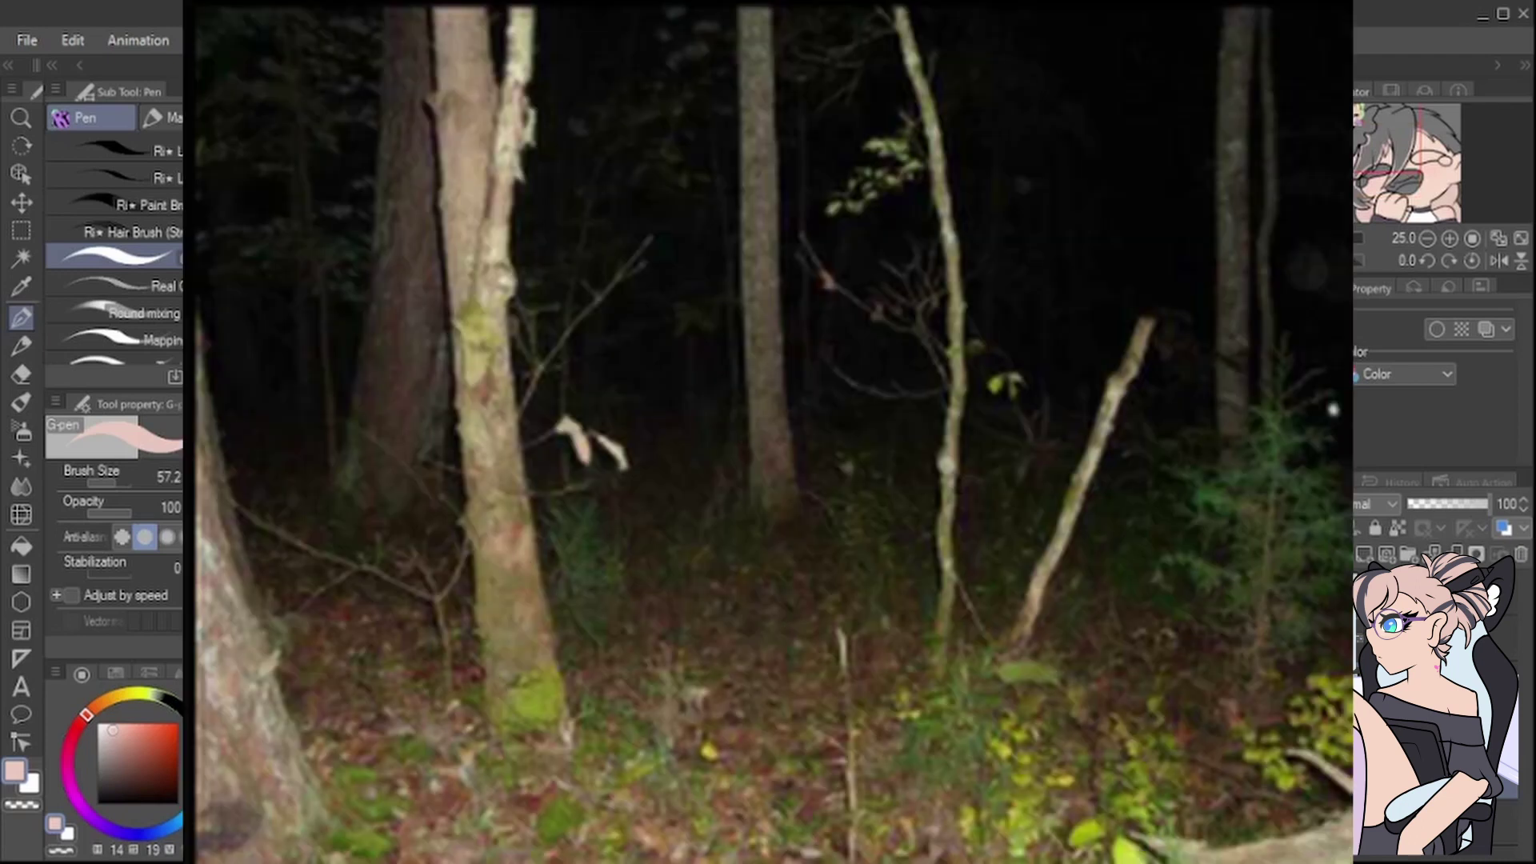
pyautogui.hscroll(3, 768, 432)
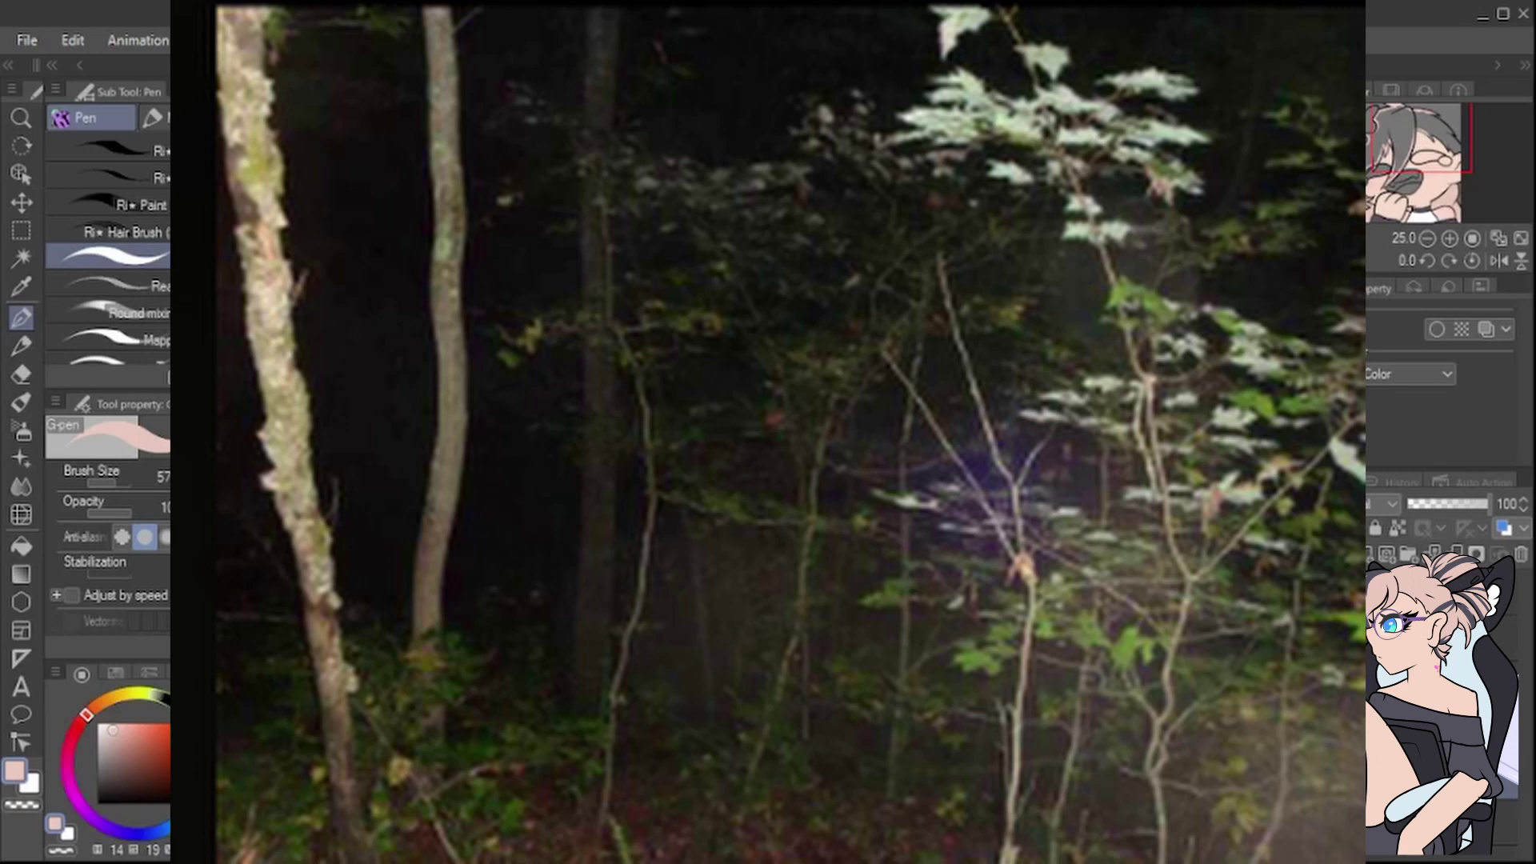
# Step: Fill the outlined hair with the pale pink colour
pyautogui.press('e')
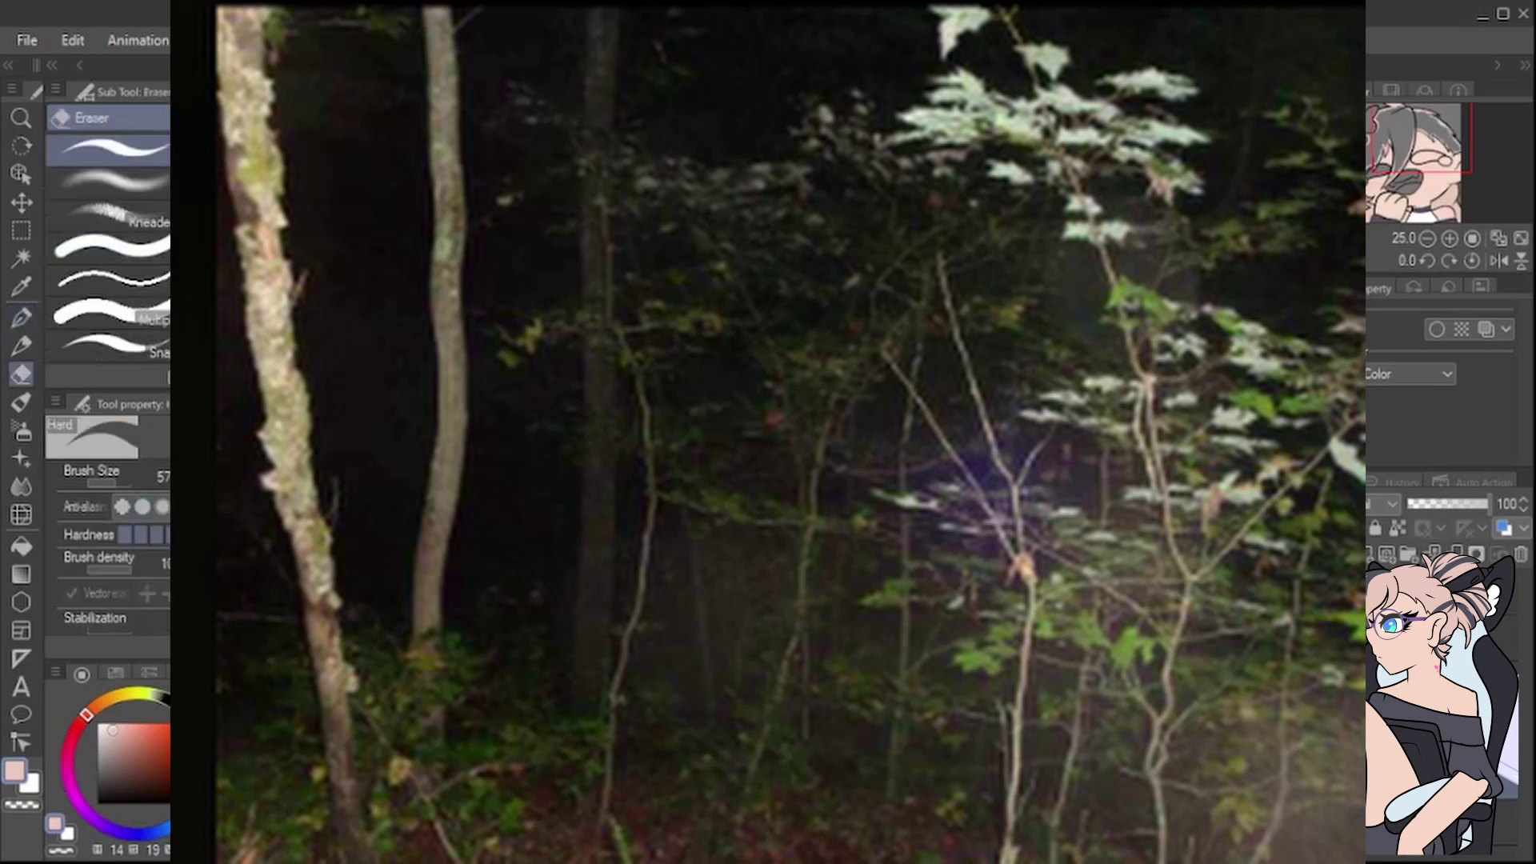
pyautogui.press('g')
pyautogui.click(720, 368)
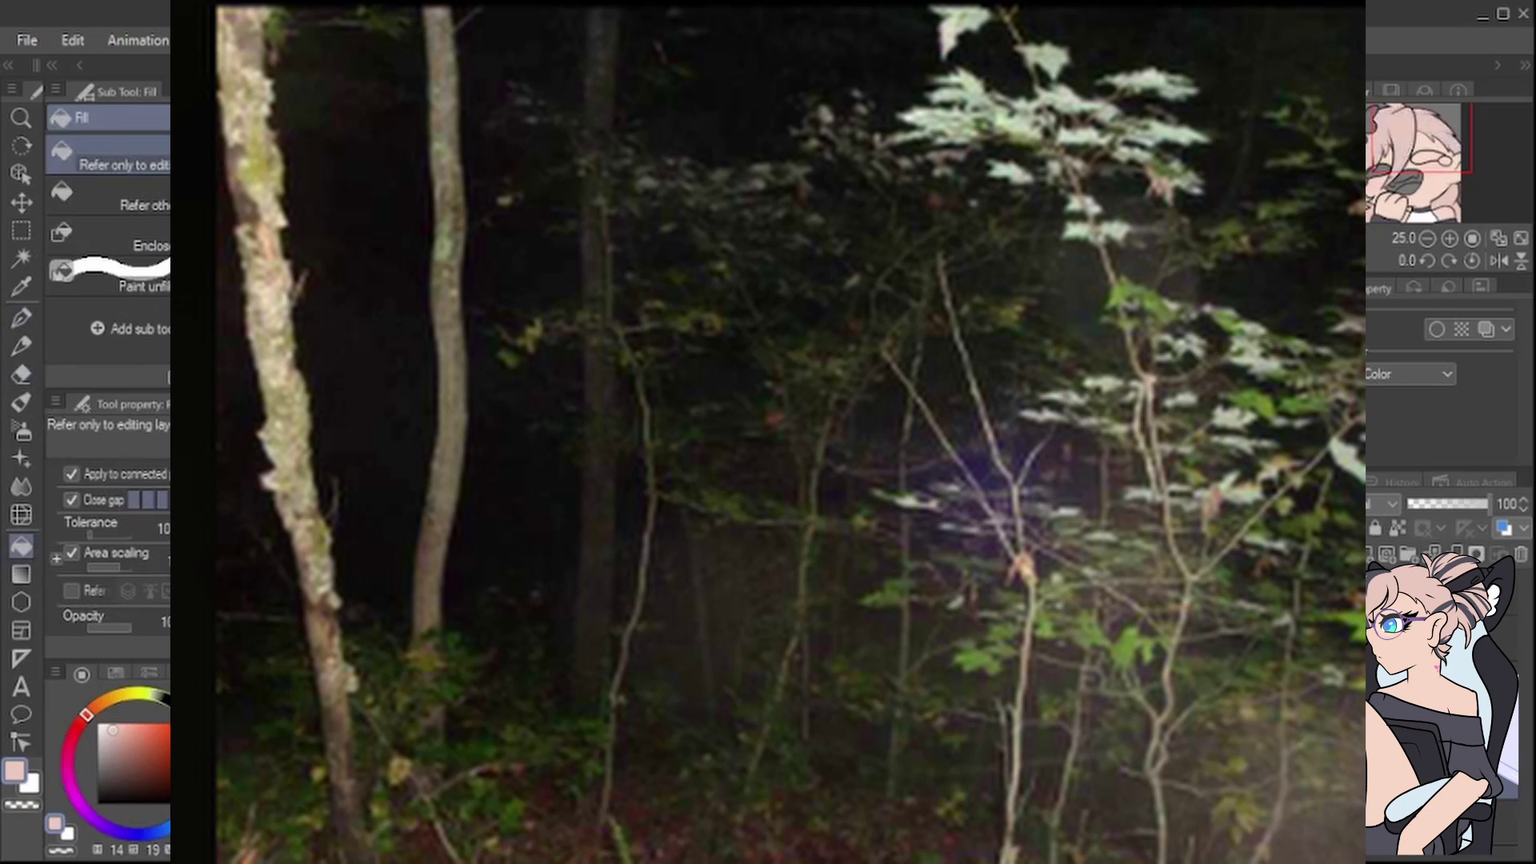
pyautogui.scroll(-4, 720, 400)
pyautogui.scroll(2, 720, 401)
pyautogui.click(22, 318)
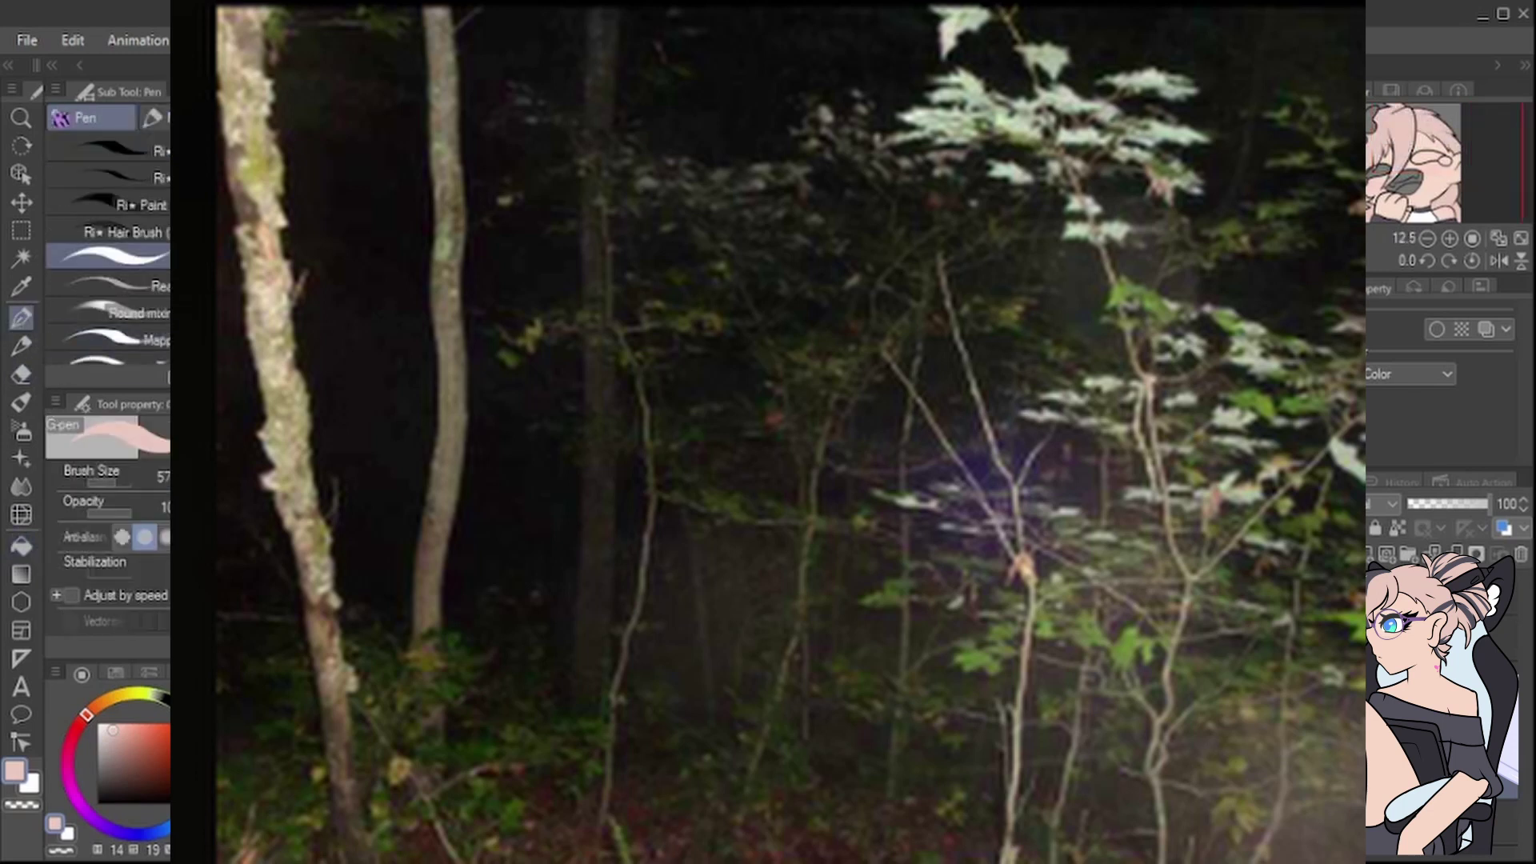
# Step: Sample the dark purple for the G-pen and add a new layer clipped to the hair colour for the streaks
pyautogui.click(22, 286)
pyautogui.click(720, 400)
pyautogui.click(1456, 593)
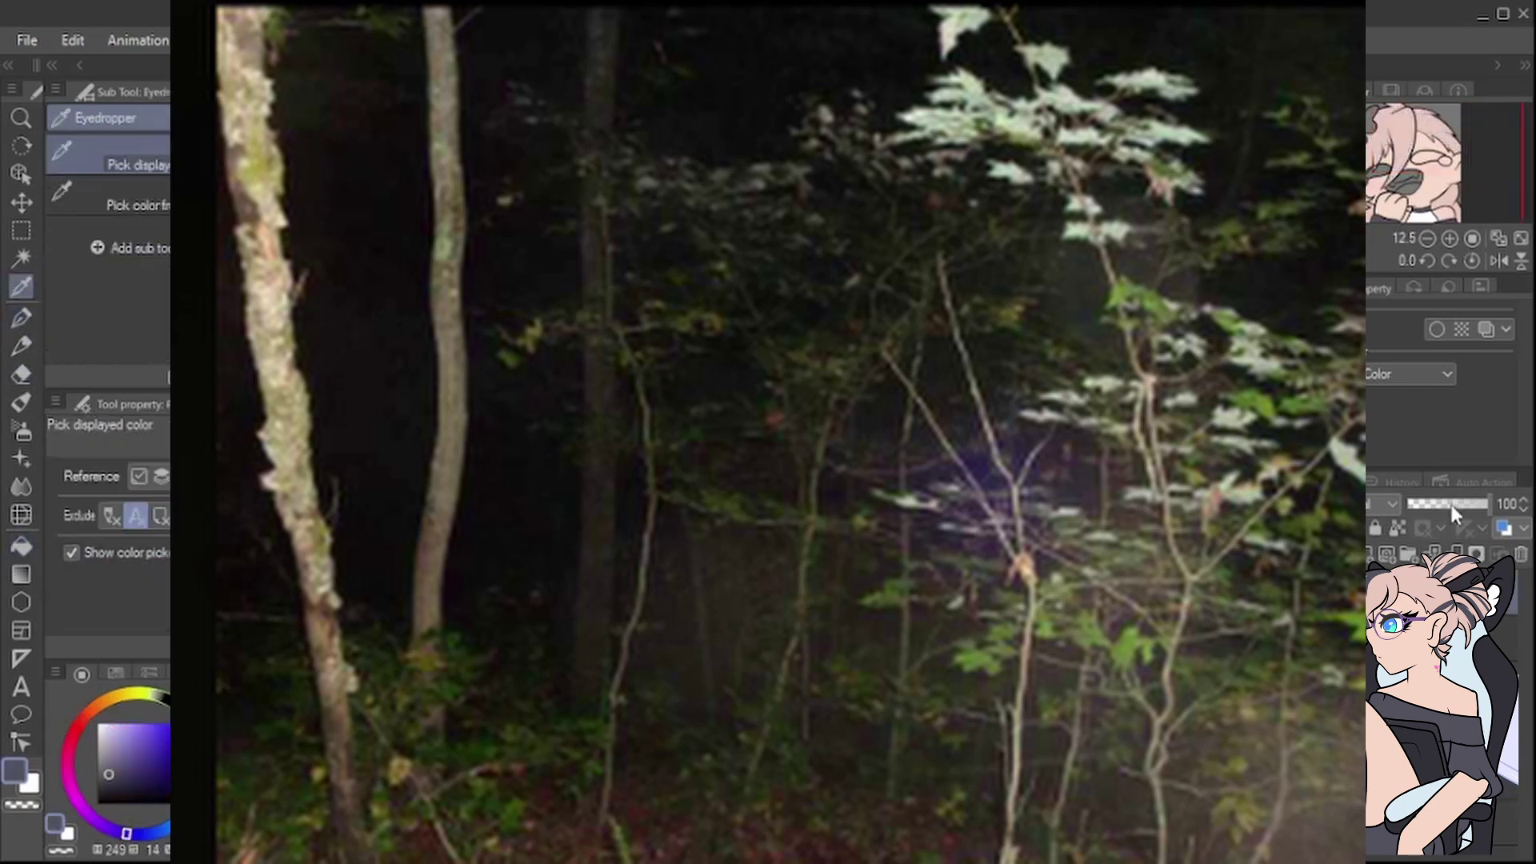
pyautogui.moveTo(1457, 506); pyautogui.dragTo(1404, 506)
pyautogui.click(21, 318)
pyautogui.click(1424, 776)
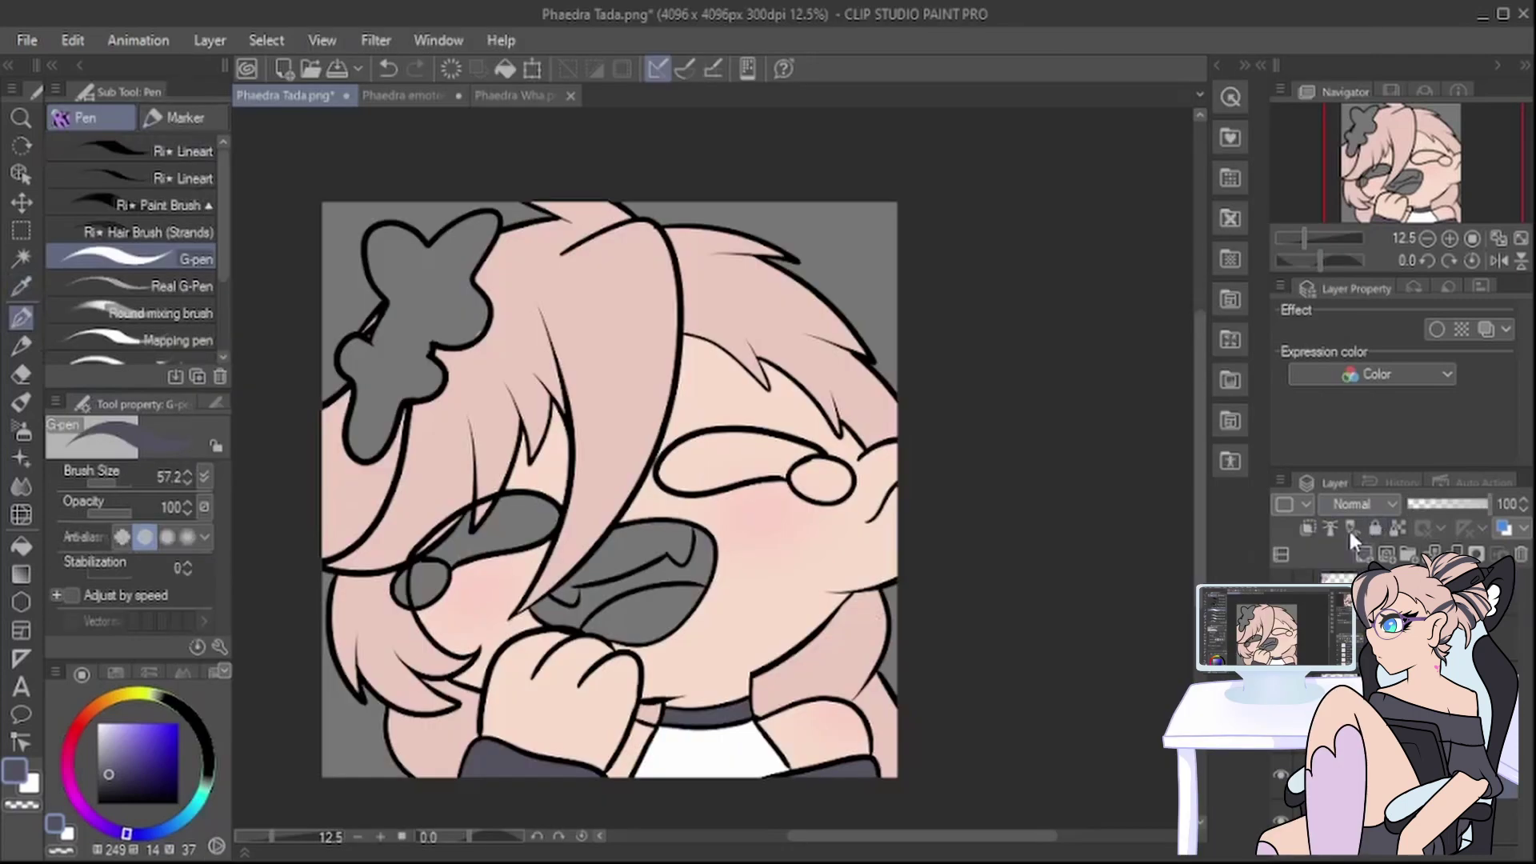
pyautogui.click(1365, 554)
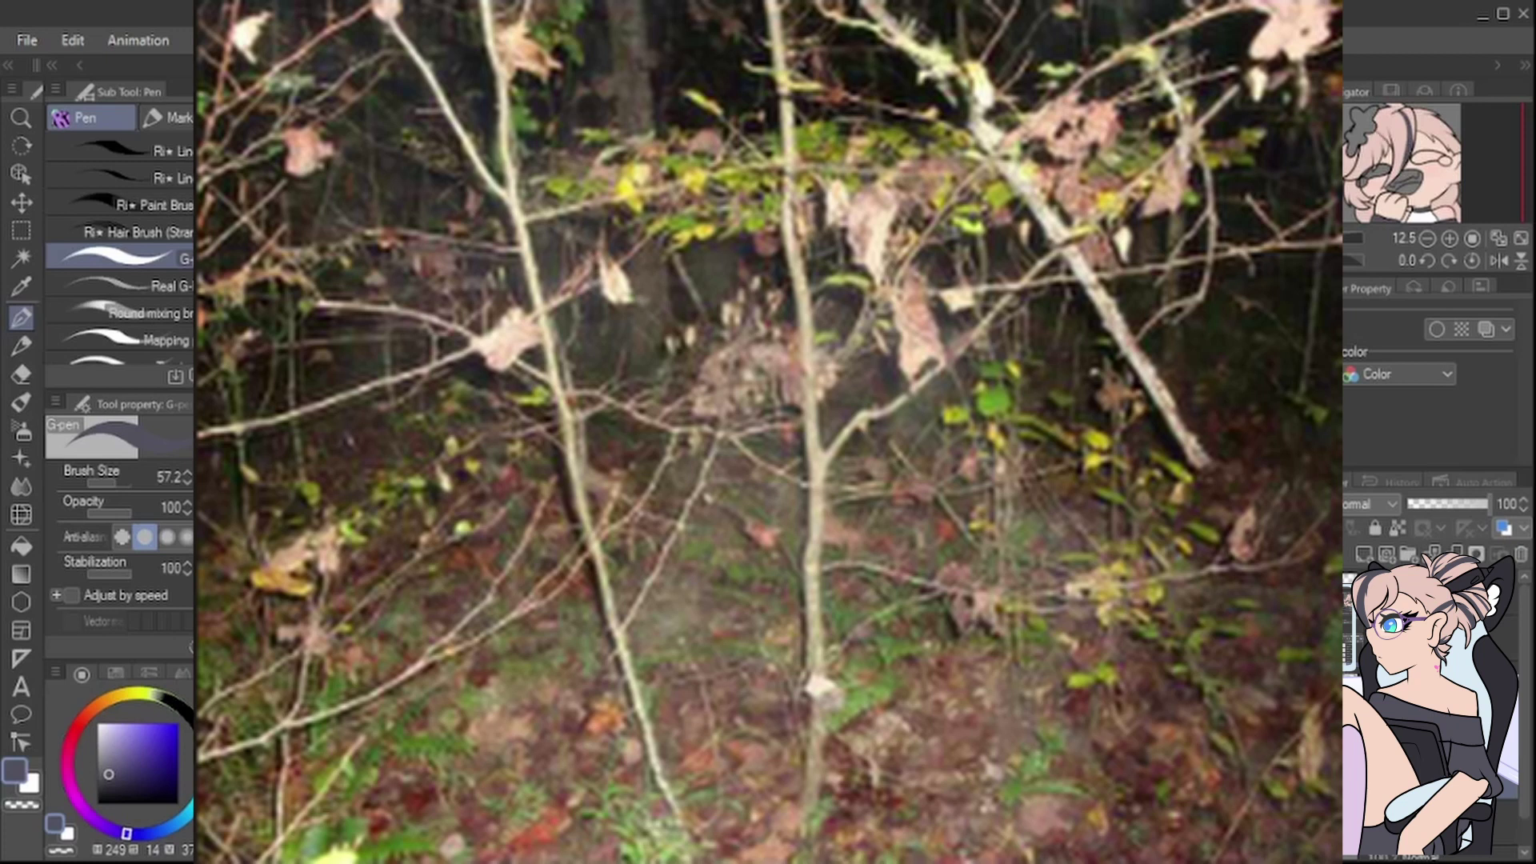
# Step: Paint the dark purple hair section beside the bow, the streak through the long front bang and thin stripes in the lower side lock
pyautogui.moveTo(122, 573); pyautogui.dragTo(84, 574)
pyautogui.moveTo(480, 518)
pyautogui.mouseDown()
pyautogui.moveTo(525, 413)
pyautogui.moveTo(532, 451)
pyautogui.moveTo(541, 406)
pyautogui.moveTo(496, 352)
pyautogui.moveTo(545, 419)
pyautogui.moveTo(509, 427)
pyautogui.moveTo(481, 507)
pyautogui.moveTo(502, 392)
pyautogui.mouseUp()
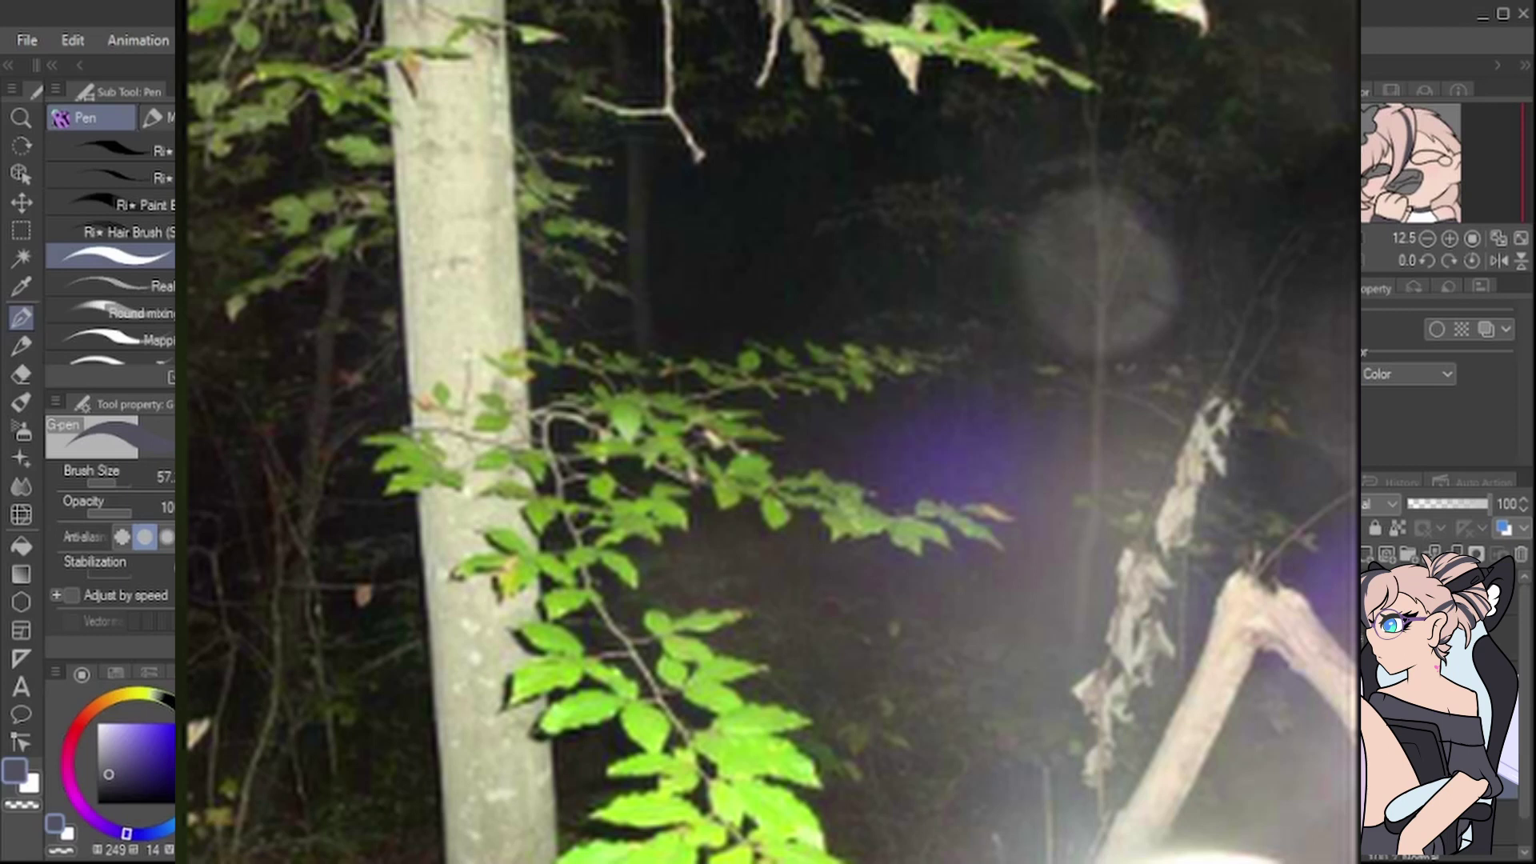
pyautogui.click(128, 573)
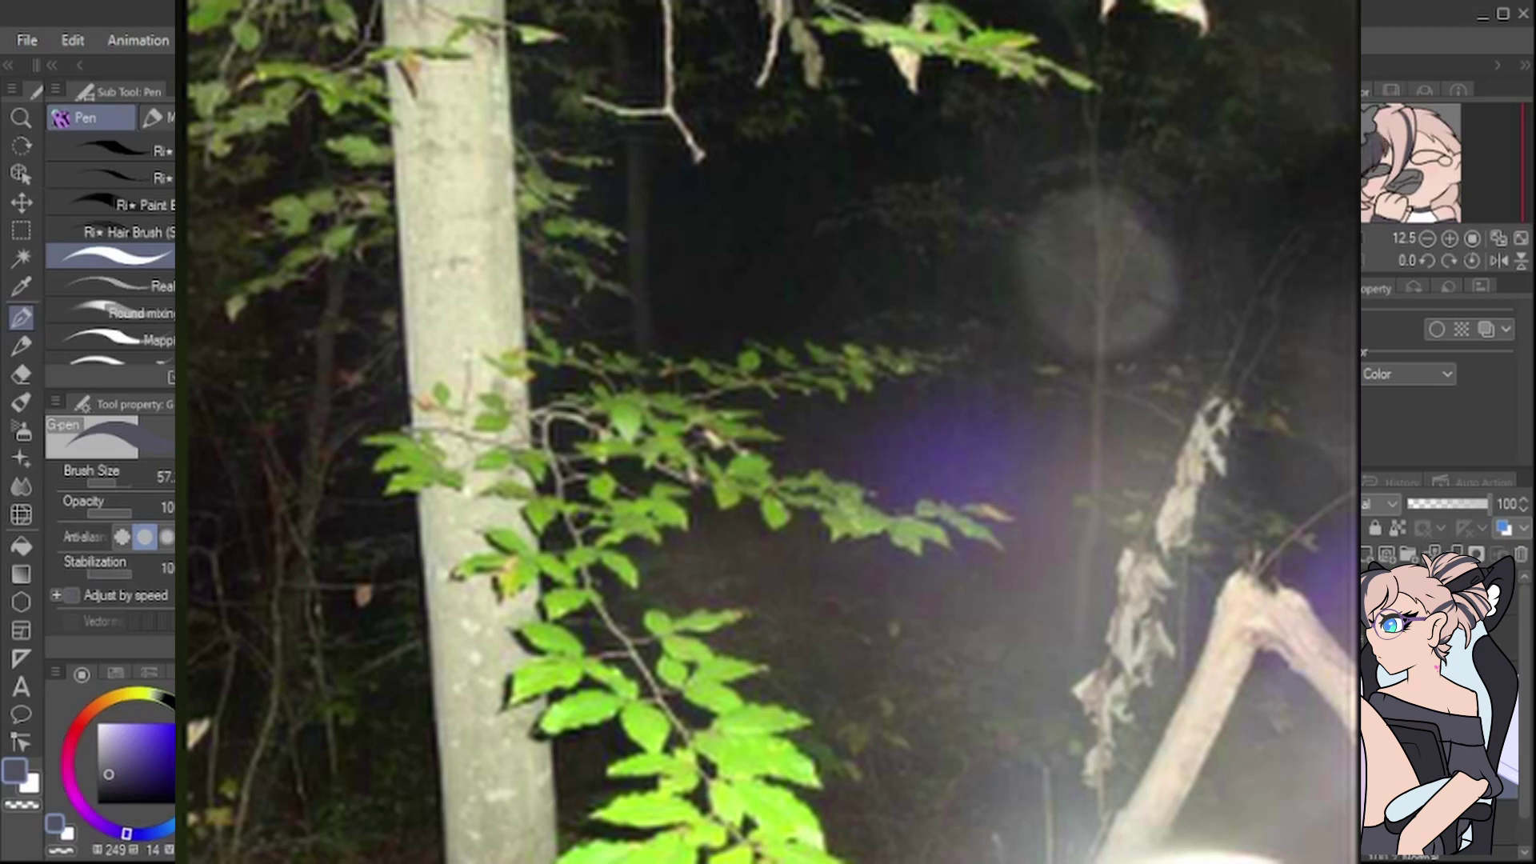
pyautogui.moveTo(366, 570)
pyautogui.mouseDown()
pyautogui.moveTo(384, 644)
pyautogui.moveTo(454, 710)
pyautogui.moveTo(360, 532)
pyautogui.mouseUp()
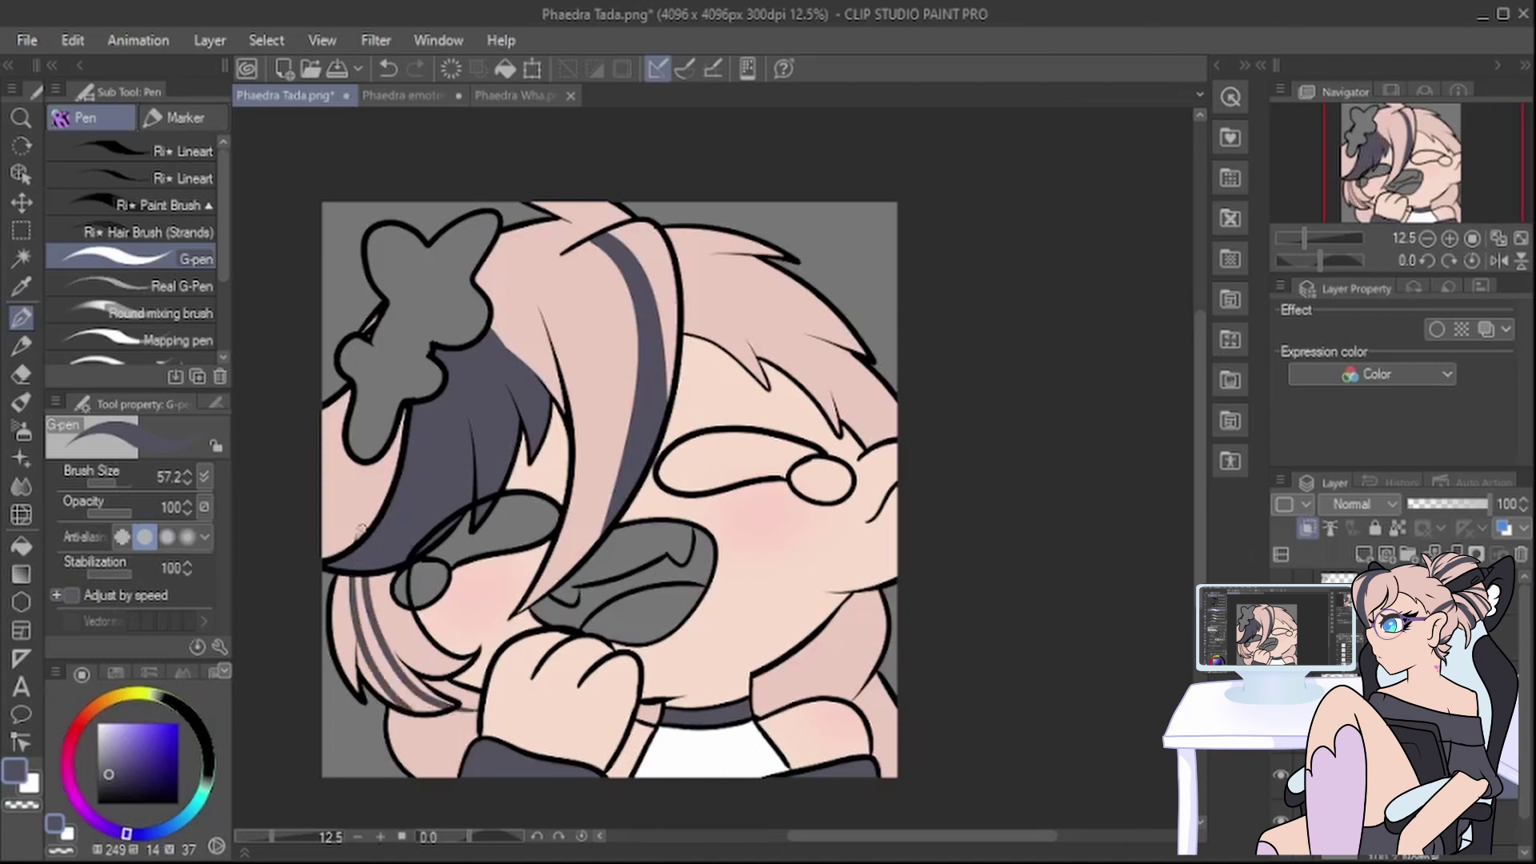
# Step: Set the G-pen brush size to 84 and thicken the dark purple streak in the lower side lock
pyautogui.click(90, 482)
pyautogui.moveTo(95, 482); pyautogui.dragTo(111, 483)
pyautogui.click(117, 482)
pyautogui.click(186, 481)
pyautogui.moveTo(184, 477); pyautogui.dragTo(177, 478)
pyautogui.moveTo(352, 565); pyautogui.dragTo(407, 701)
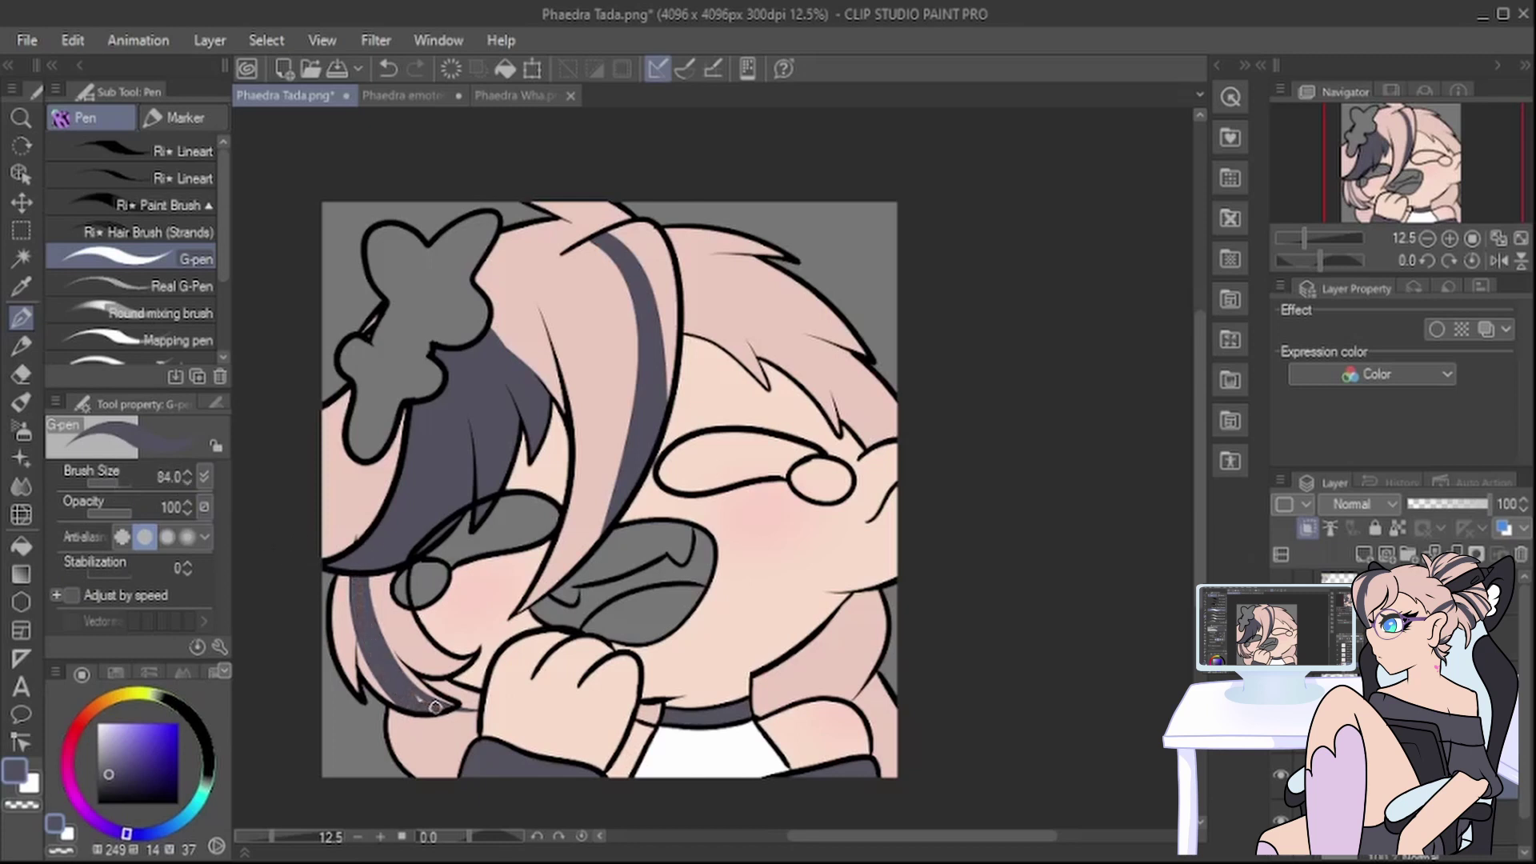
pyautogui.press('e')
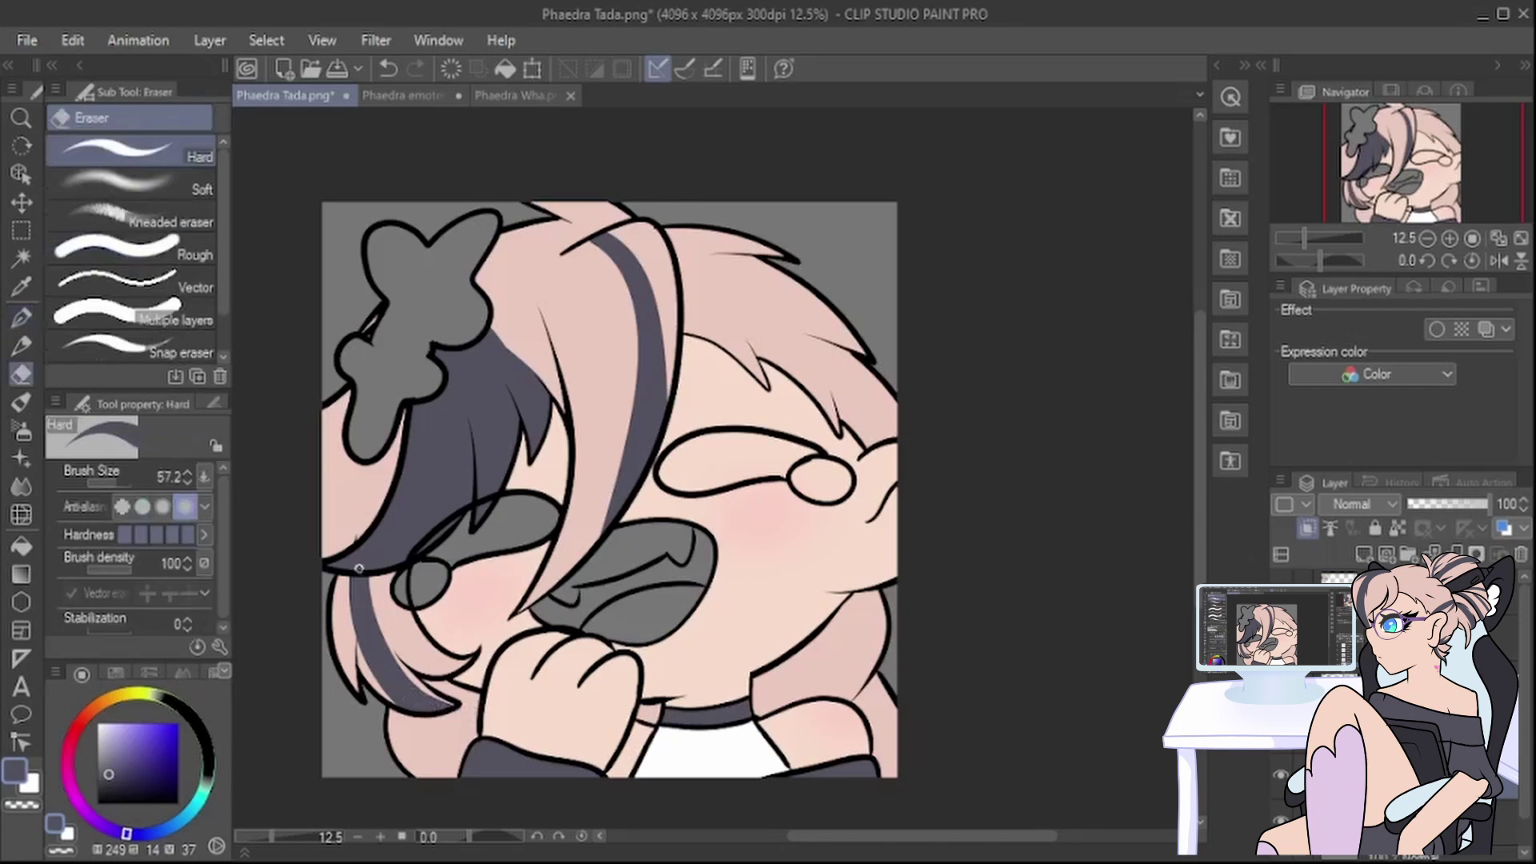
# Step: Paint dark purple streaks into the hair below the side lock and the hair sections behind the neck and shoulder
pyautogui.press('p')
pyautogui.moveTo(383, 728)
pyautogui.mouseDown()
pyautogui.moveTo(460, 768)
pyautogui.moveTo(448, 778)
pyautogui.moveTo(456, 749)
pyautogui.mouseUp()
pyautogui.moveTo(882, 609)
pyautogui.mouseDown()
pyautogui.moveTo(855, 702)
pyautogui.moveTo(837, 696)
pyautogui.mouseUp()
pyautogui.moveTo(876, 600)
pyautogui.mouseDown()
pyautogui.moveTo(821, 668)
pyautogui.moveTo(795, 655)
pyautogui.moveTo(752, 723)
pyautogui.mouseUp()
pyautogui.moveTo(773, 662); pyautogui.dragTo(754, 696)
pyautogui.moveTo(649, 701)
pyautogui.mouseDown()
pyautogui.moveTo(655, 725)
pyautogui.moveTo(642, 723)
pyautogui.mouseUp()
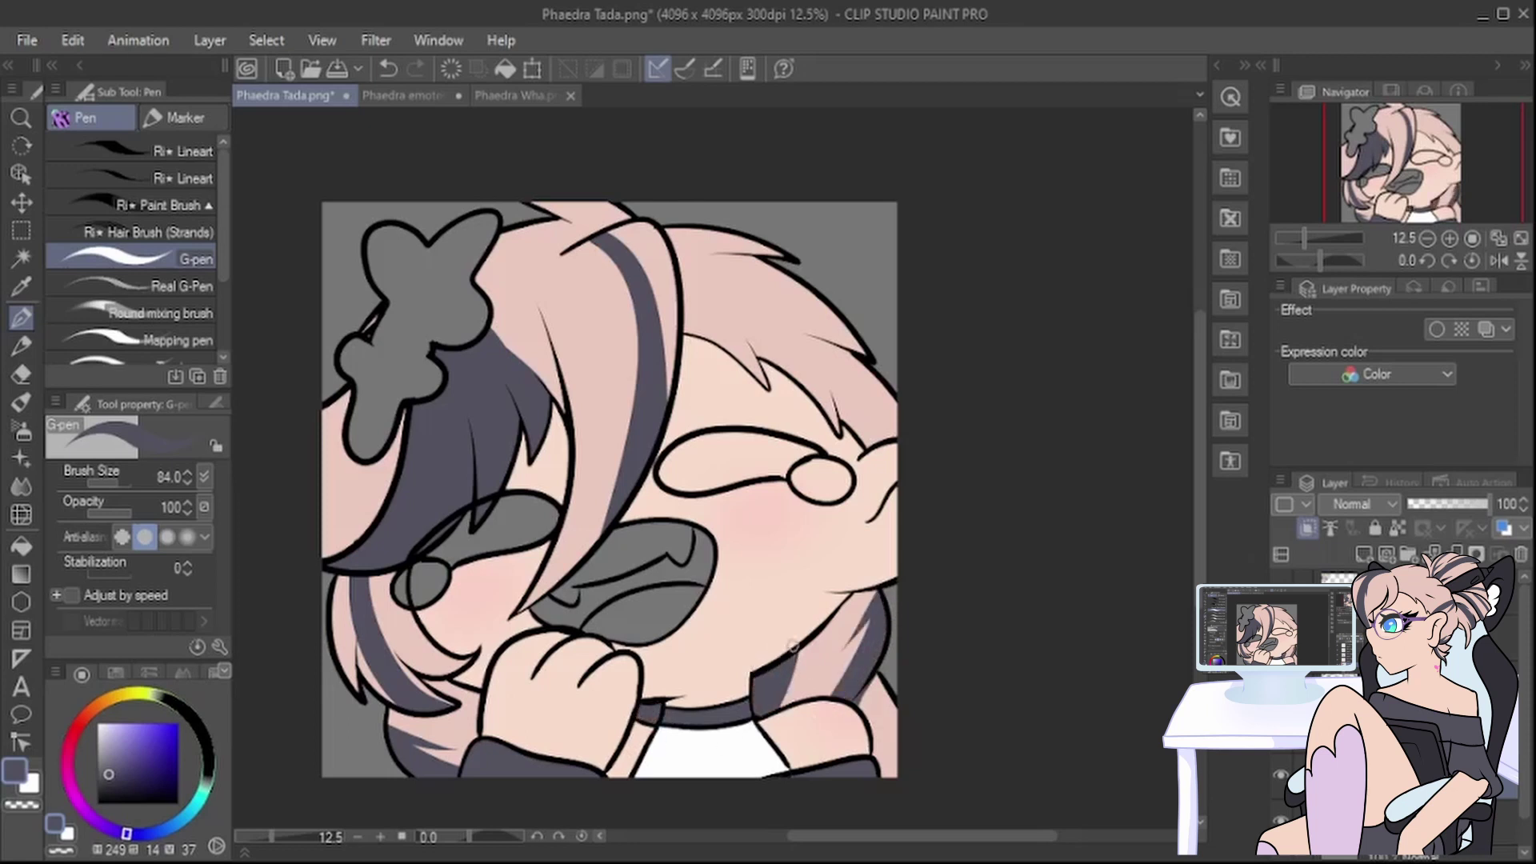
pyautogui.moveTo(794, 646); pyautogui.dragTo(799, 694)
pyautogui.moveTo(896, 711); pyautogui.dragTo(881, 777)
pyautogui.moveTo(900, 711)
pyautogui.mouseDown()
pyautogui.moveTo(878, 763)
pyautogui.moveTo(874, 727)
pyautogui.mouseUp()
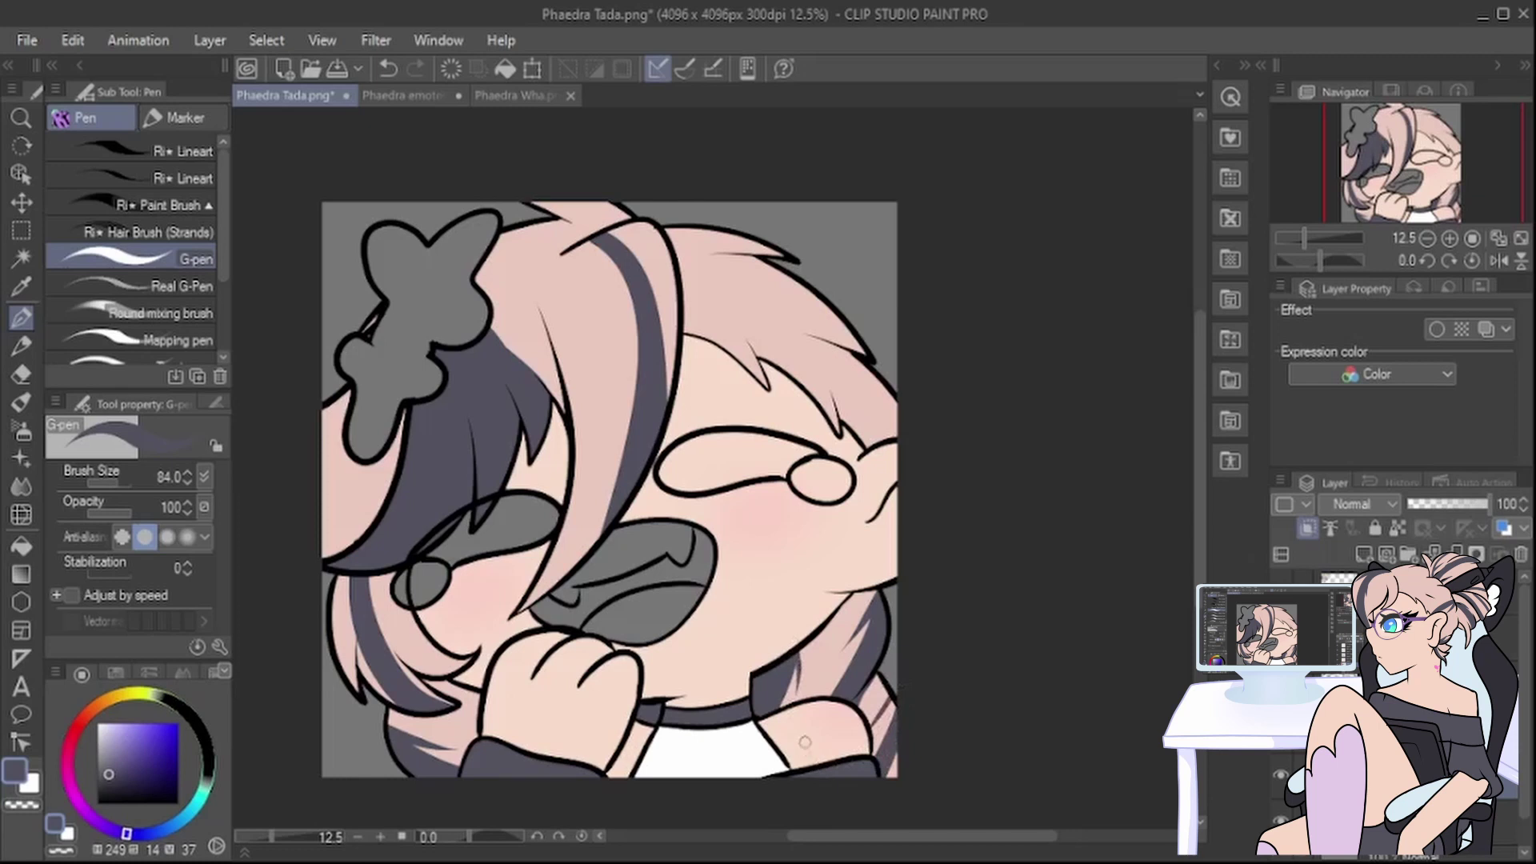
# Step: Sample the pale pink hair colour and shift it to a saturated pink for the bow
pyautogui.click(22, 287)
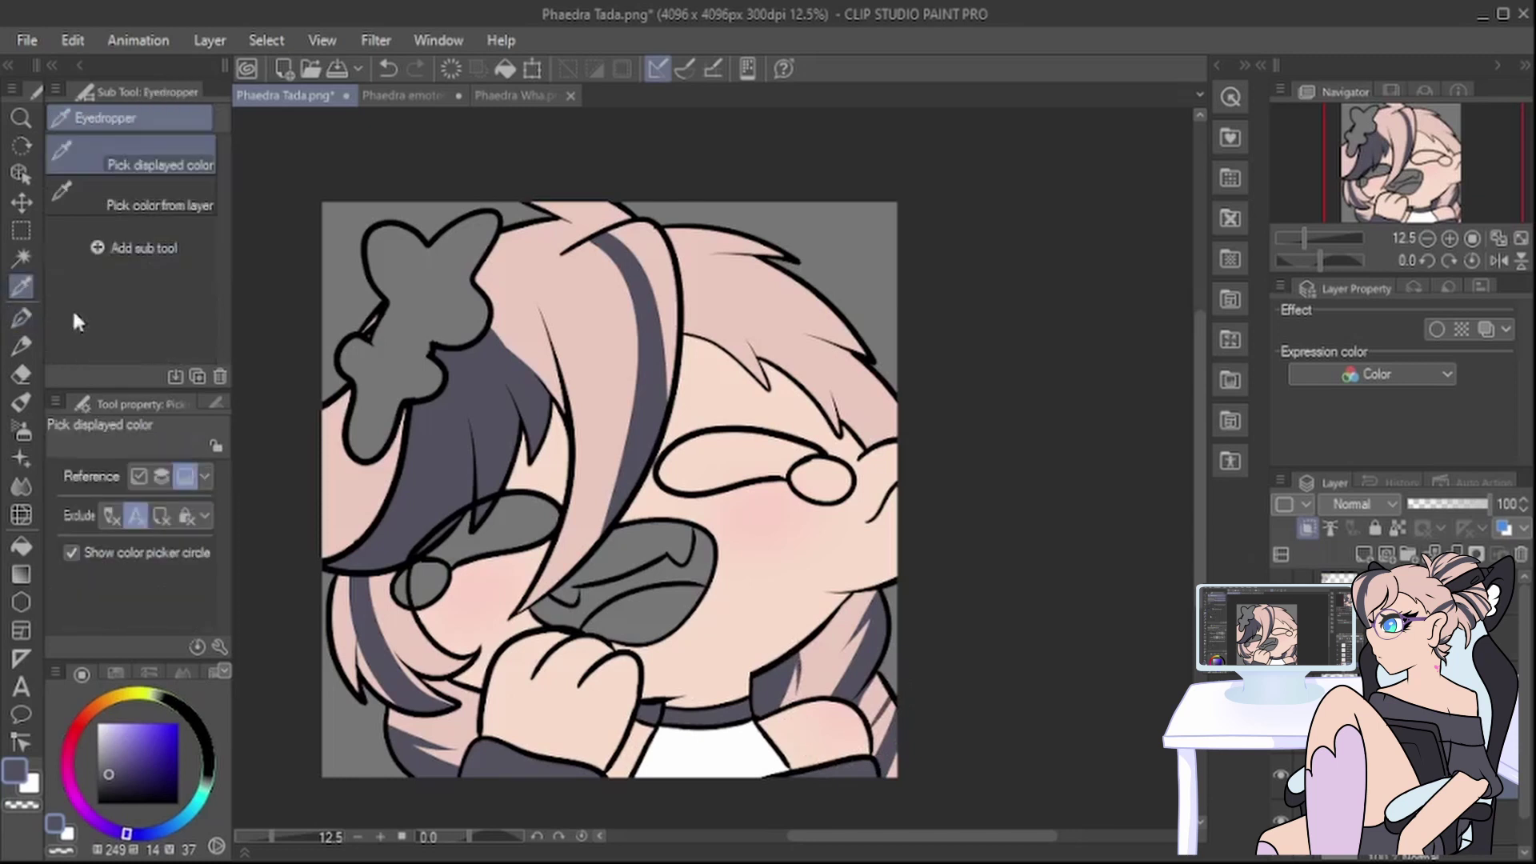
pyautogui.click(354, 483)
pyautogui.click(22, 319)
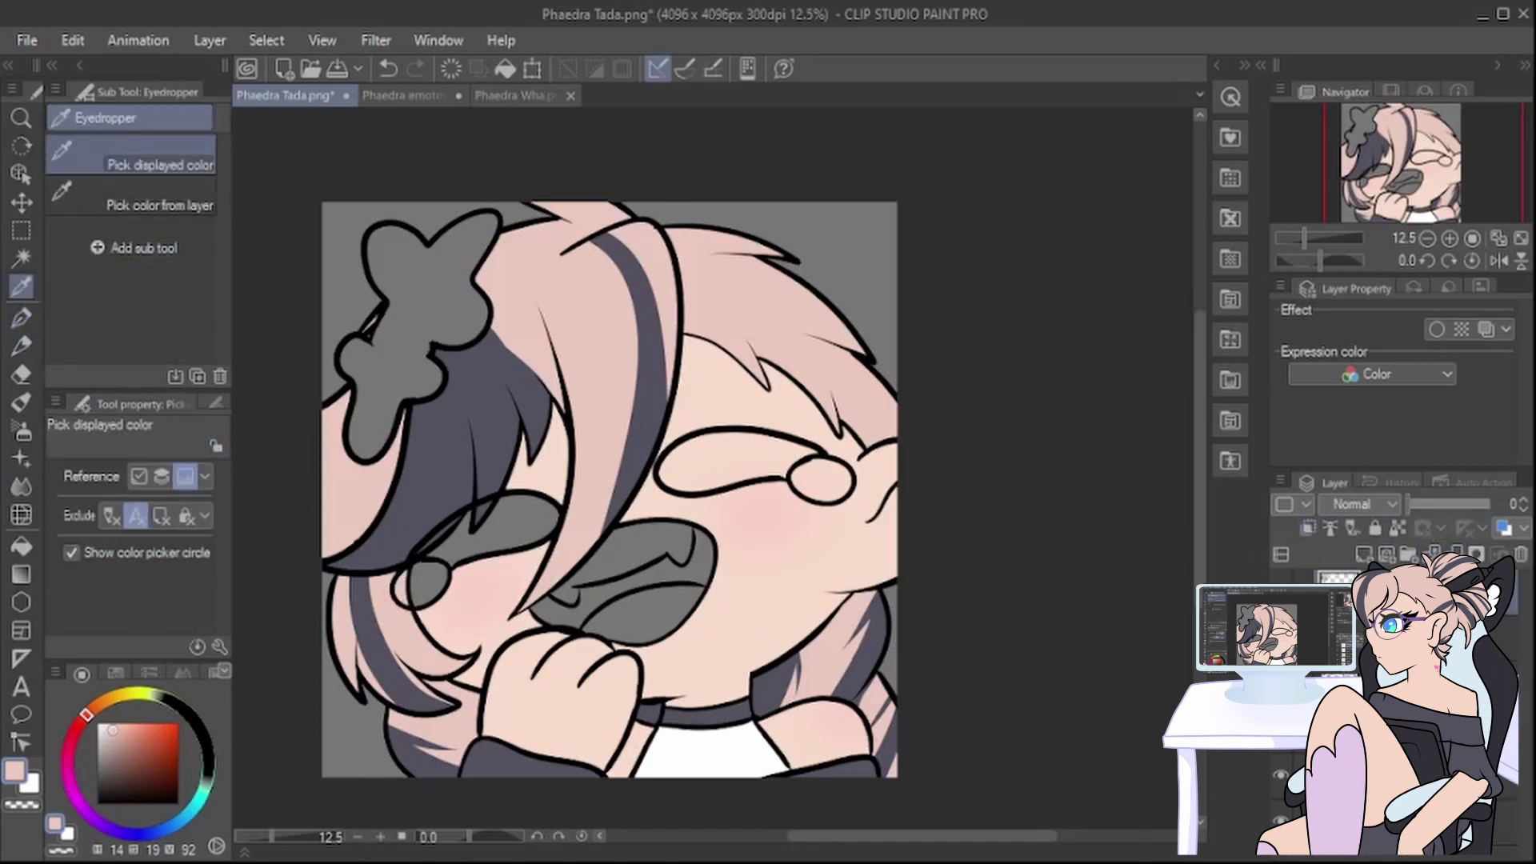
pyautogui.click(1455, 555)
pyautogui.click(77, 728)
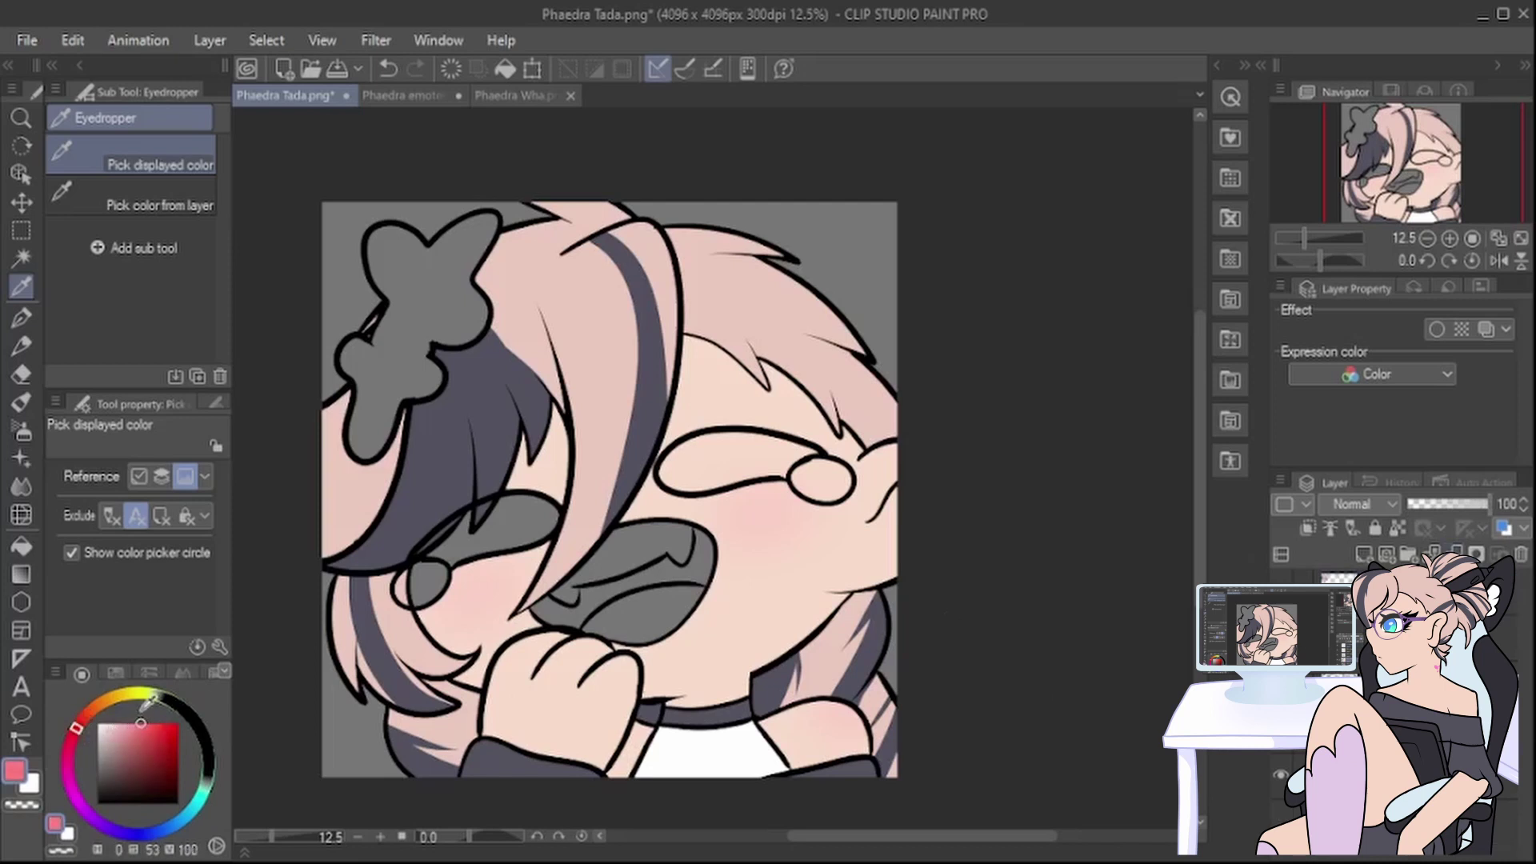
# Step: Outline the hair bow with the G-pen in pink (hue 330, saturation 52, value 100) and fill its interior
pyautogui.click(22, 317)
pyautogui.moveTo(364, 394); pyautogui.dragTo(356, 432)
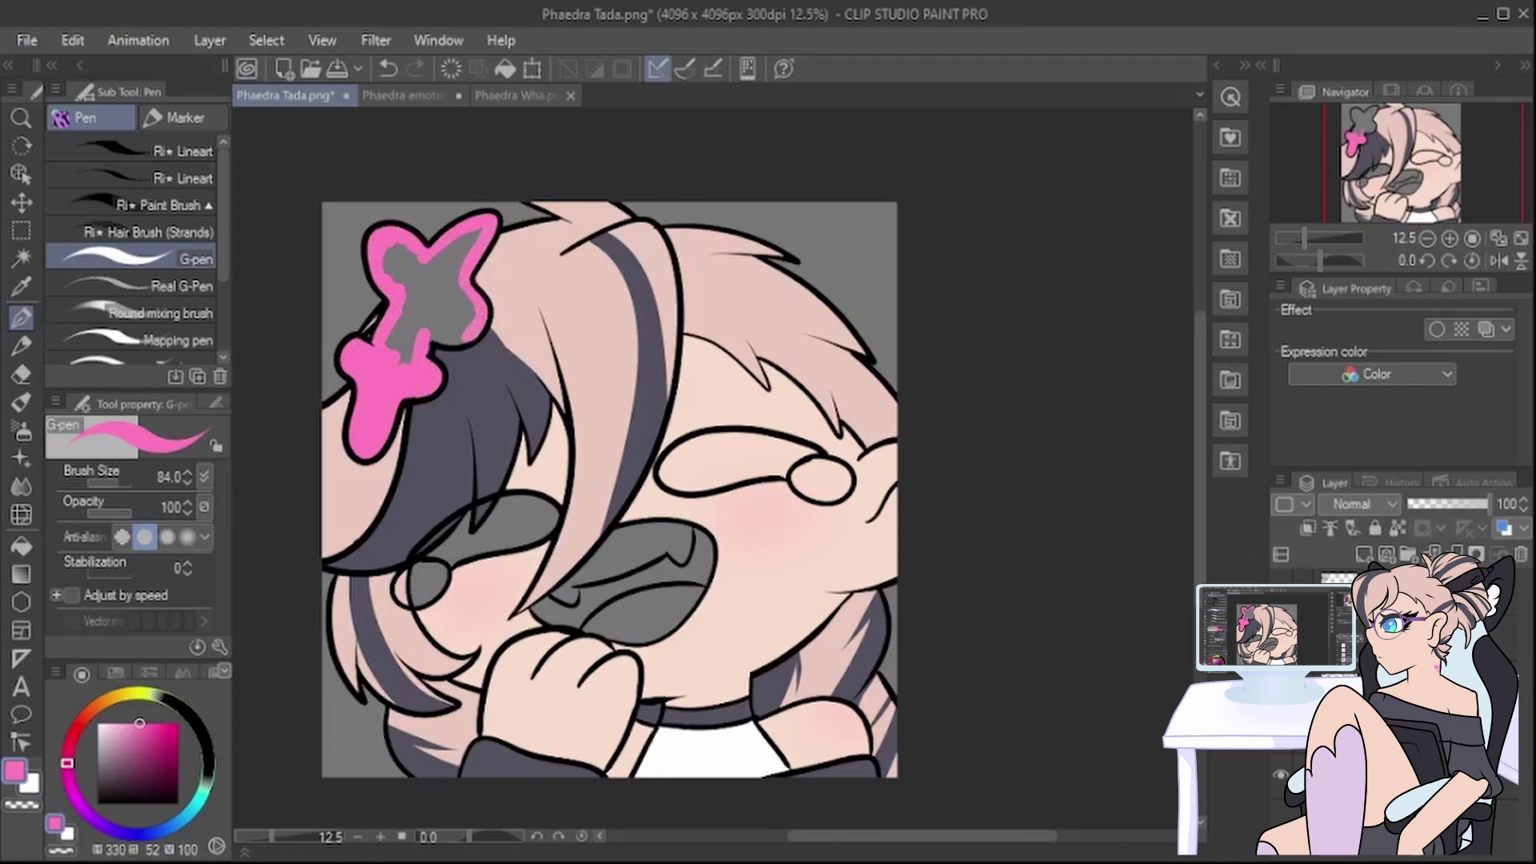
pyautogui.click(21, 554)
pyautogui.click(424, 296)
pyautogui.press('p')
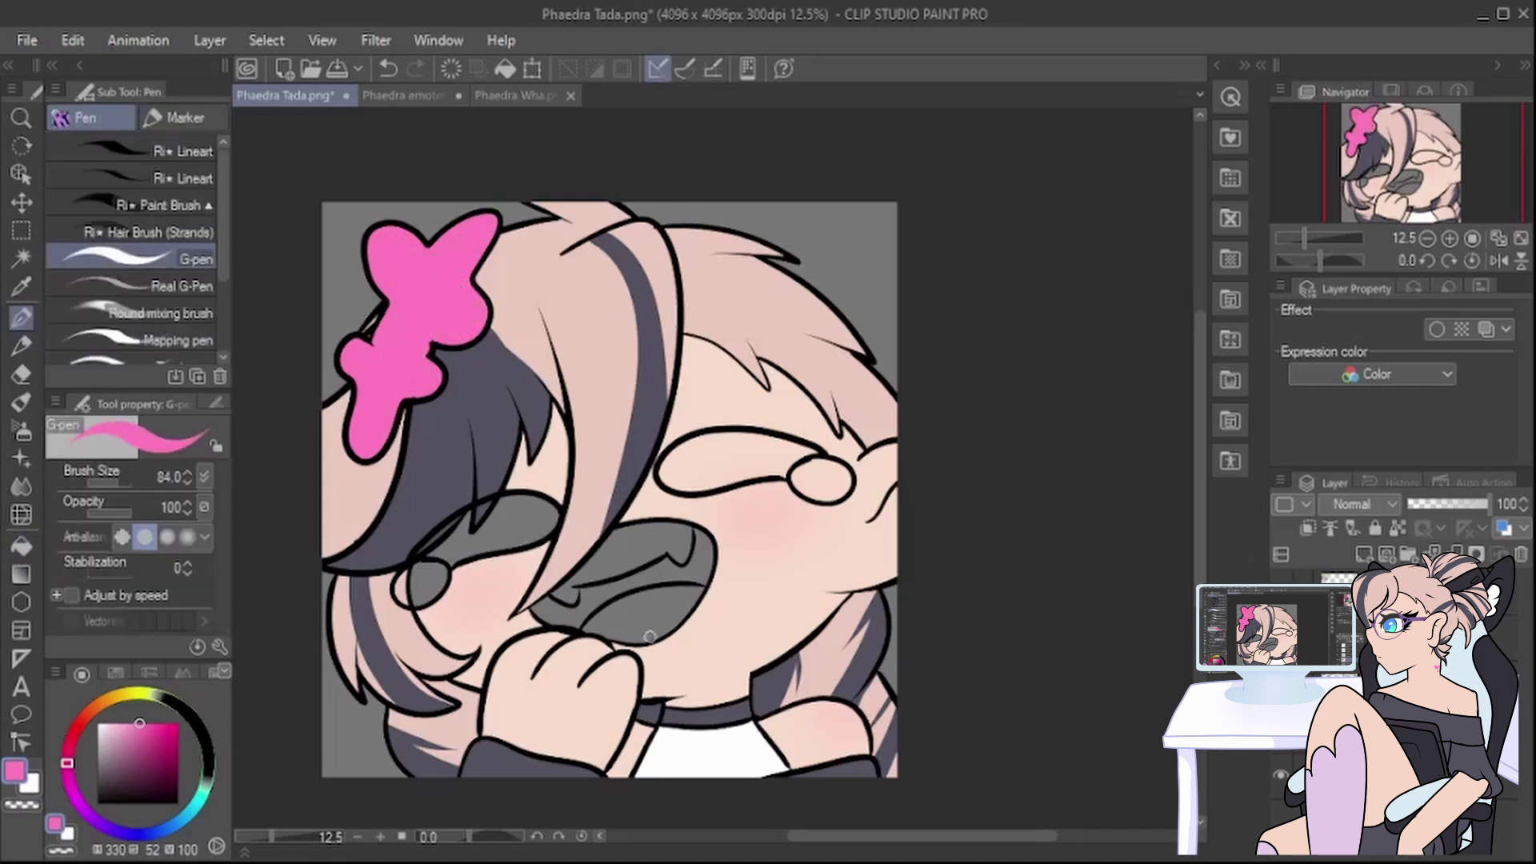
# Step: Show the small reference emote over the canvas corner and sample its light pink tongue colour
pyautogui.scroll(5, 649, 637)
pyautogui.click(1412, 592)
pyautogui.click(1281, 592)
pyautogui.moveTo(855, 837); pyautogui.dragTo(776, 837)
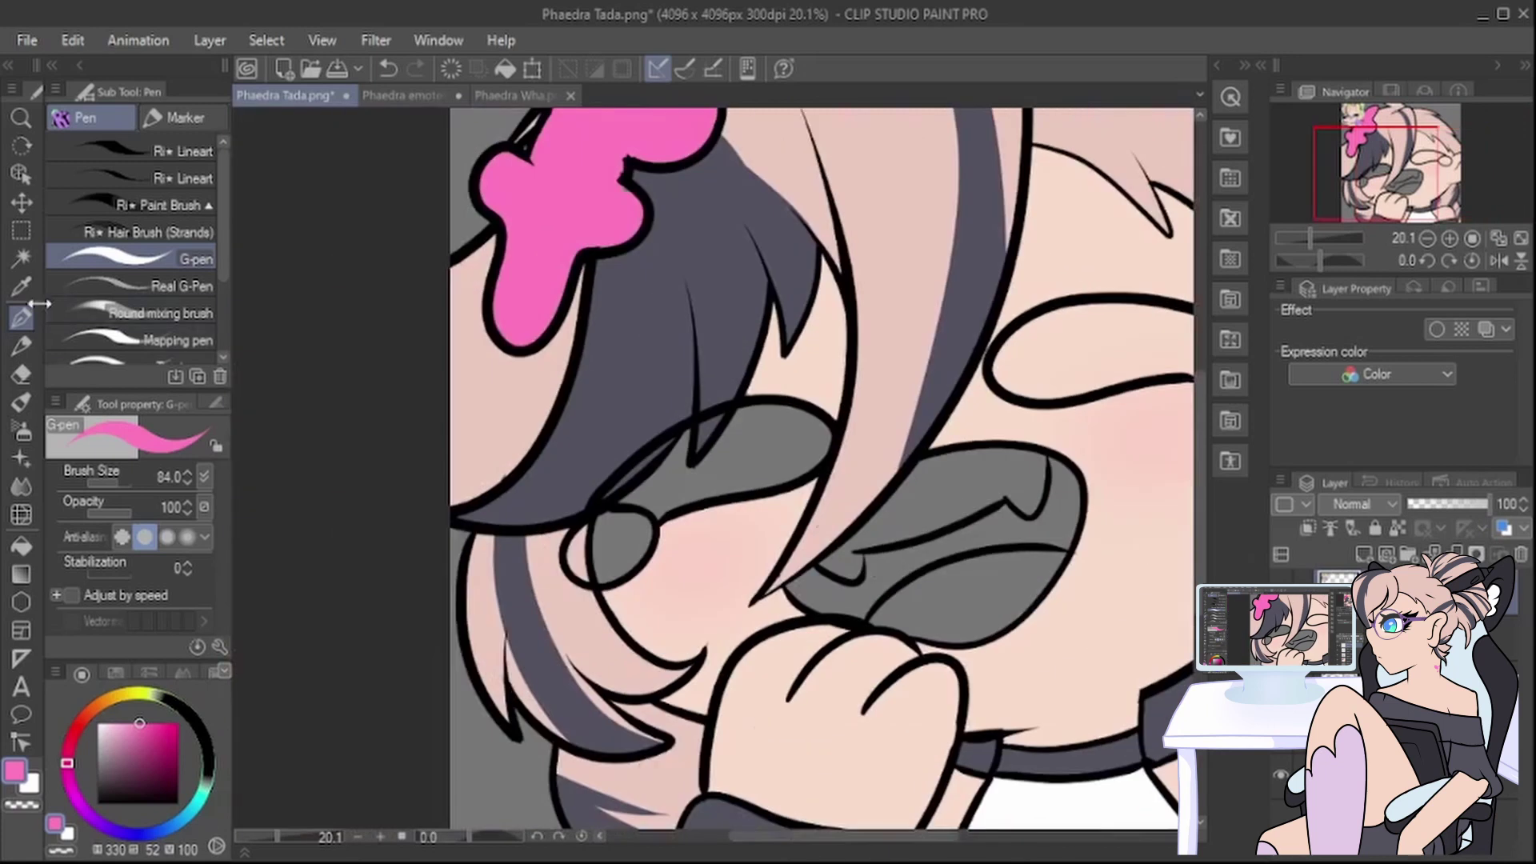
pyautogui.scroll(4, 649, 238)
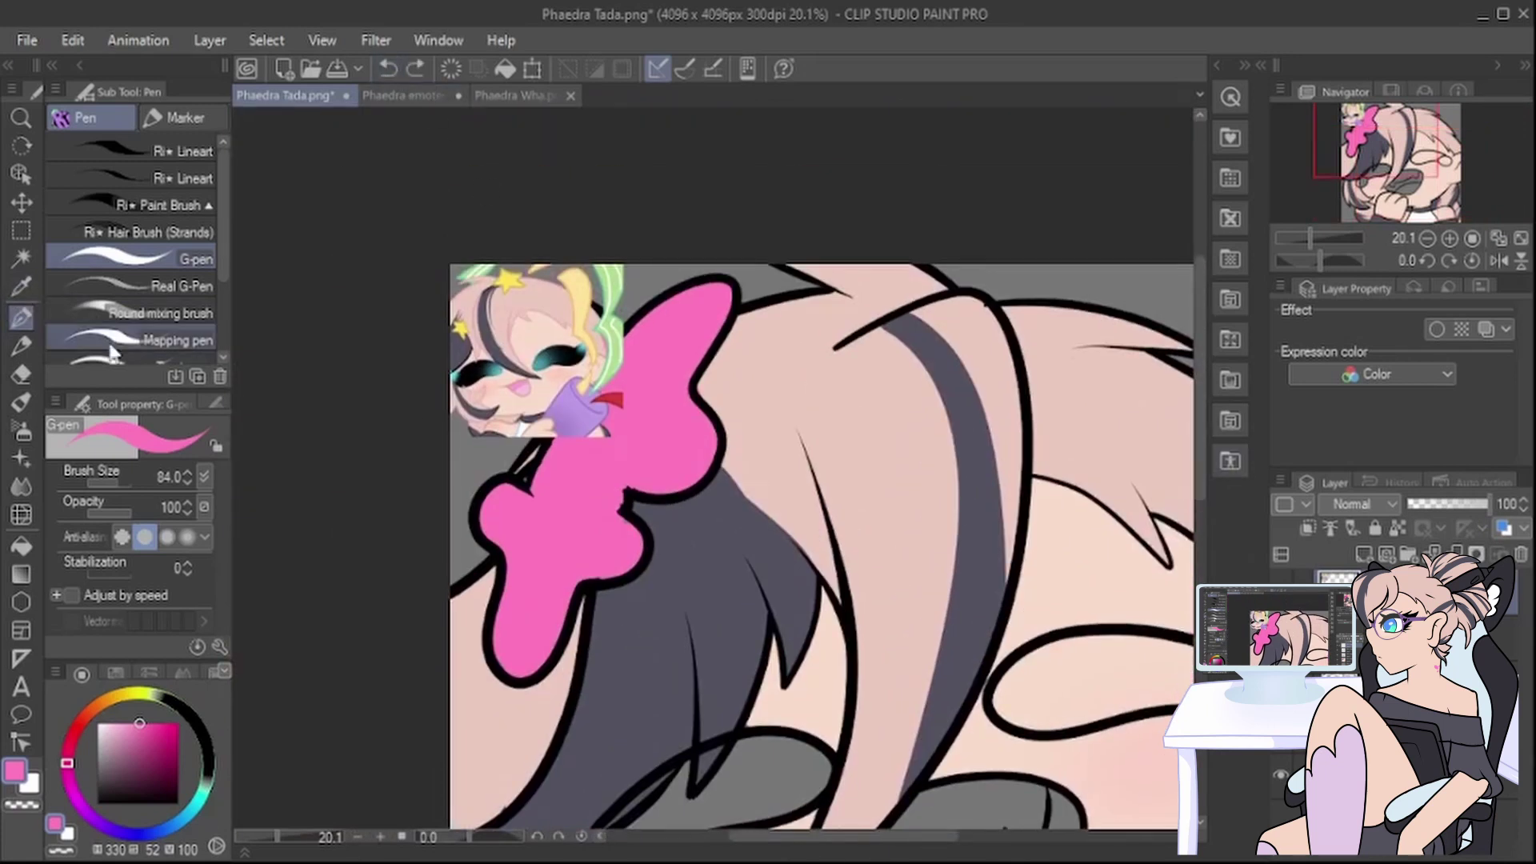
pyautogui.press('i')
pyautogui.scroll(-6, 524, 393)
pyautogui.scroll(9, 810, 762)
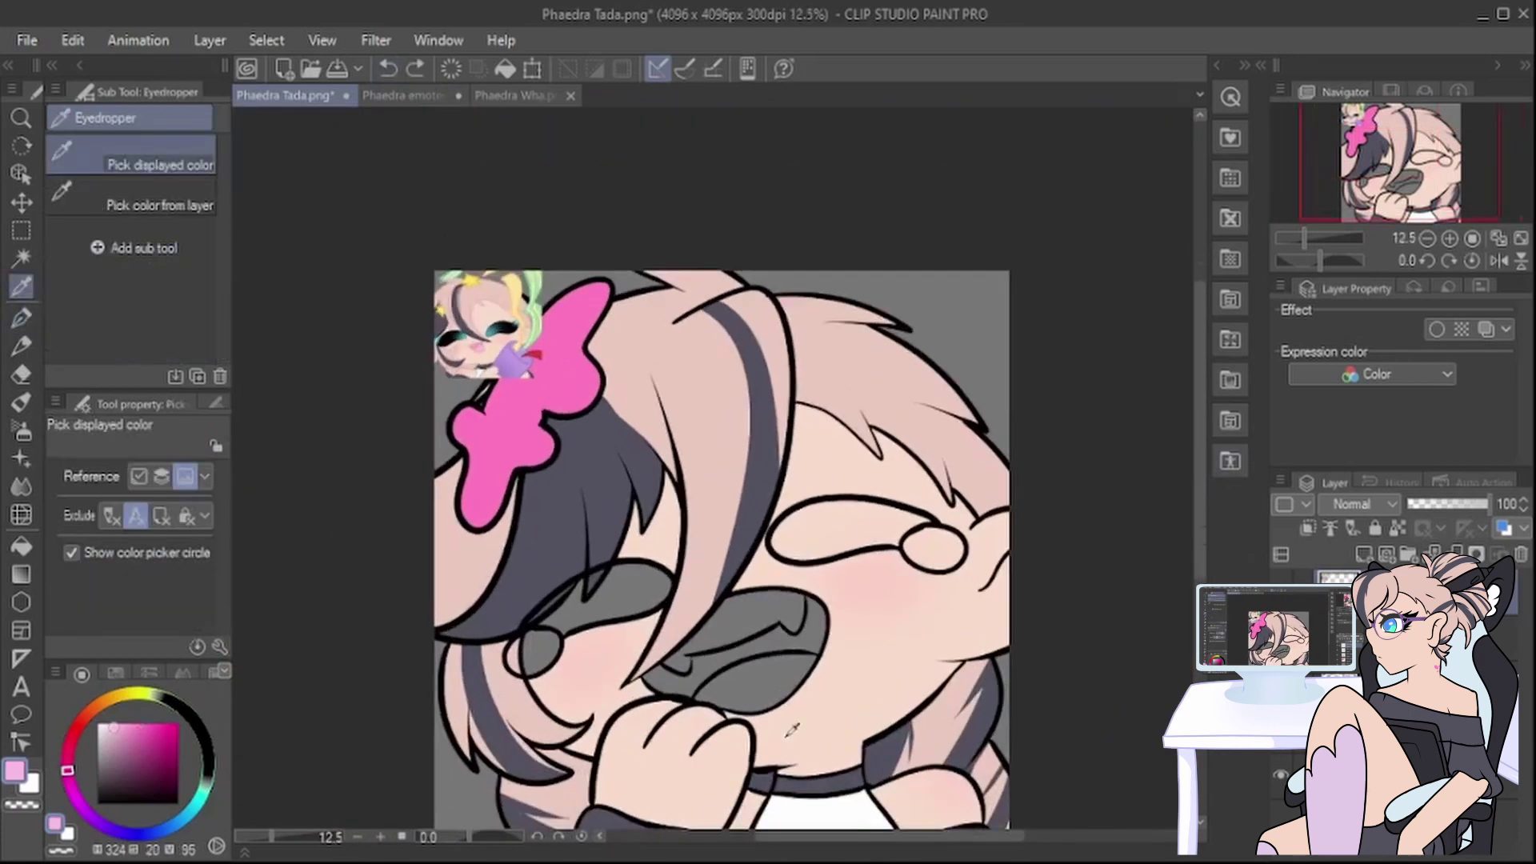
# Step: Paint the tongue light pink and the upper teeth and fangs white with the G-pen
pyautogui.click(22, 319)
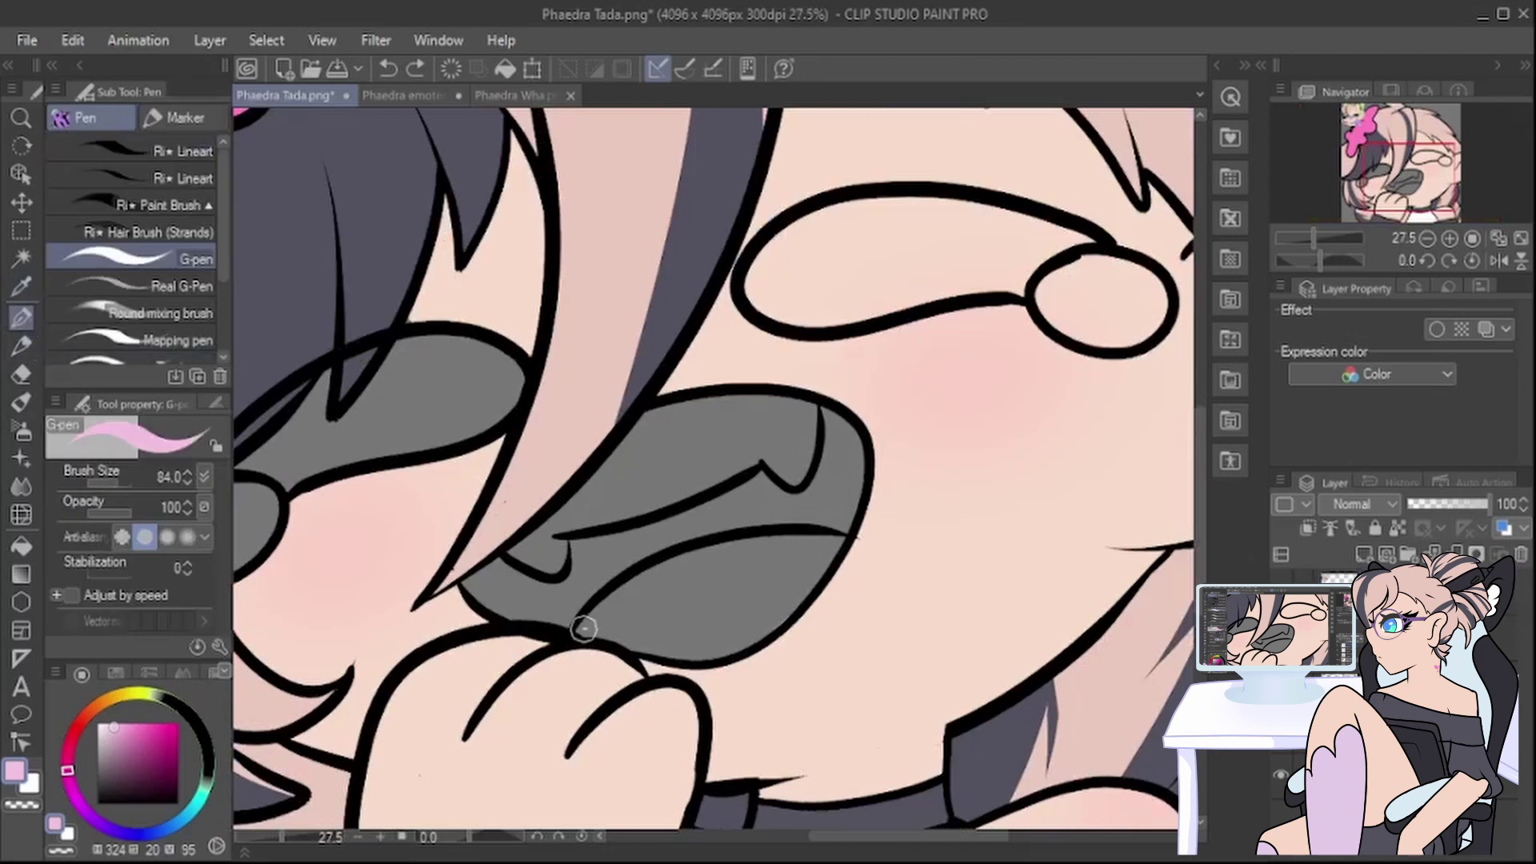
pyautogui.moveTo(584, 629)
pyautogui.mouseDown()
pyautogui.moveTo(653, 647)
pyautogui.moveTo(752, 631)
pyautogui.moveTo(830, 545)
pyautogui.moveTo(695, 563)
pyautogui.moveTo(620, 600)
pyautogui.moveTo(624, 624)
pyautogui.moveTo(750, 585)
pyautogui.moveTo(729, 595)
pyautogui.moveTo(752, 563)
pyautogui.mouseUp()
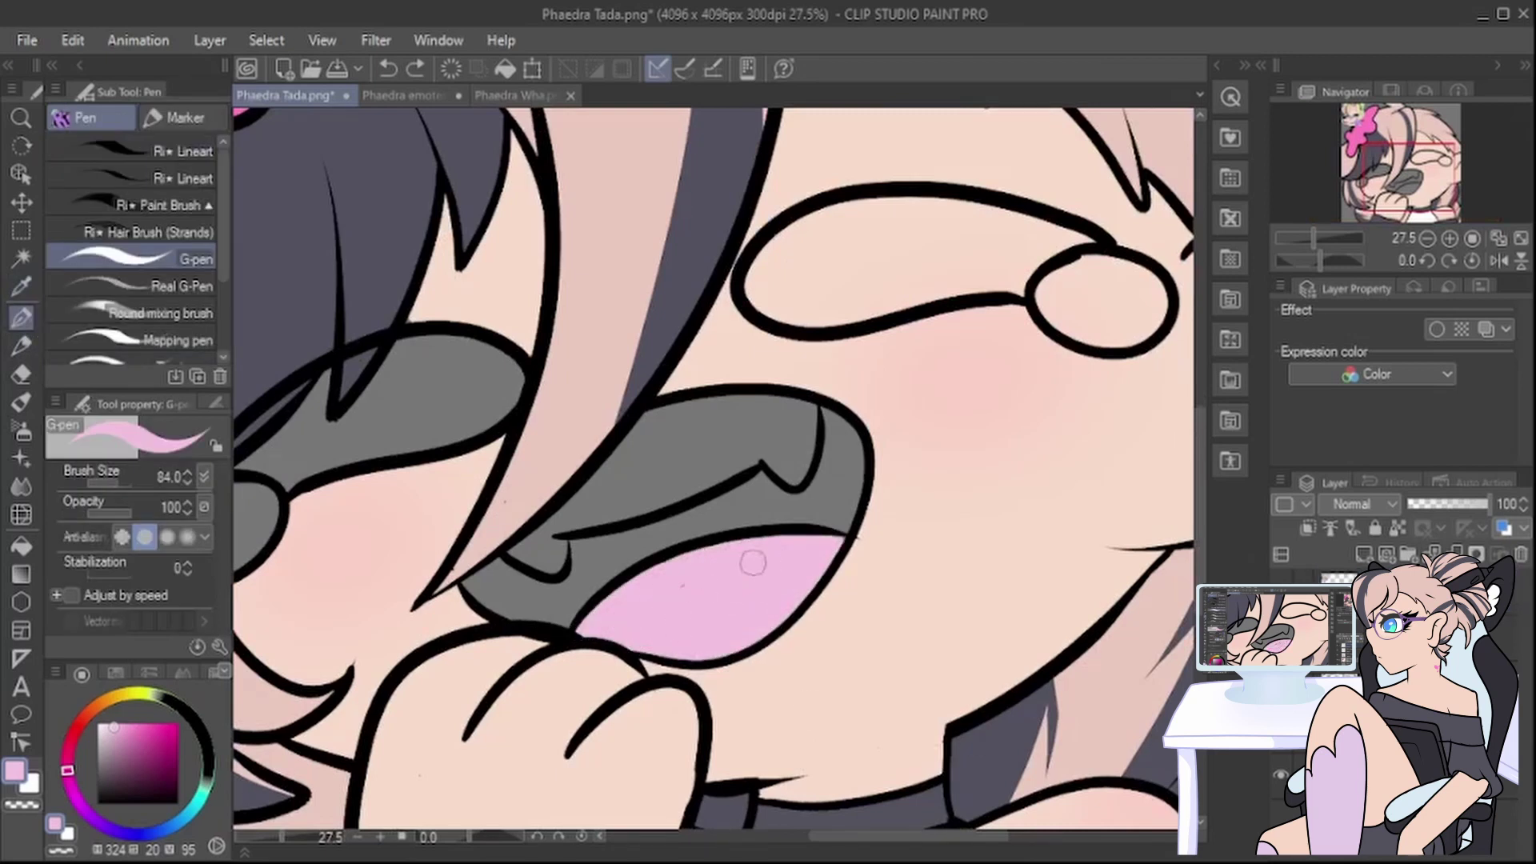
pyautogui.moveTo(104, 730); pyautogui.dragTo(76, 689)
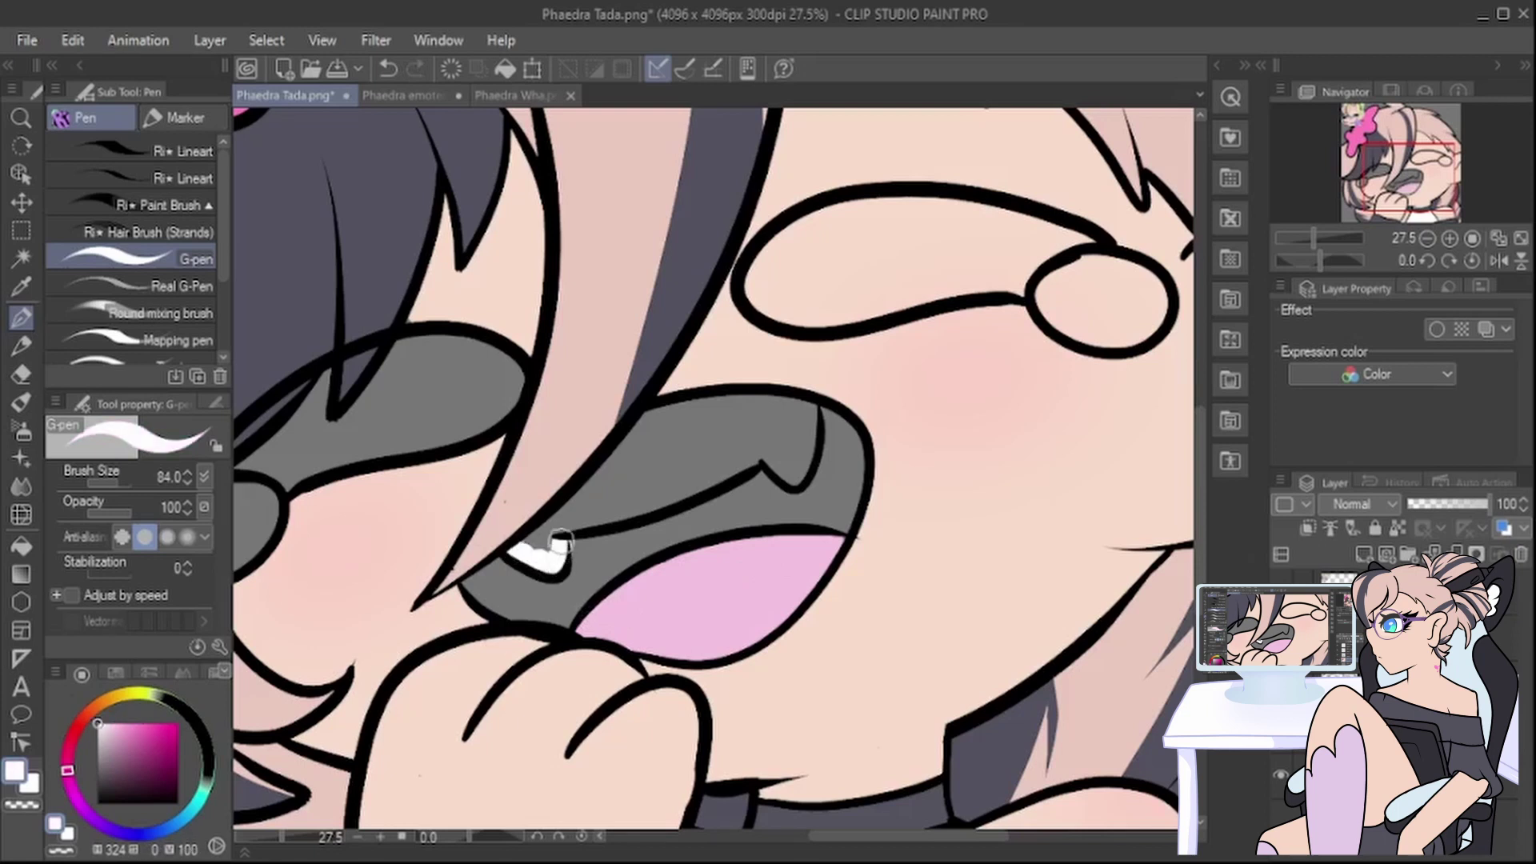
pyautogui.moveTo(553, 526)
pyautogui.mouseDown()
pyautogui.moveTo(656, 427)
pyautogui.moveTo(632, 439)
pyautogui.moveTo(707, 404)
pyautogui.moveTo(759, 407)
pyautogui.mouseUp()
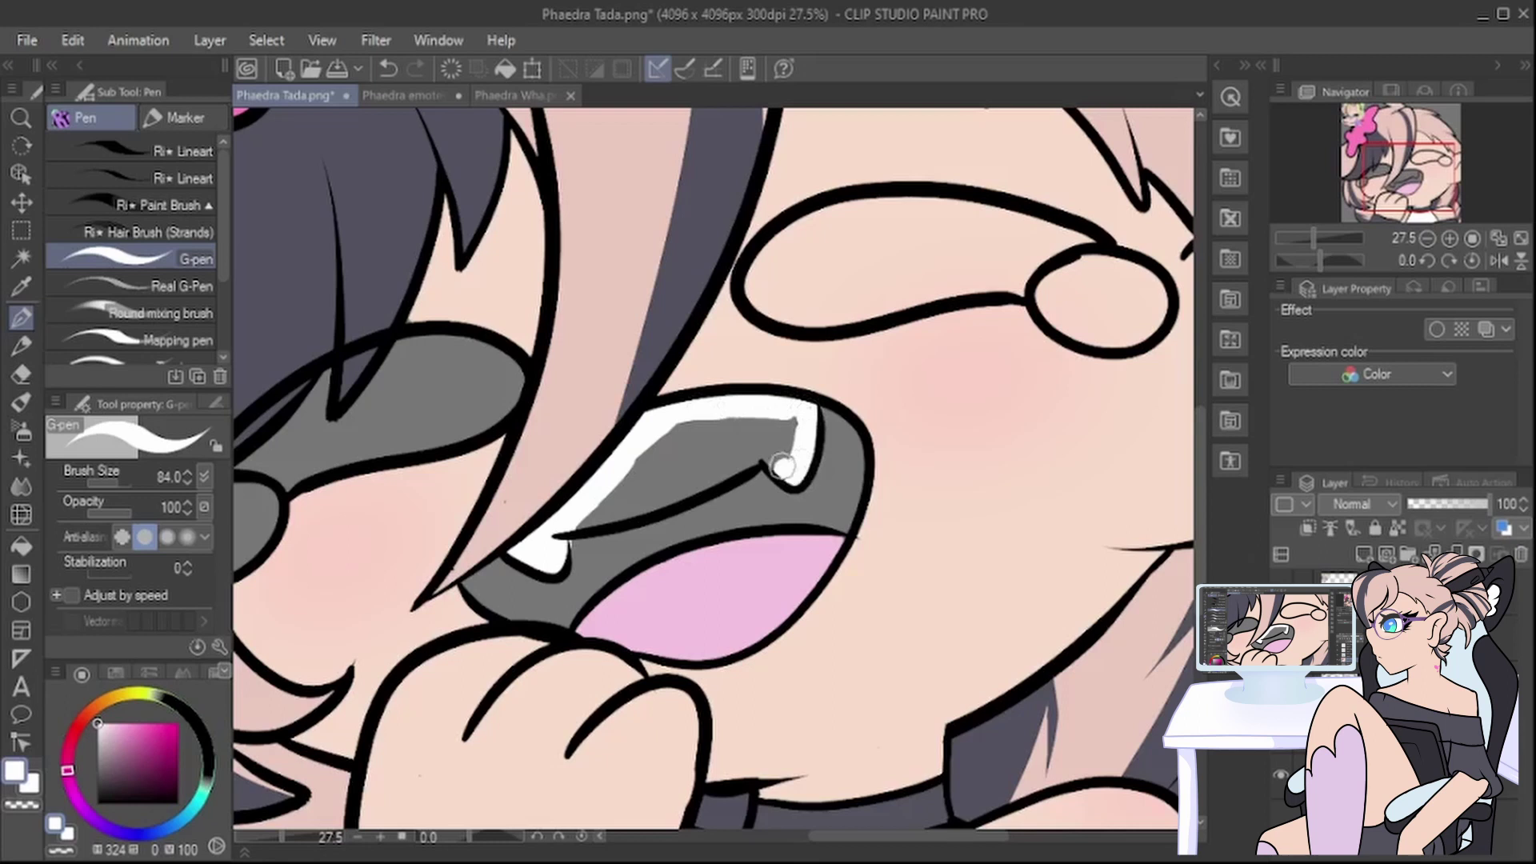
pyautogui.moveTo(782, 468)
pyautogui.mouseDown()
pyautogui.moveTo(609, 514)
pyautogui.moveTo(679, 446)
pyautogui.moveTo(654, 442)
pyautogui.moveTo(756, 422)
pyautogui.moveTo(720, 439)
pyautogui.mouseUp()
# Step: Sample the deeper pink from the reference emote's mouth and paint the mouth interior around the tongue with the G-pen at size 44.3
pyautogui.scroll(-5, 776, 443)
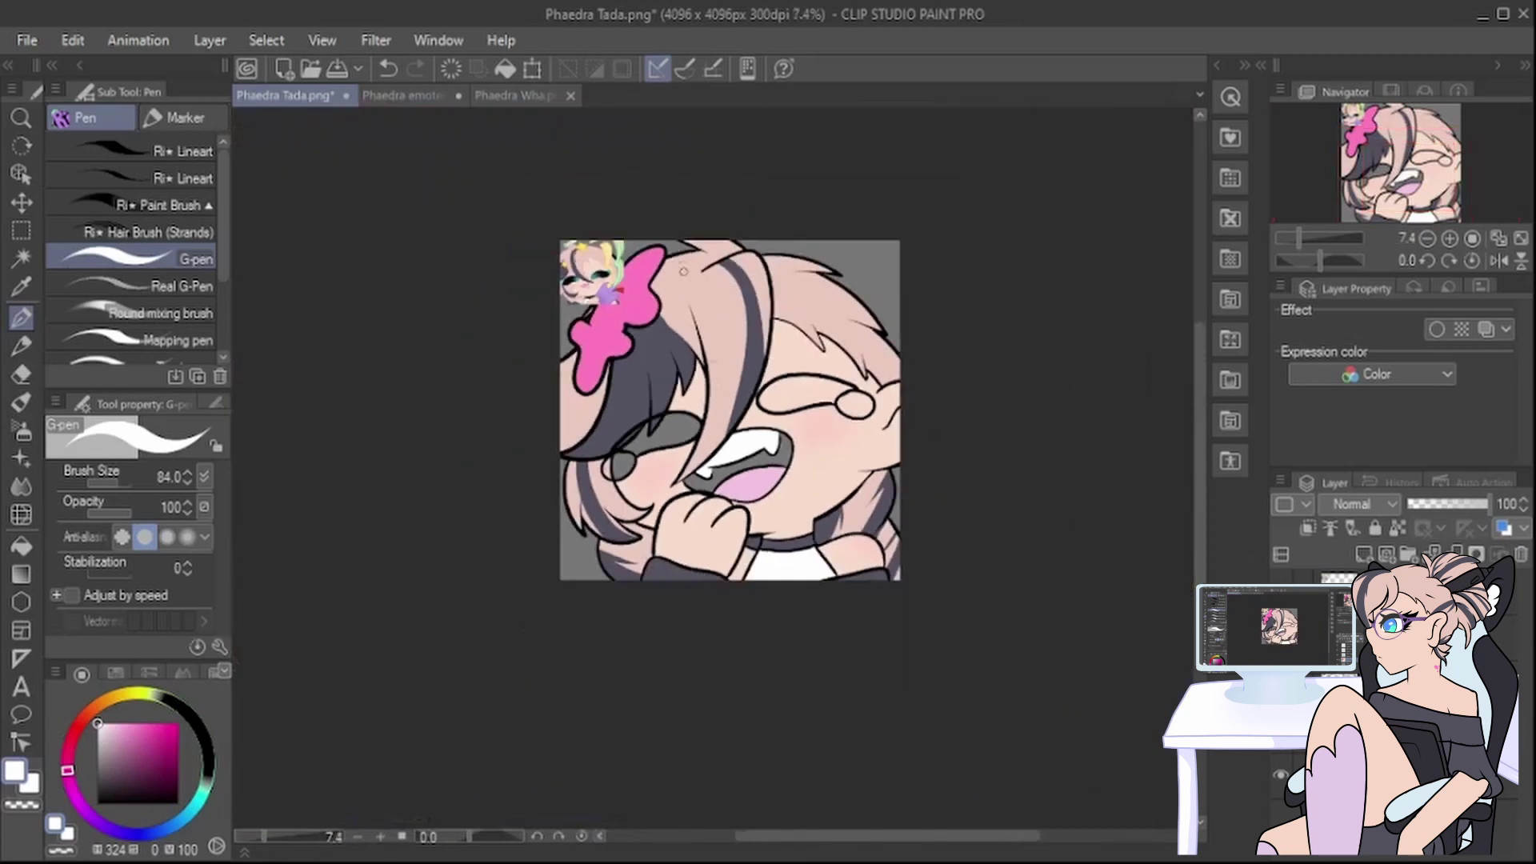
pyautogui.scroll(3, 678, 245)
pyautogui.click(30, 289)
pyautogui.click(462, 330)
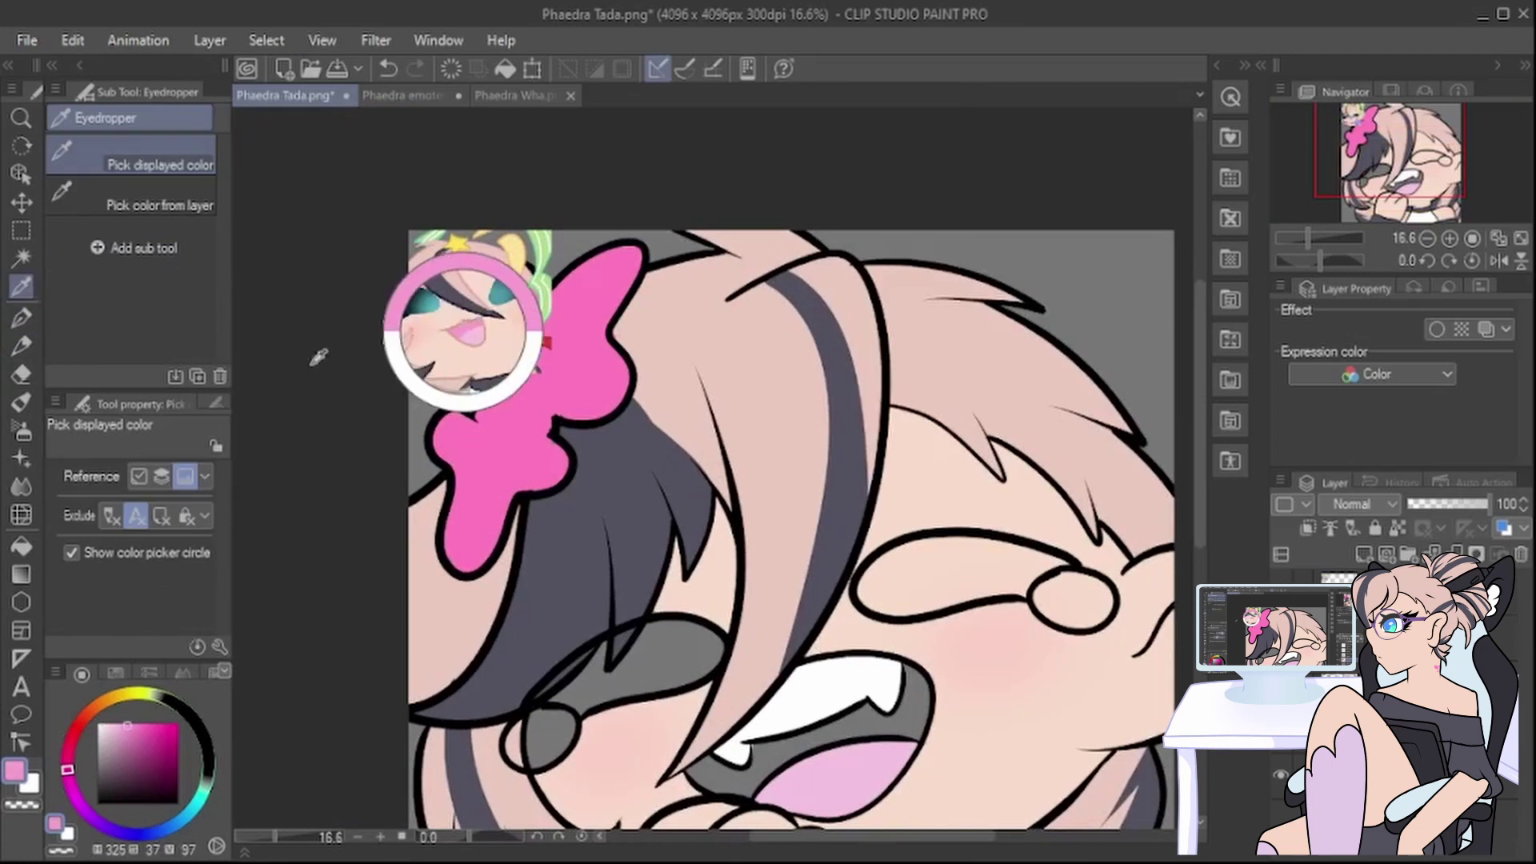
pyautogui.click(21, 318)
pyautogui.moveTo(1201, 492); pyautogui.dragTo(1204, 608)
pyautogui.scroll(2, 906, 620)
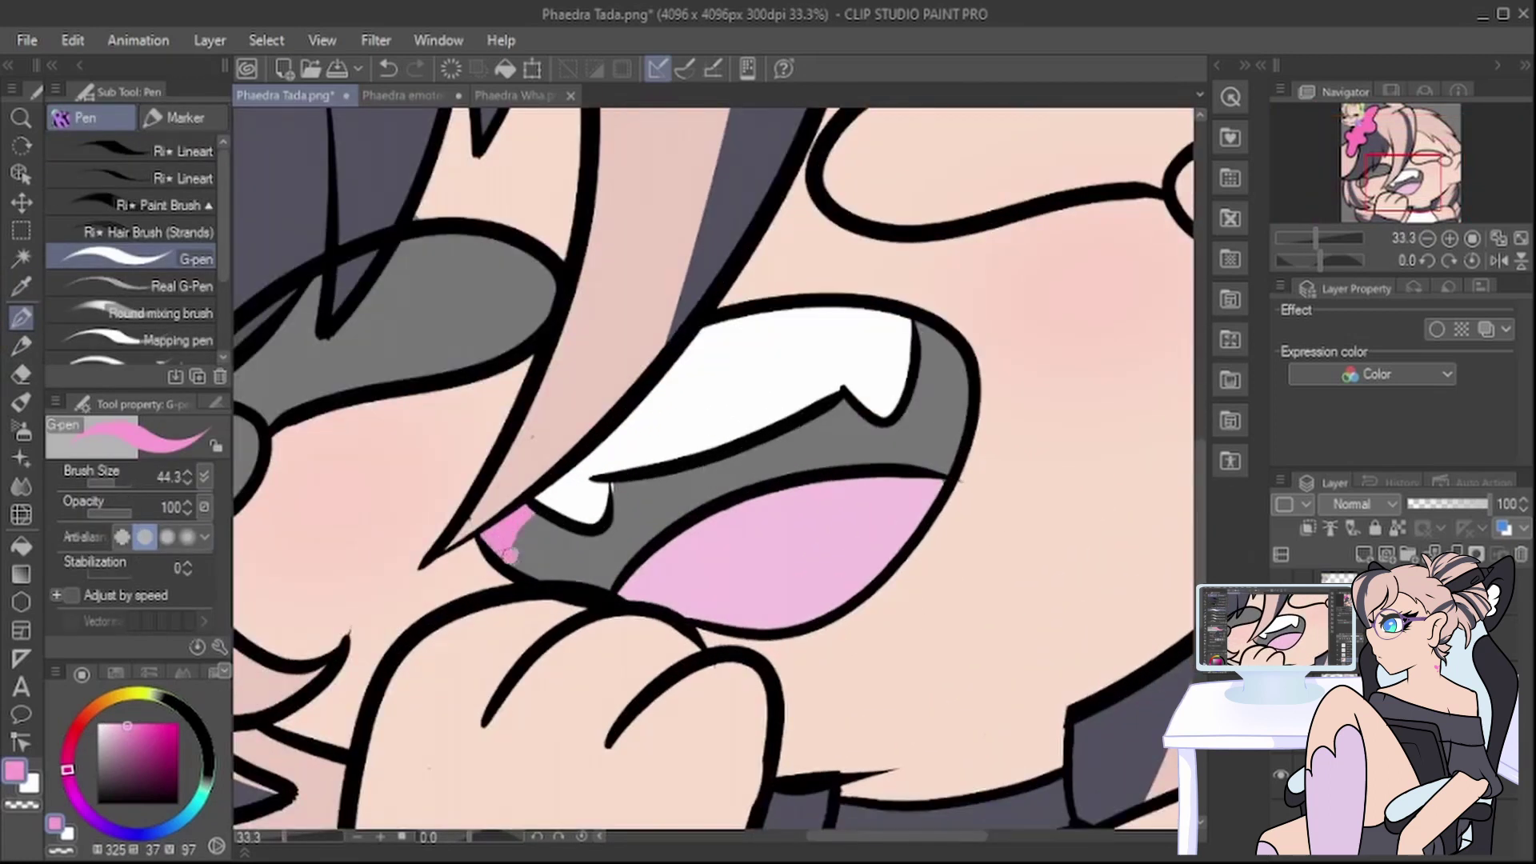
pyautogui.moveTo(557, 570); pyautogui.dragTo(526, 547)
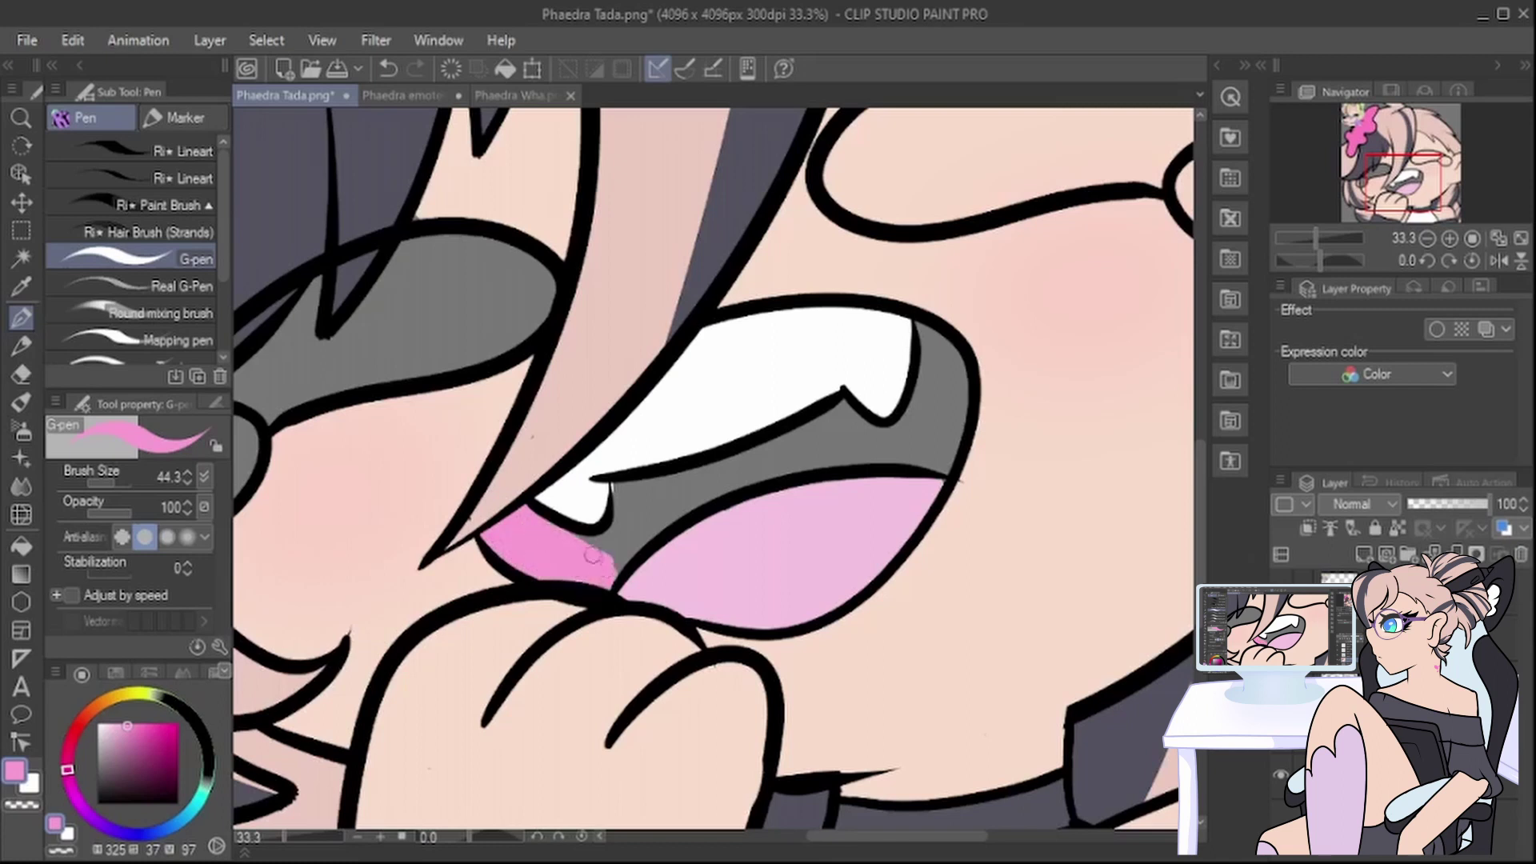
pyautogui.moveTo(618, 488); pyautogui.dragTo(750, 451)
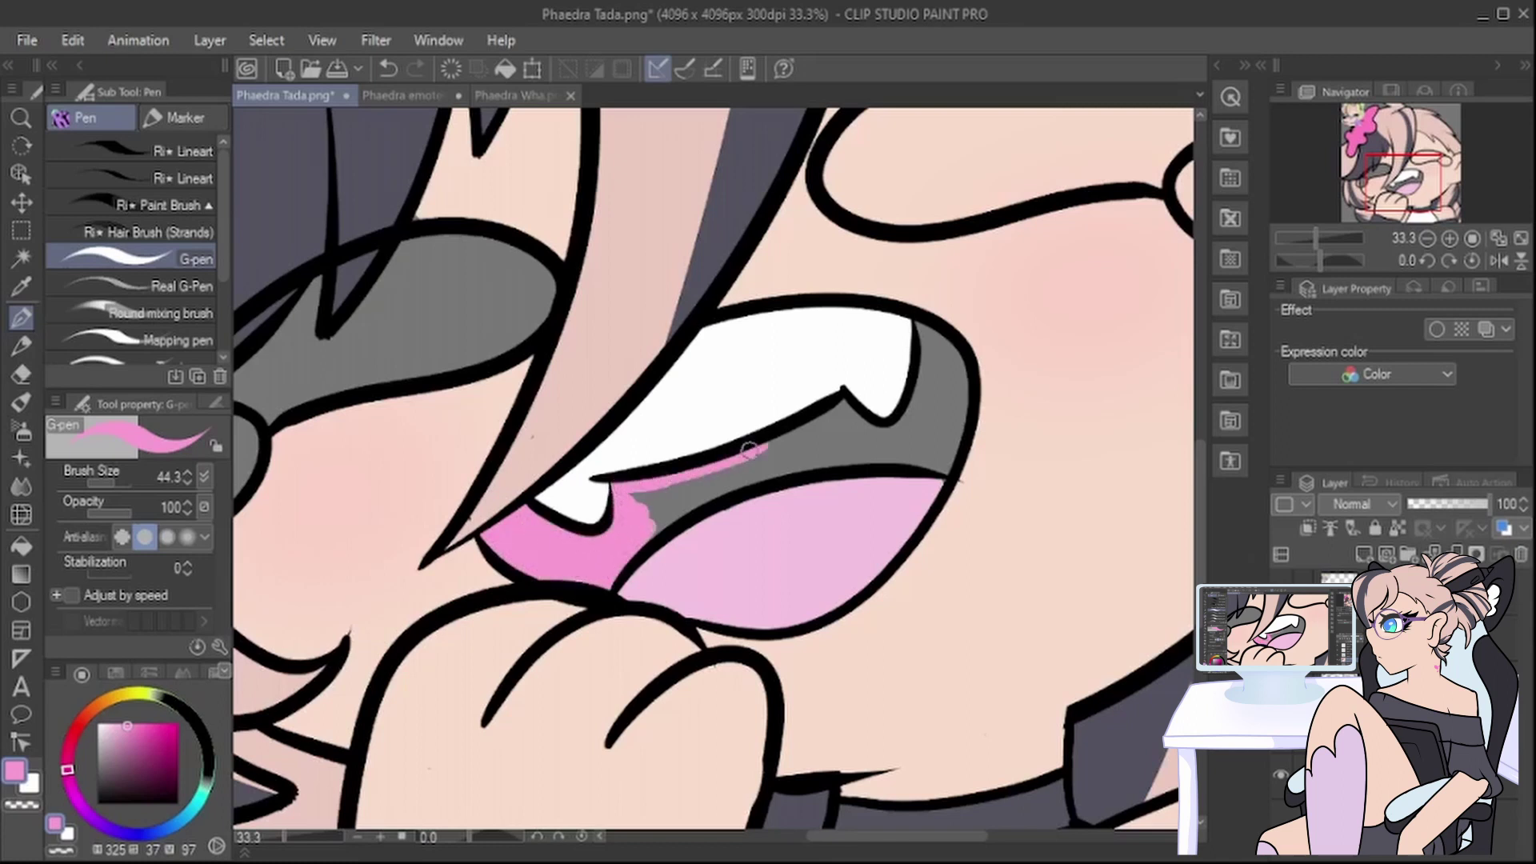